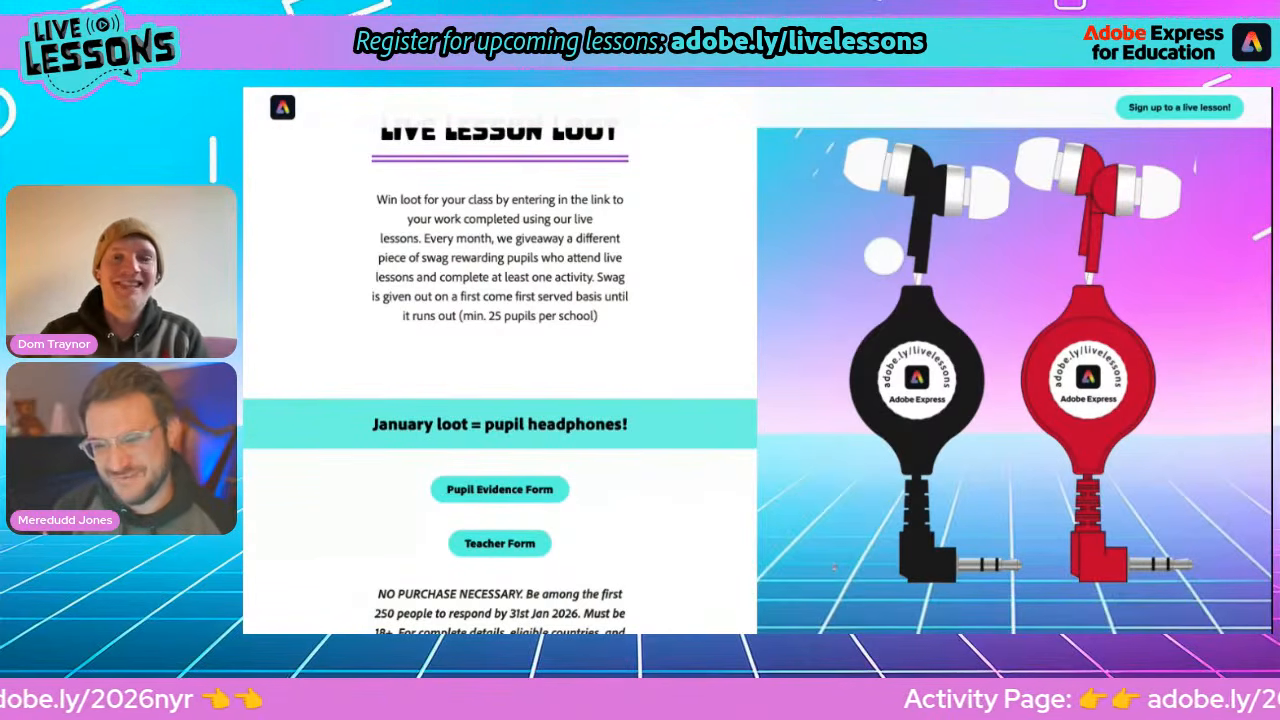
Go back up the lesson's activity page and examine the Activity 1 resolution infographic instructions and example
scroll(833, 567, "up", 10)
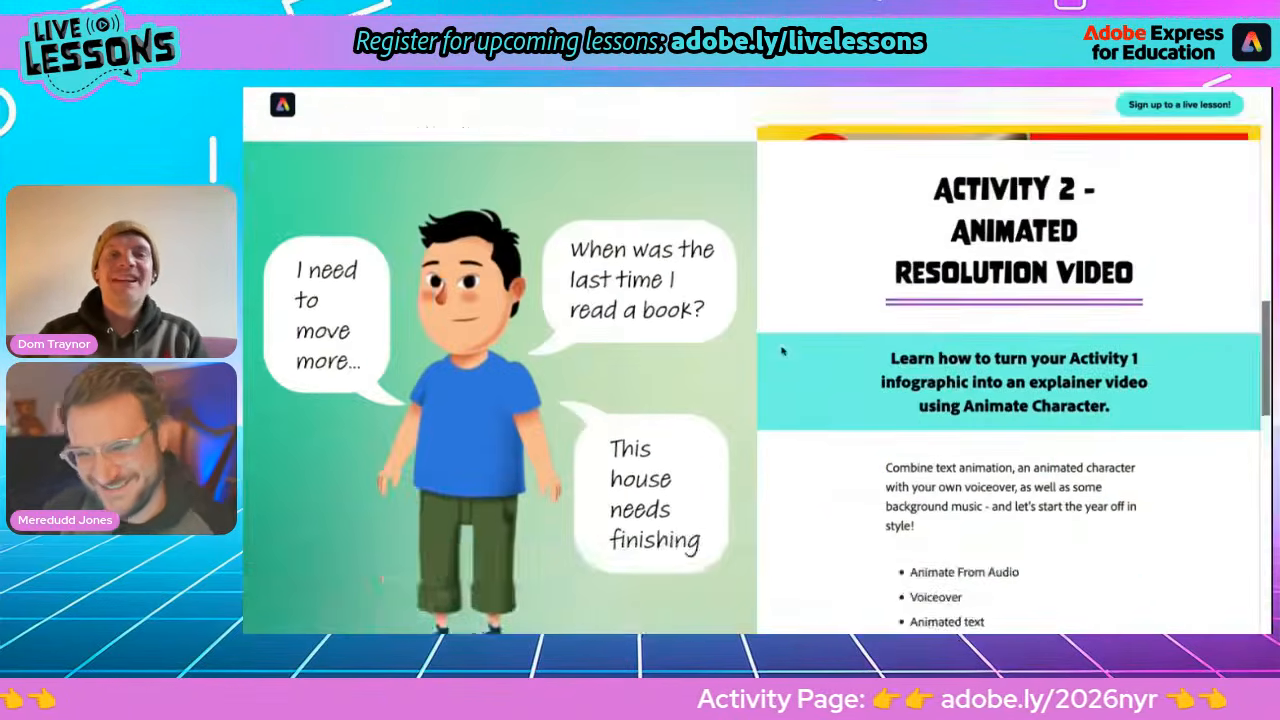
scroll(783, 350, "up", 5)
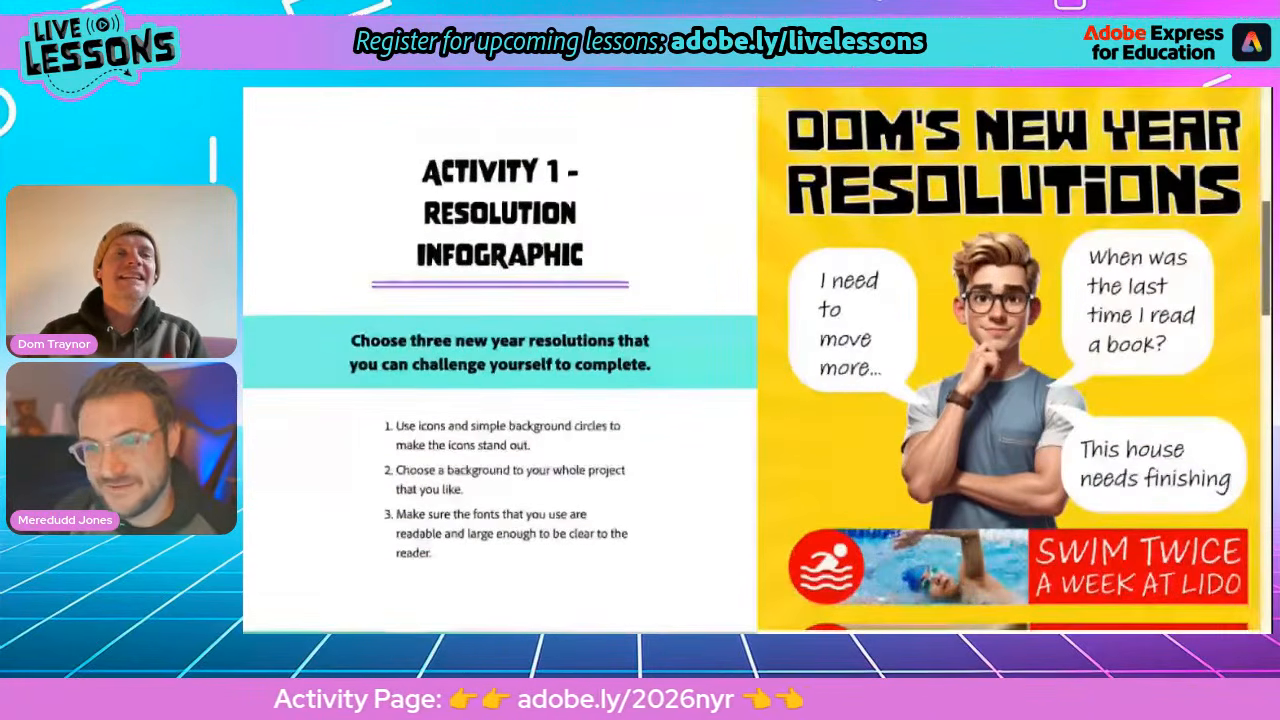
scroll(756, 360, "down", 1)
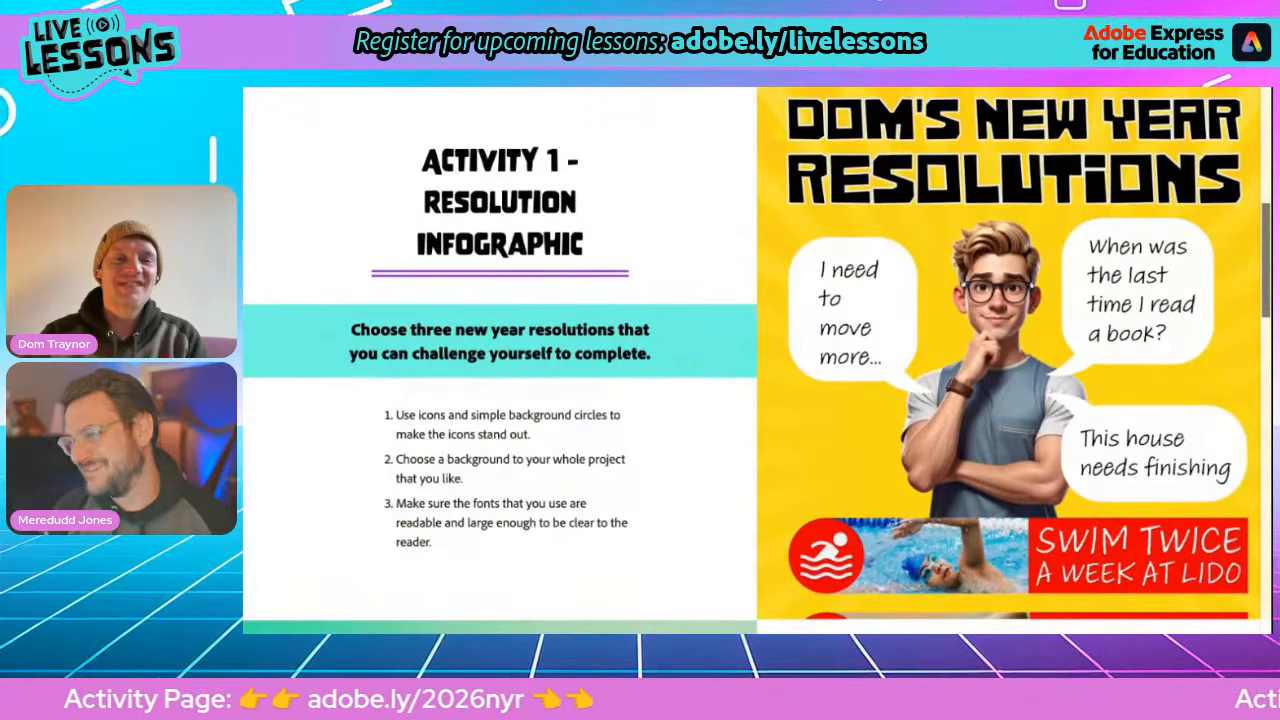
scroll(756, 360, "up", 1)
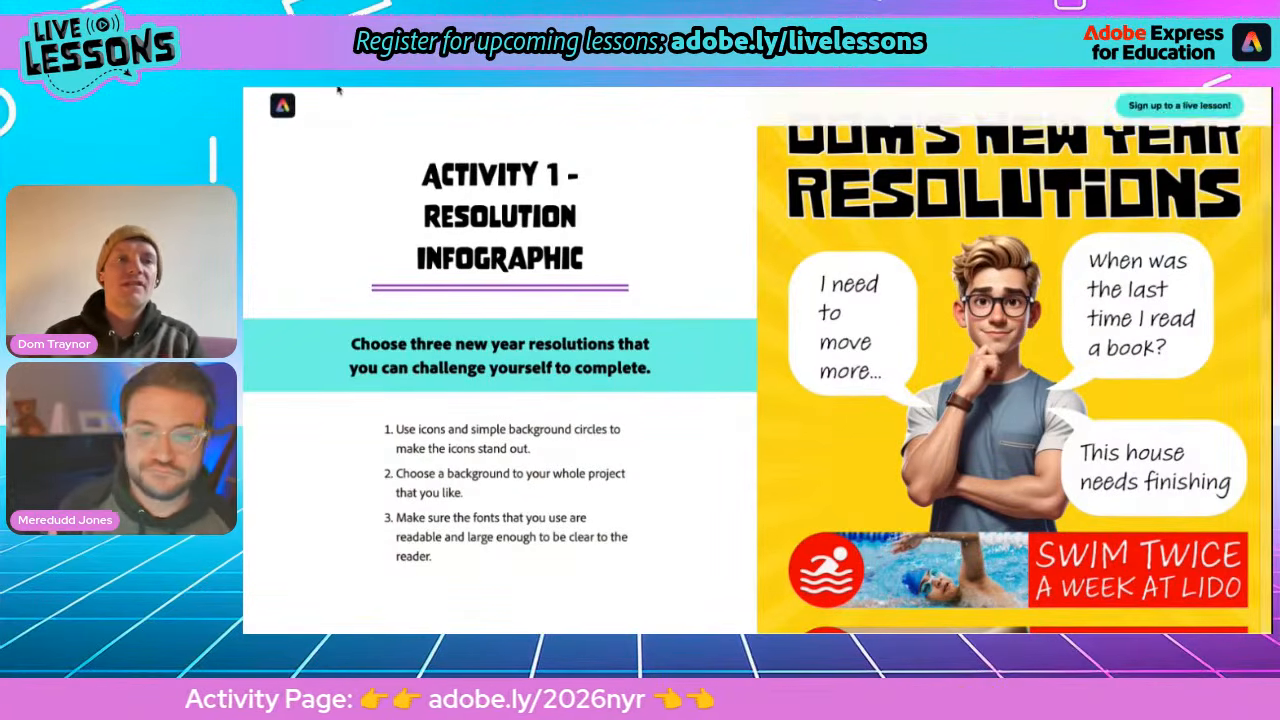
mouse_move(338, 90)
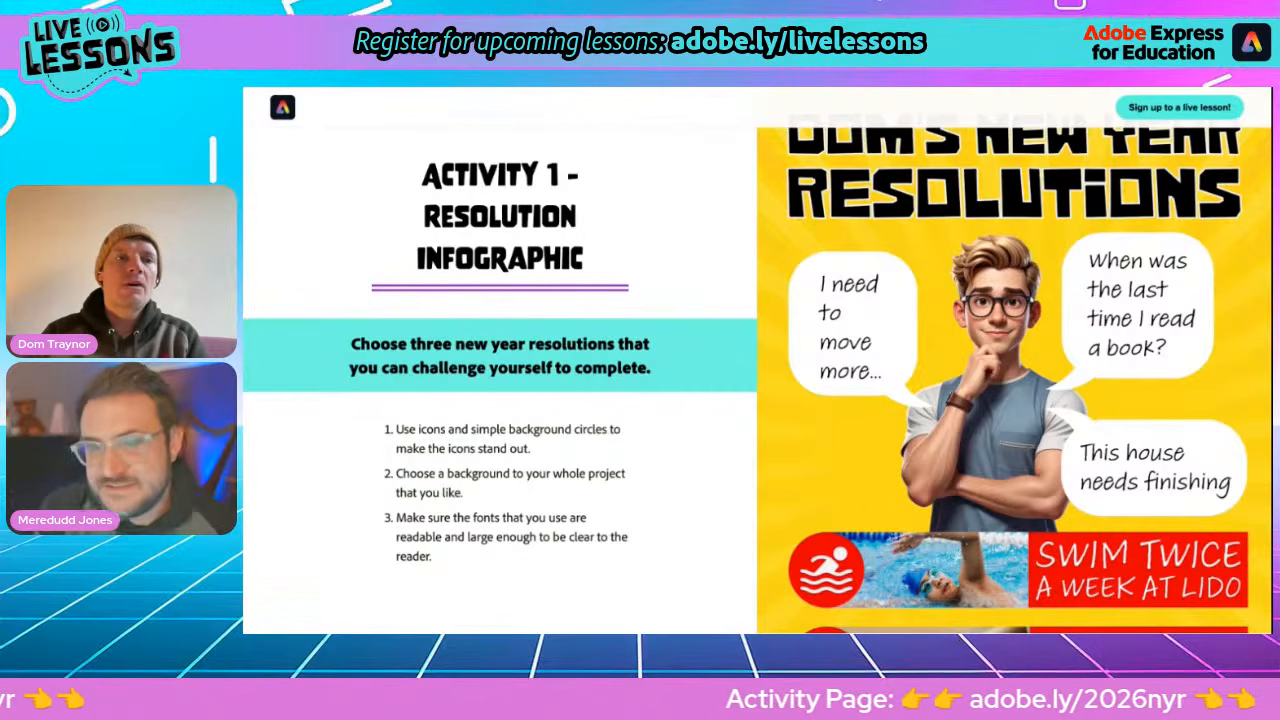
Switch to Adobe Express for Education and start a blank poster, dismissing the education filters notice and the template suggestions
key("ctrl+Tab")
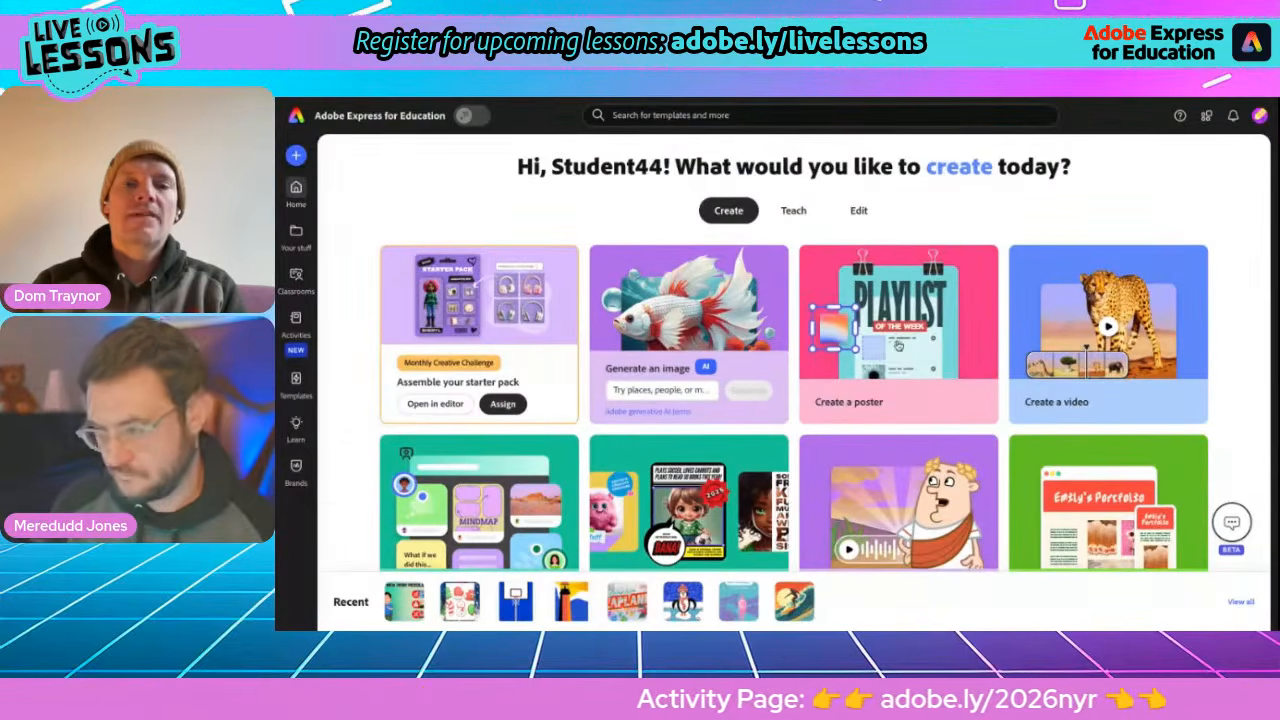
left_click(899, 346)
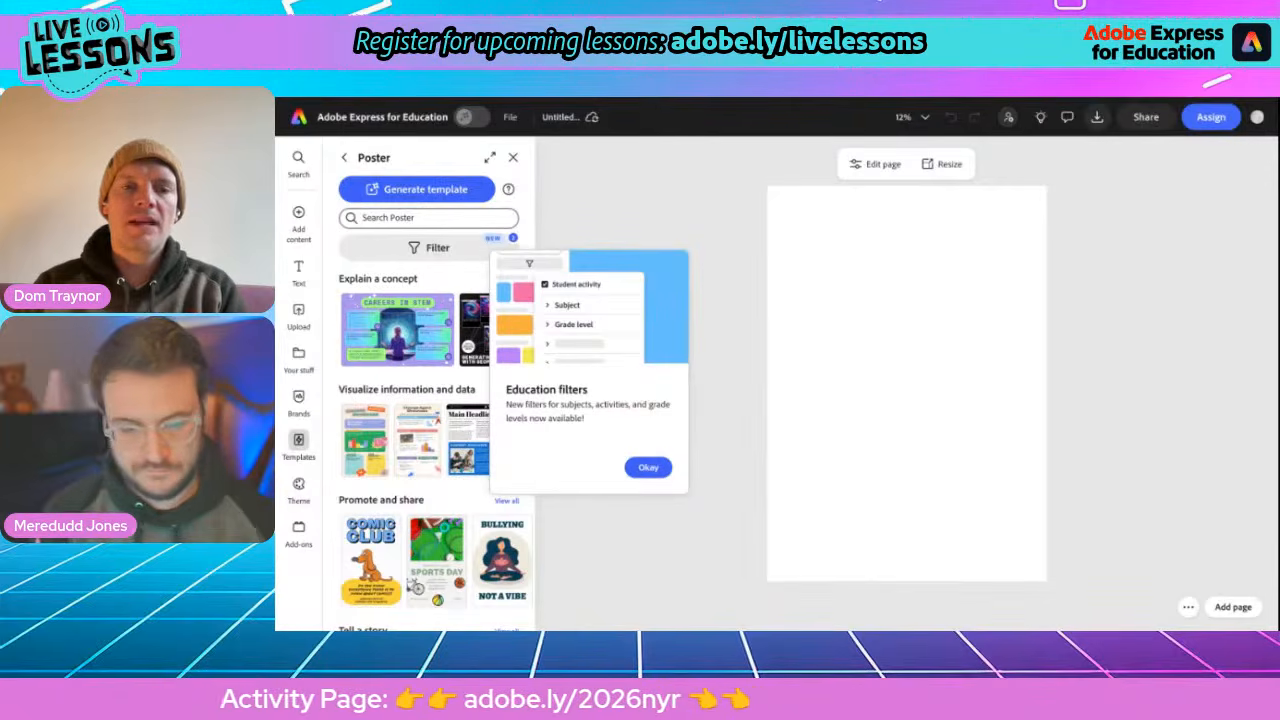
left_click(648, 470)
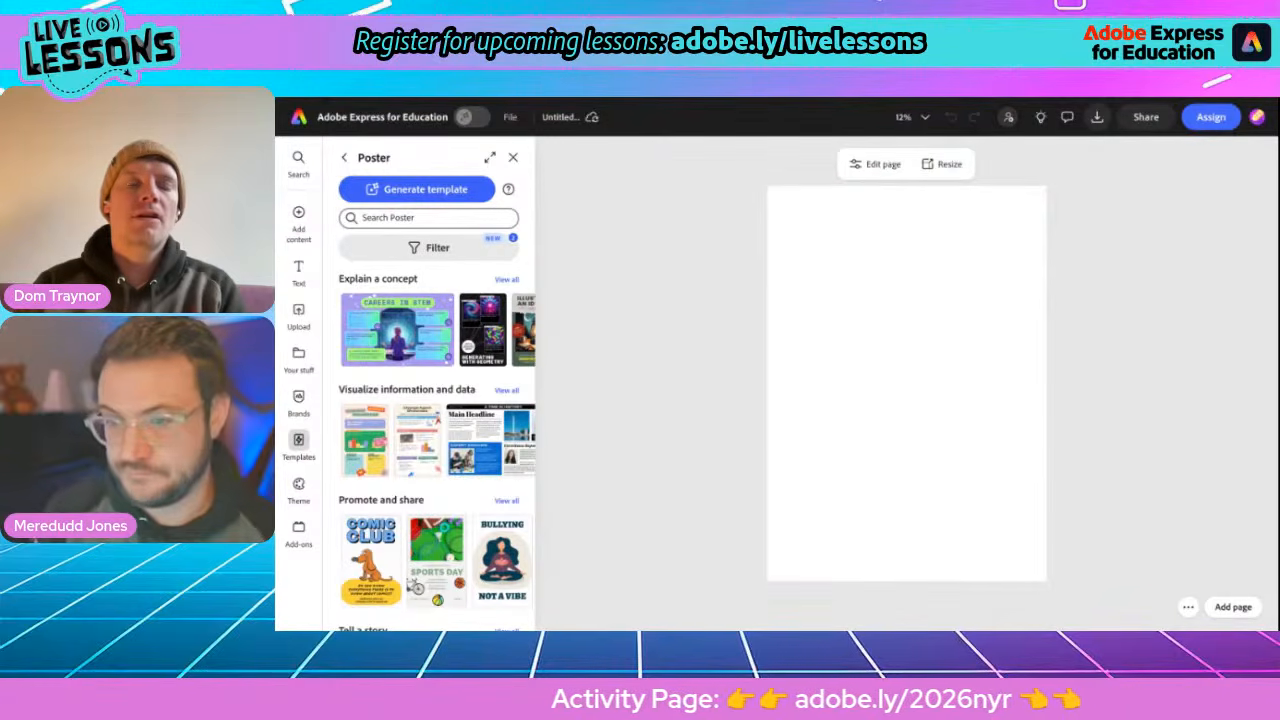
left_click(514, 162)
Rename the poster file as "NYR" followed by the presenter's first name
left_click(548, 117)
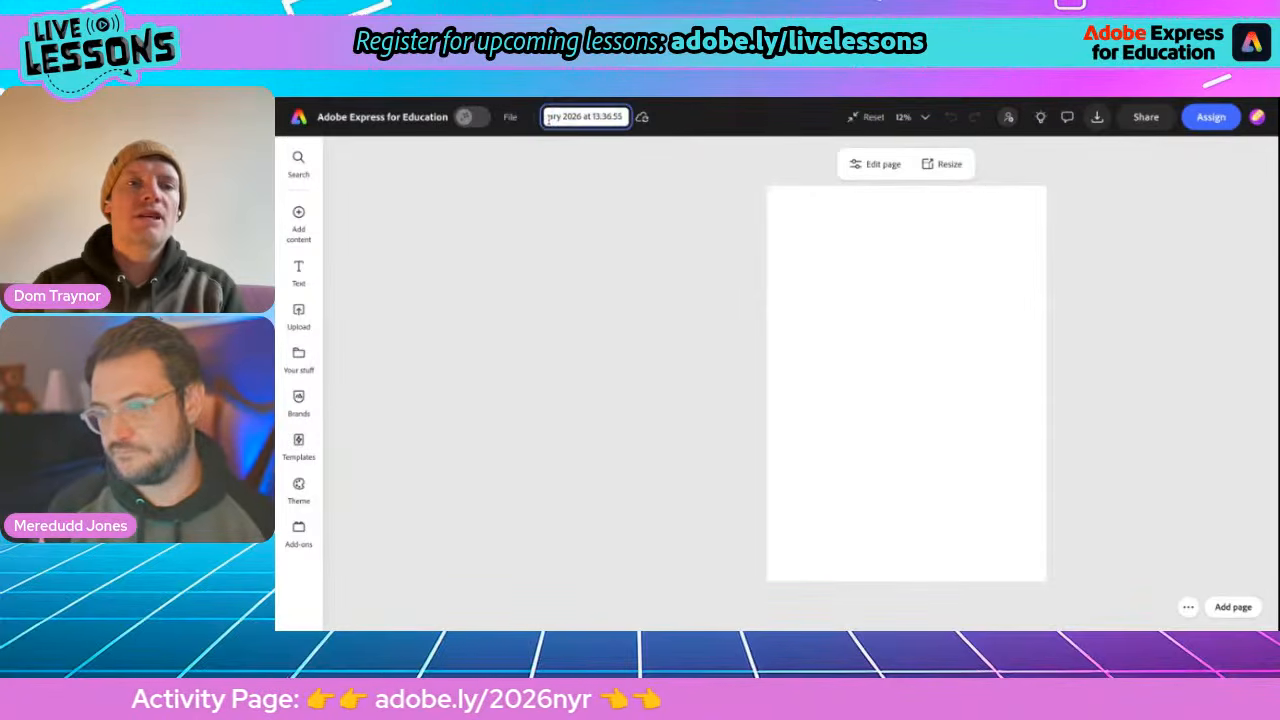
key("ctrl+a")
type("N")
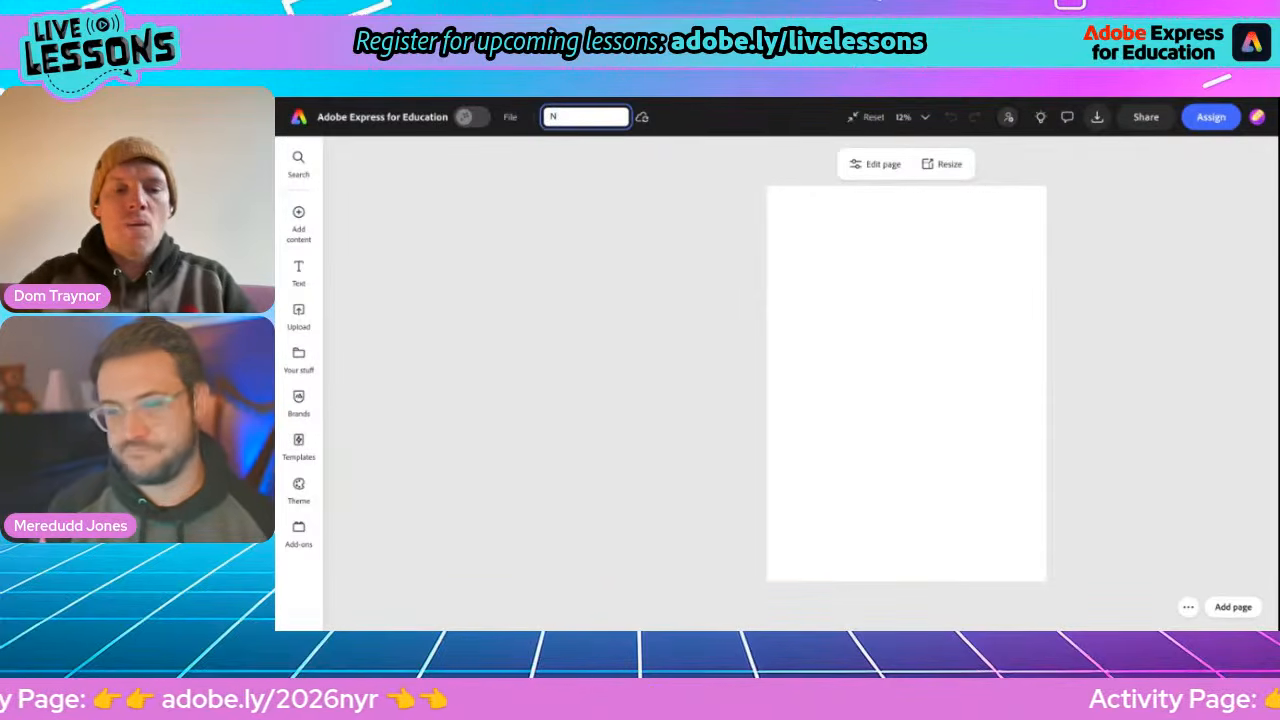
type("YR Dom")
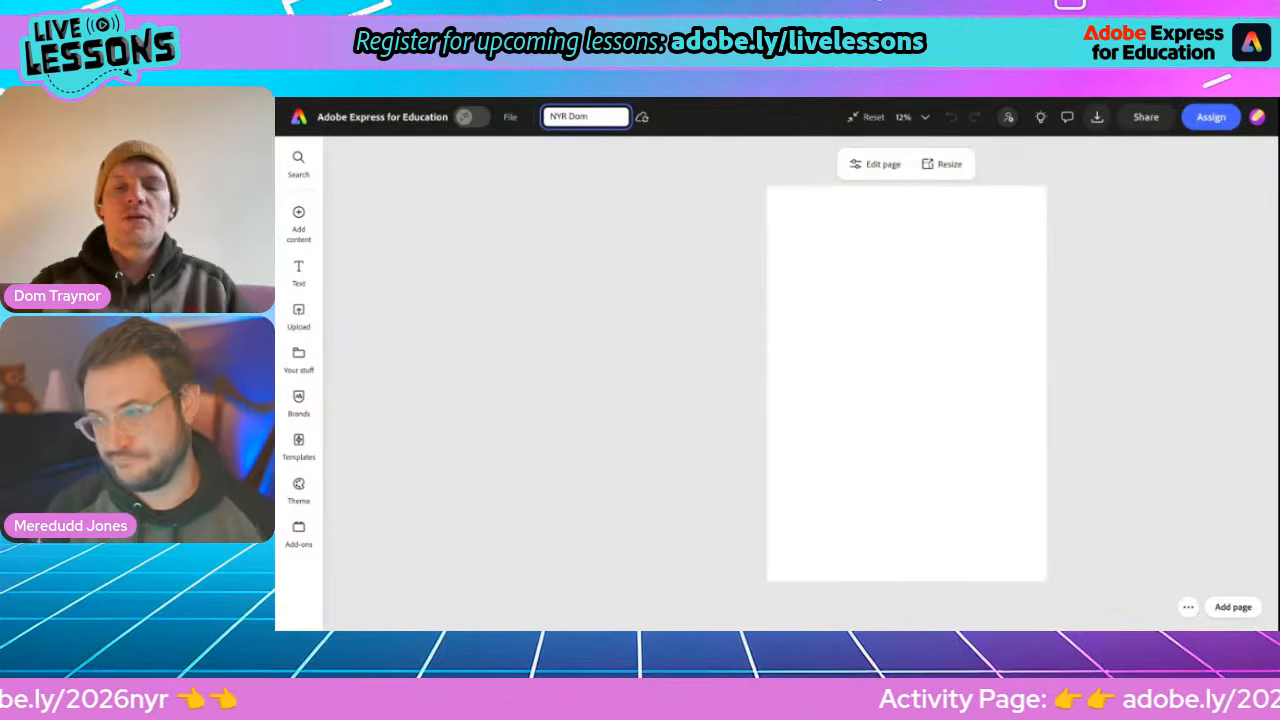
key("Return")
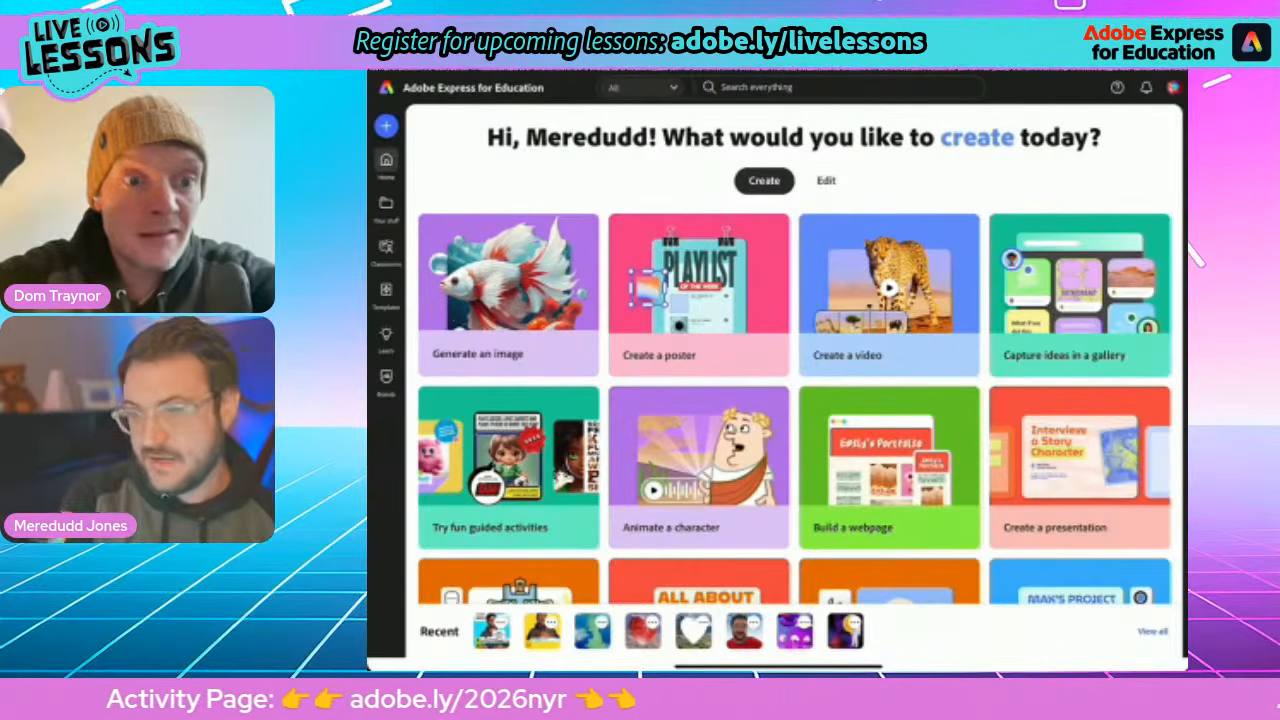
left_click(491, 631)
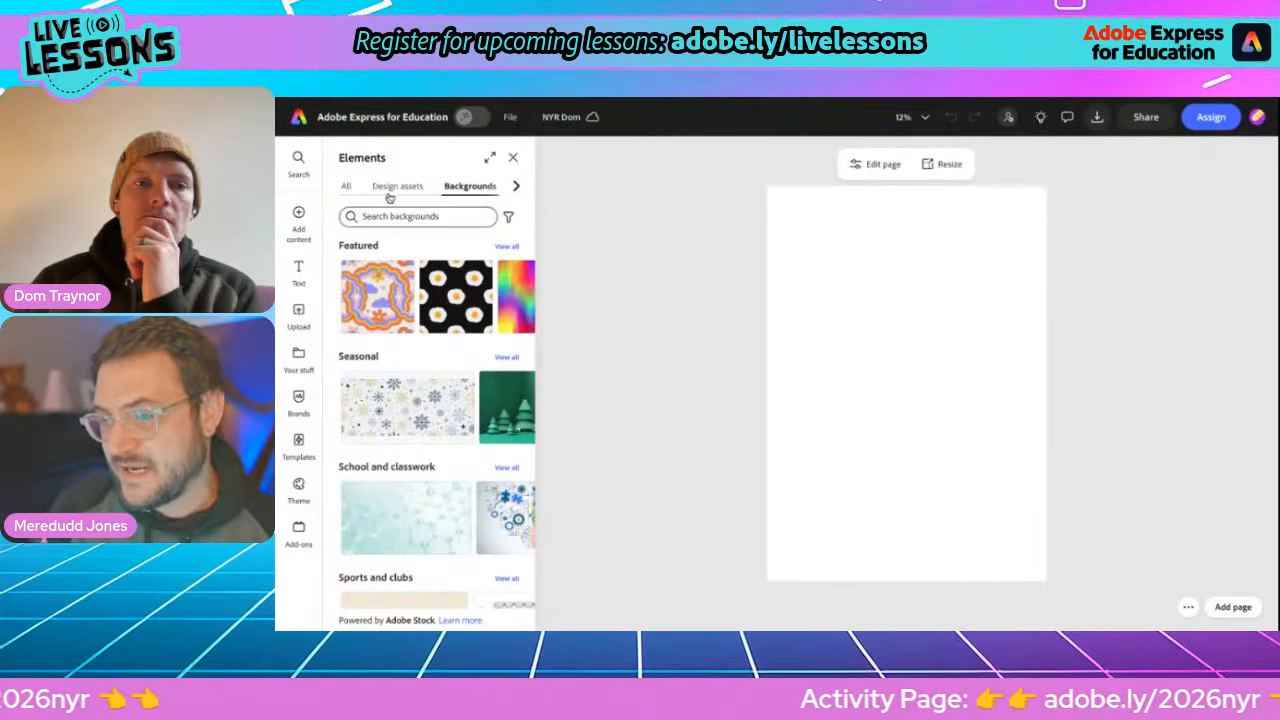
Search the background elements for "sunshine" and apply the orange sunburst with radiating rays to the poster
left_click(298, 216)
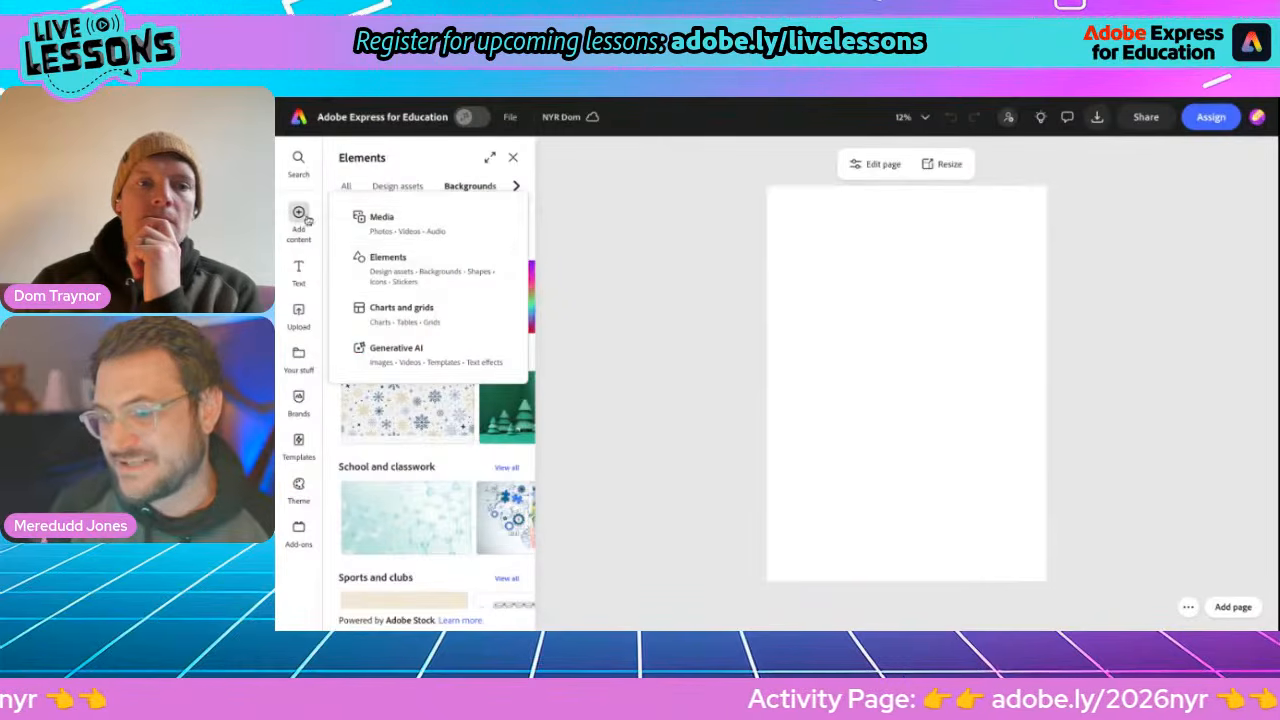
left_click(398, 285)
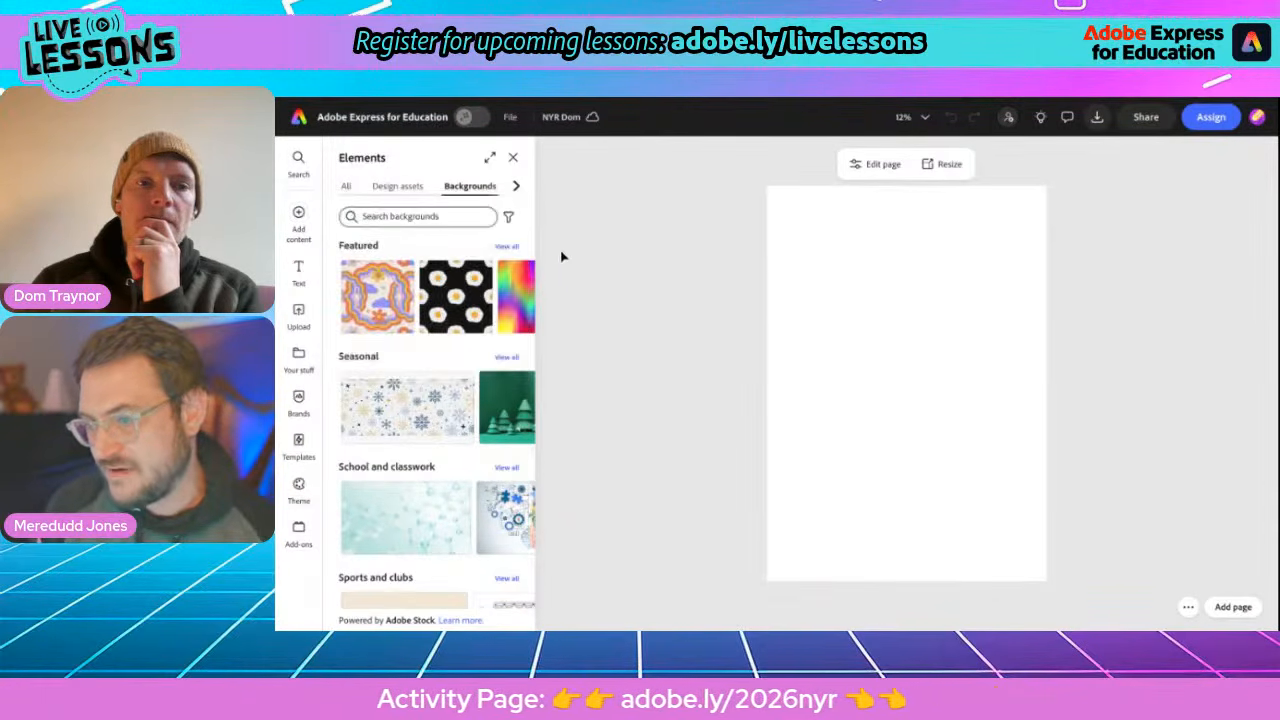
scroll(421, 451, "down", 5)
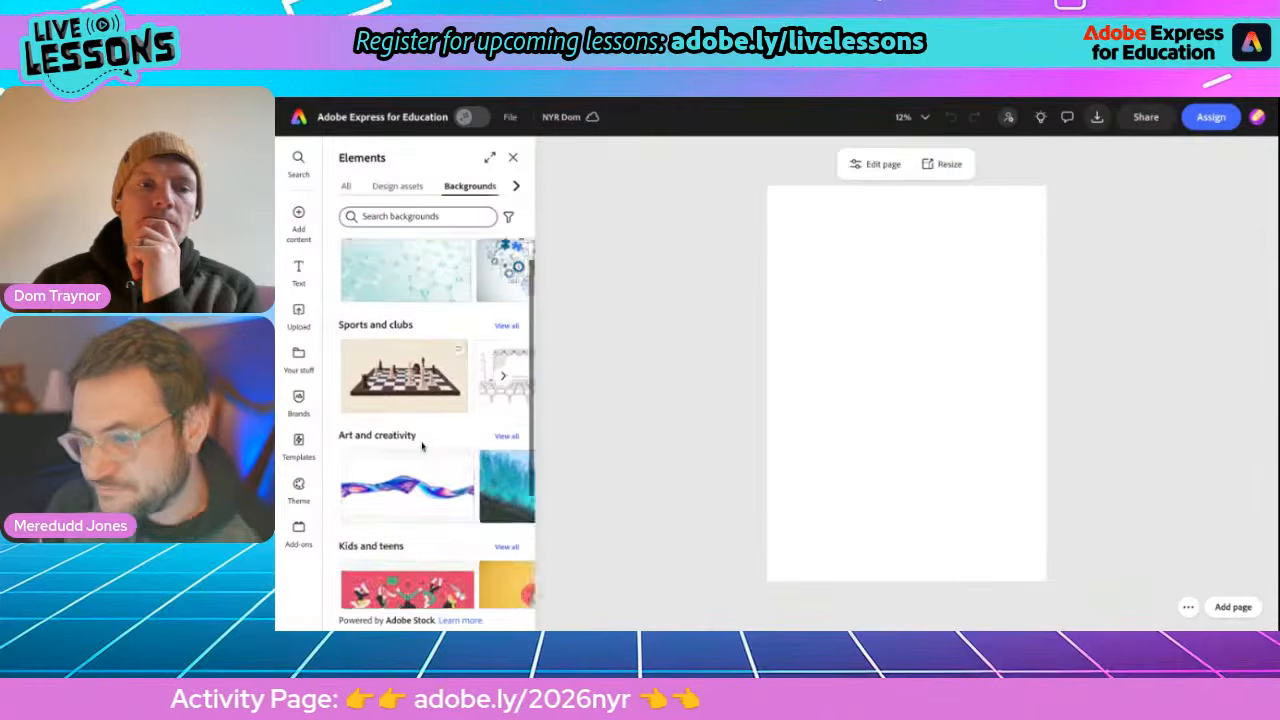
scroll(421, 447, "up", 5)
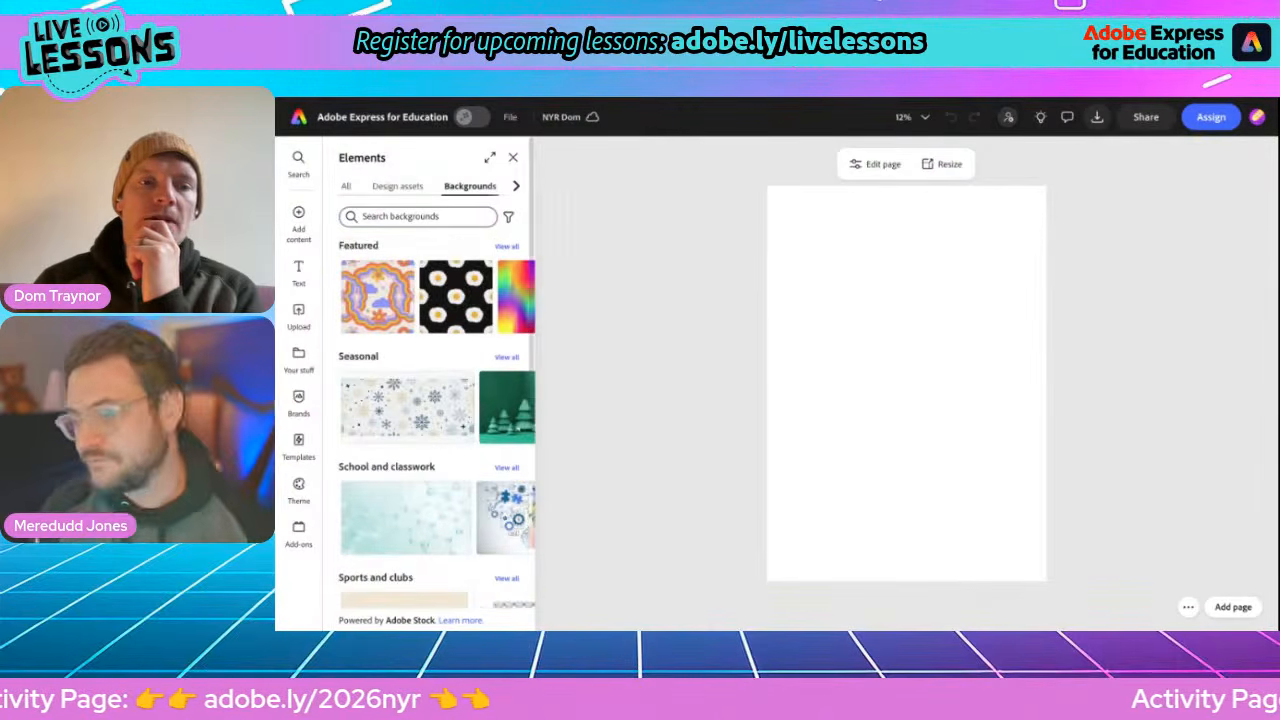
left_click(410, 218)
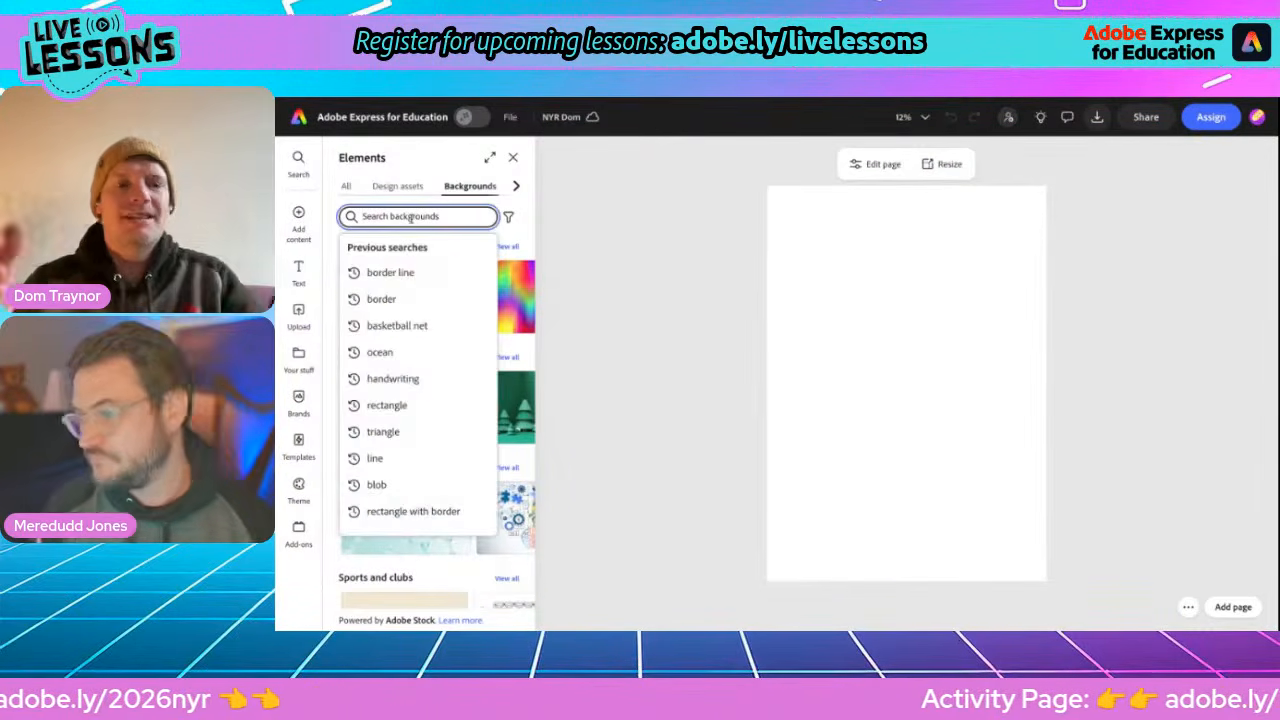
type("sunshine")
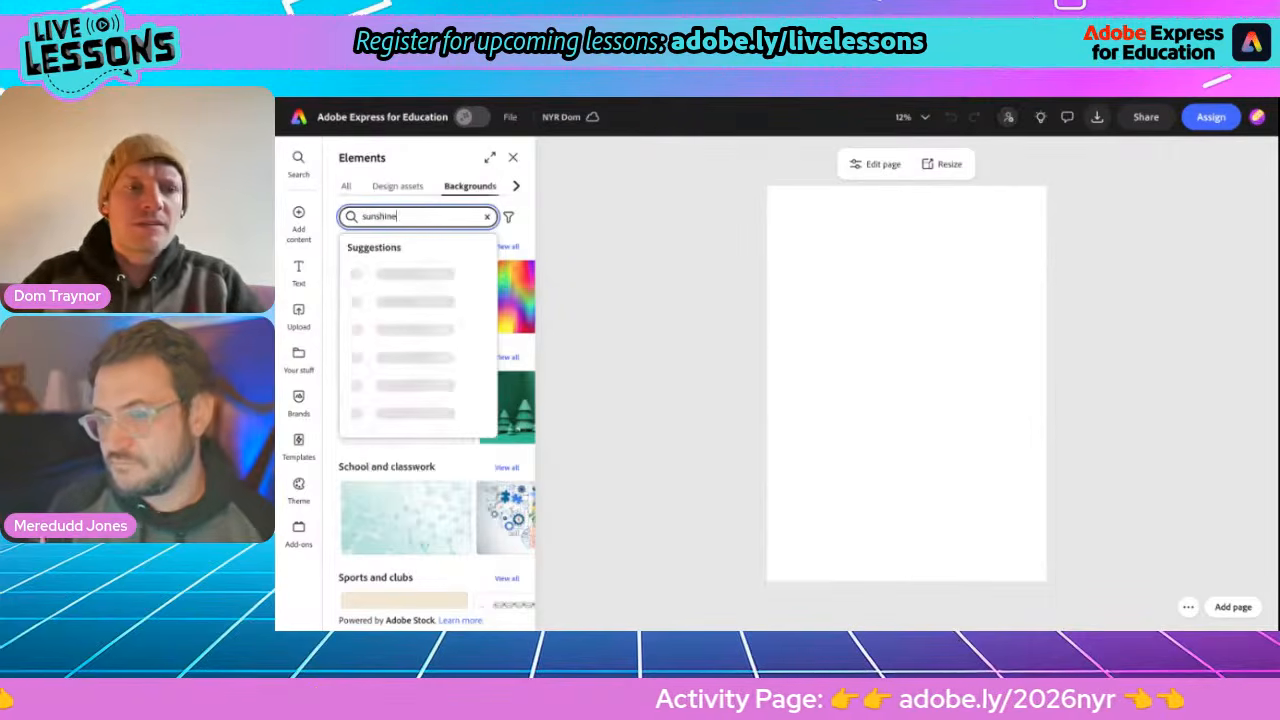
key("Return")
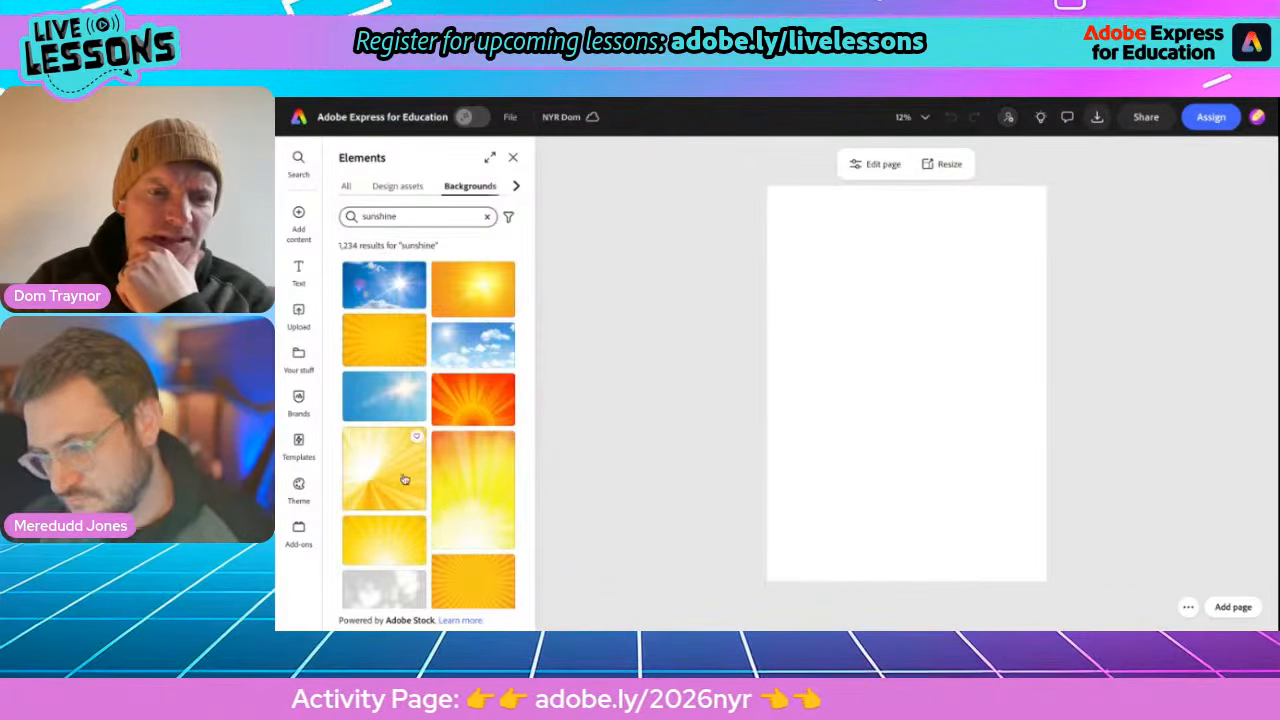
scroll(404, 478, "down", 3)
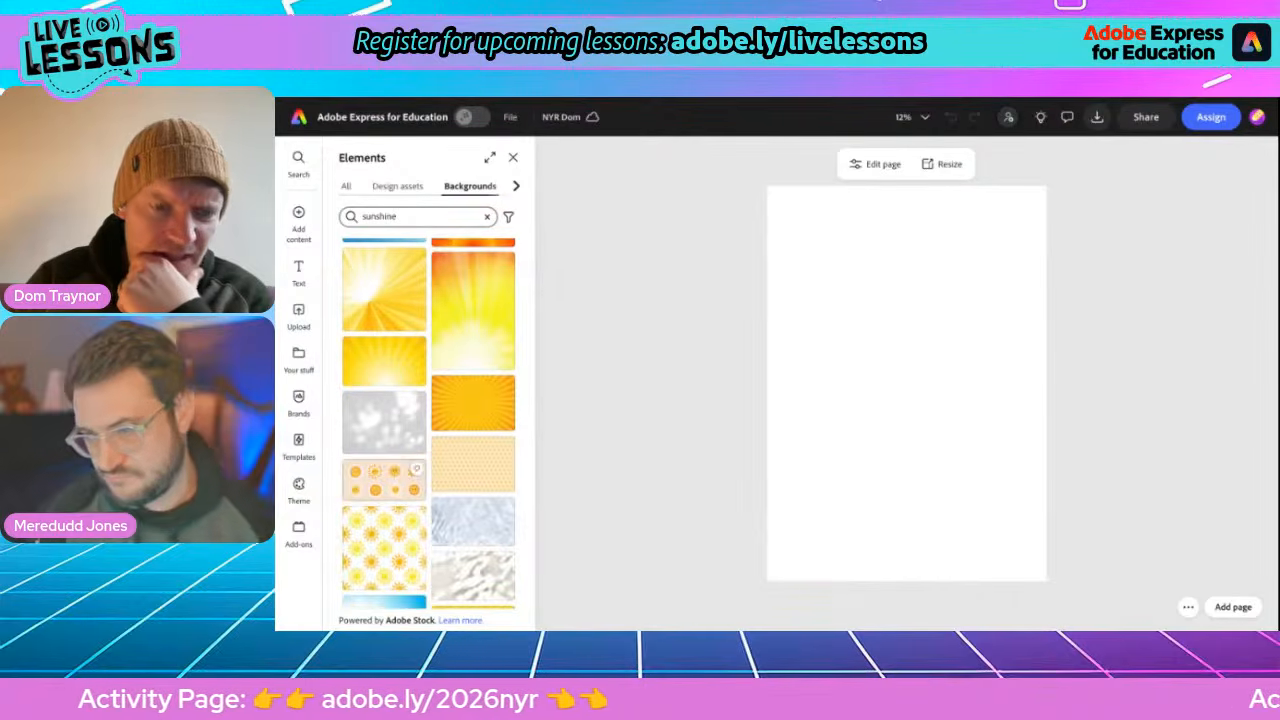
left_click(469, 427)
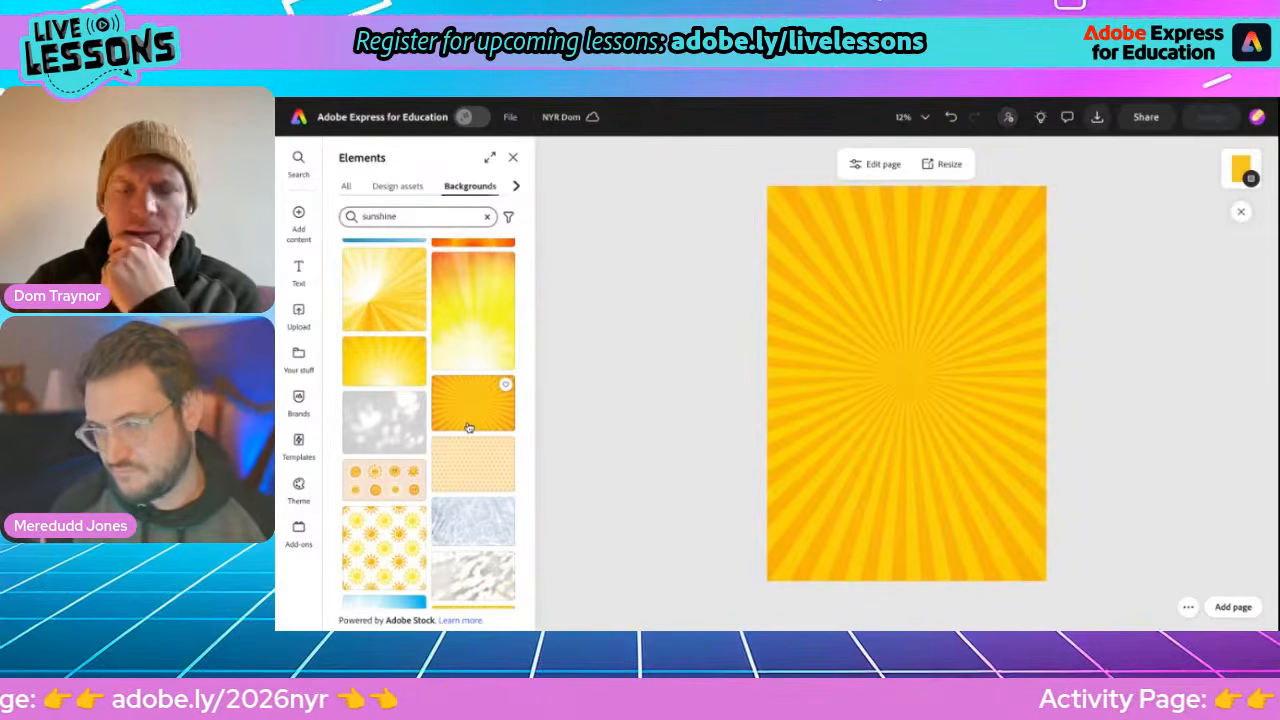
Search the backgrounds for "green" and apply the light green watercolour texture as the poster's background
double_click(395, 214)
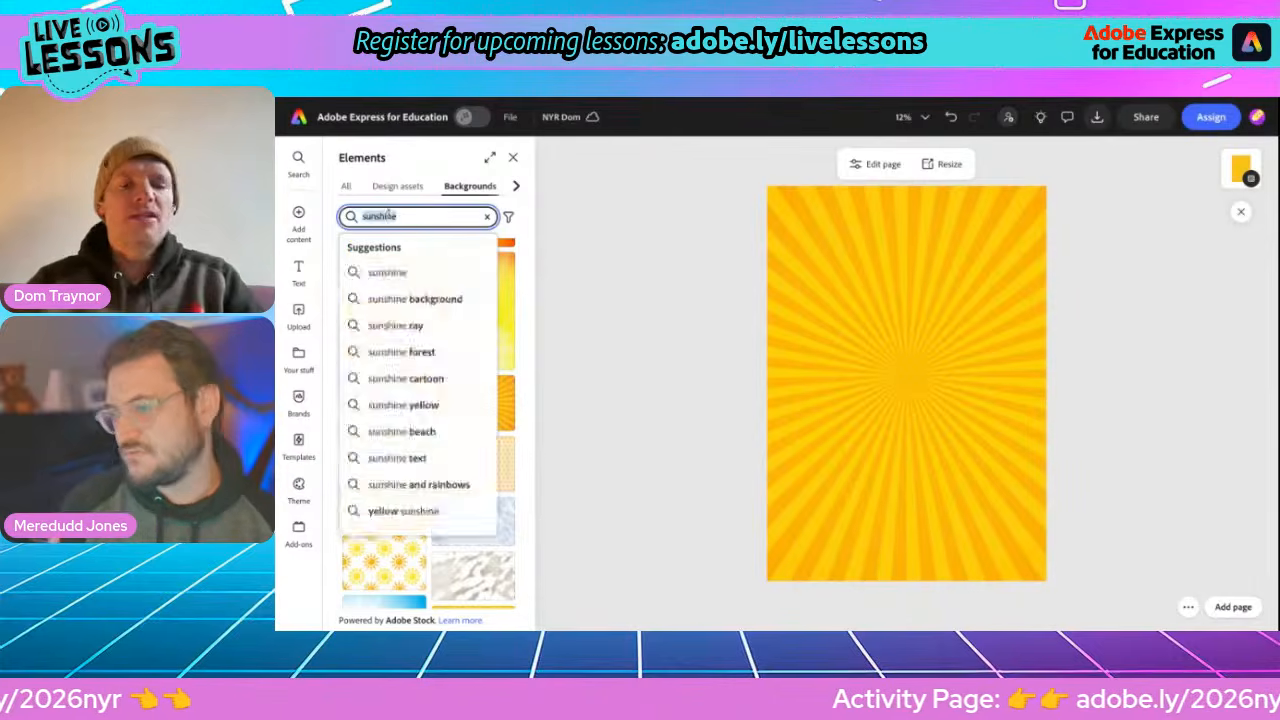
type("gl")
type("een")
key("Return")
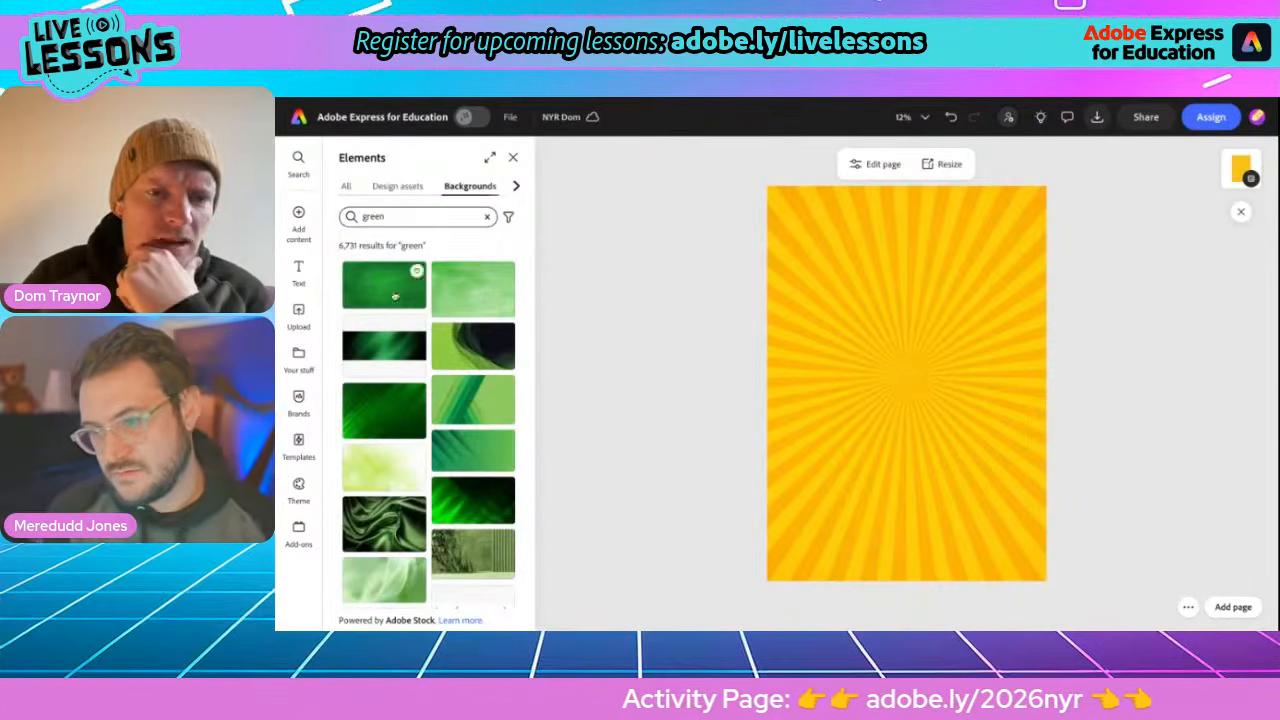
left_click(450, 298)
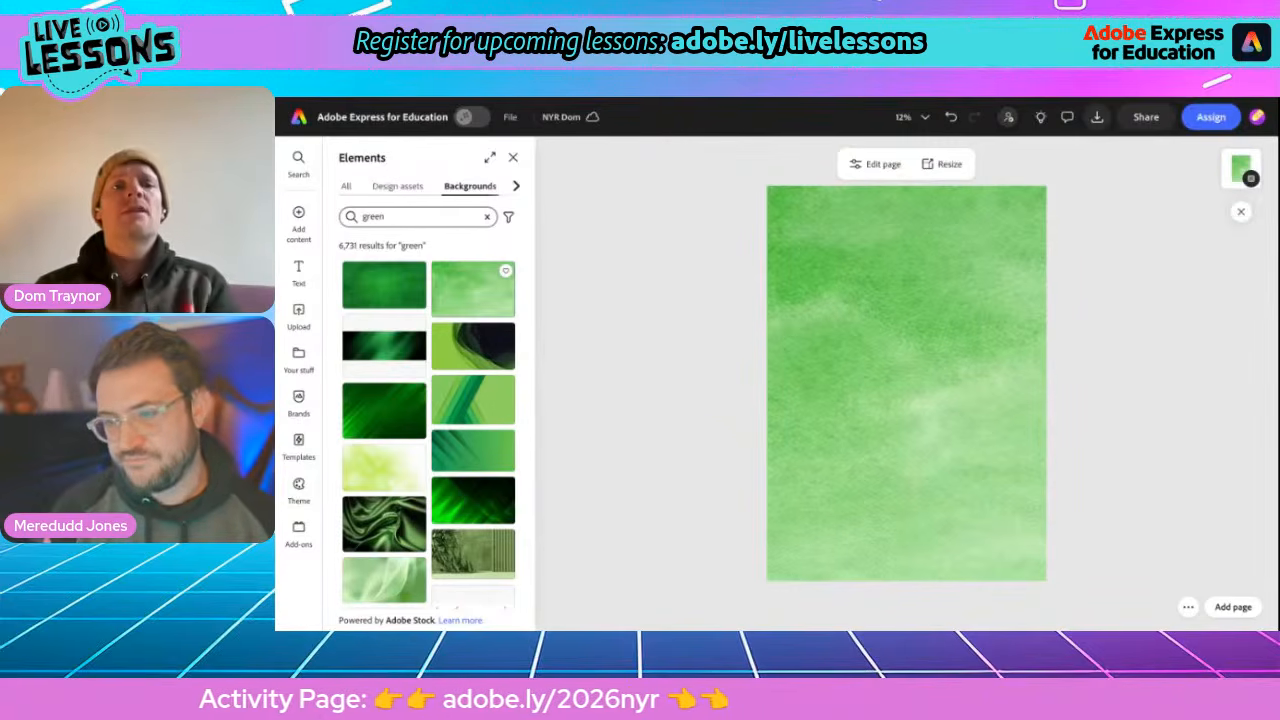
left_click(514, 158)
Add a text box to the poster containing the presenter's first name in the possessive followed by "NEW YEAR RESOLUTIONS", all in capitals
mouse_move(298, 281)
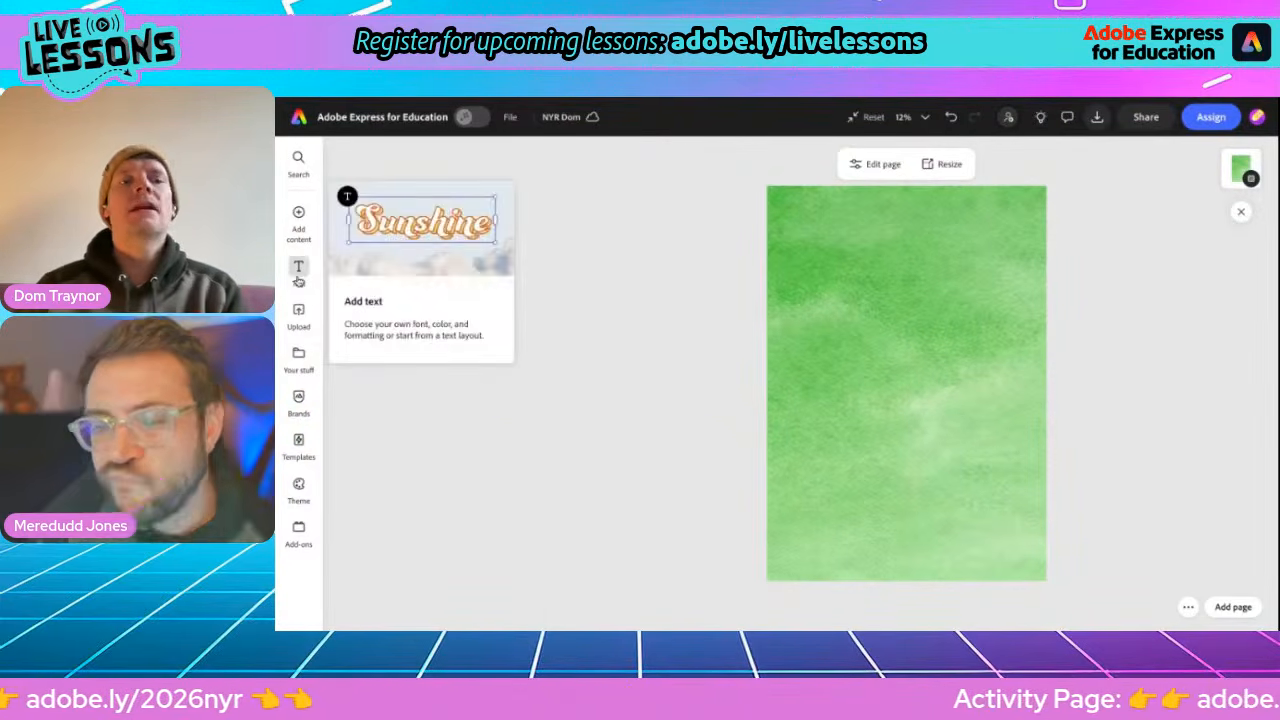
left_click(298, 270)
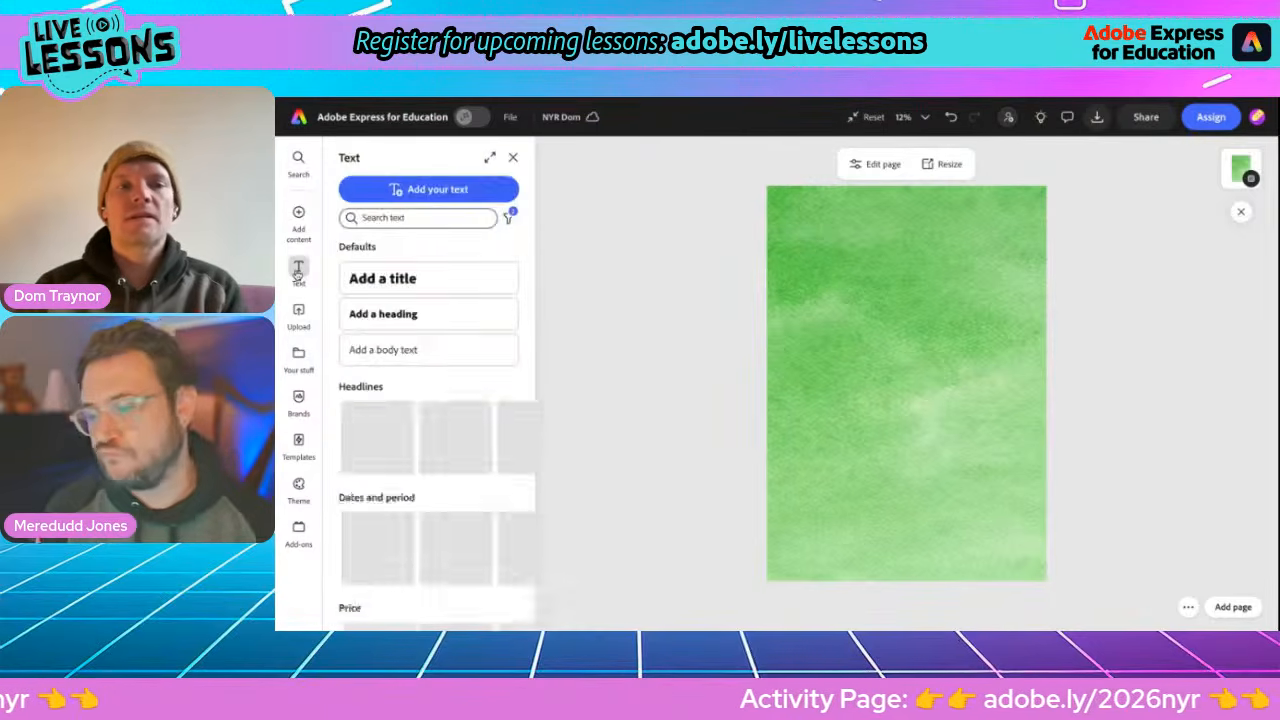
left_click(430, 190)
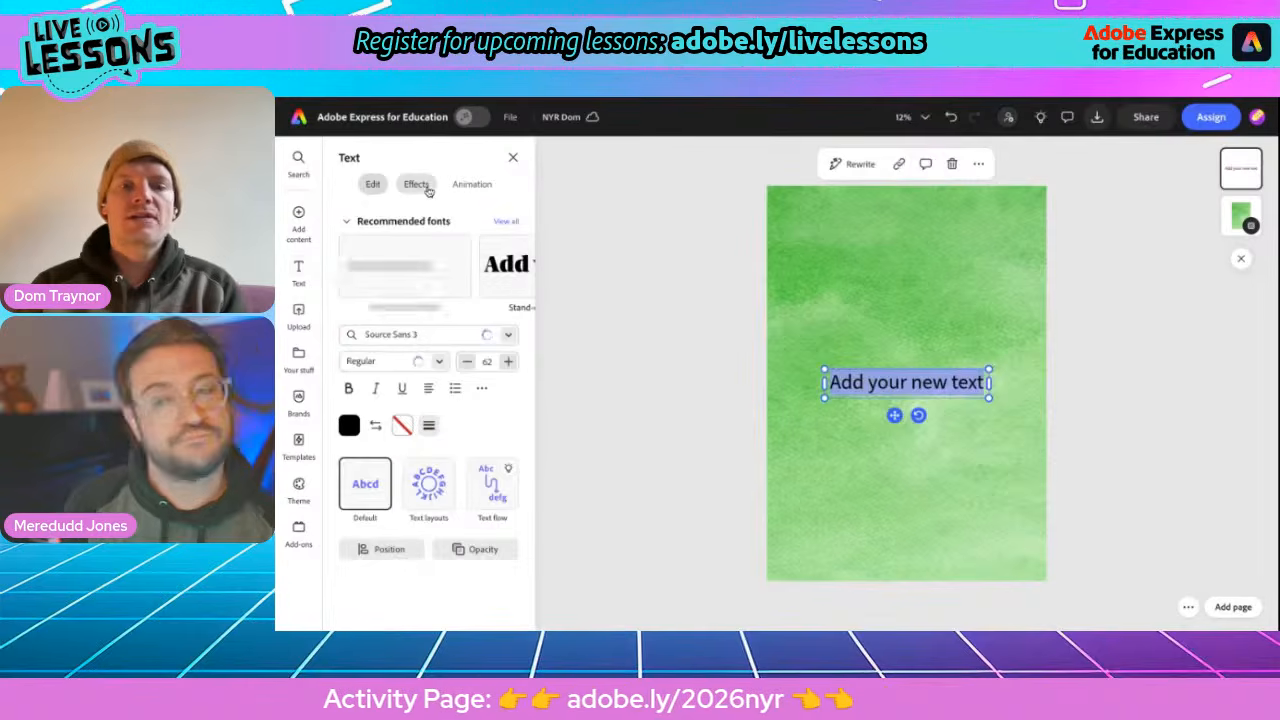
type("NEW")
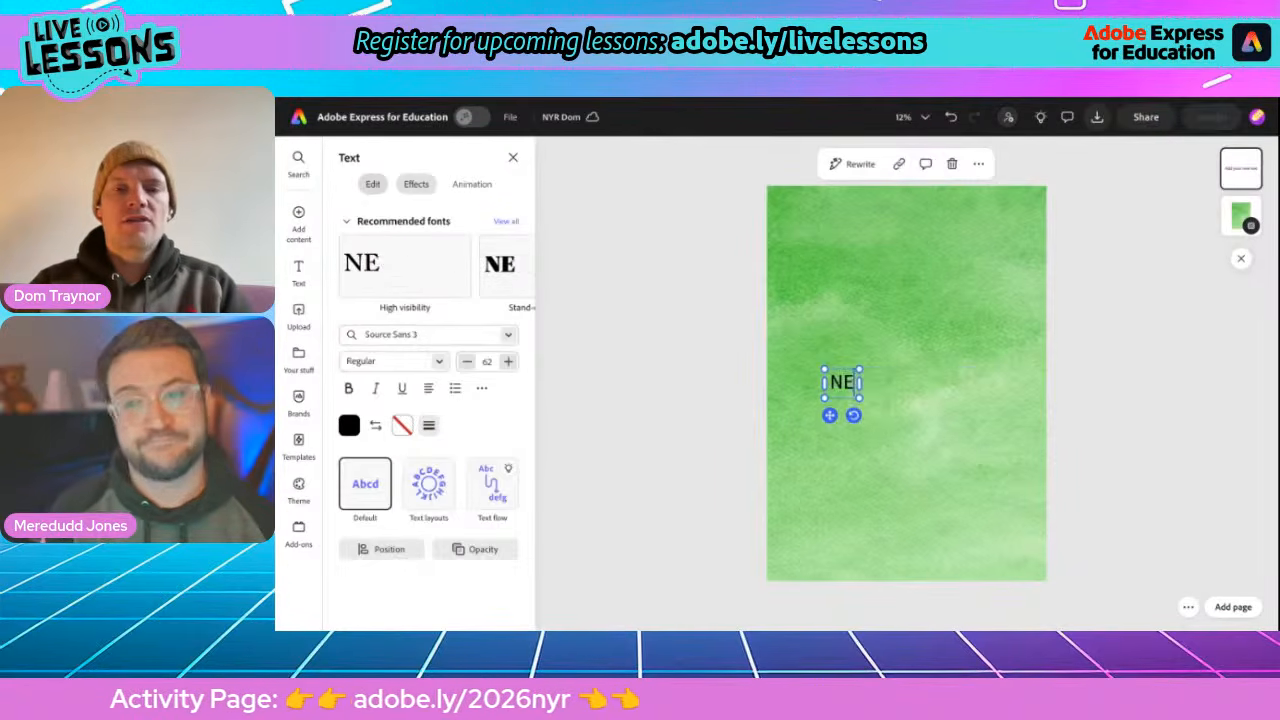
key("BackSpace")
key("BackSpace")
key("BackSpace")
type("DOM's")
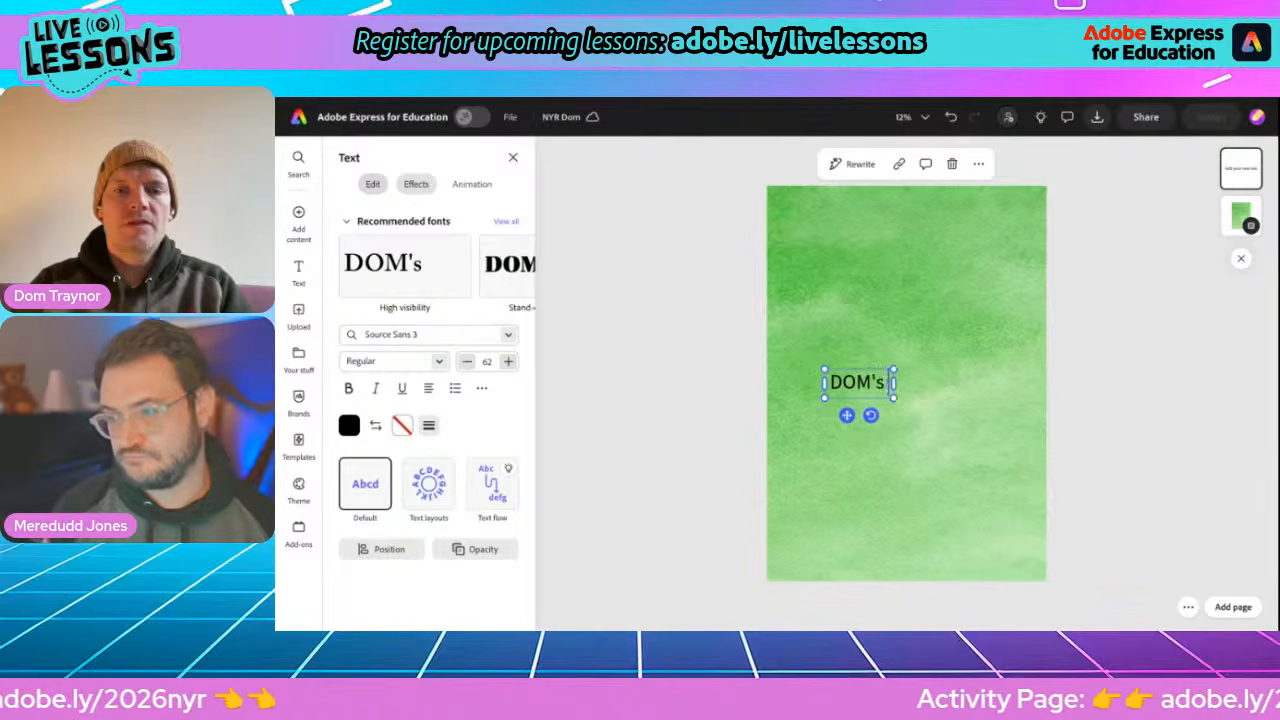
key("BackSpace")
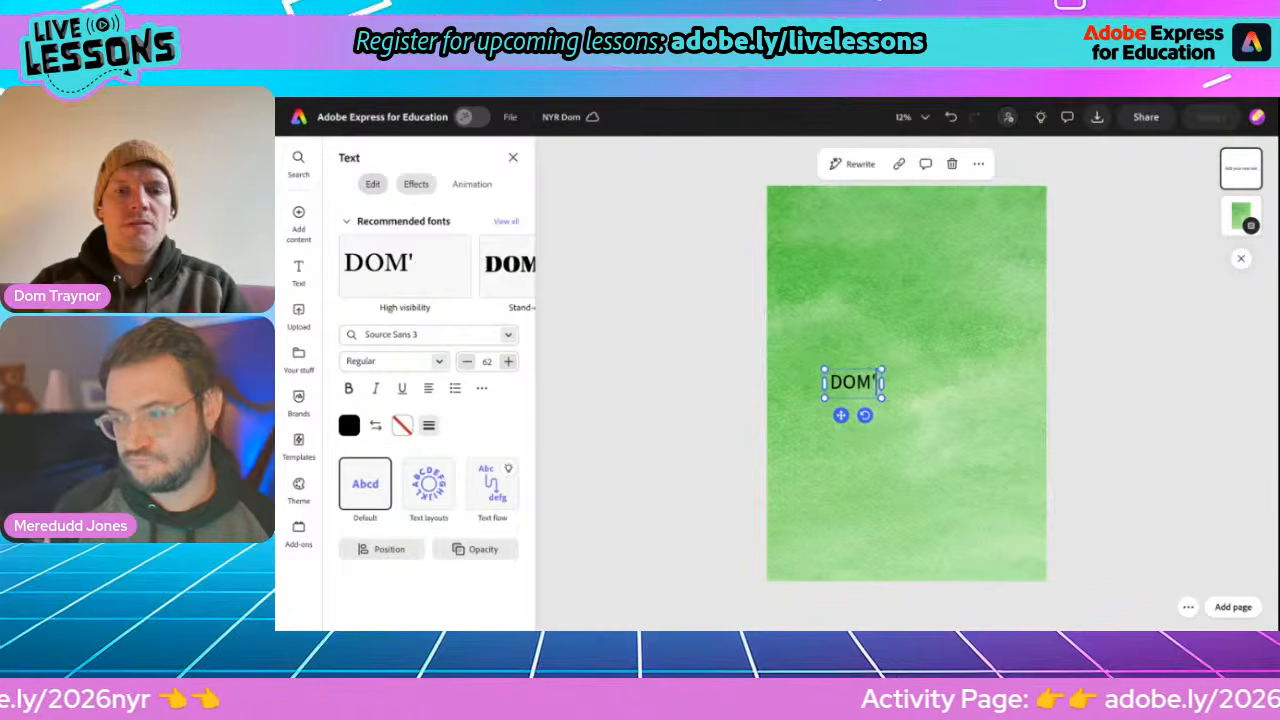
type("S NEW YEA")
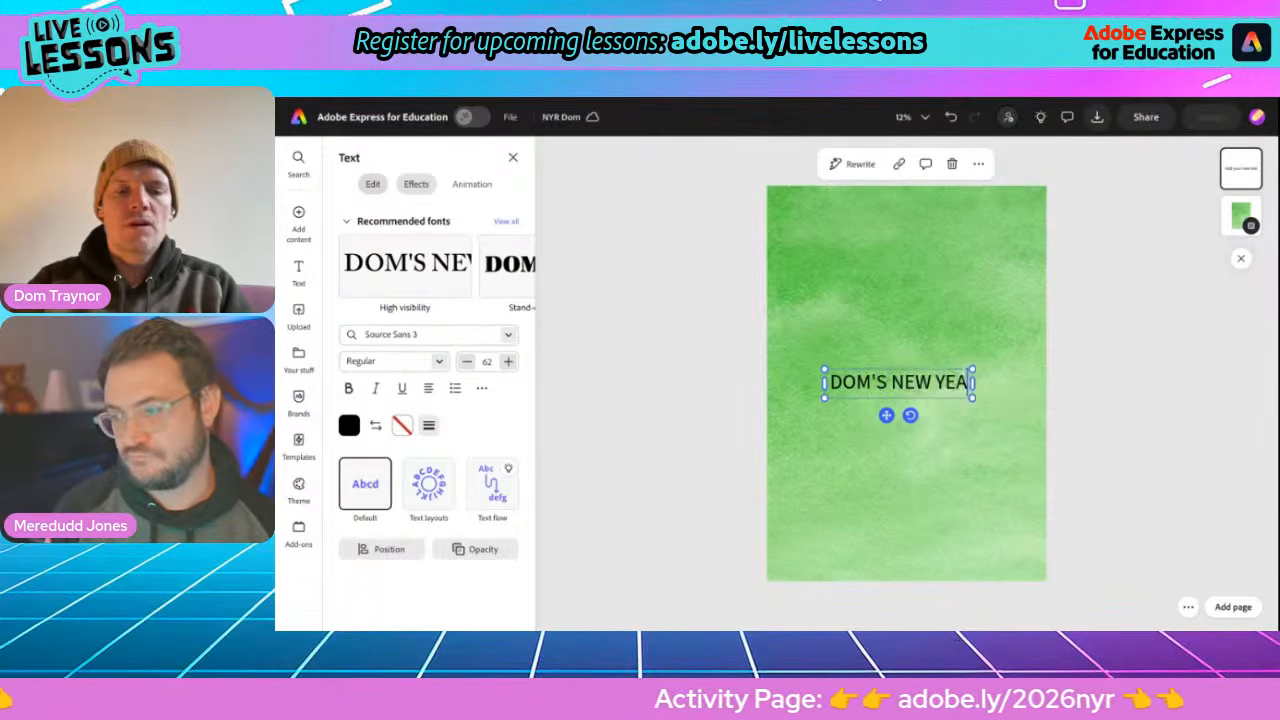
type("R RESOLUTIONS")
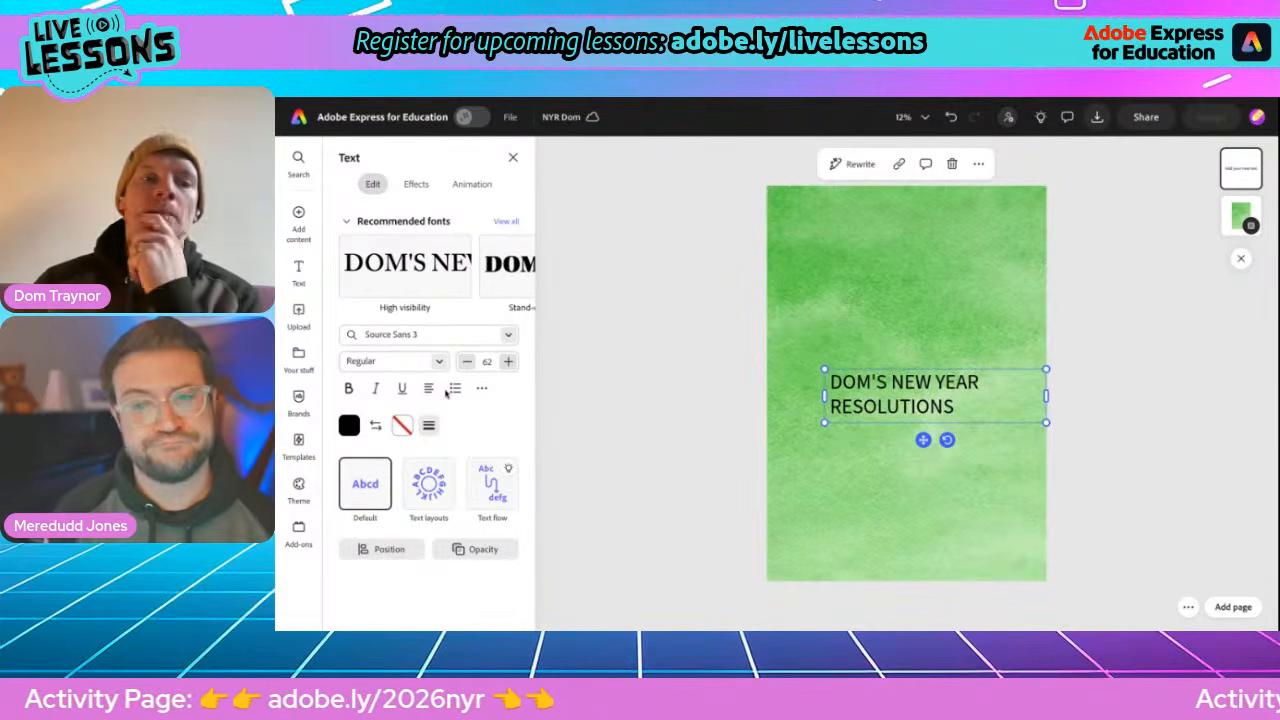
Set the title text's font to Lacquer Regular from the recommended high visibility fonts
left_click(507, 223)
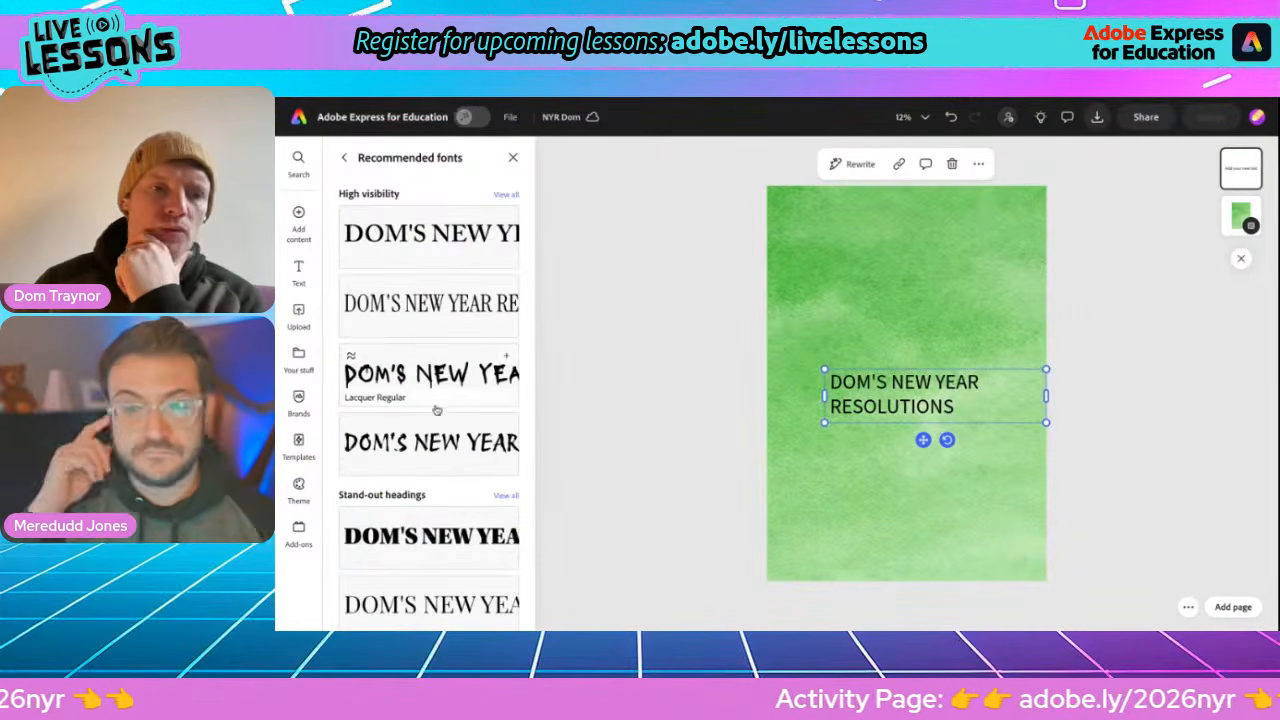
left_click(430, 372)
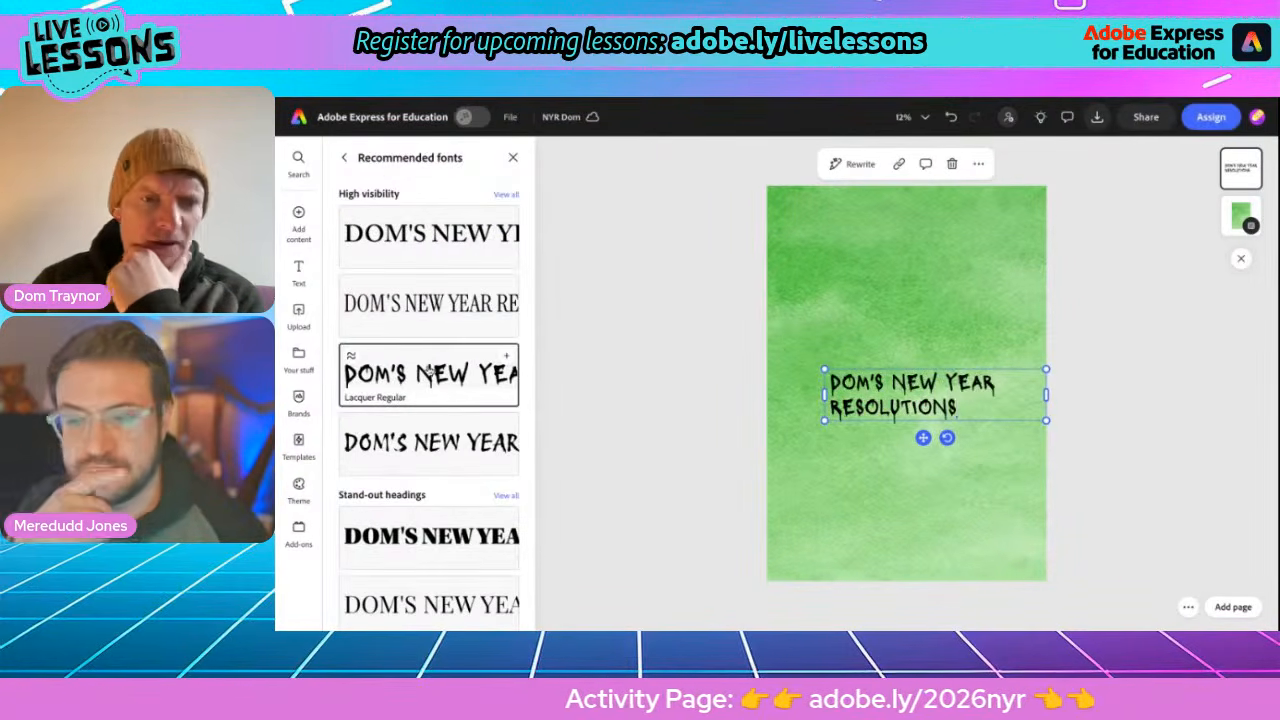
Change the title text's font to Bungee Regular from the recommended stand-out headings
scroll(420, 466, "down", 5)
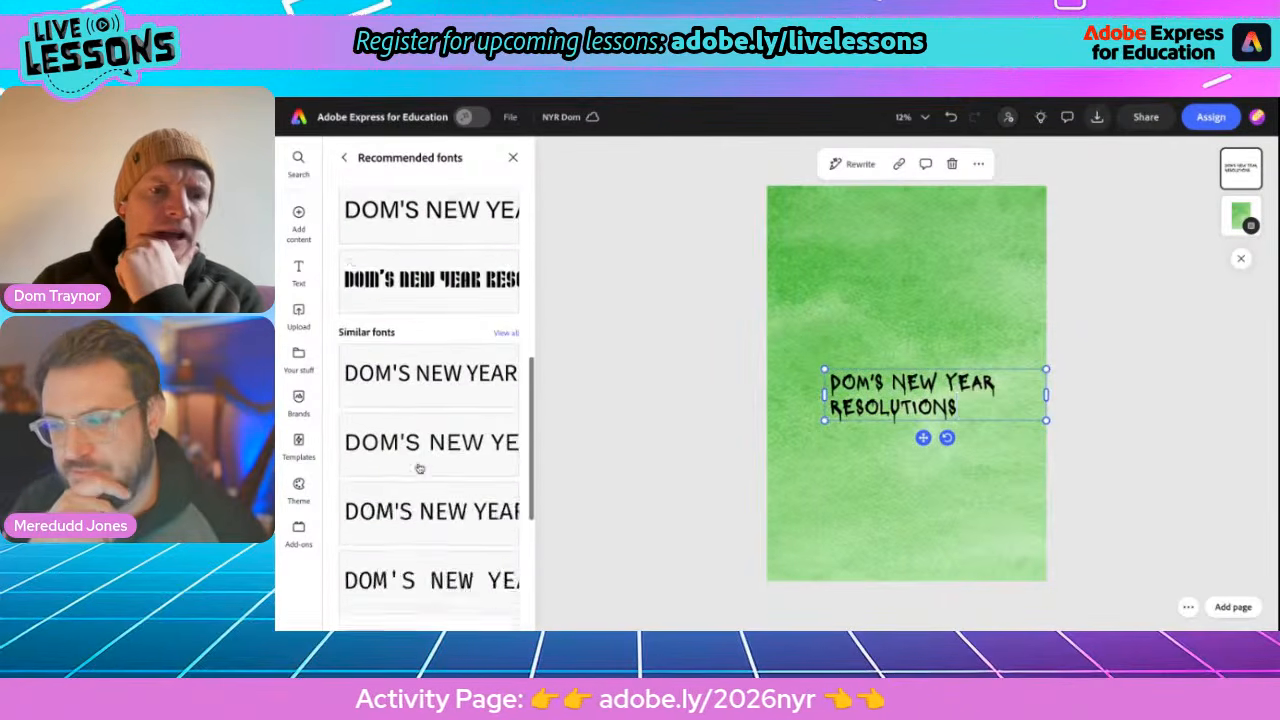
scroll(420, 468, "up", 5)
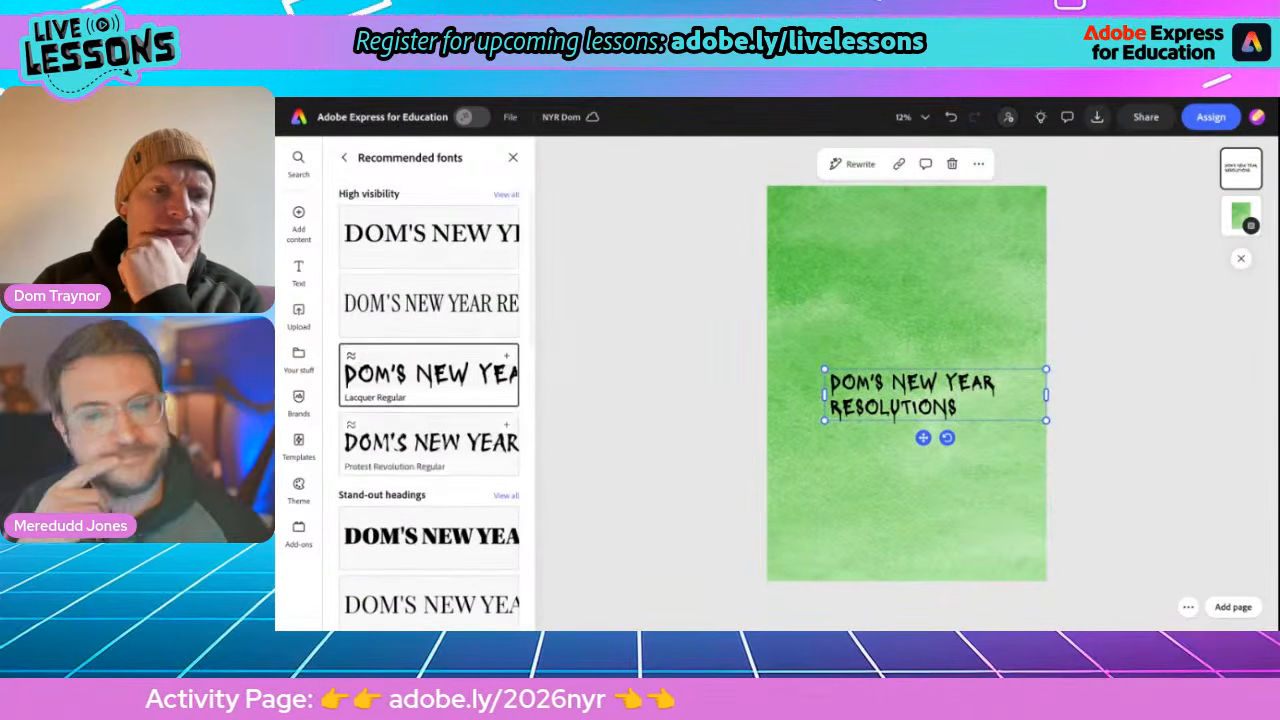
scroll(434, 430, "down", 1)
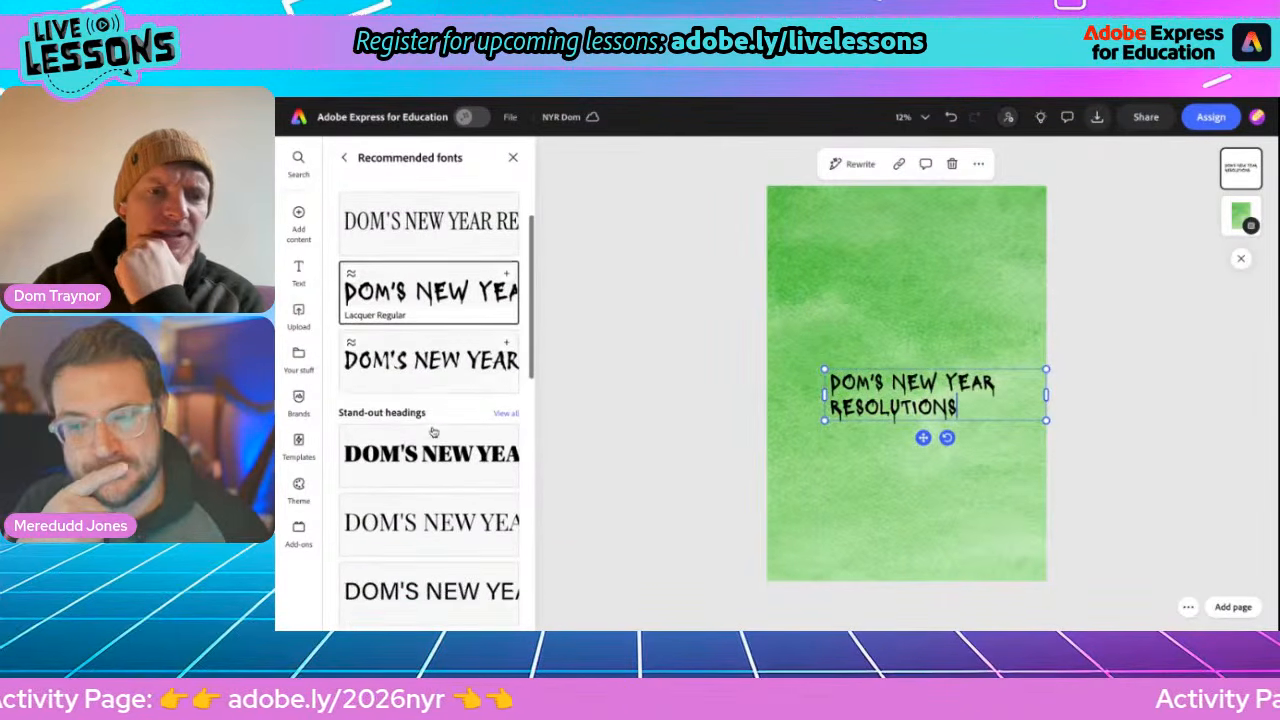
left_click(504, 416)
scroll(462, 466, "down", 1)
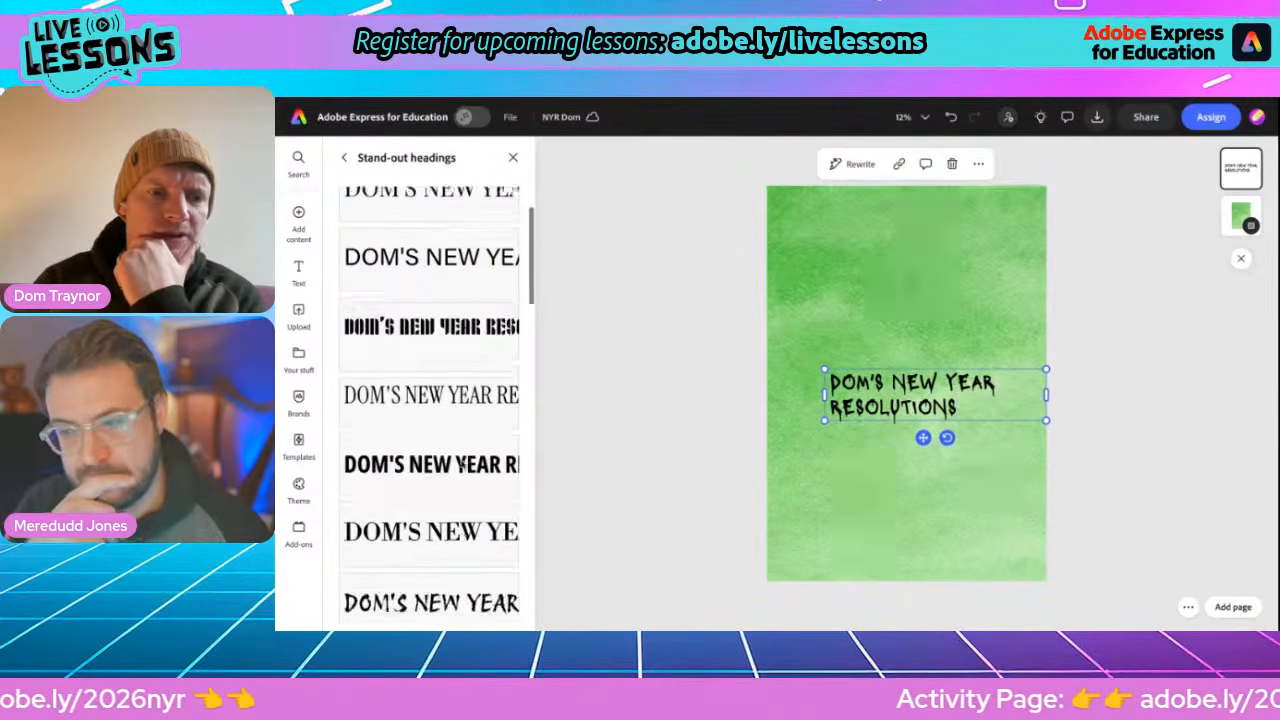
scroll(462, 464, "down", 10)
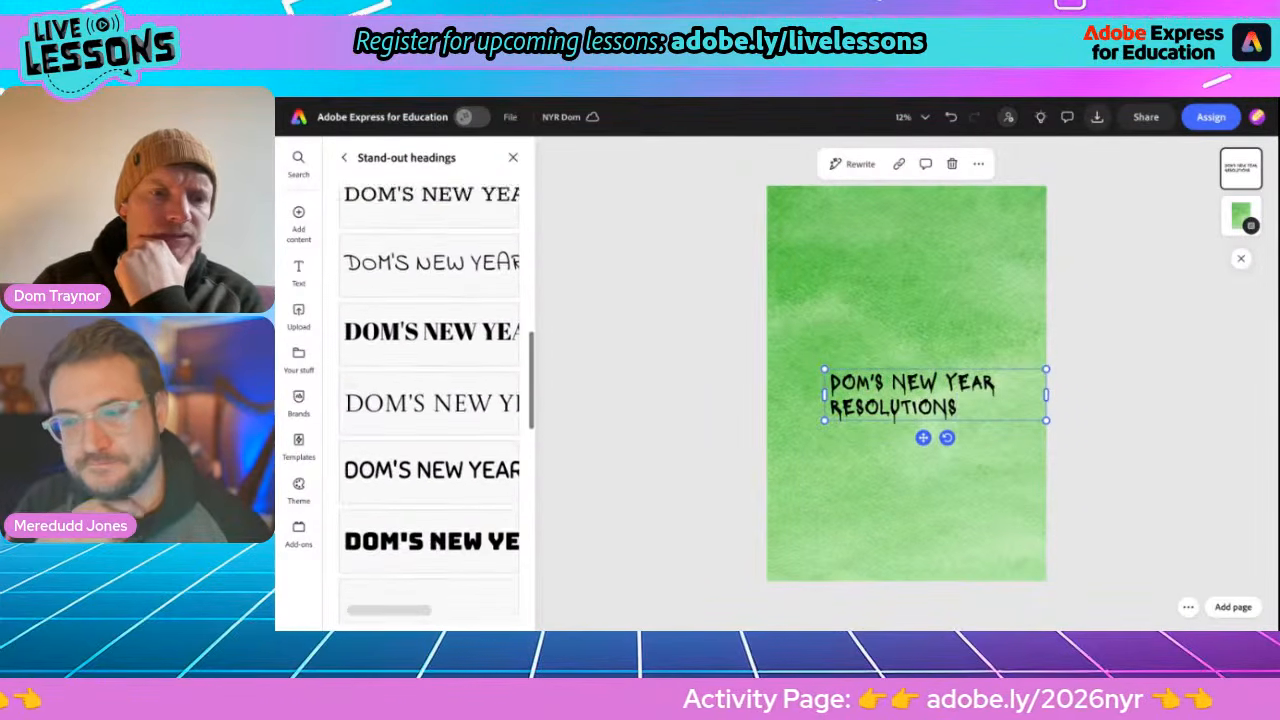
scroll(432, 490, "down", 1)
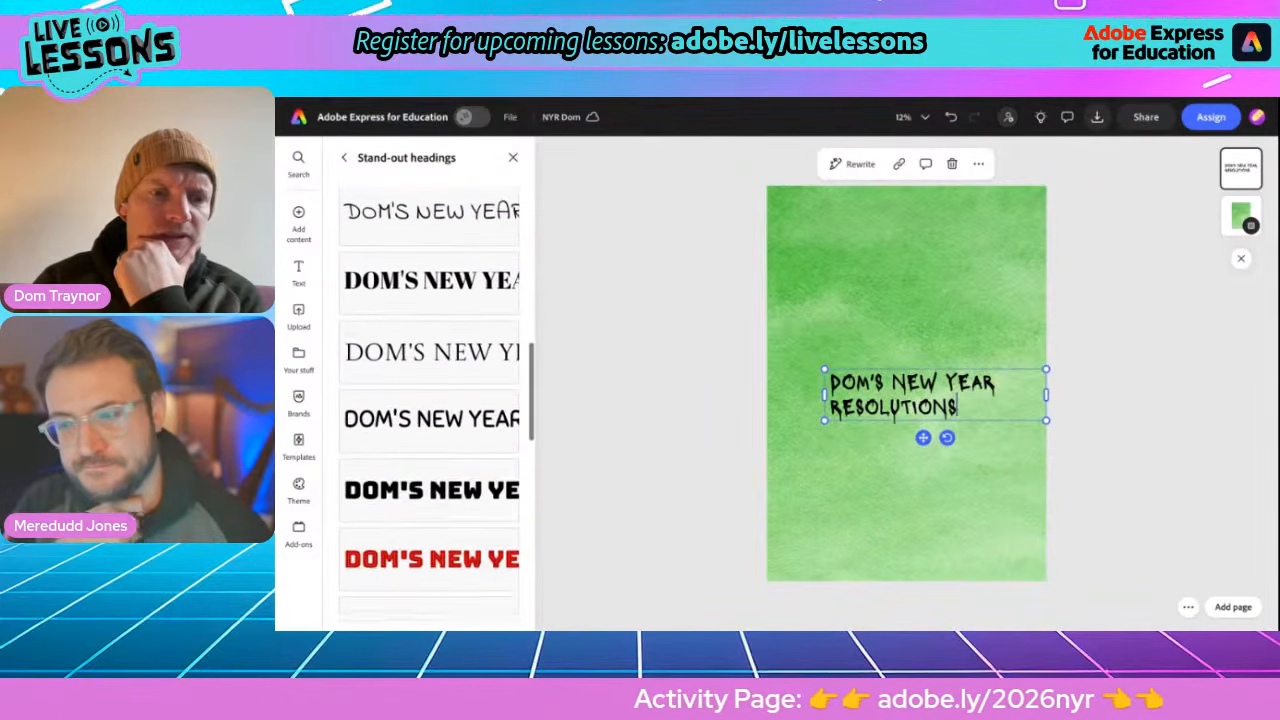
left_click(432, 491)
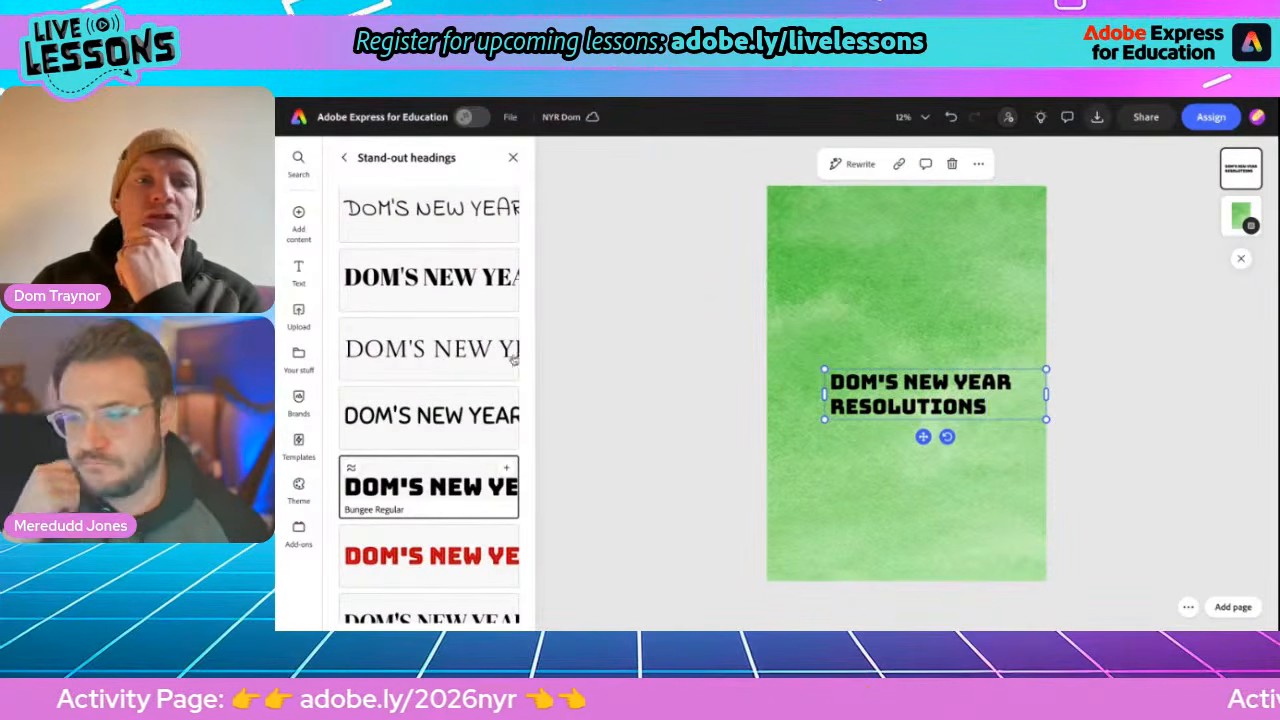
left_click(343, 160)
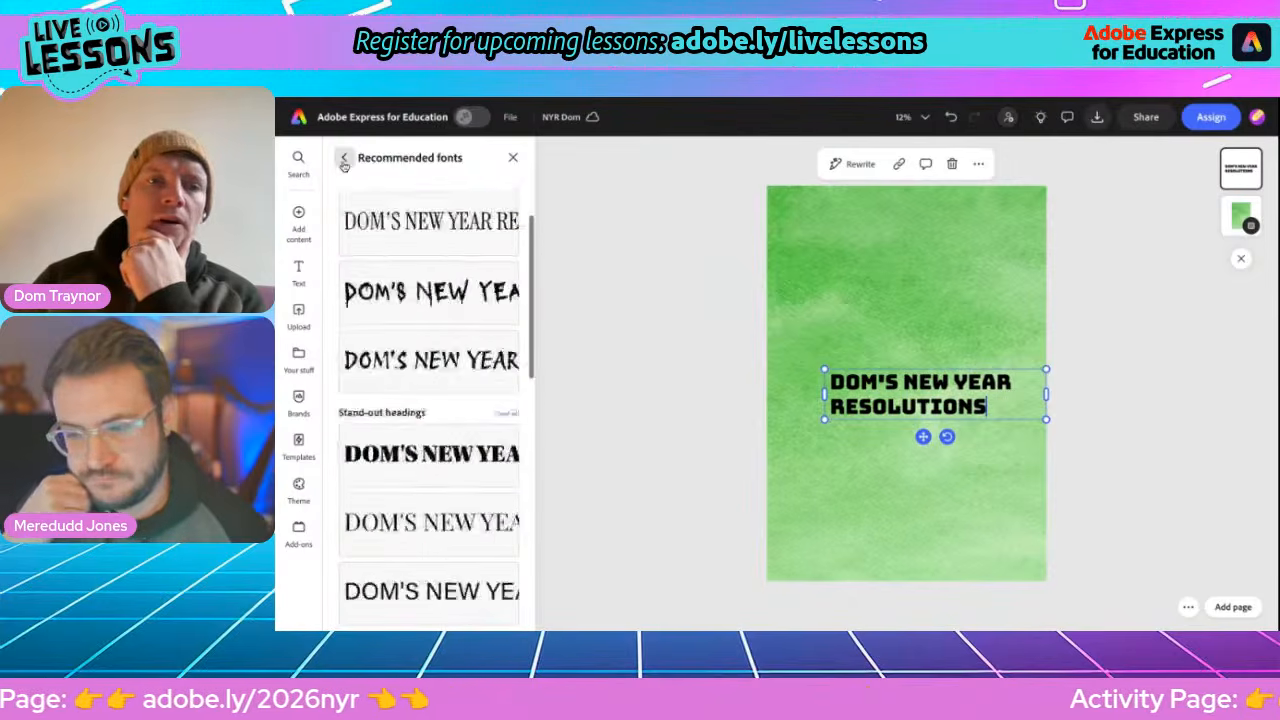
left_click(512, 160)
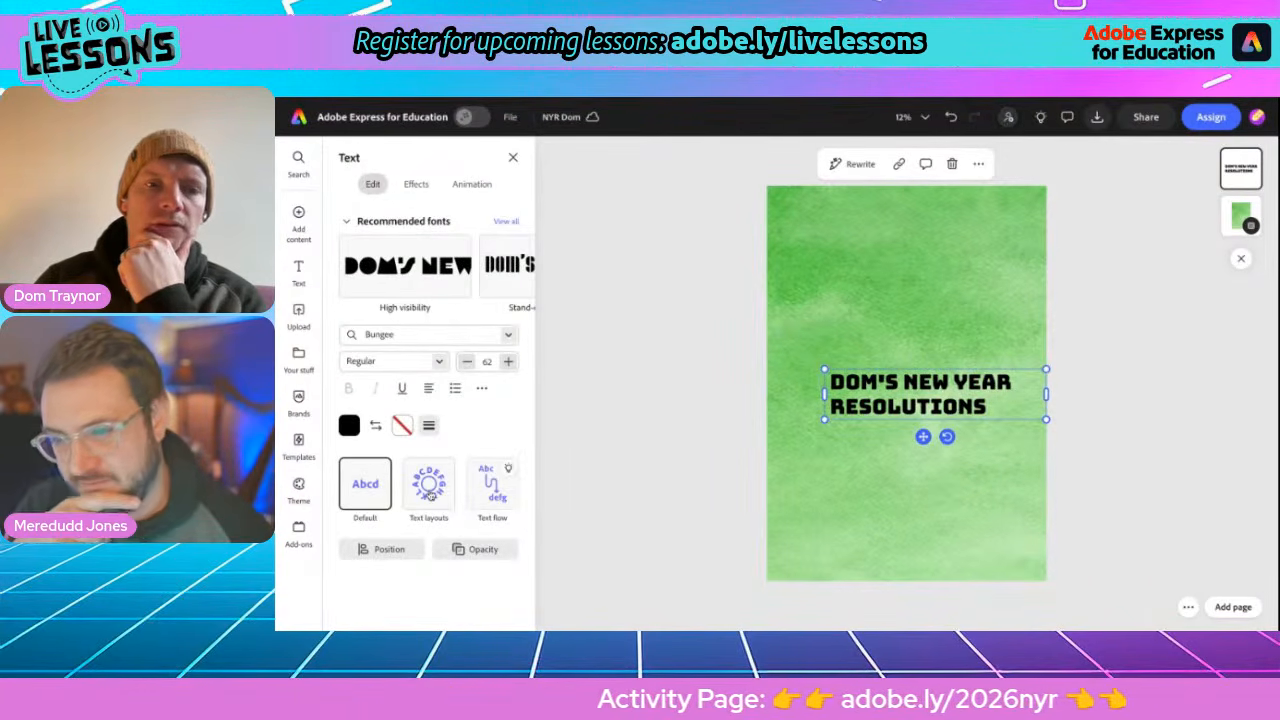
Try the recommended fonts Flegrei Regular and Filicudi Solid on the title and undo both font changes
left_click(388, 278)
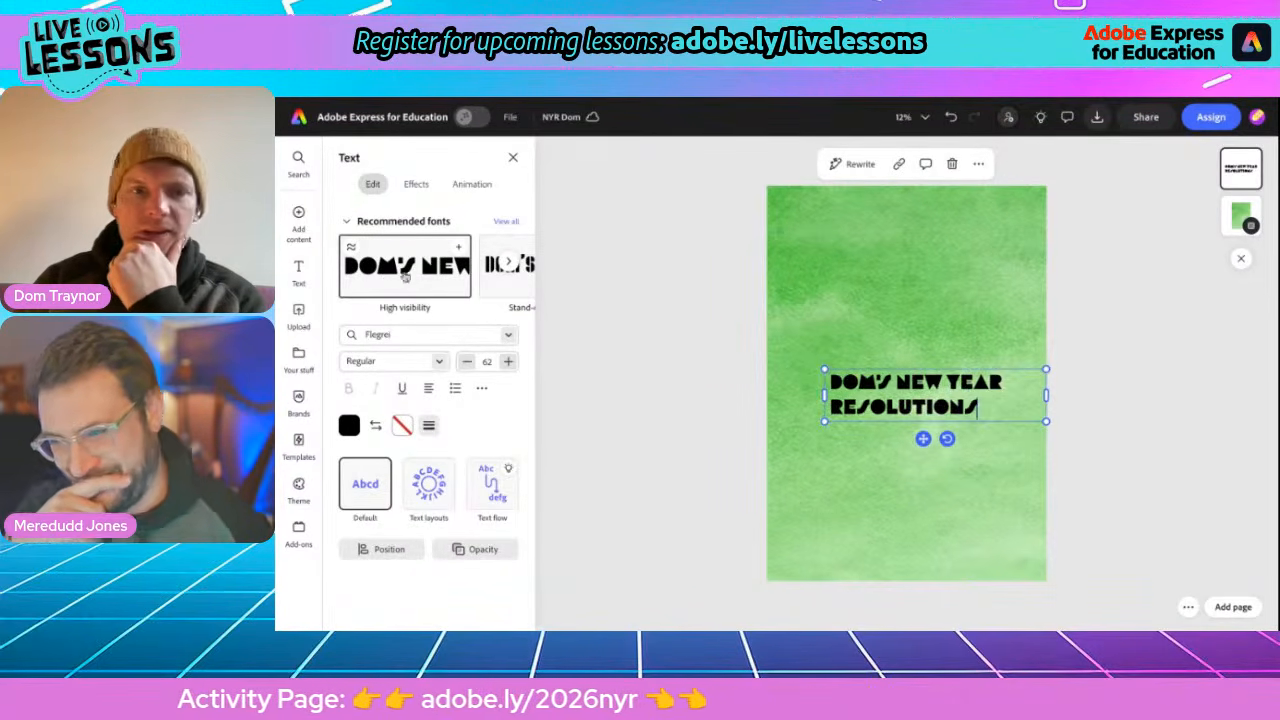
left_click(506, 263)
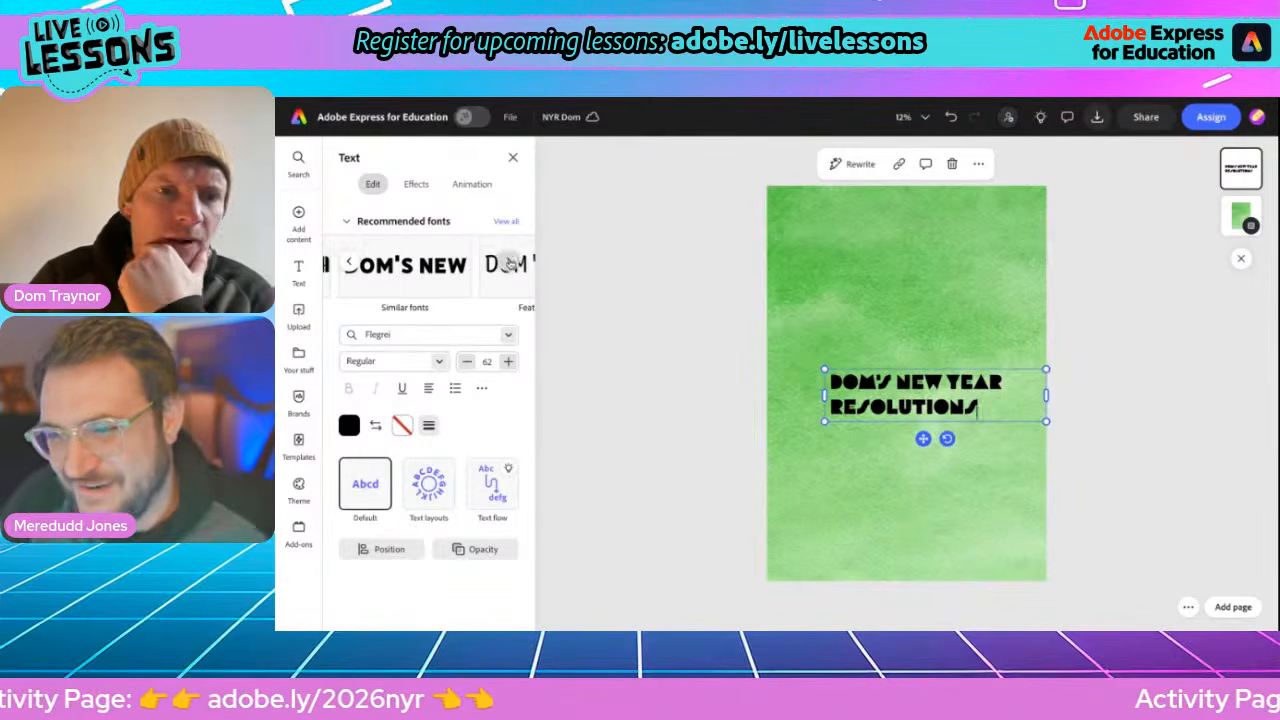
left_click(392, 279)
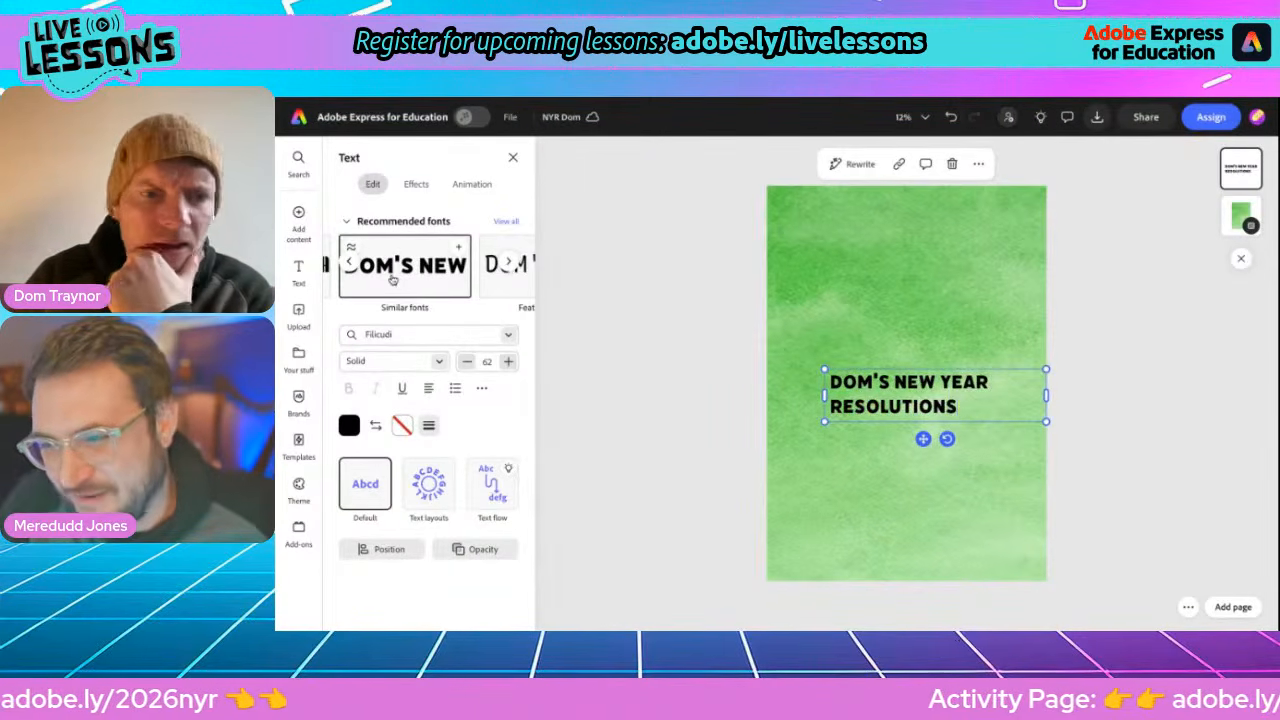
left_click(951, 117)
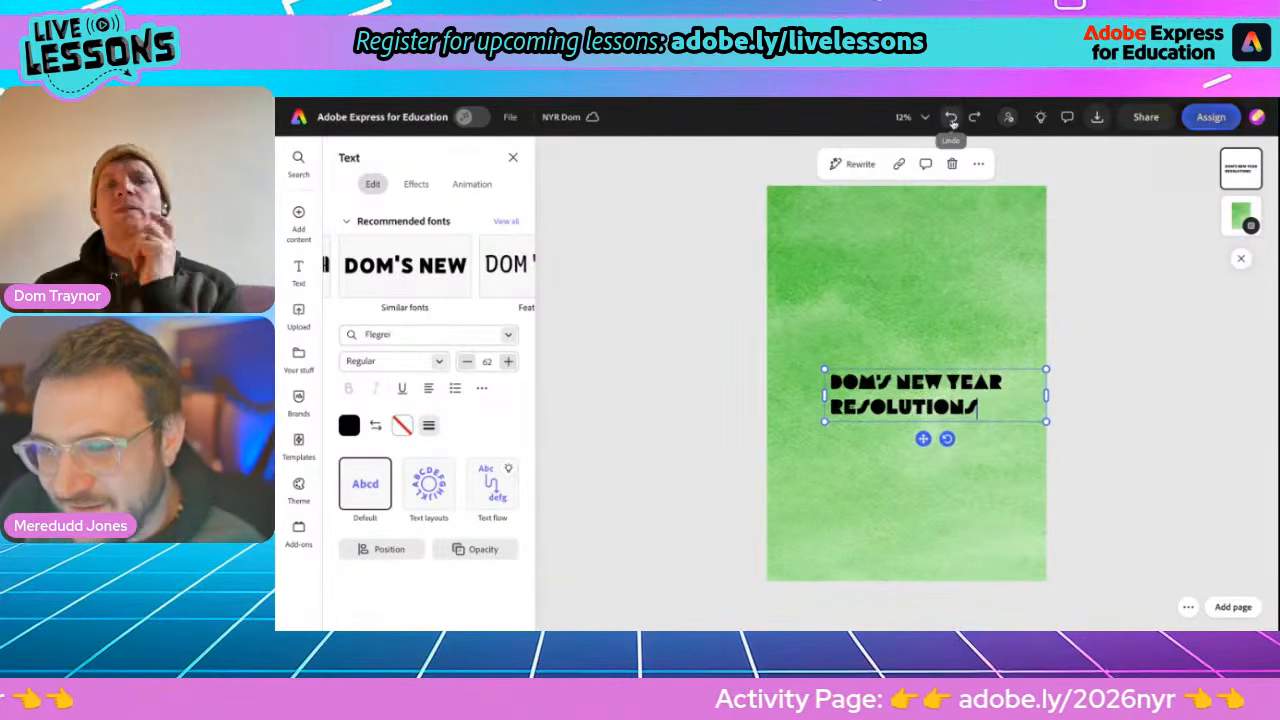
left_click(951, 117)
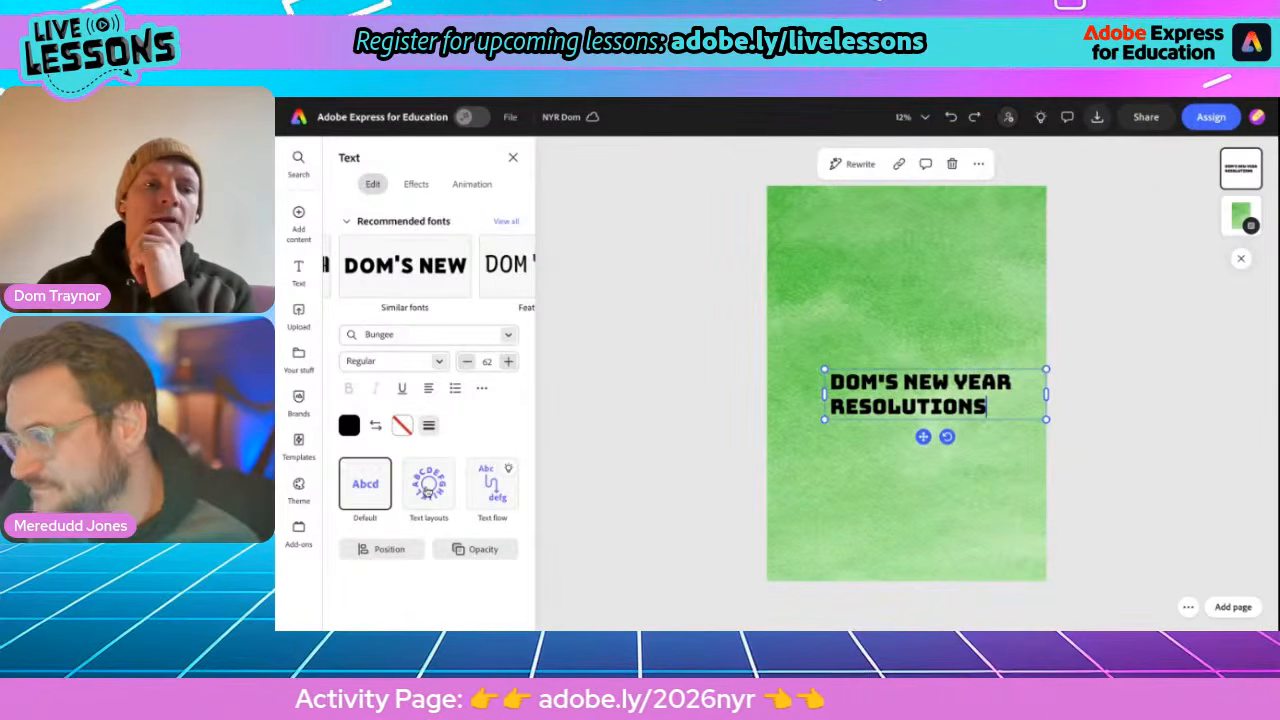
Apply the Dynamic text layout to the title, enlarge it to nearly the poster's width and centre it along the upper edge
left_click(428, 488)
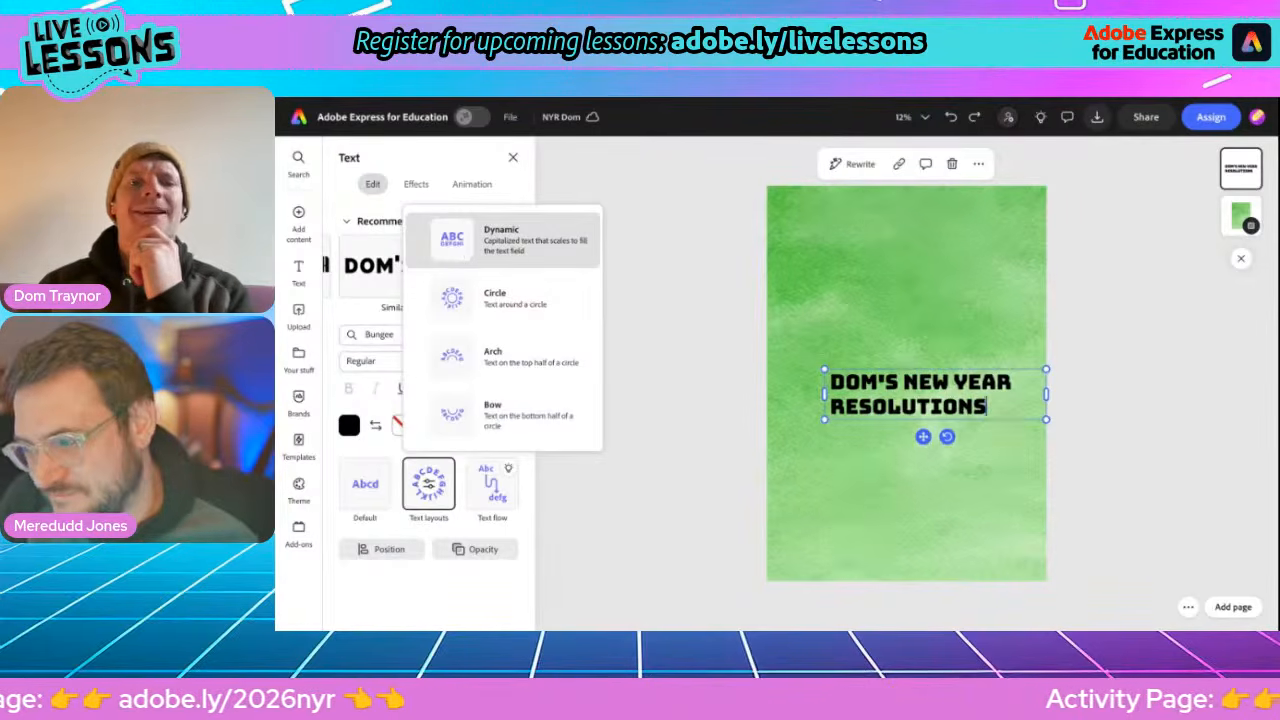
left_click(500, 240)
left_click_drag(922, 438, 894, 275)
left_click_drag(797, 259, 770, 265)
left_click_drag(880, 282, 894, 277)
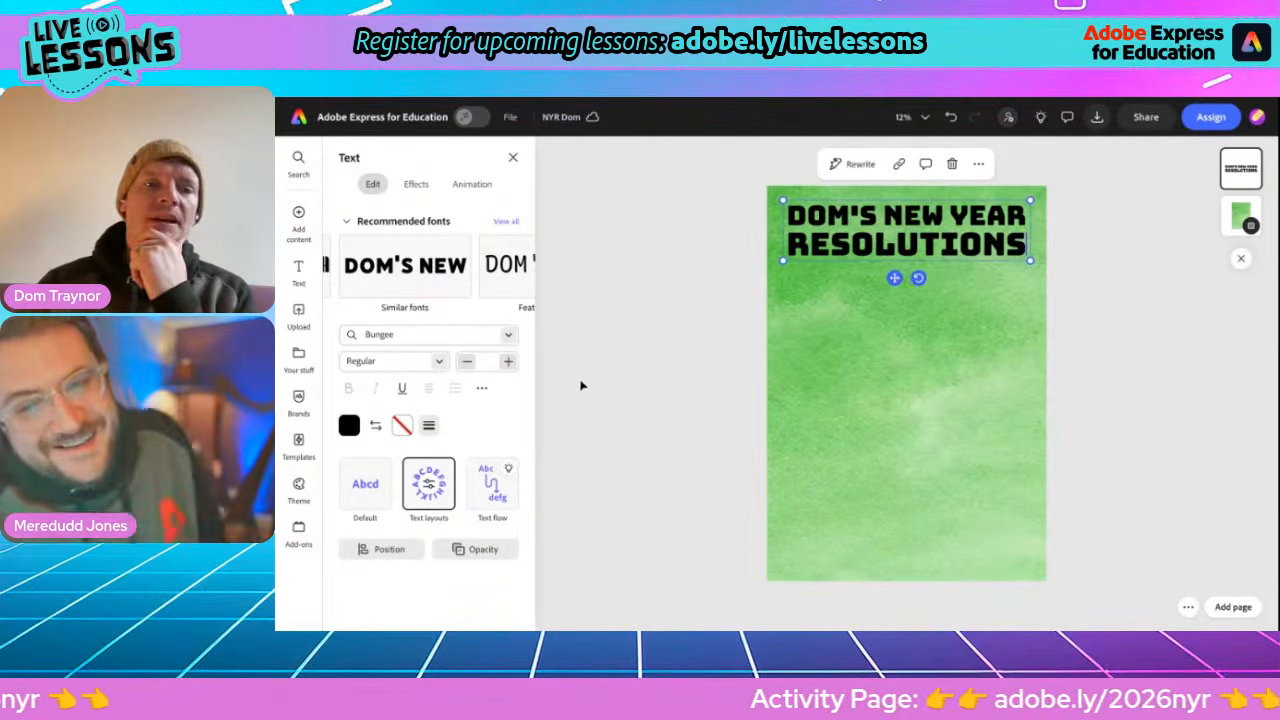
Give the title text a golden yellow outline with a thickness of 52
left_click(402, 426)
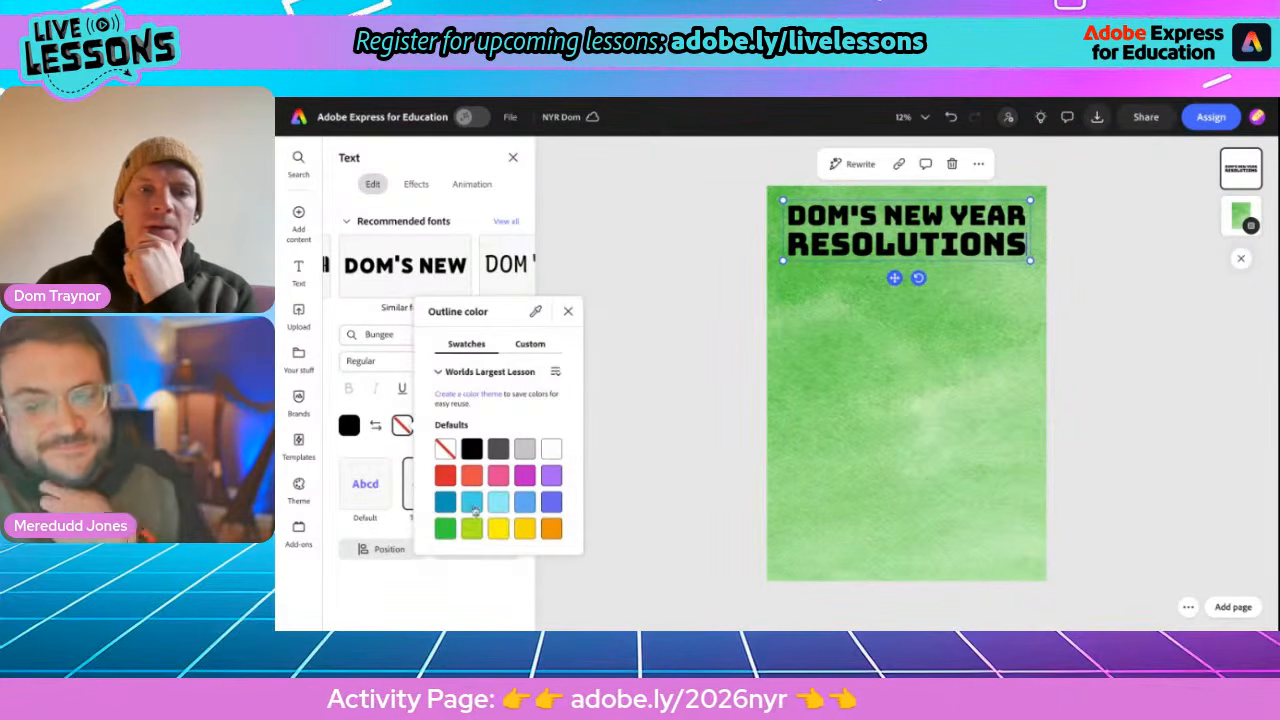
left_click(499, 530)
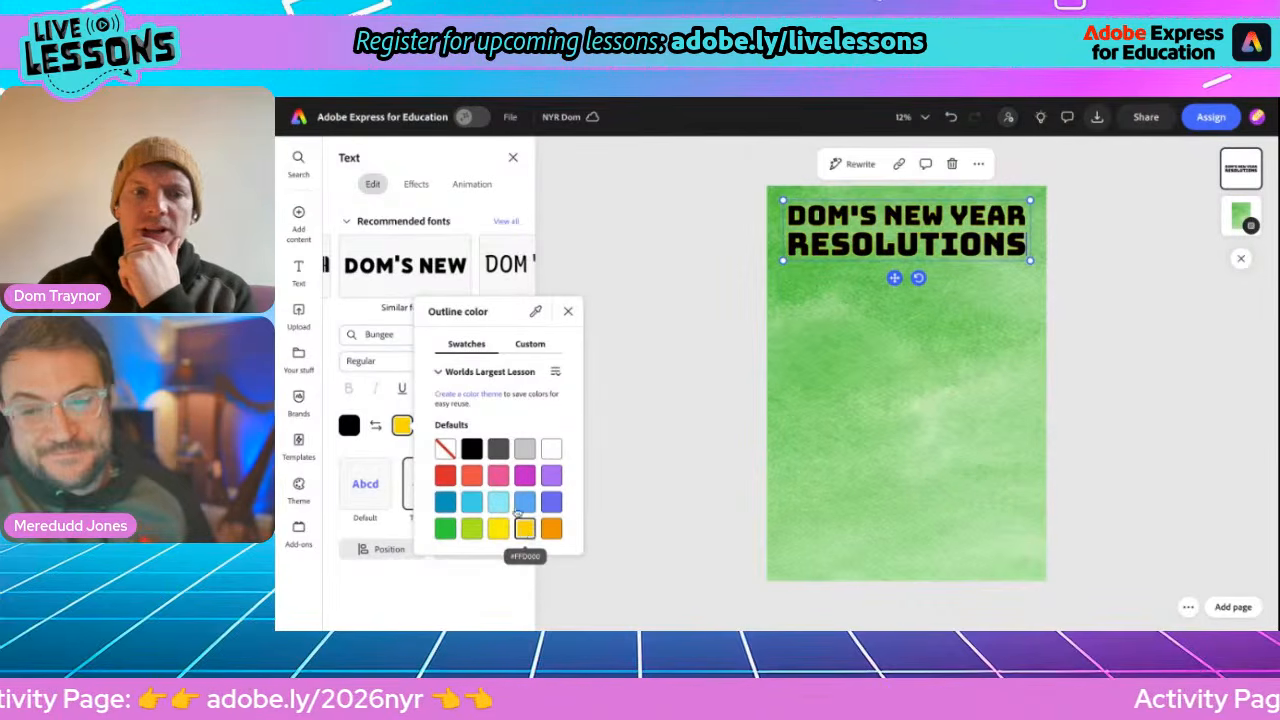
left_click(568, 311)
left_click(428, 426)
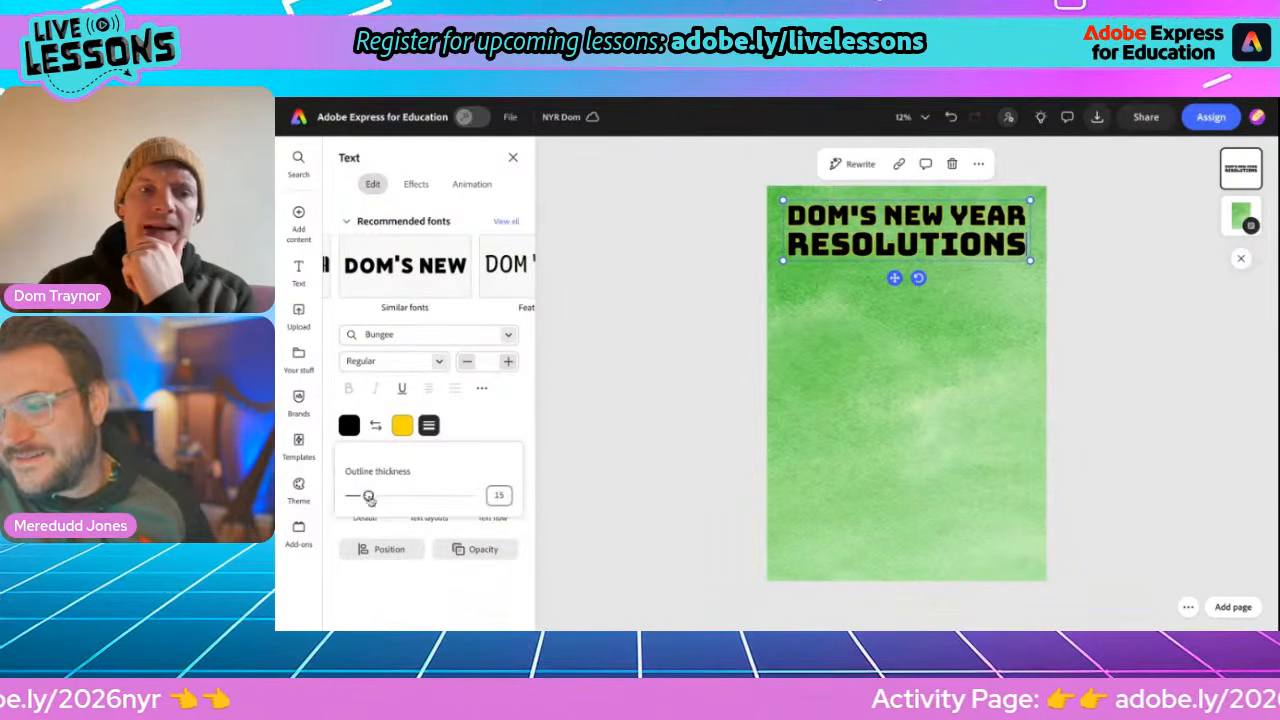
left_click_drag(372, 495, 406, 481)
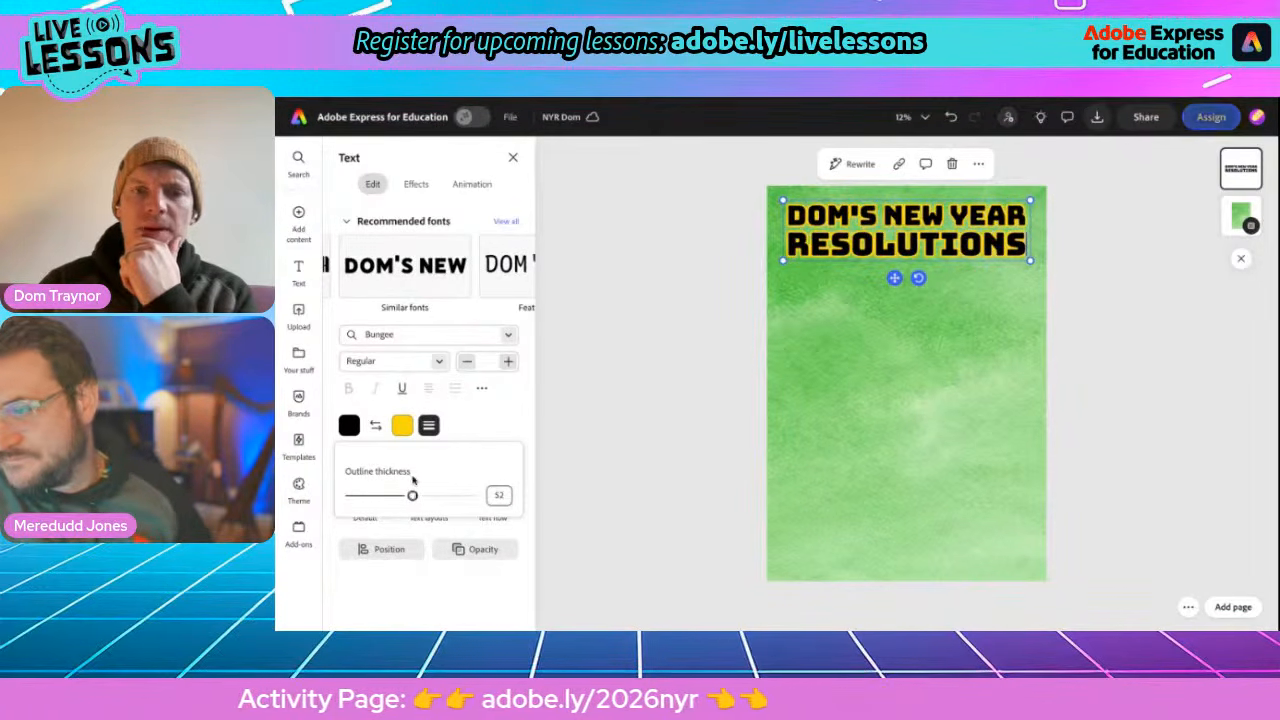
left_click(556, 372)
left_click(559, 372)
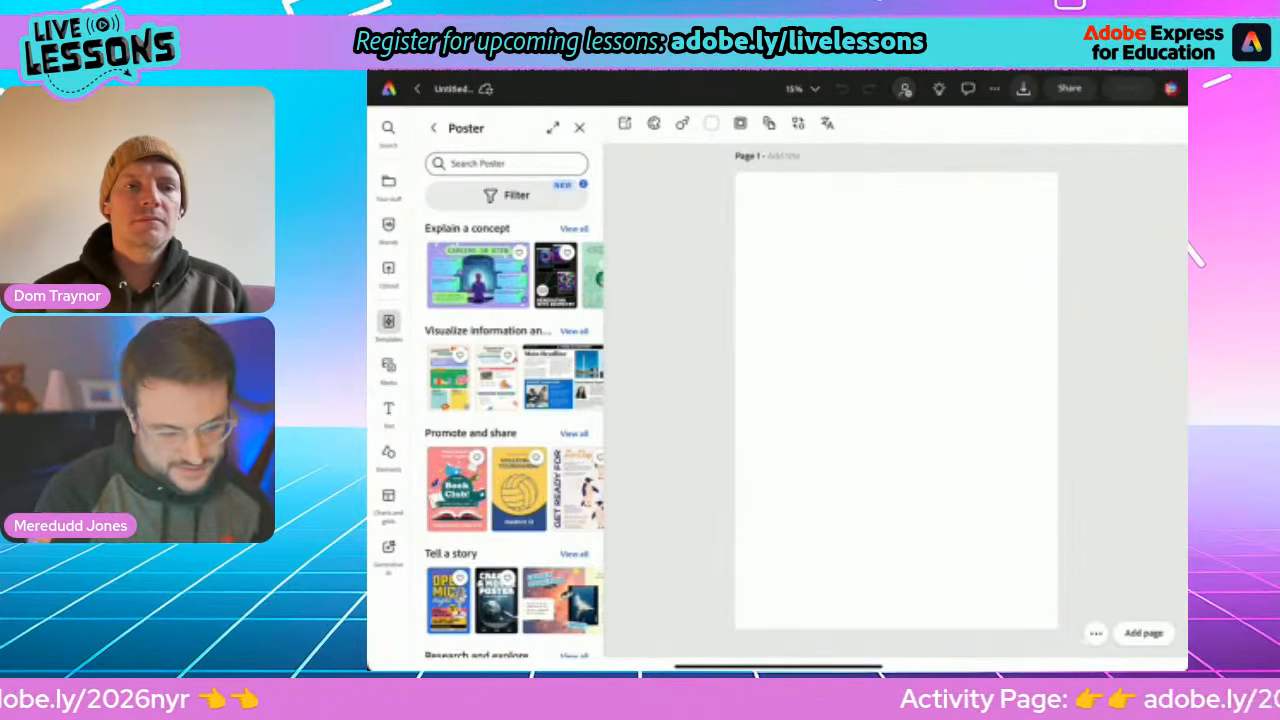
Search the backgrounds for "Starburst" and apply the teal starburst with dark edges to the blank poster
left_click(388, 454)
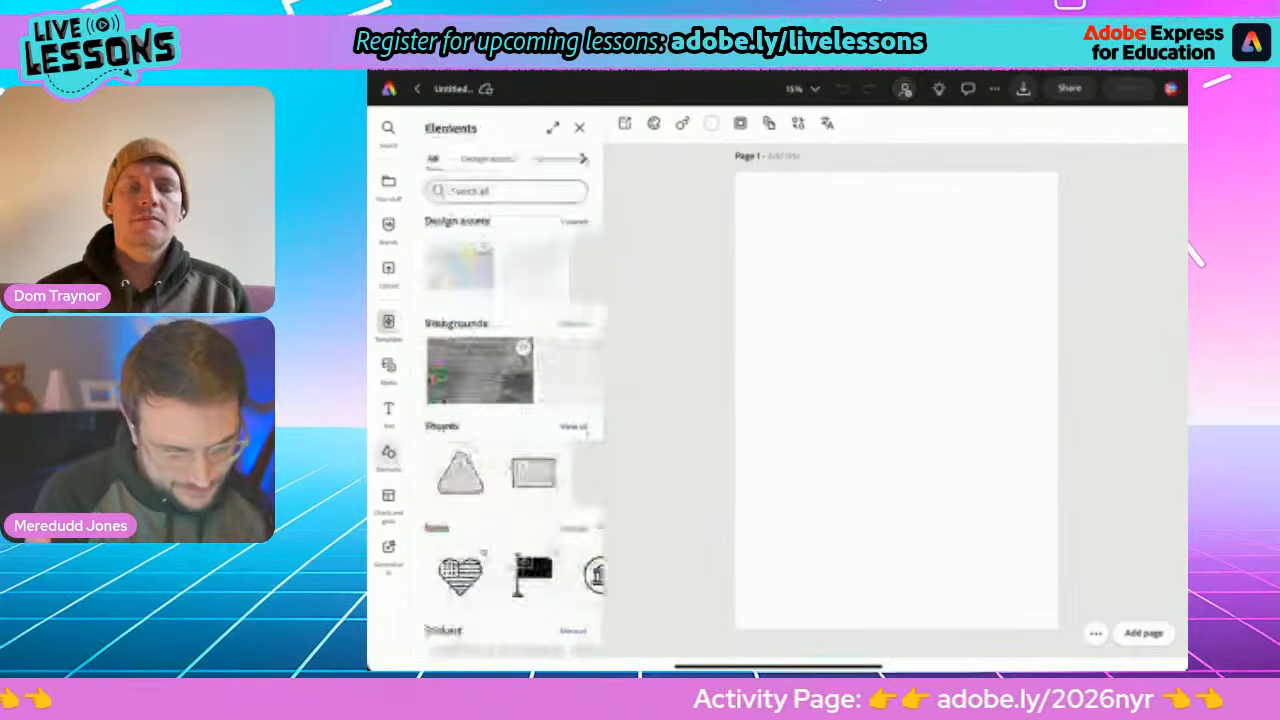
left_click(573, 323)
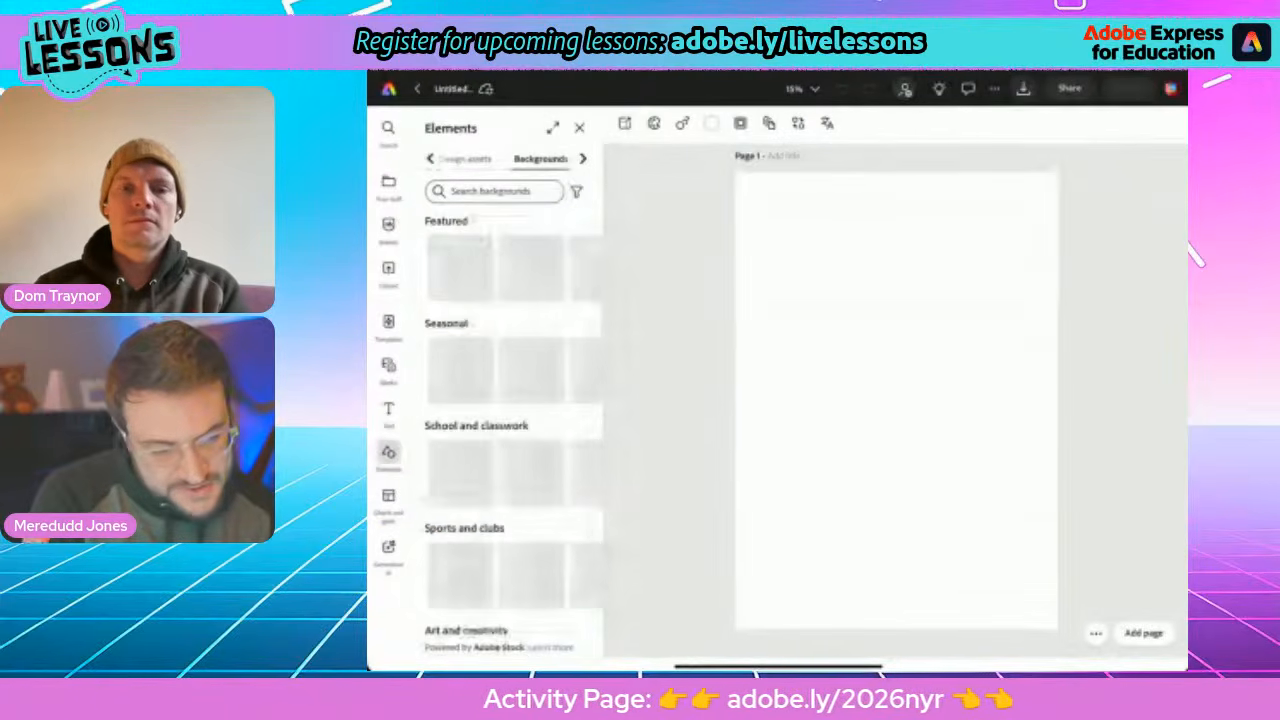
left_click(495, 191)
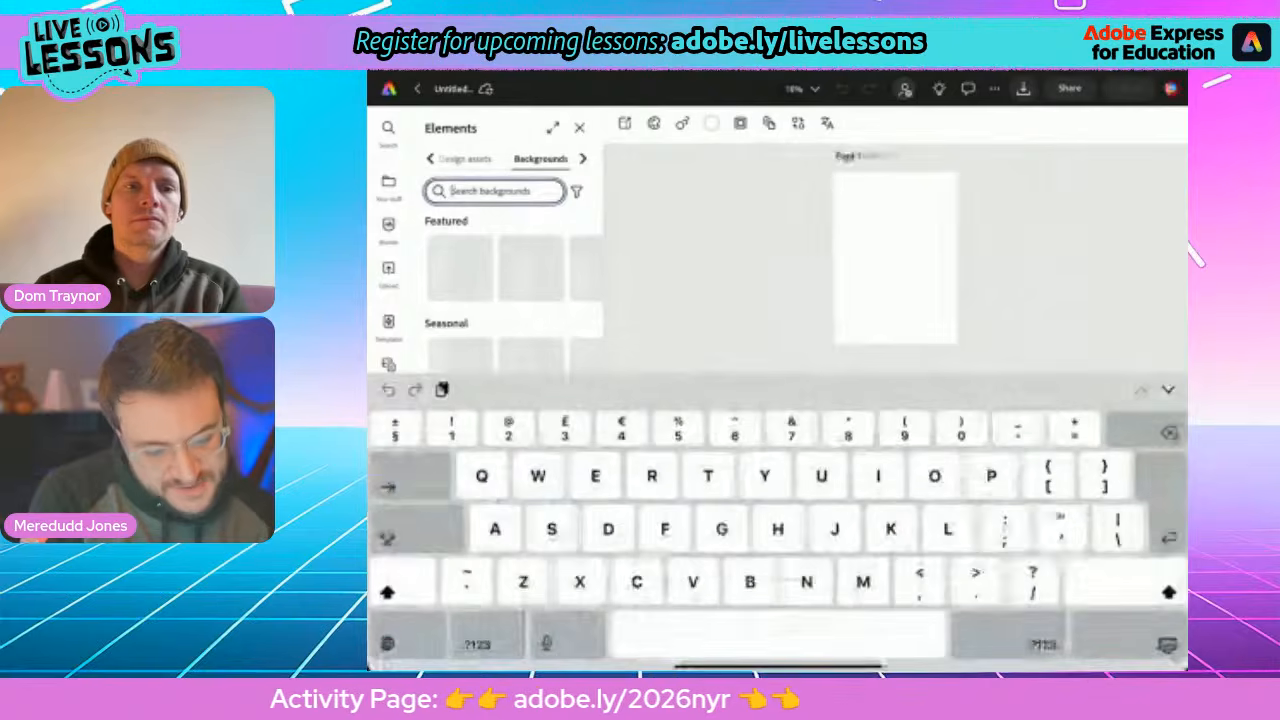
type("St")
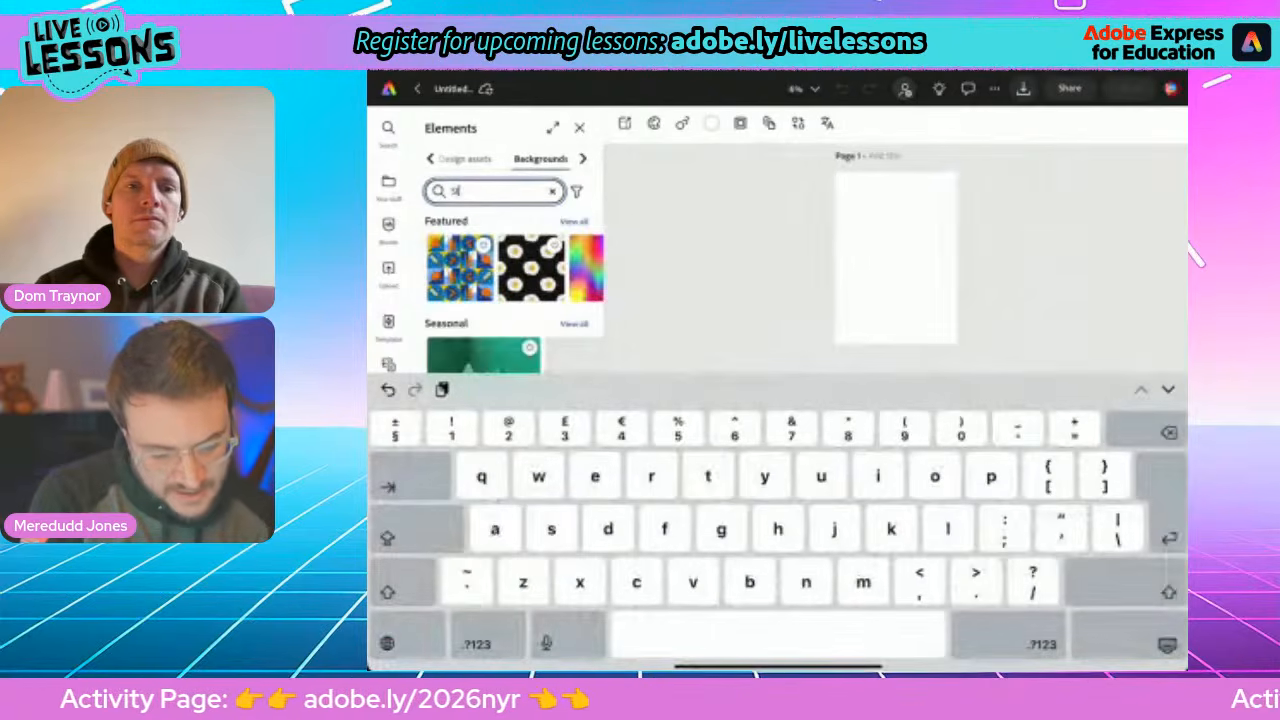
type("arbur")
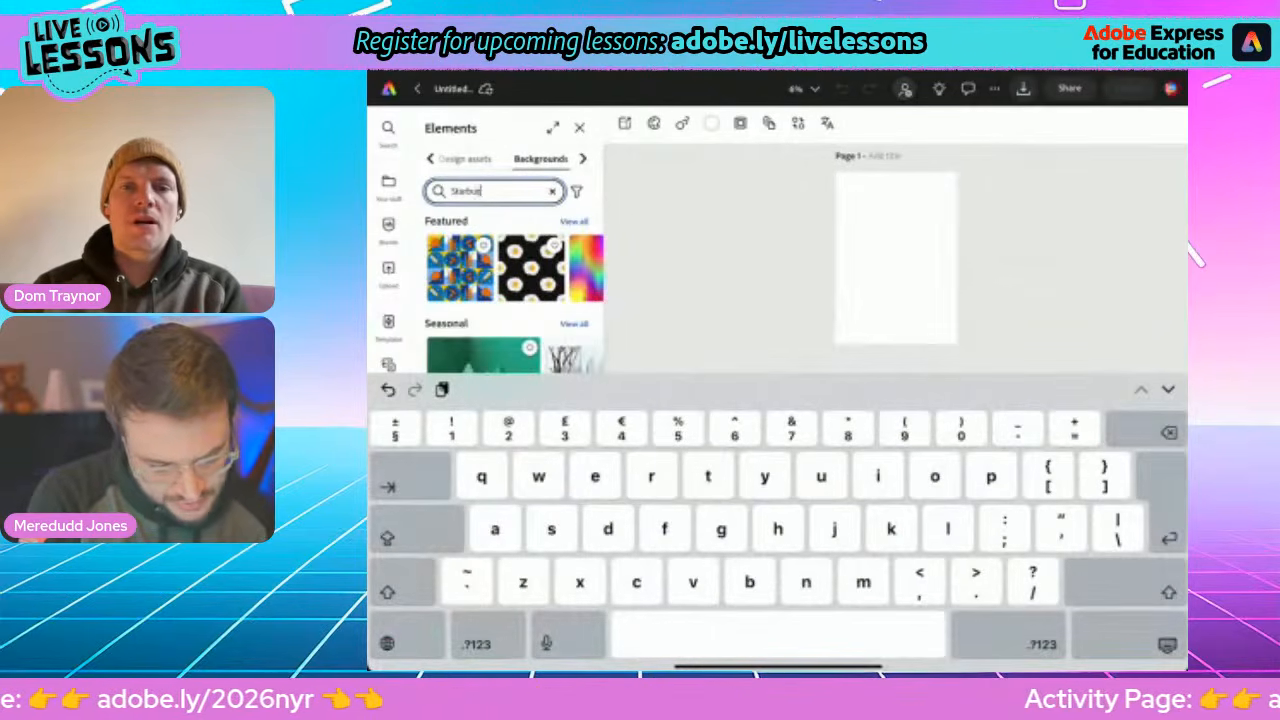
type("st")
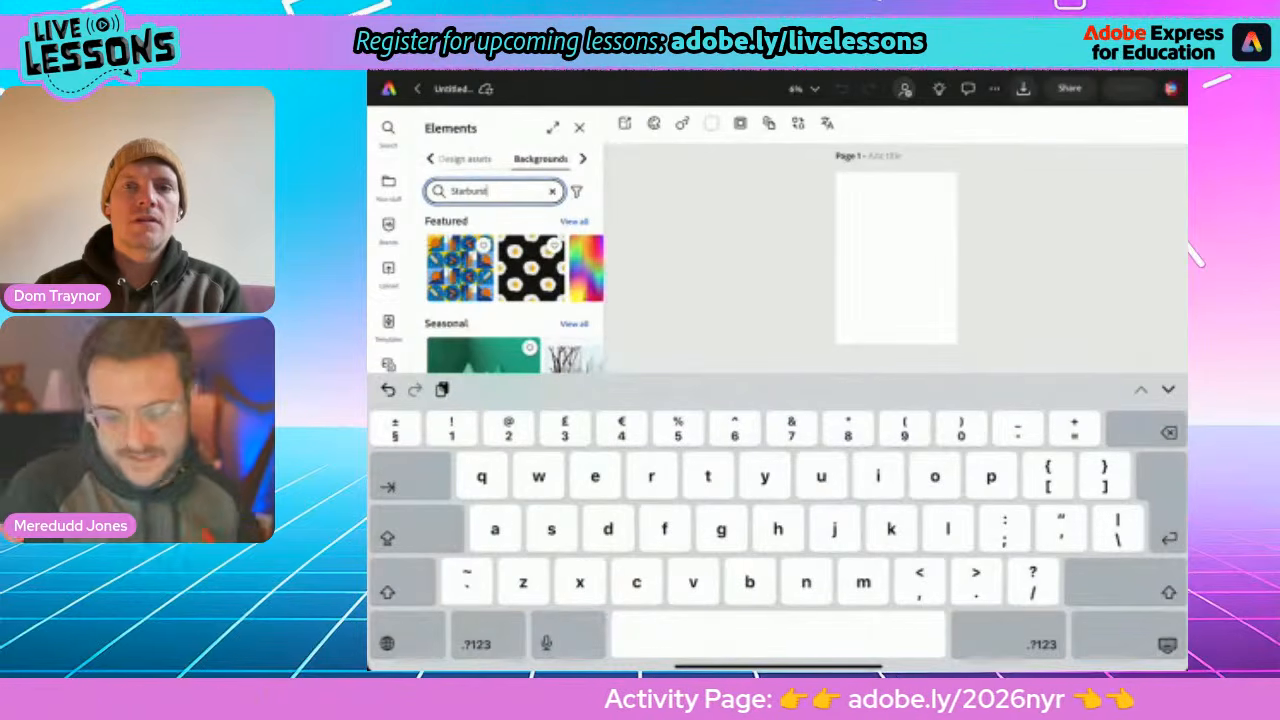
key("Return")
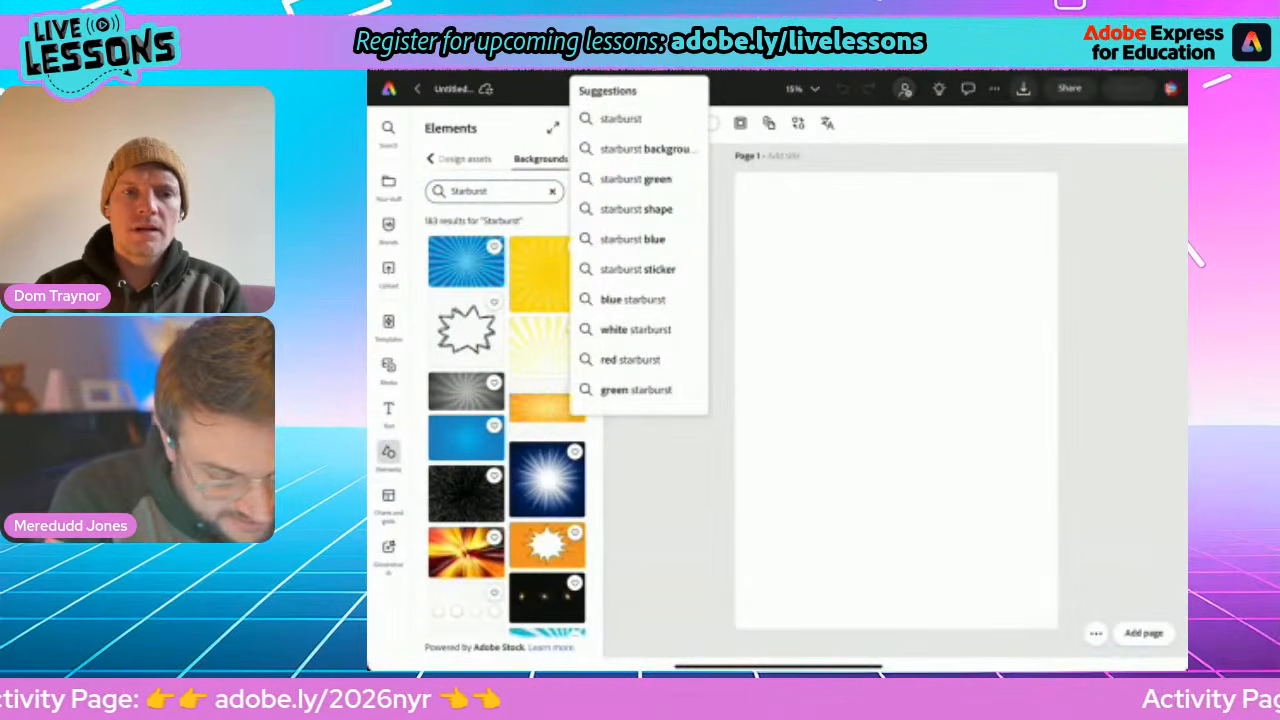
scroll(506, 430, "down", 2)
scroll(506, 430, "down", 4)
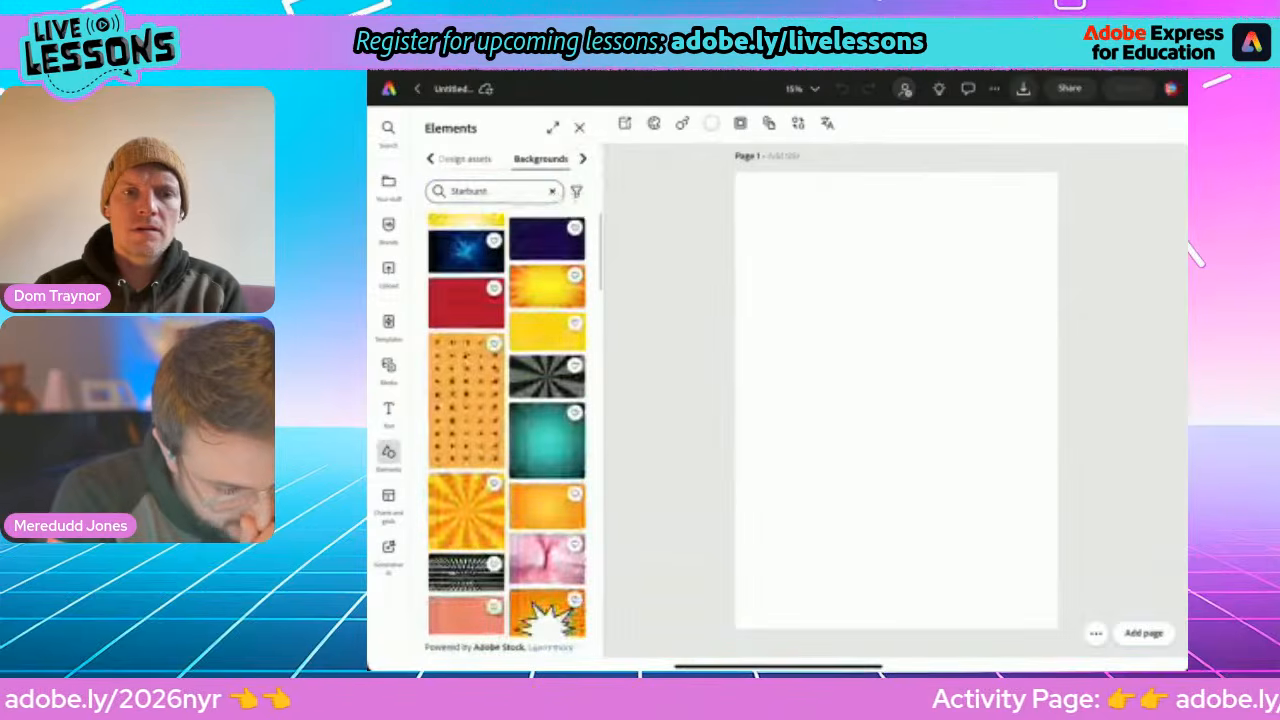
scroll(506, 430, "down", 2)
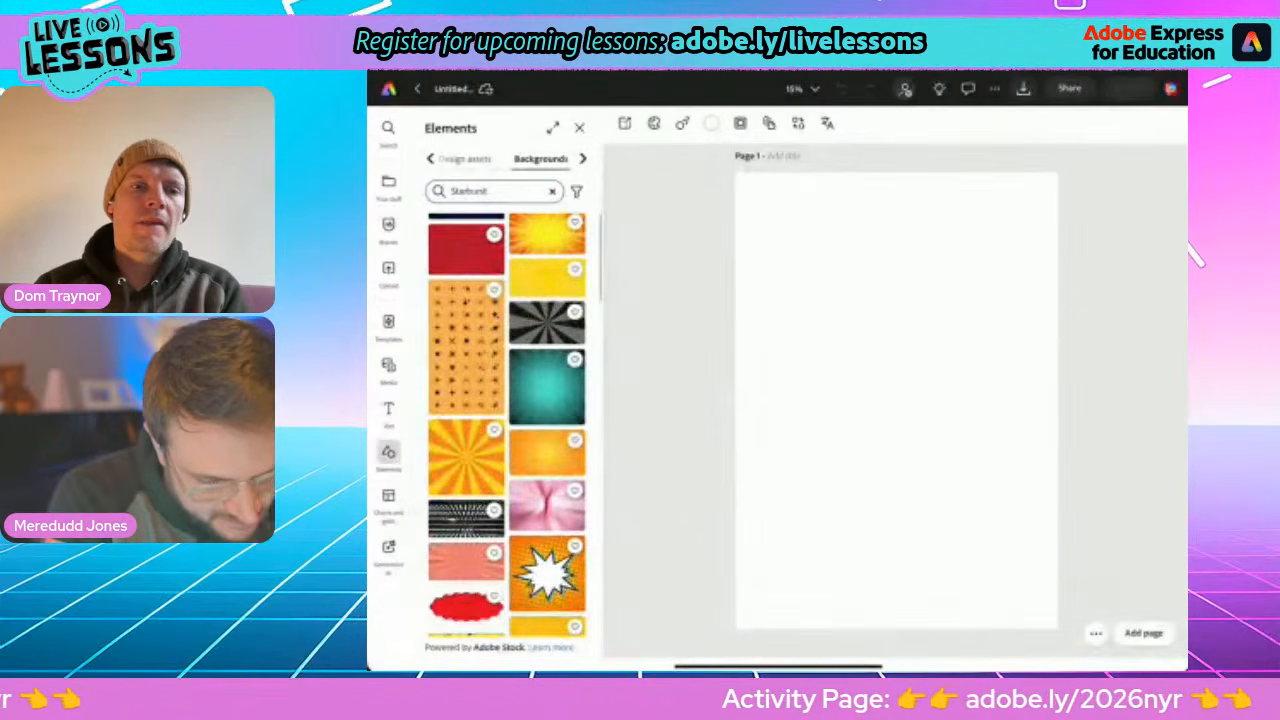
left_click(547, 387)
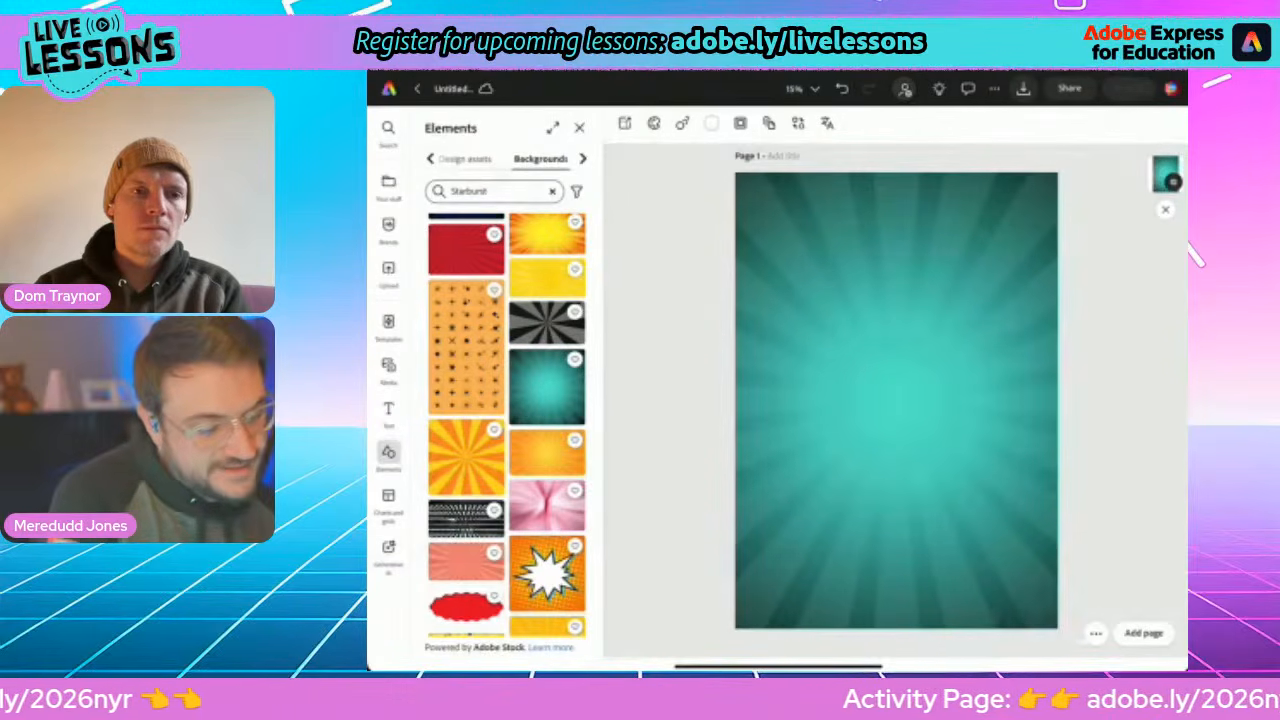
Add a new text box reading "Resolutions 2026" to the teal starburst poster
left_click(388, 410)
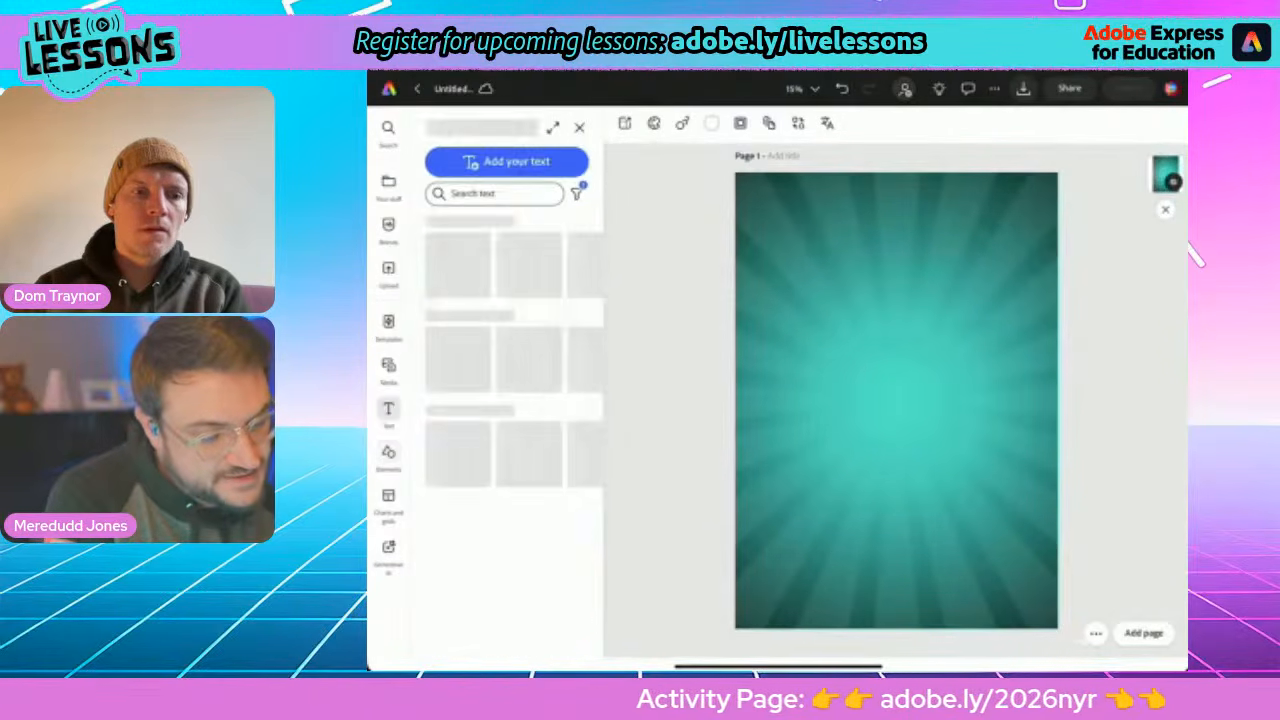
left_click(514, 161)
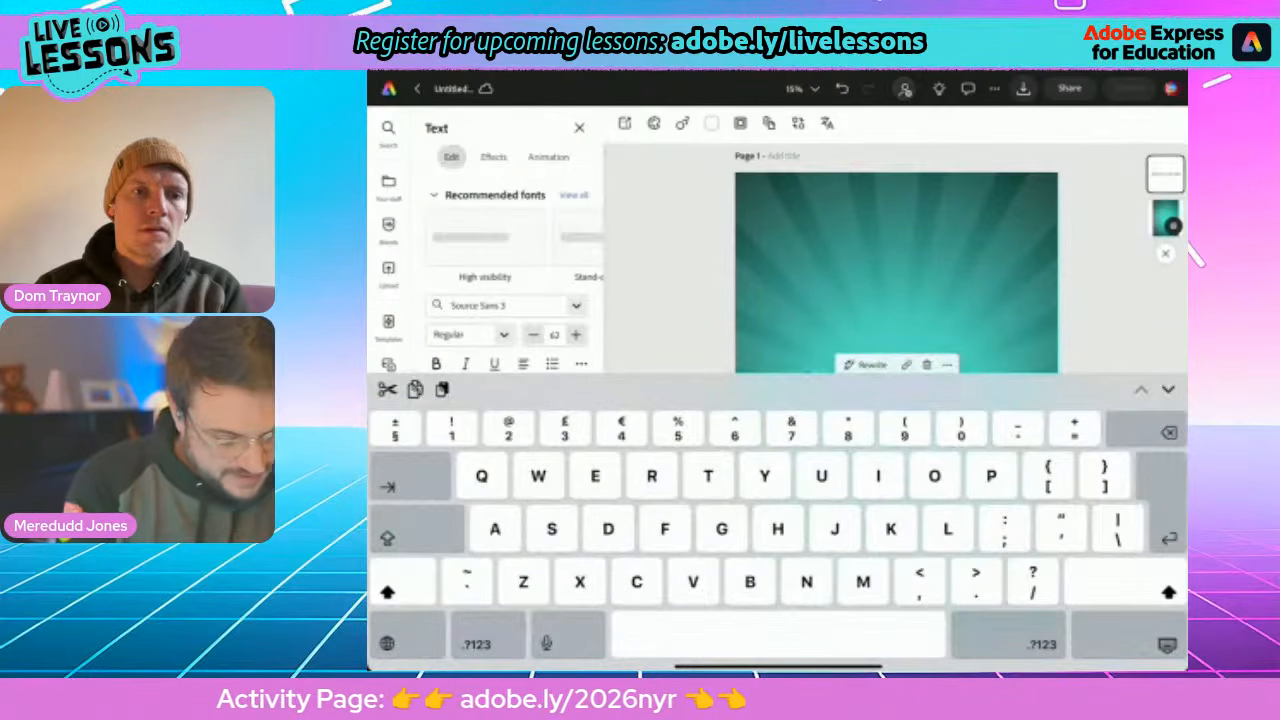
type("Resolut")
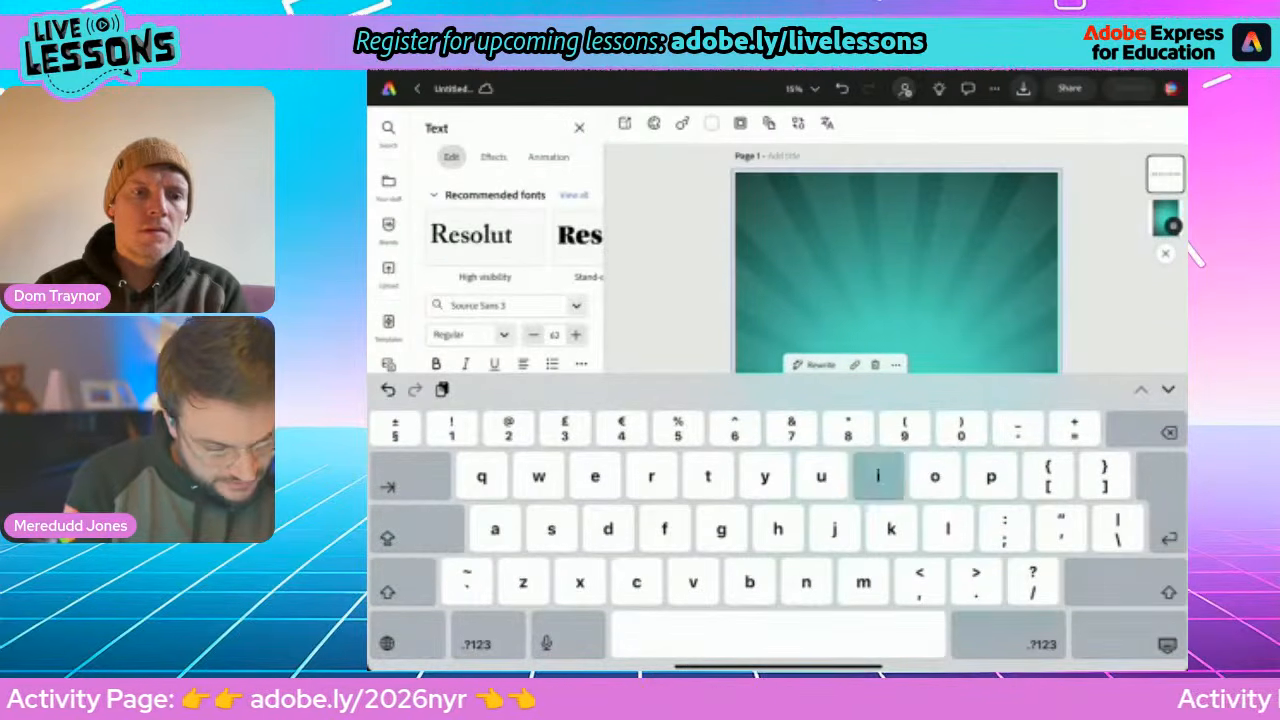
type("ions 2")
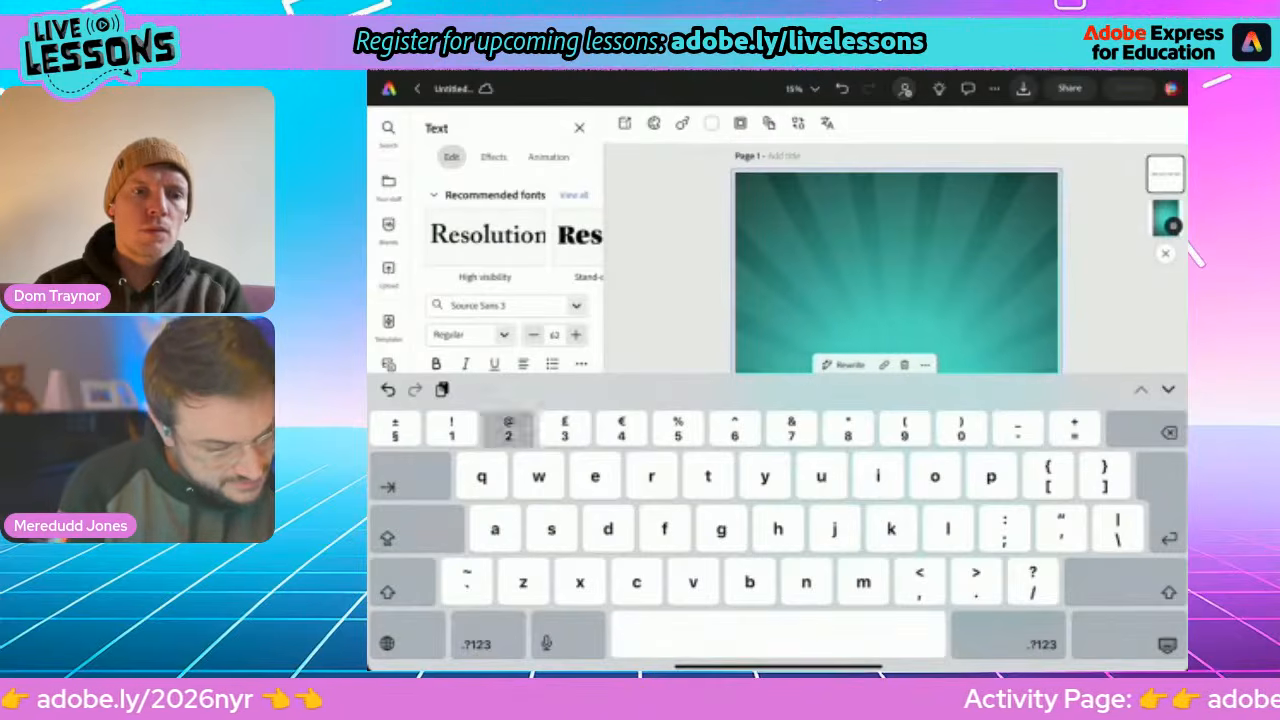
type("026")
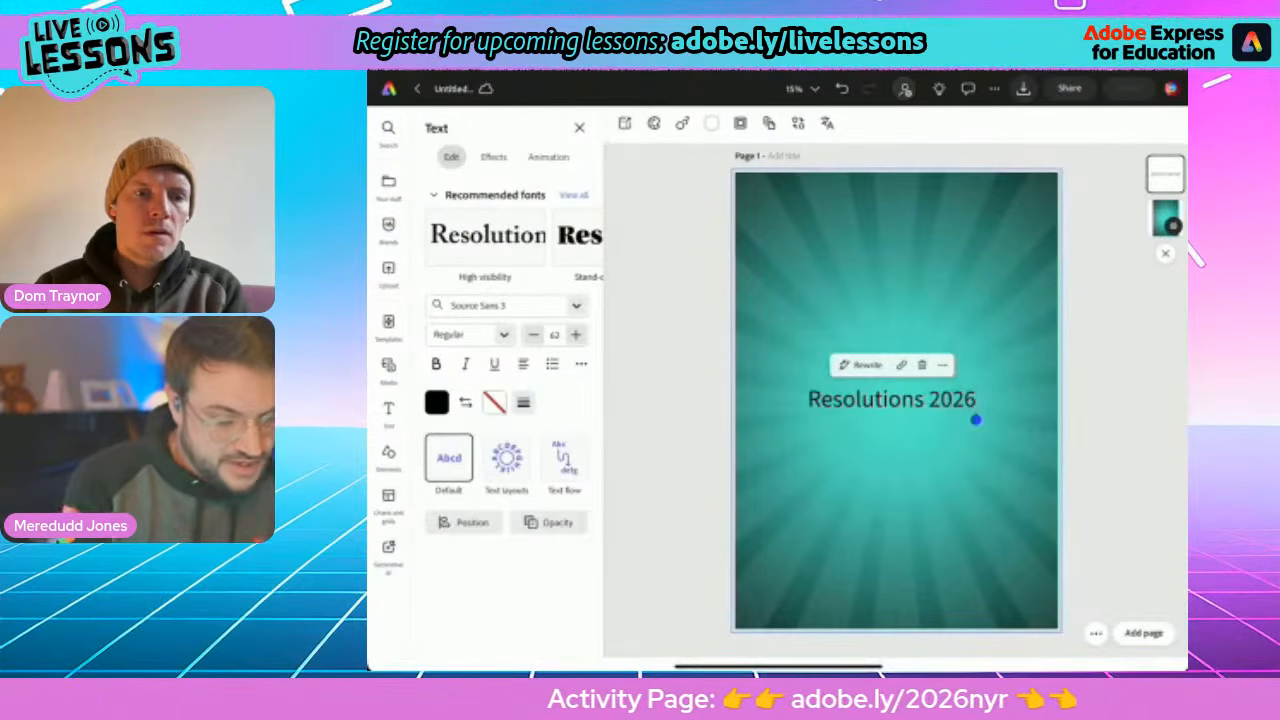
left_click(1164, 644)
left_click(1143, 633)
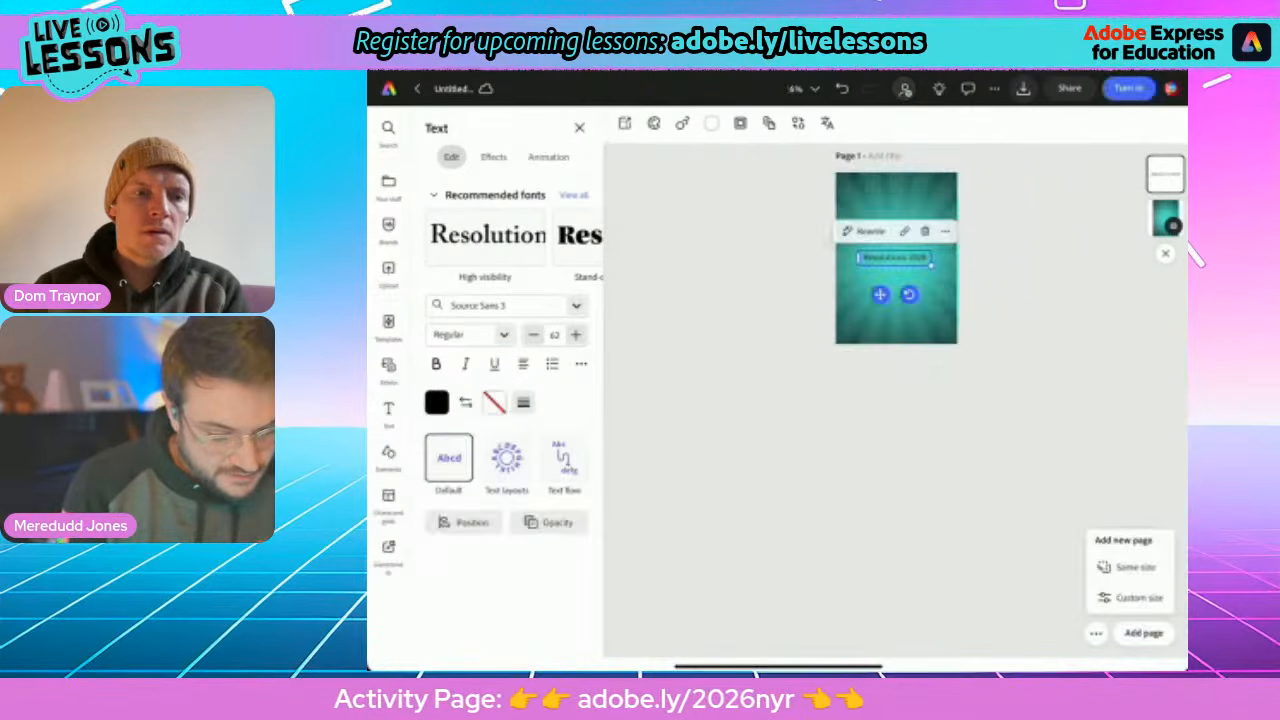
left_click(900, 470)
left_click(900, 470)
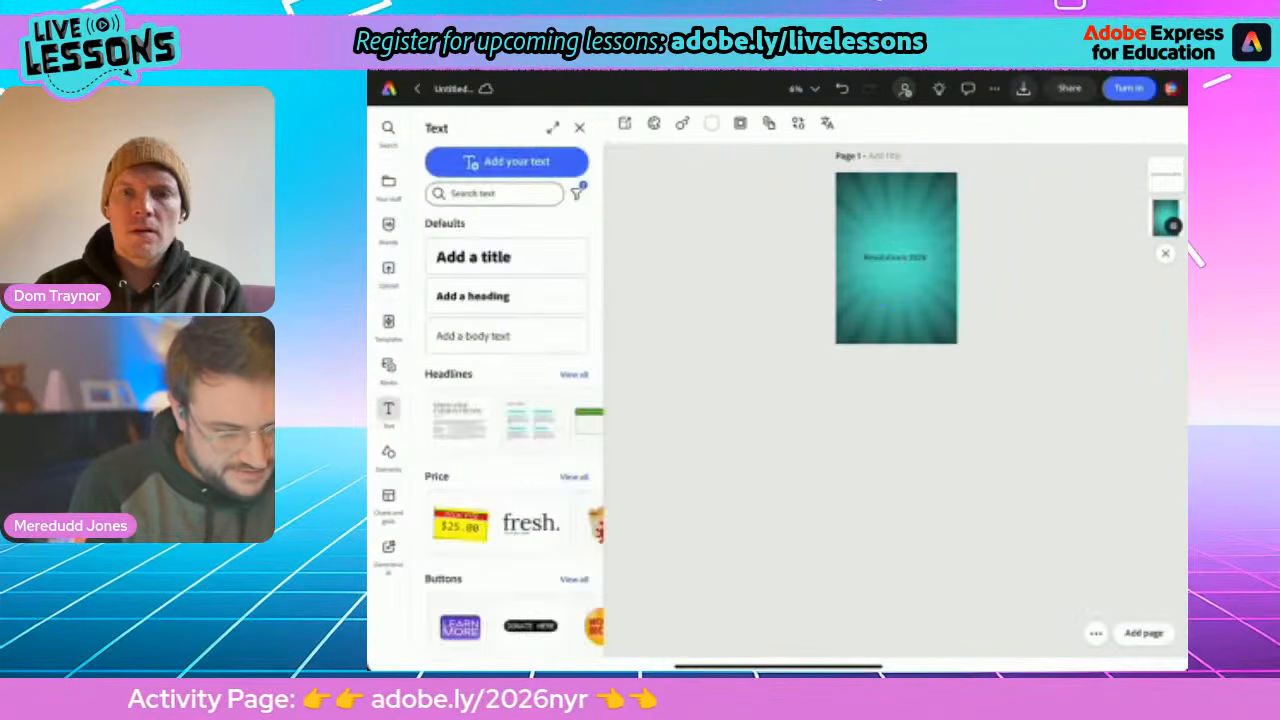
Enlarge the "Resolutions 2026" text from both ends until it spans most of the poster's width
scroll(896, 260, "up", 5)
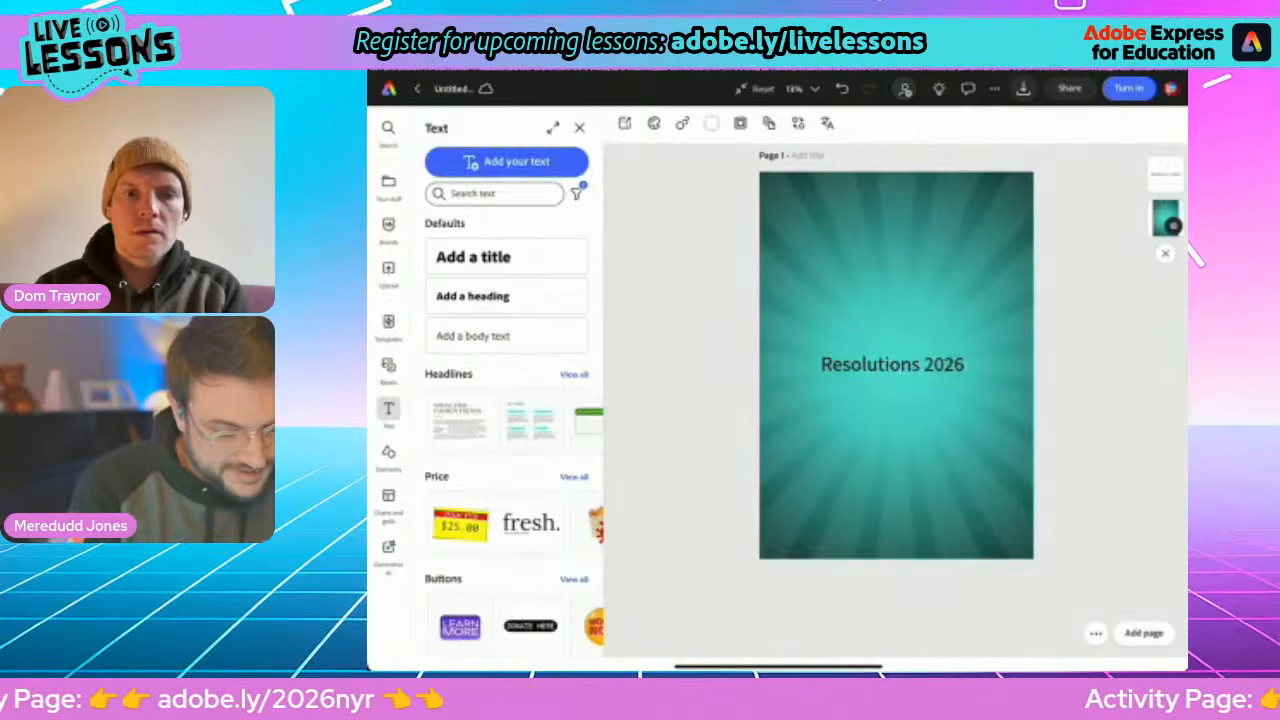
left_click(892, 367)
left_click_drag(971, 379, 996, 384)
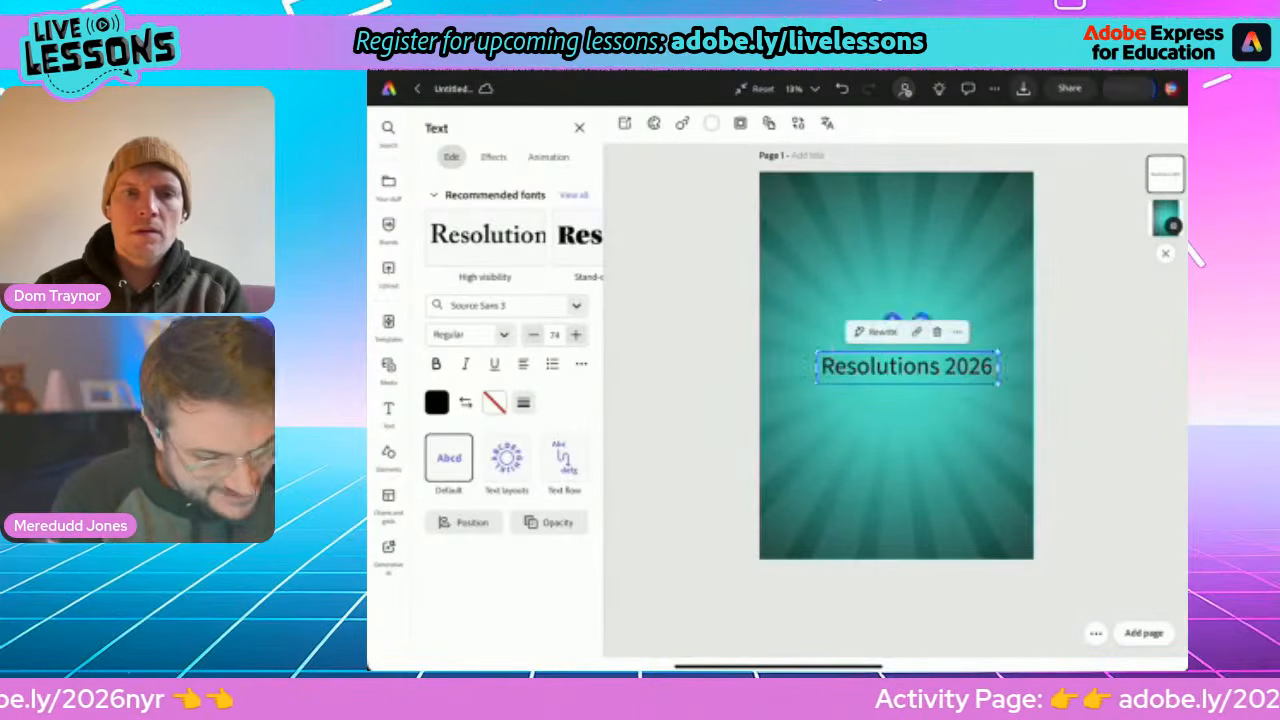
left_click_drag(817, 351, 766, 342)
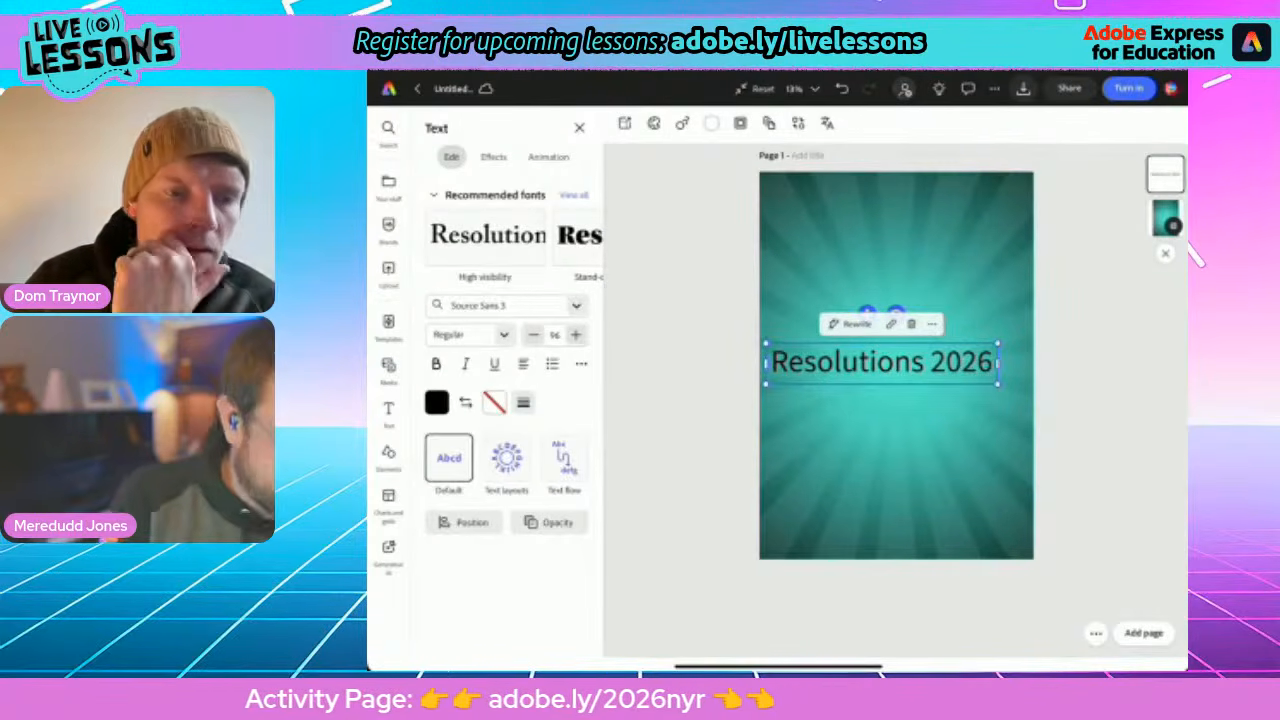
Change the title's font to DynaPuff Condensed Bold and enlarge it to size 114, nearly the poster's full width
left_click(507, 305)
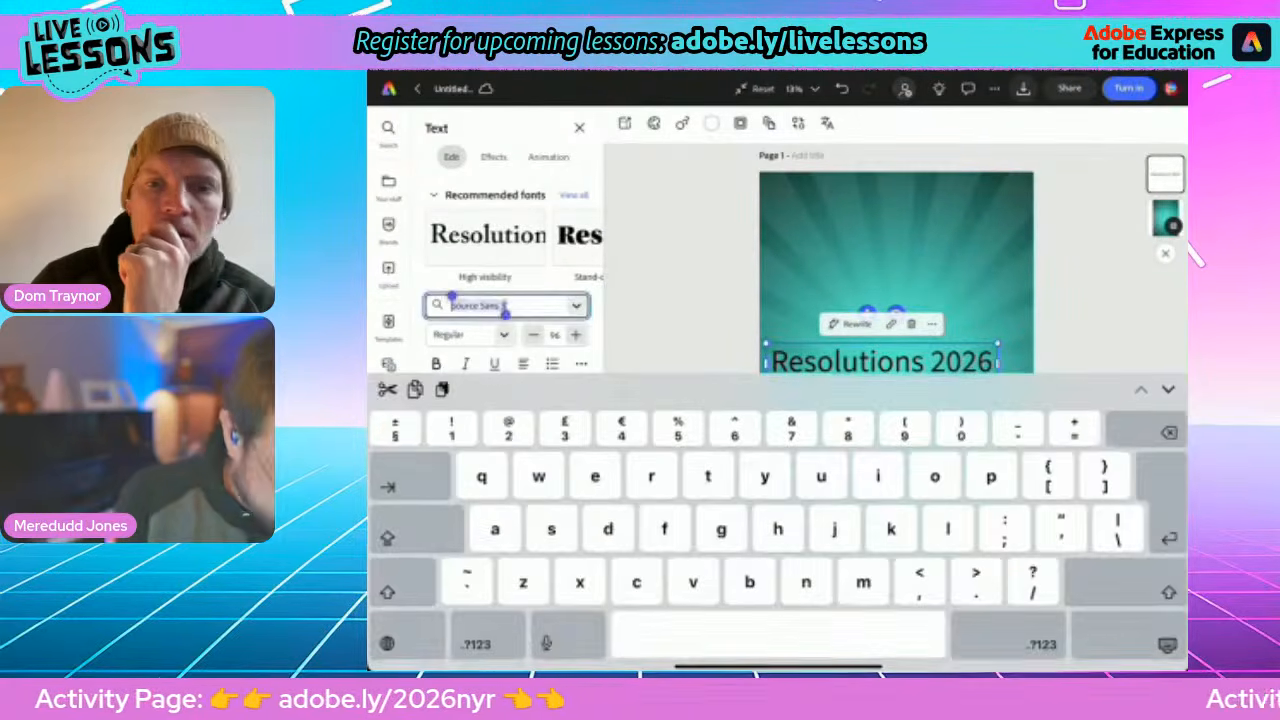
type("dyna")
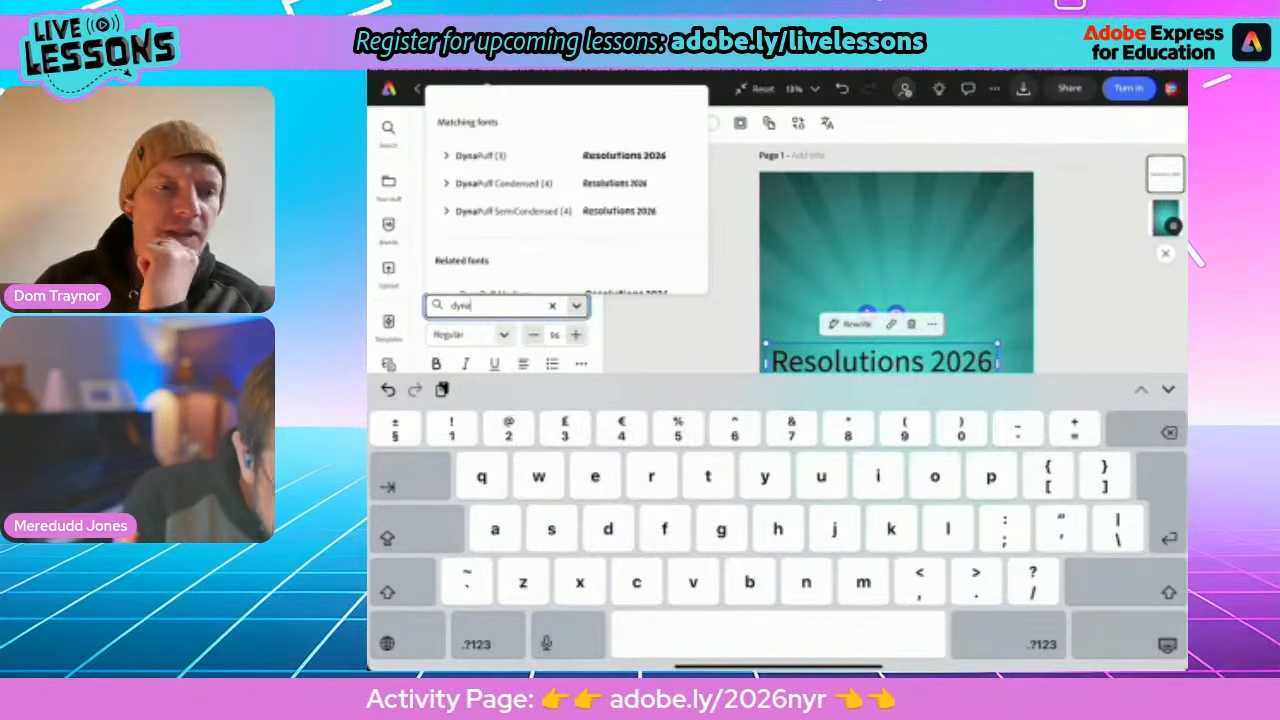
left_click(503, 184)
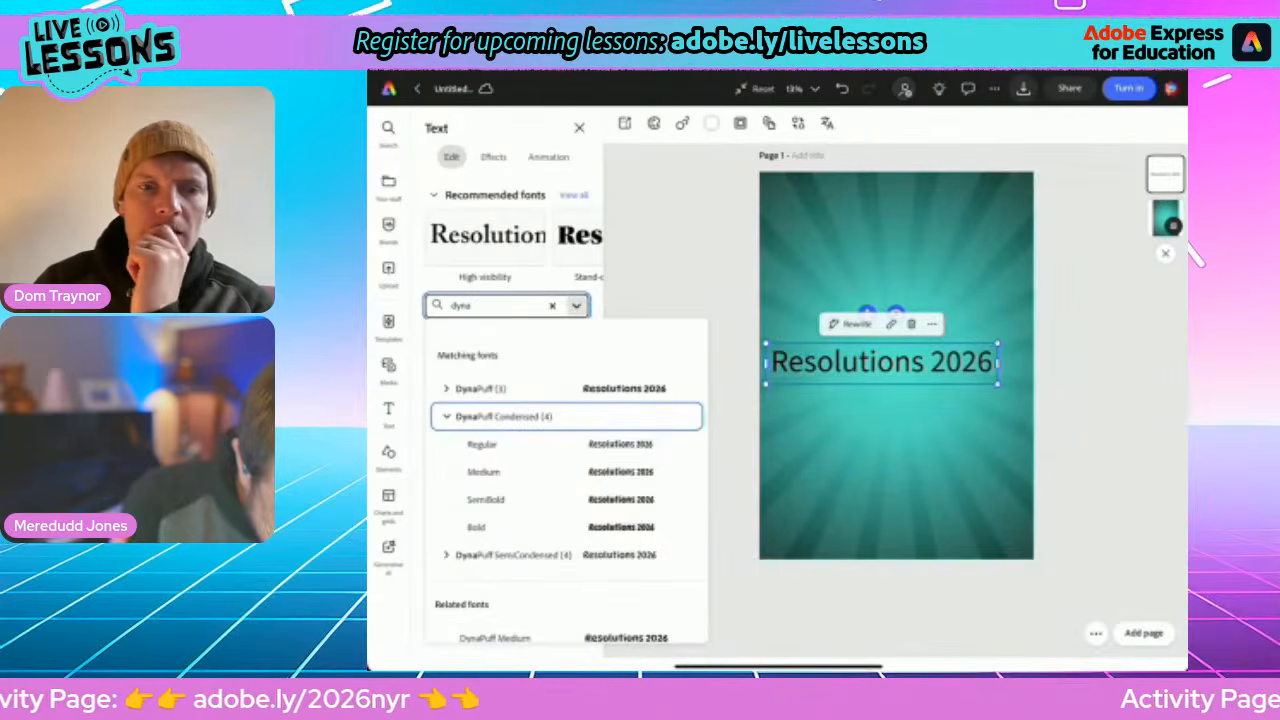
left_click(540, 527)
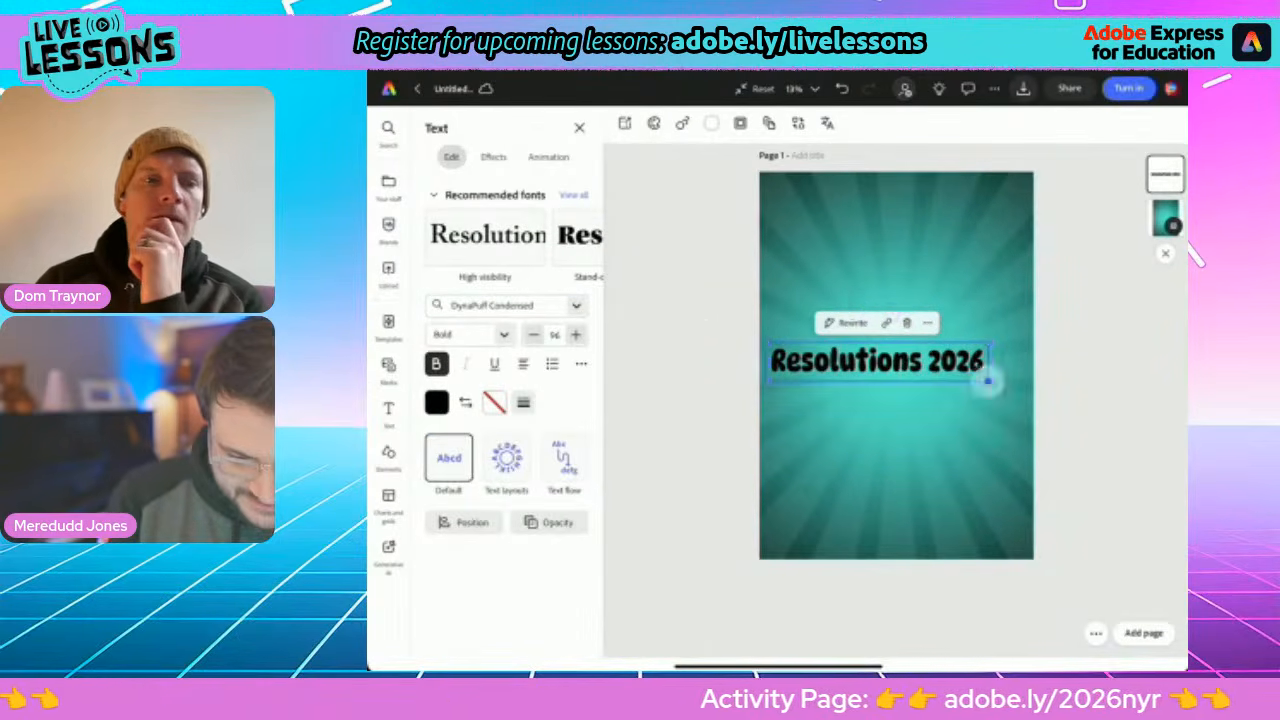
left_click_drag(988, 379, 1028, 387)
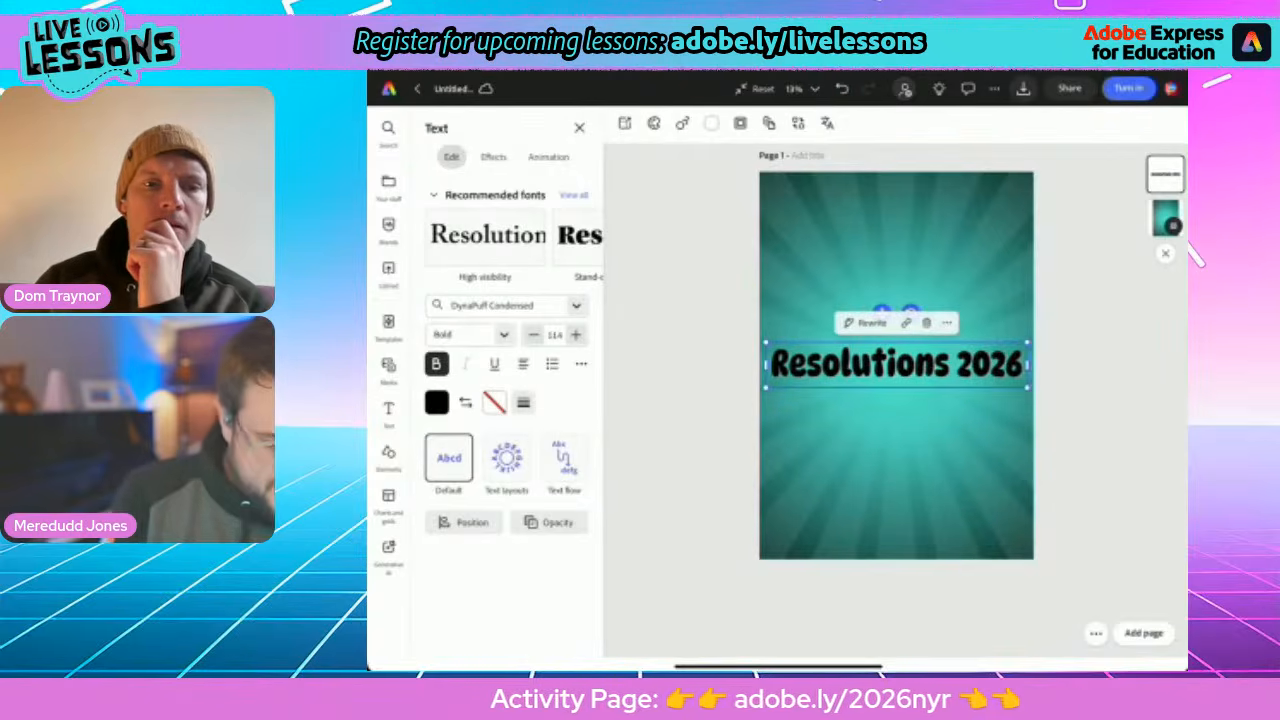
Move the "Resolutions 2026" title to the poster's upper edge, centred across its width
left_click(389, 410)
left_click(896, 364)
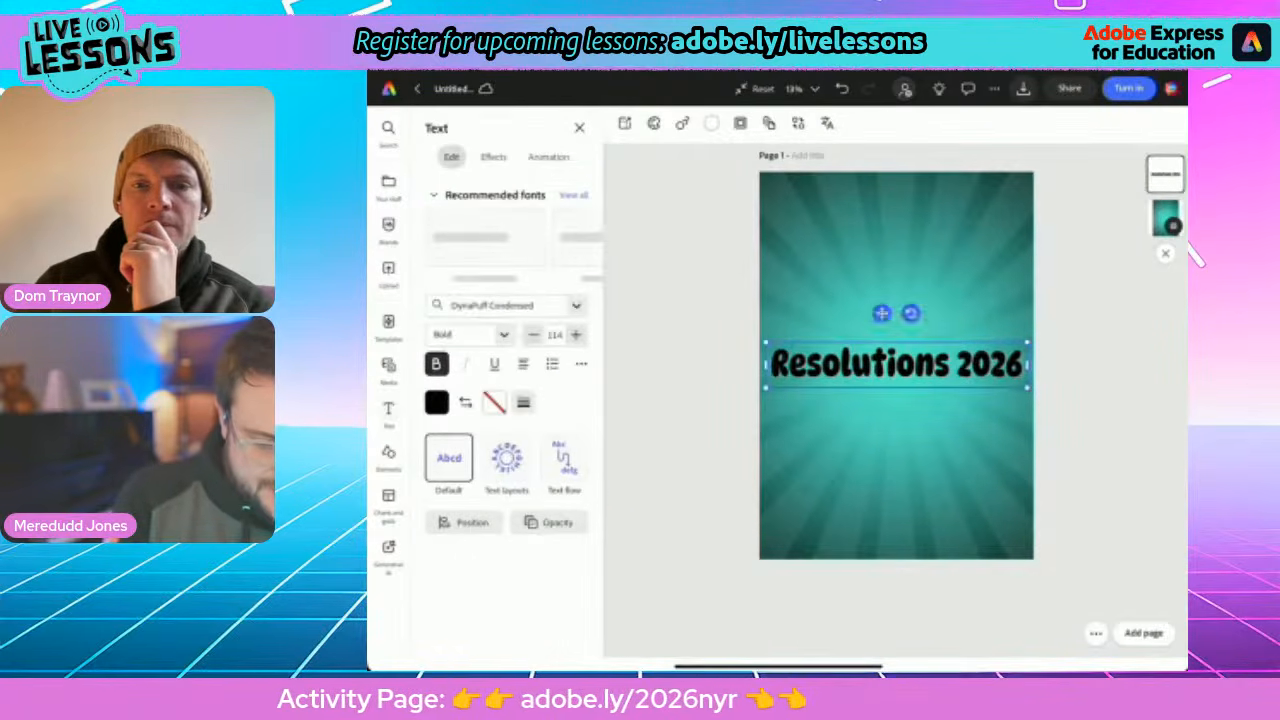
left_click(896, 364)
left_click(896, 364)
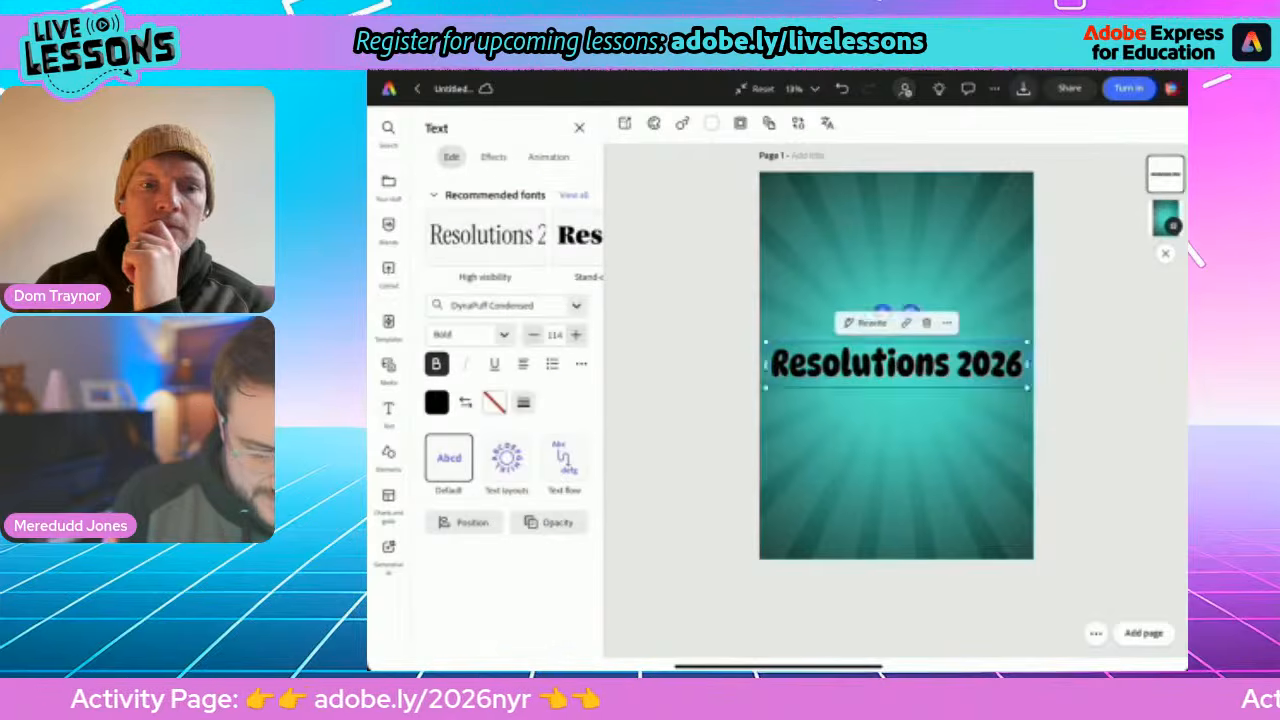
left_click_drag(896, 364, 920, 205)
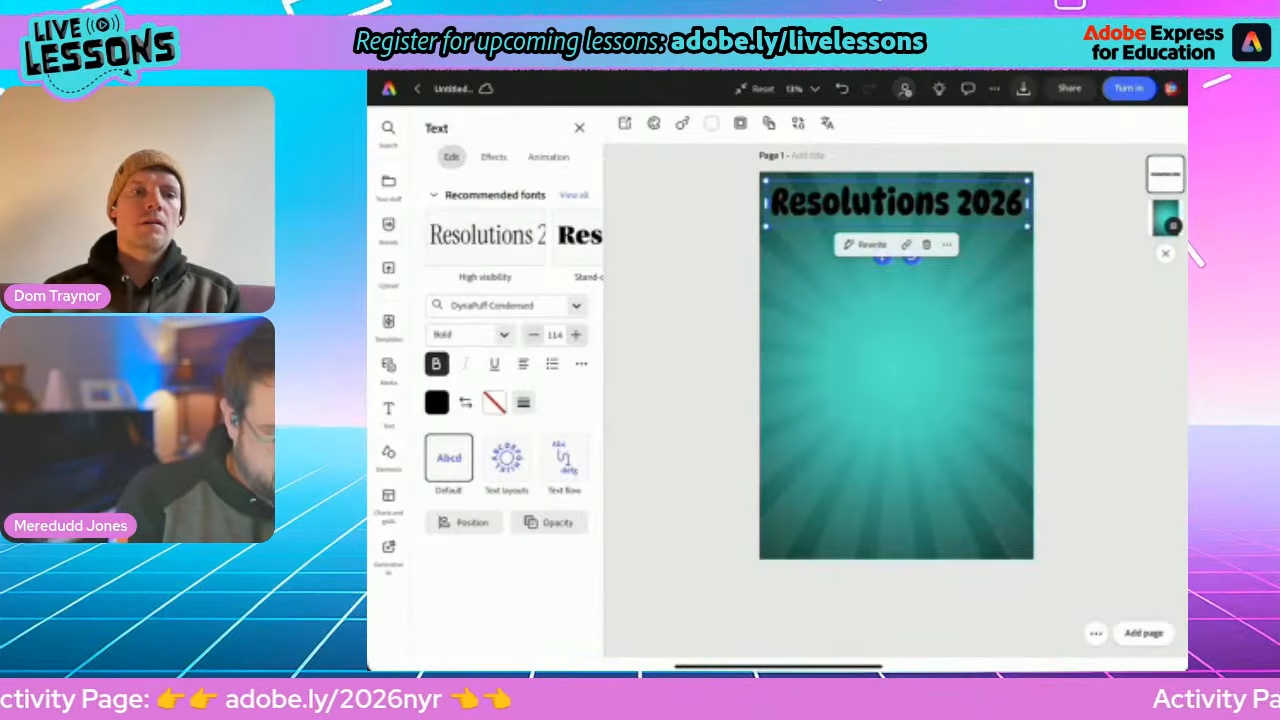
Give the title text an outline with a thickness of 100
left_click(523, 402)
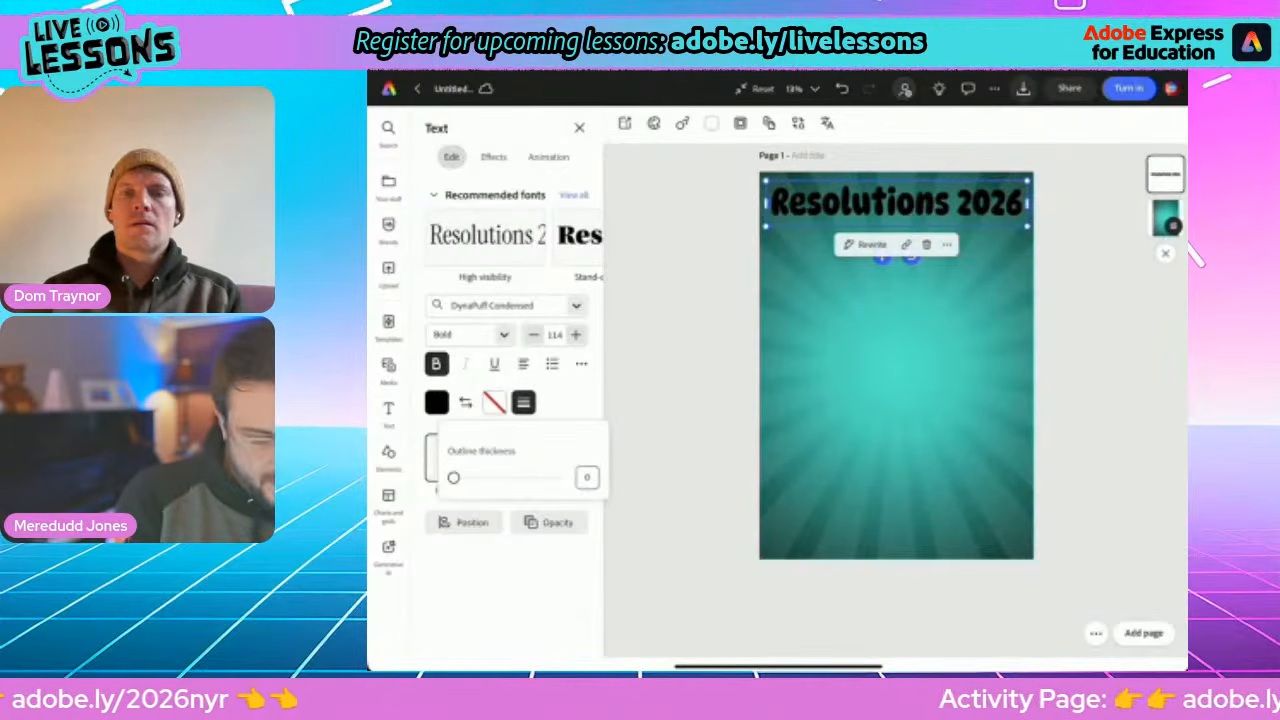
left_click(587, 477)
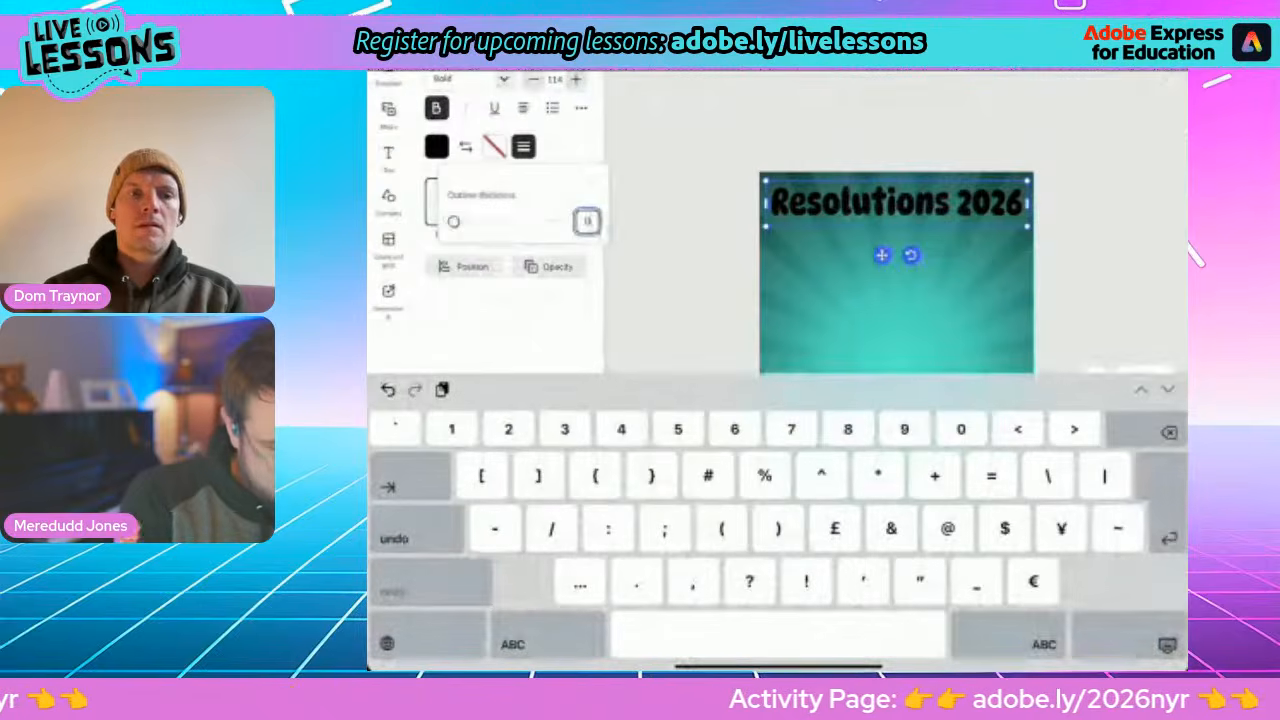
type("100")
key("Return")
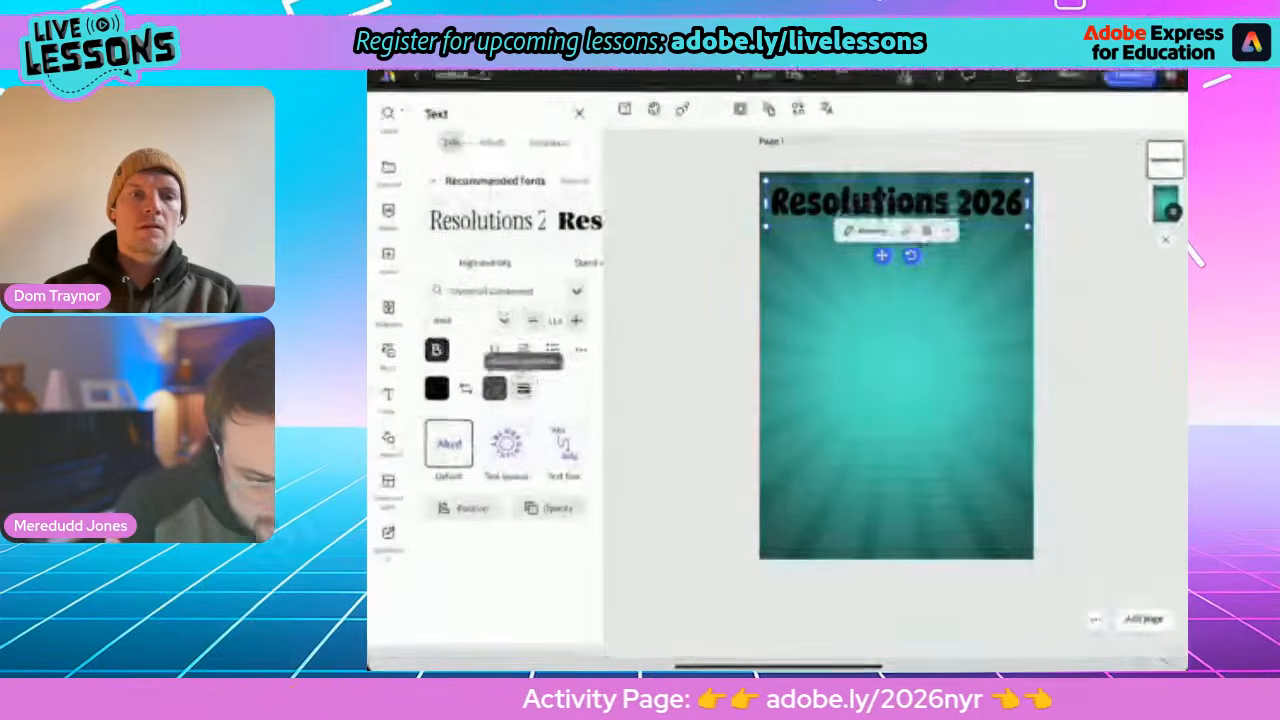
left_click(1090, 380)
left_click(896, 204)
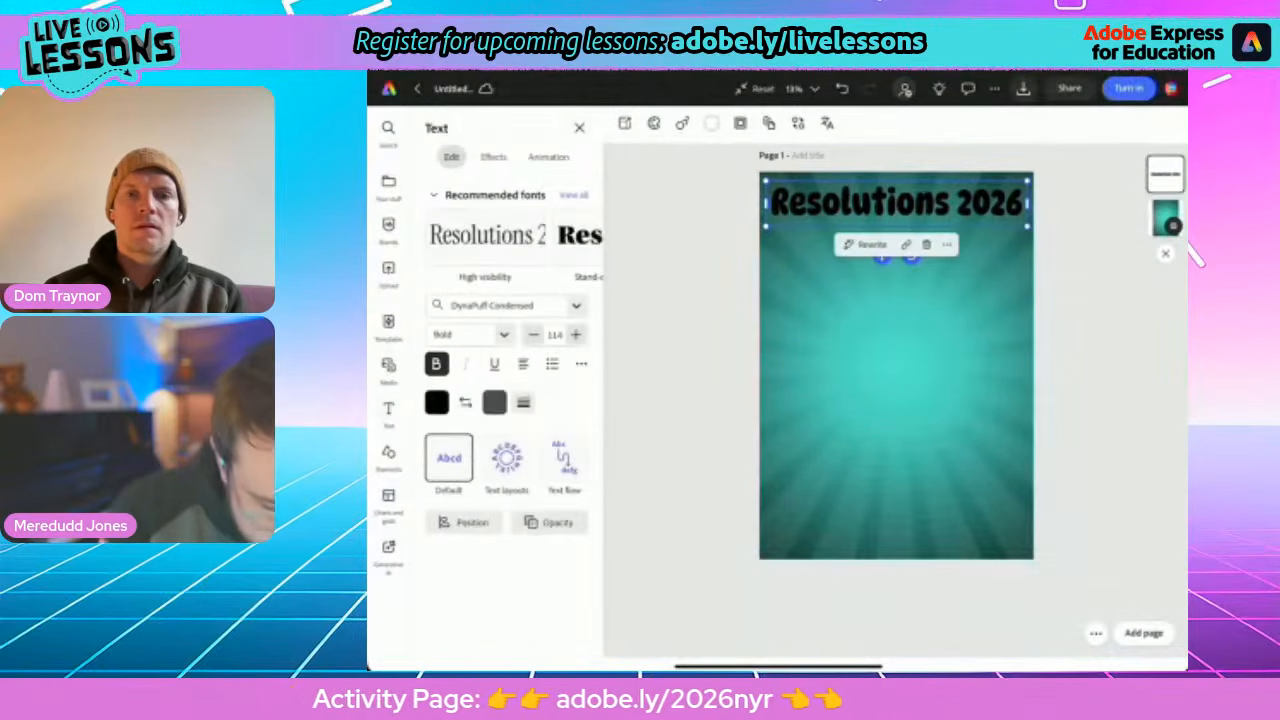
left_click(523, 402)
left_click_drag(544, 477, 557, 477)
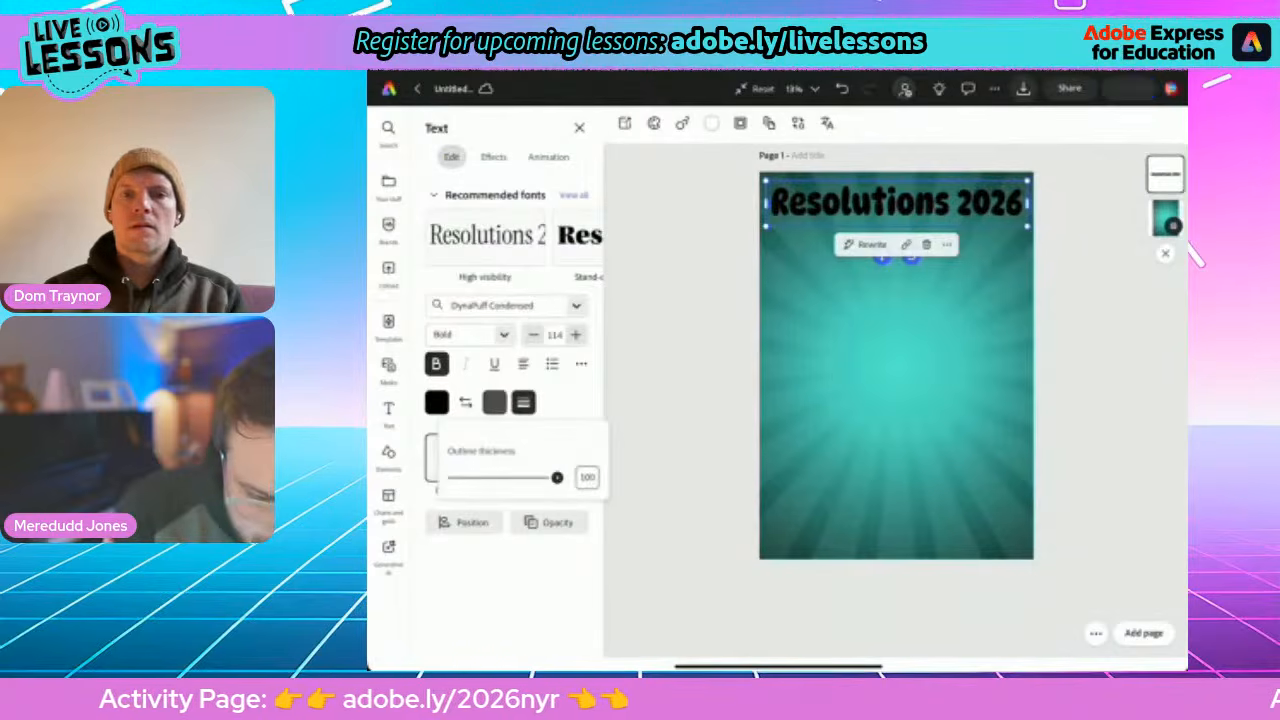
Set the title's outline colour to light blue with the outline thickness at its maximum of 100
left_click(494, 402)
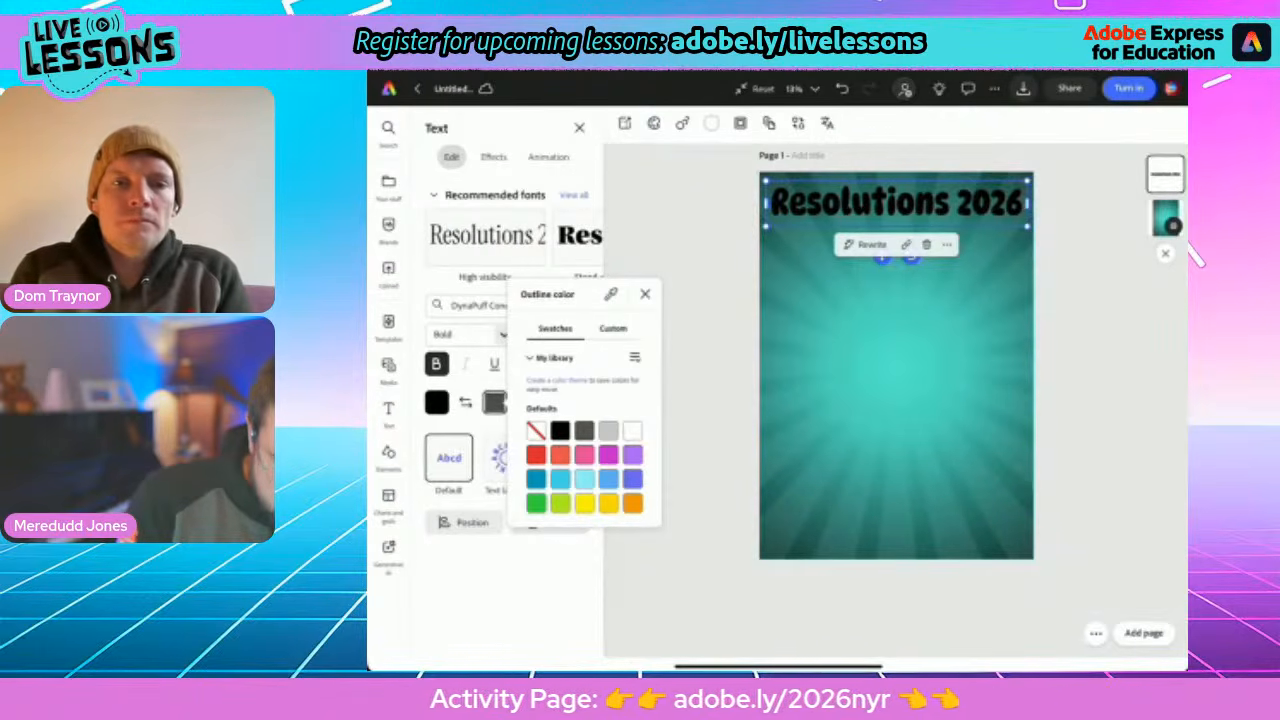
left_click(584, 479)
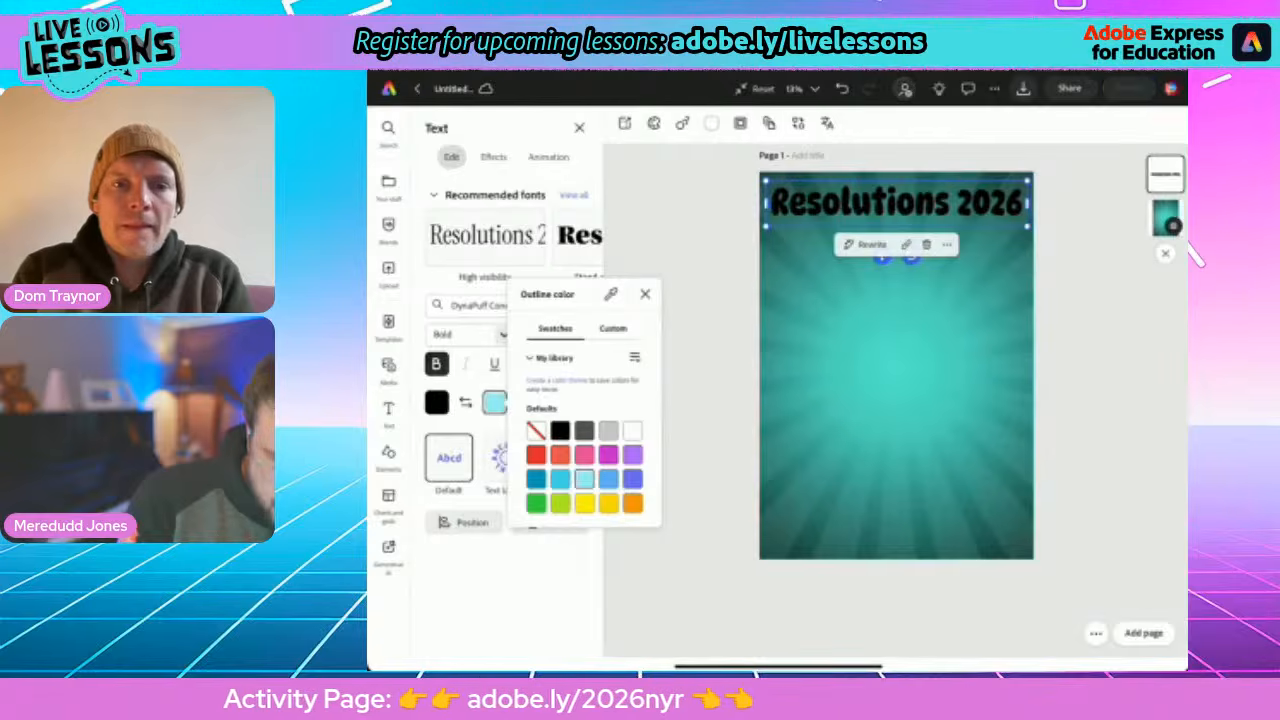
left_click(523, 402)
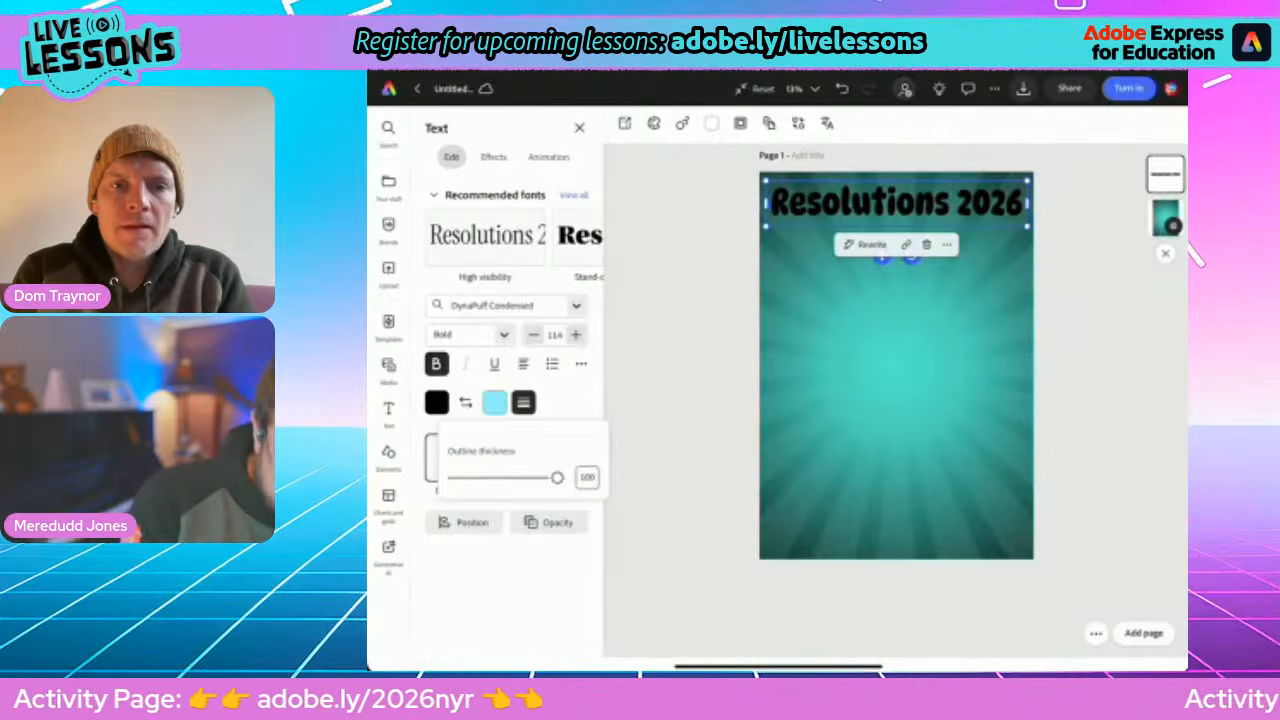
left_click_drag(461, 478, 557, 478)
left_click(523, 402)
left_click(685, 400)
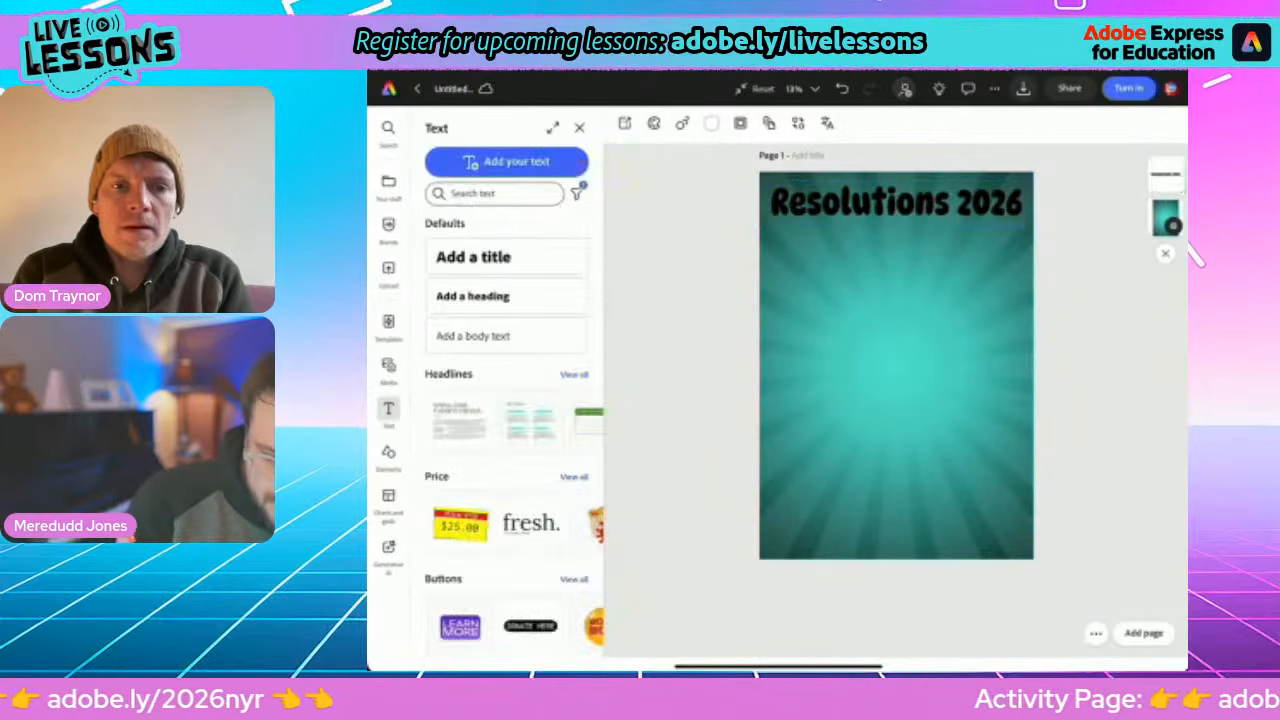
Reselect the title and apply the light blue outline colour again
double_click(896, 204)
left_click(896, 320)
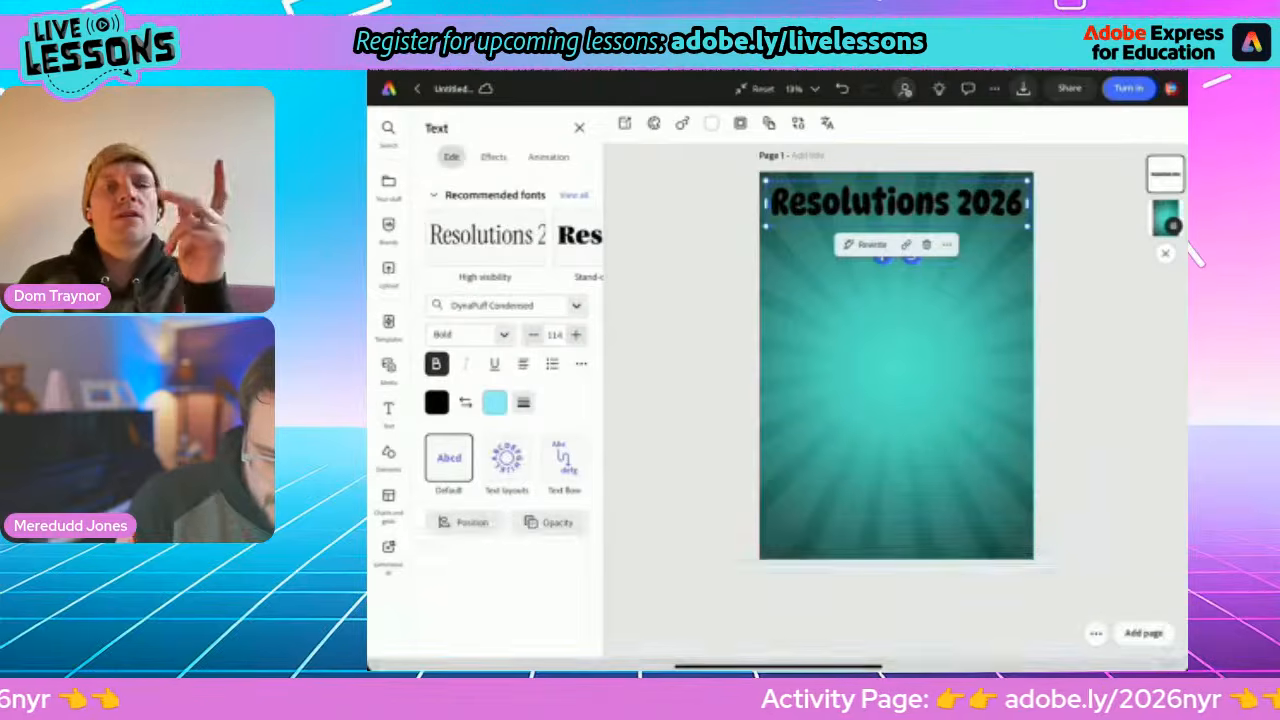
left_click(896, 340)
left_click(896, 204)
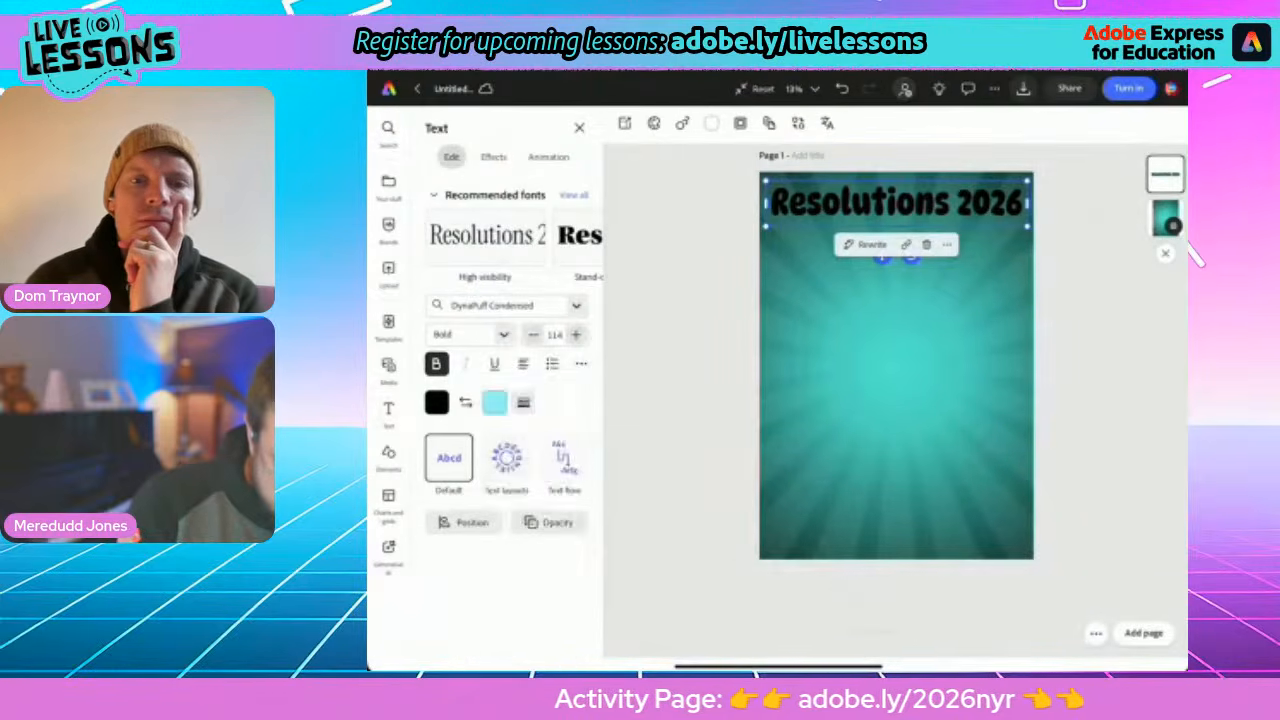
left_click(494, 402)
left_click(584, 455)
left_click(584, 479)
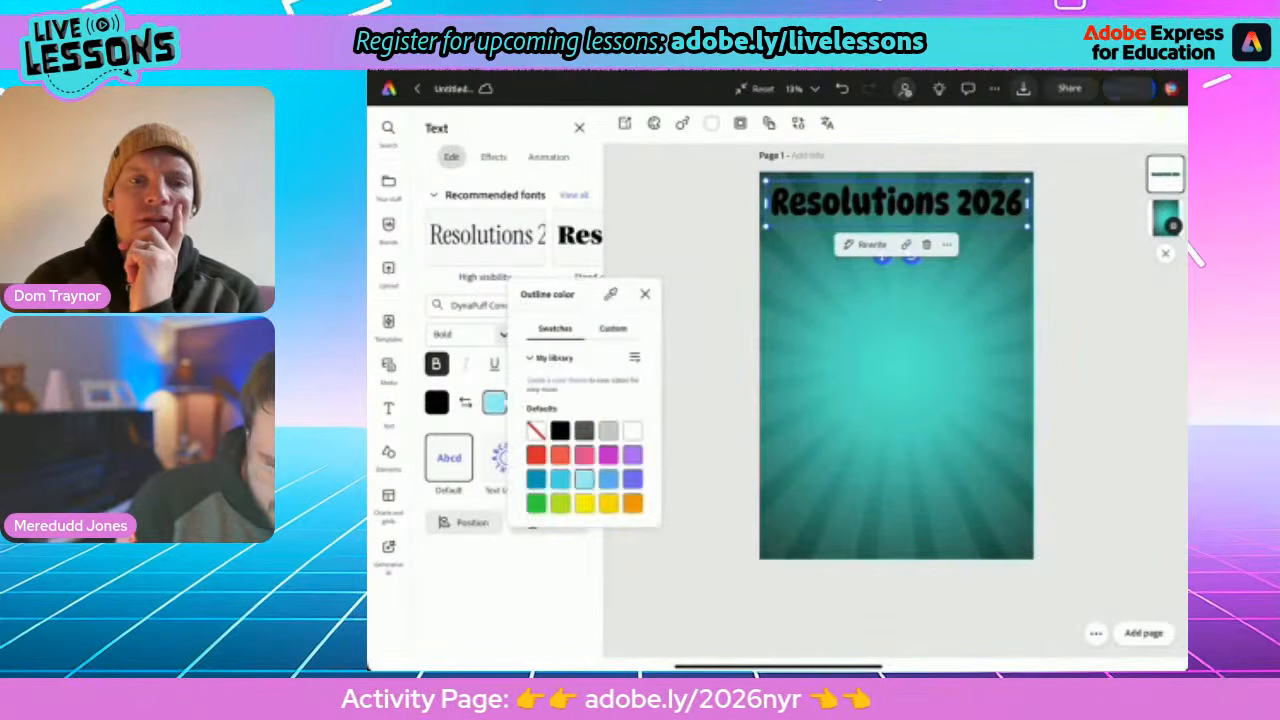
left_click(645, 294)
left_click(680, 320)
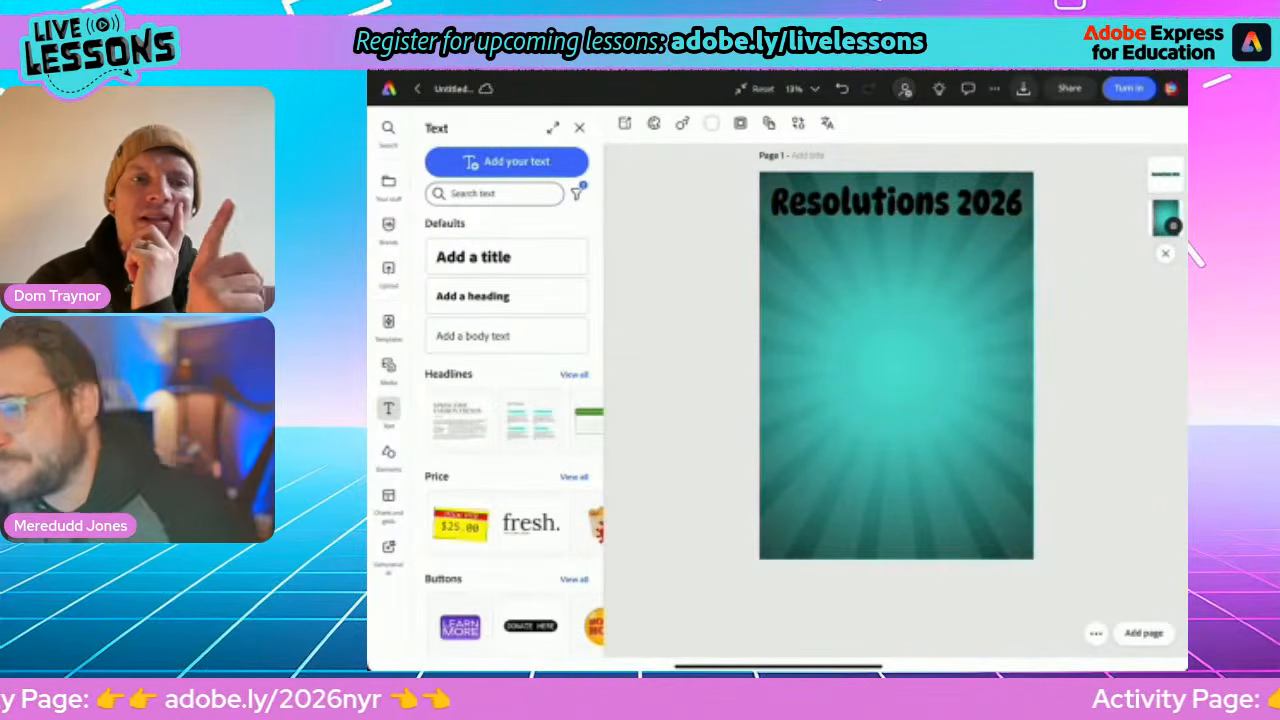
Swap the "Resolutions 2026" title's fill and outline colours back and forth, ending with black text and a light blue outline
left_click(896, 204)
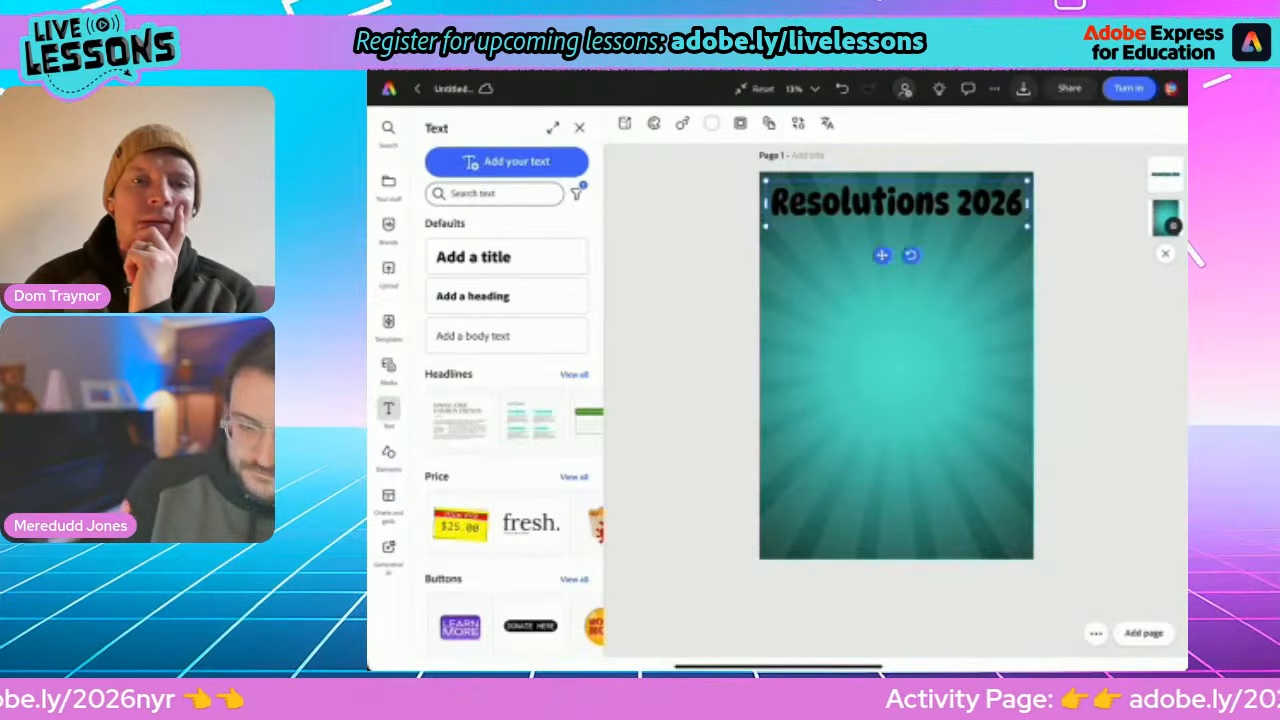
left_click(466, 402)
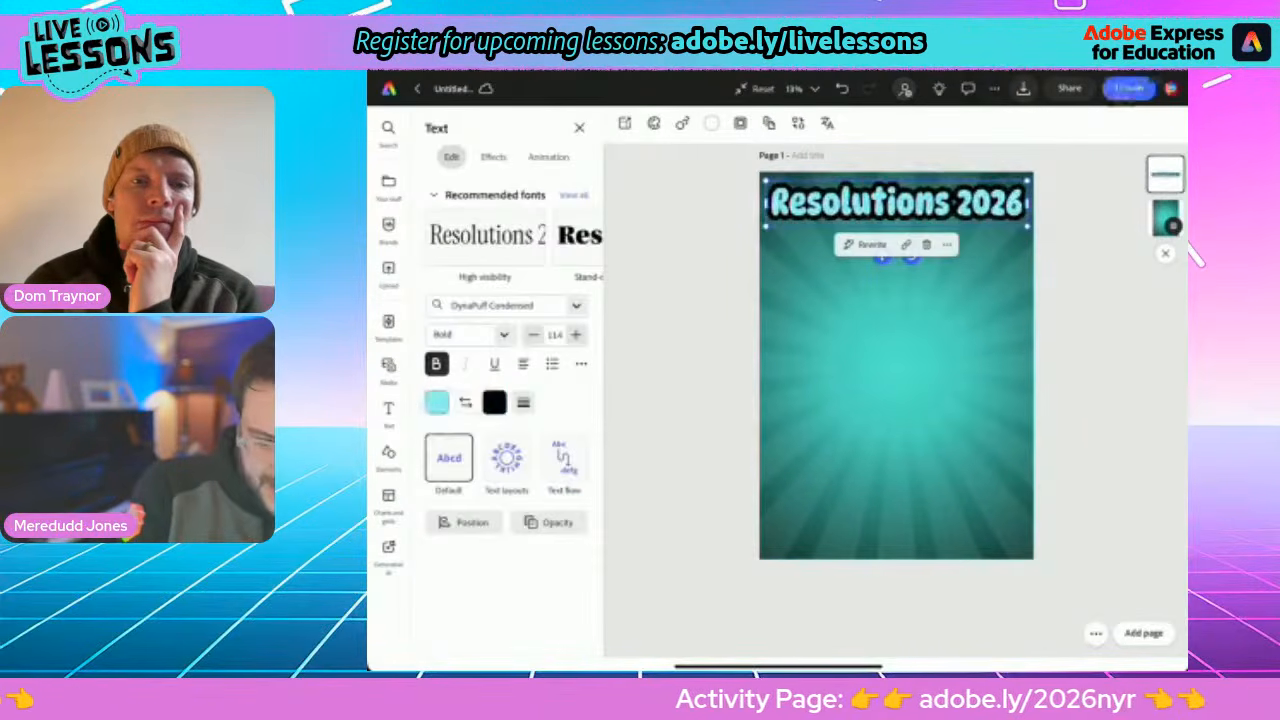
left_click(466, 402)
left_click(466, 402)
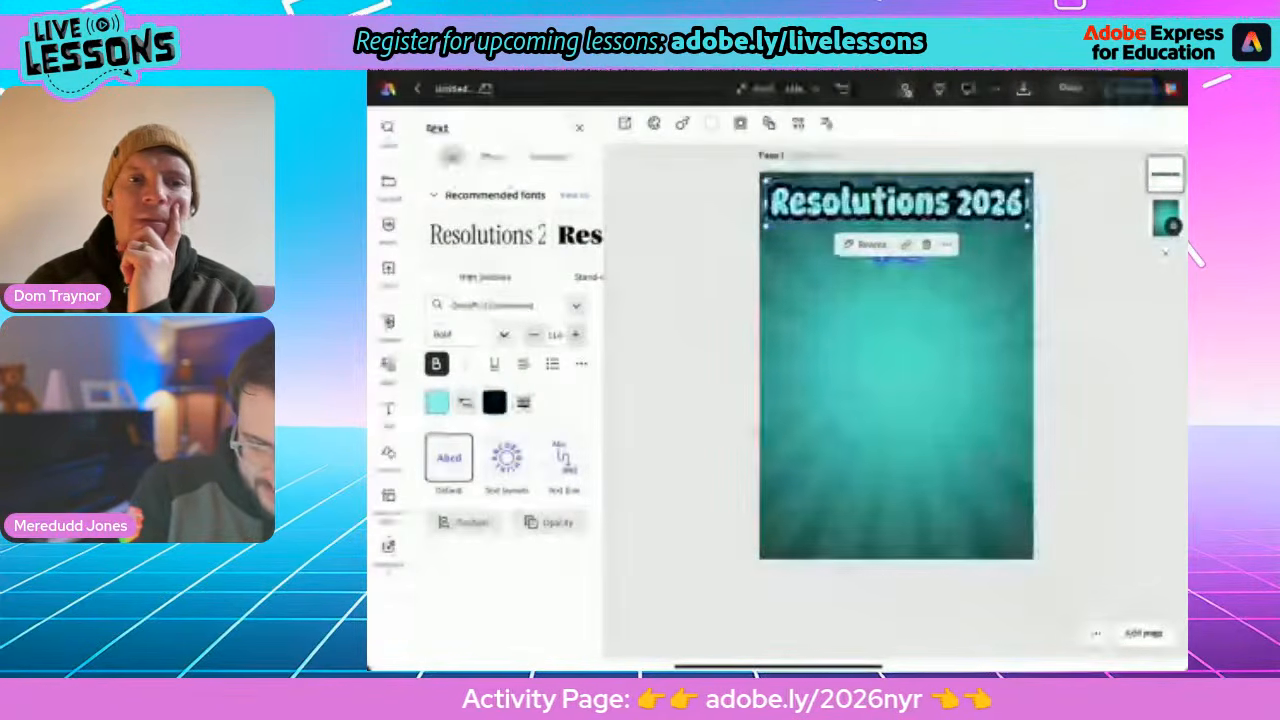
left_click(466, 402)
Try a violet outline on the title, settle on medium blue, and swap the fill and outline colours twice
left_click(494, 402)
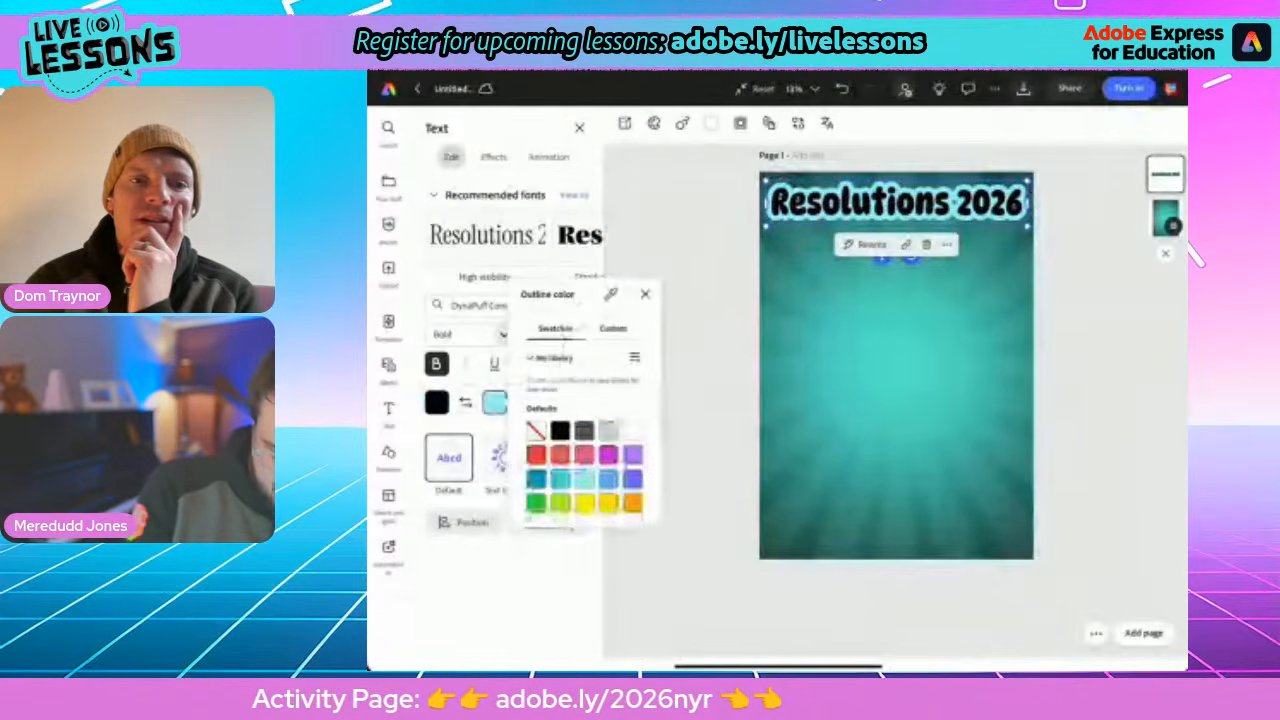
left_click(608, 479)
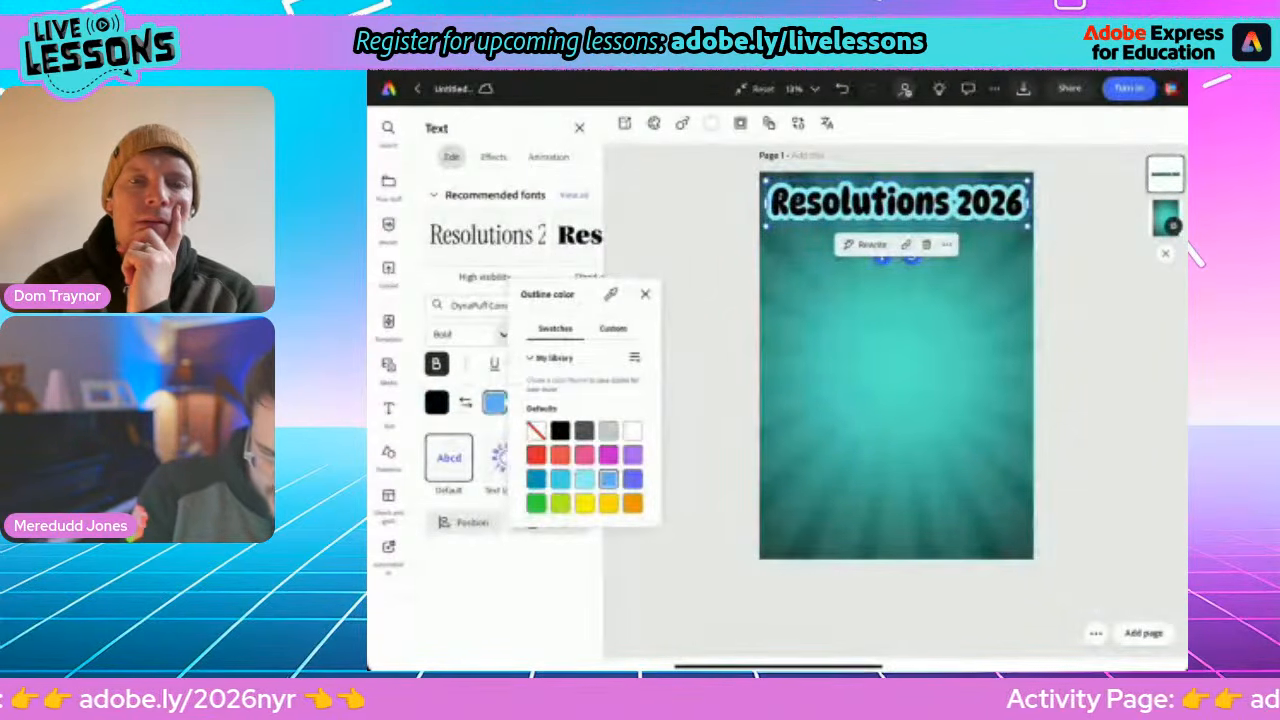
left_click(632, 479)
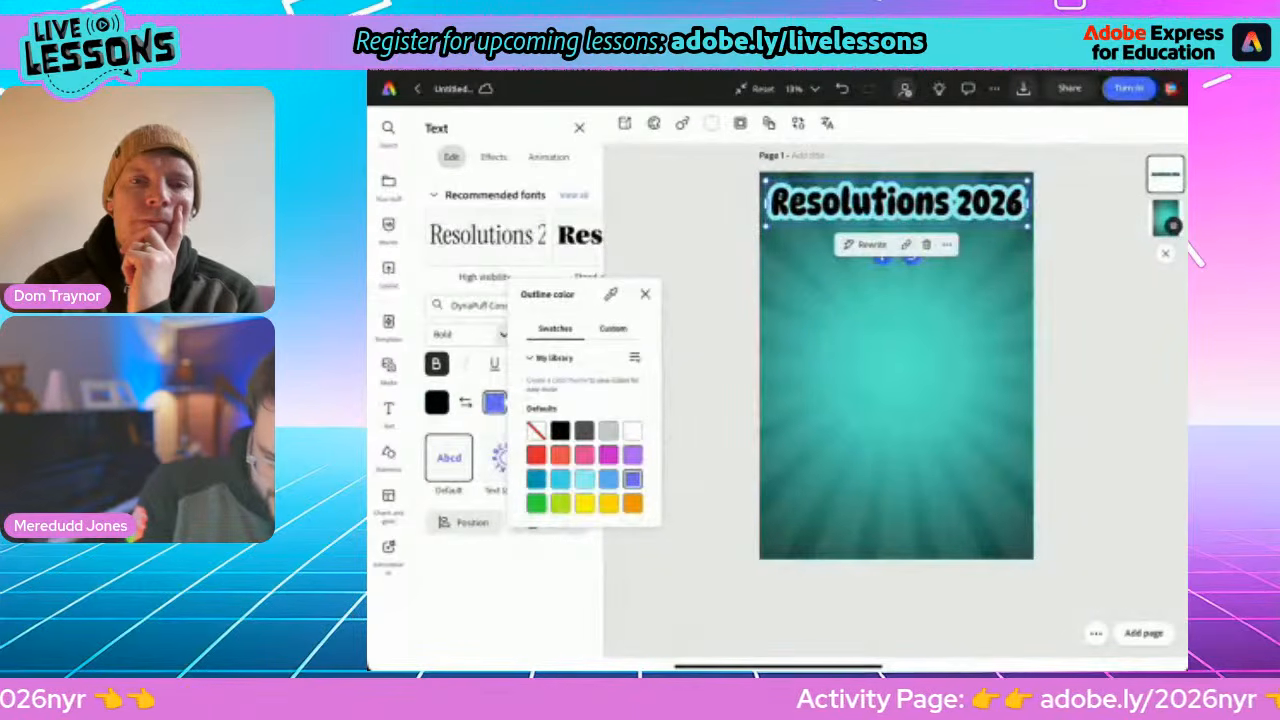
left_click(494, 402)
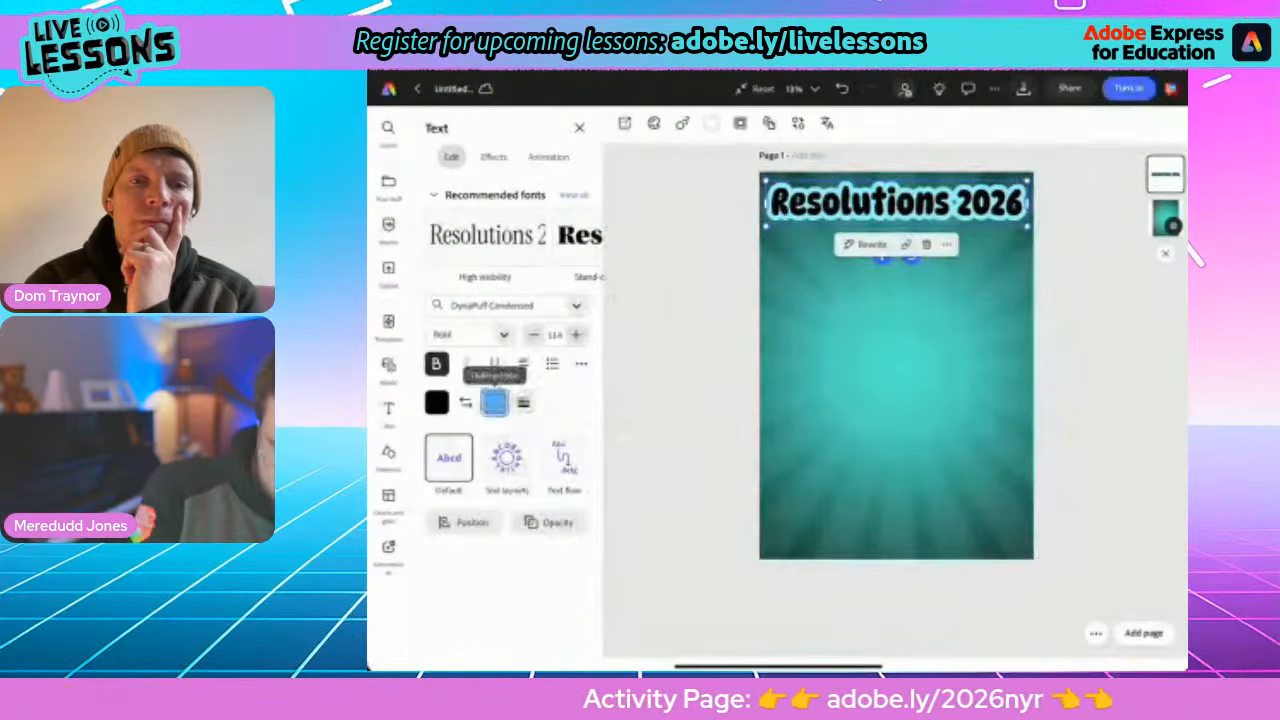
left_click(465, 402)
left_click(465, 402)
left_click(680, 400)
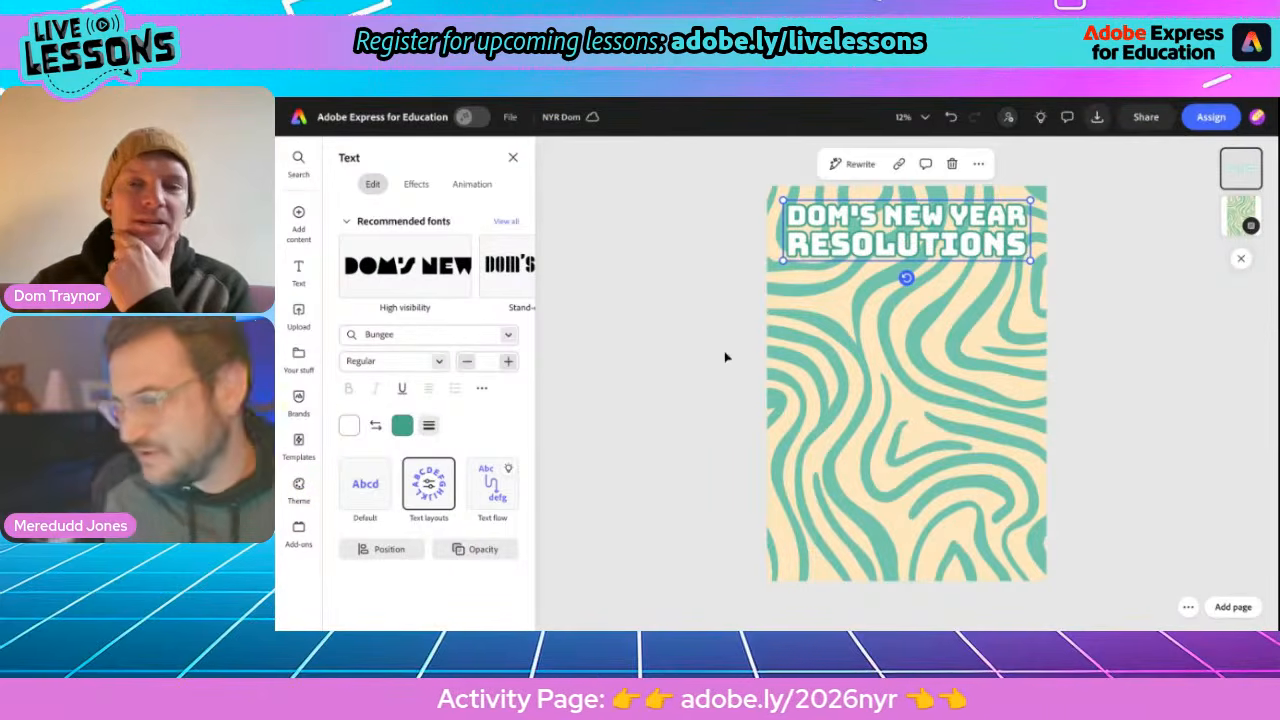
left_click(689, 371)
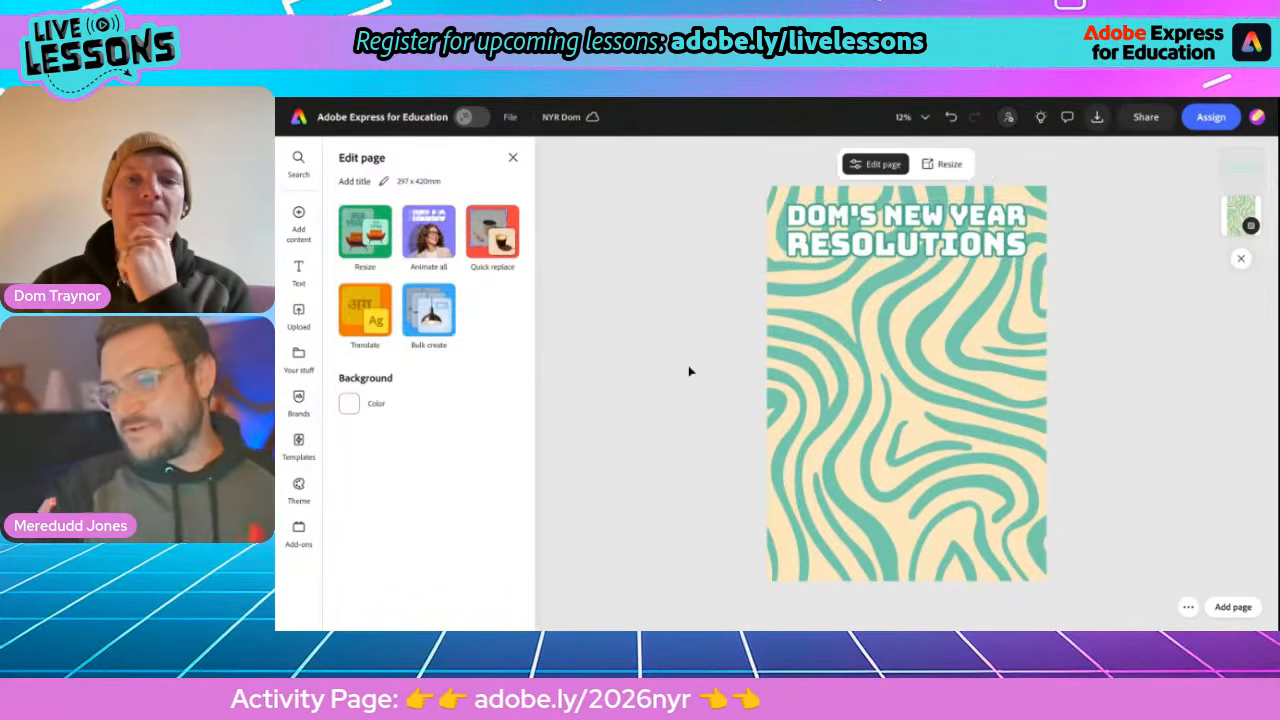
left_click(811, 384)
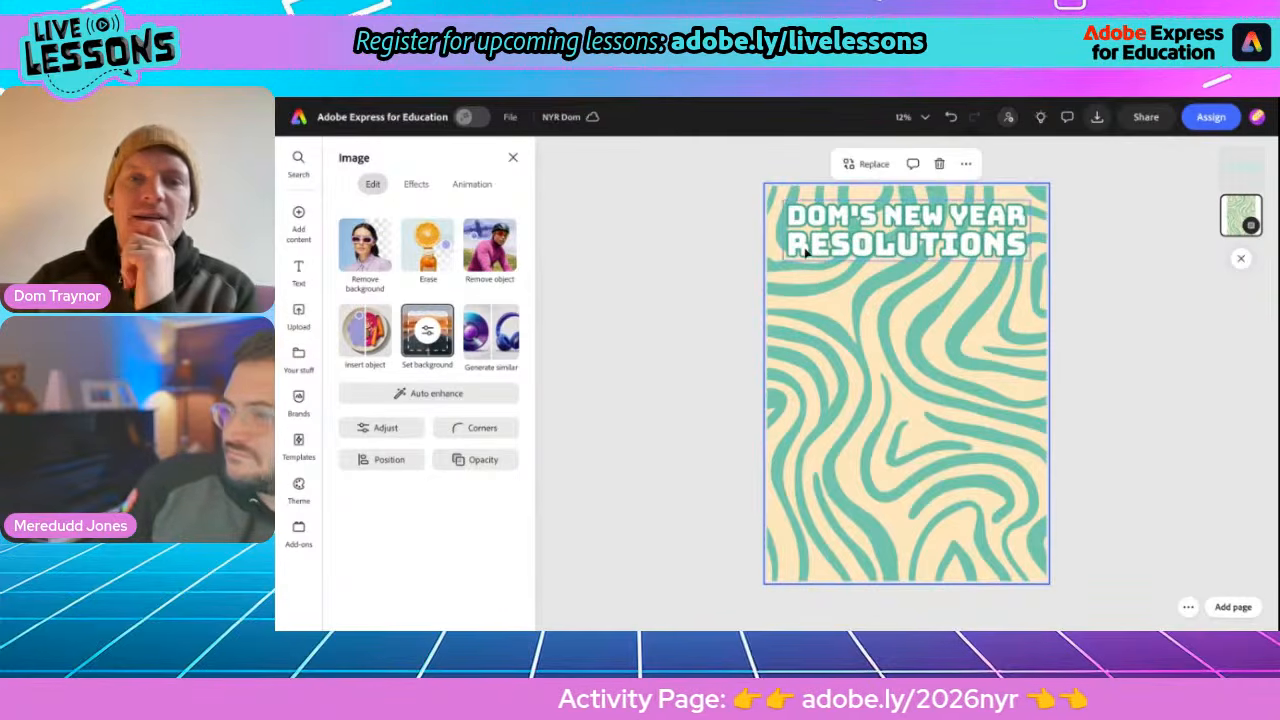
left_click(610, 489)
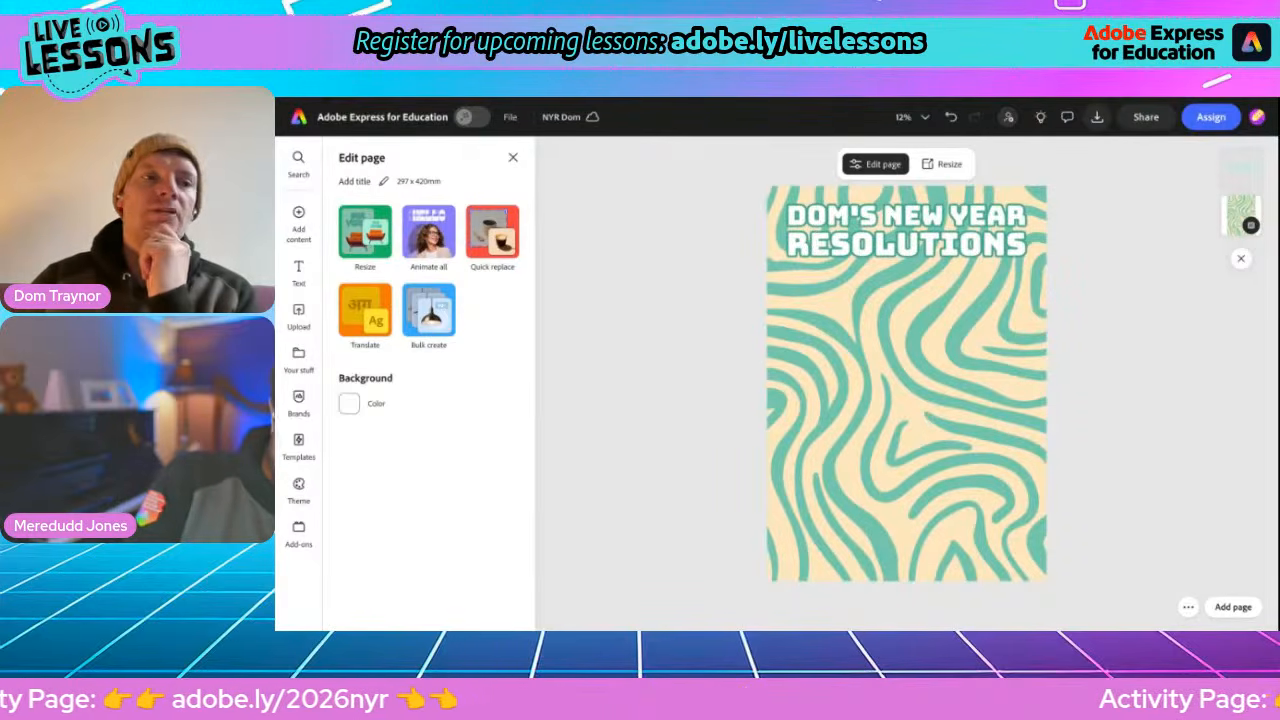
Start a generated image in Portrait (3:4) size on the wavy green-and-cream New Year resolutions poster
left_click(298, 218)
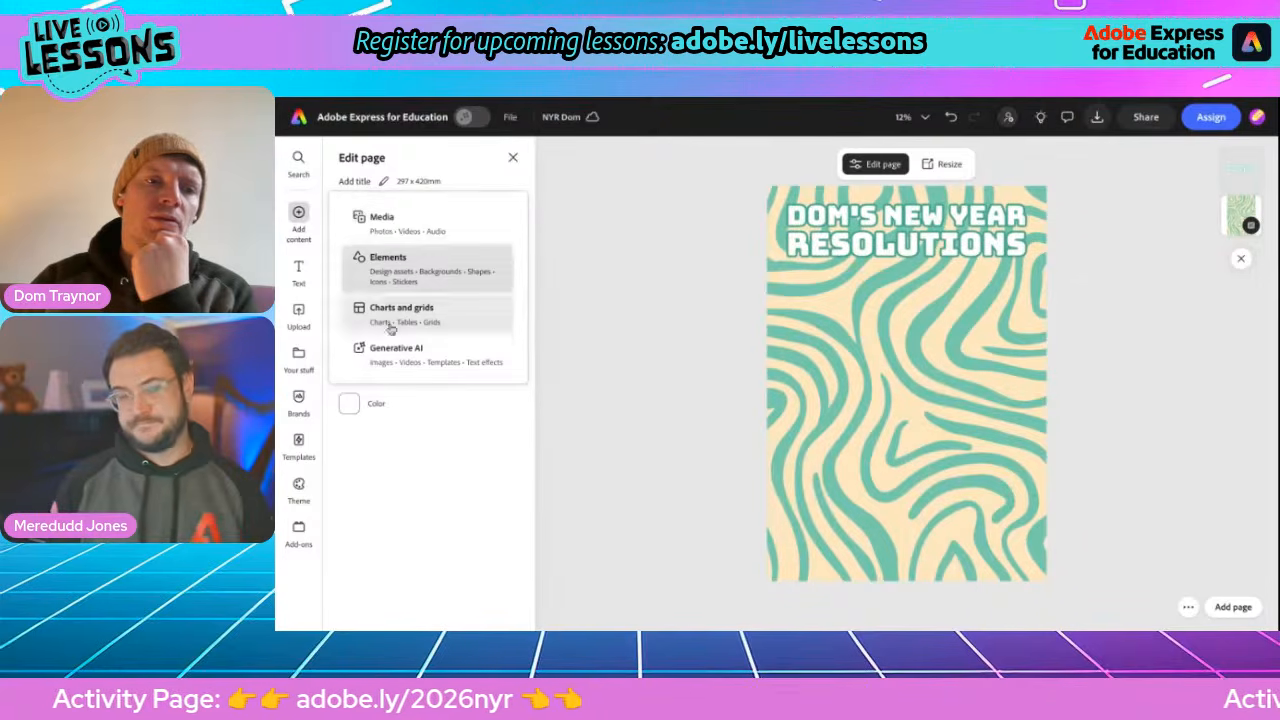
left_click(404, 231)
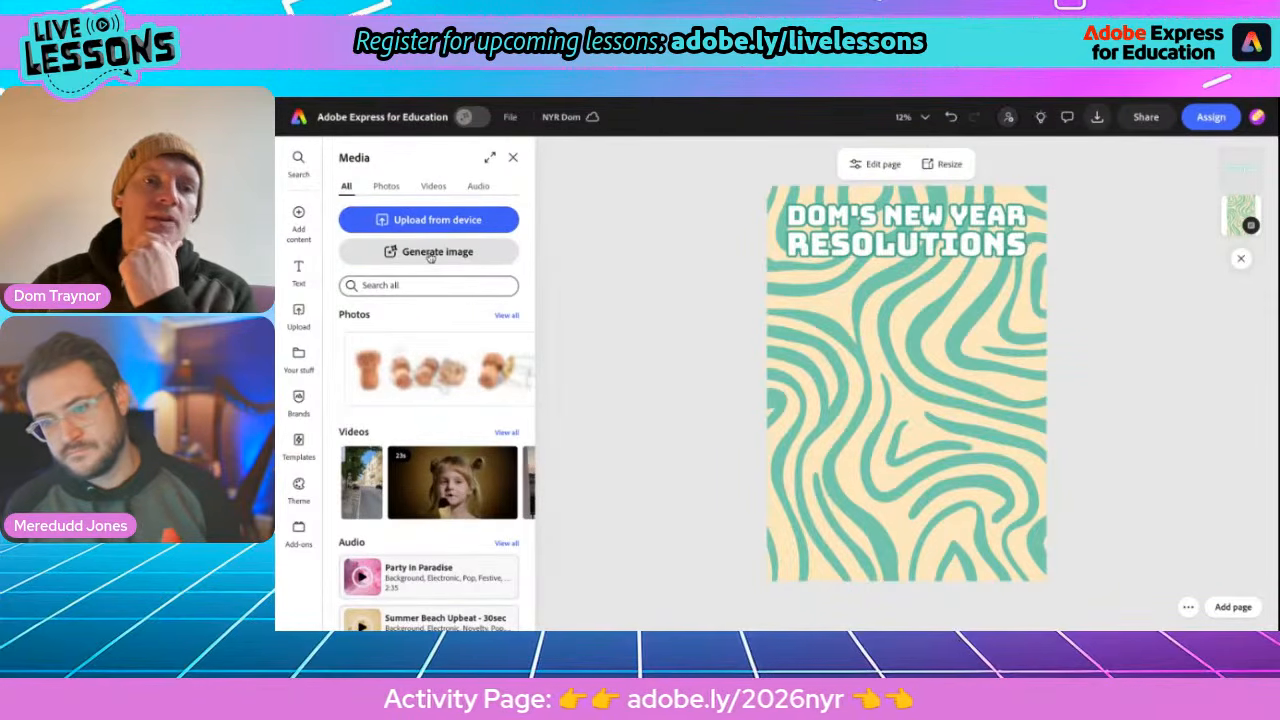
left_click(431, 253)
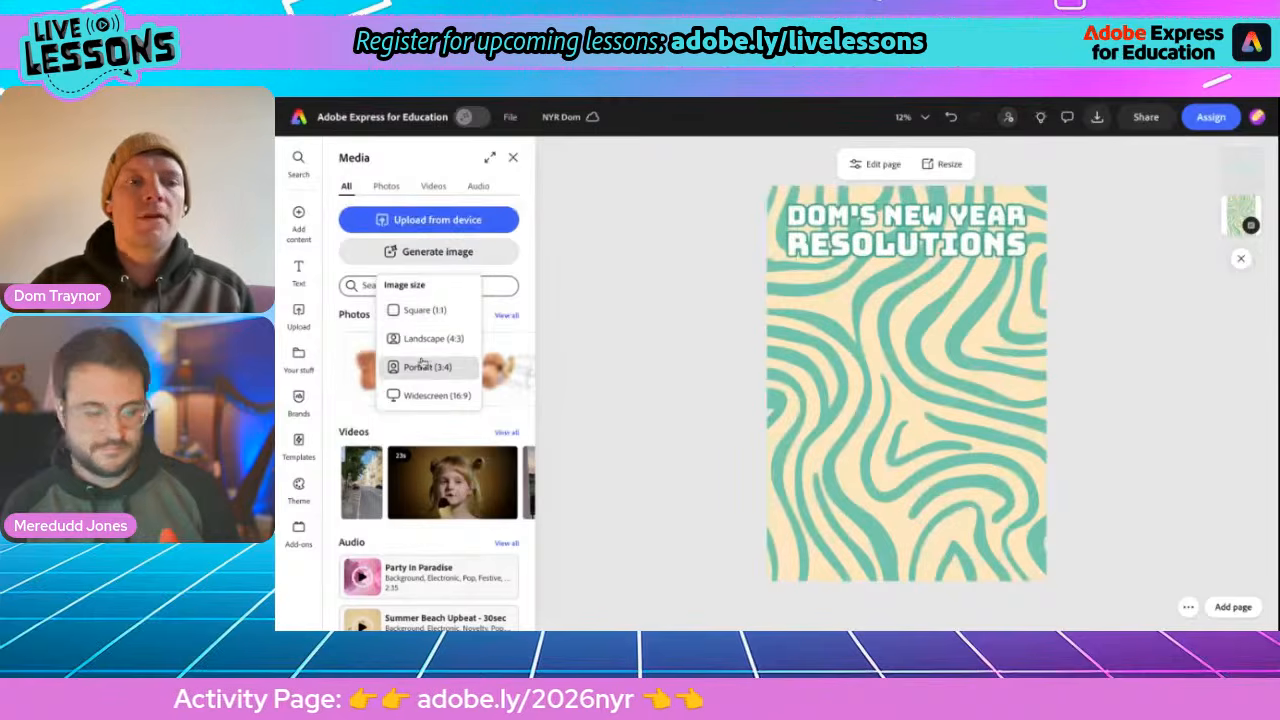
left_click(421, 366)
Generate an image from the prompt "full body image. handsome middle aged man with glasses thinking about a difficult question with his hand on his chin."
type("I")
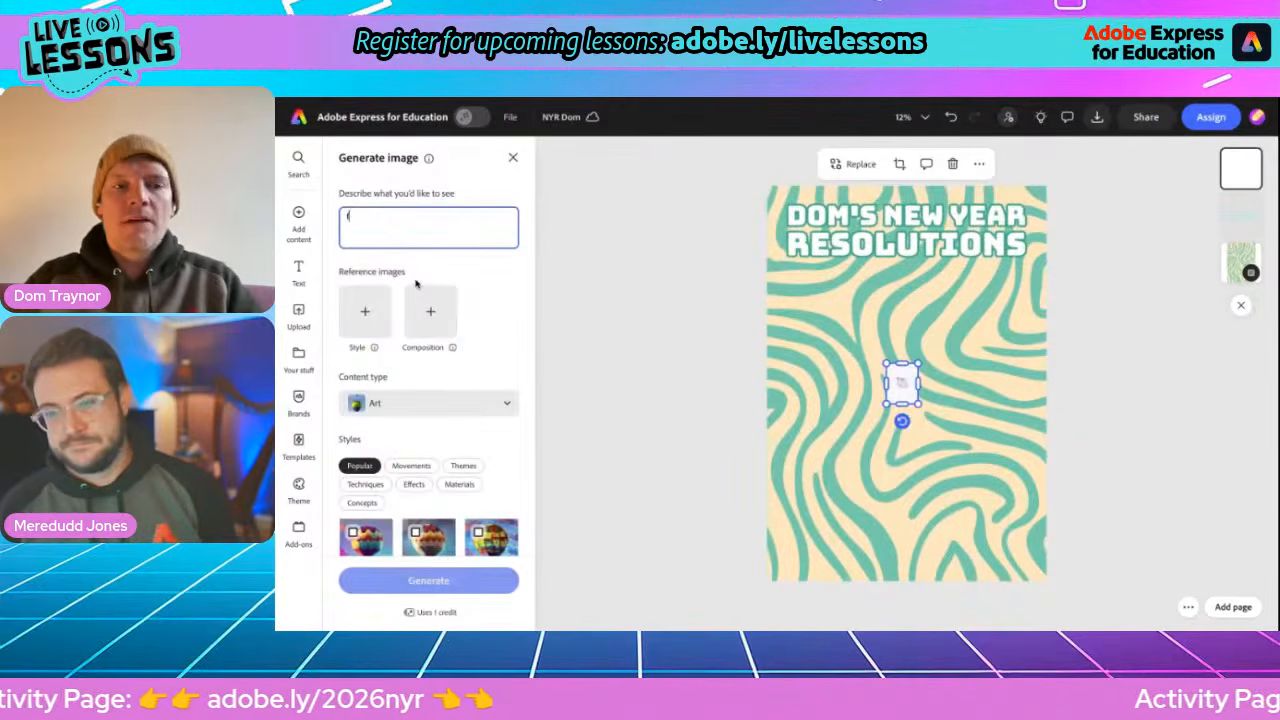
type("ull body imag")
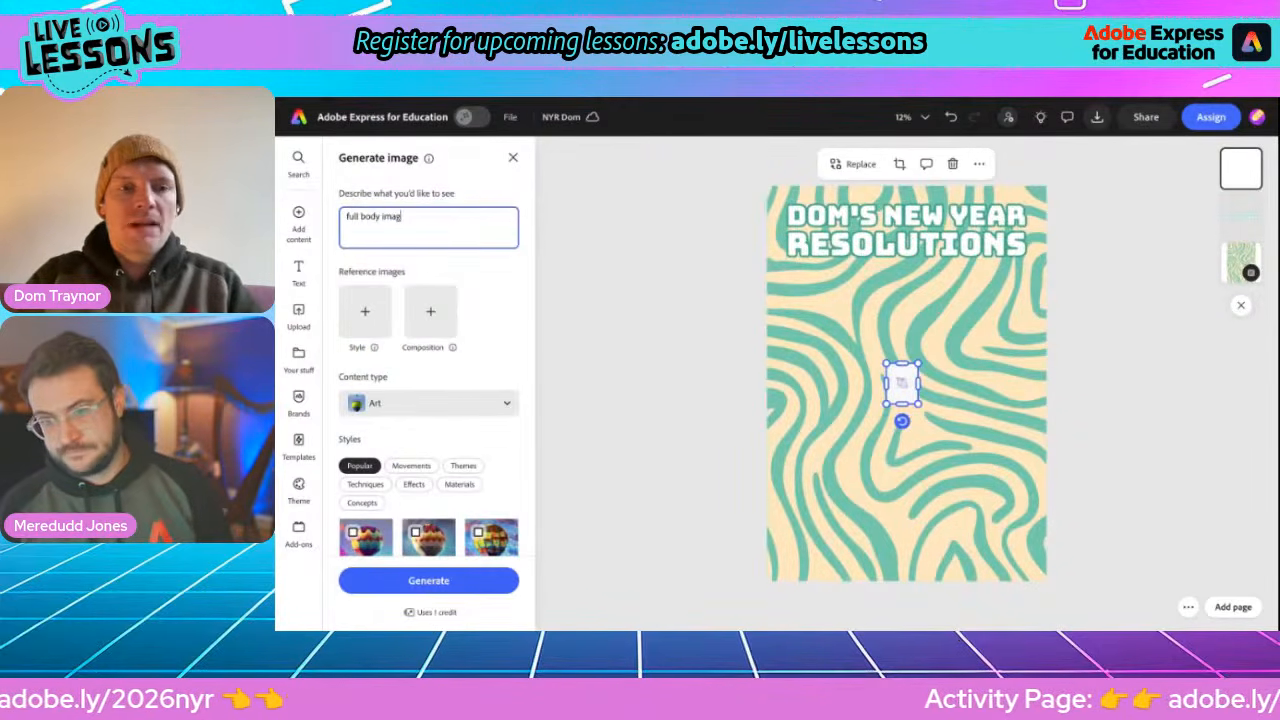
type("e. h")
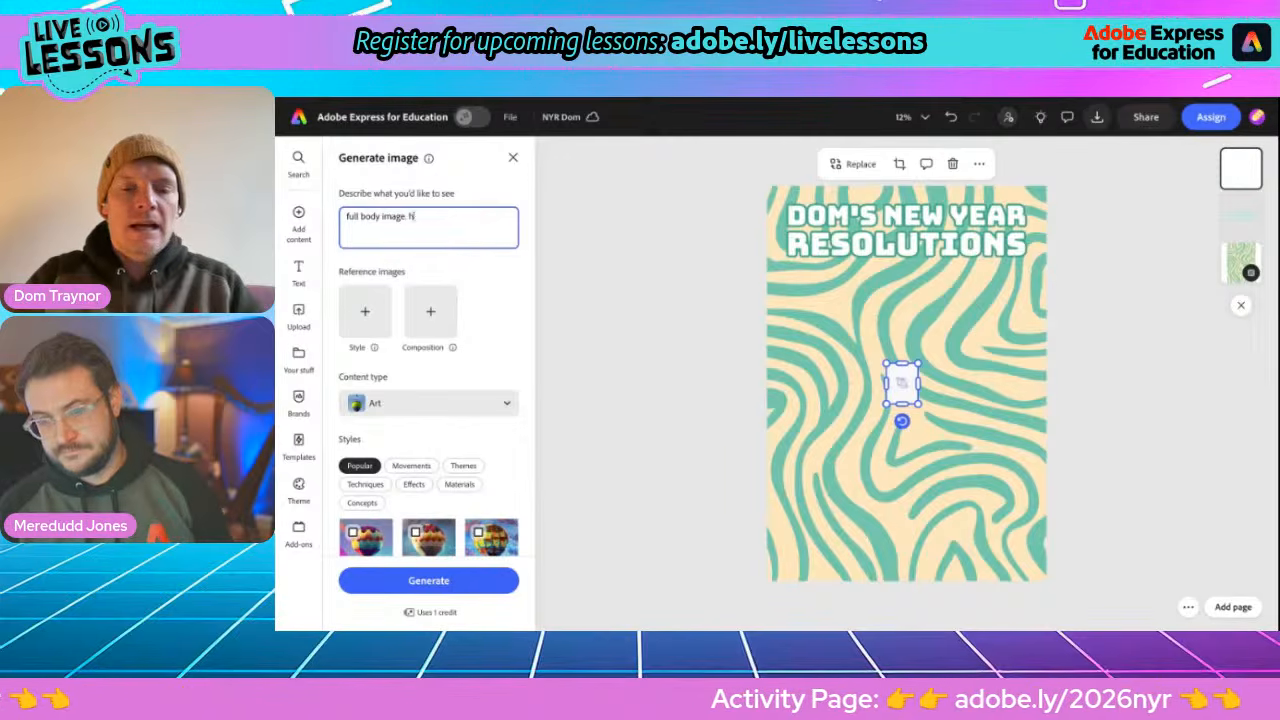
type("andsome mi")
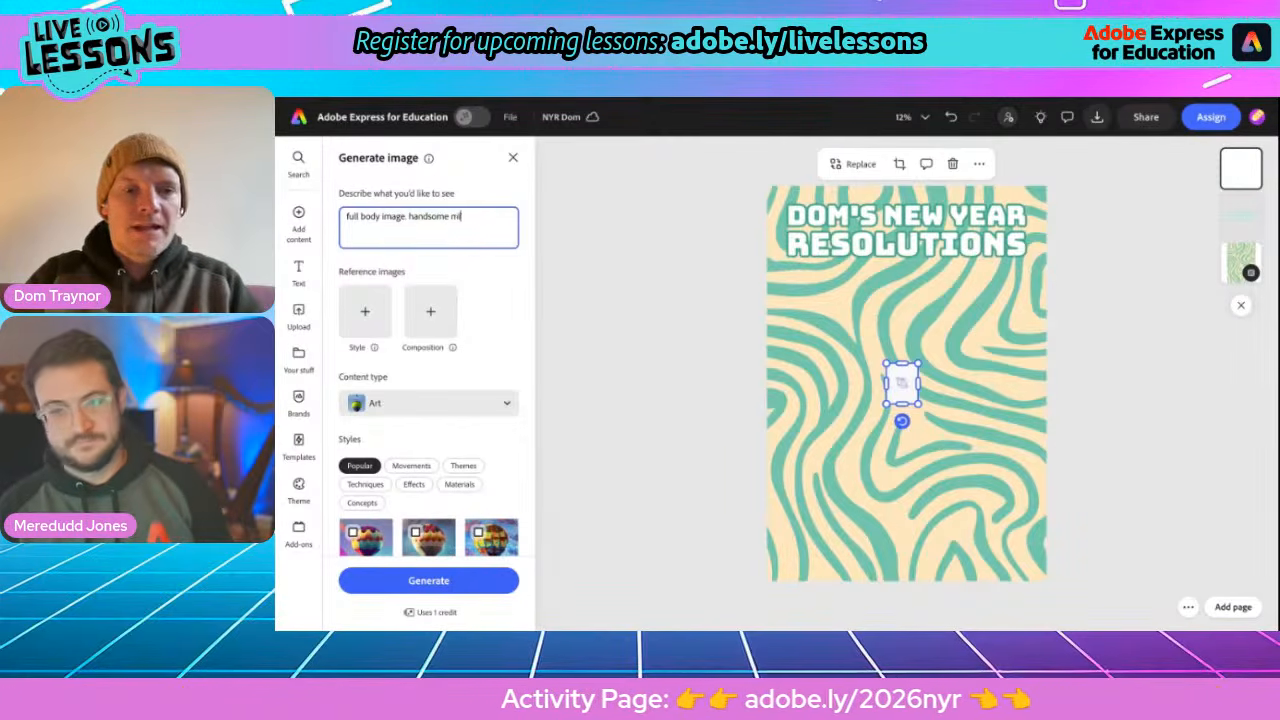
type("ddle aged man")
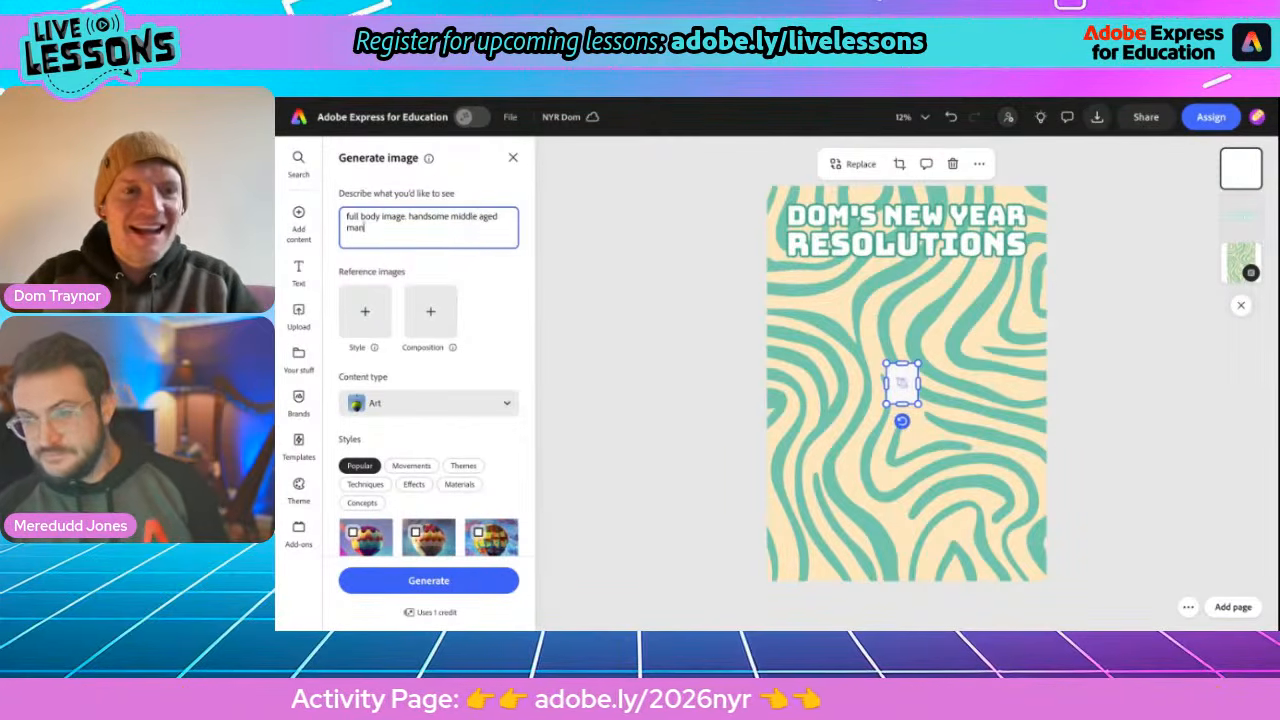
type(" with glasse")
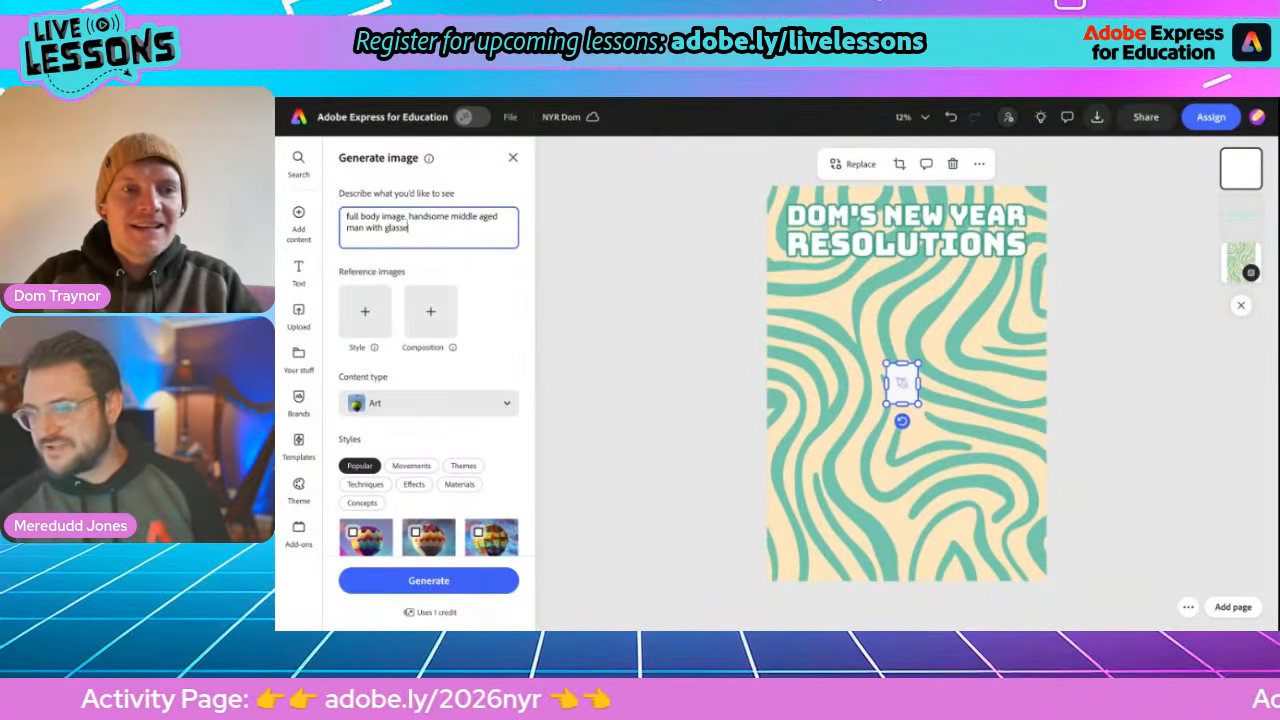
type("s")
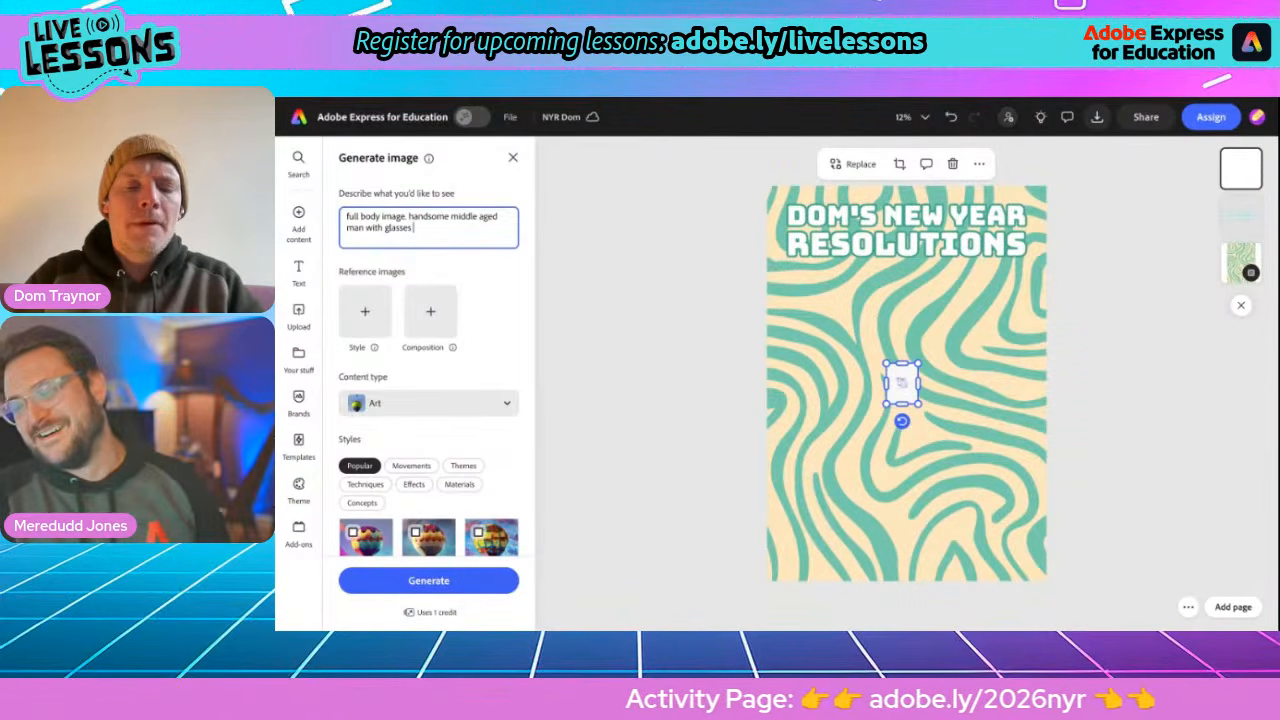
type("thinking about a")
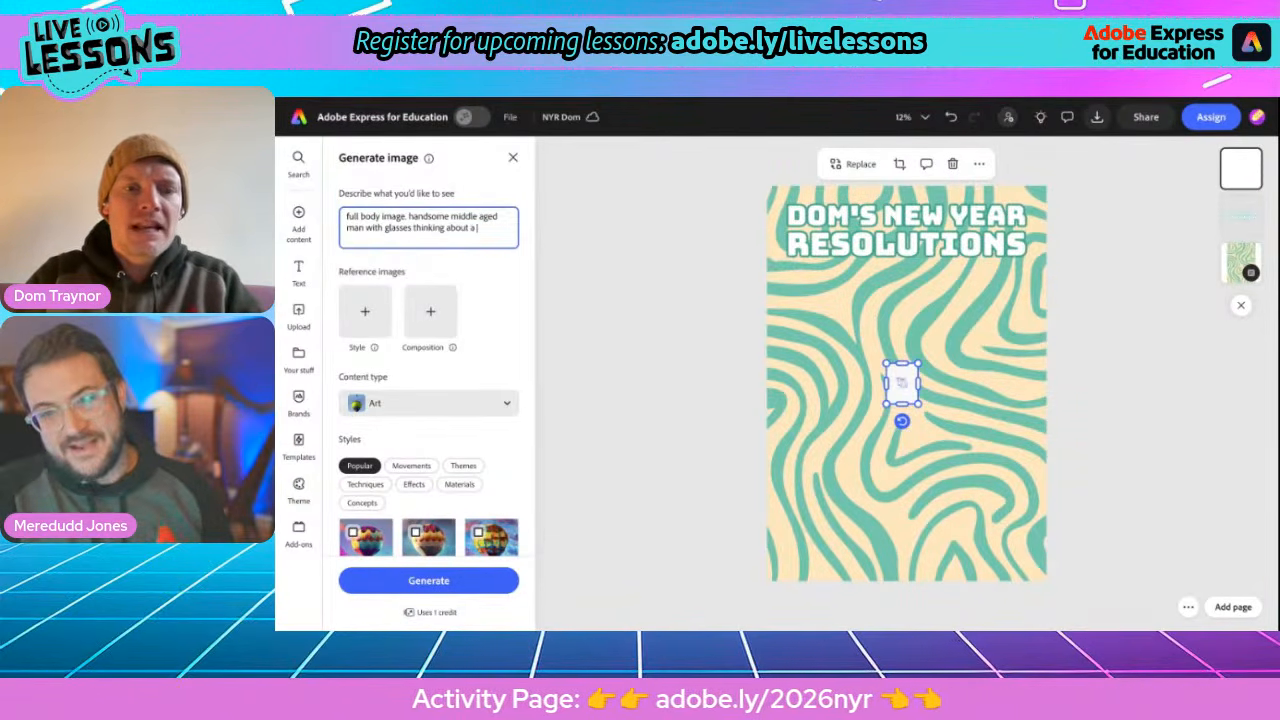
type(" difficult question")
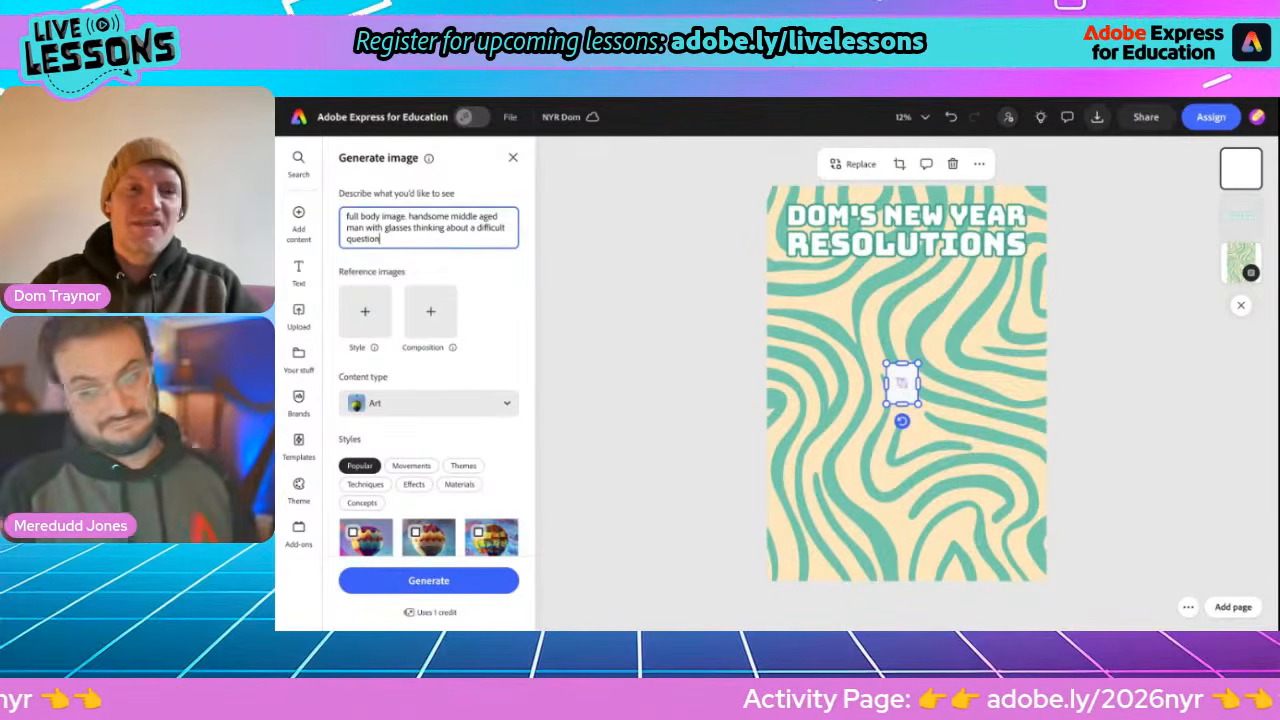
type("with h")
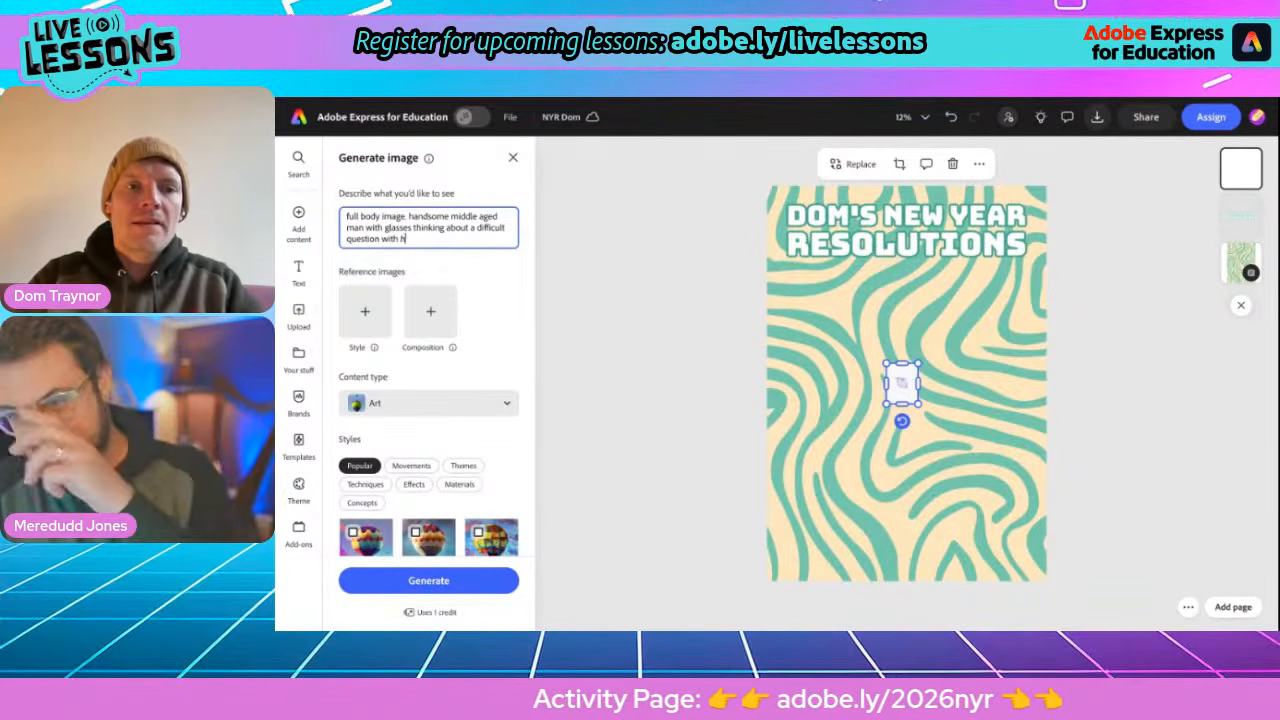
type("is hand on hi")
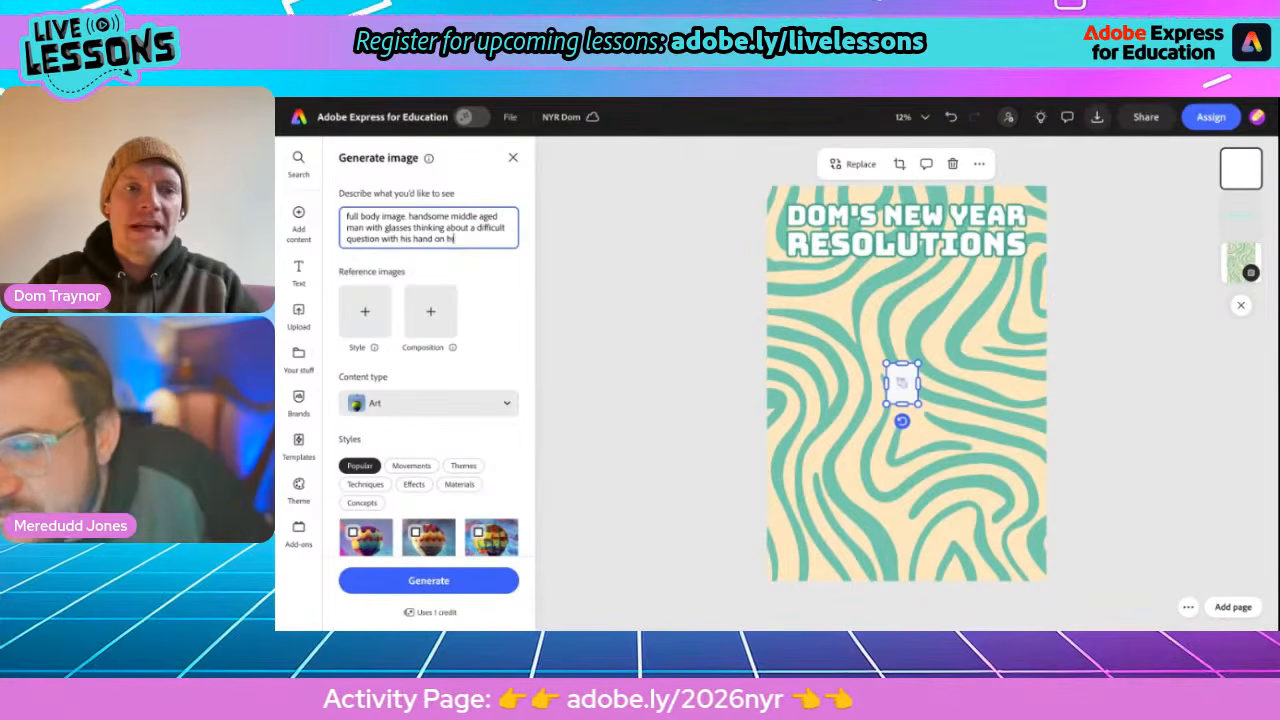
type("s chin.")
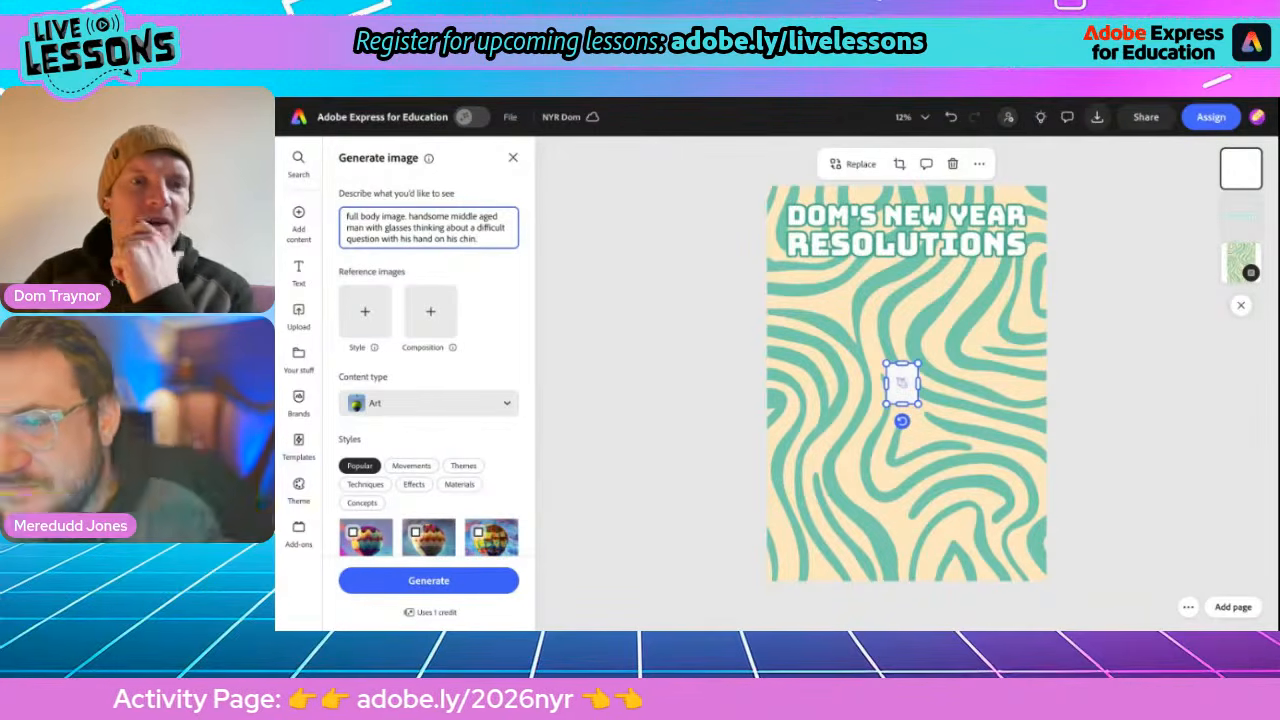
left_click(428, 584)
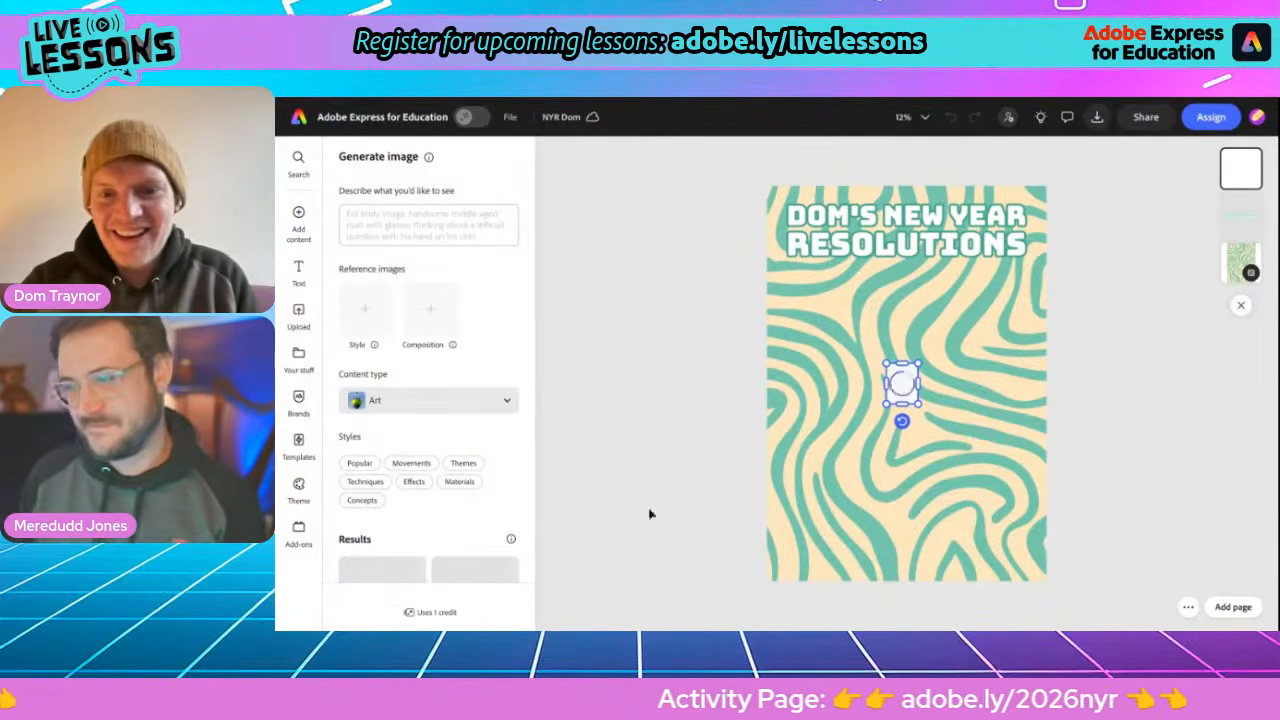
Enlarge the generated image to fill most of the area below the title, and choose the full-length variant of the man in a white shirt
left_click_drag(884, 405, 777, 543)
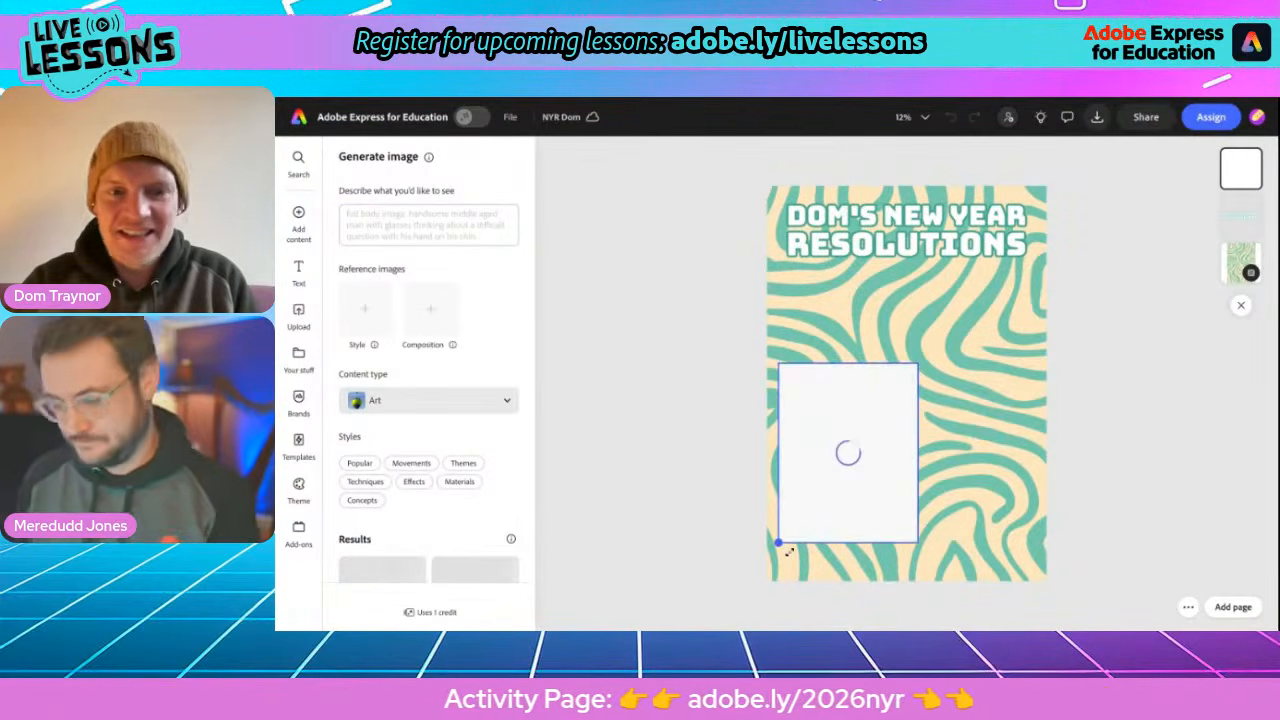
left_click_drag(917, 367, 989, 272)
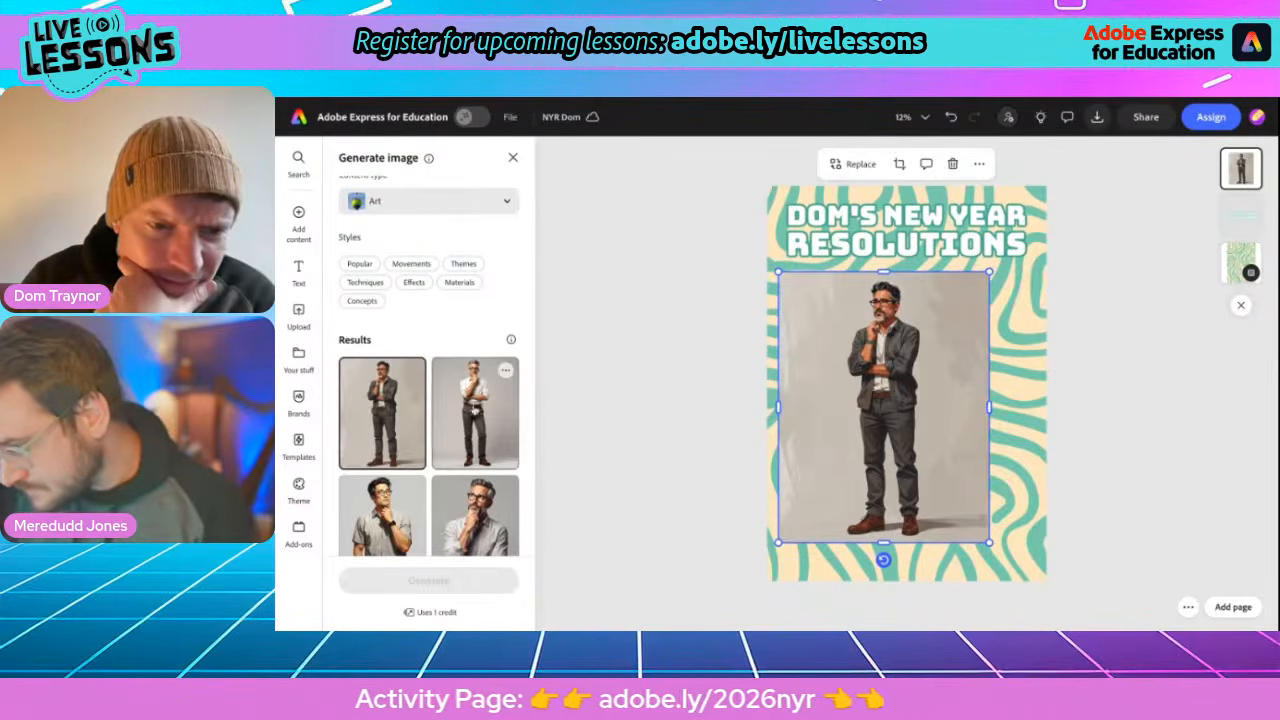
left_click(382, 504)
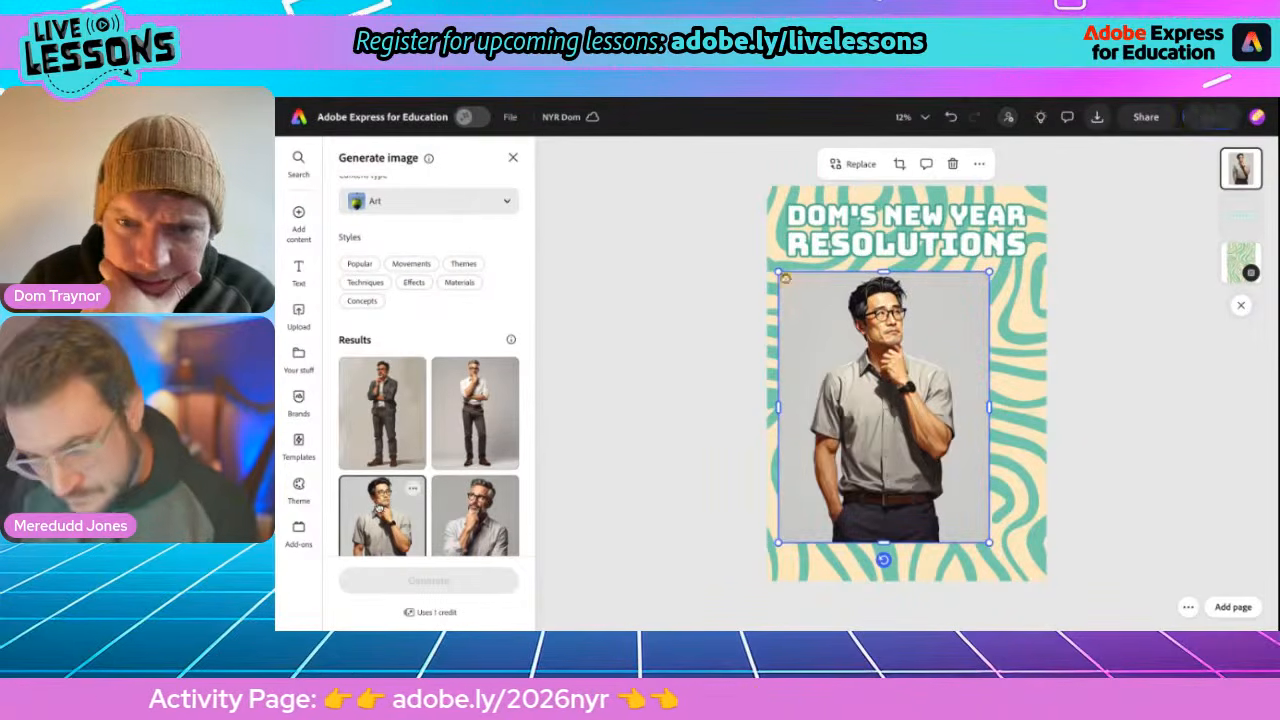
left_click(451, 517)
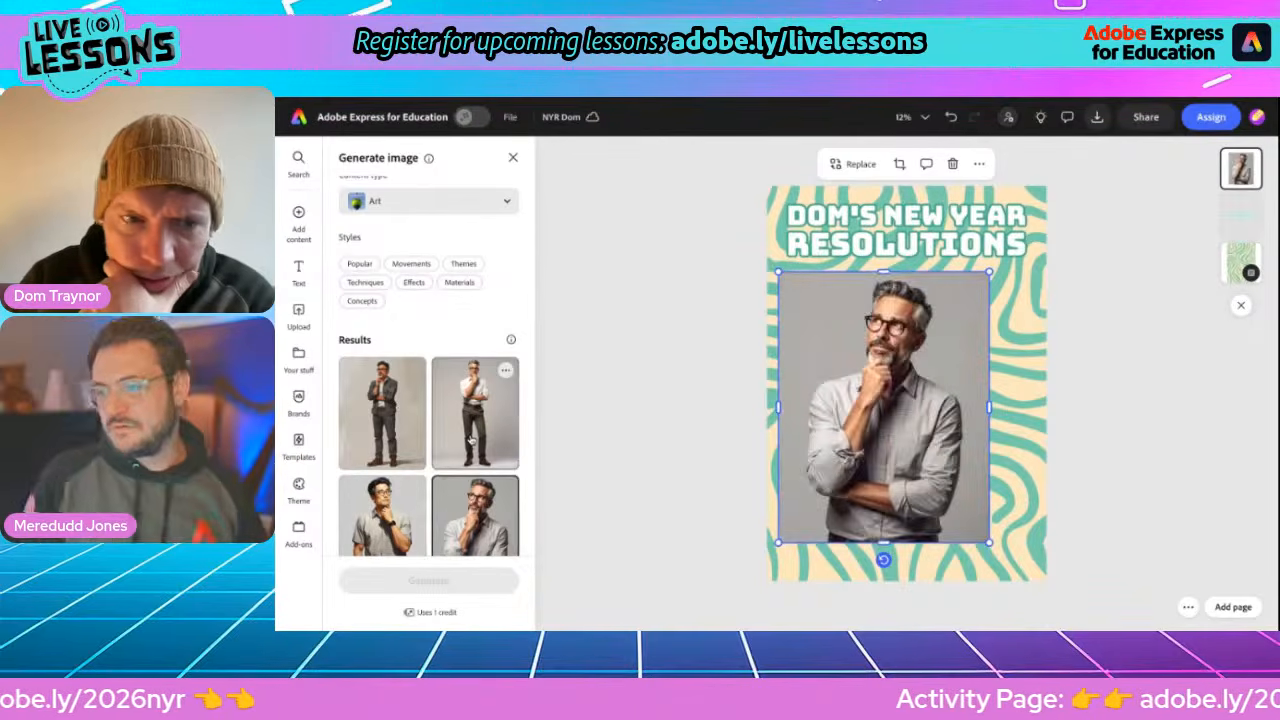
left_click(471, 440)
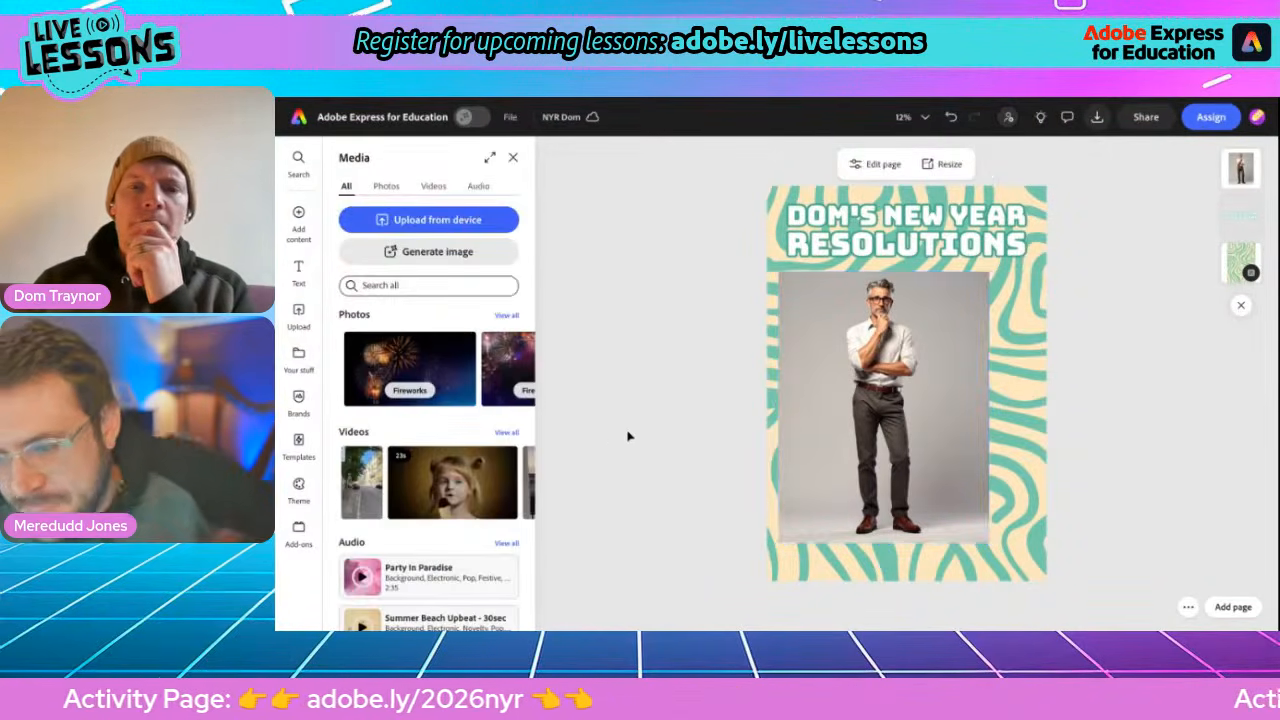
Enlarge the man's image to nearly the poster's width and centre it below the title, extending past the page's lower edge
left_click(926, 434)
left_click_drag(926, 434, 948, 444)
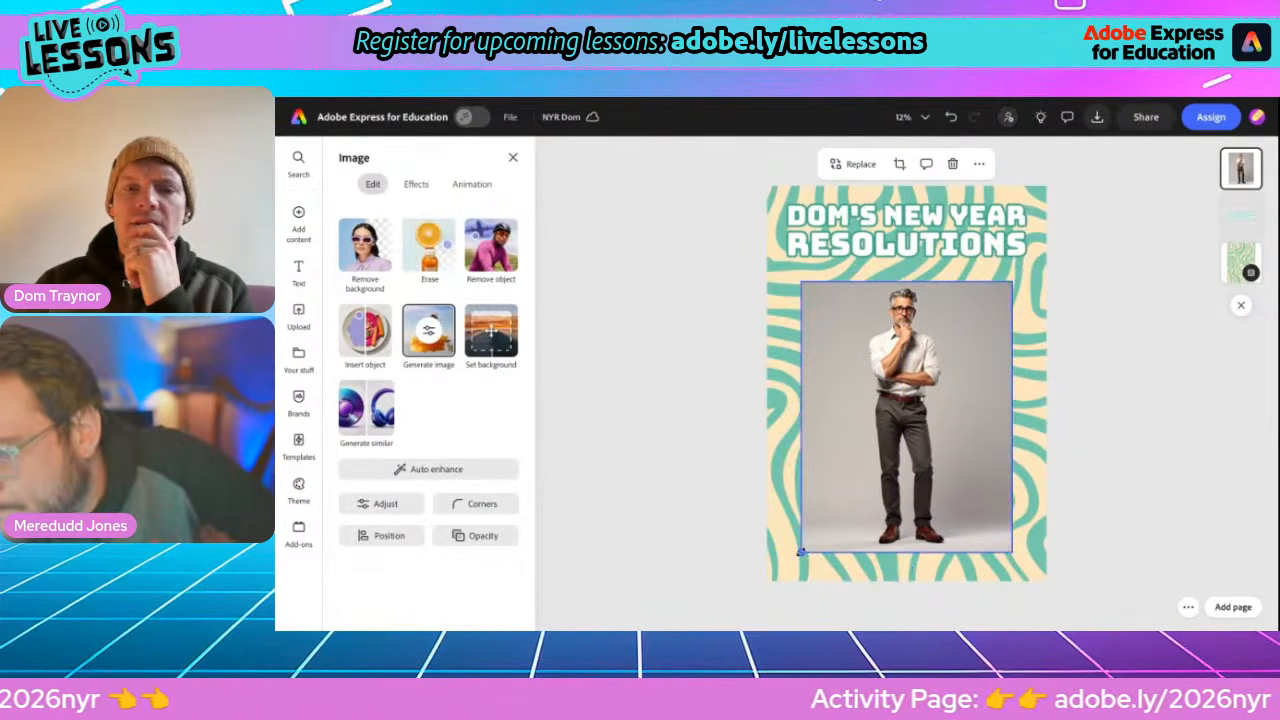
left_click_drag(802, 553, 749, 627)
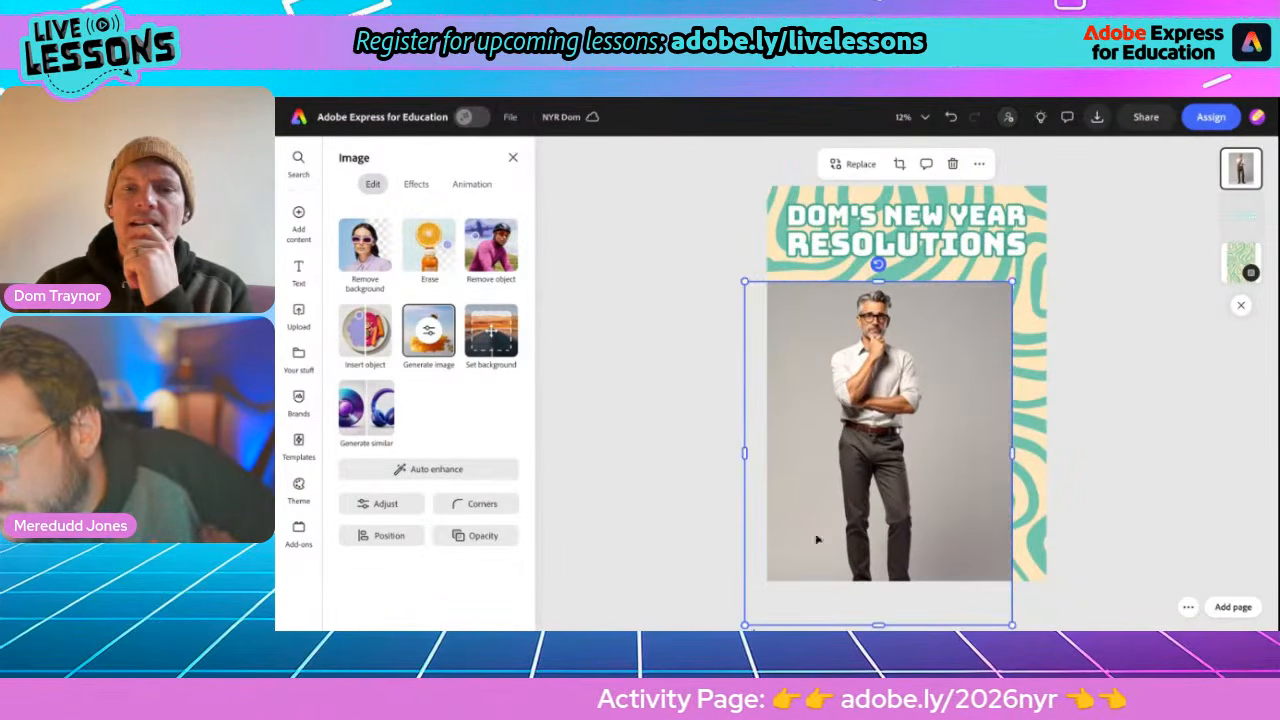
left_click_drag(873, 449, 903, 450)
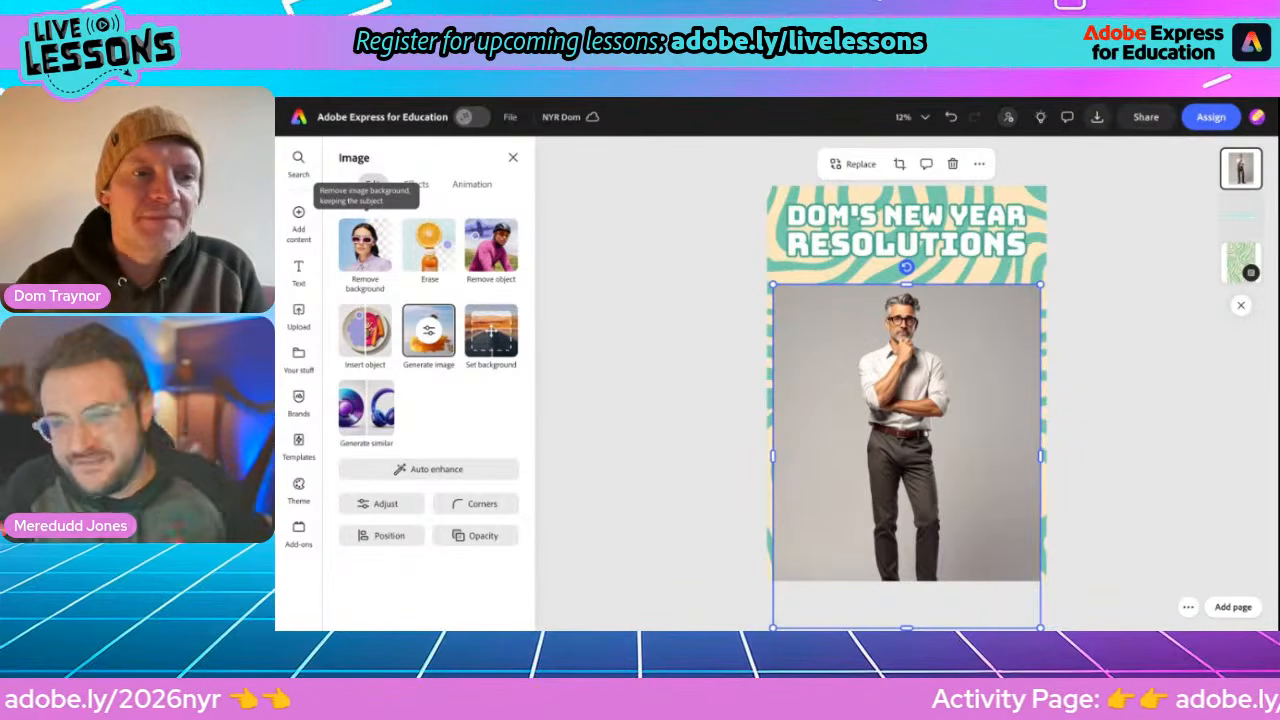
Remove the background from the man's image, and enlarge the cut-out figure, centred directly below the title with its legs extending past the page's lower edge
left_click(353, 231)
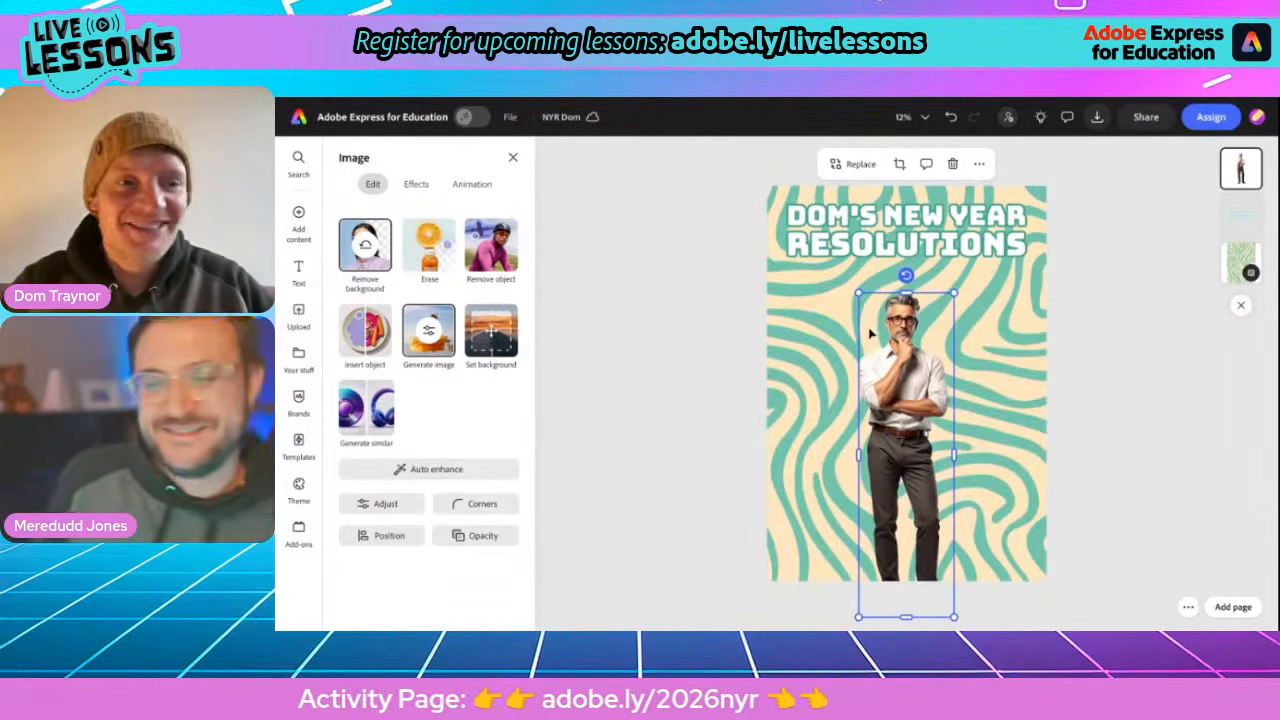
left_click_drag(857, 291, 827, 187)
left_click_drag(876, 316, 891, 397)
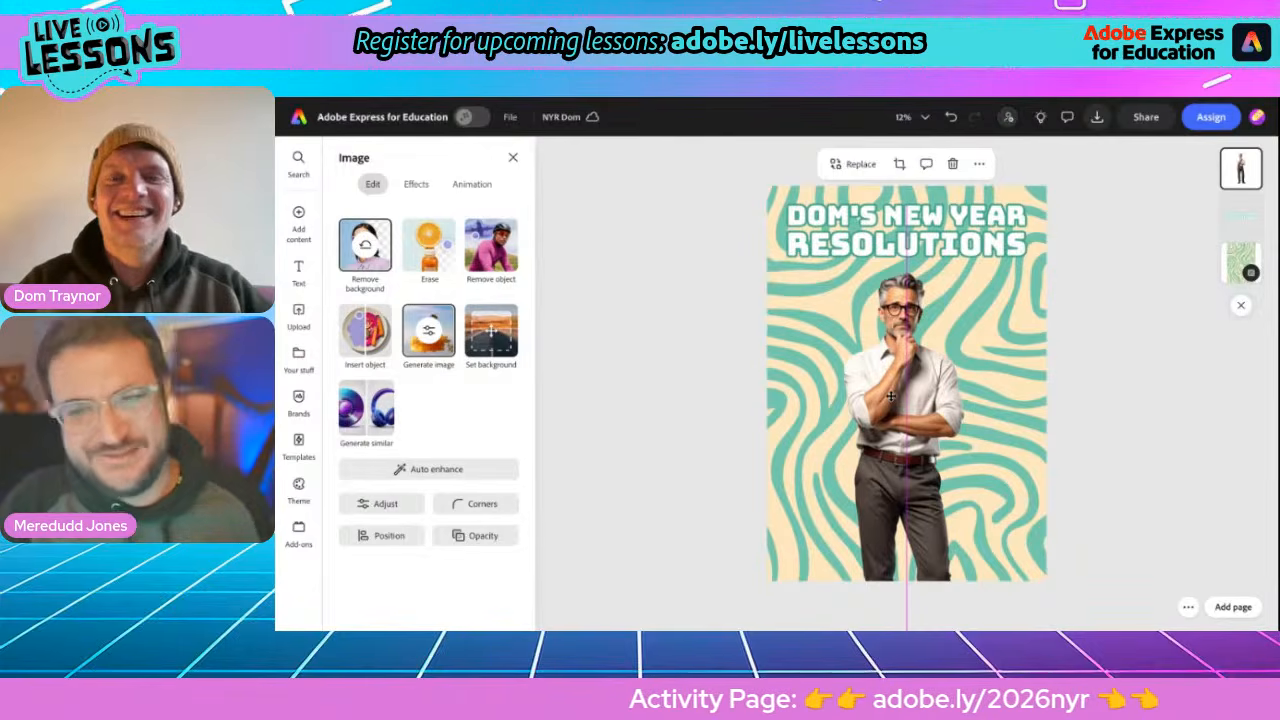
left_click_drag(891, 397, 891, 397)
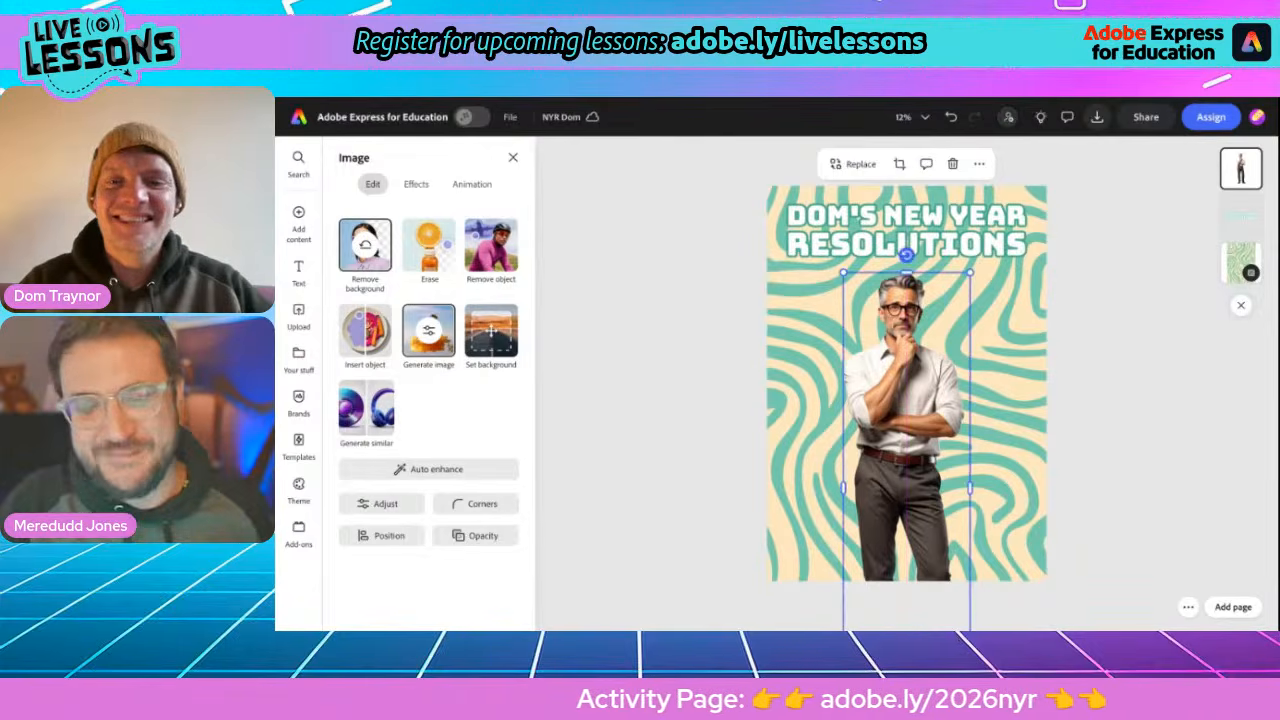
left_click(653, 437)
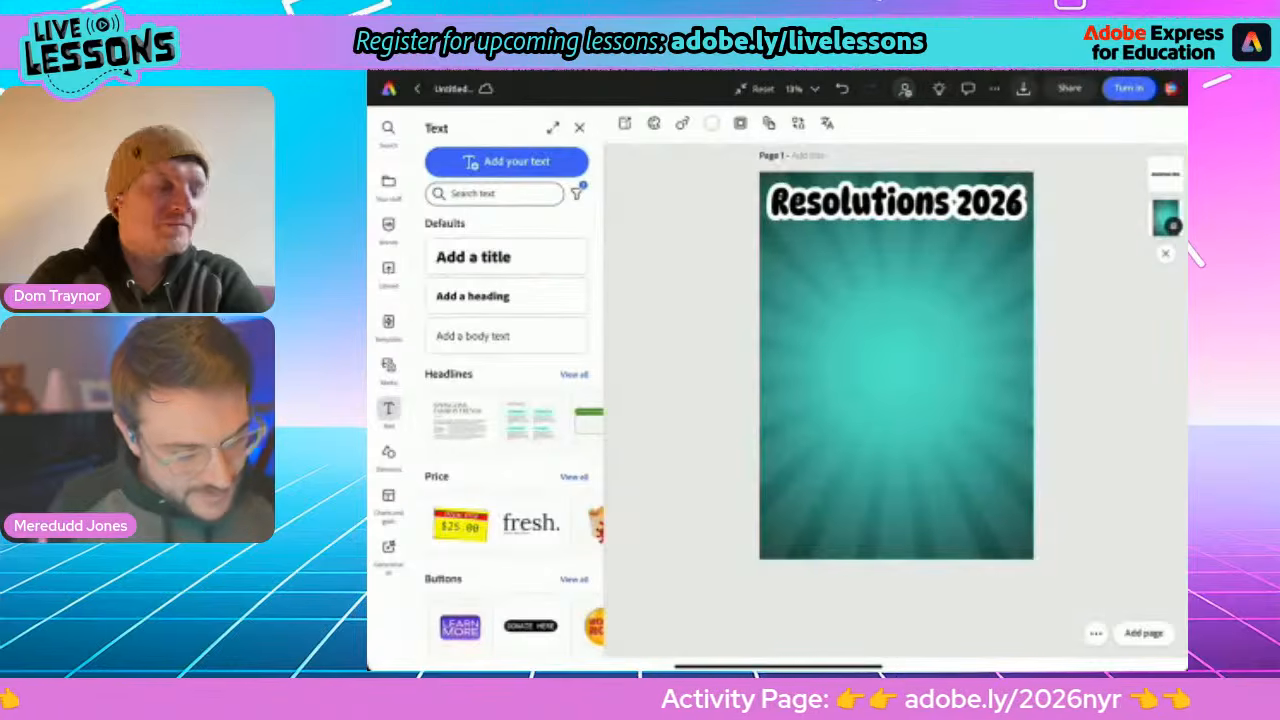
Start a generated image in Portrait (3:4) size on the teal sunburst "Resolutions 2026" poster
left_click(388, 366)
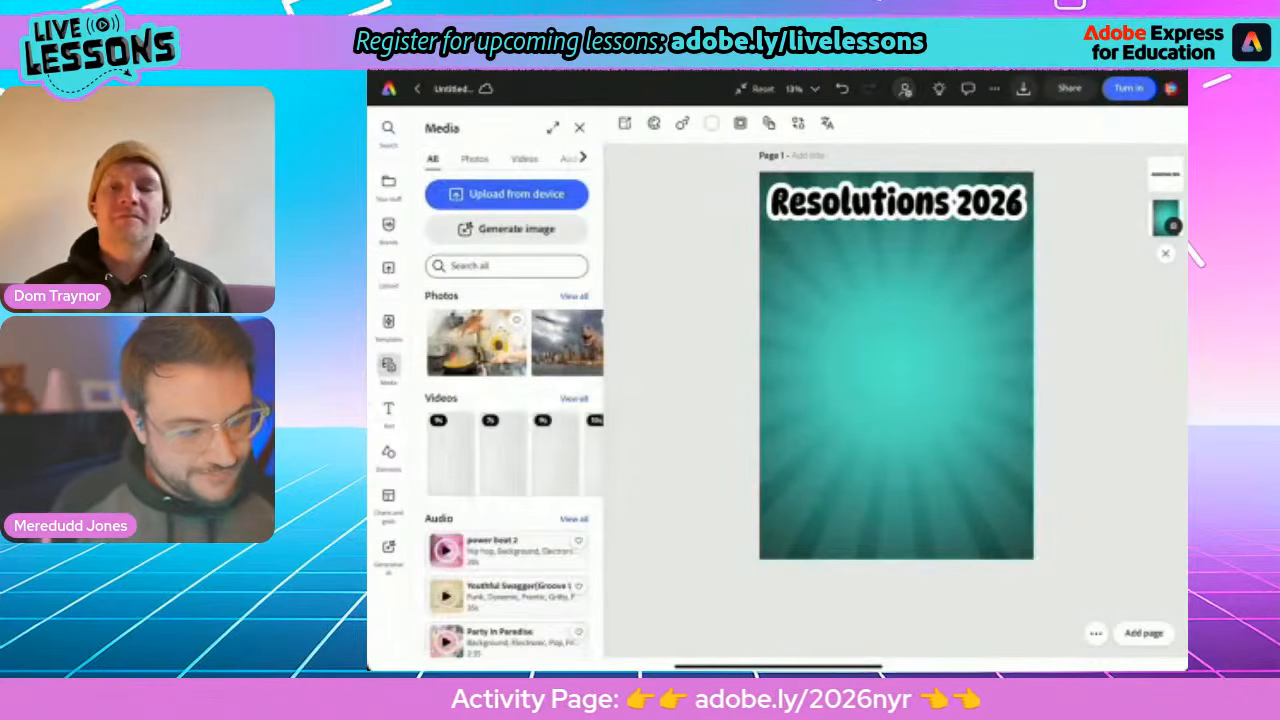
left_click(475, 159)
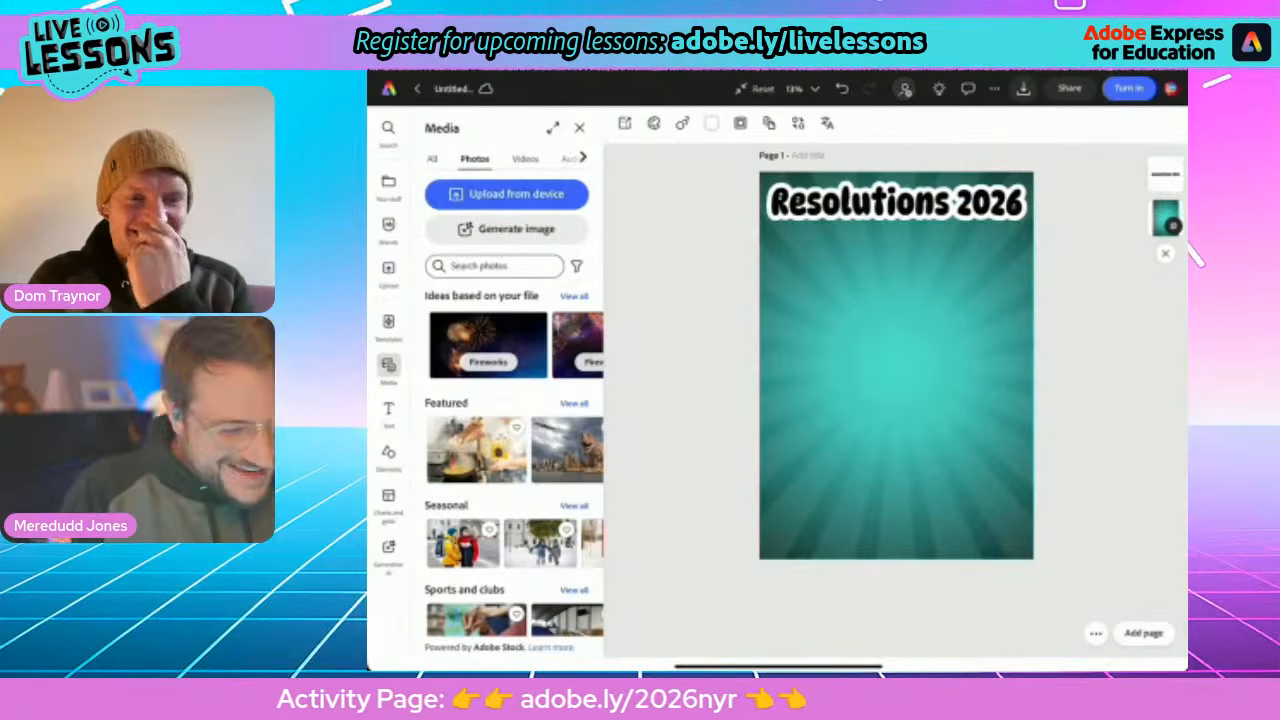
left_click(506, 229)
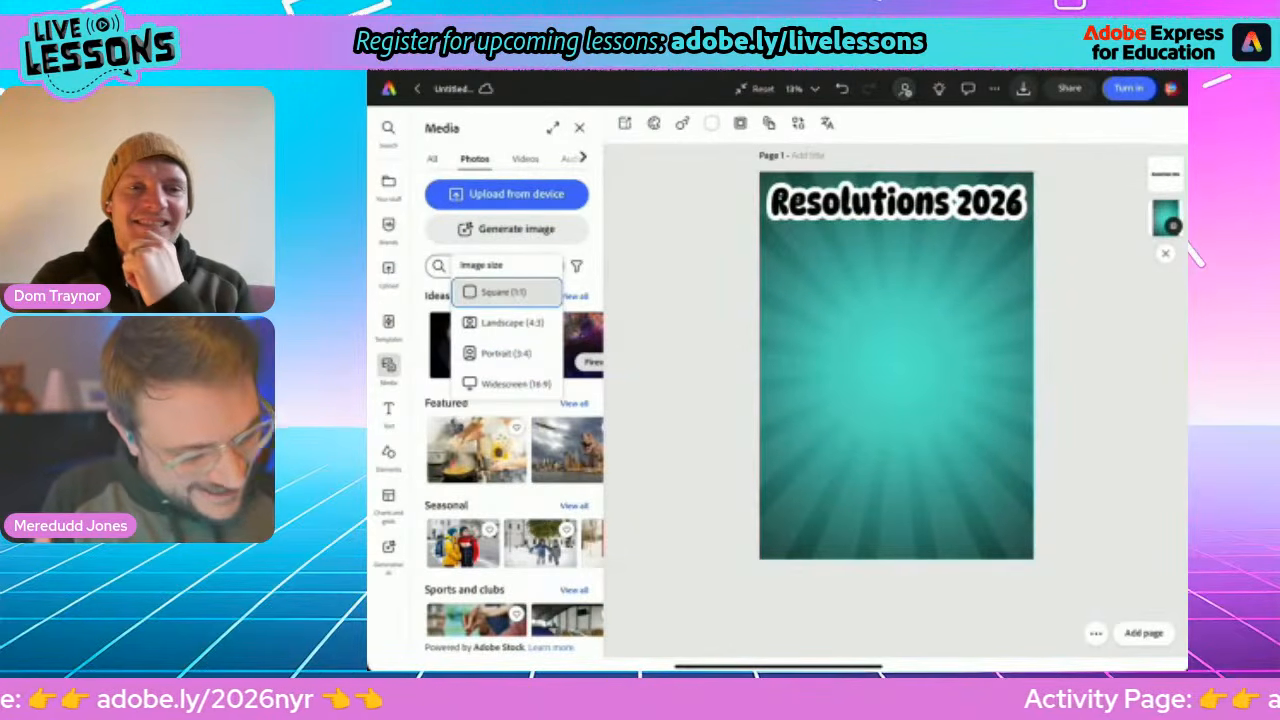
left_click(505, 353)
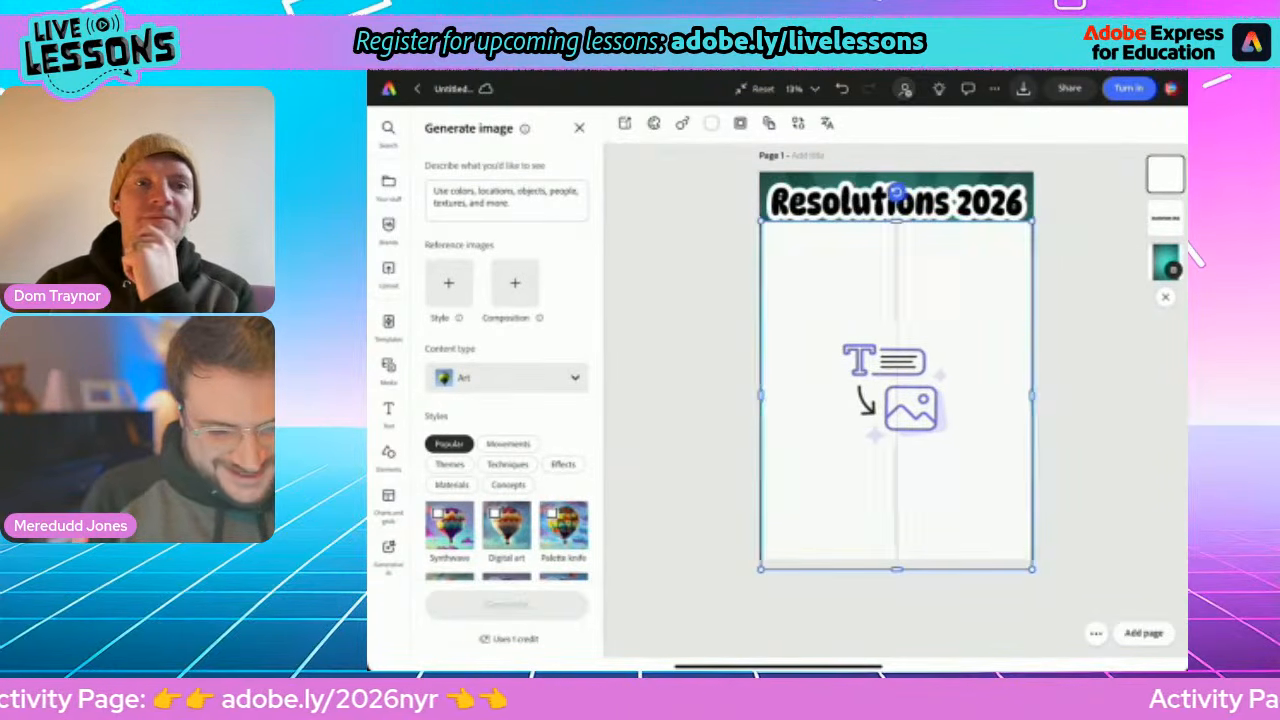
Enter the prompt "Full length image. 40 year old man. Brown hair. Short beard. Wearing glasses. Grey and black hoodie. Smiling. Anime cartoon style."
left_click(506, 197)
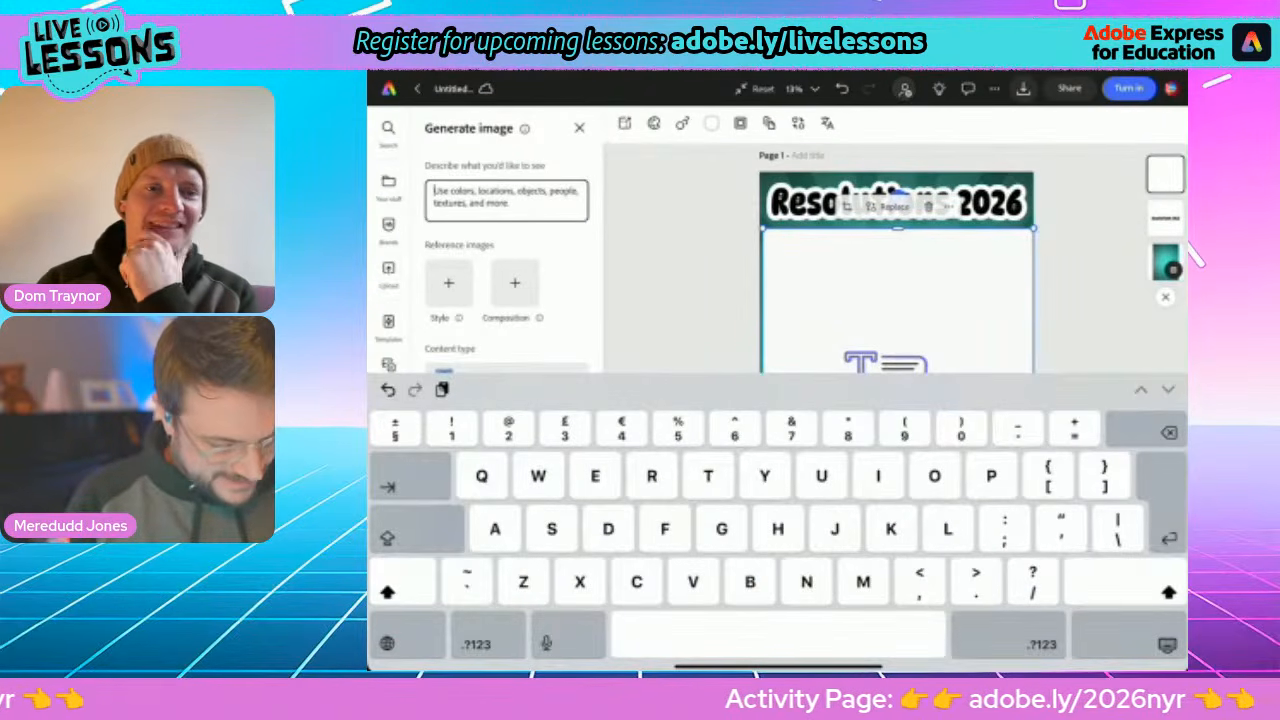
type("Full")
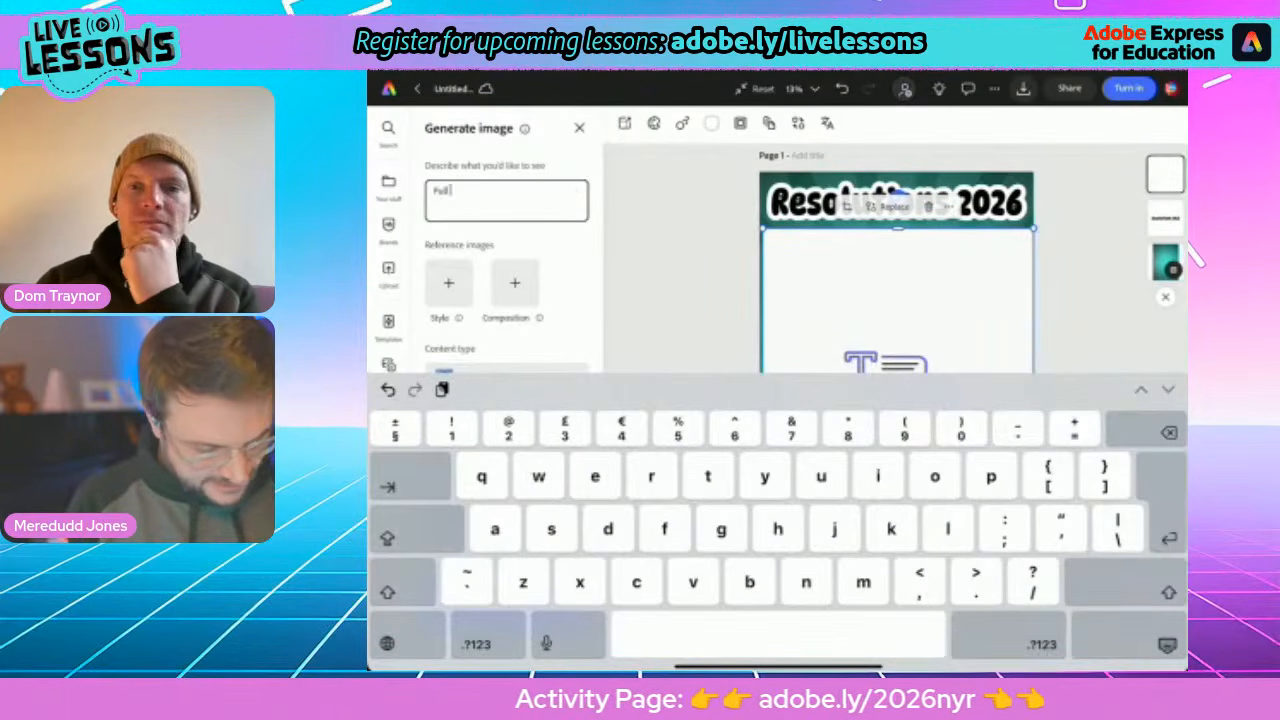
type(" length")
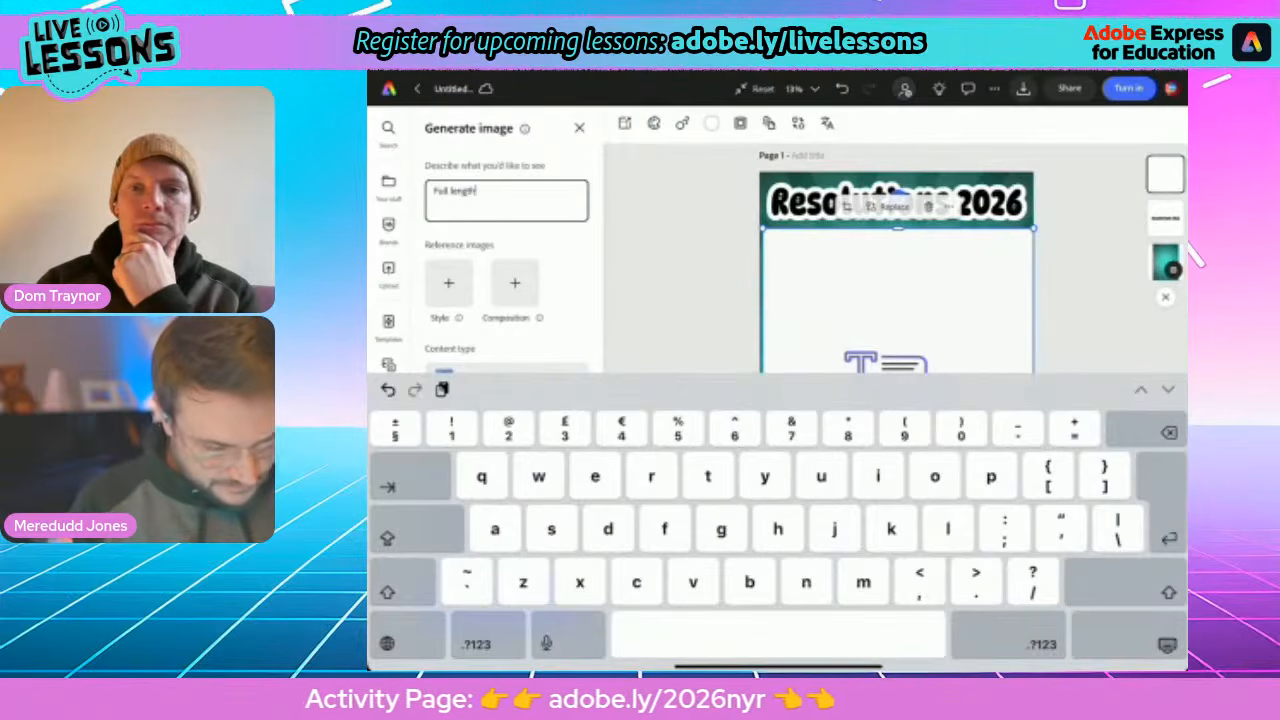
type(" image")
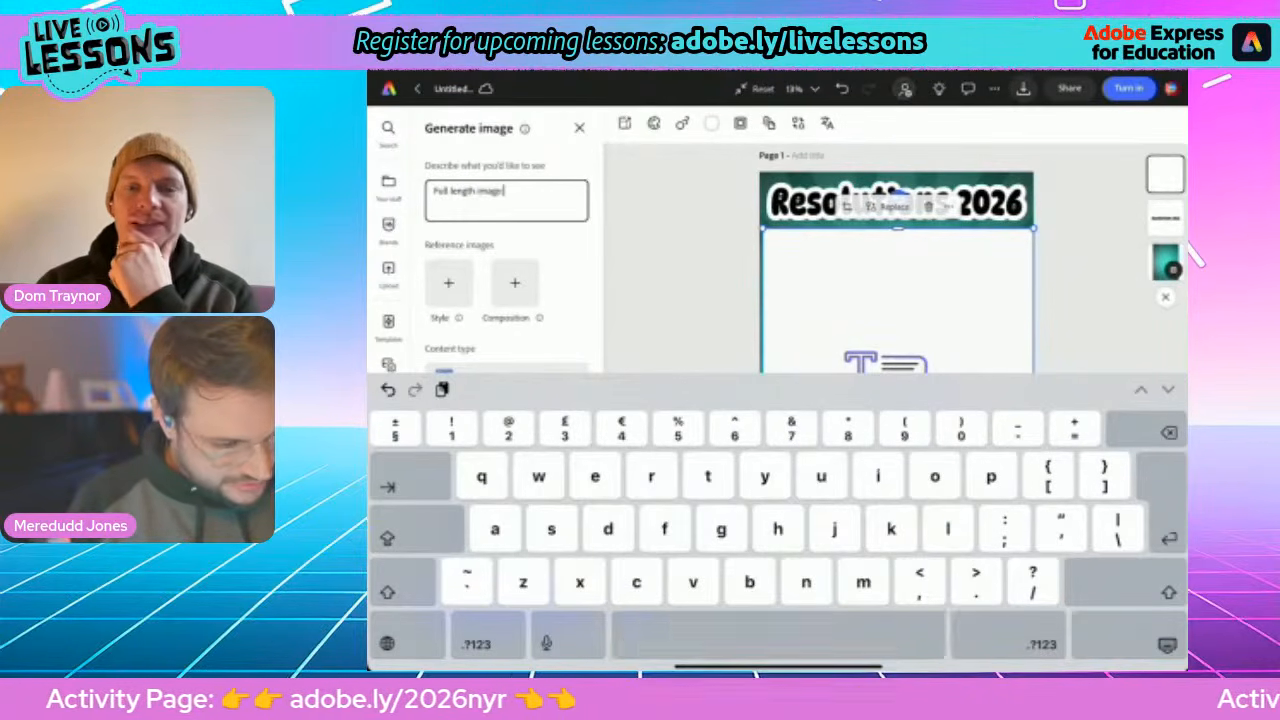
key("shift")
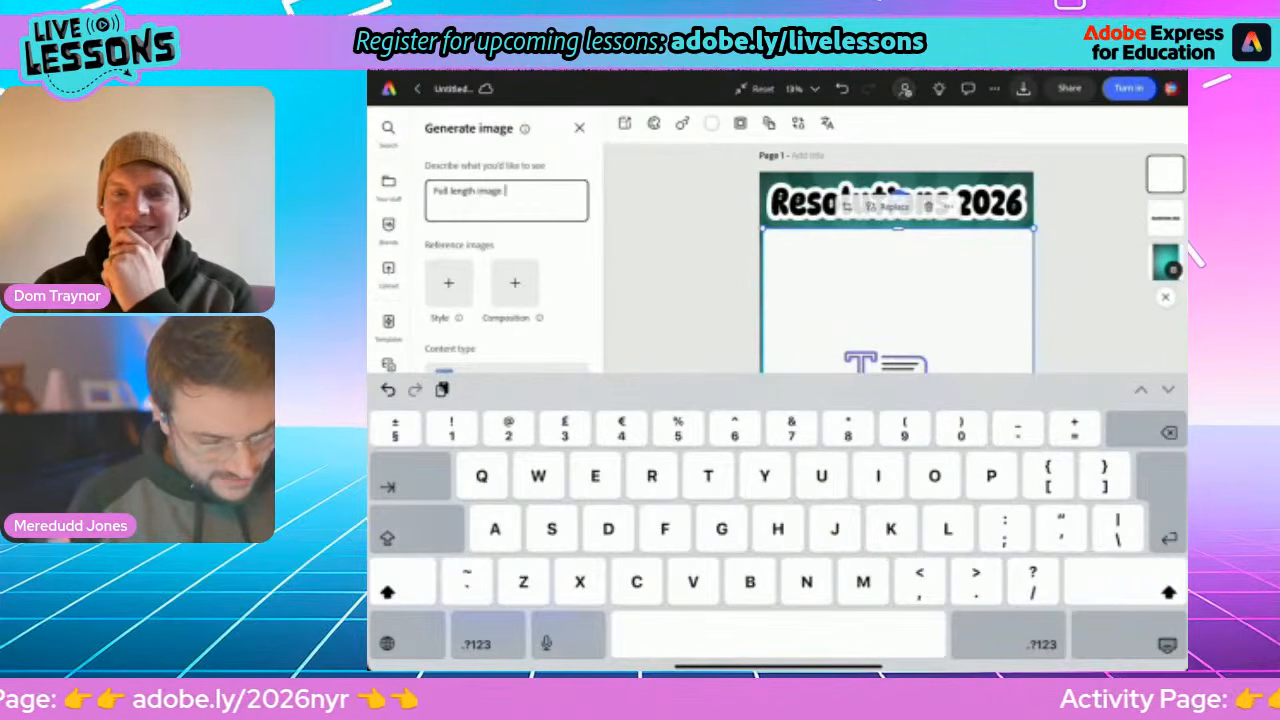
type("40")
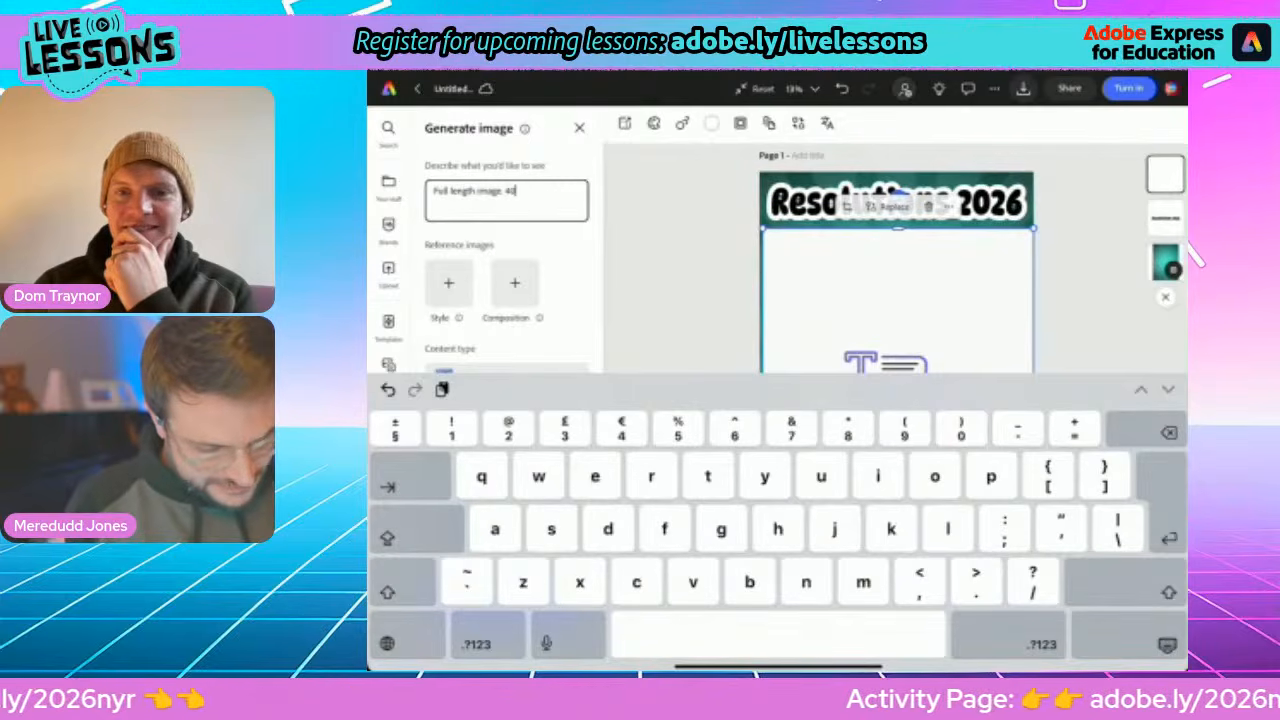
type(" year")
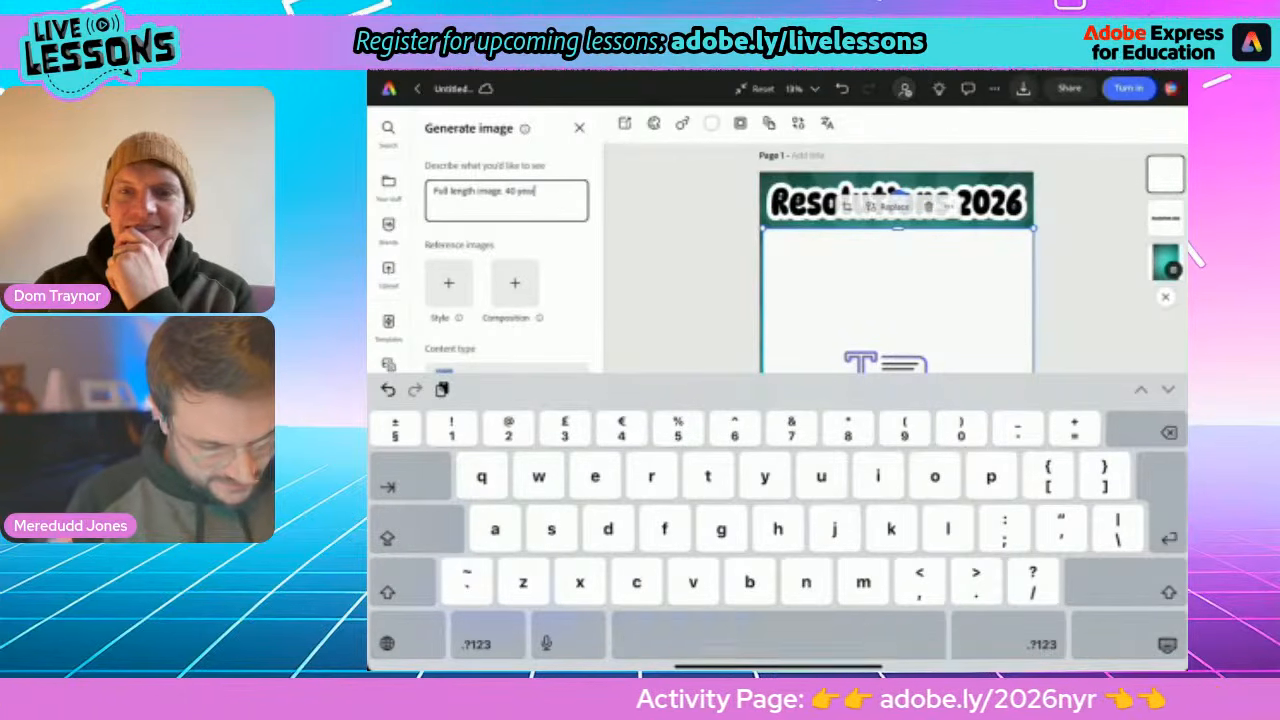
type(" old ma")
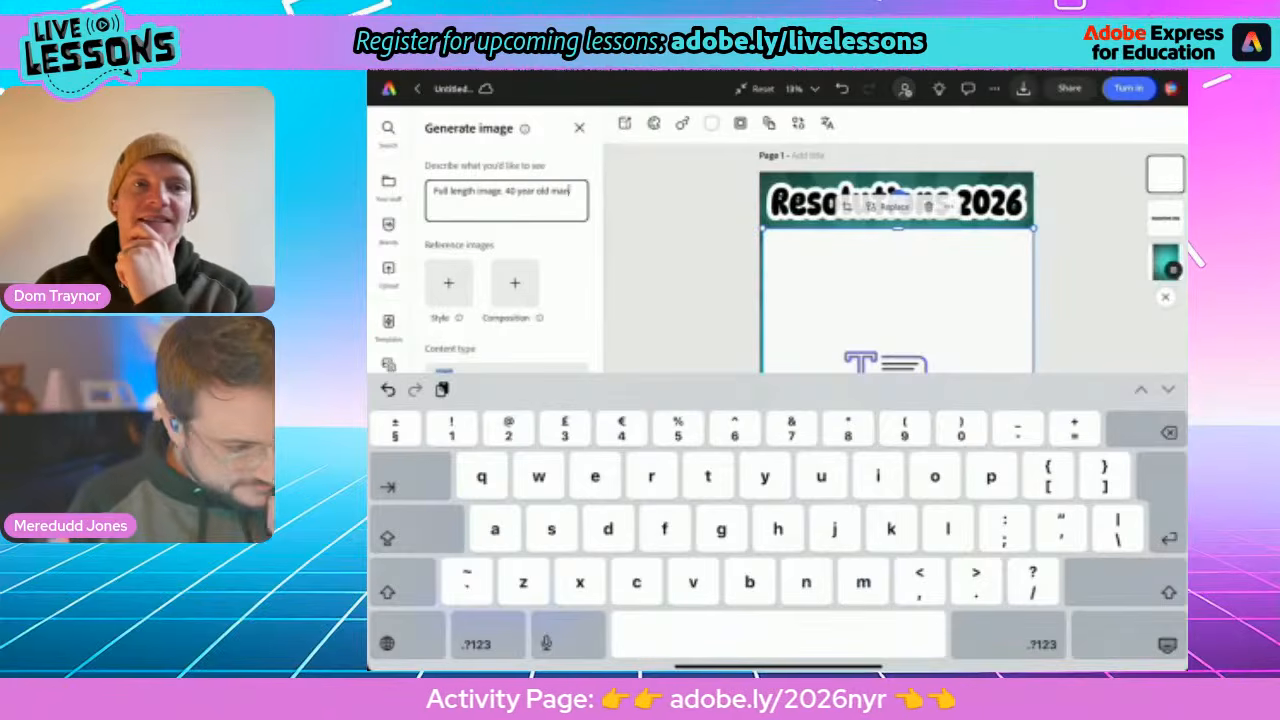
type("n.")
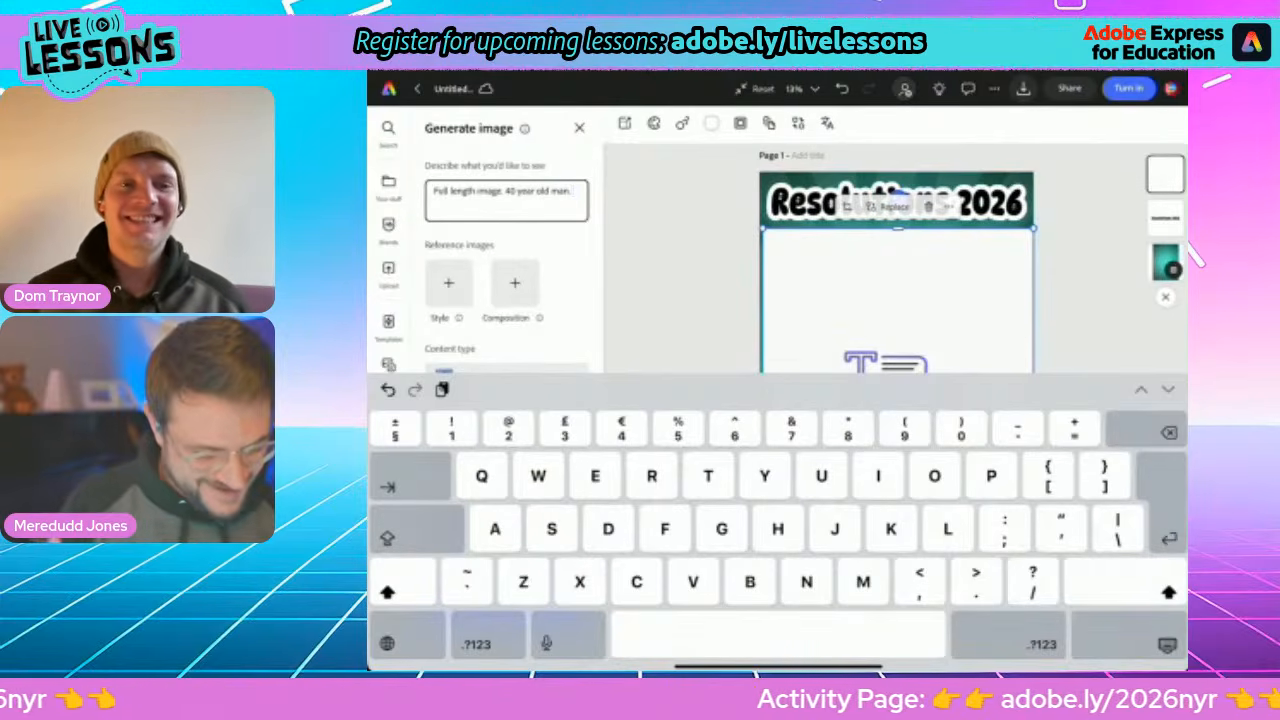
type("Bro")
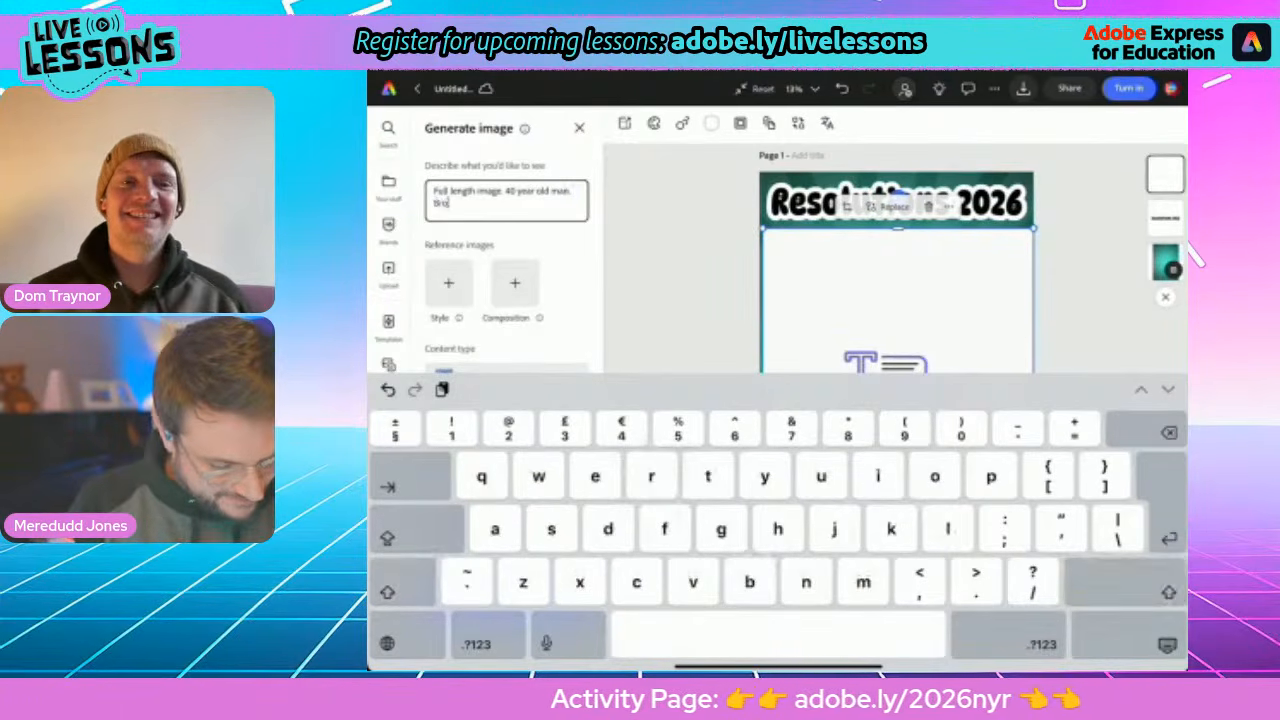
type("wn hair")
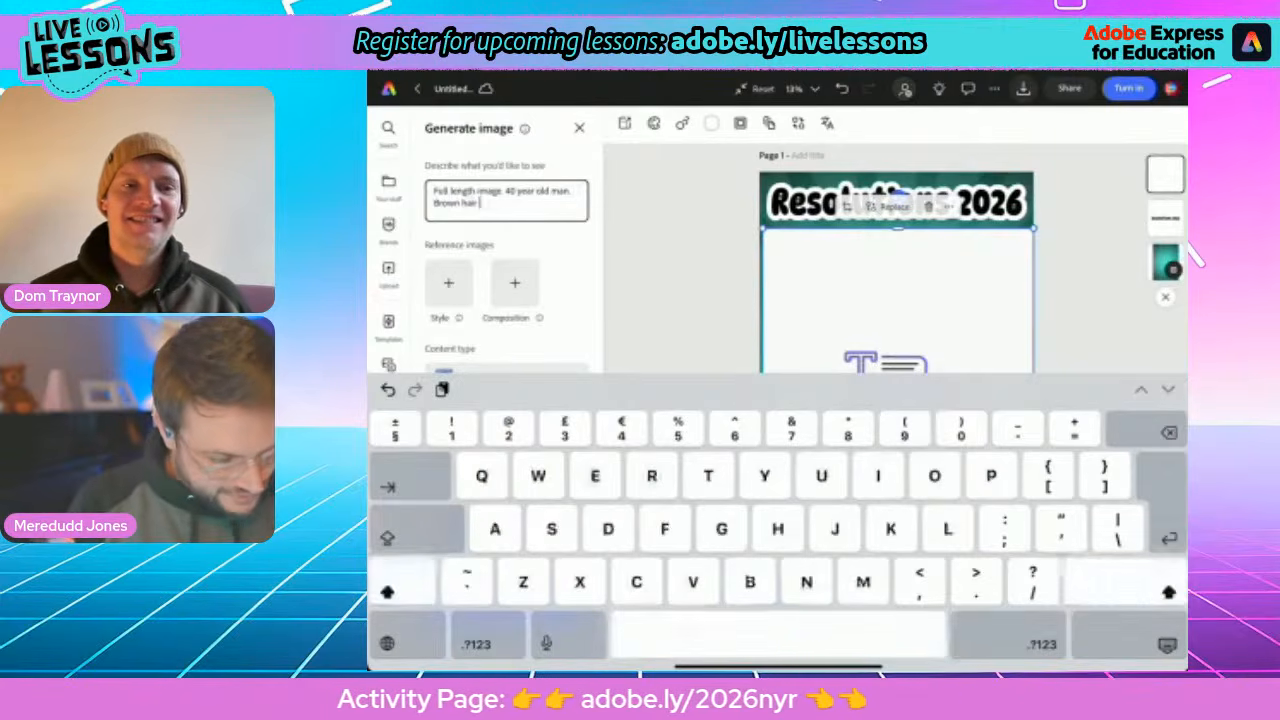
type(". Short beard.")
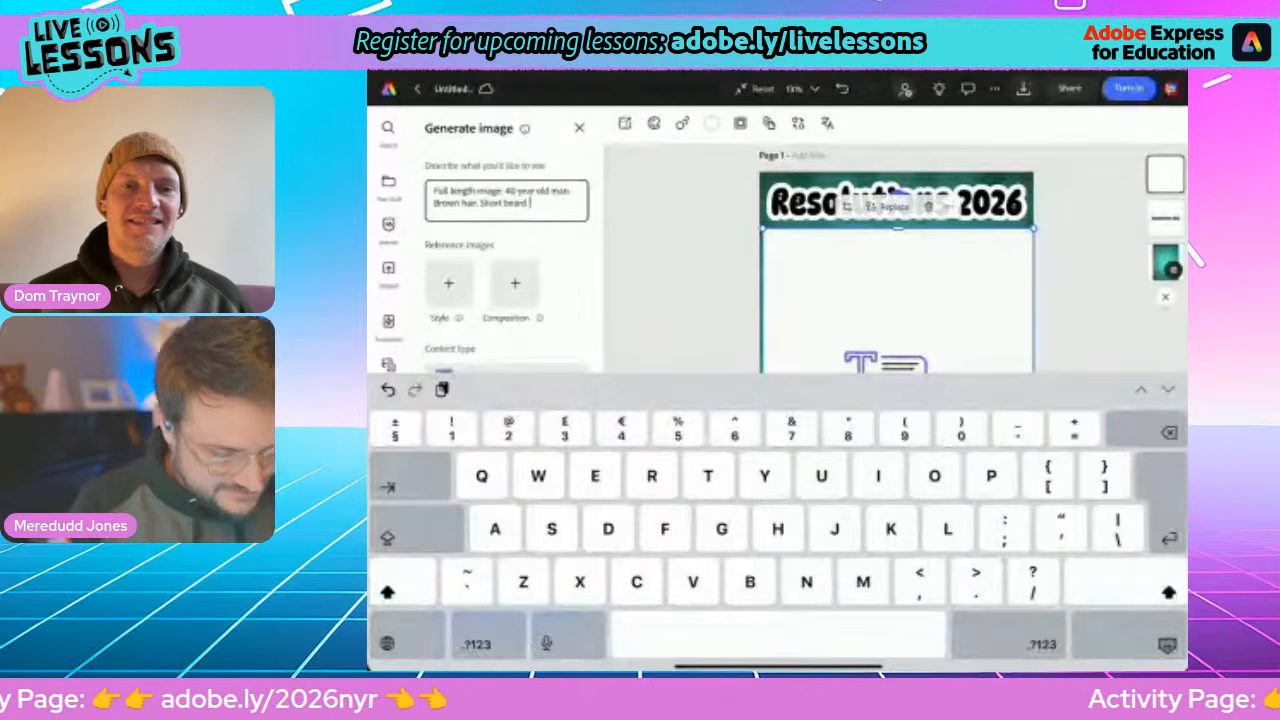
type(" Wea")
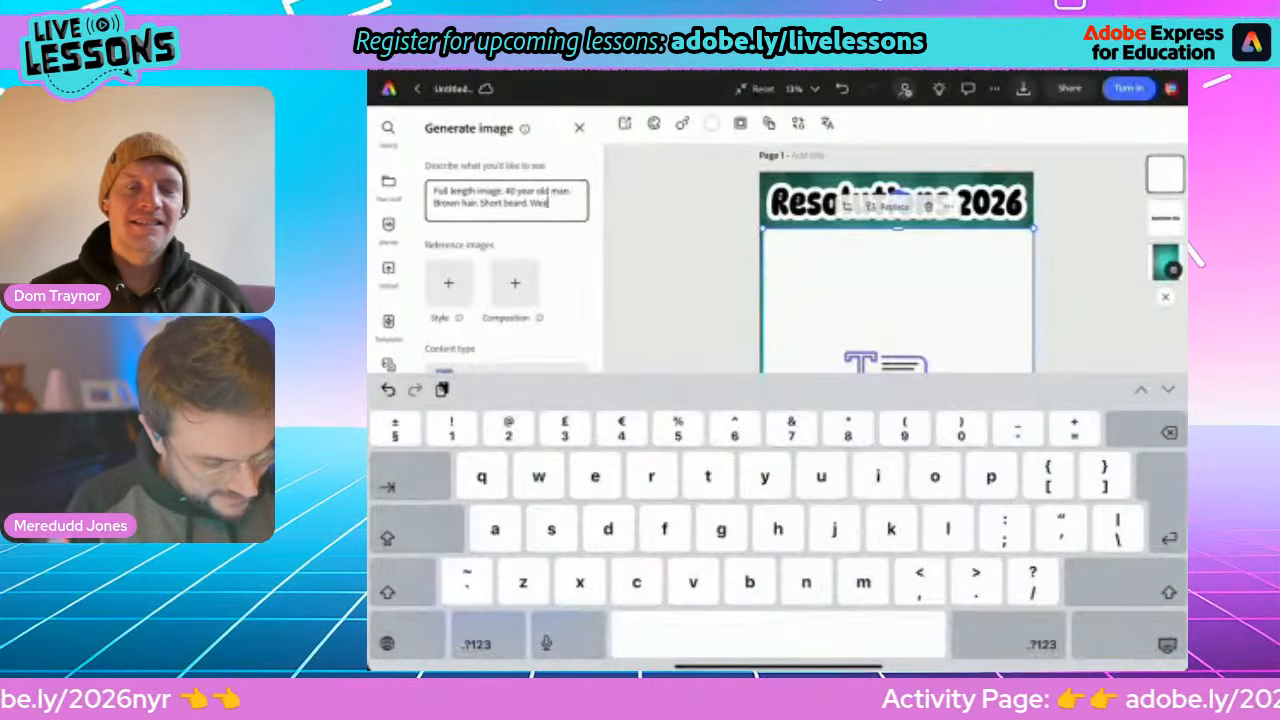
type("ring g")
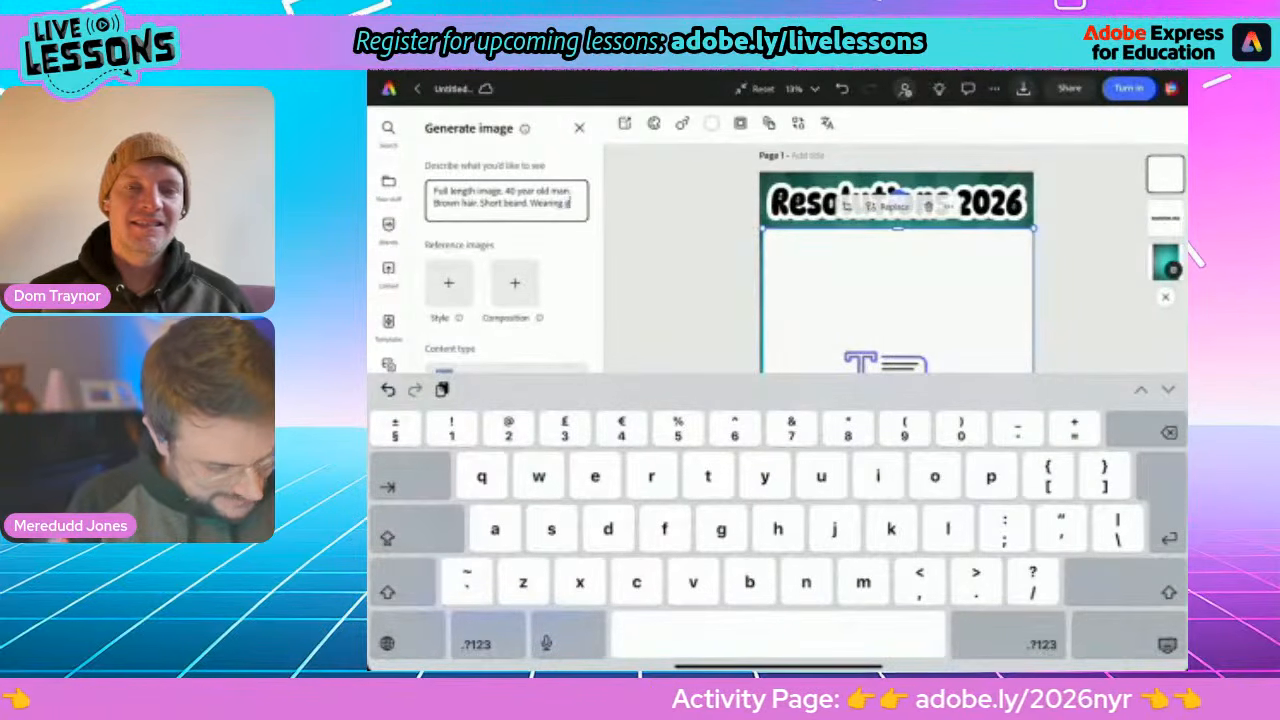
type("lasses. ")
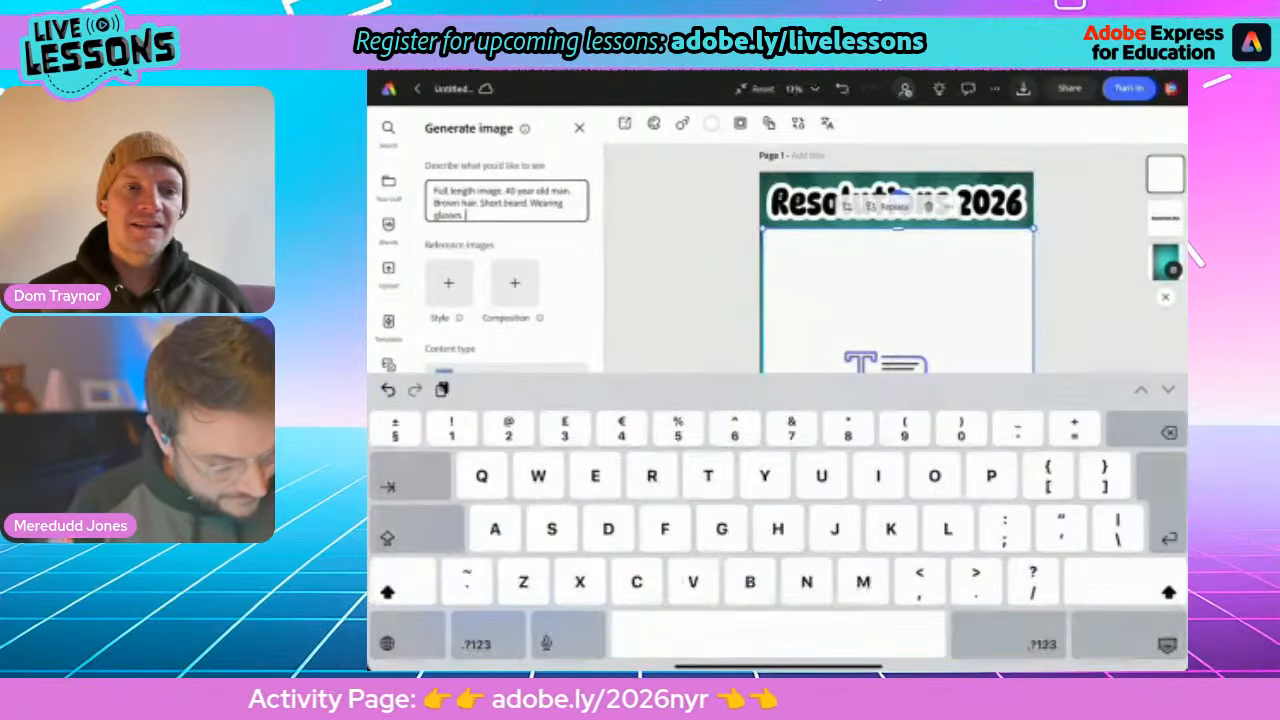
type("Grey and b")
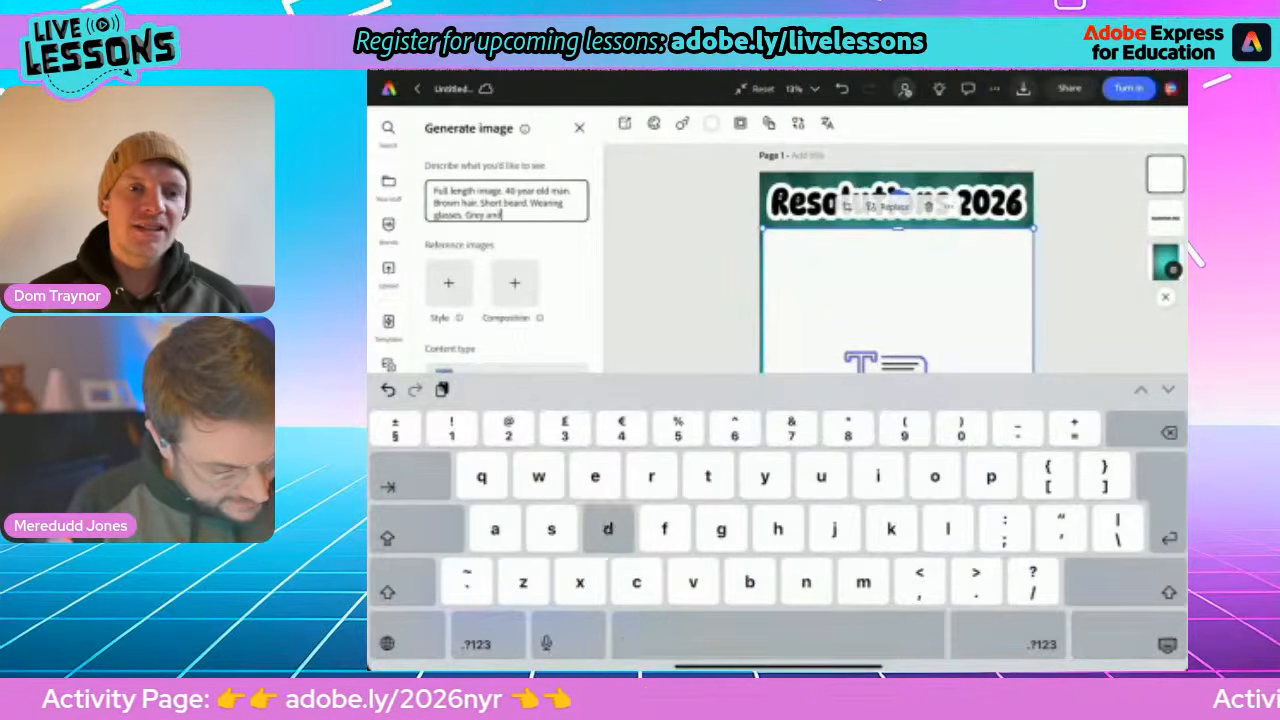
type("lack h")
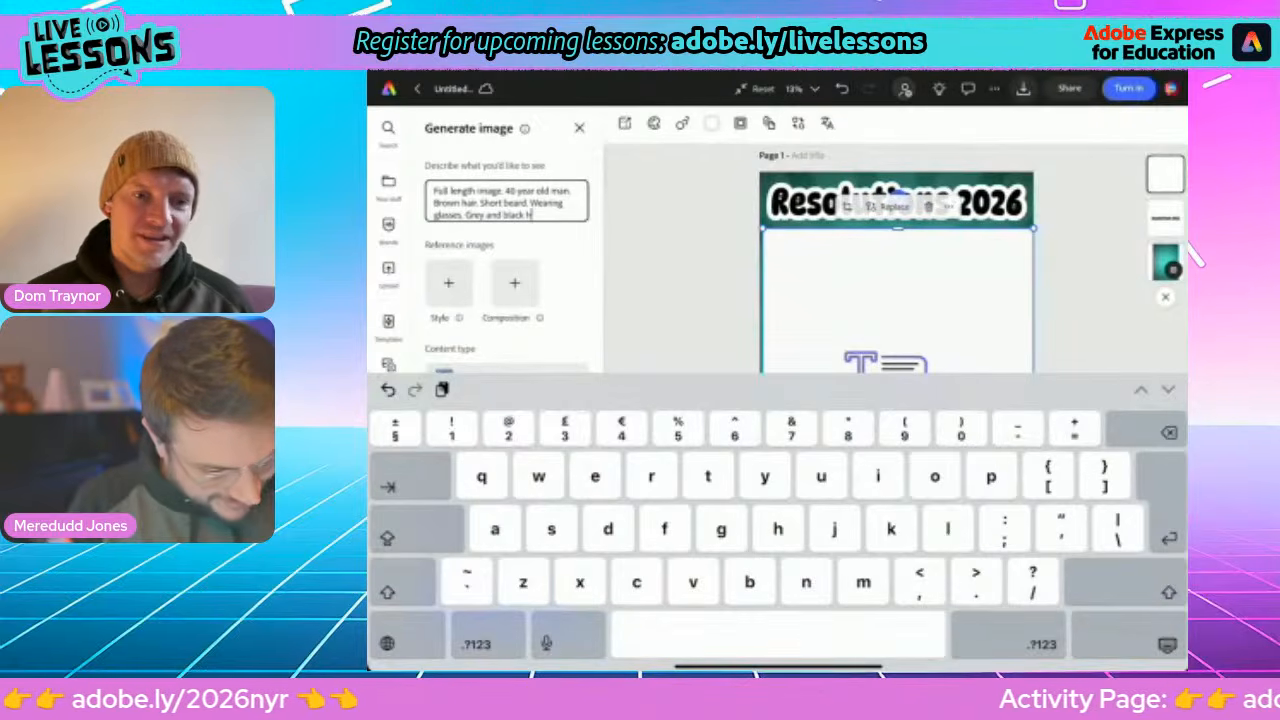
type("oodie")
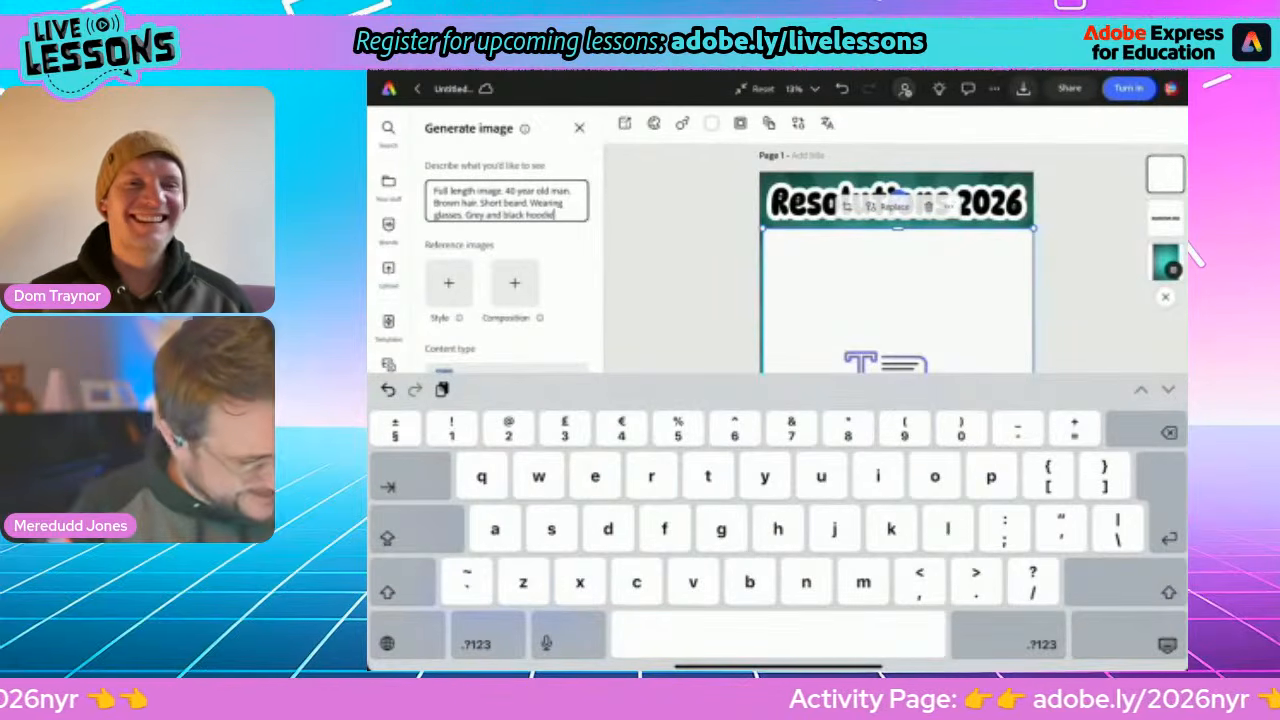
type(".")
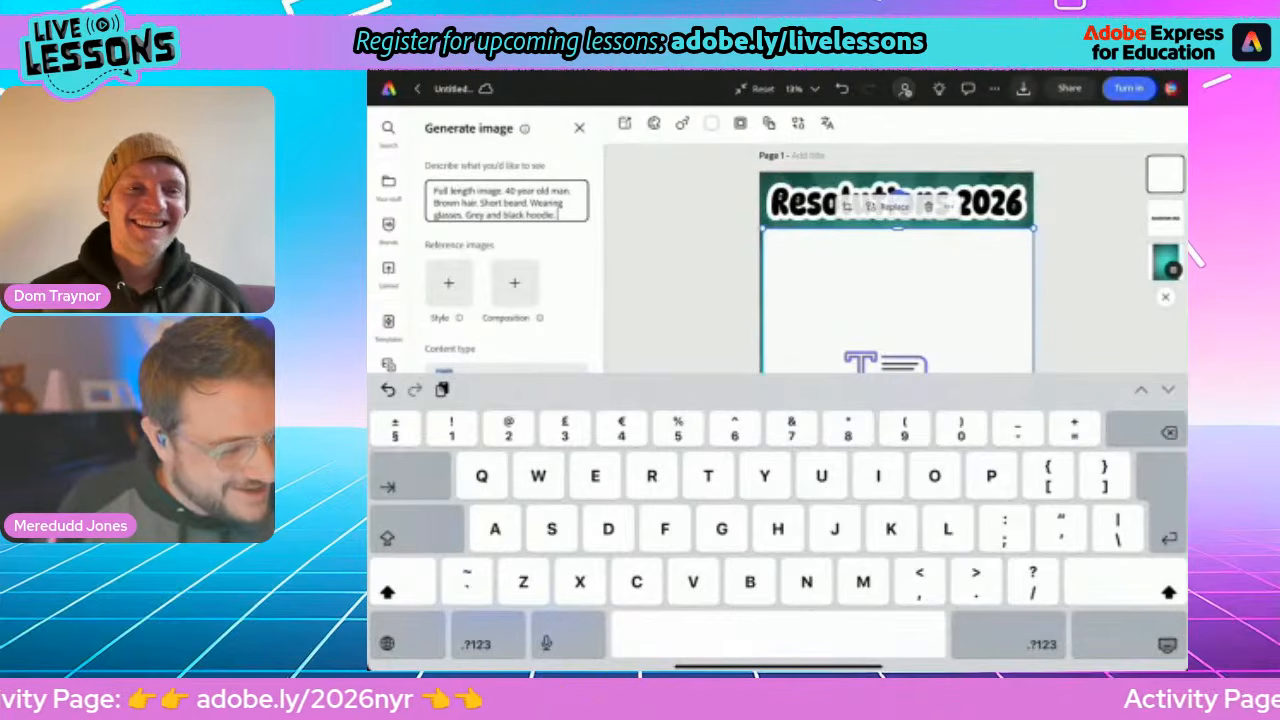
type("Smiling")
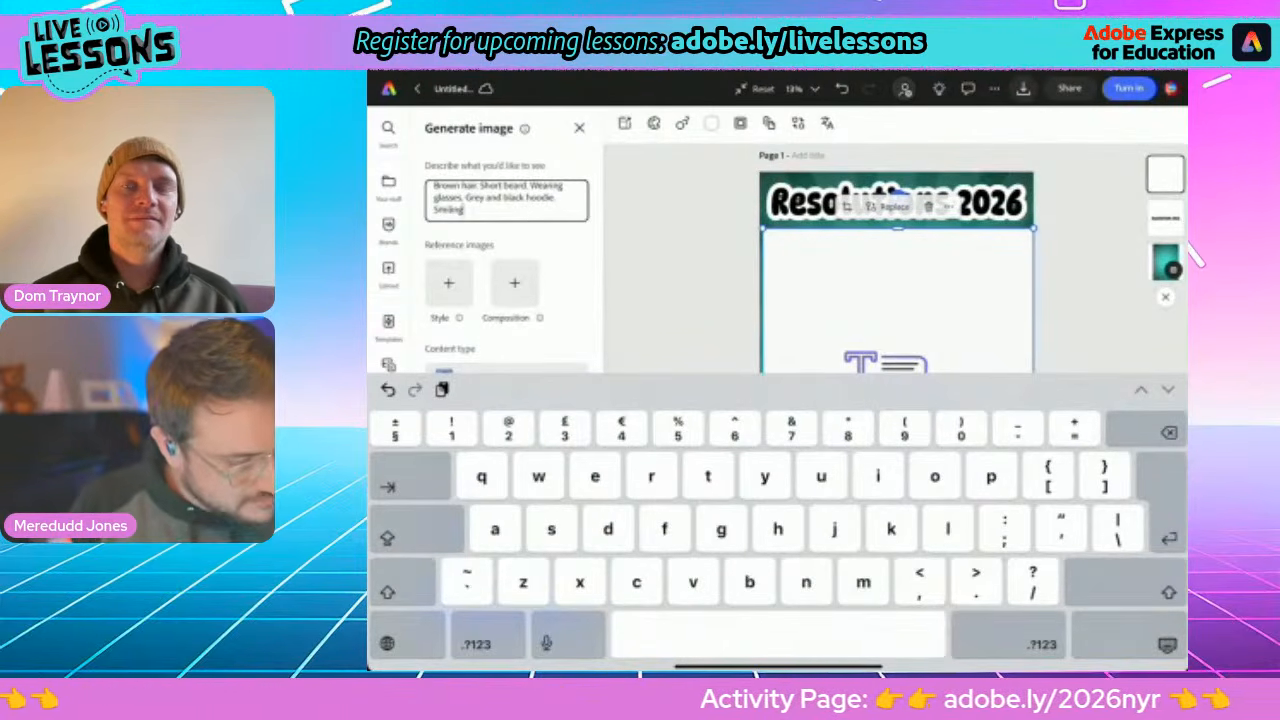
type(".")
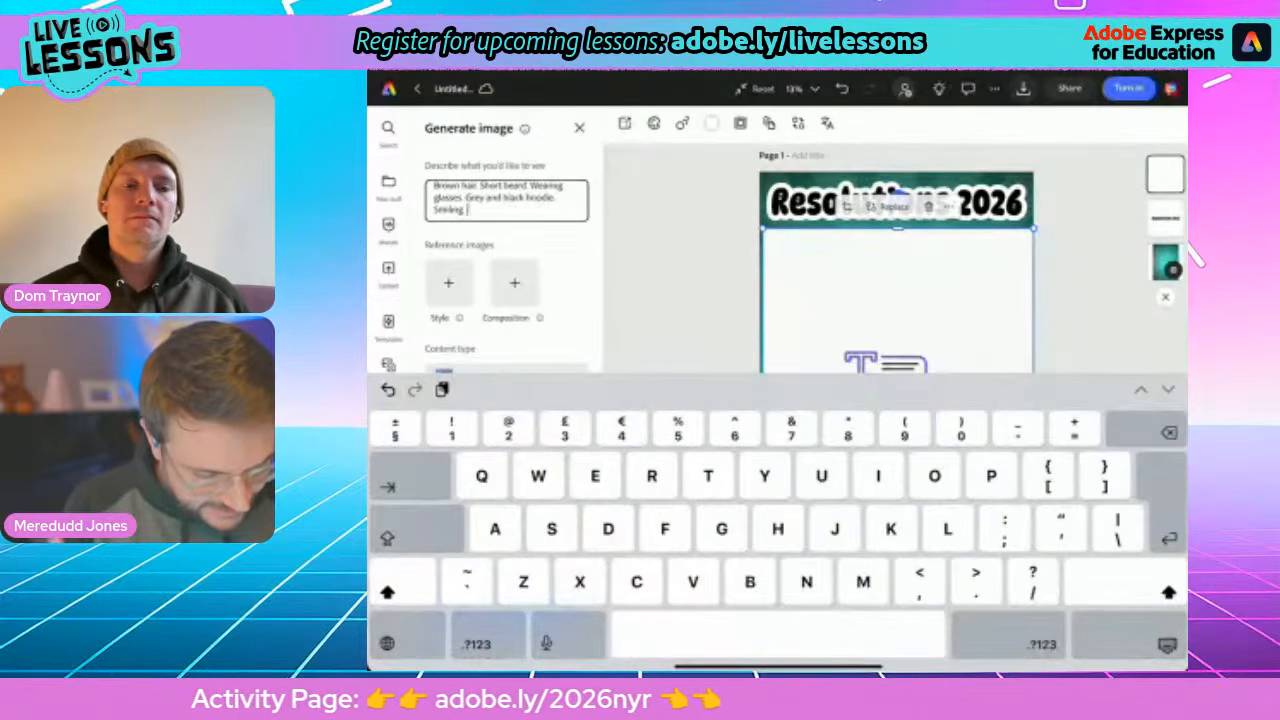
type("Anime")
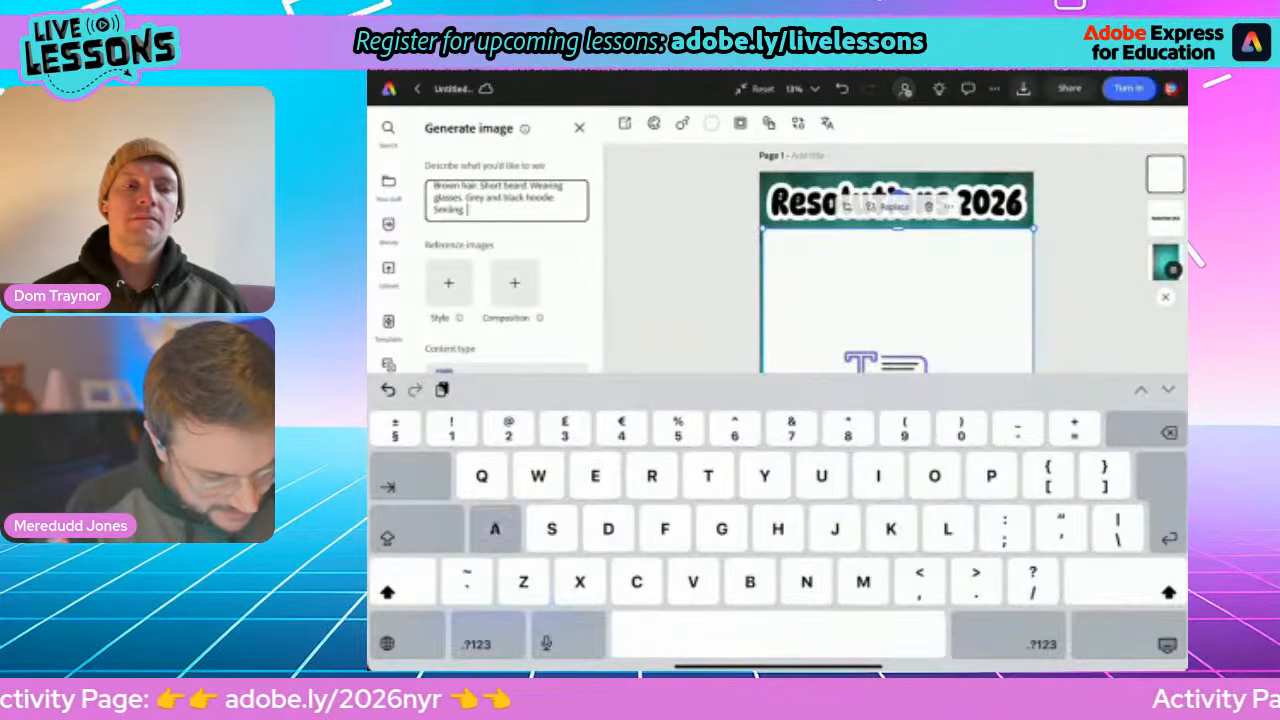
type(" car")
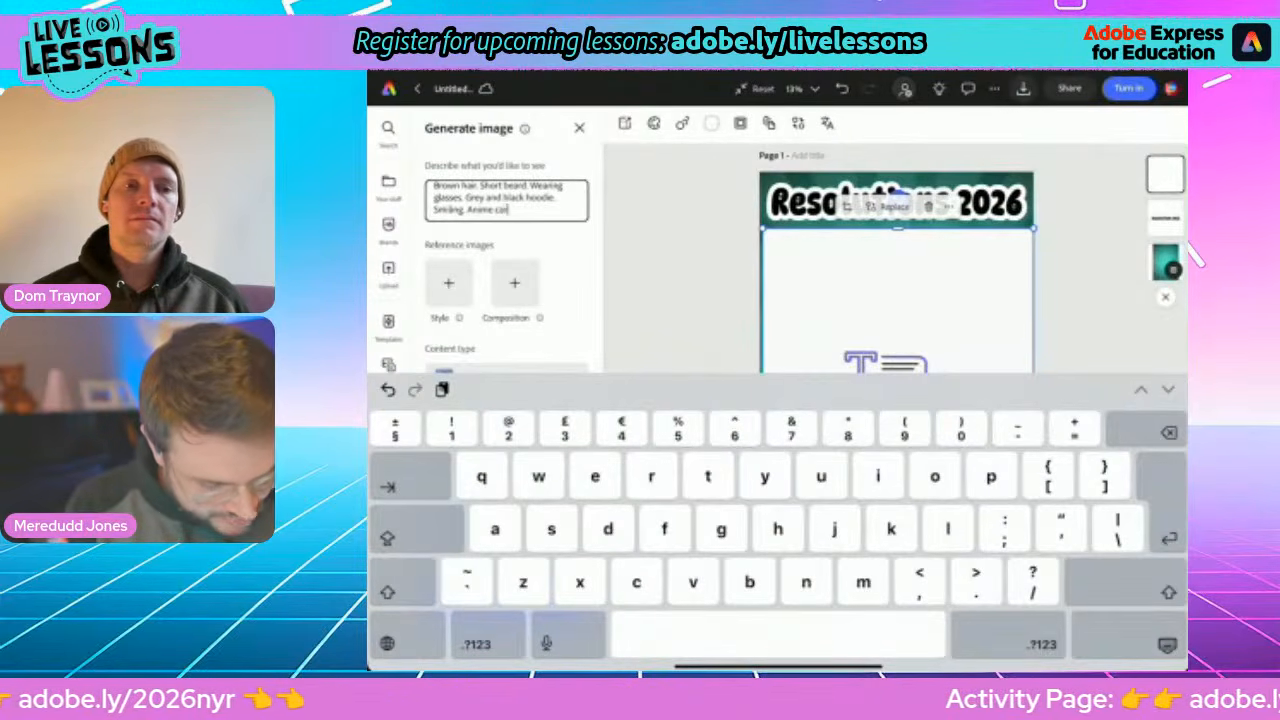
type("toon sty")
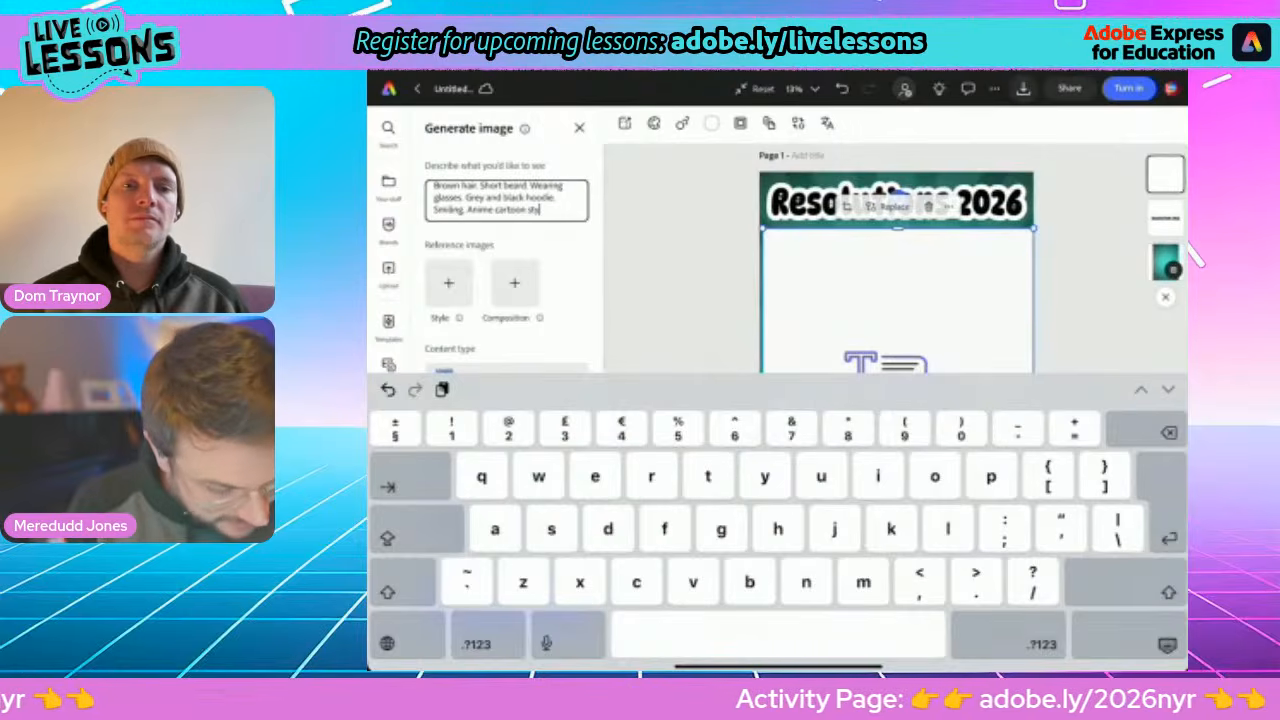
type("le.")
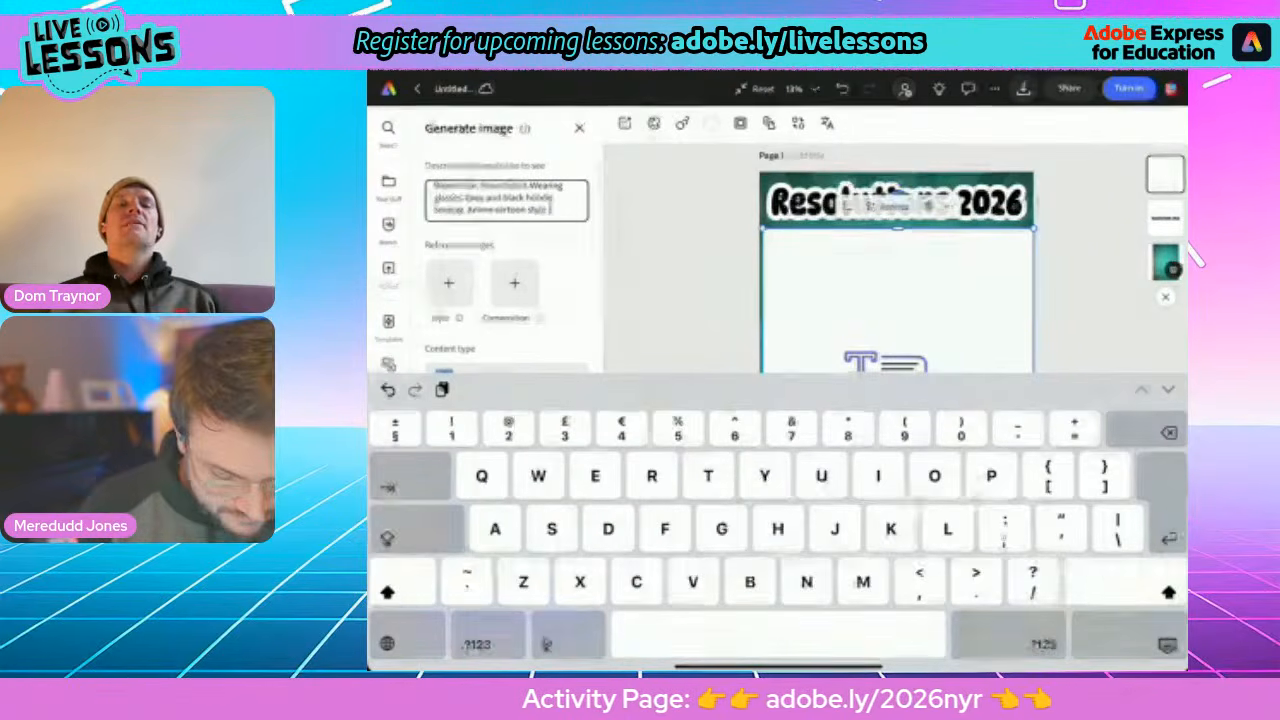
Generate the image and choose the full-length variant of the bearded cartoon man in a grey hoodie with black sleeves
left_click(1167, 645)
left_click(506, 605)
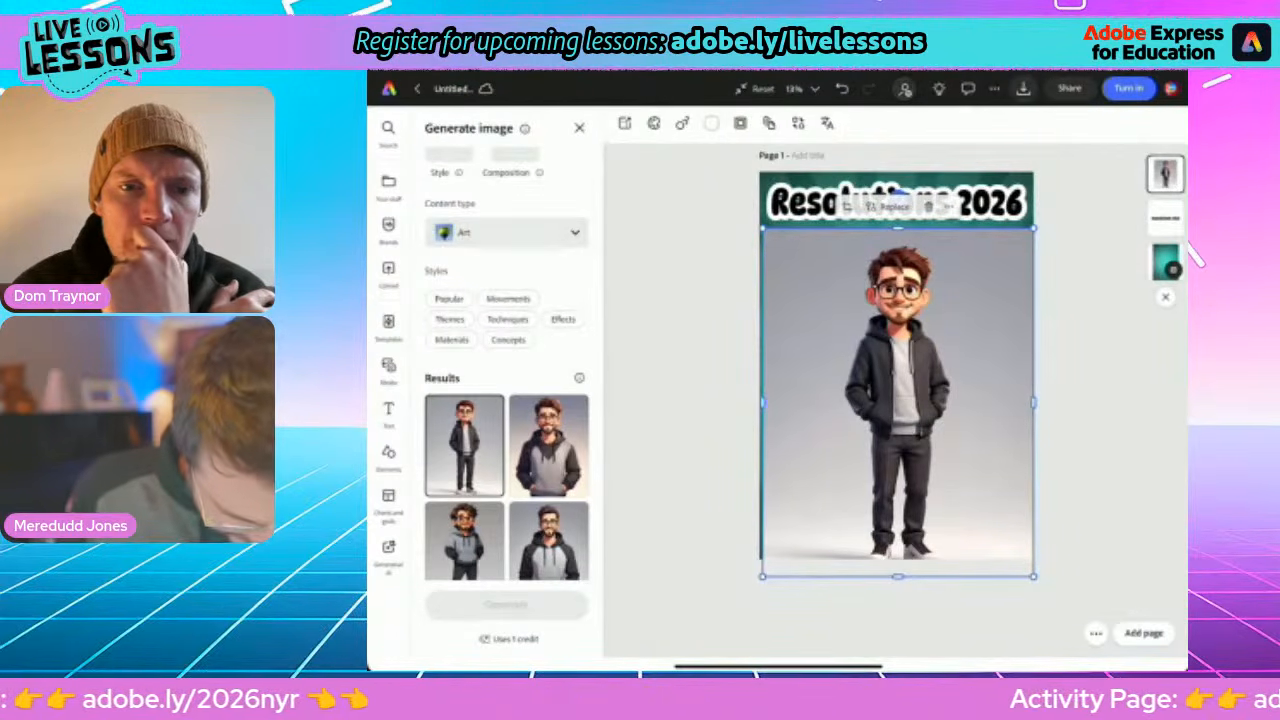
left_click(464, 545)
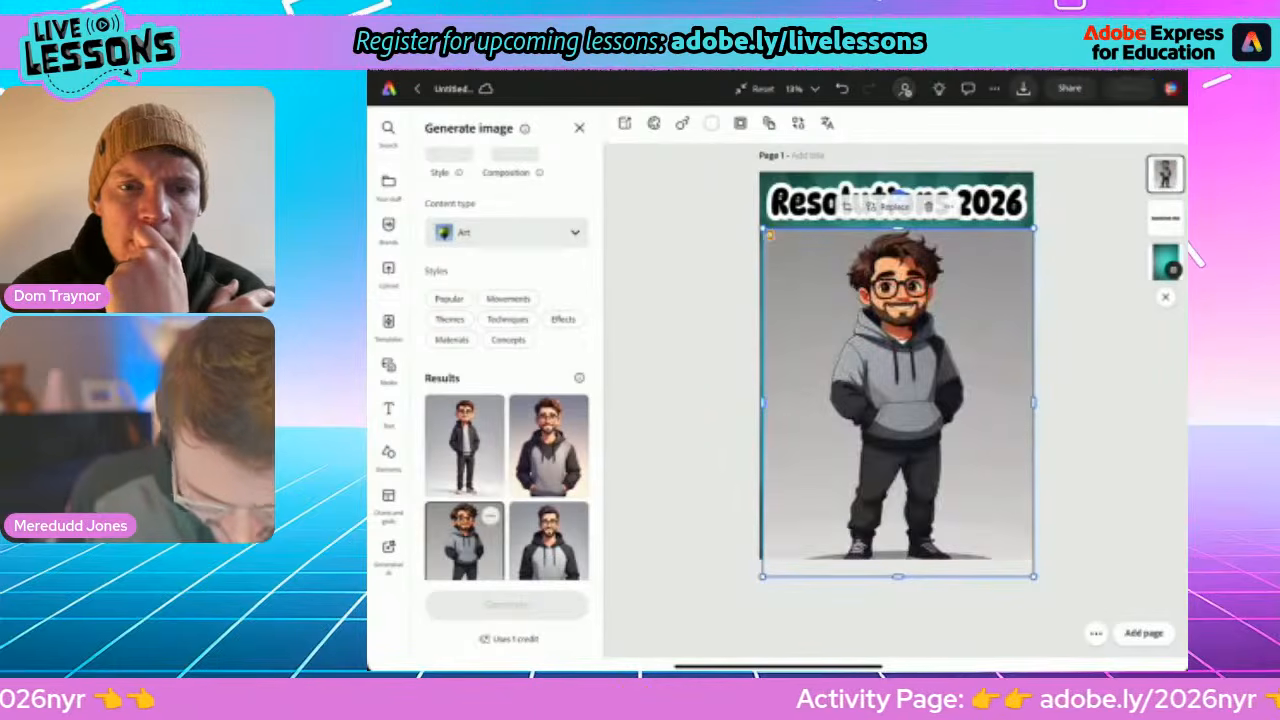
Choose the generated waist-up variant of the bearded man with the grey-fronted hoodie, and remove the image's background
left_click(549, 540)
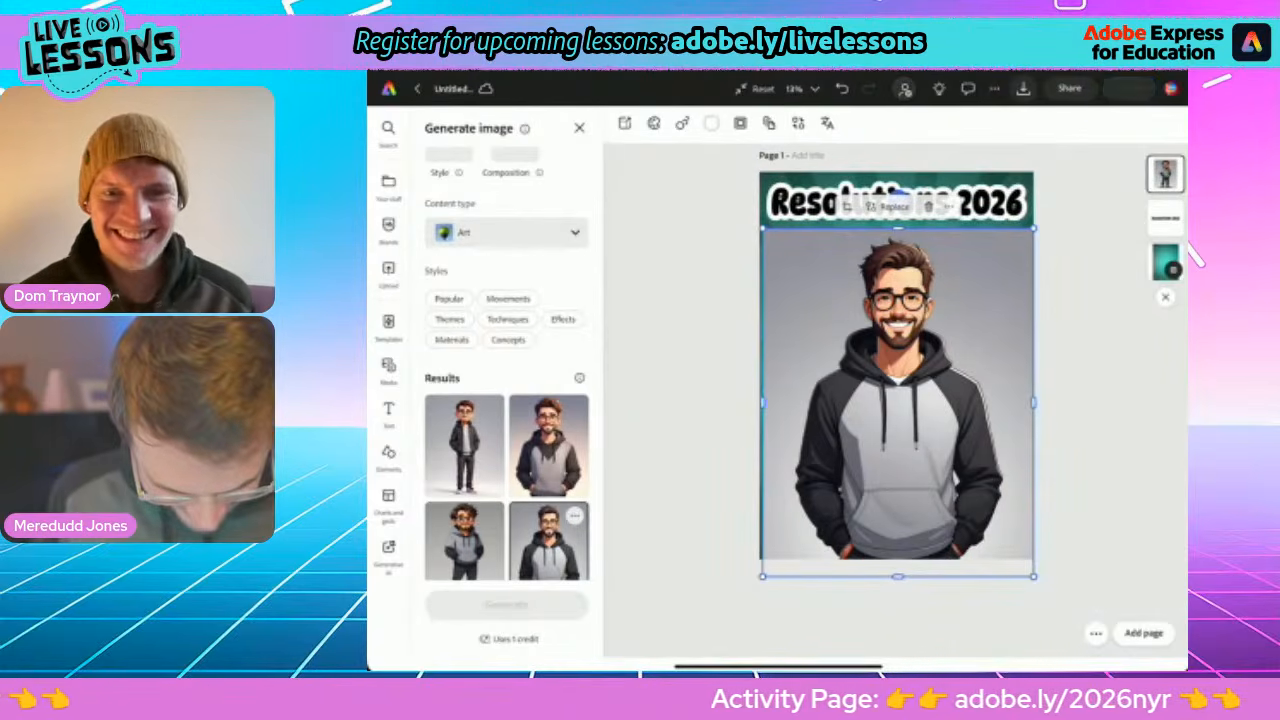
left_click(548, 445)
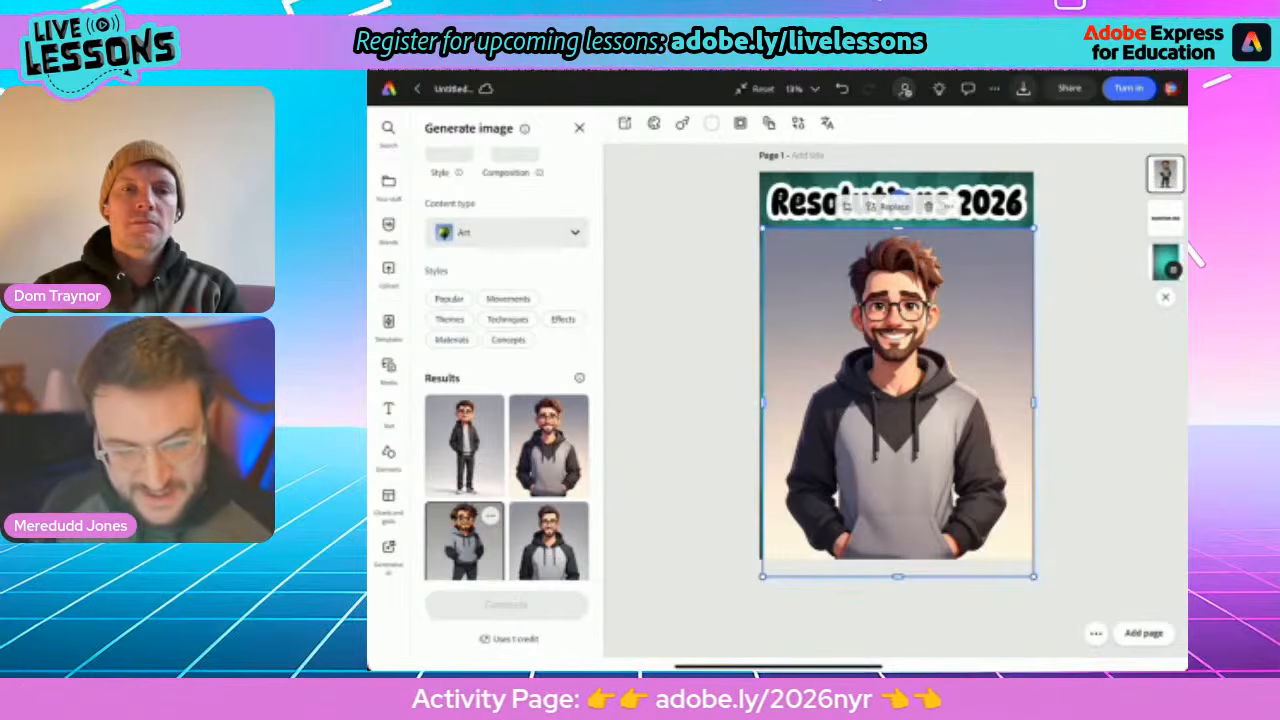
left_click(579, 128)
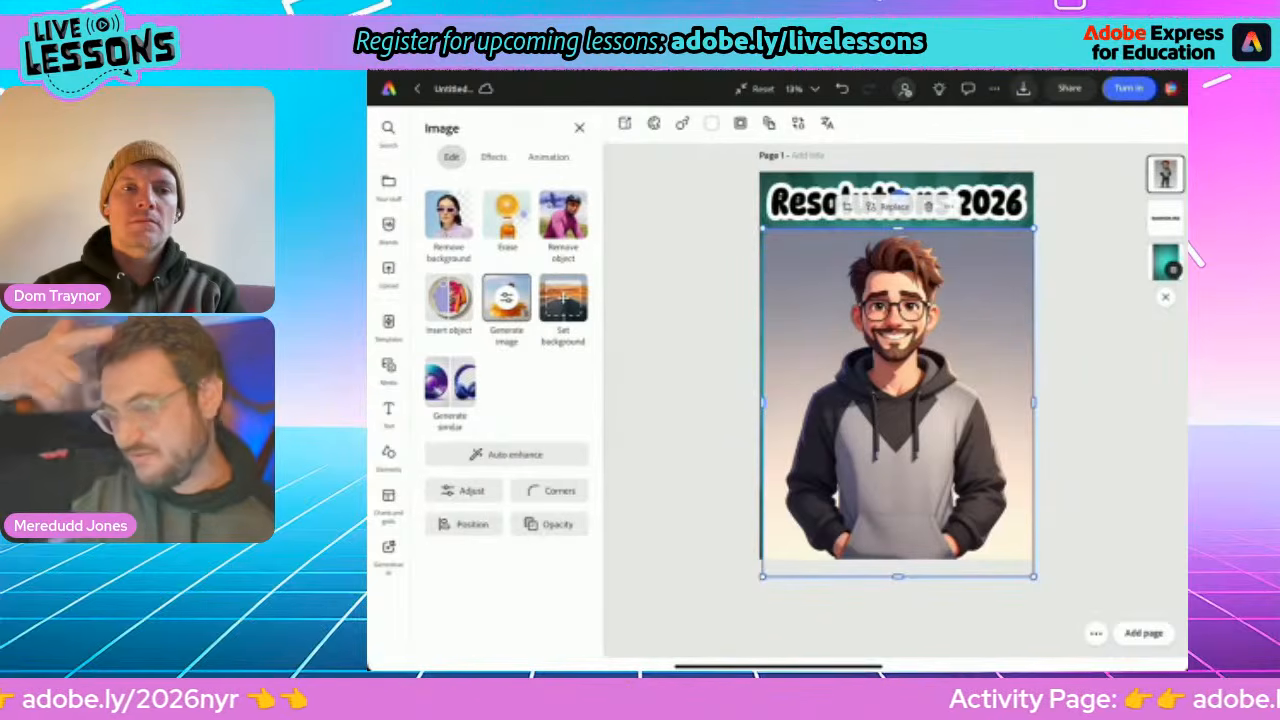
left_click(449, 216)
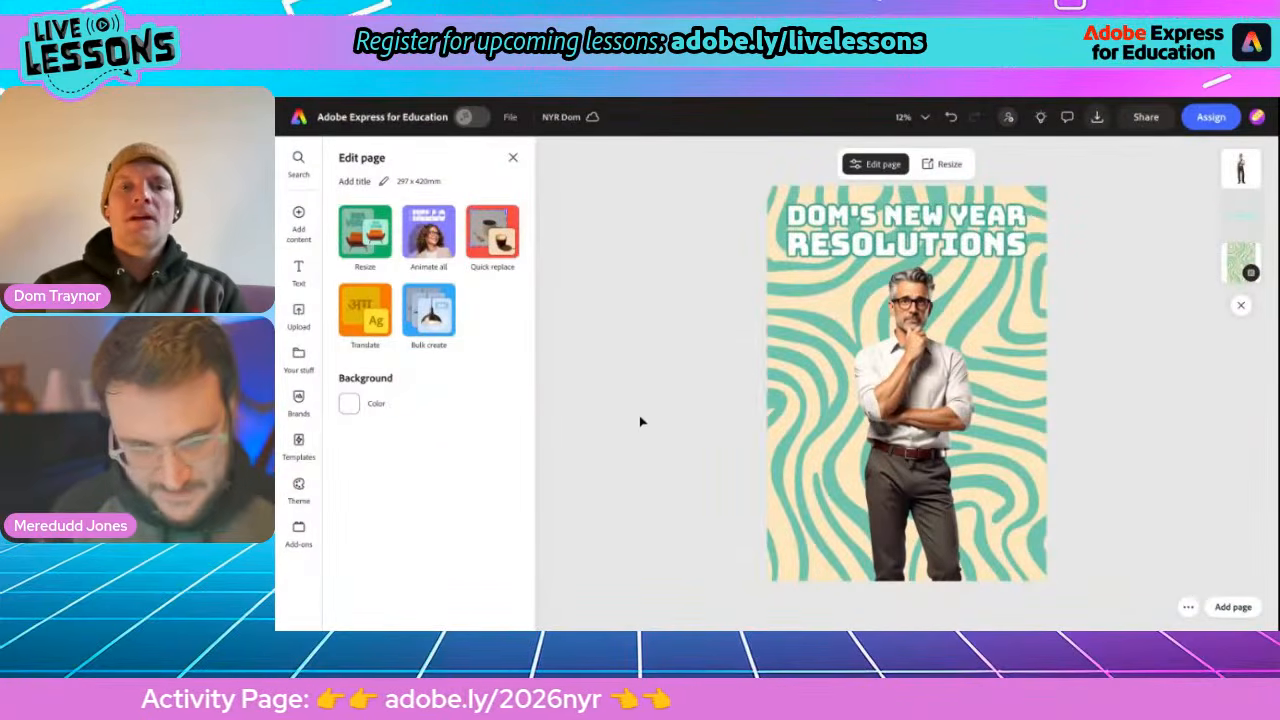
Search the design elements for "speech bubble" on the teal-and-cream swirl poster, showing icons first and switching to shapes
left_click(300, 214)
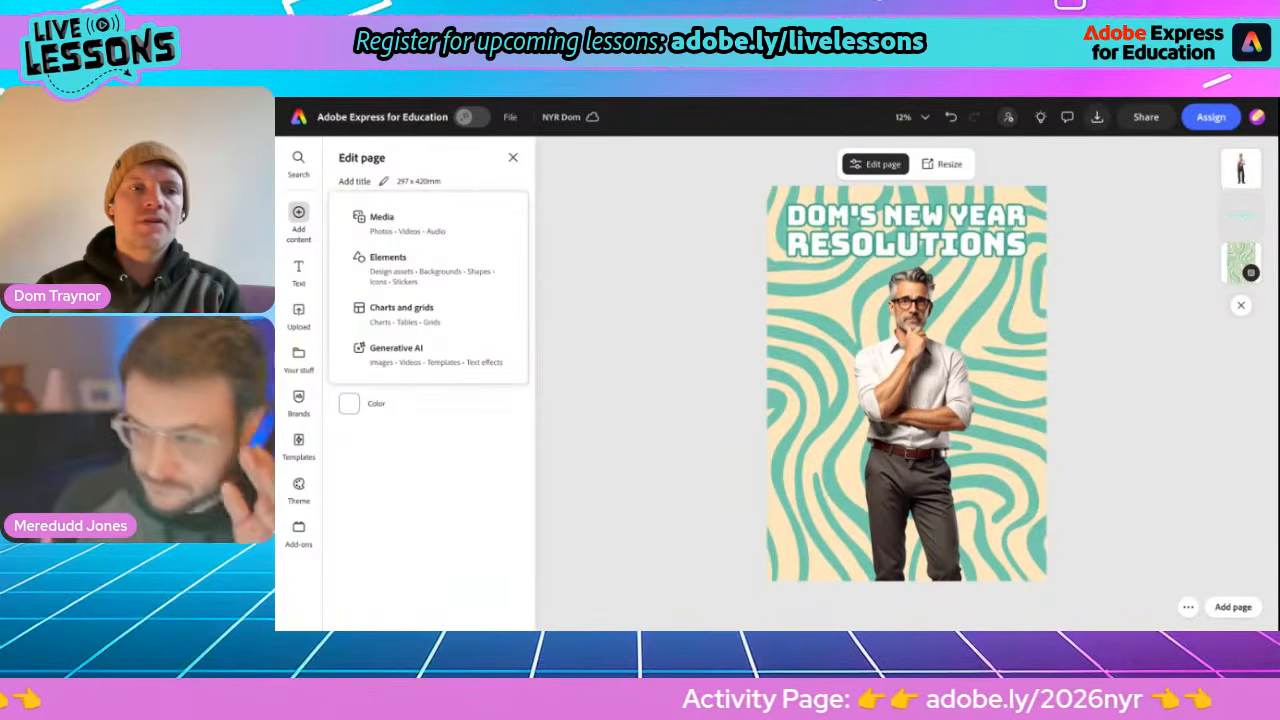
left_click(400, 270)
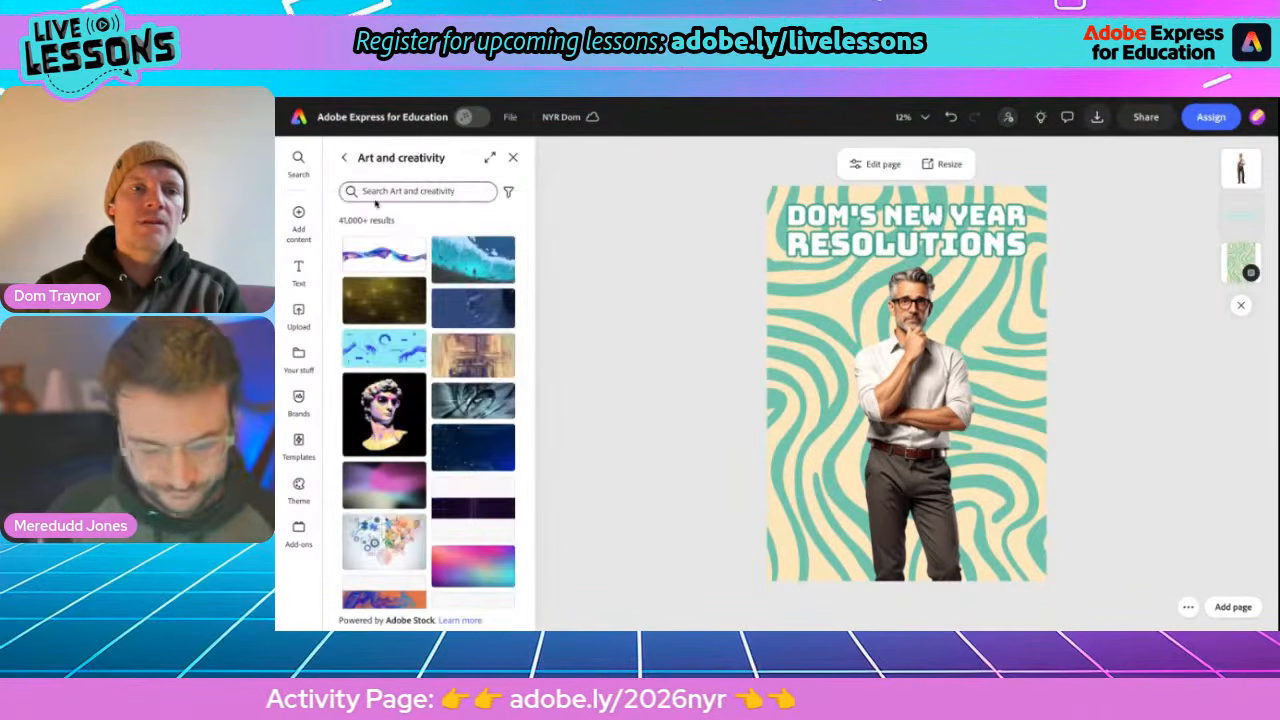
left_click(345, 162)
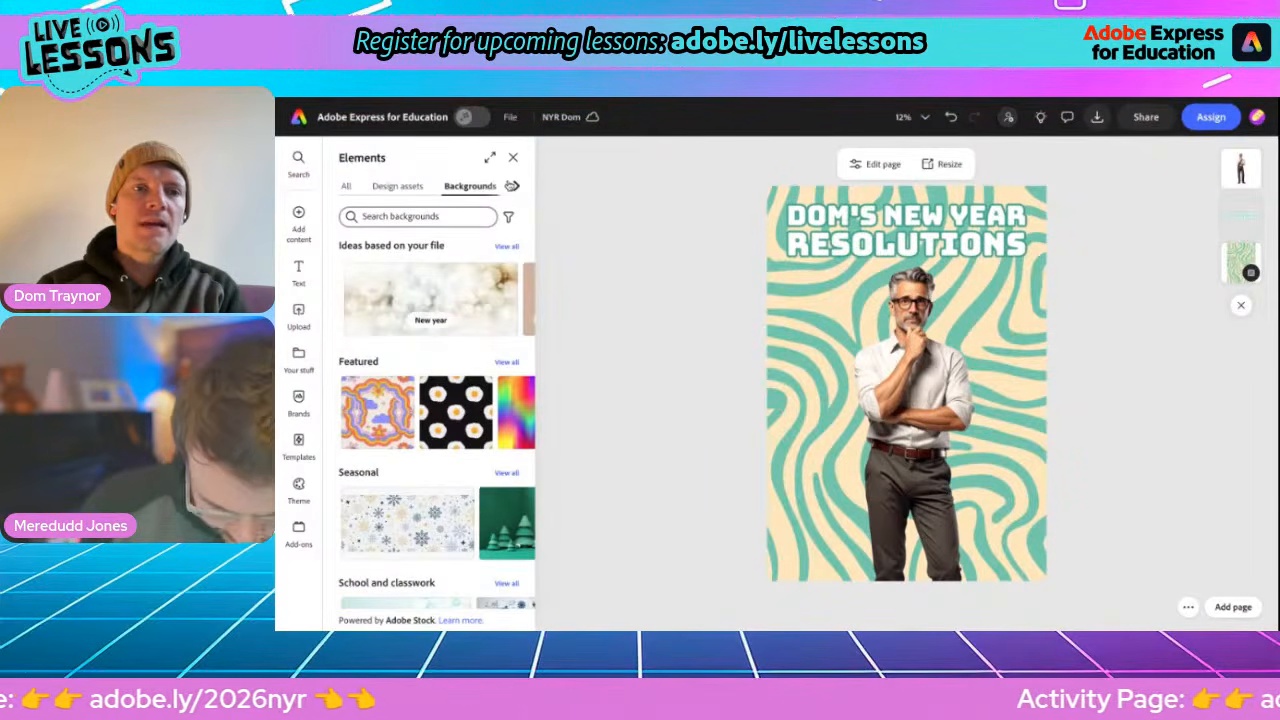
left_click(516, 187)
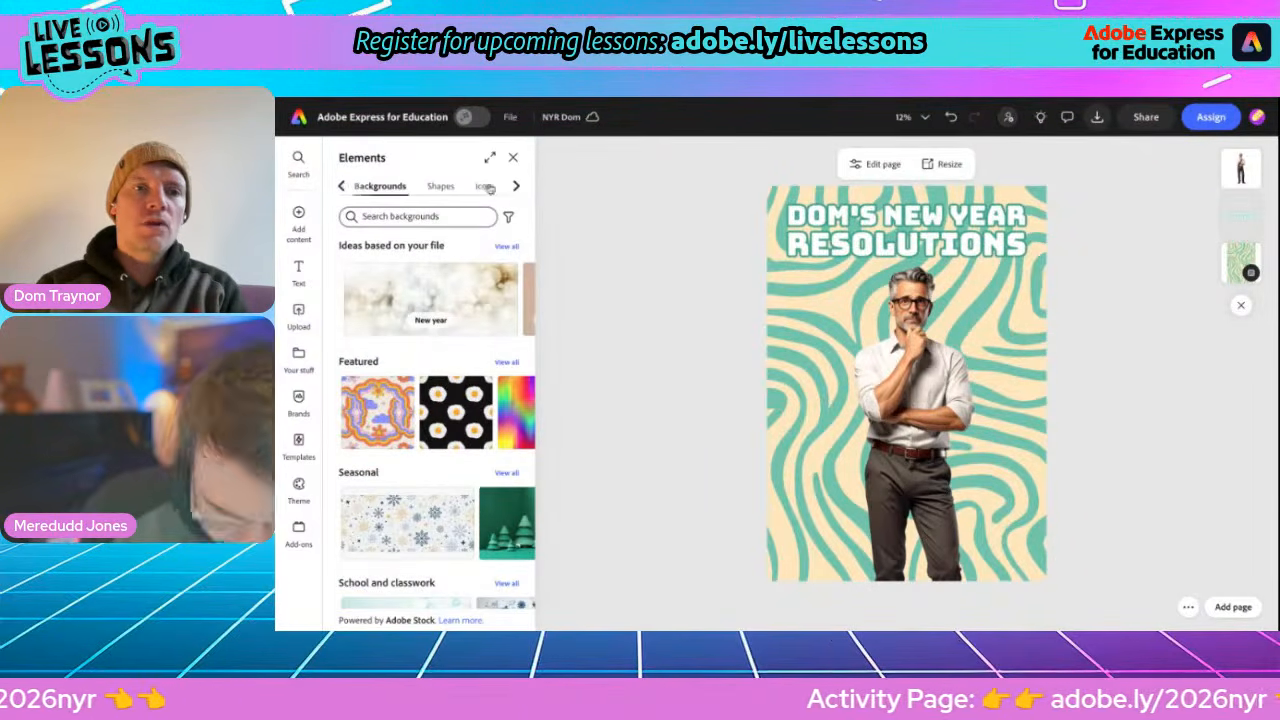
left_click(484, 187)
left_click(418, 216)
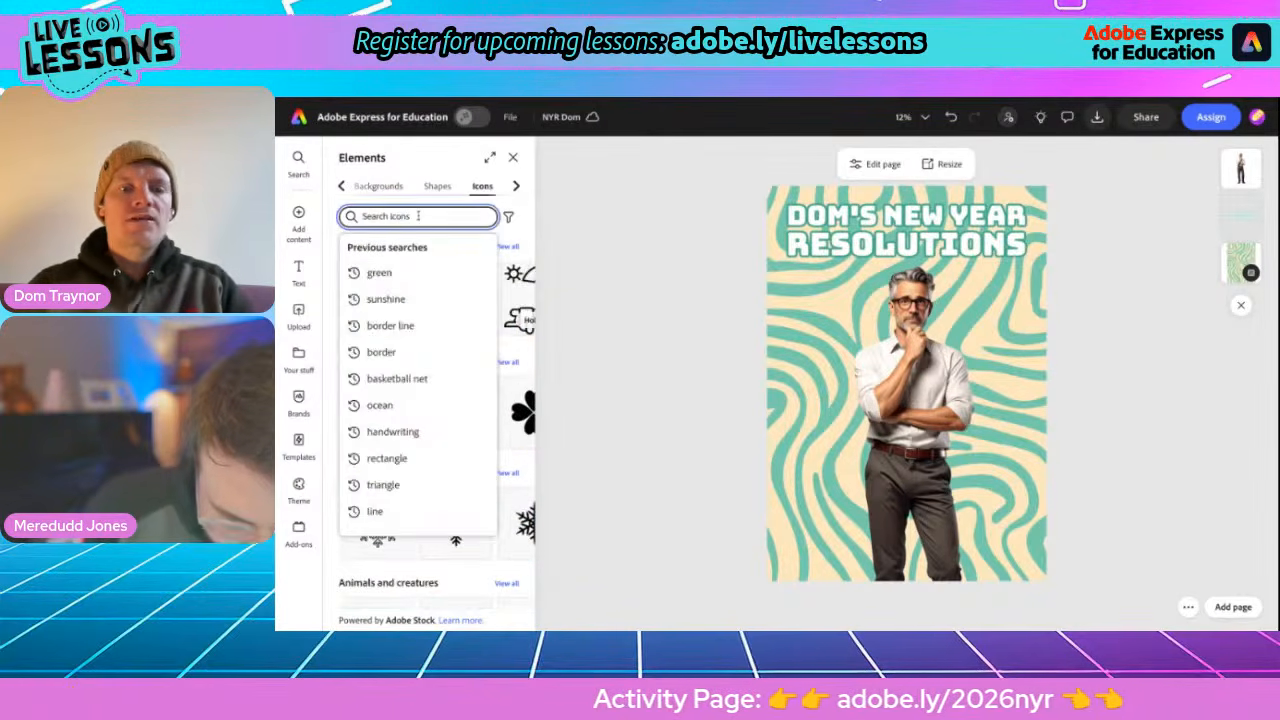
type("skeech bubble")
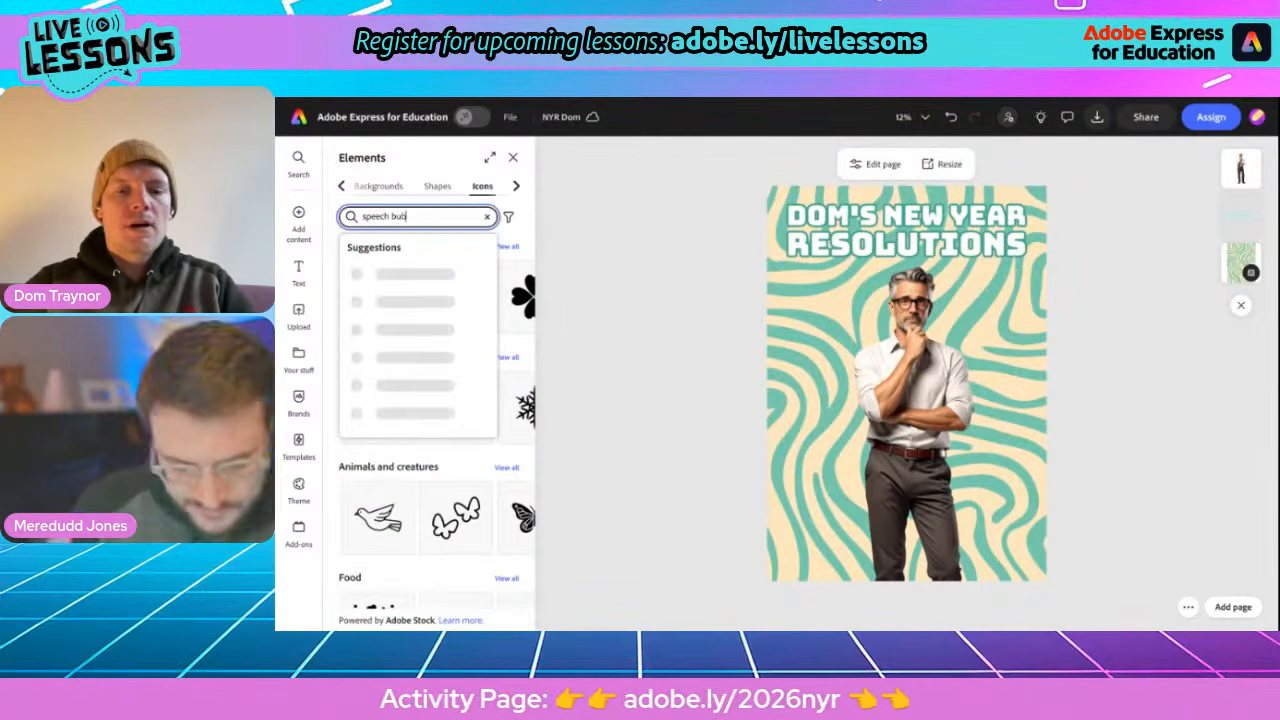
key("Return")
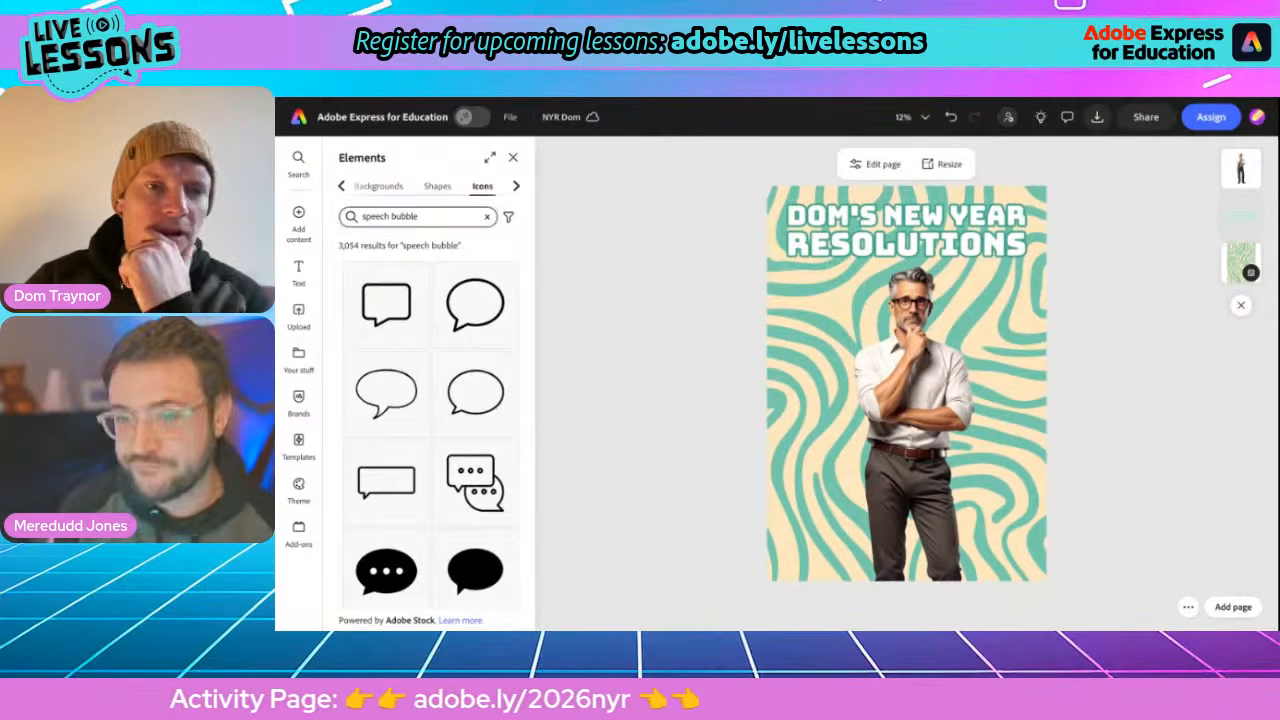
left_click(437, 187)
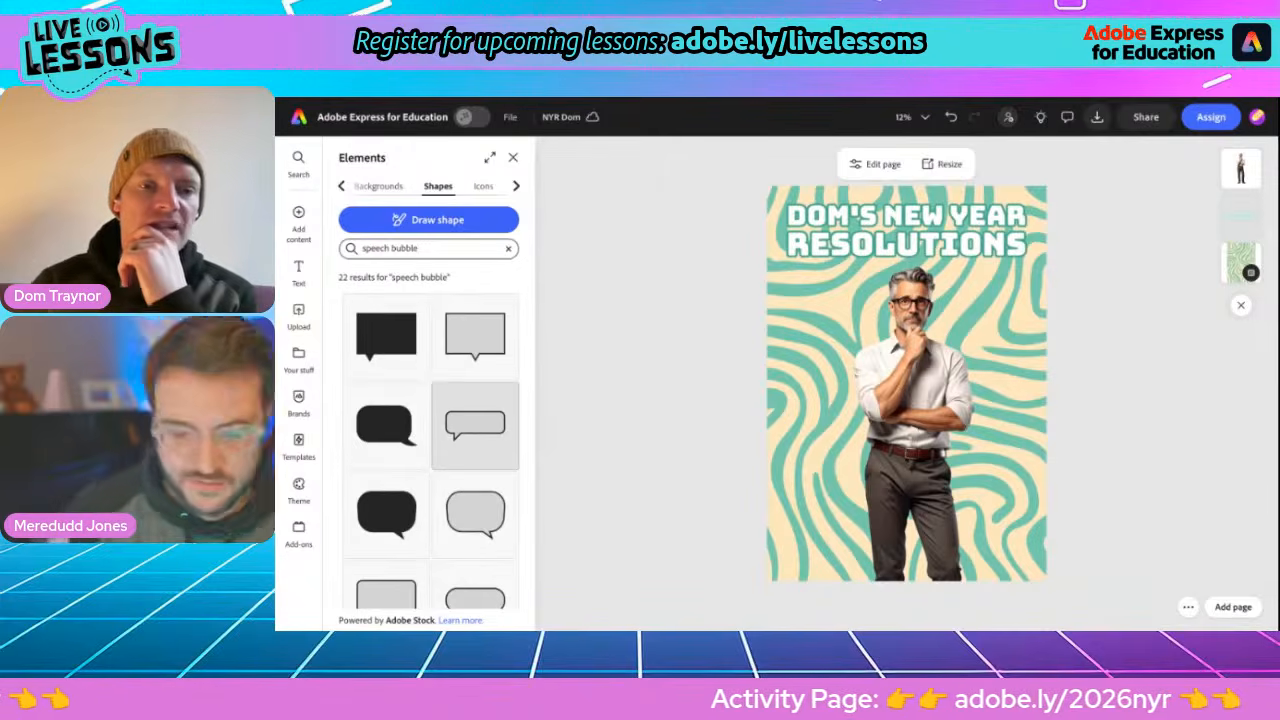
Add a solid rounded and a solid rectangular speech bubble, placing the rectangular one beneath the title, left of the man's head
scroll(412, 505, "down", 2)
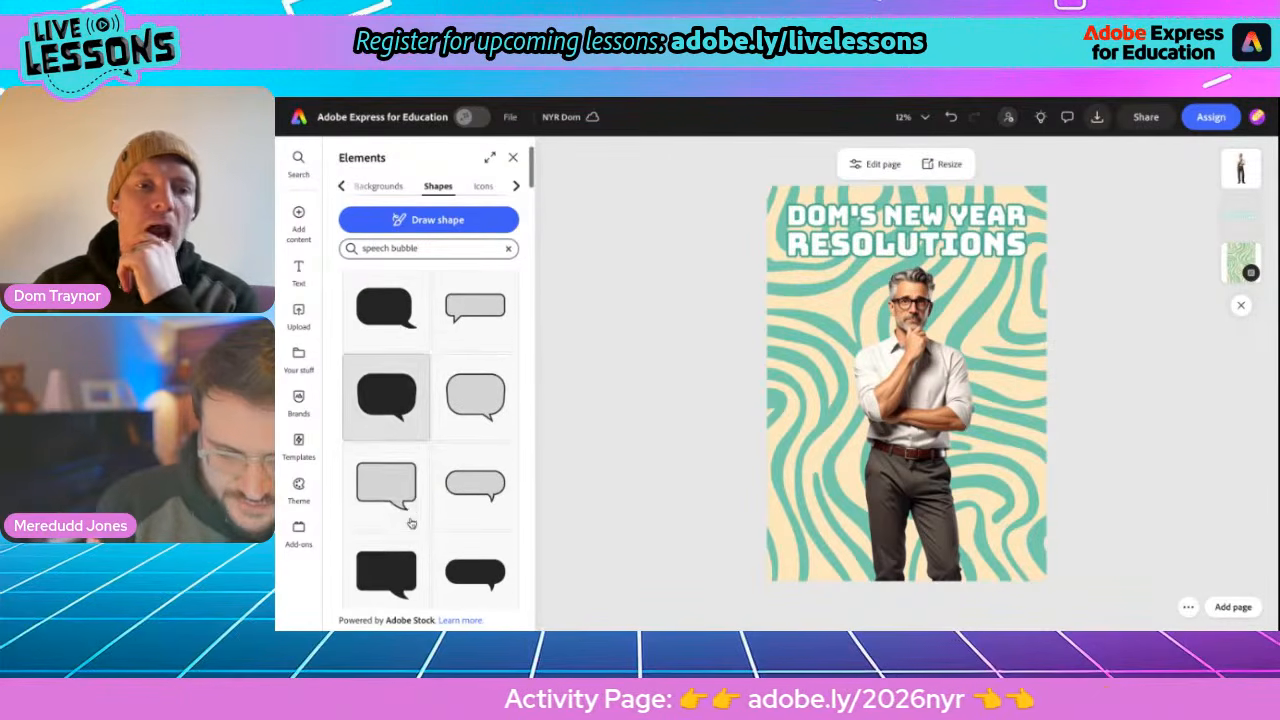
left_click(386, 406)
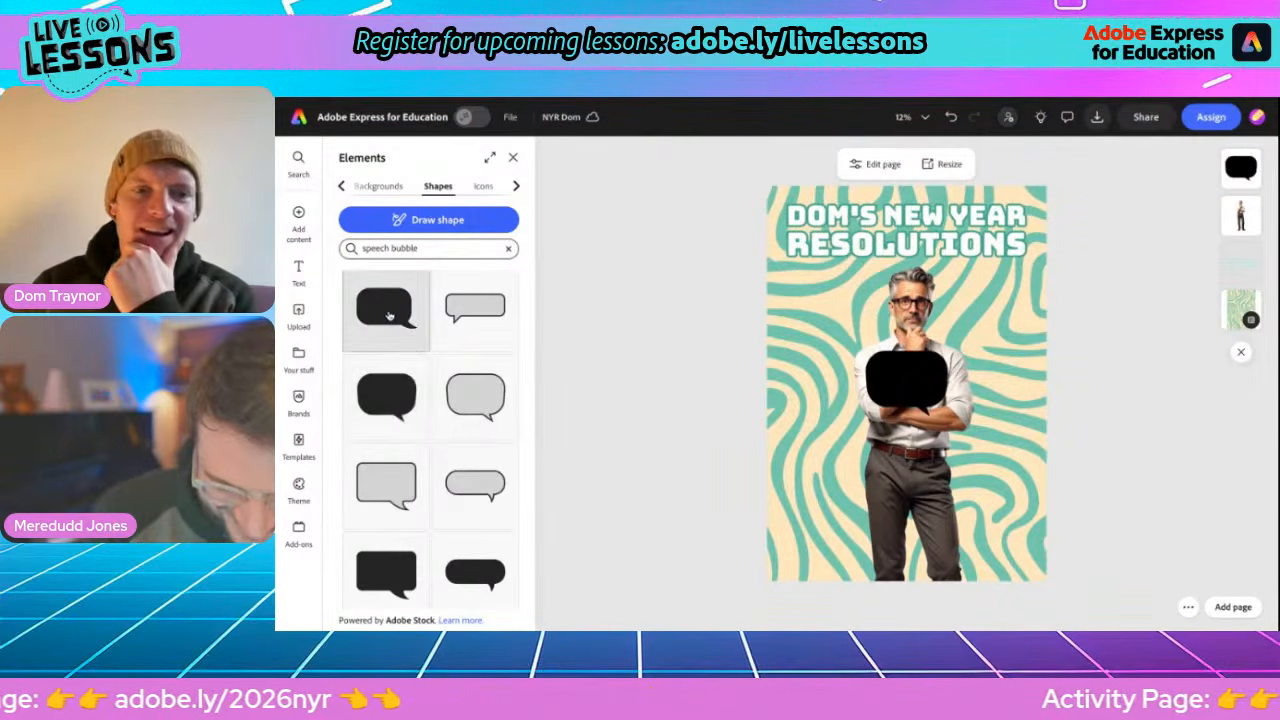
scroll(386, 400, "down", 1)
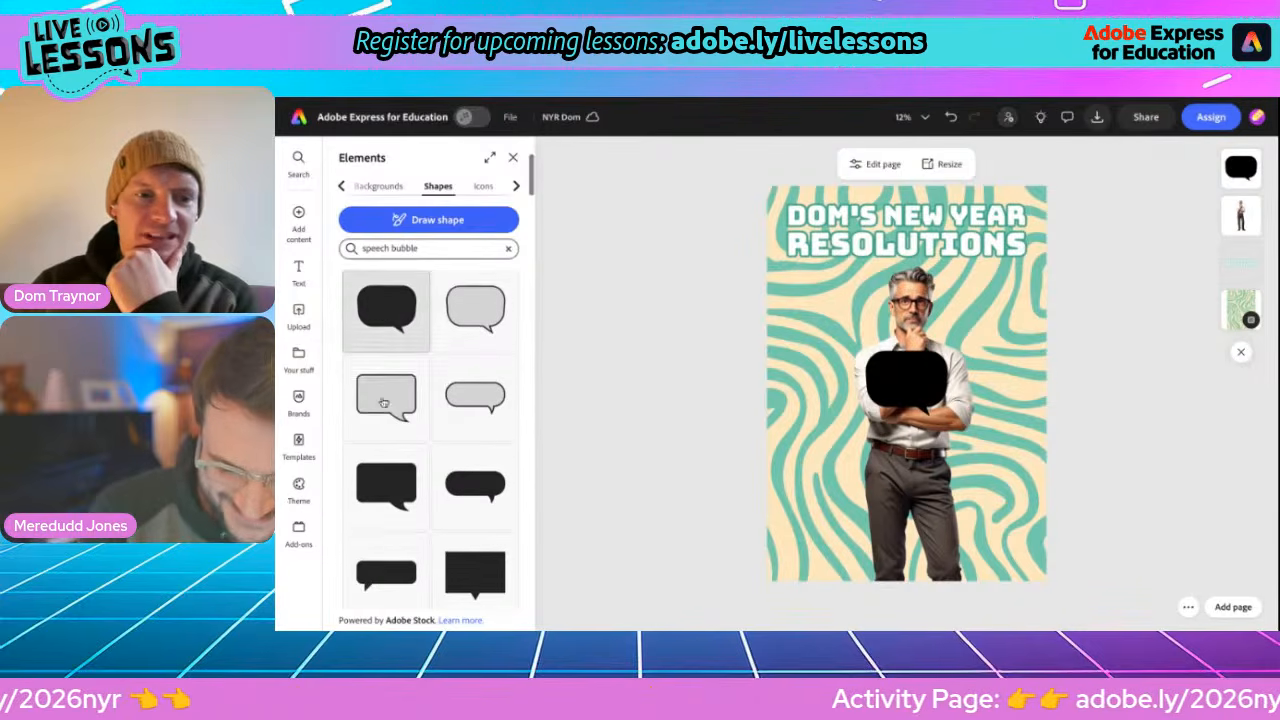
left_click(379, 479)
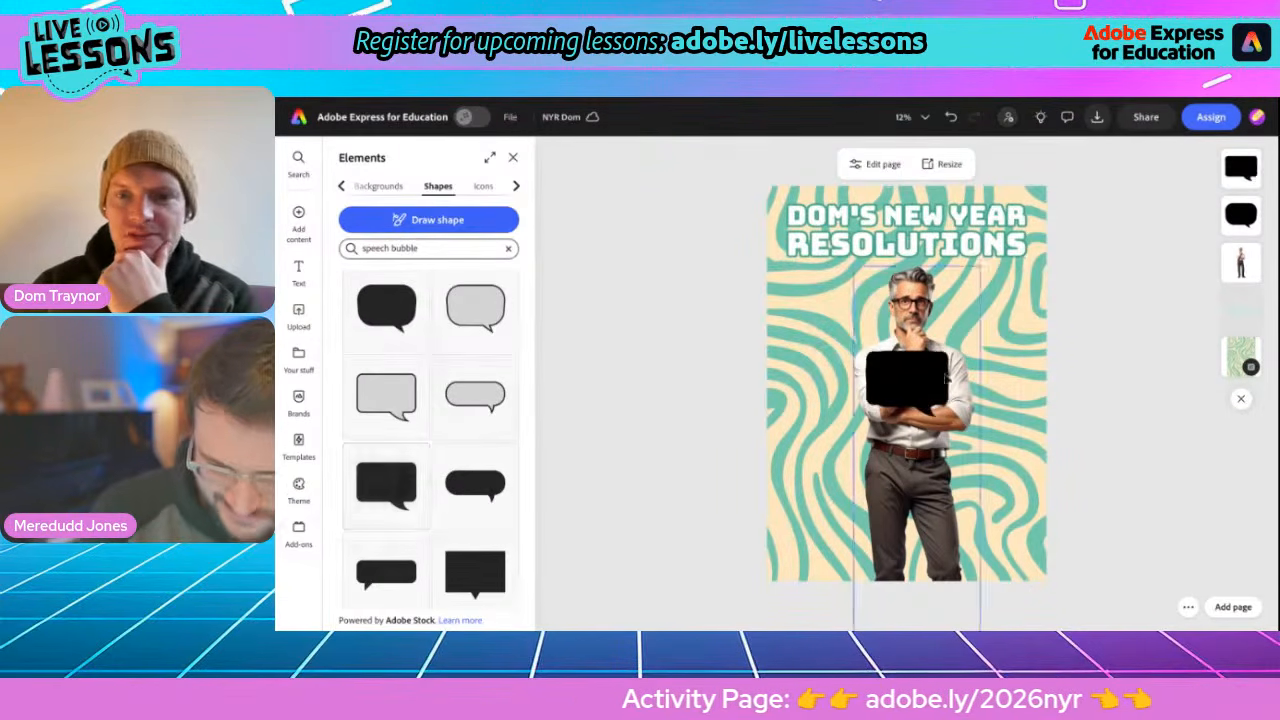
left_click_drag(907, 376, 825, 298)
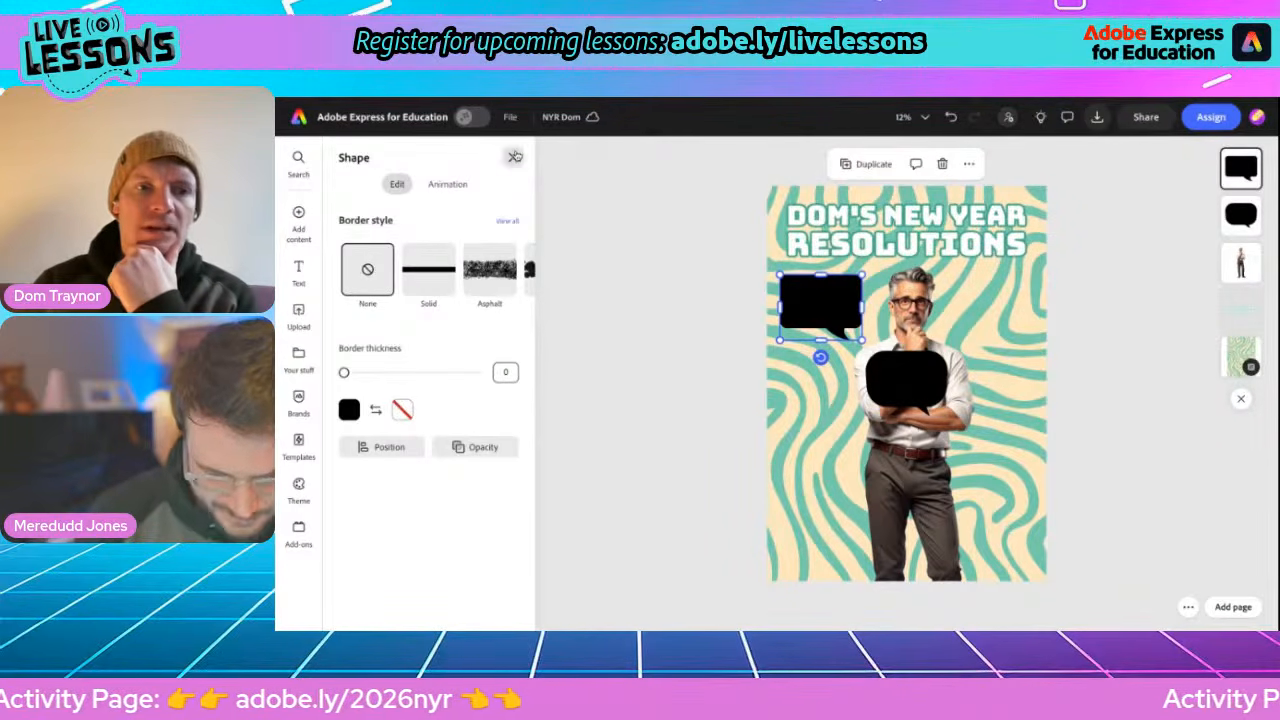
Add a second solid rectangular speech bubble with its tail at the lower left, and place it right of the man's head
left_click(514, 157)
left_click(298, 222)
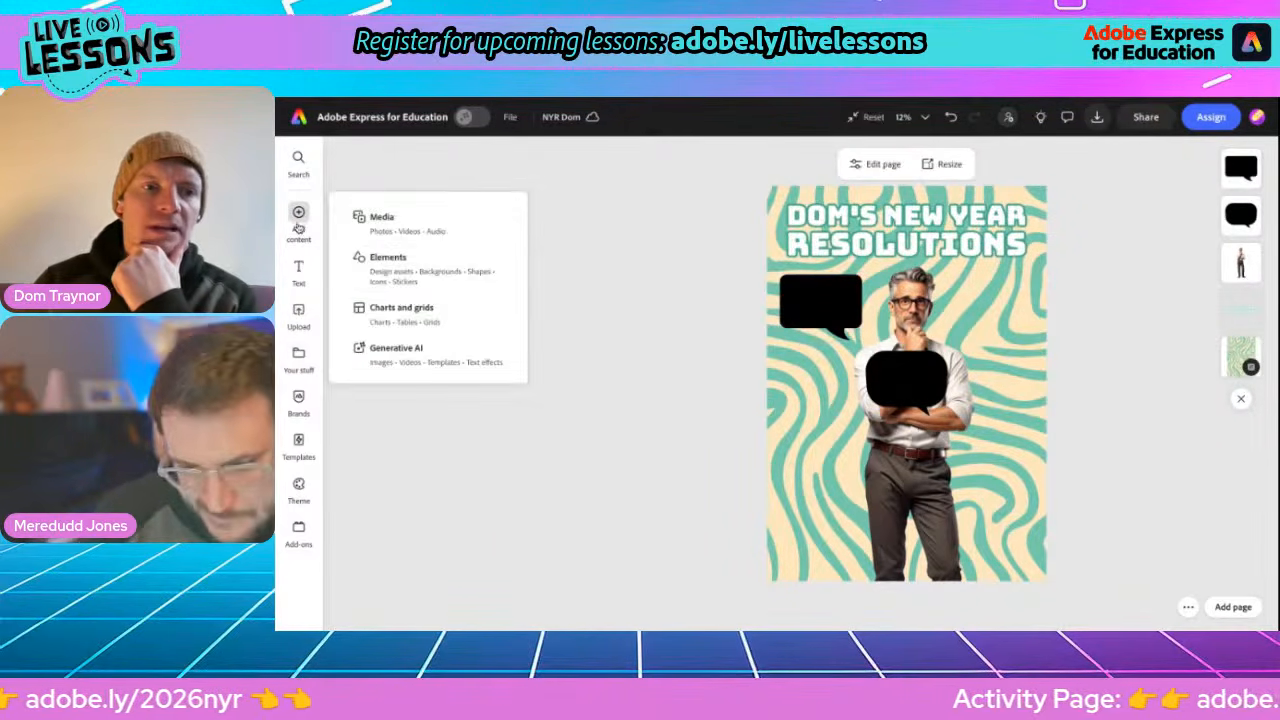
left_click(408, 278)
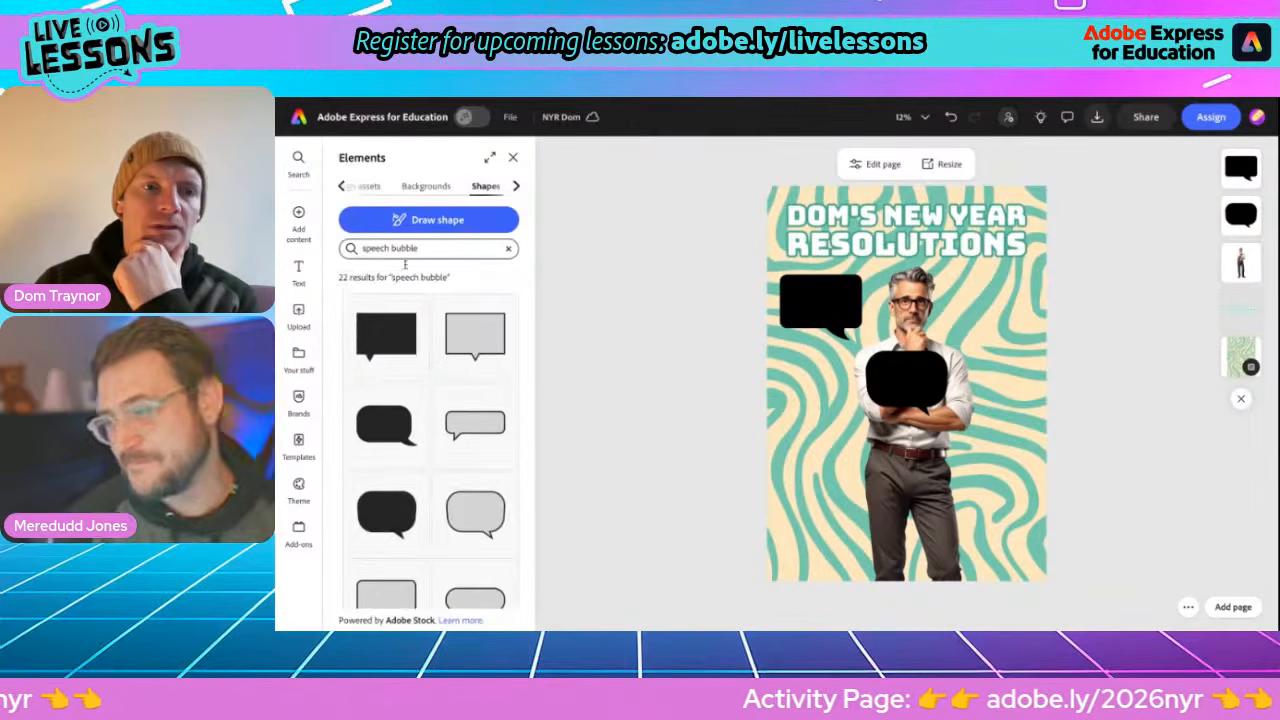
scroll(398, 493, "down", 2)
scroll(395, 440, "up", 2)
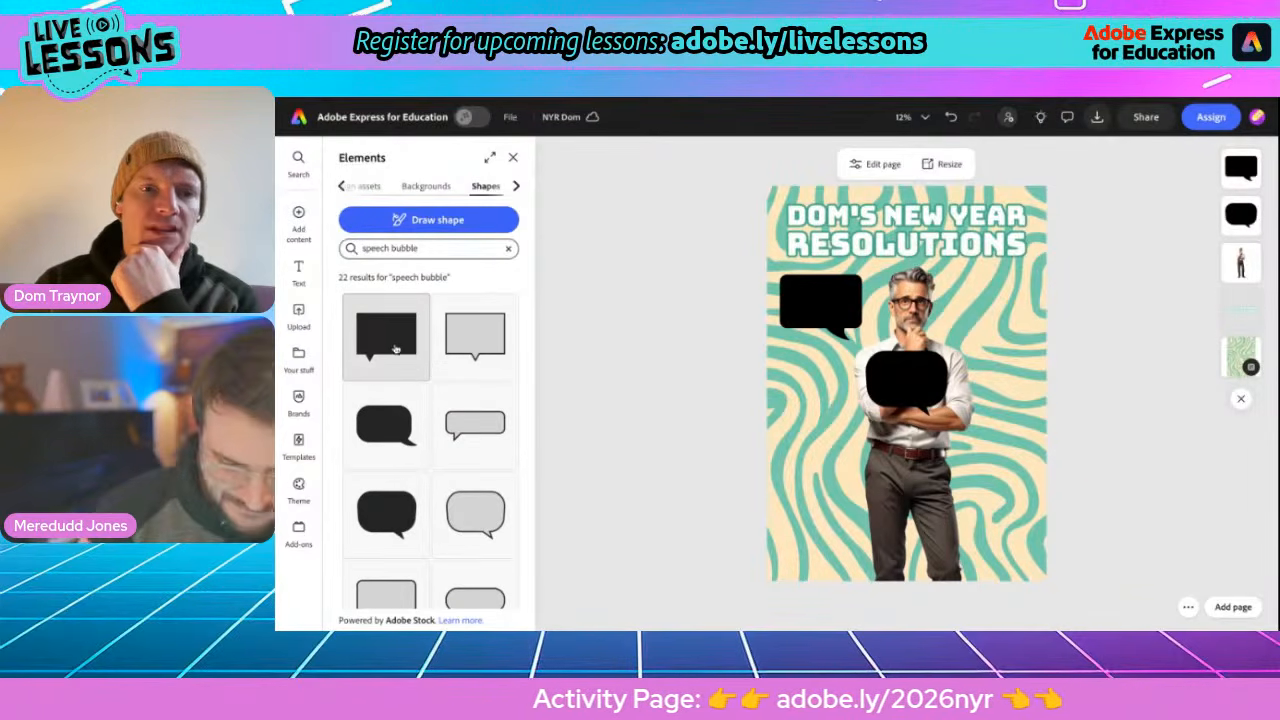
left_click(386, 335)
left_click_drag(902, 388, 991, 308)
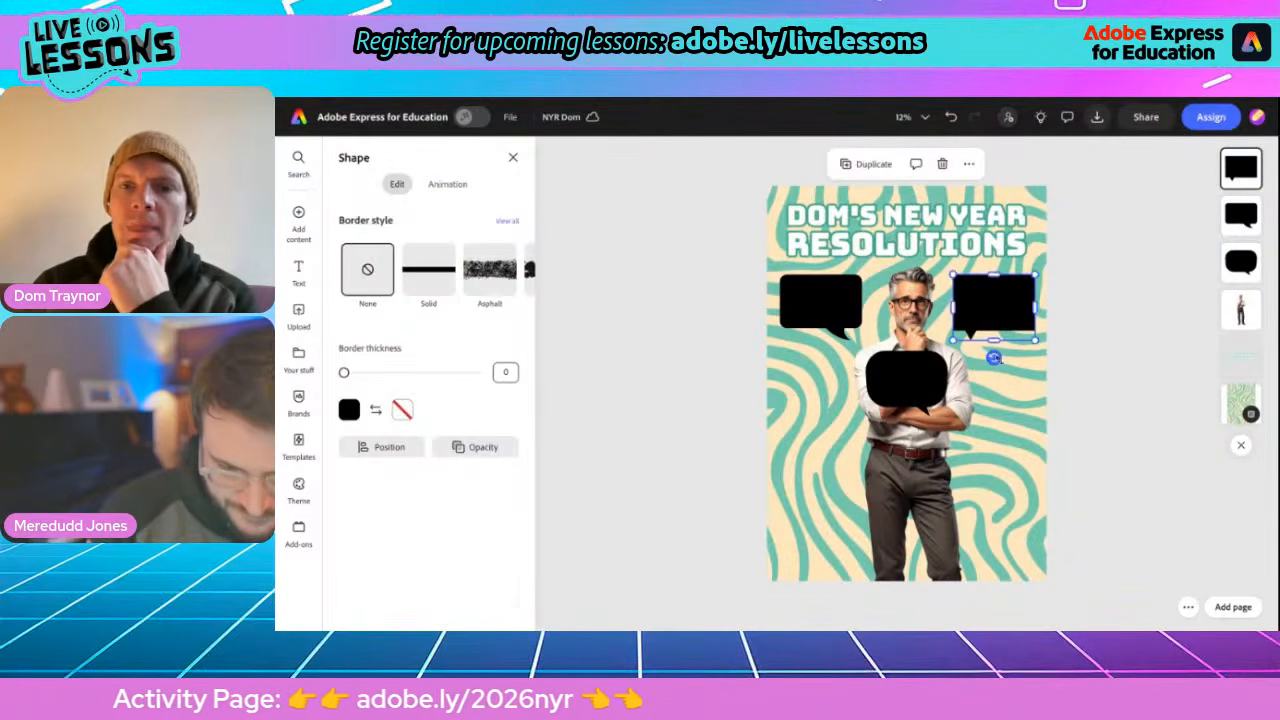
Rotate the bubble right of the man a quarter turn clockwise, and enlarge both rectangular bubbles, stretching the left one downward
mouse_move(993, 357)
left_mouse_down()
mouse_move(958, 342)
mouse_move(943, 307)
mouse_move(1009, 340)
left_mouse_up()
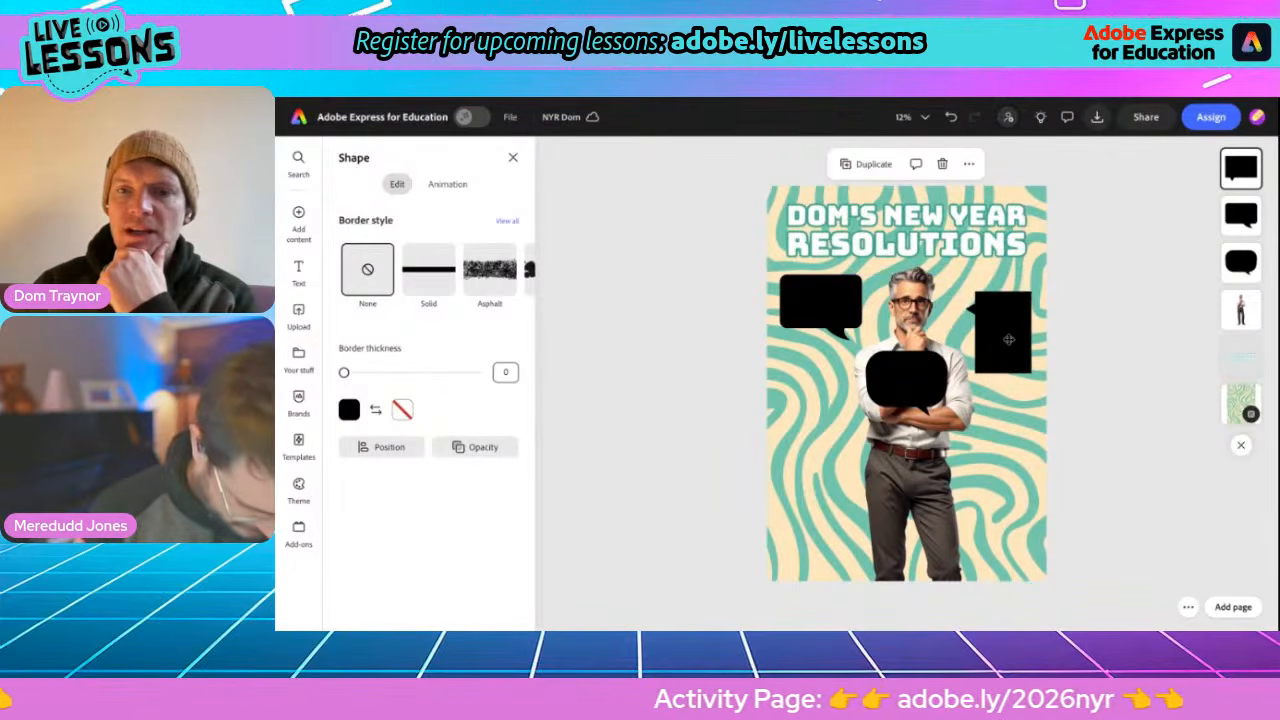
left_click_drag(974, 292, 951, 273)
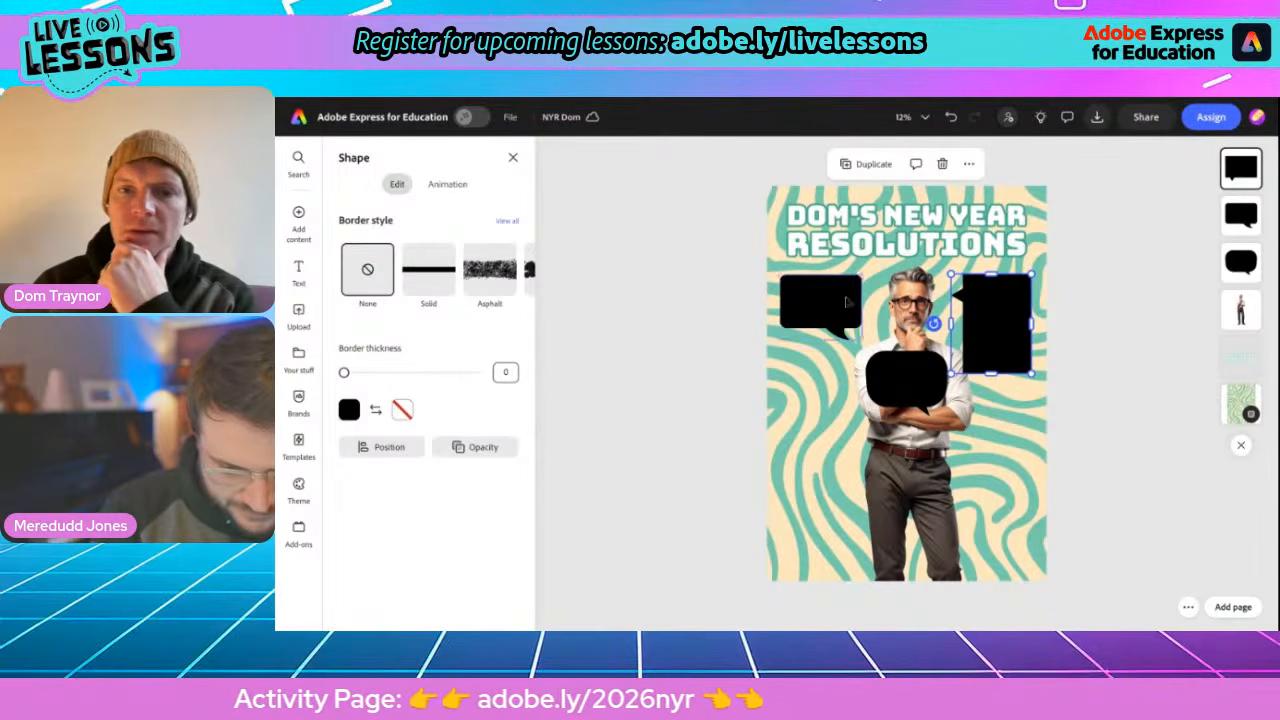
left_click(846, 302)
left_click_drag(820, 340, 820, 366)
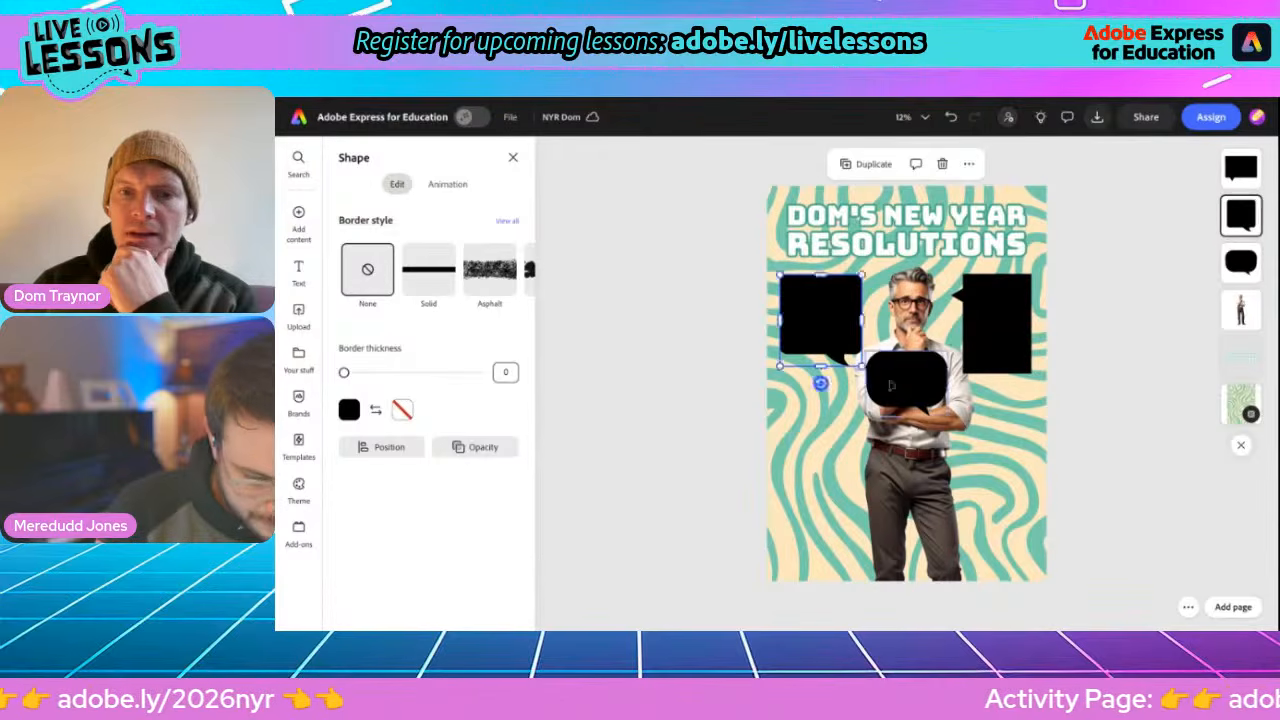
Place the rounded speech bubble below the left rectangular one, flipped vertically and widened to align with that bubble's left edge
left_click_drag(890, 385, 842, 405)
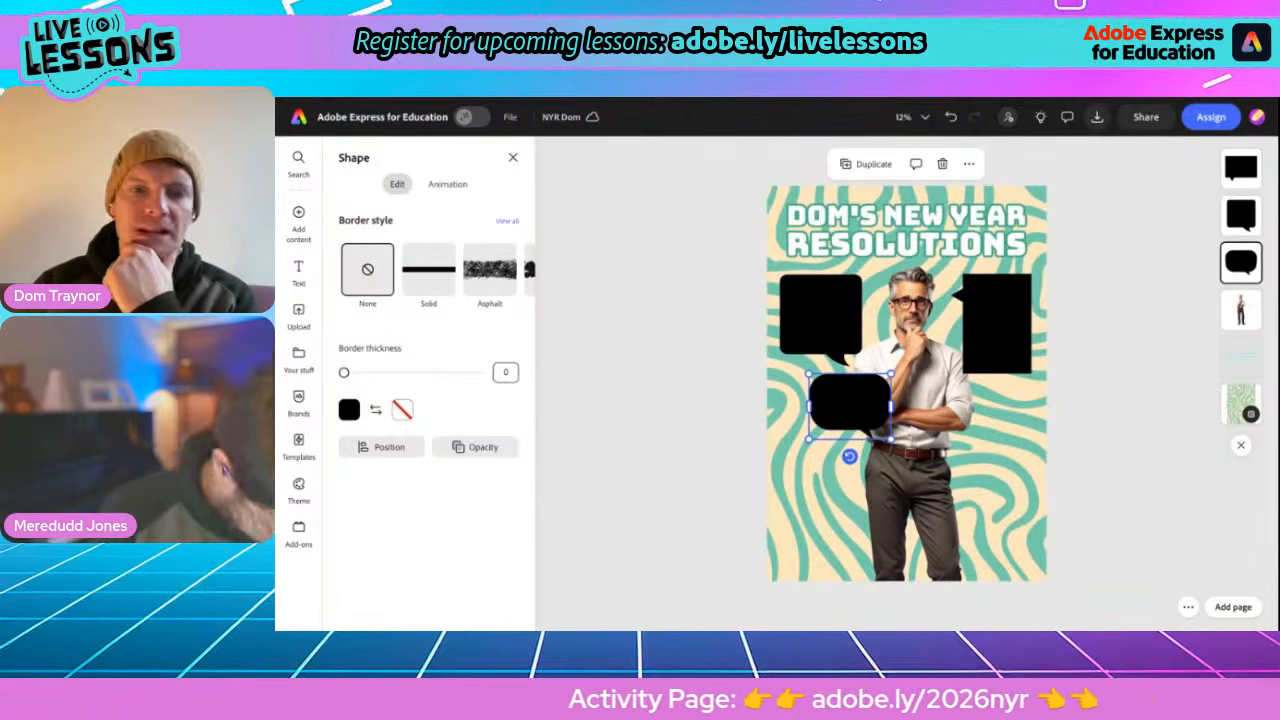
left_click_drag(849, 456, 887, 375)
left_click_drag(866, 453, 849, 456)
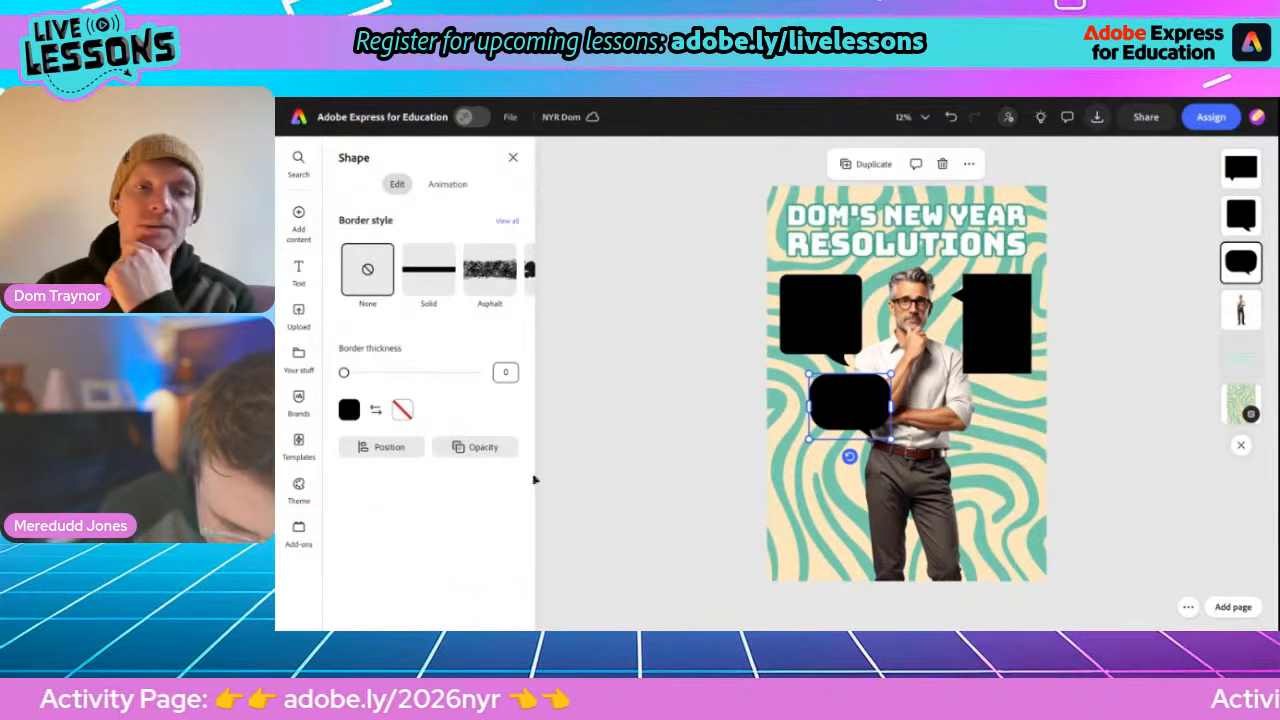
left_click(400, 450)
left_click(425, 410)
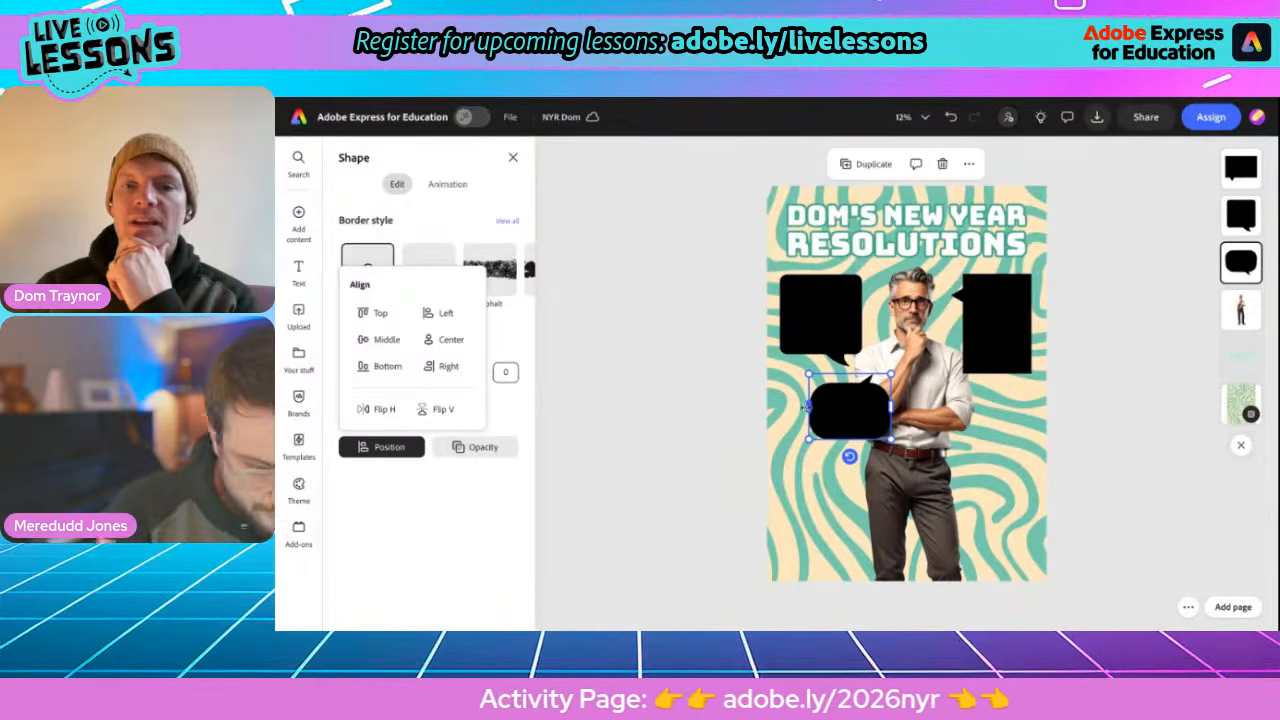
left_click_drag(808, 407, 776, 407)
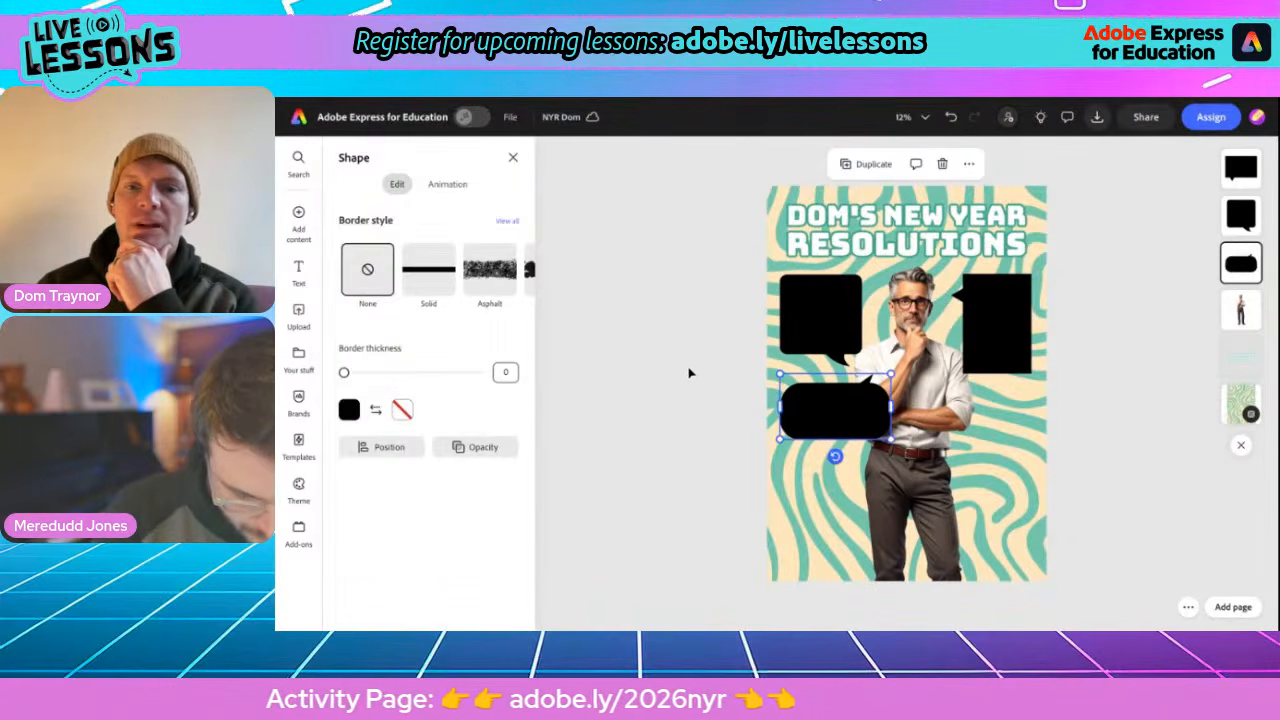
Rotate the left rectangular speech bubble a quarter turn counterclockwise so its tail points toward the man's face
left_click(687, 369)
left_click(815, 330)
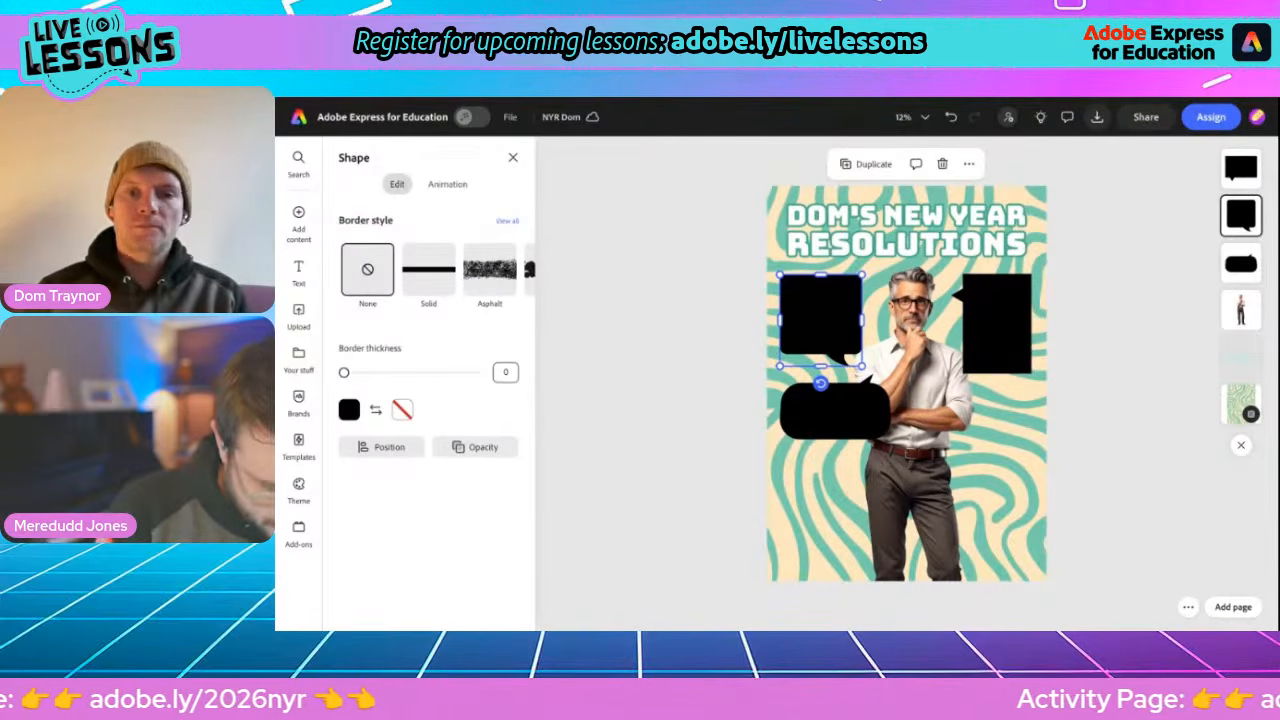
left_click_drag(820, 384, 834, 331)
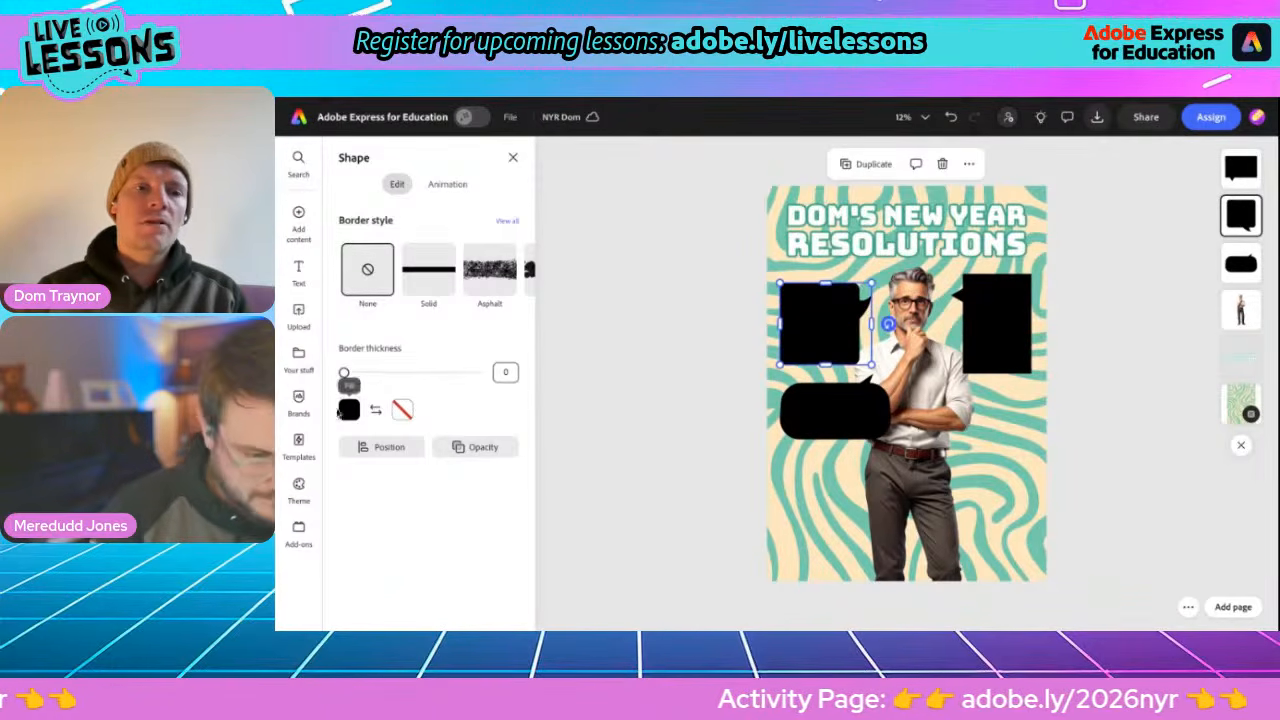
Fill the two rectangular speech bubbles on either side of the man's head with white
left_click(348, 410)
left_click(496, 367)
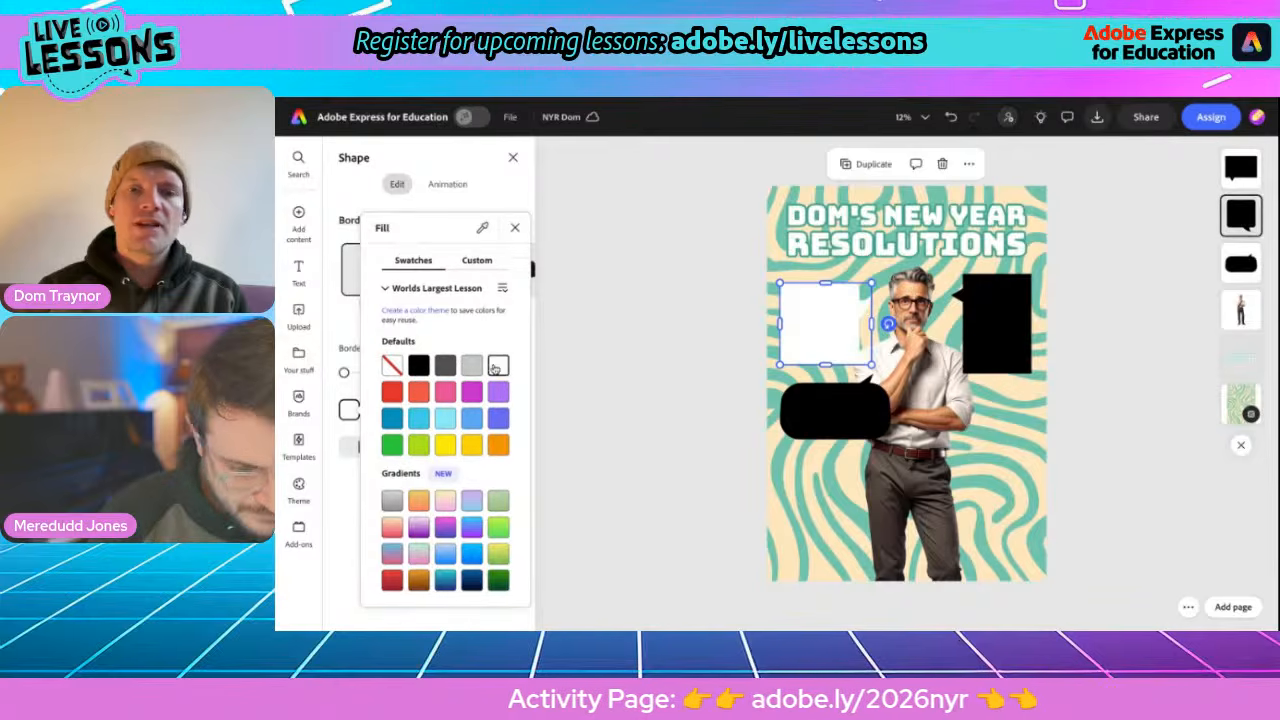
left_click(983, 323)
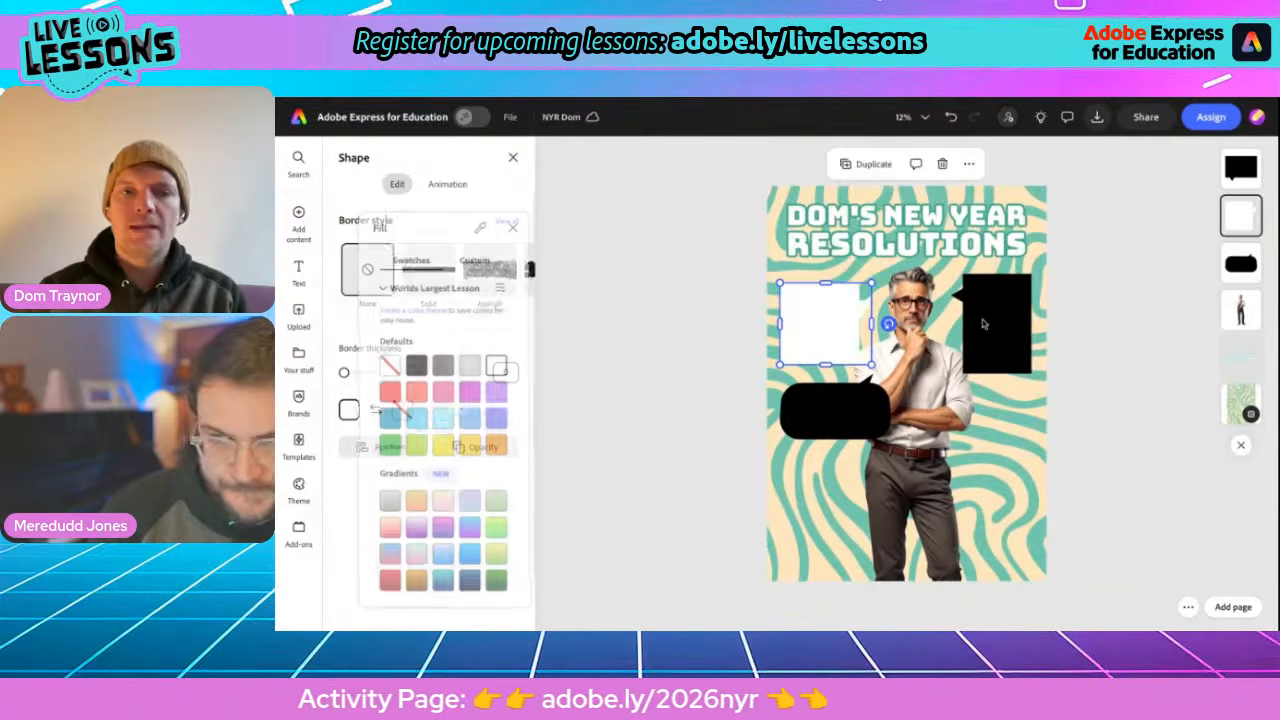
left_click(983, 323)
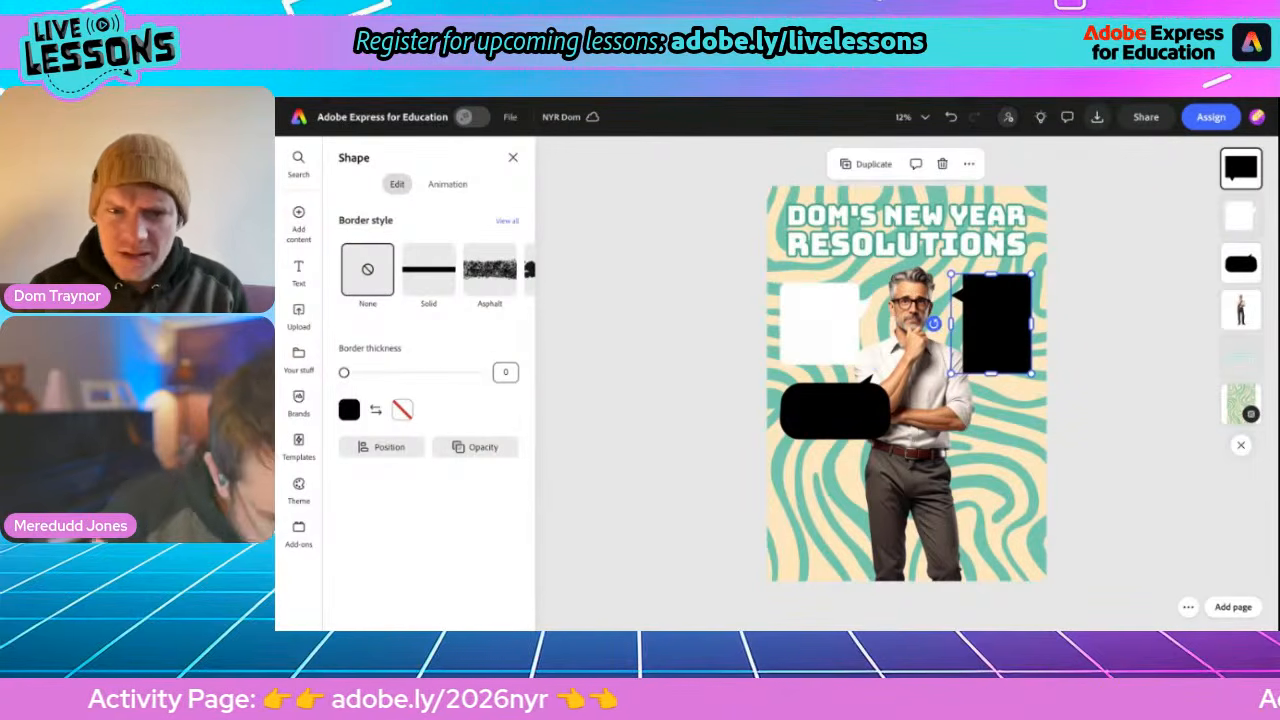
left_click(349, 410)
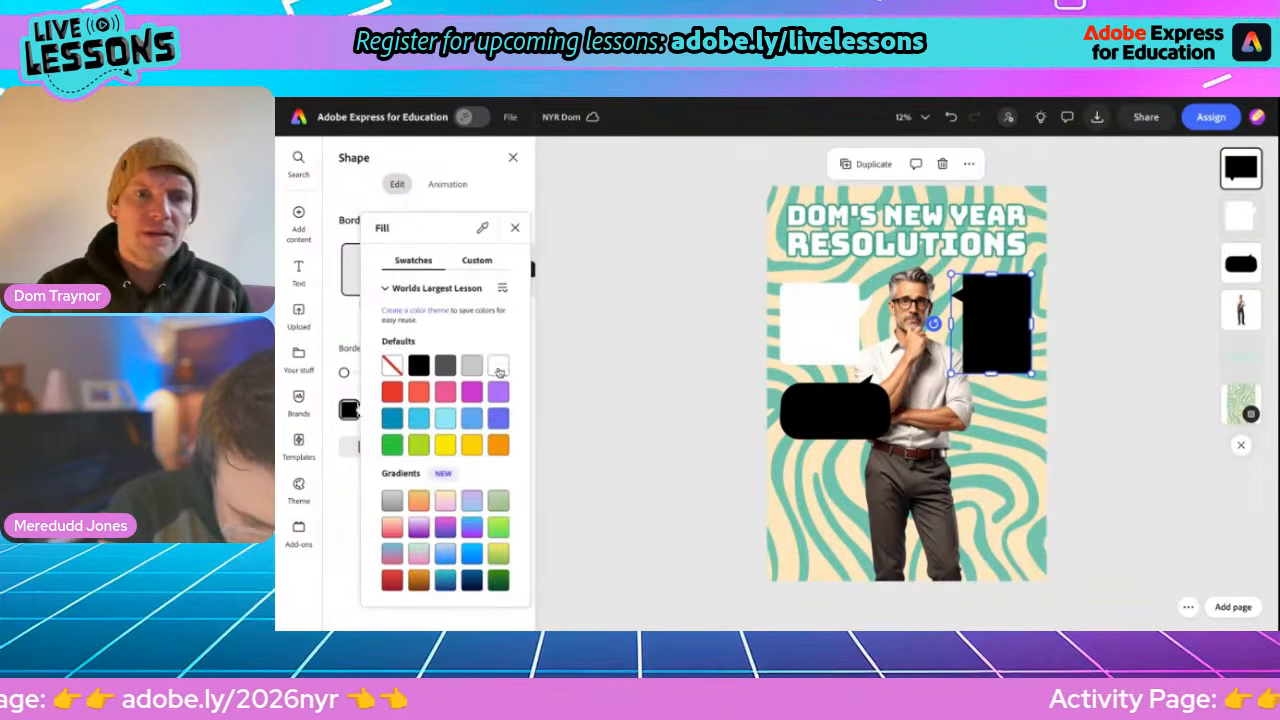
left_click(498, 368)
Fill the rounded speech bubble with white and move it slightly down and to the right
left_click(820, 414)
left_click(821, 415)
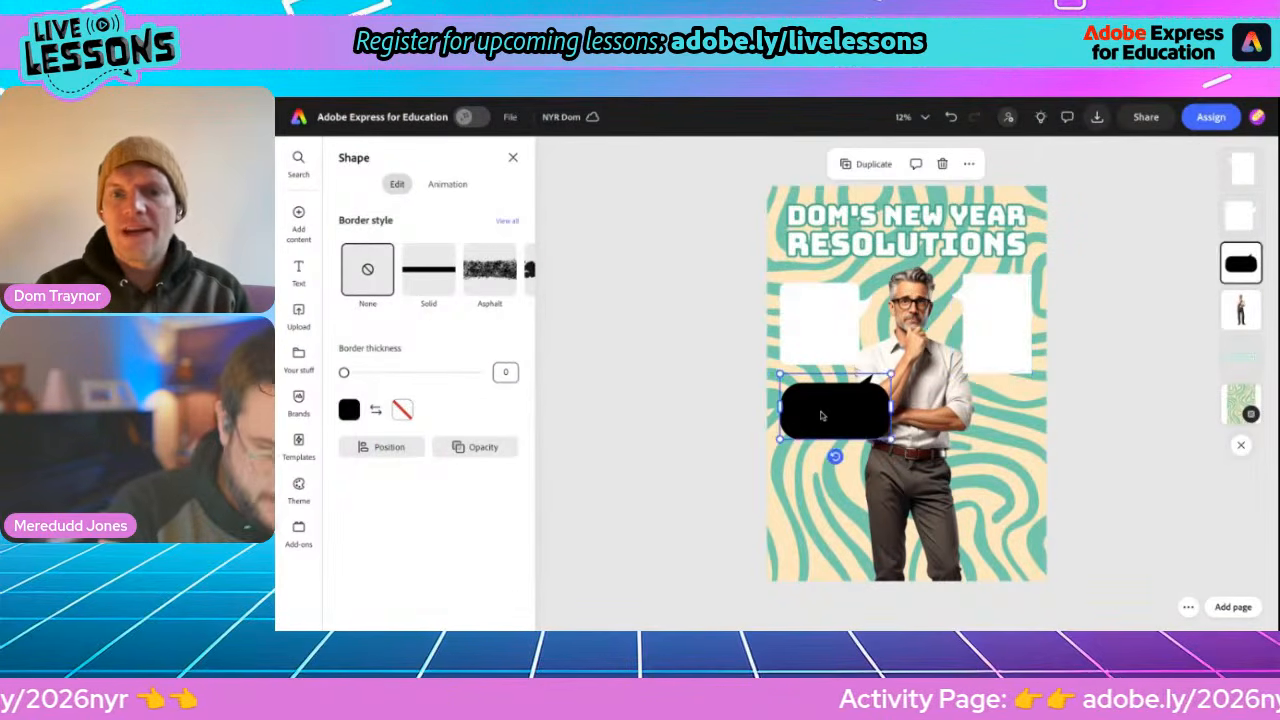
left_click(350, 409)
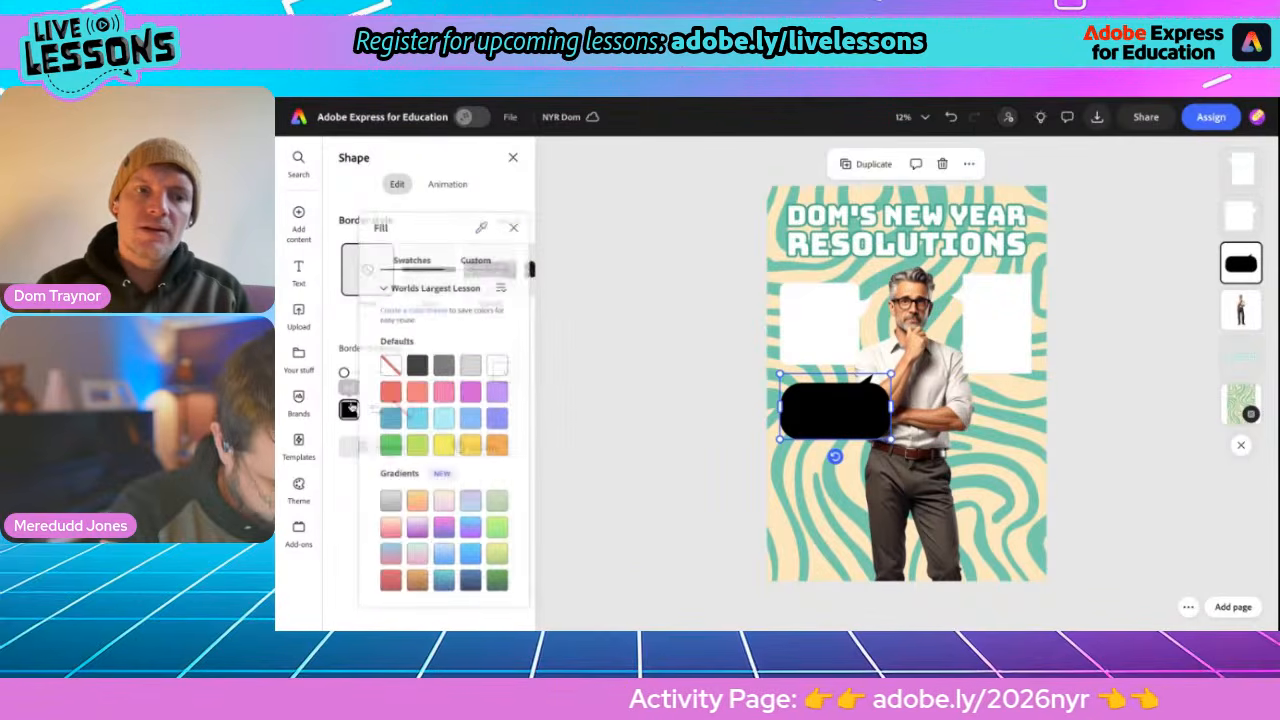
left_click(494, 370)
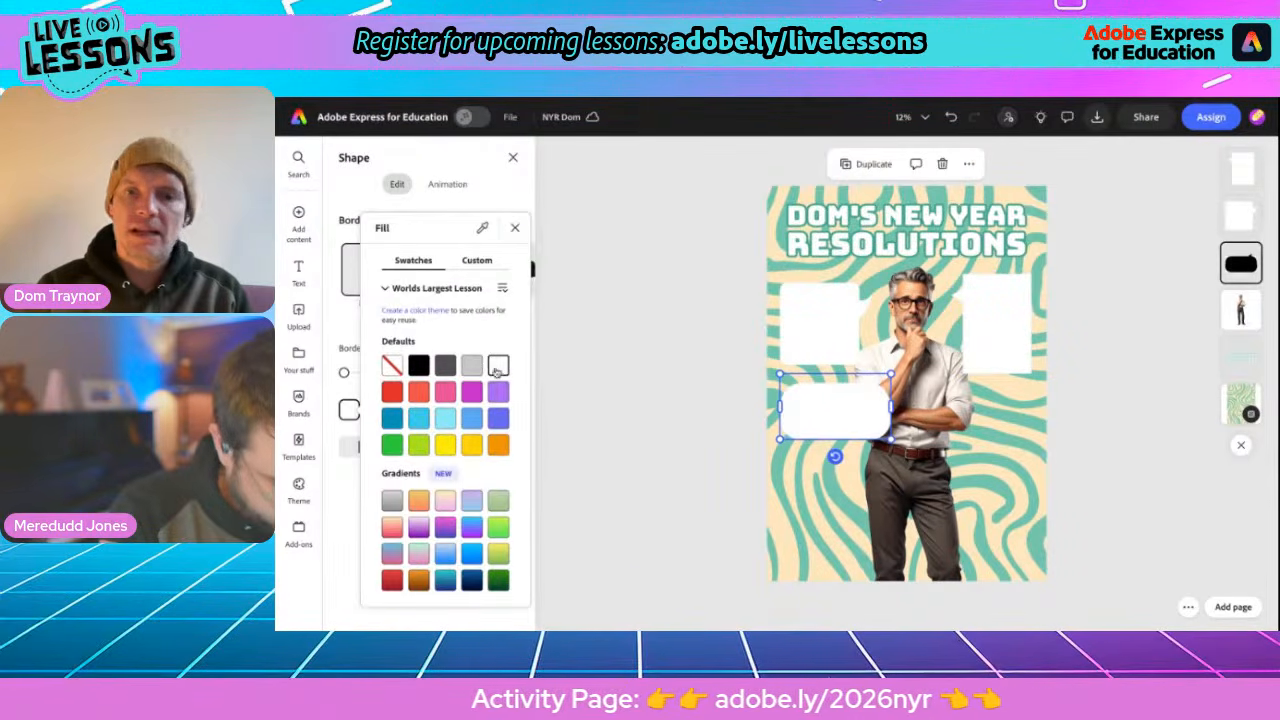
left_click(653, 351)
left_click(656, 352)
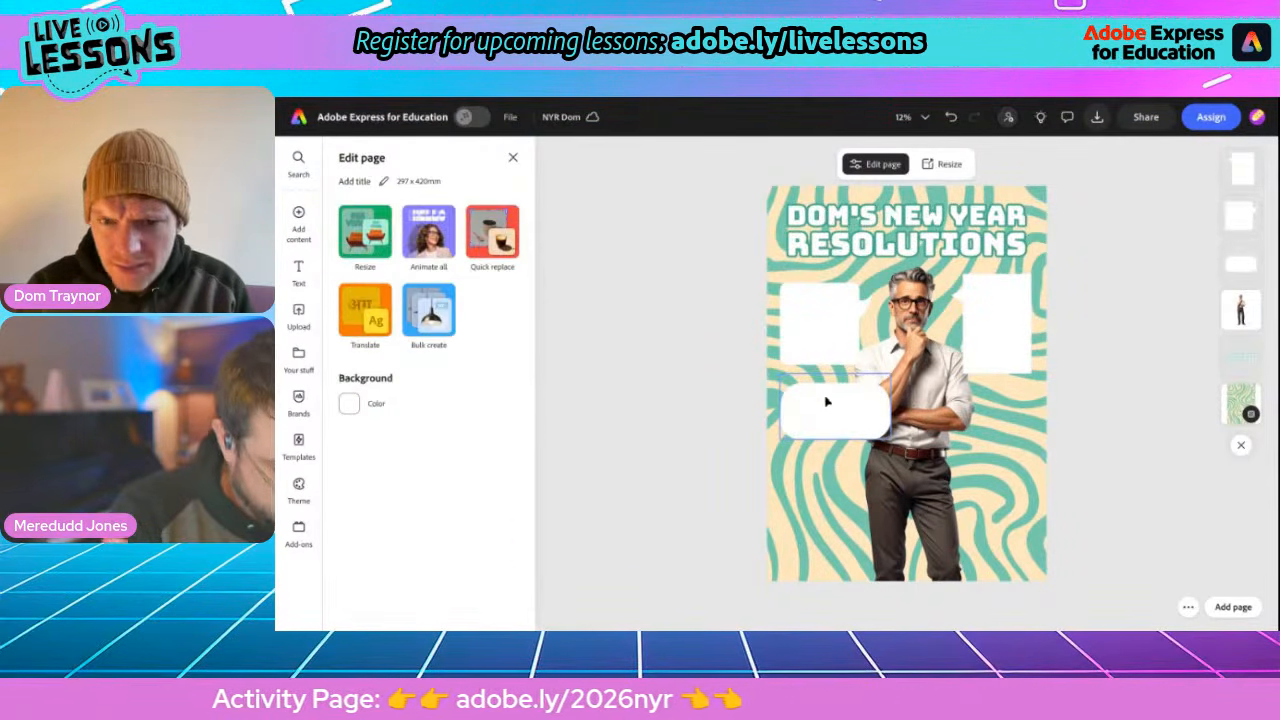
mouse_move(826, 401)
left_mouse_down()
mouse_move(823, 414)
mouse_move(835, 410)
left_mouse_up()
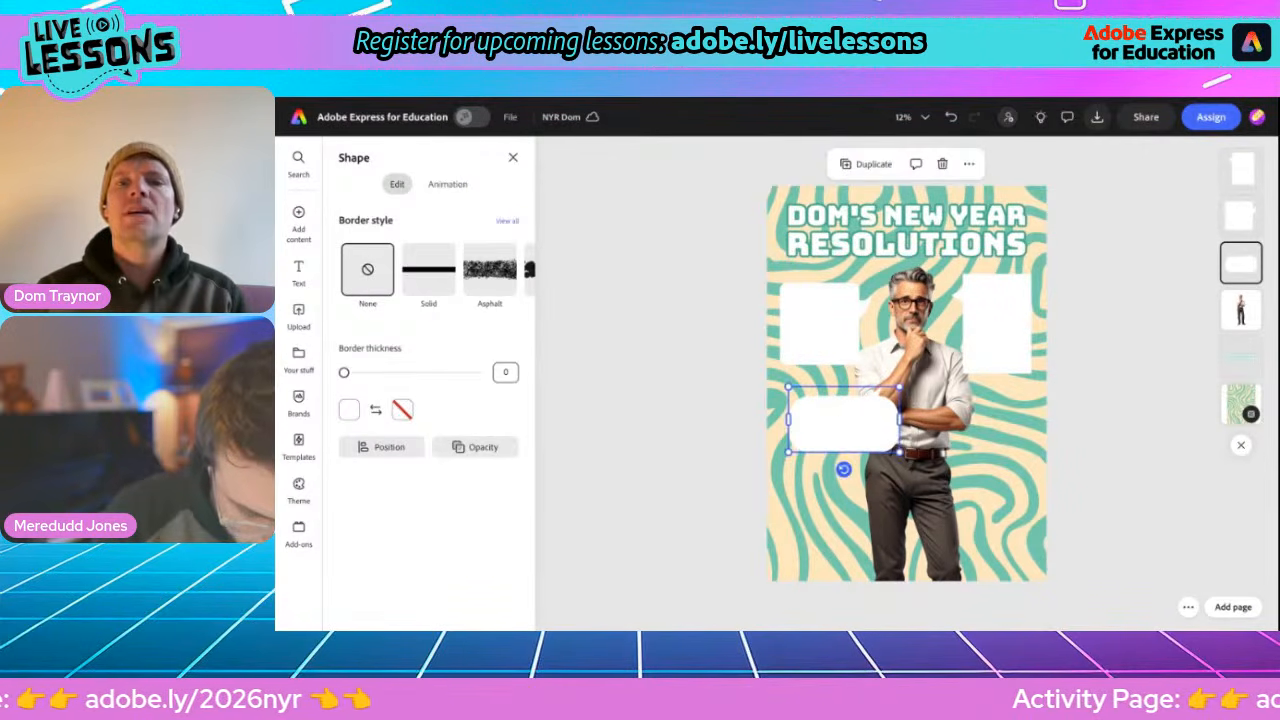
left_click(692, 385)
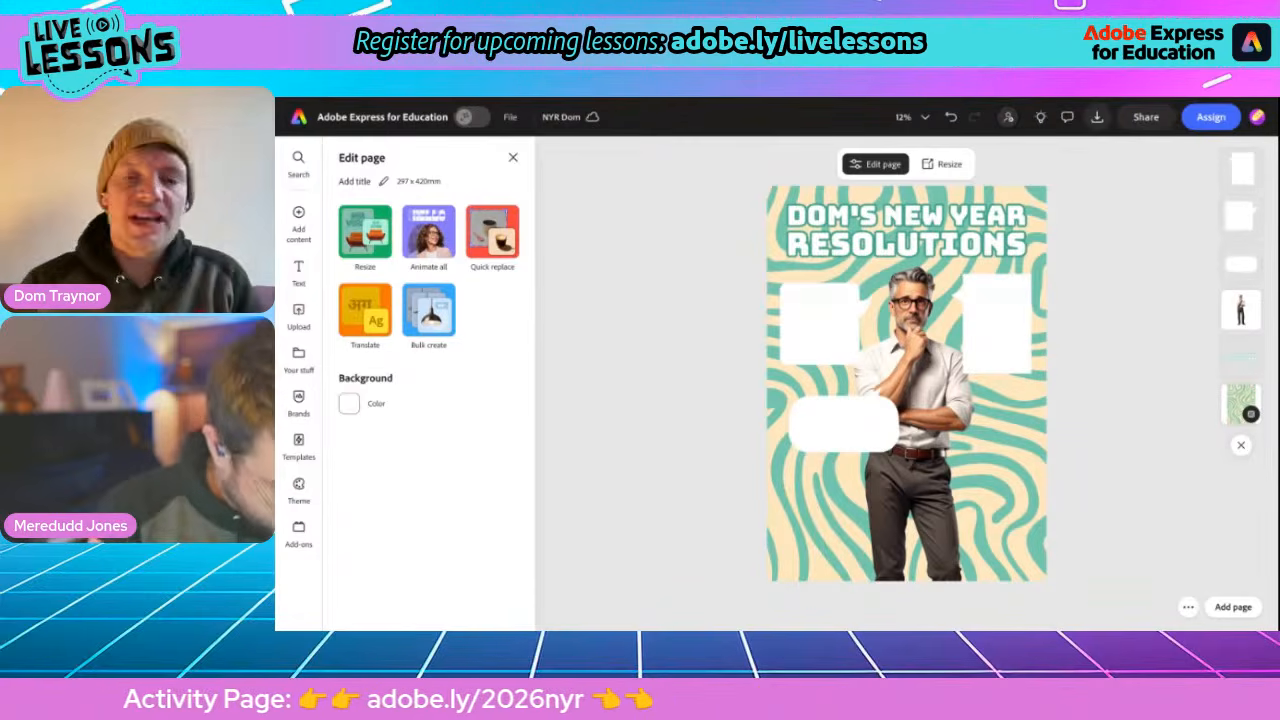
Add a new text box to the poster reading "I need to move more..."
left_click(297, 270)
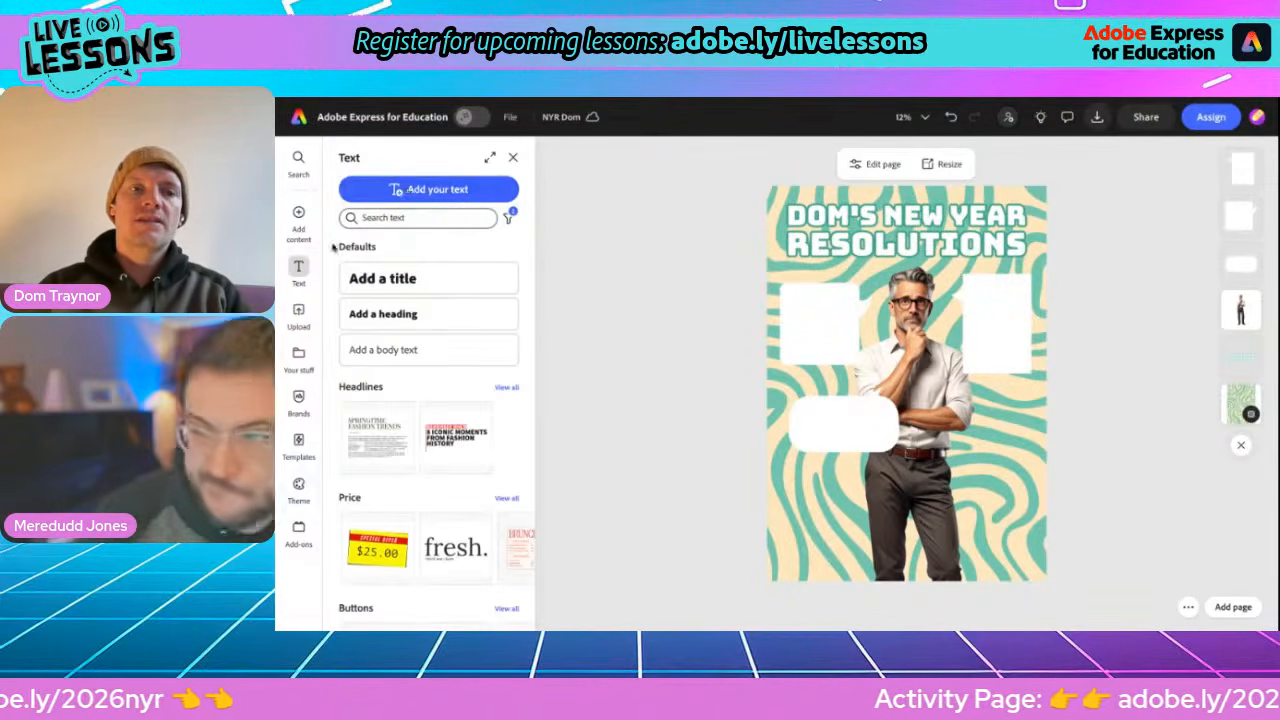
left_click(410, 190)
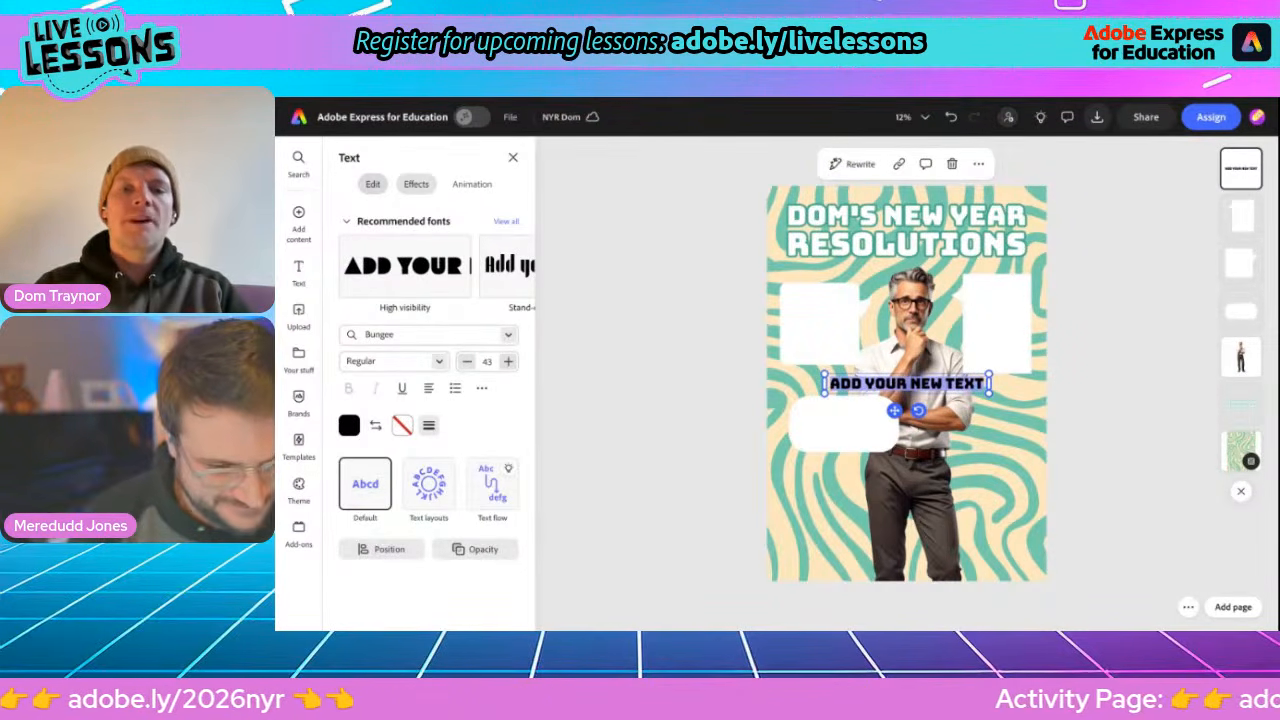
type("I NEED TO MOVE")
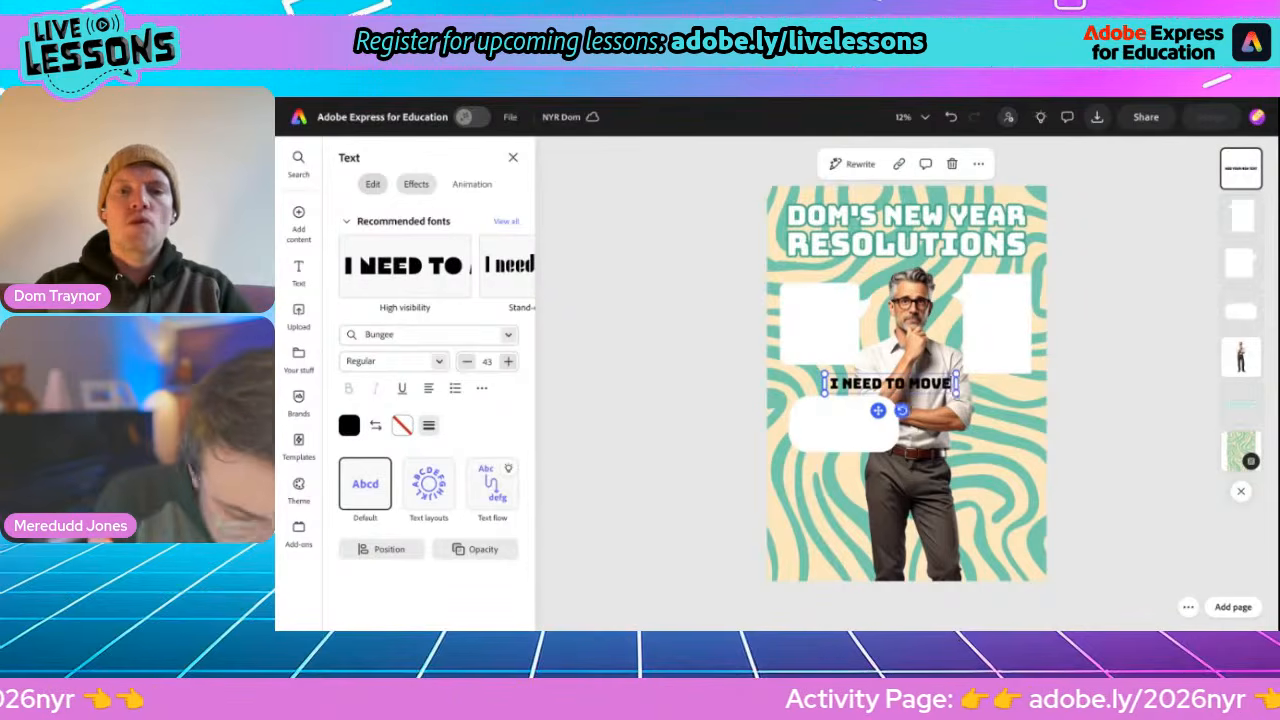
type(" MORE...")
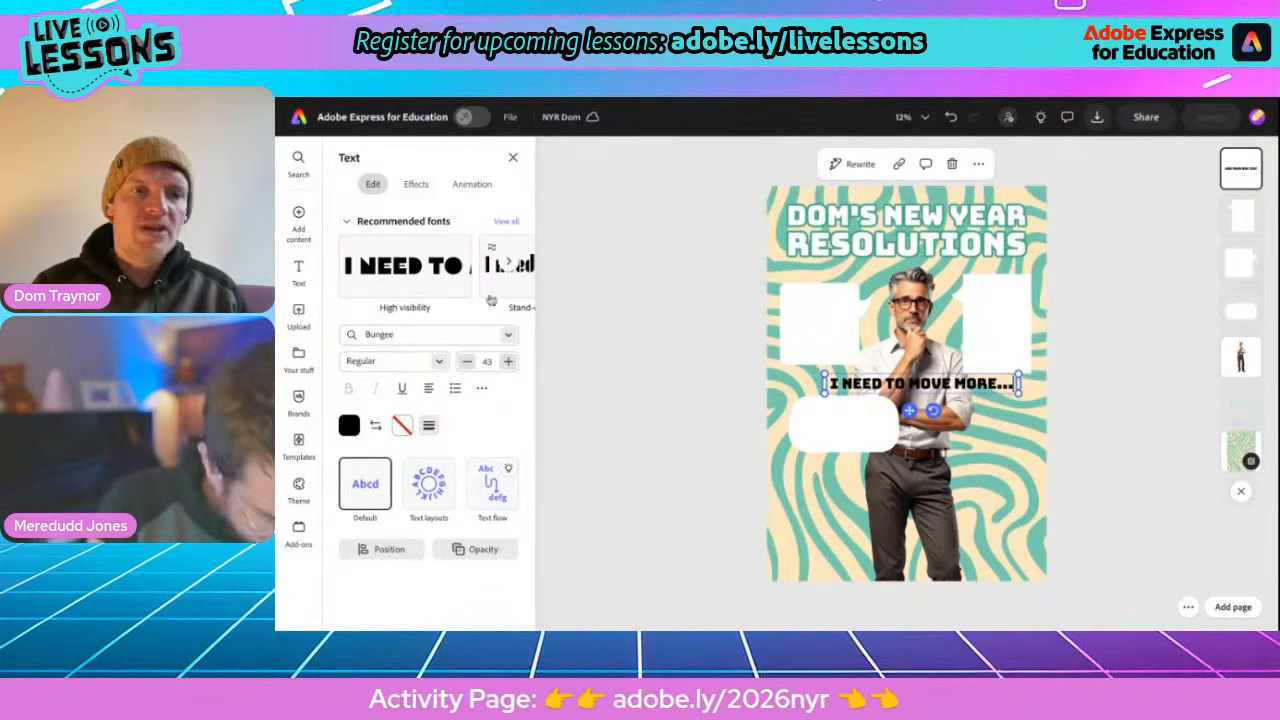
Change the new text's font to Adobe Handwriting in the Tiffany style
left_click(381, 337)
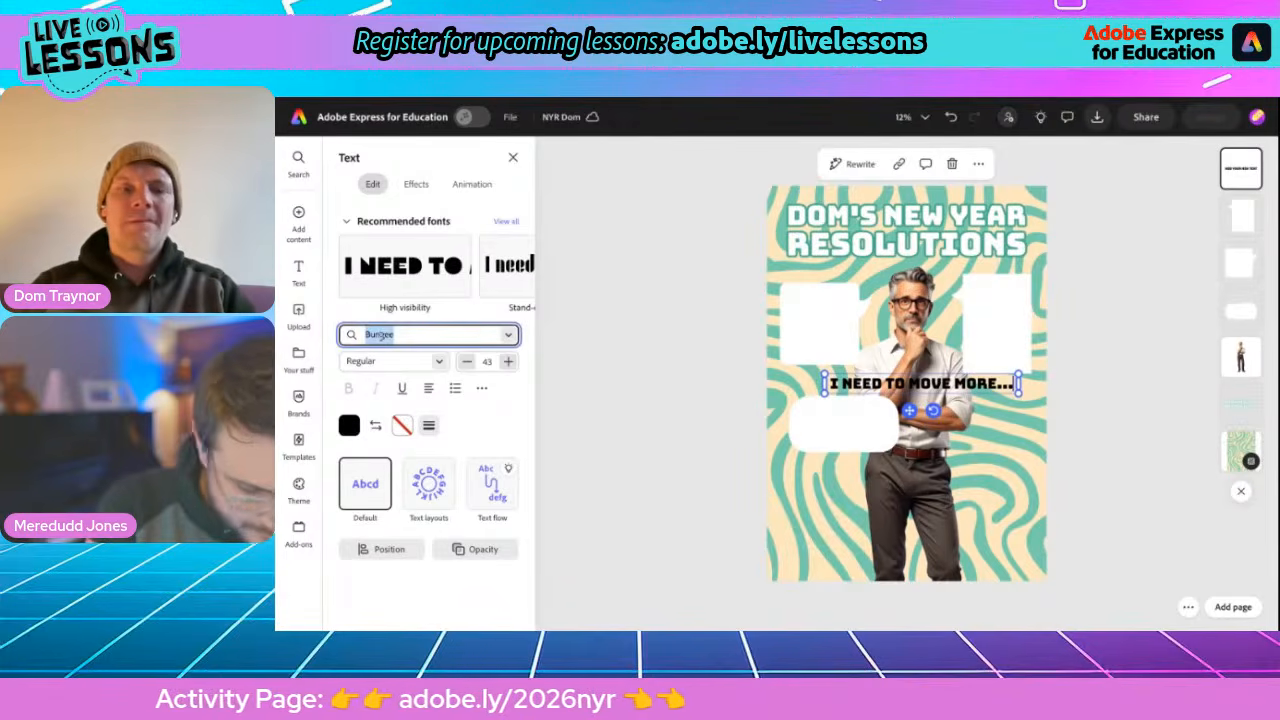
type("hand")
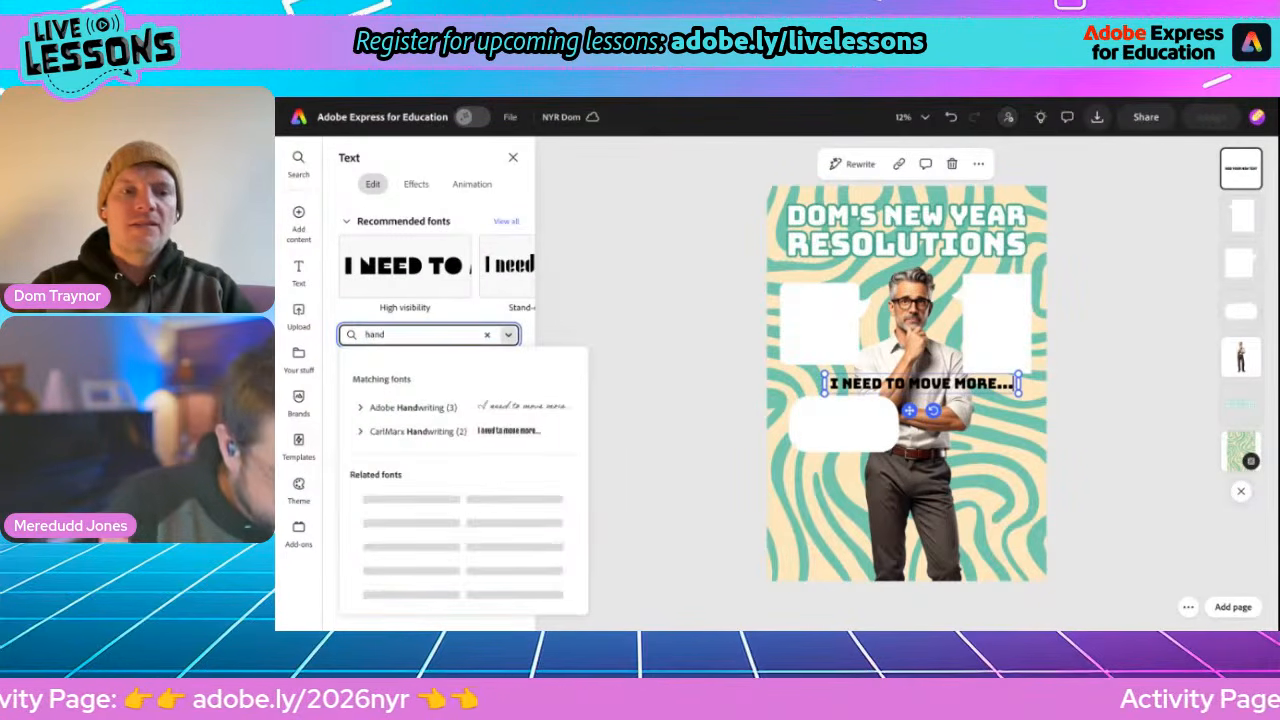
left_click(361, 407)
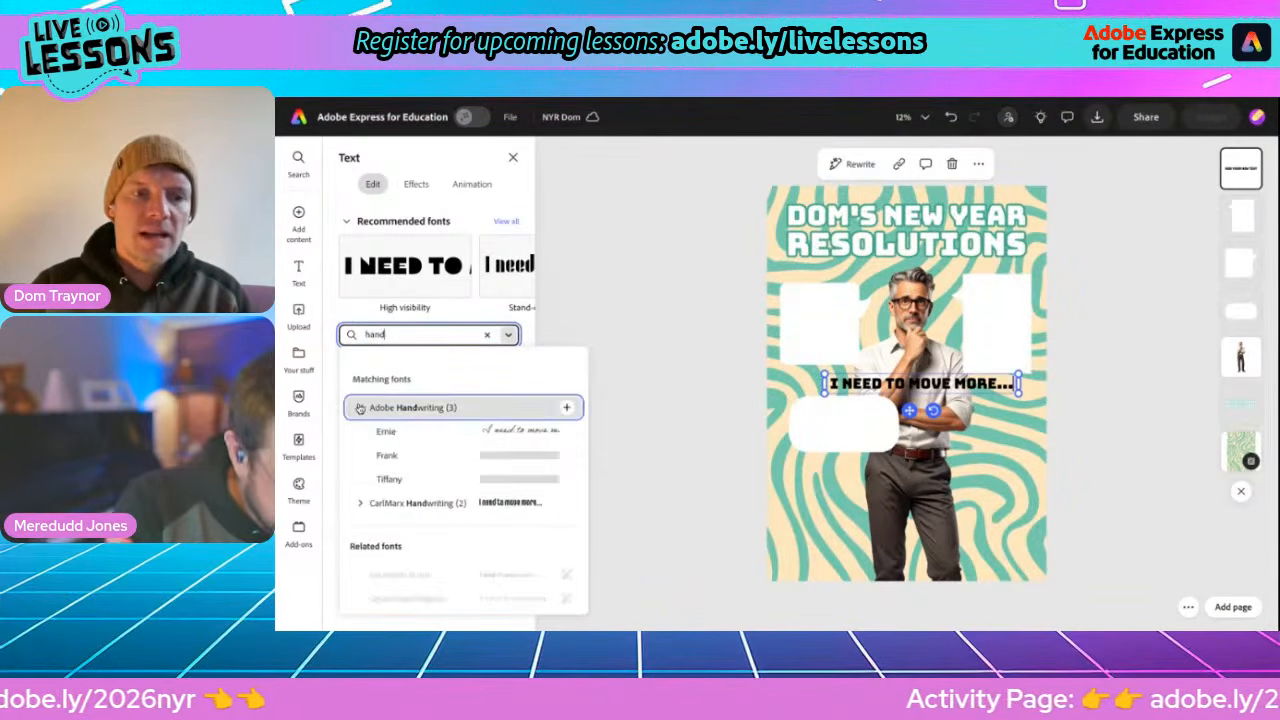
left_click(389, 480)
Place the handwritten text inside the left rectangular bubble, narrowing its box so it wraps onto three lines
left_click_drag(880, 412, 842, 325)
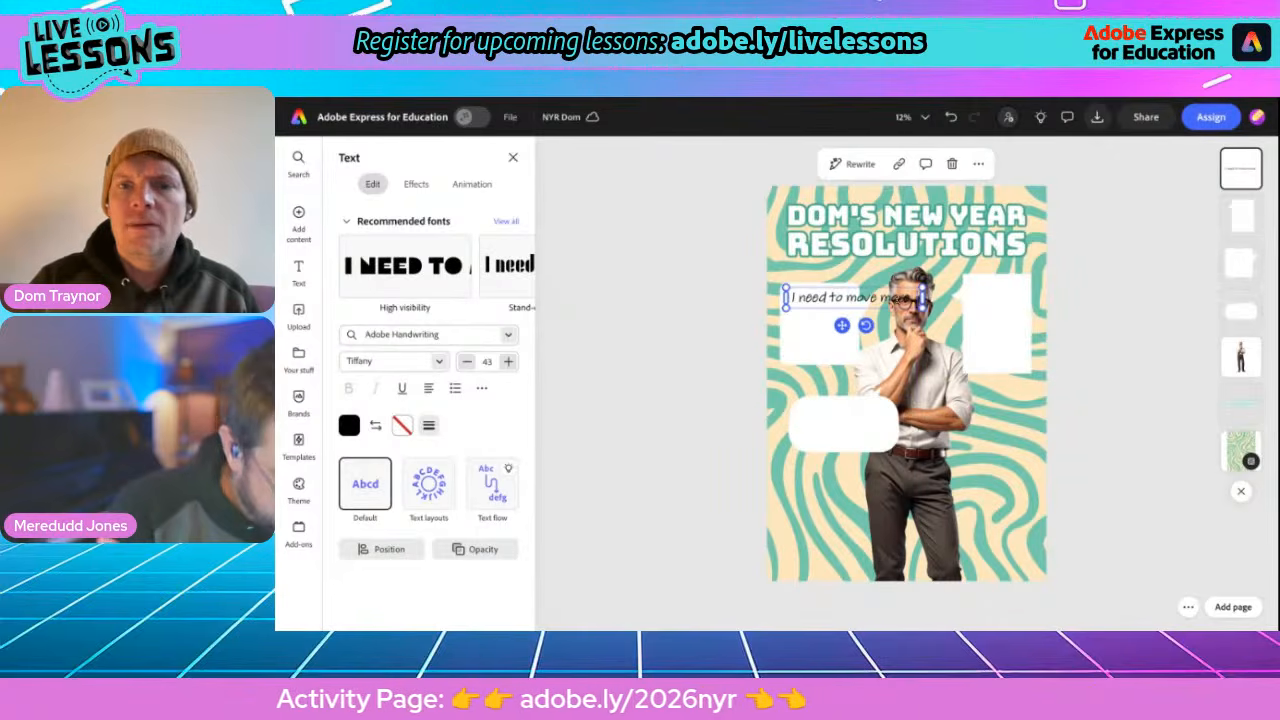
left_click_drag(924, 297, 859, 306)
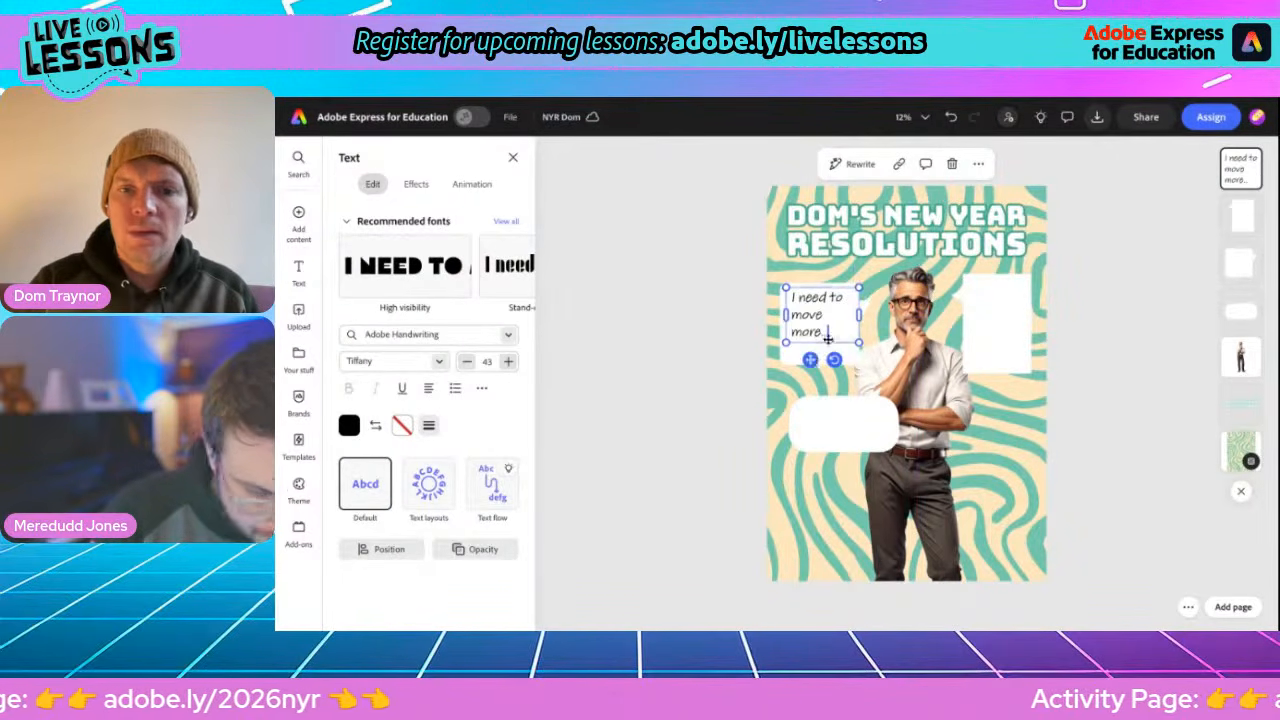
left_click_drag(810, 360, 815, 369)
left_click(729, 408)
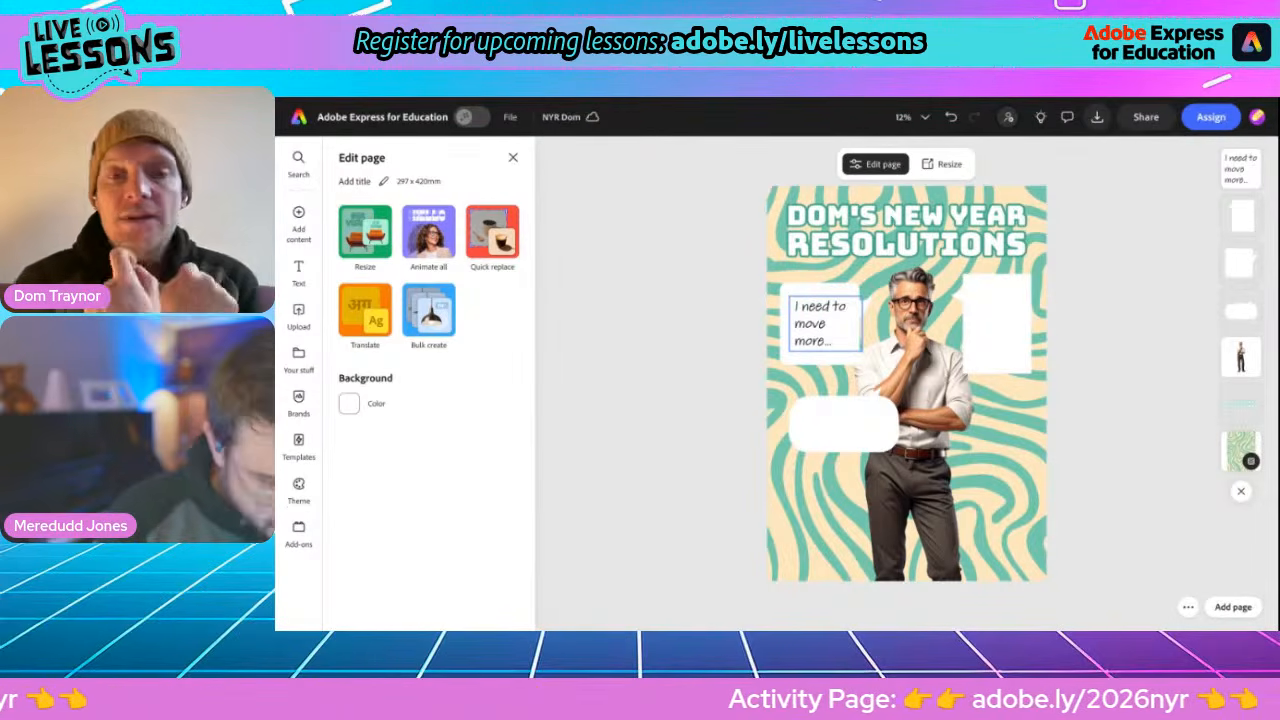
Duplicate the "I need to move more..." text and place the copy over the bubble right of the man
left_click(823, 323)
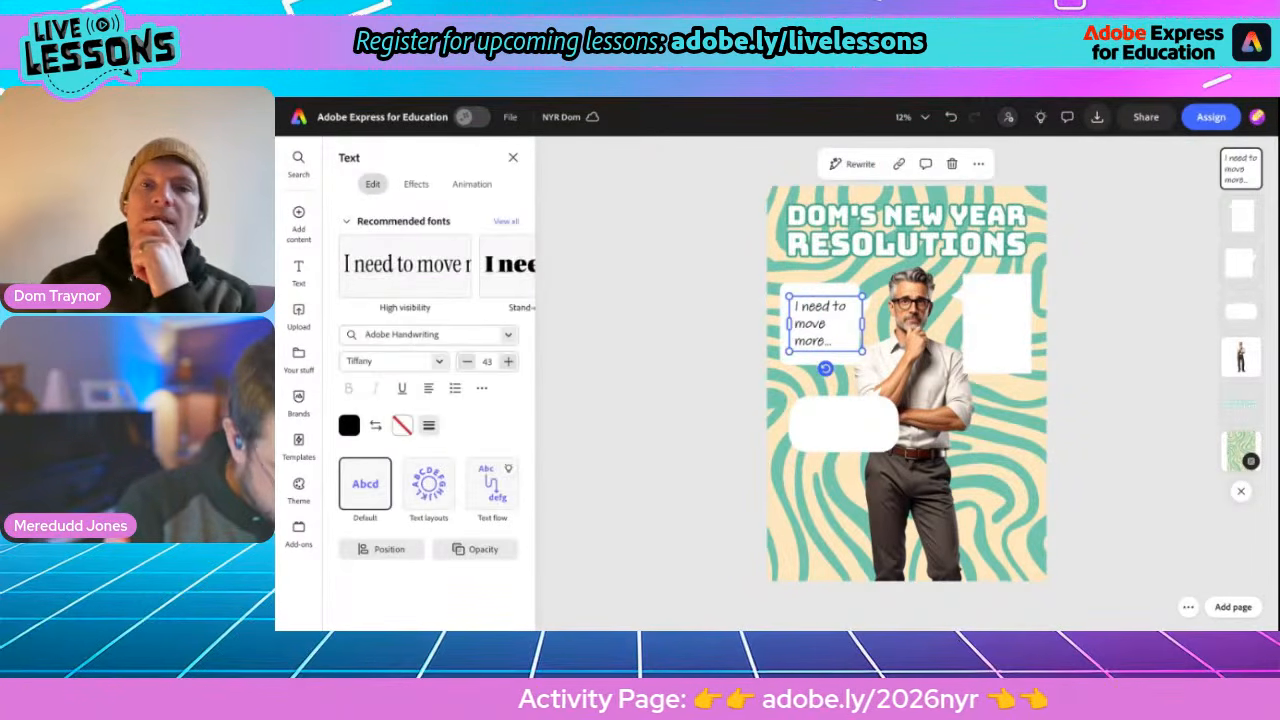
left_click(979, 166)
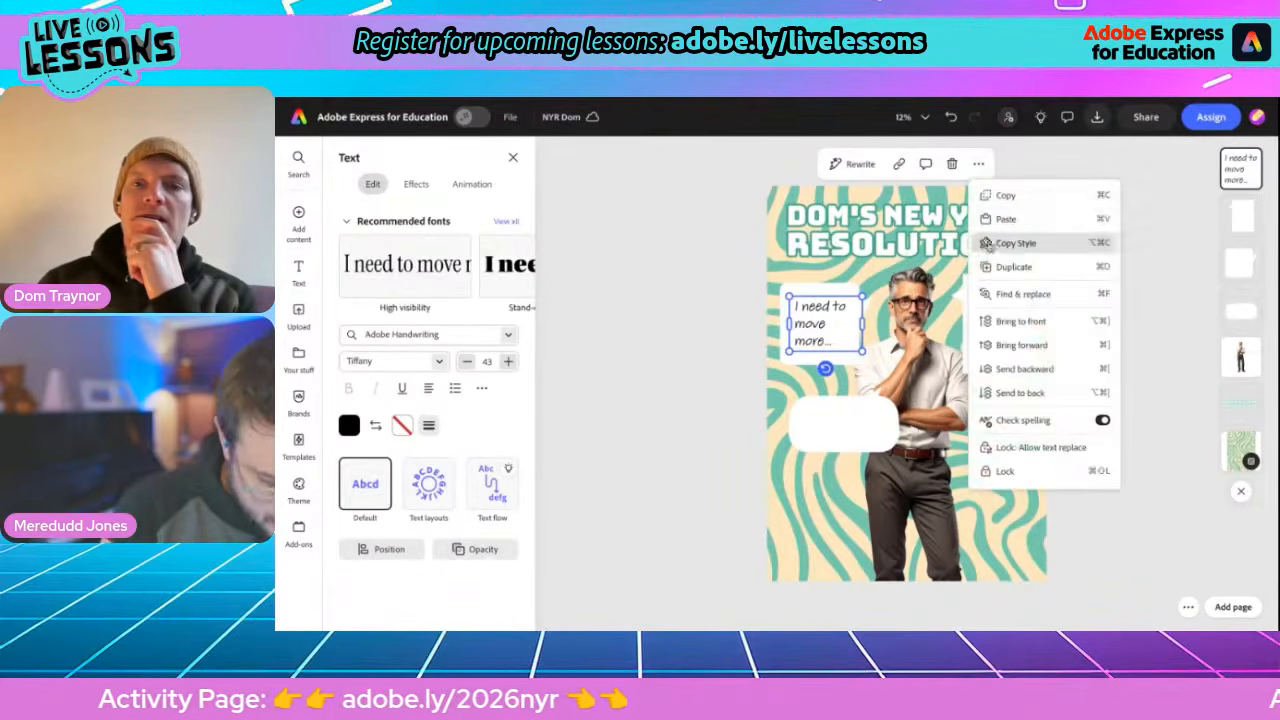
left_click(1013, 267)
left_click_drag(835, 355, 993, 322)
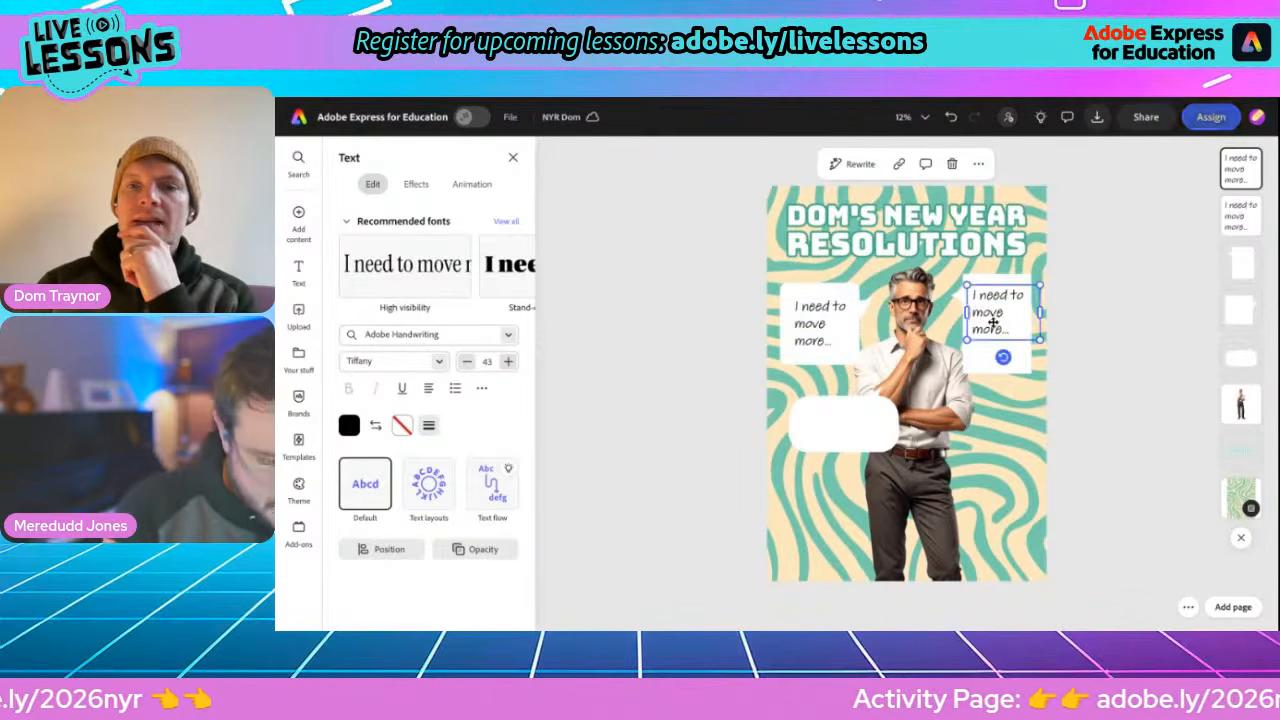
Replace the text in the right bubble with "When was the last time I read a book?"
double_click(993, 316)
type("Whe")
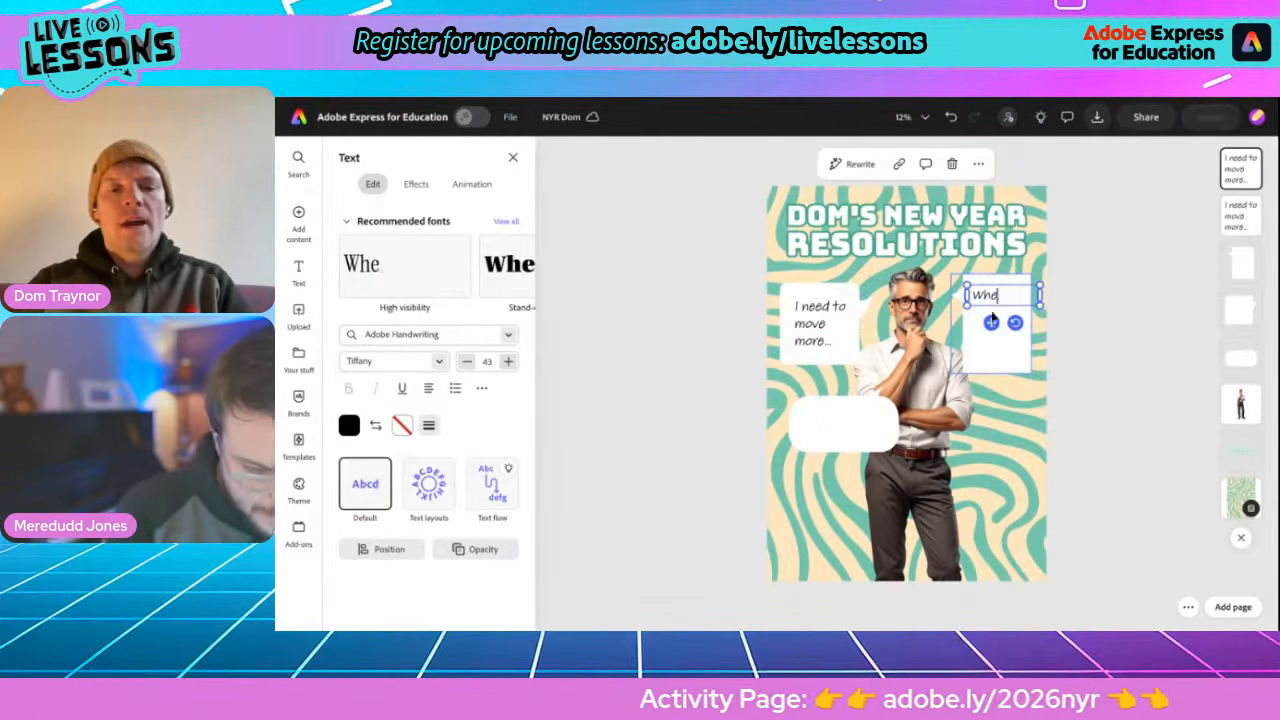
type("n was the last ")
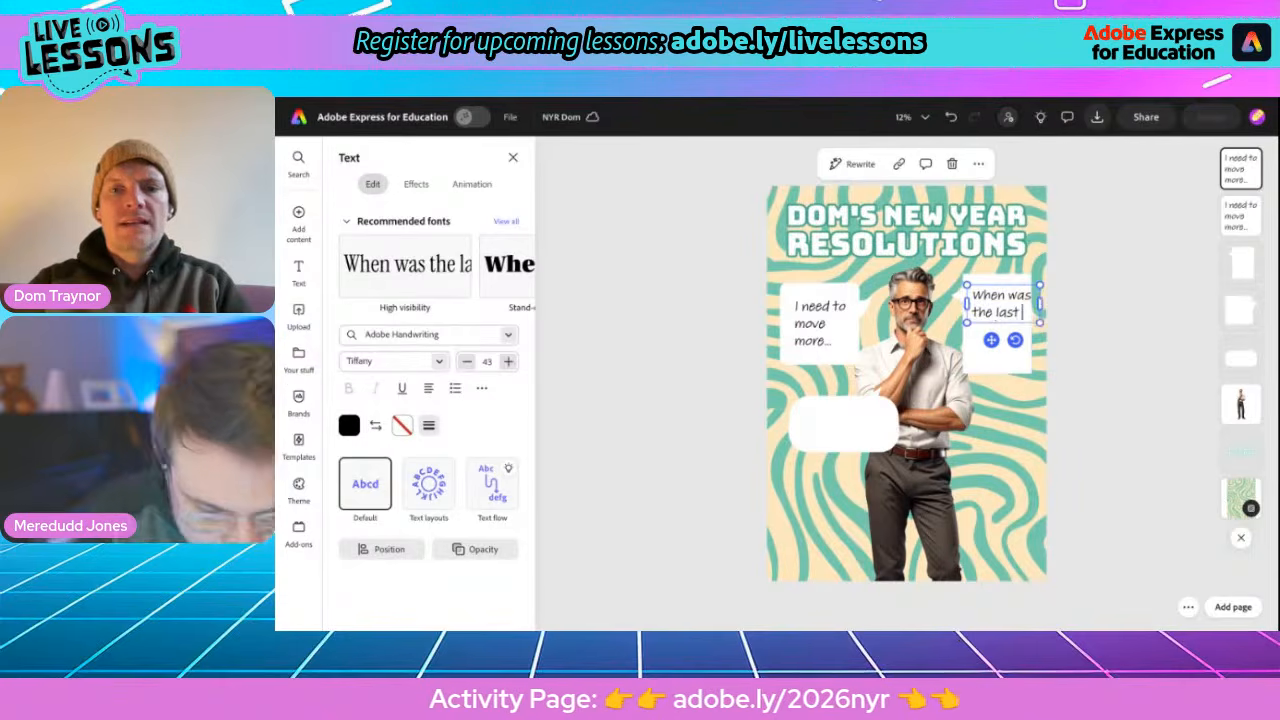
type("time I read a")
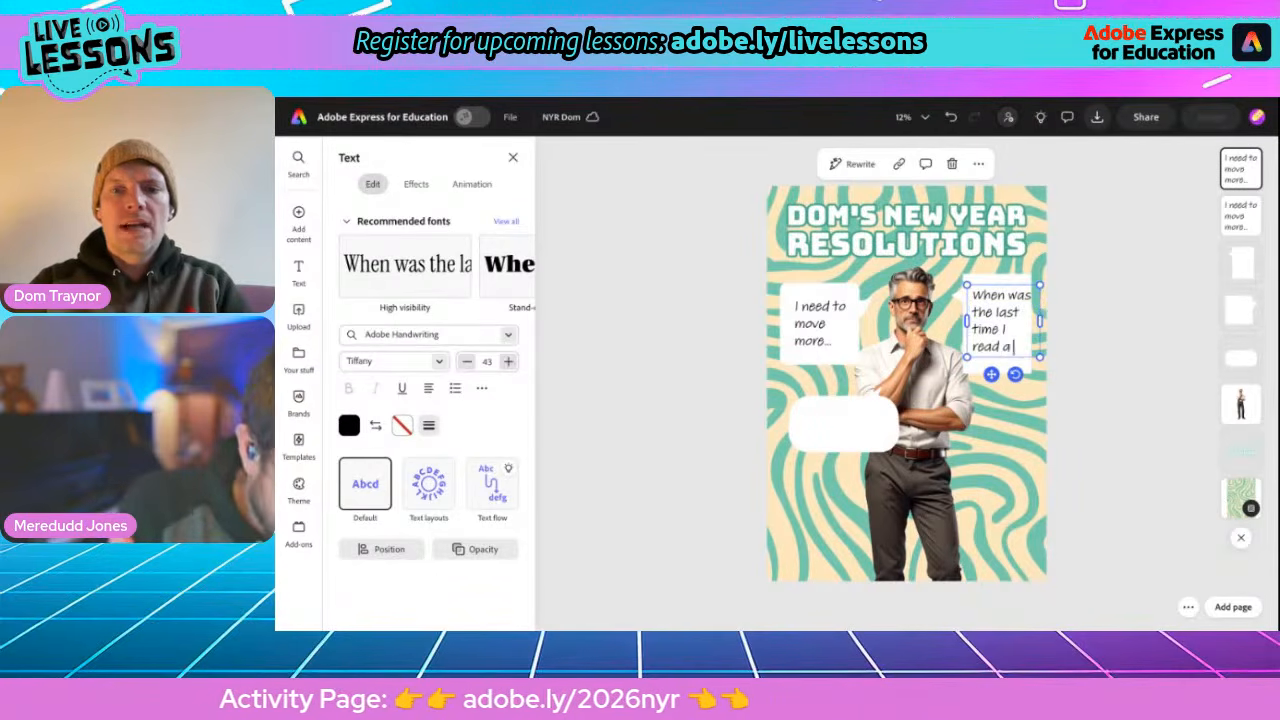
type(" book?")
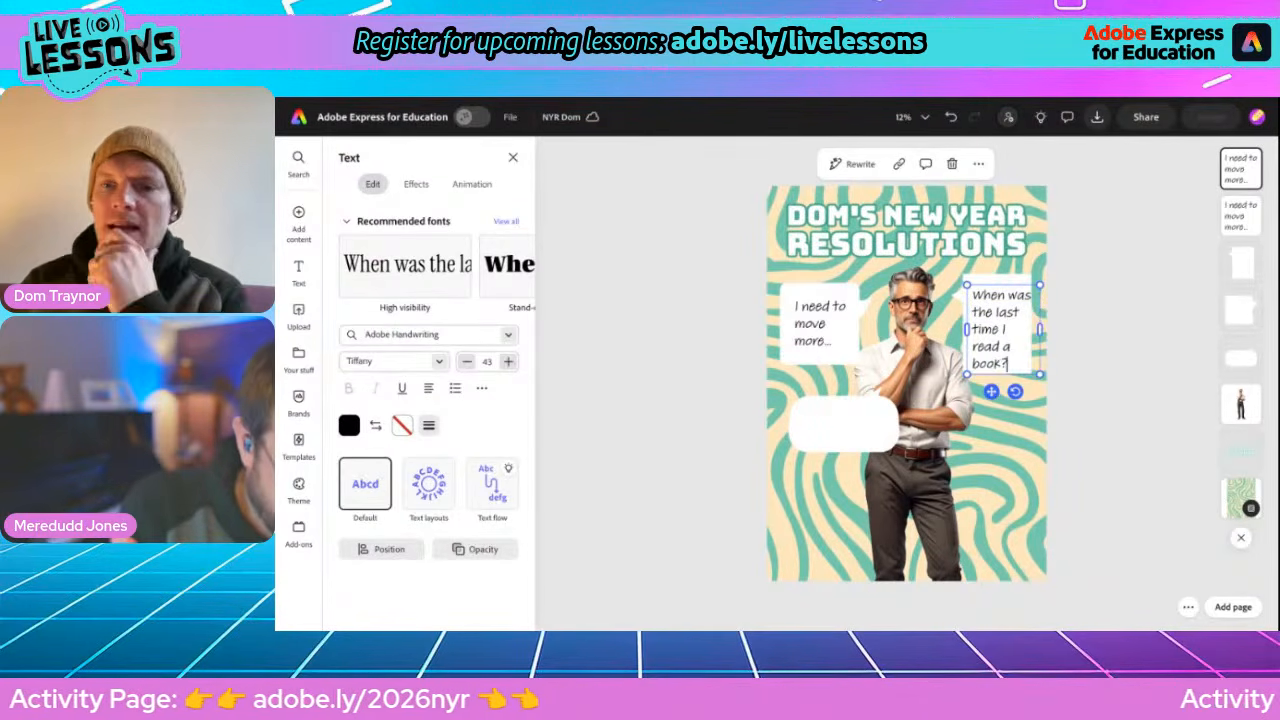
Scale the book question text down to size 36 and position it within the right bubble
left_click_drag(991, 391, 994, 383)
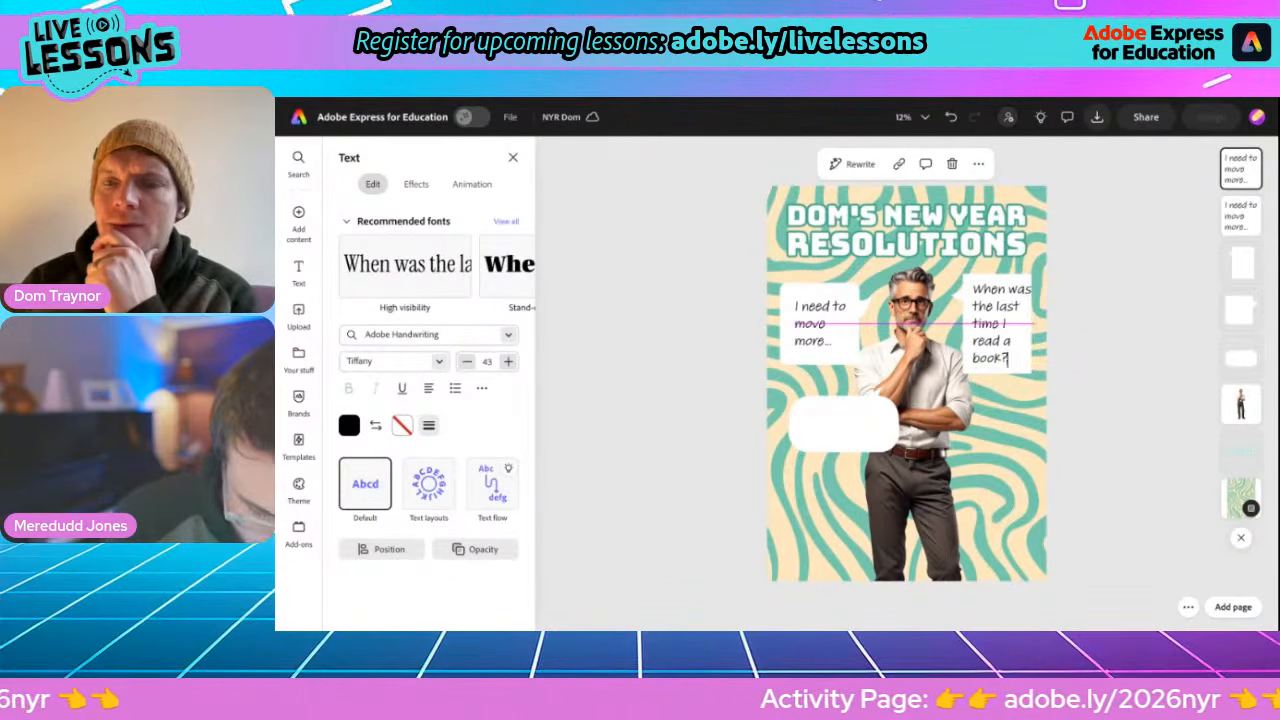
left_click_drag(994, 383, 994, 383)
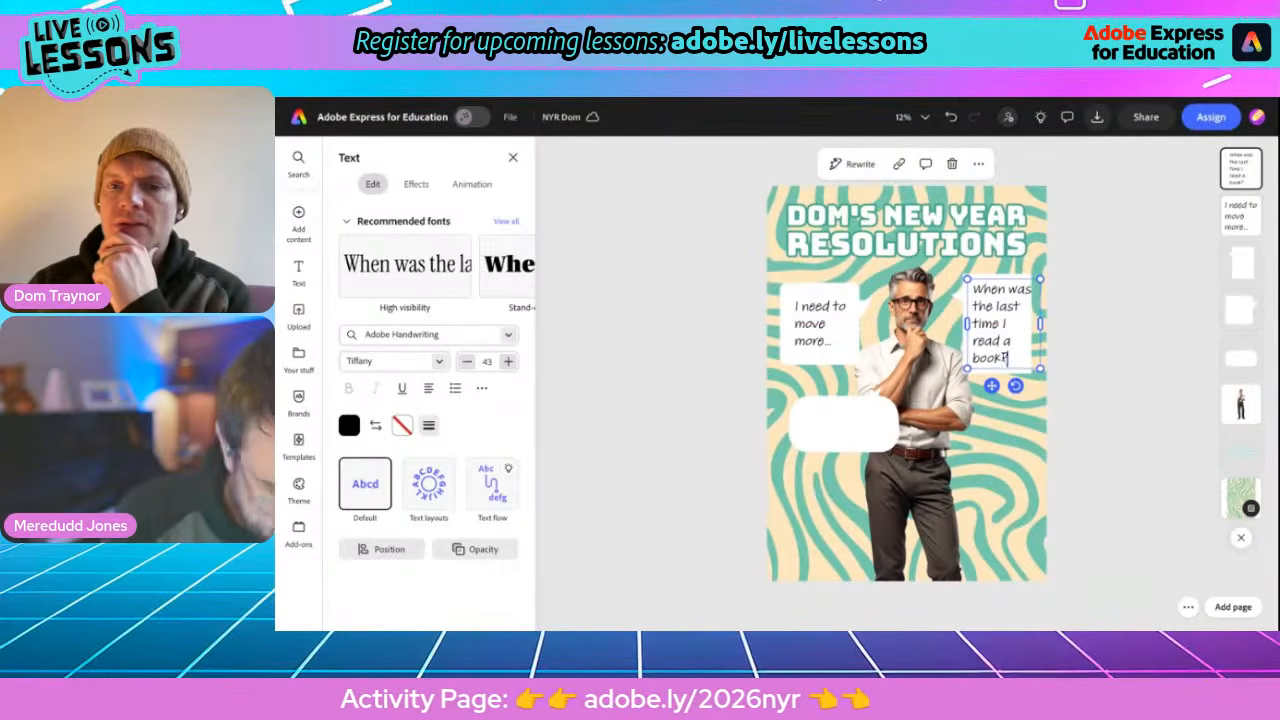
left_click_drag(1040, 280, 1027, 287)
left_click_drag(985, 385, 986, 378)
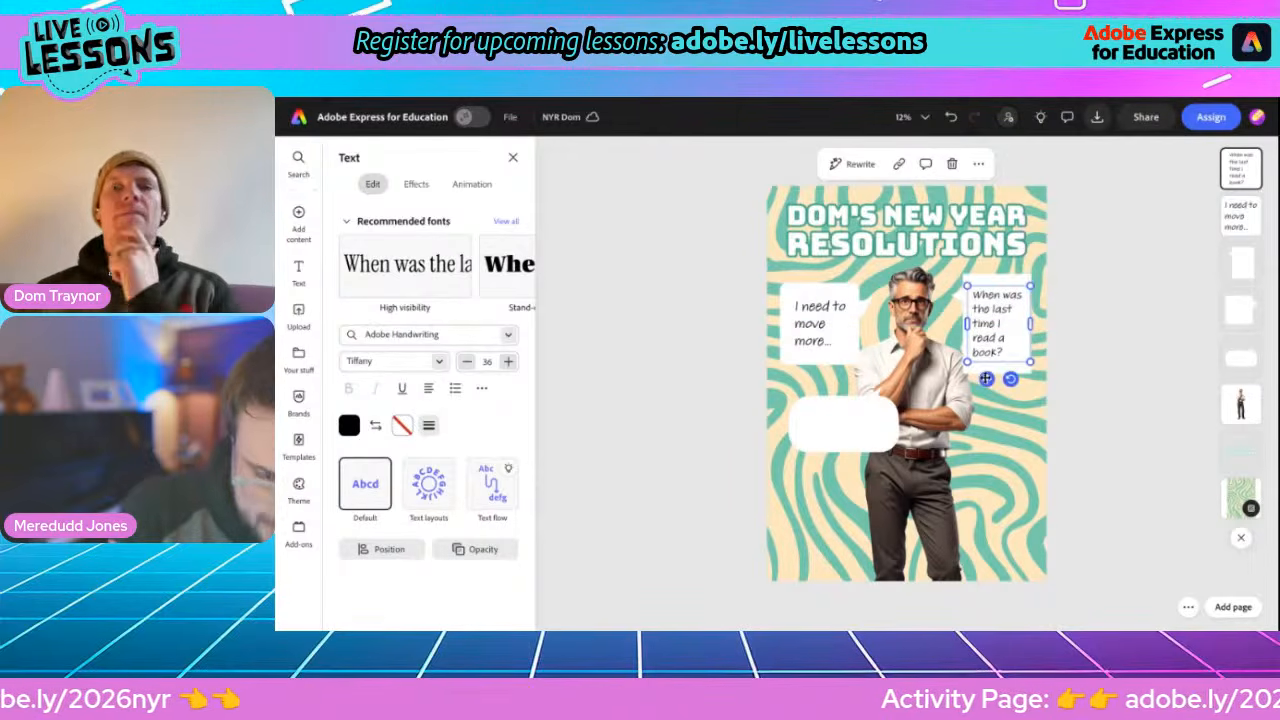
Duplicate the book question text and fit the copy inside the rounded bubble, widened to wrap onto three lines
left_click(979, 163)
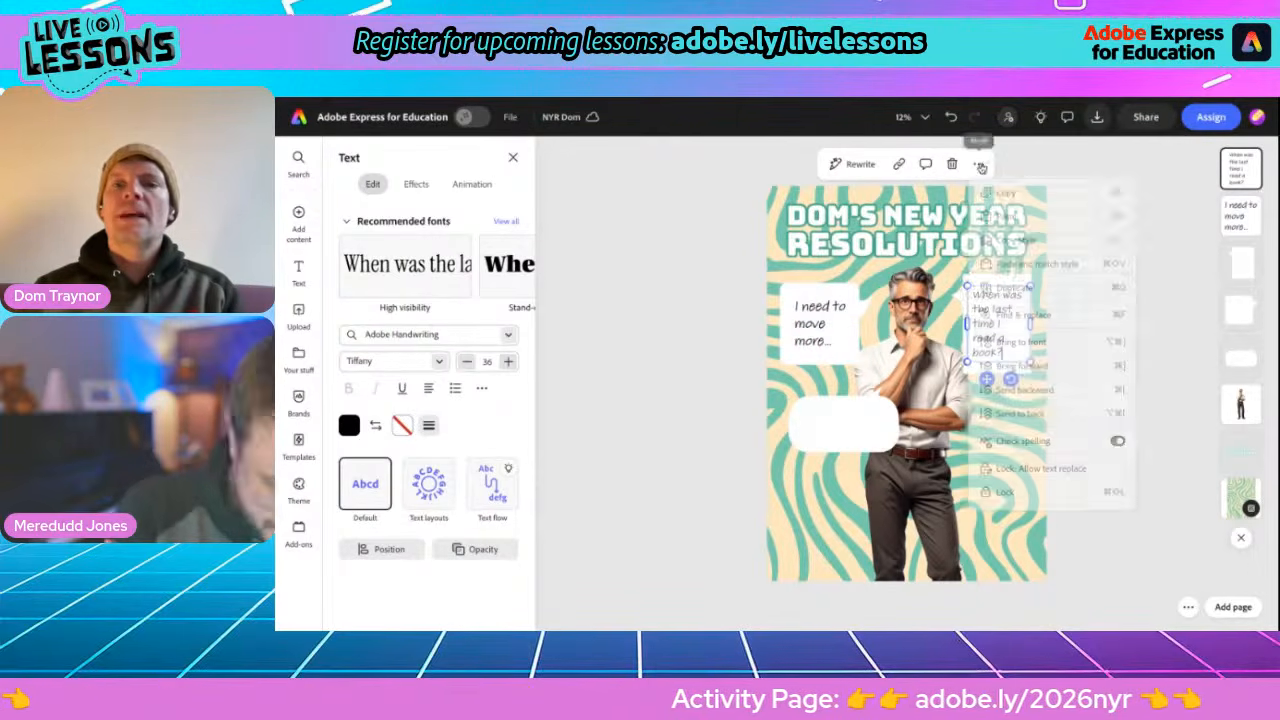
left_click(1012, 284)
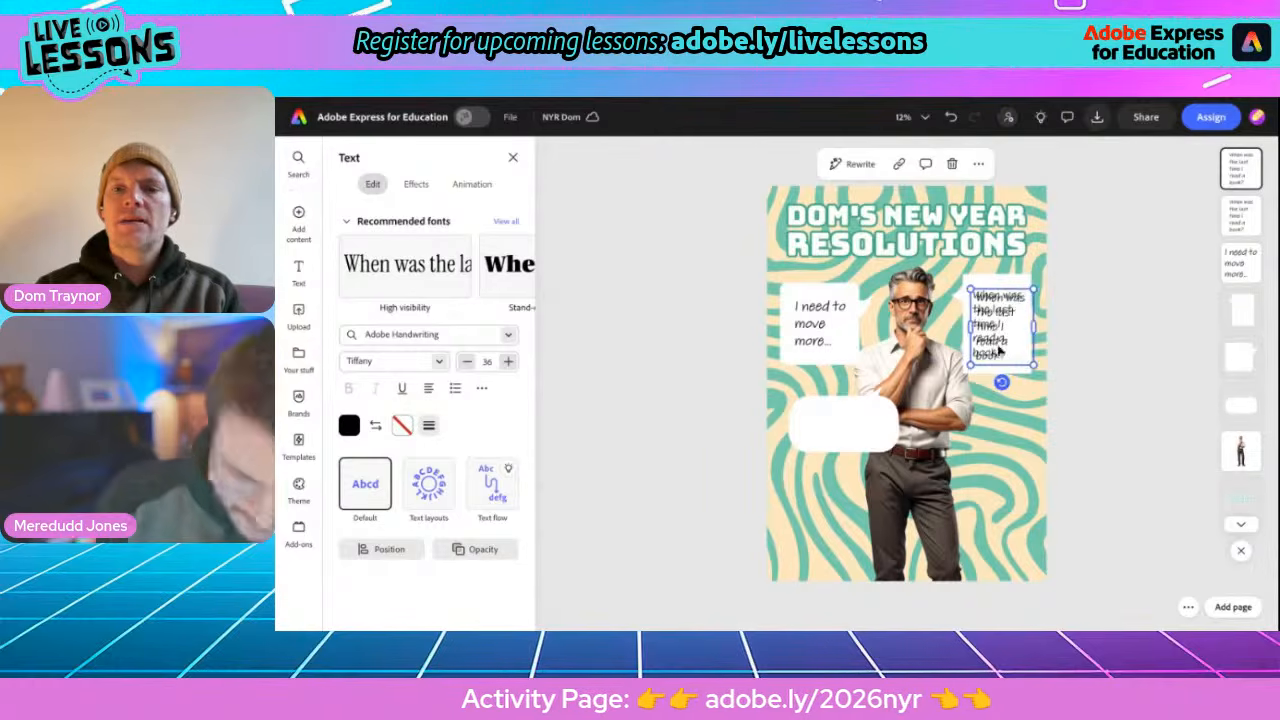
left_click_drag(1013, 297, 848, 440)
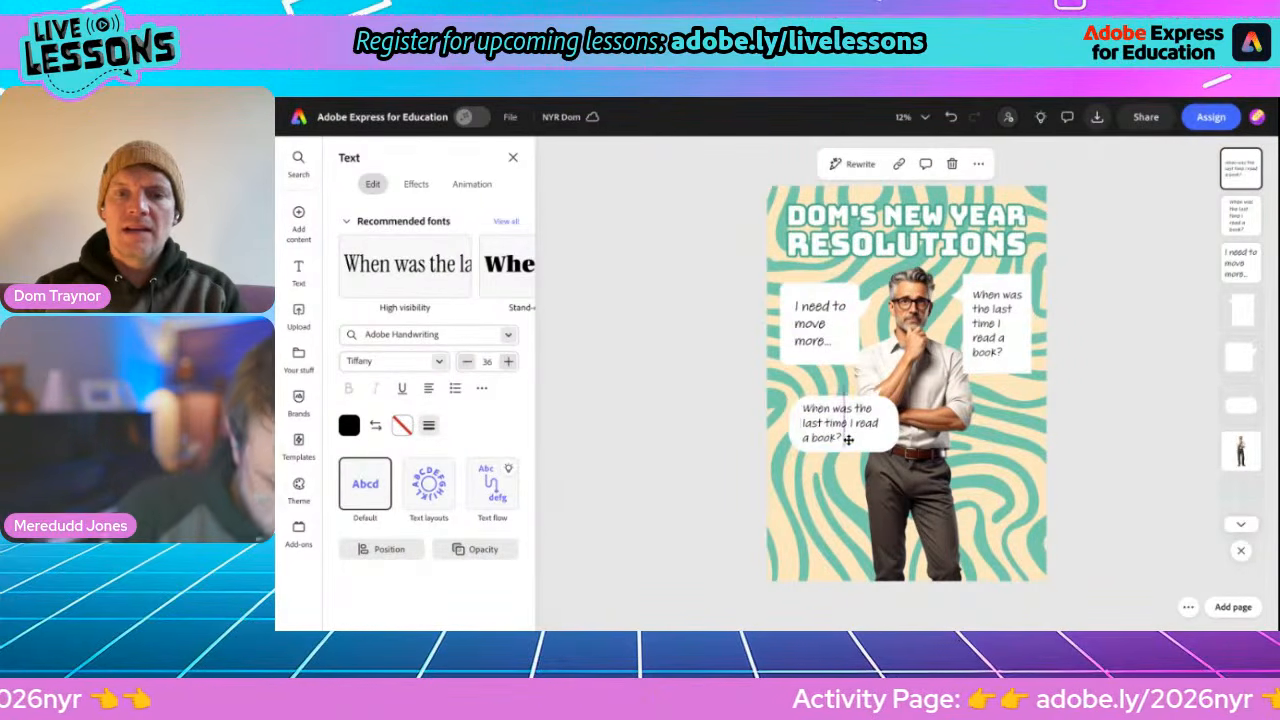
Replace the text in the rounded bubble with "I need to finish this house!!!" and nudge it slightly down within the bubble
double_click(832, 428)
type("I")
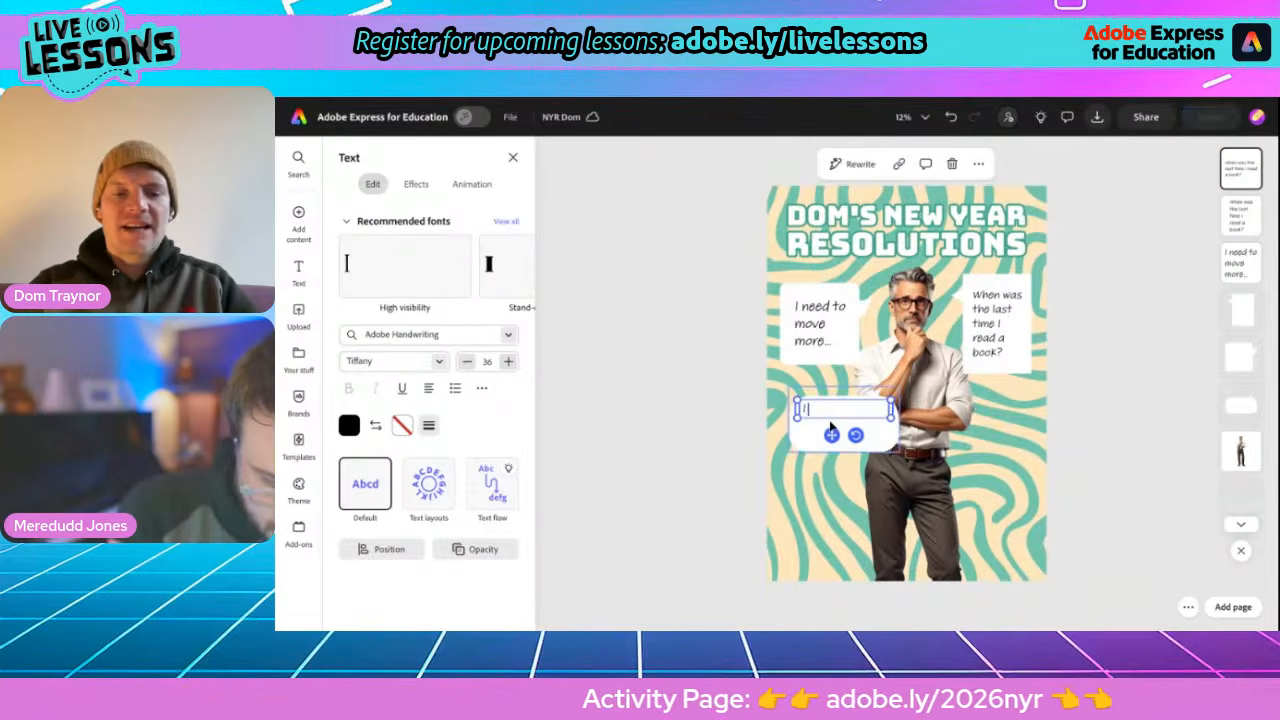
type(" need to finish")
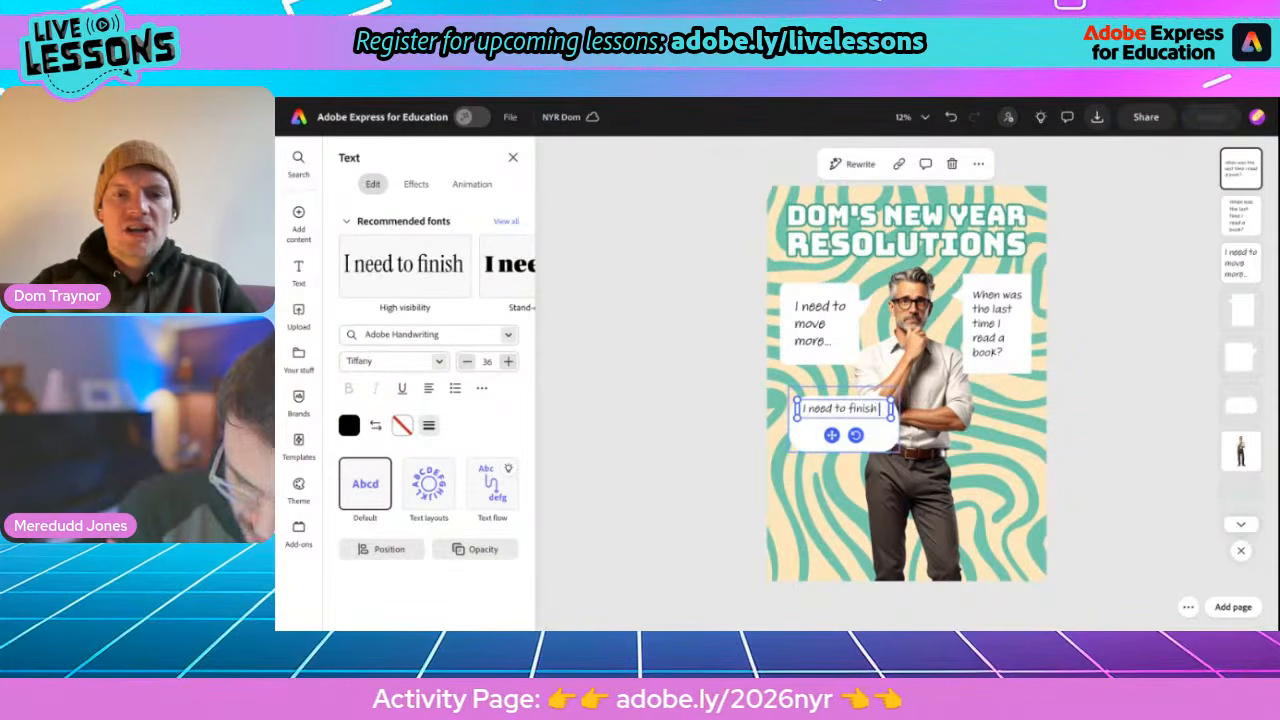
type(" this house!!!")
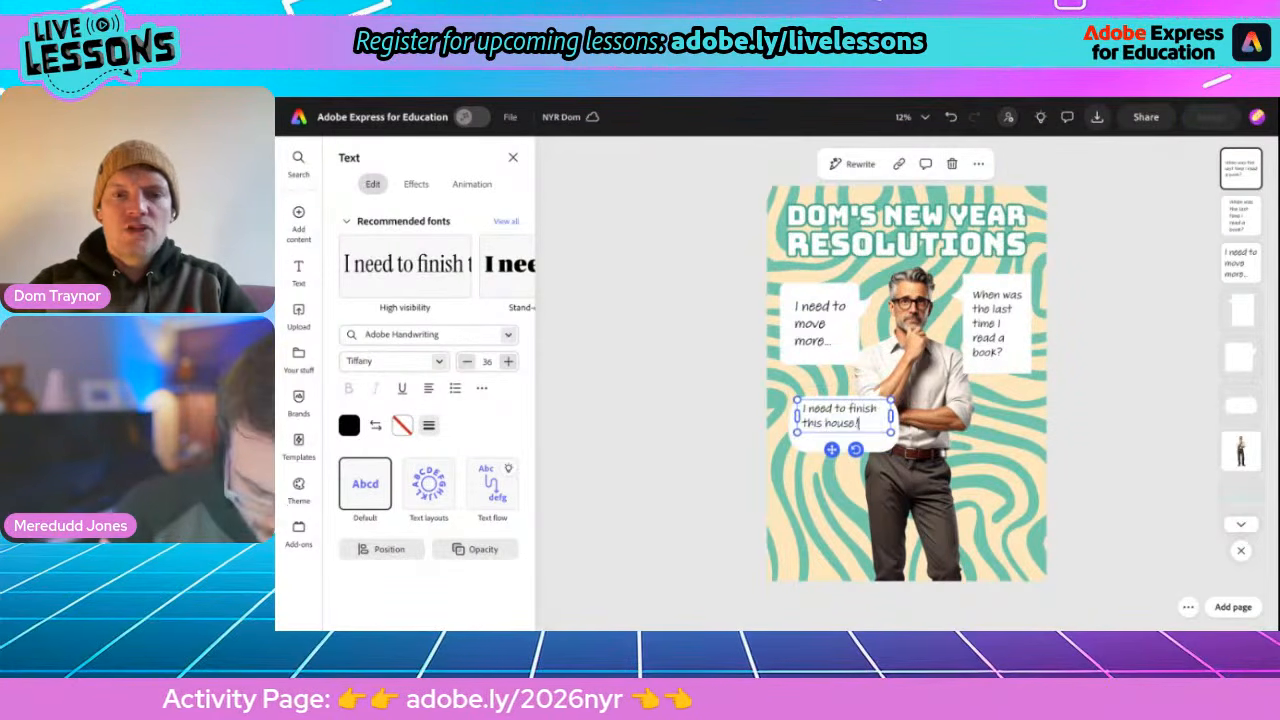
left_click(836, 451)
left_click_drag(836, 451, 837, 458)
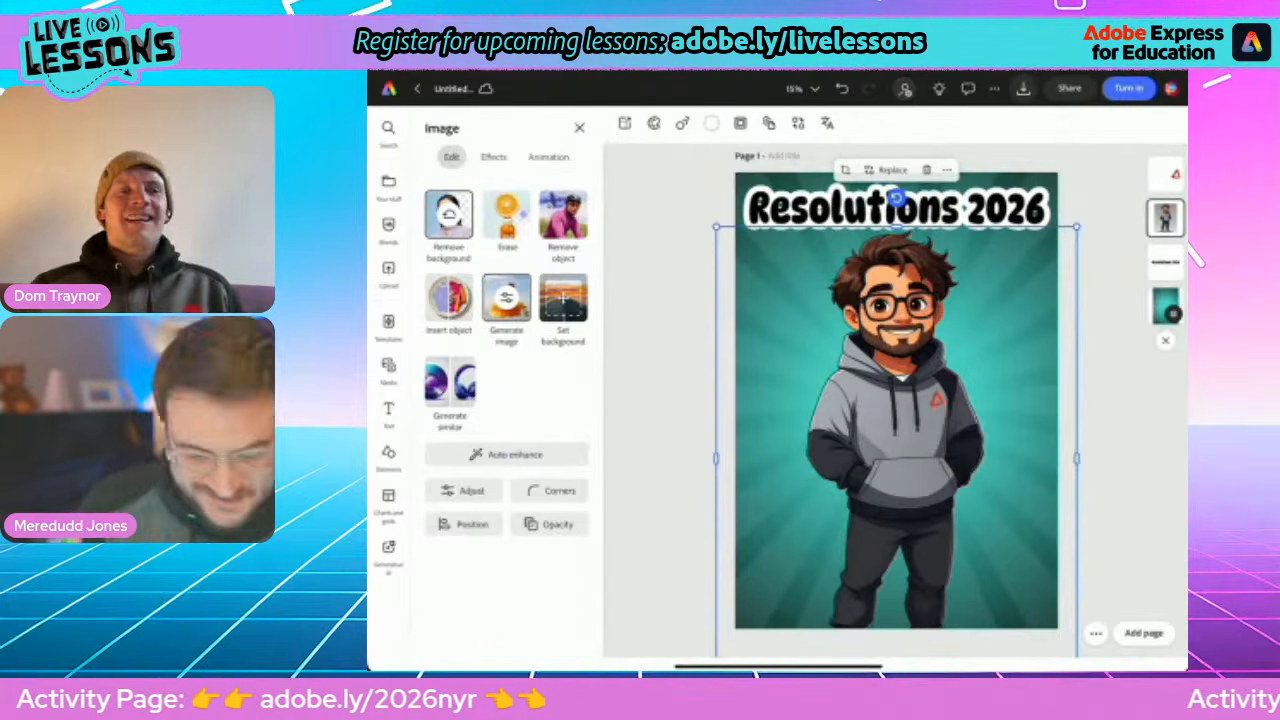
On the "Resolutions 2026" poster, search the icon elements for "Speech"
left_click(388, 453)
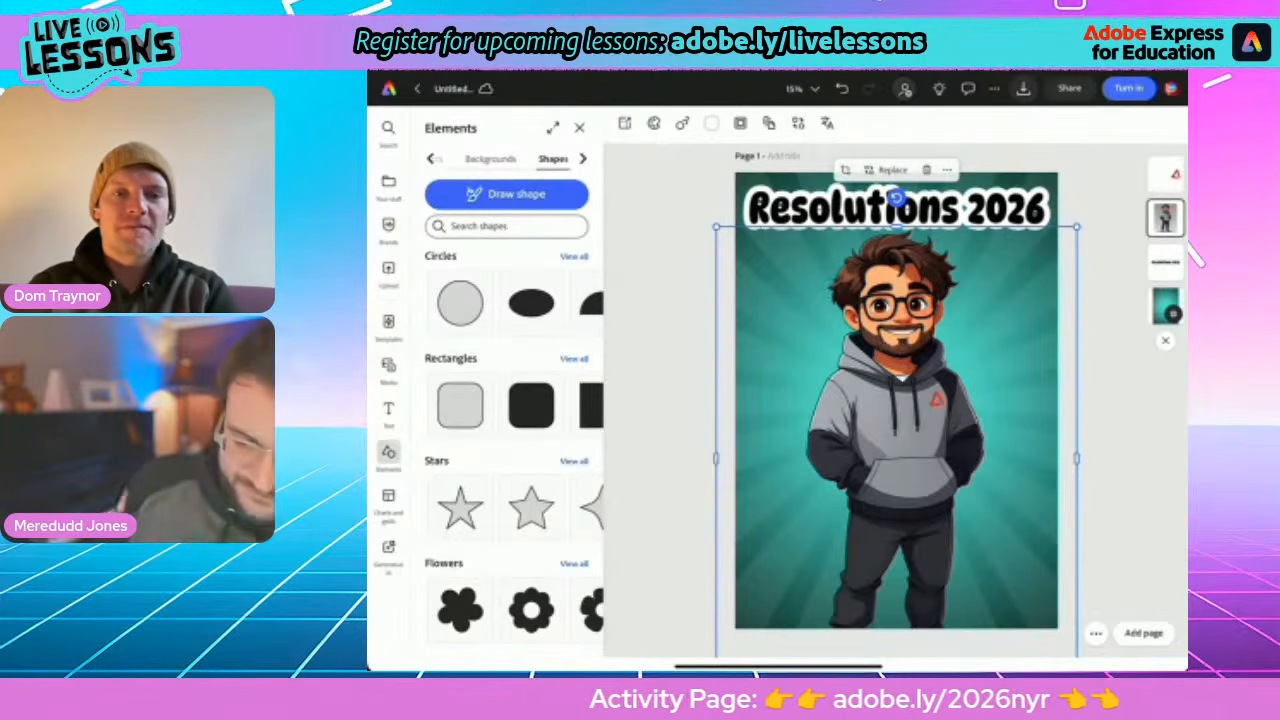
key("Escape")
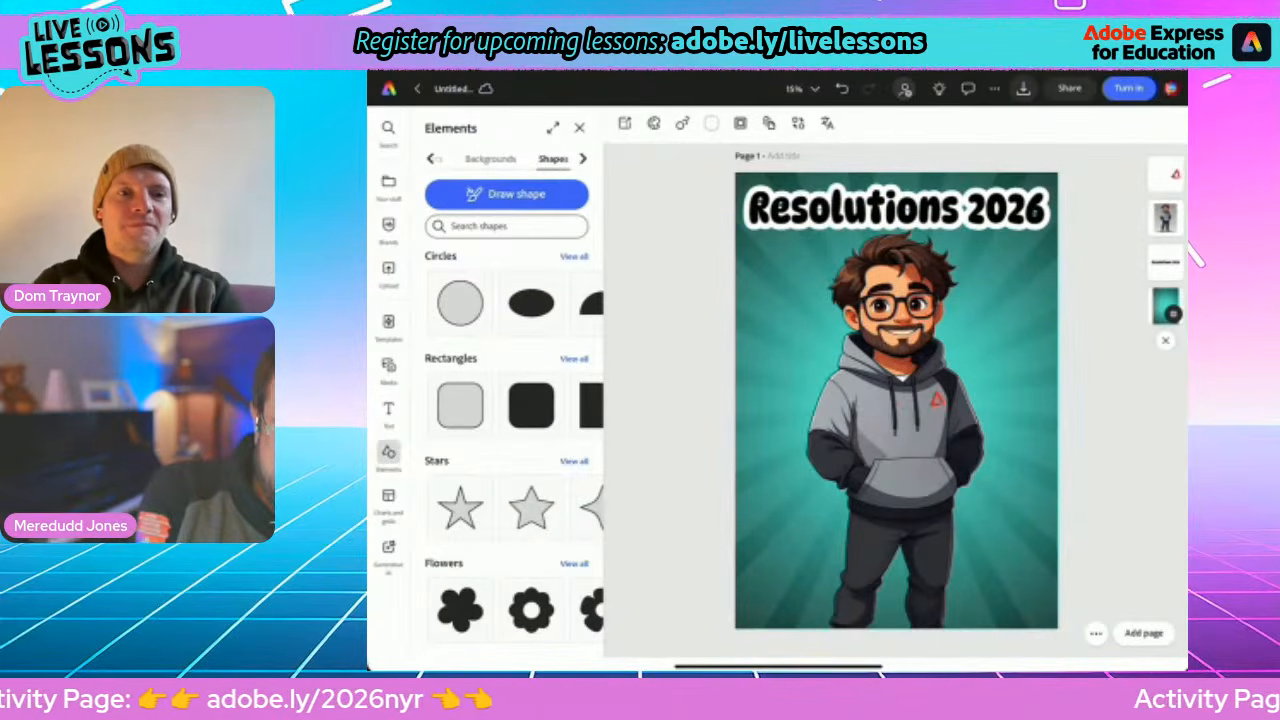
scroll(510, 159, "right", 2)
left_click(516, 159)
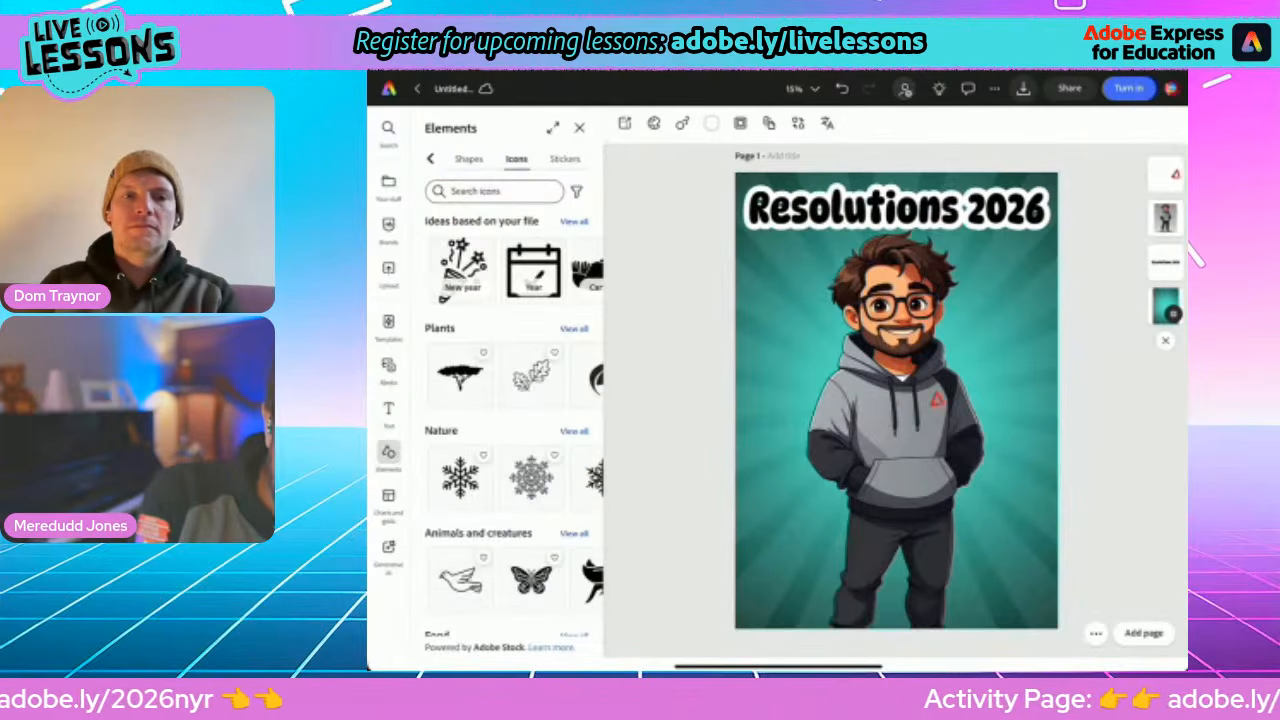
left_click(504, 191)
type("Sp")
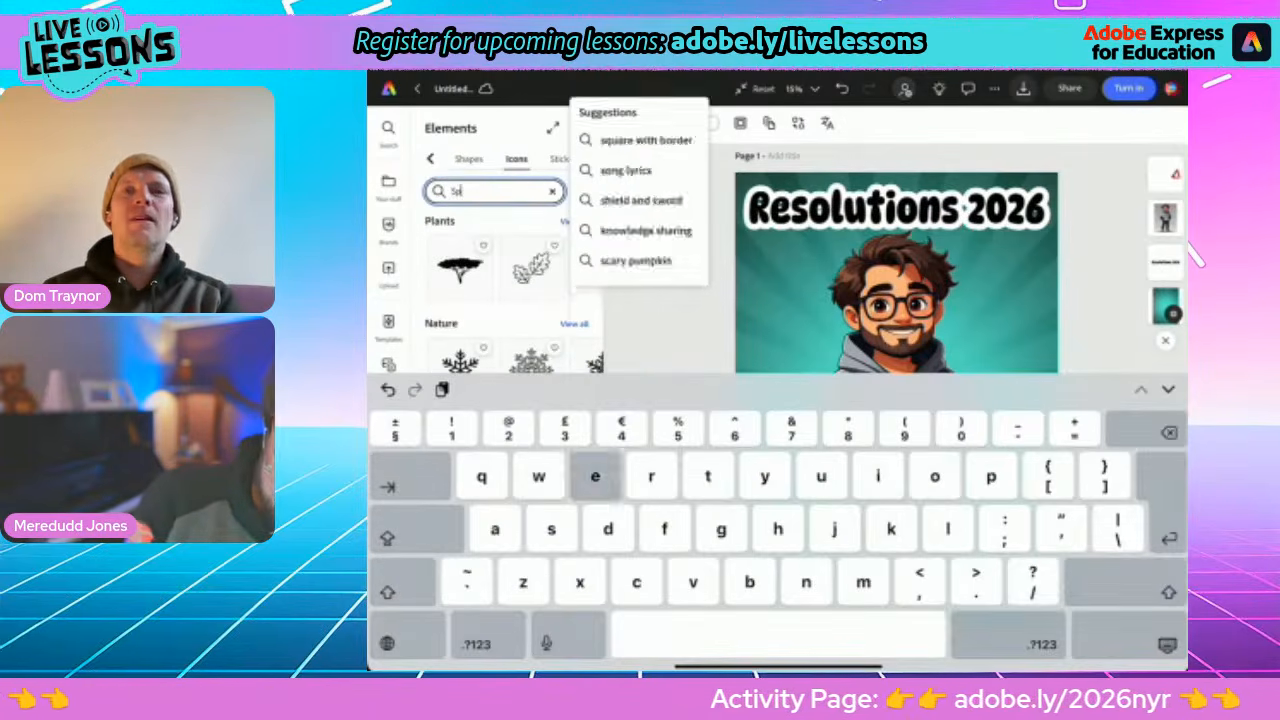
type("eech")
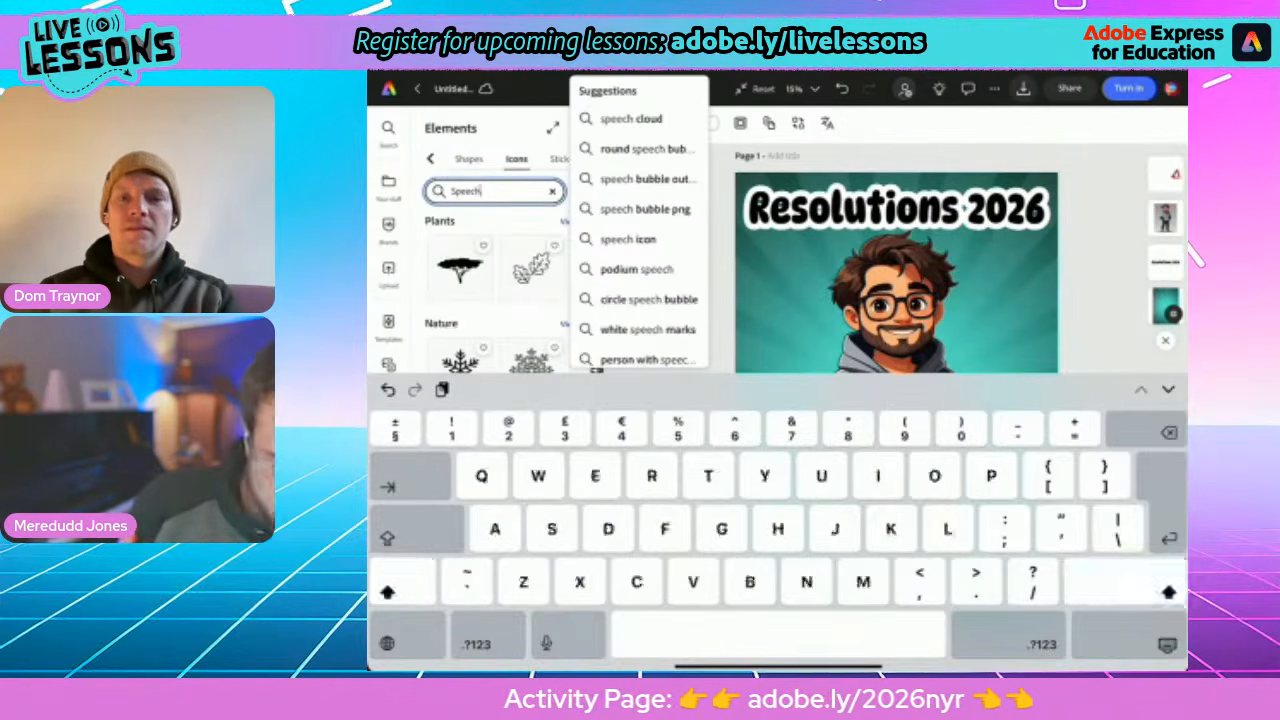
key("Return")
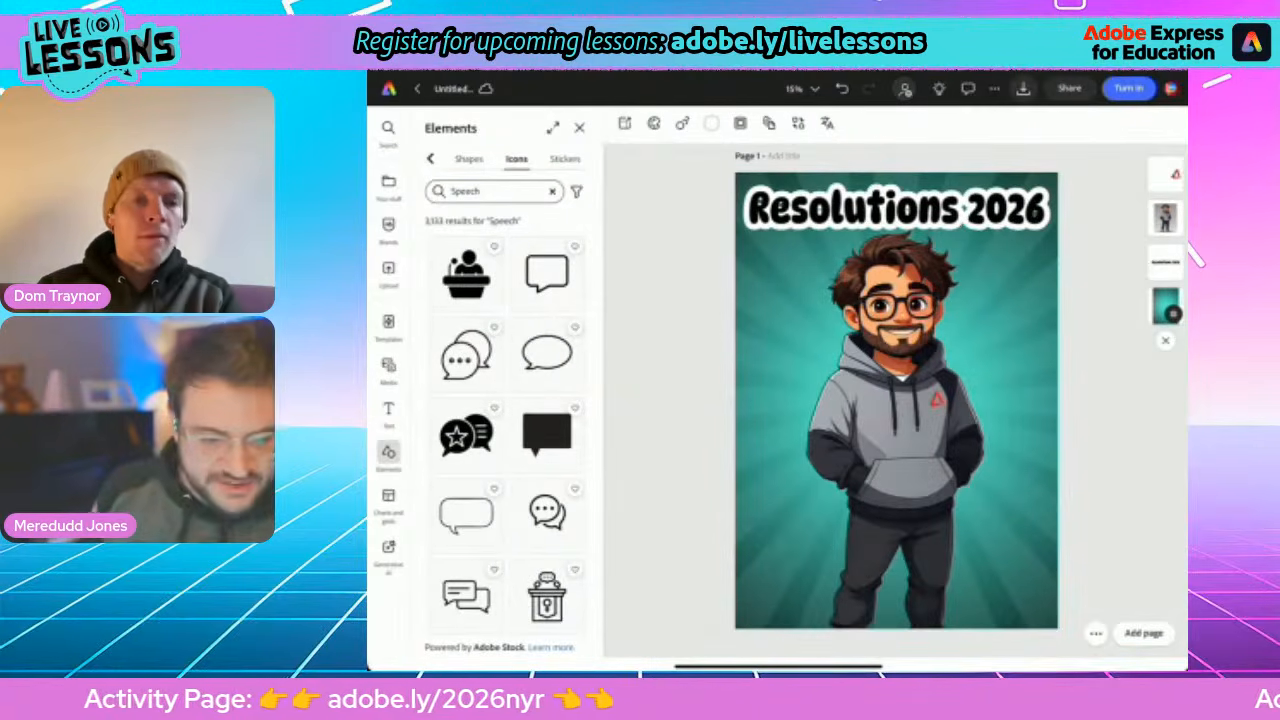
Insert the solid black slanted speech bubble icon and recolor it white
scroll(507, 425, "down", 10)
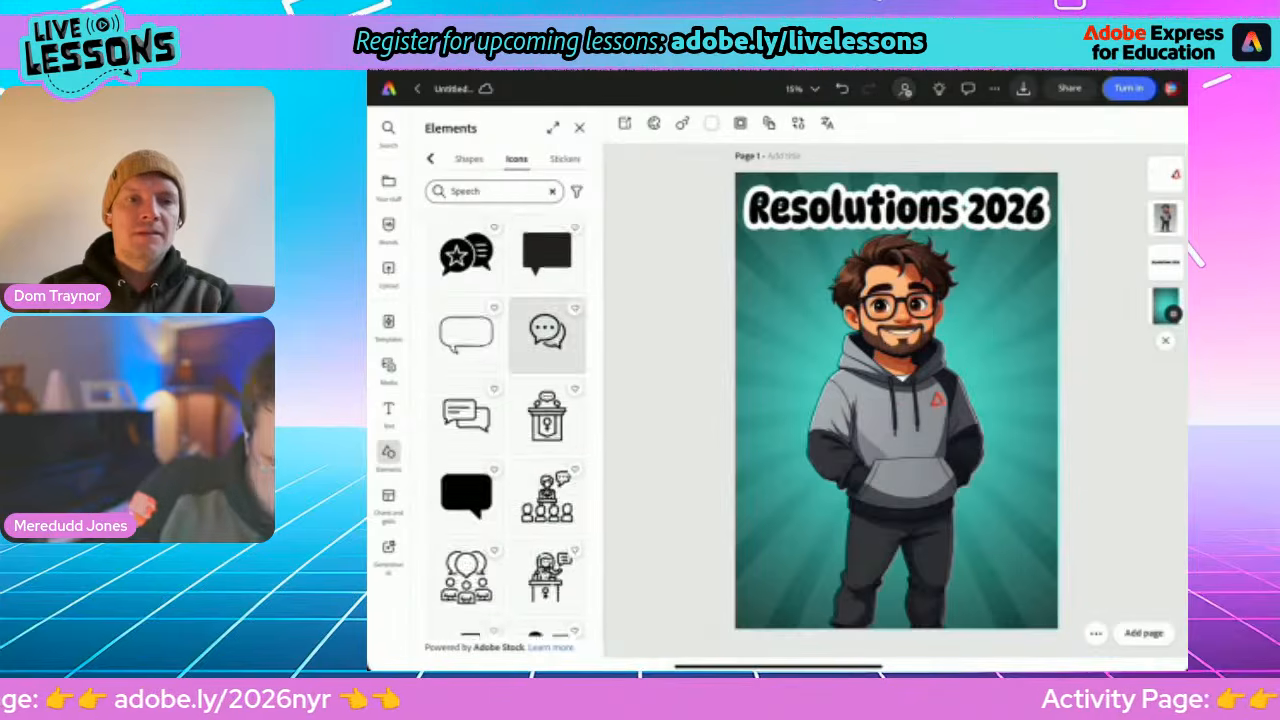
scroll(512, 417, "up", 1)
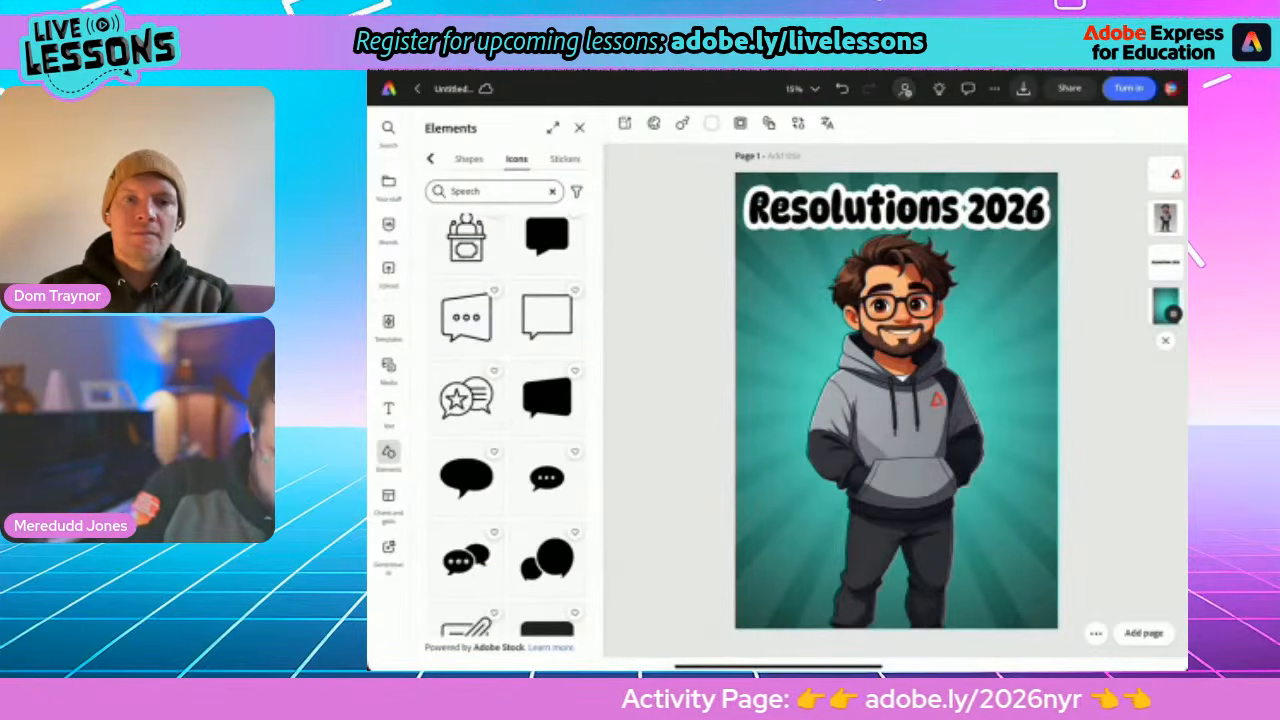
scroll(547, 330, "down", 2)
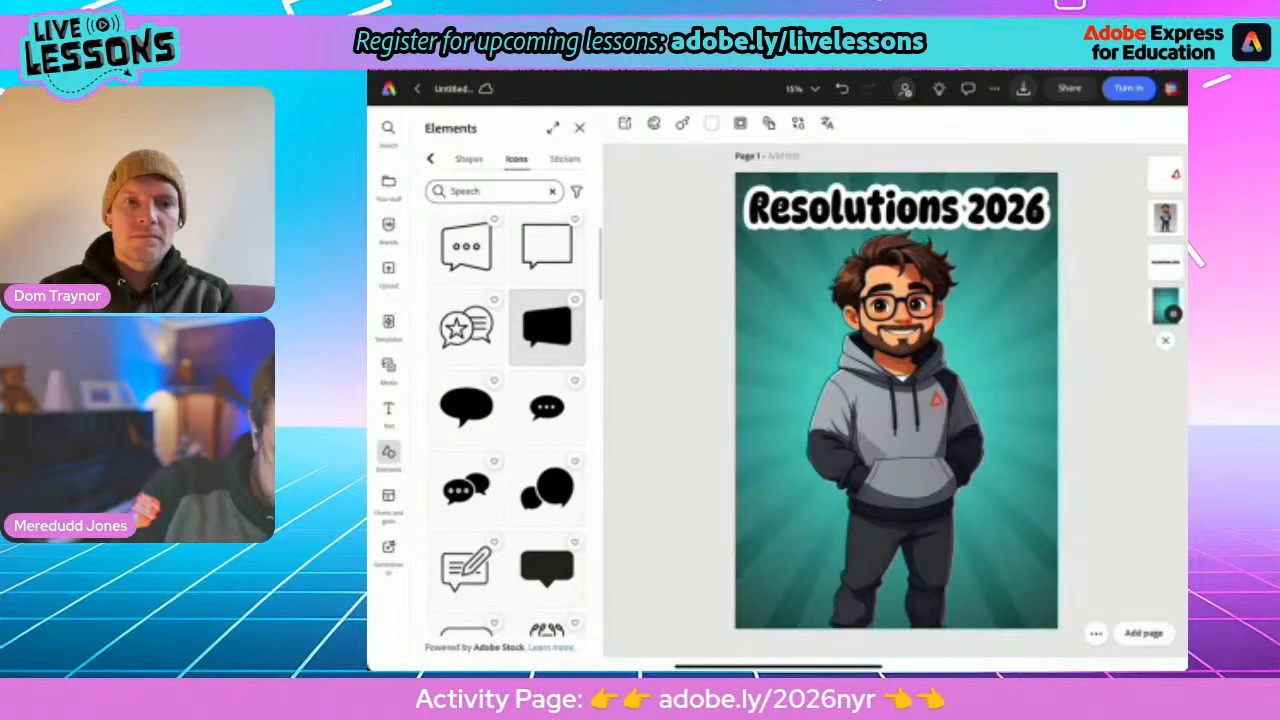
left_click(547, 325)
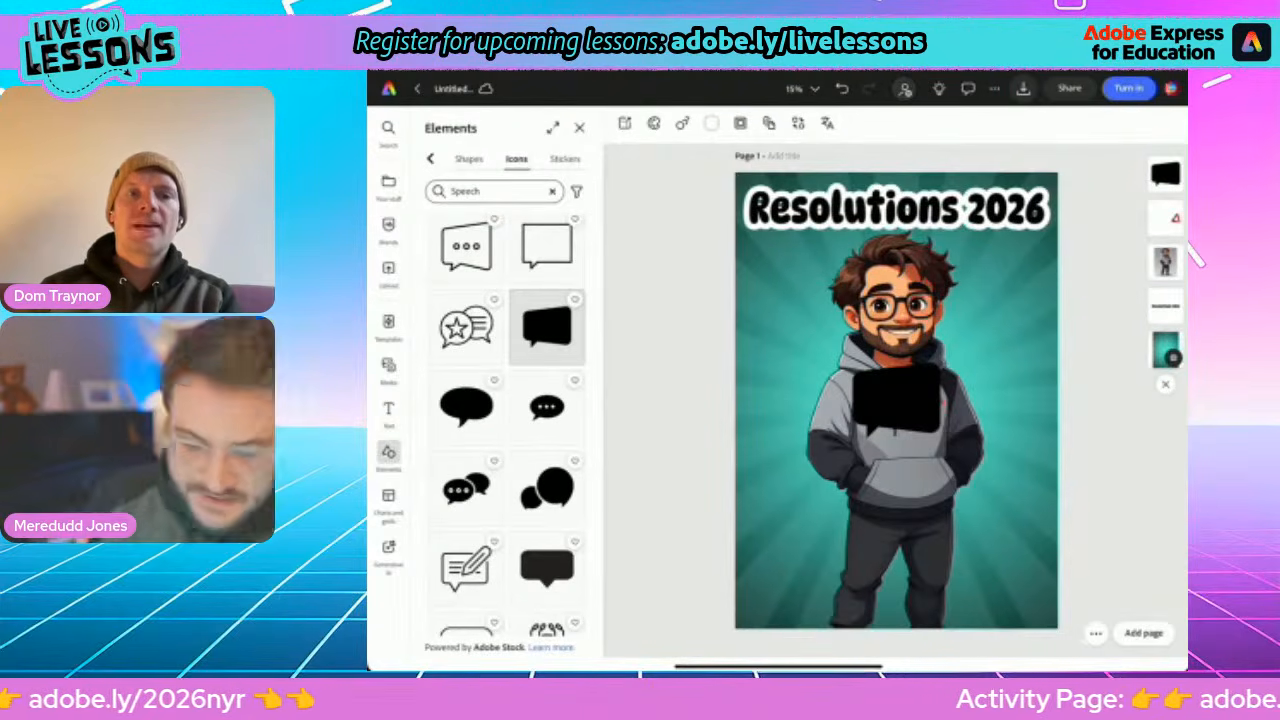
left_click(896, 399)
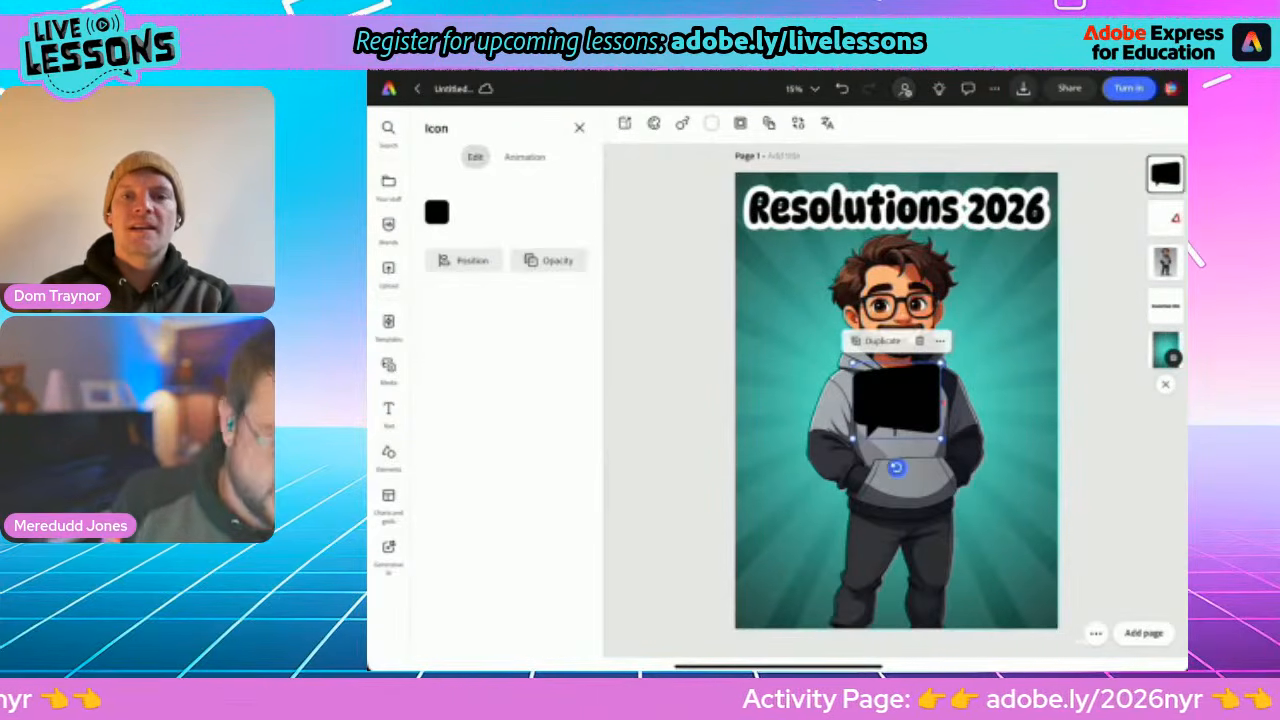
left_click(436, 211)
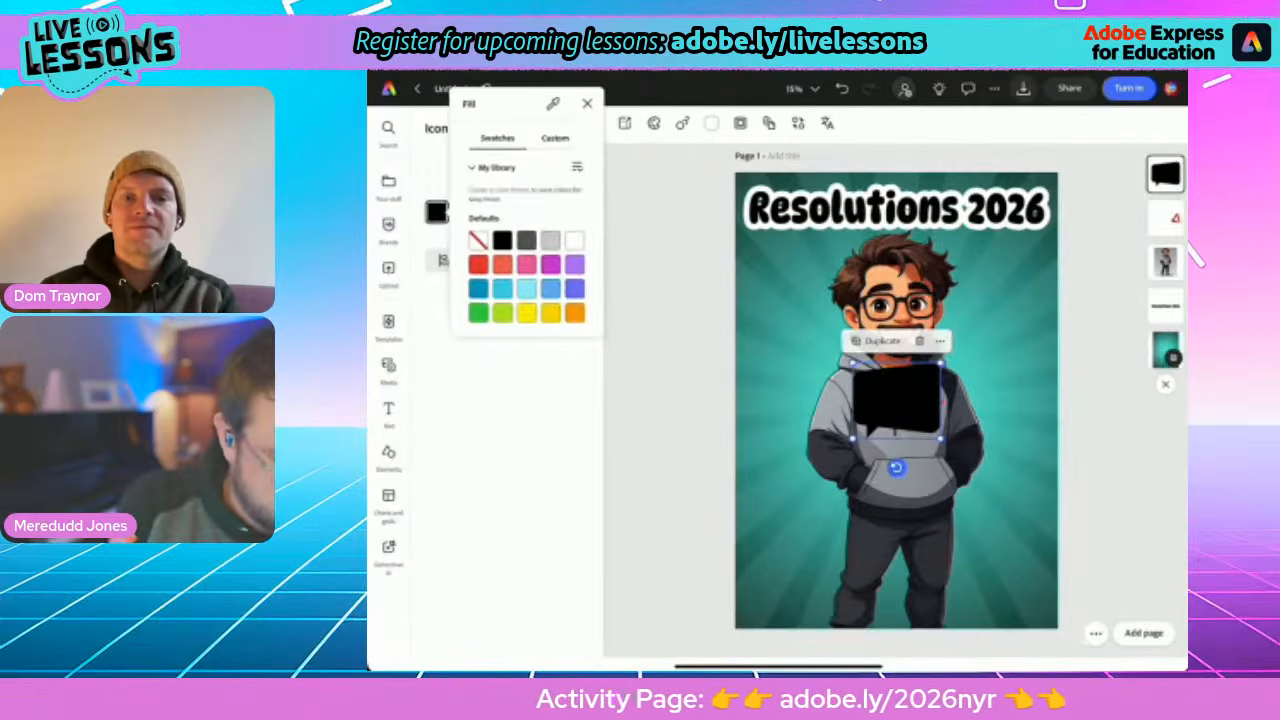
left_click(574, 228)
left_click(1090, 420)
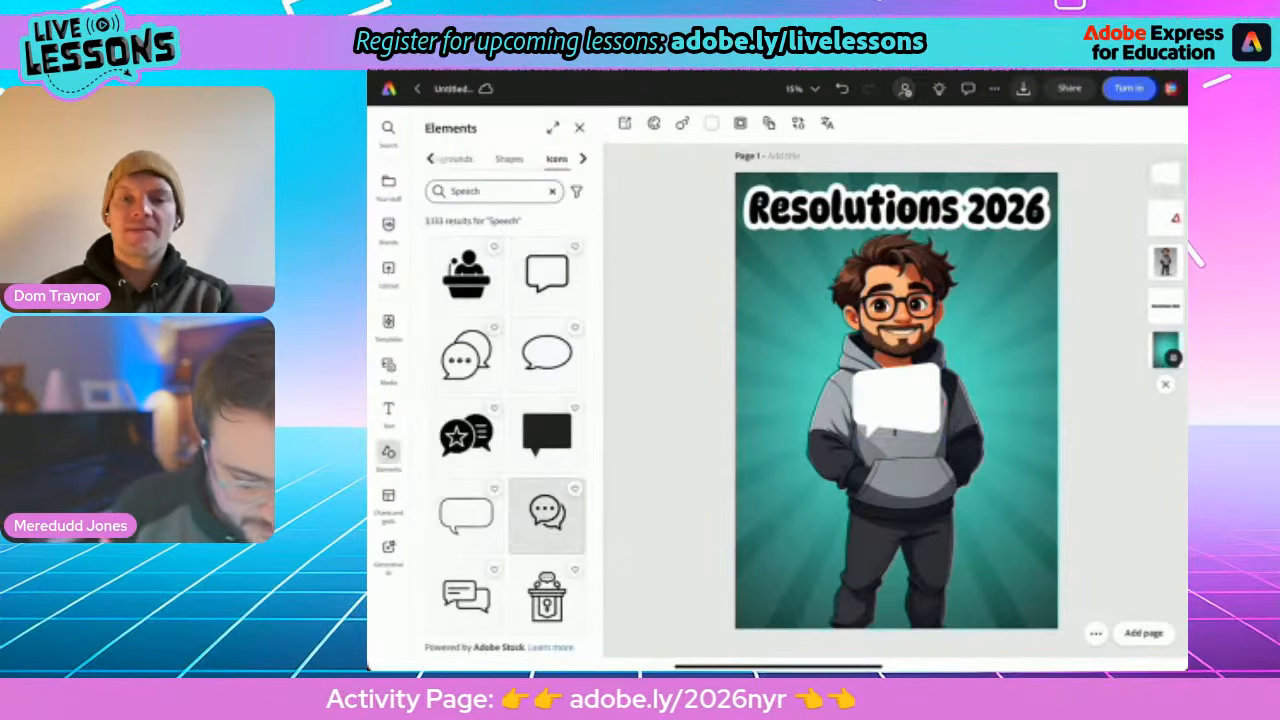
Move the white speech bubble to the right of the character's head and enlarge it to reach the poster's edge
left_click(896, 399)
left_click_drag(896, 399, 1007, 278)
left_click_drag(1050, 316, 1090, 354)
left_click_drag(1020, 290, 992, 268)
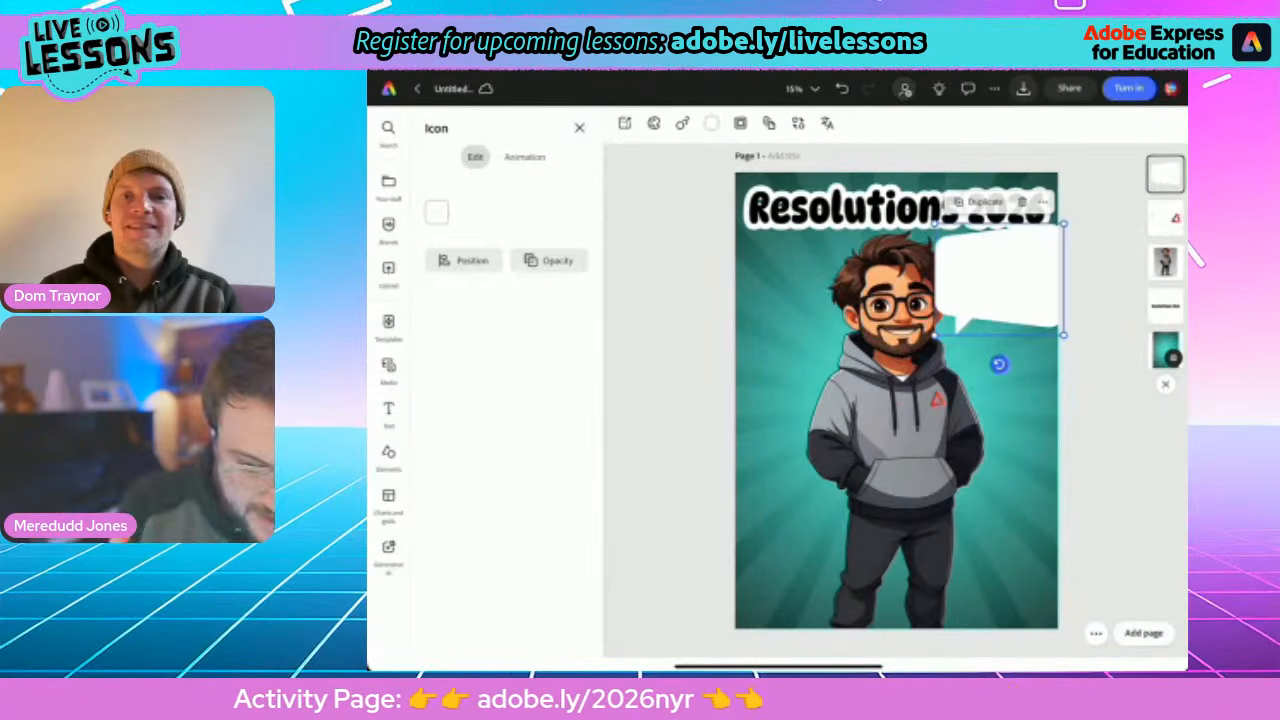
Reorder the speech bubble layer so it sits behind the character and the title, just above the background
left_click_drag(1165, 175, 1165, 262)
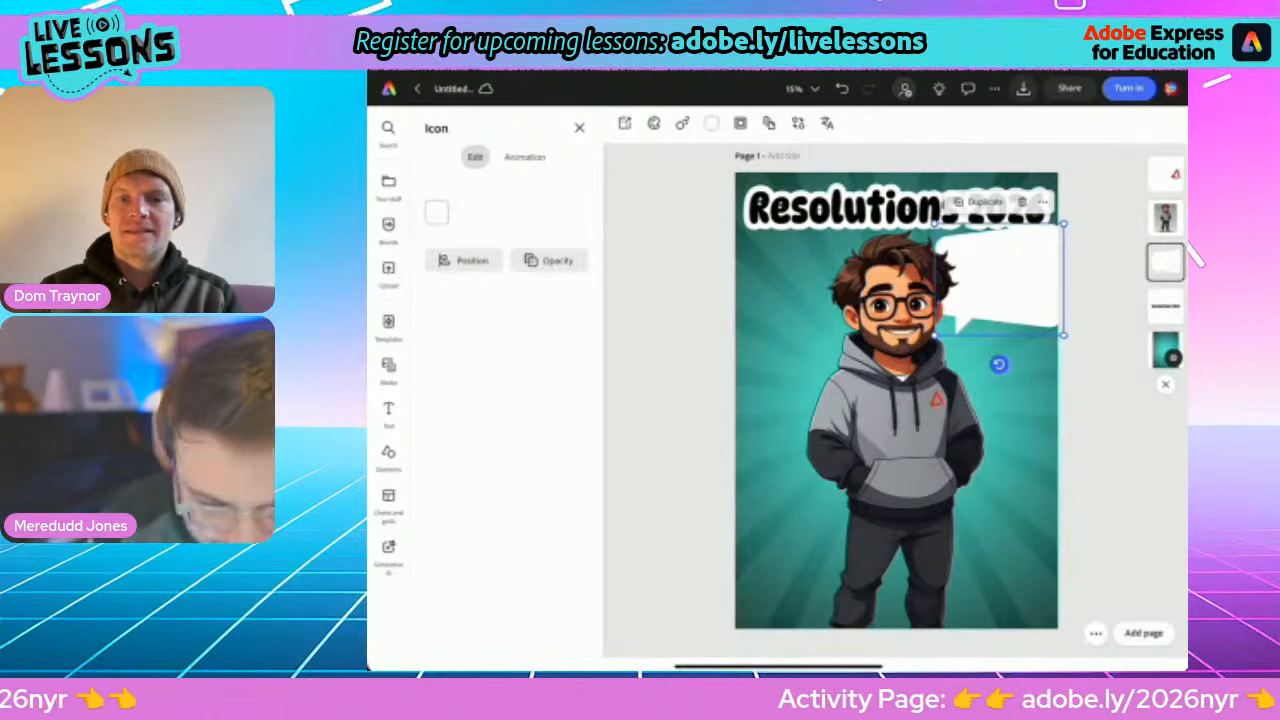
left_click_drag(1165, 262, 1165, 305)
left_click(1105, 460)
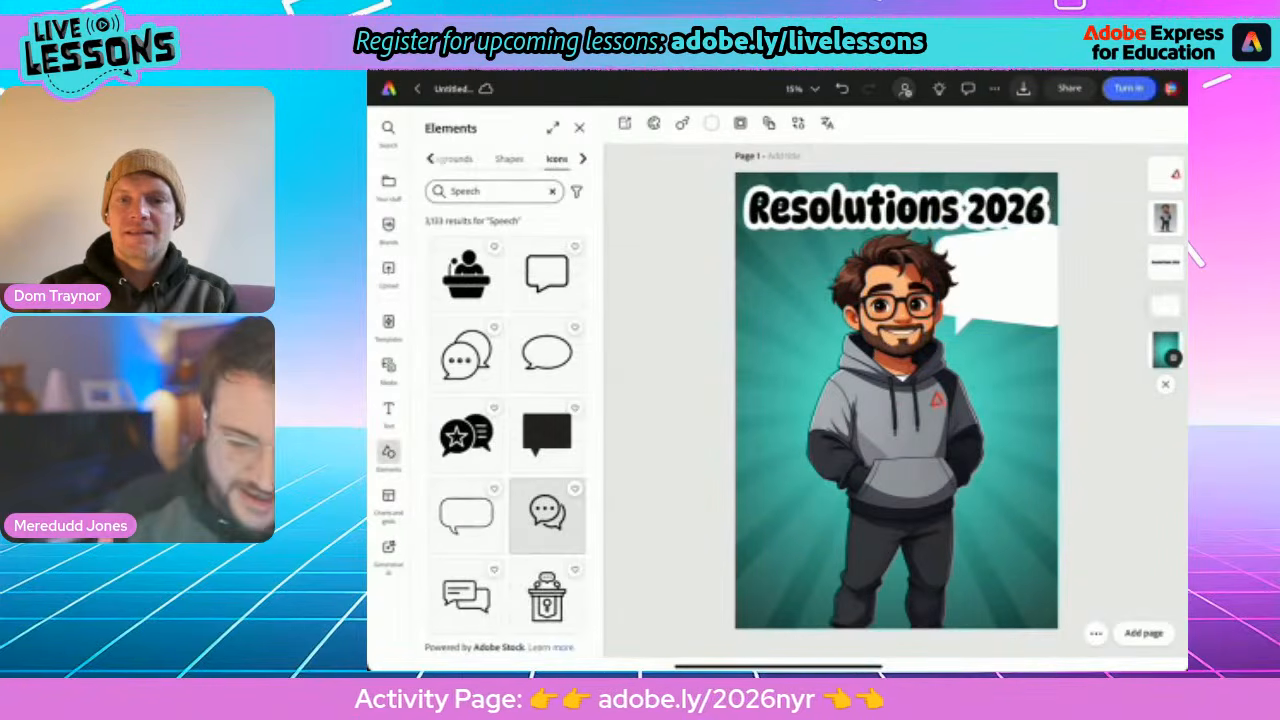
left_click(896, 410)
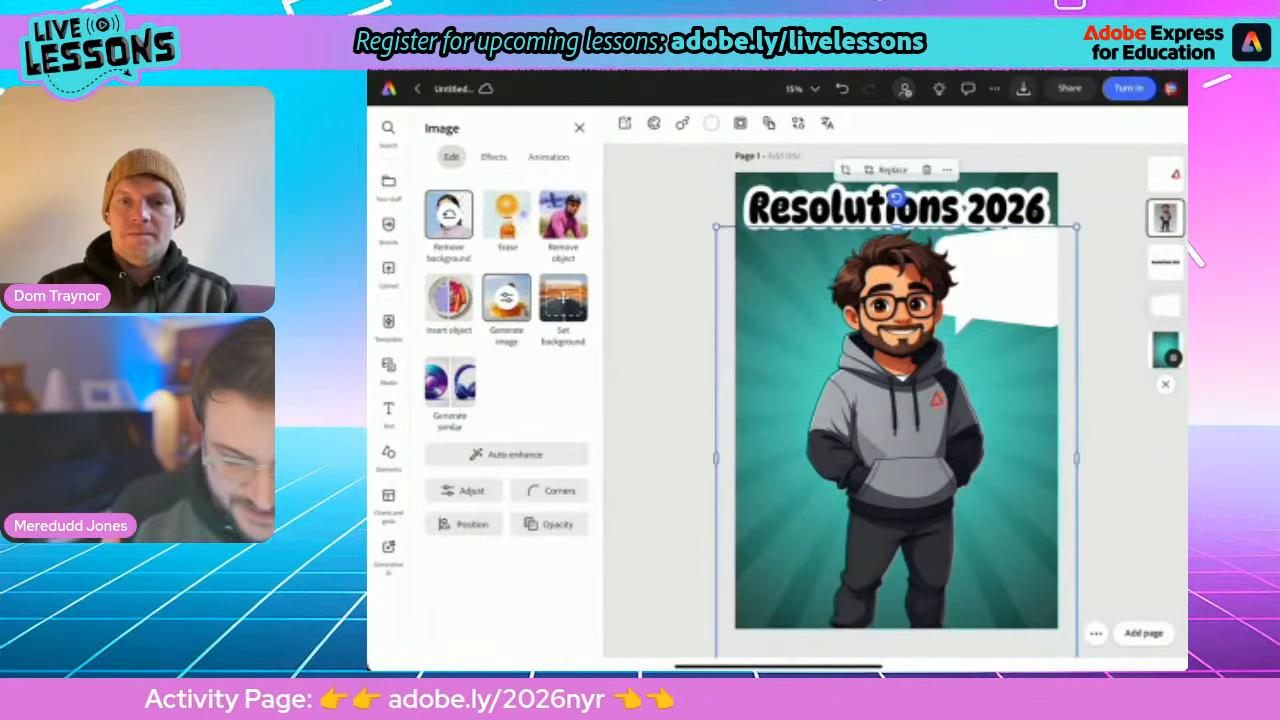
Duplicate the speech bubble and place the copy left of the character's head, flipped horizontally
left_click(1000, 279)
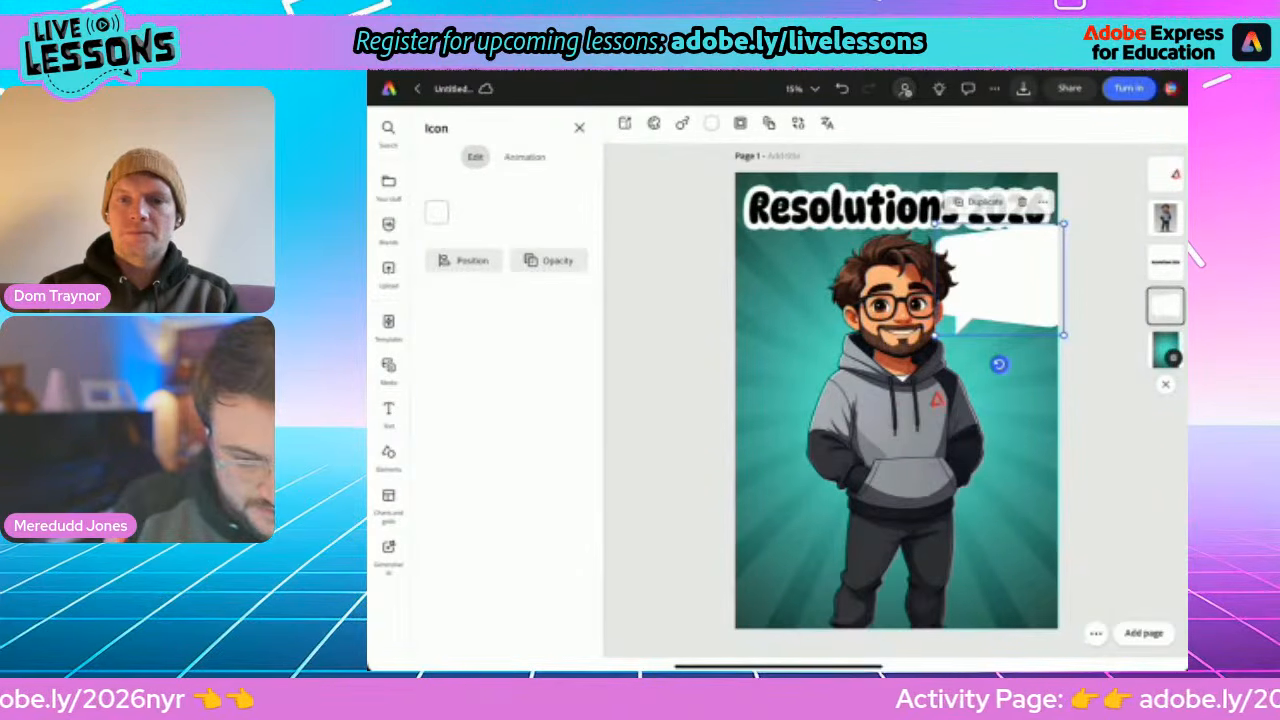
left_click(979, 202)
left_click_drag(1002, 282, 793, 327)
left_click(464, 261)
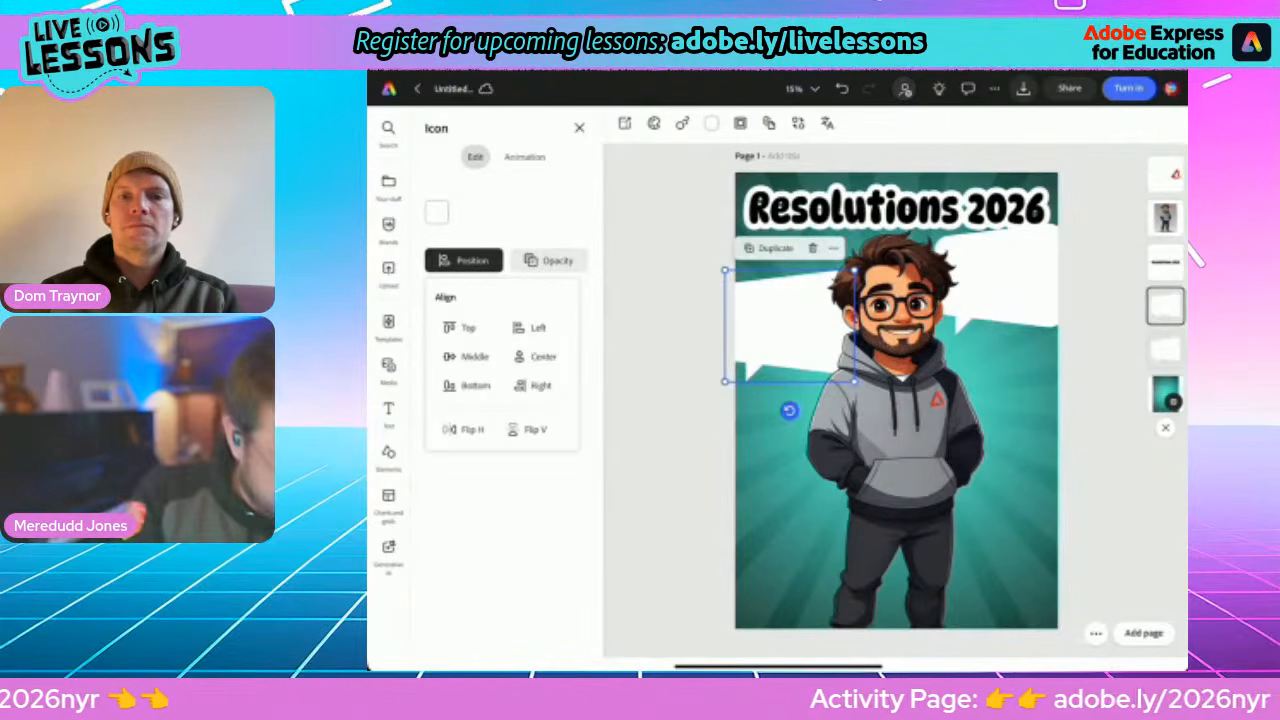
left_click(896, 450)
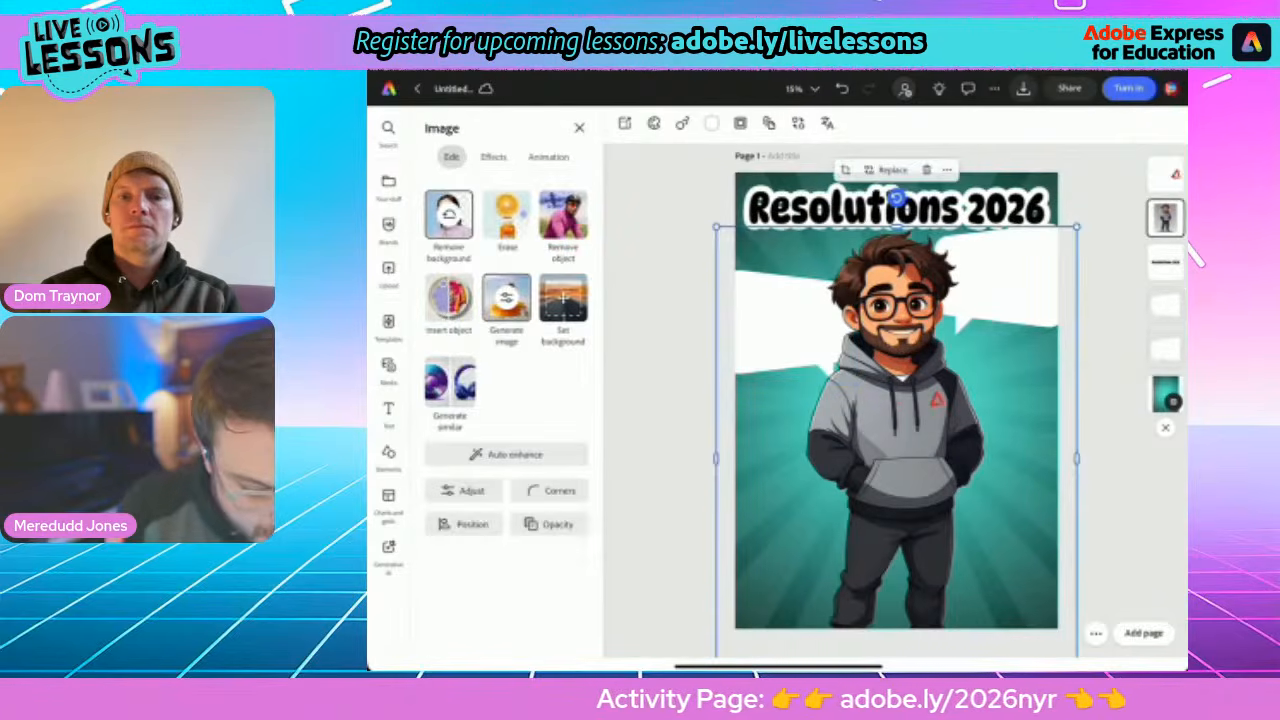
Move the left bubble up beneath the title and lower the right bubble slightly
left_click(997, 363)
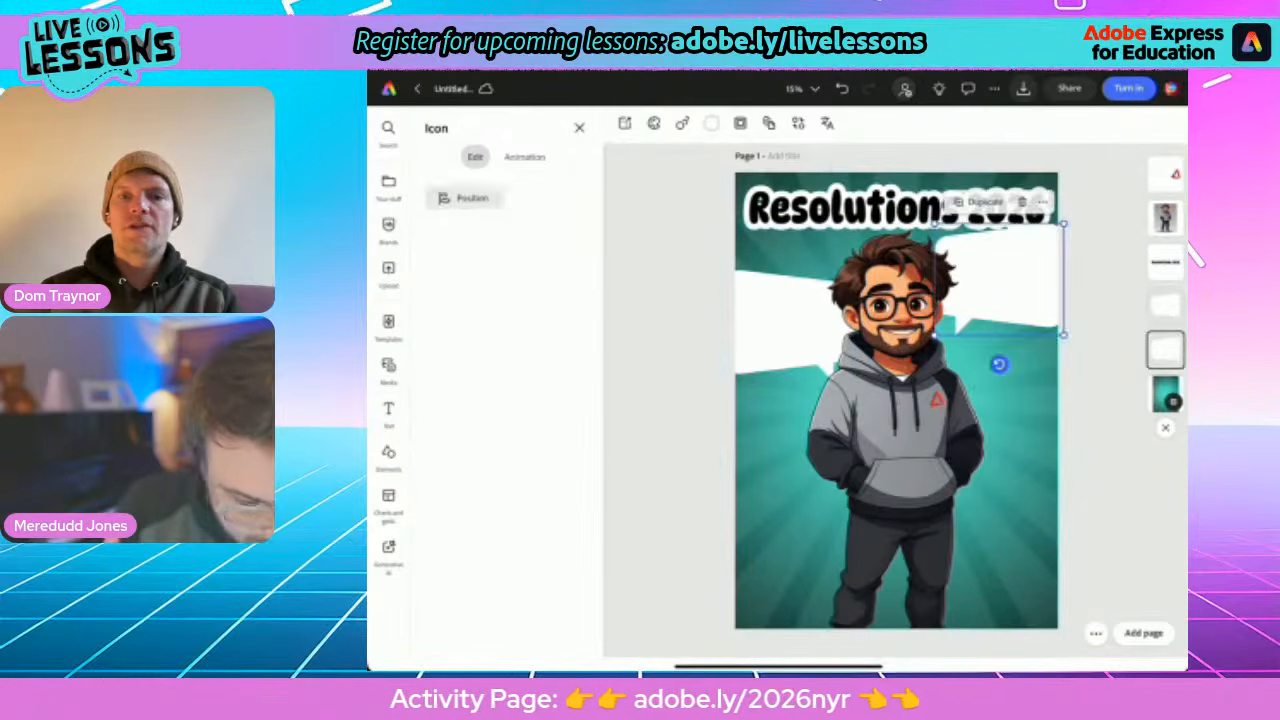
left_click(789, 409)
left_click_drag(789, 409, 789, 359)
left_click_drag(775, 272, 806, 265)
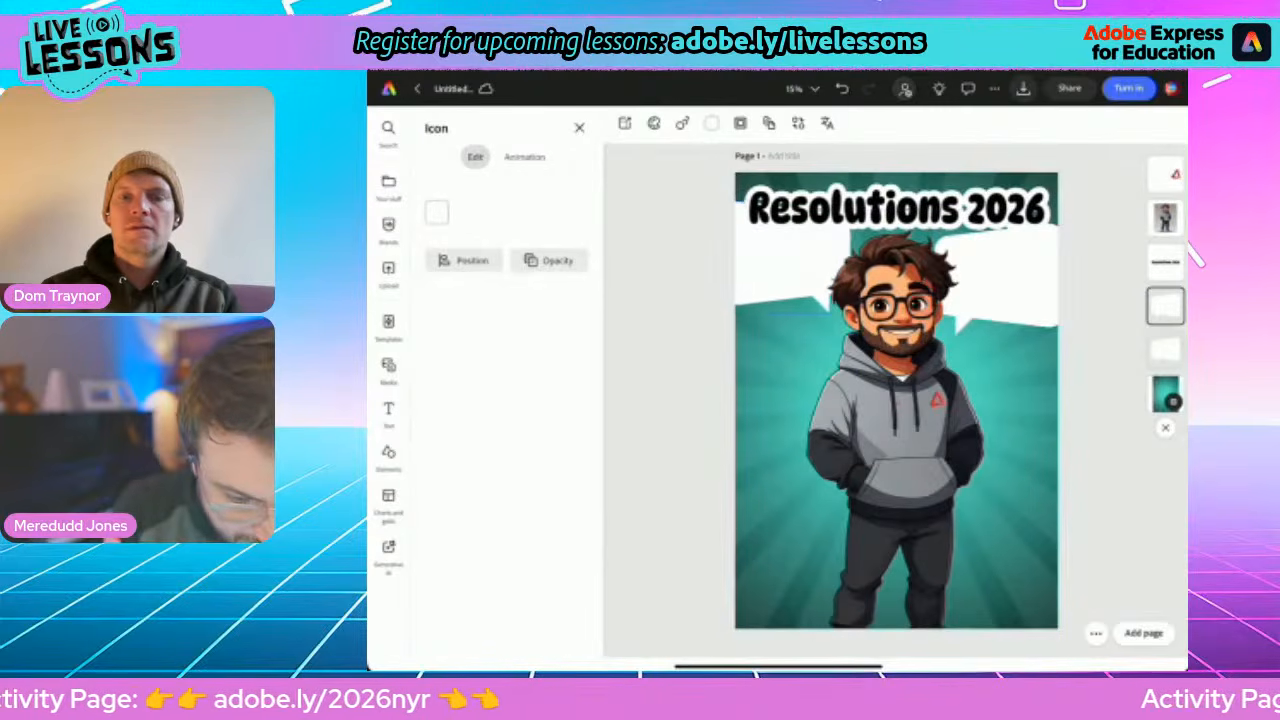
left_click(1000, 280)
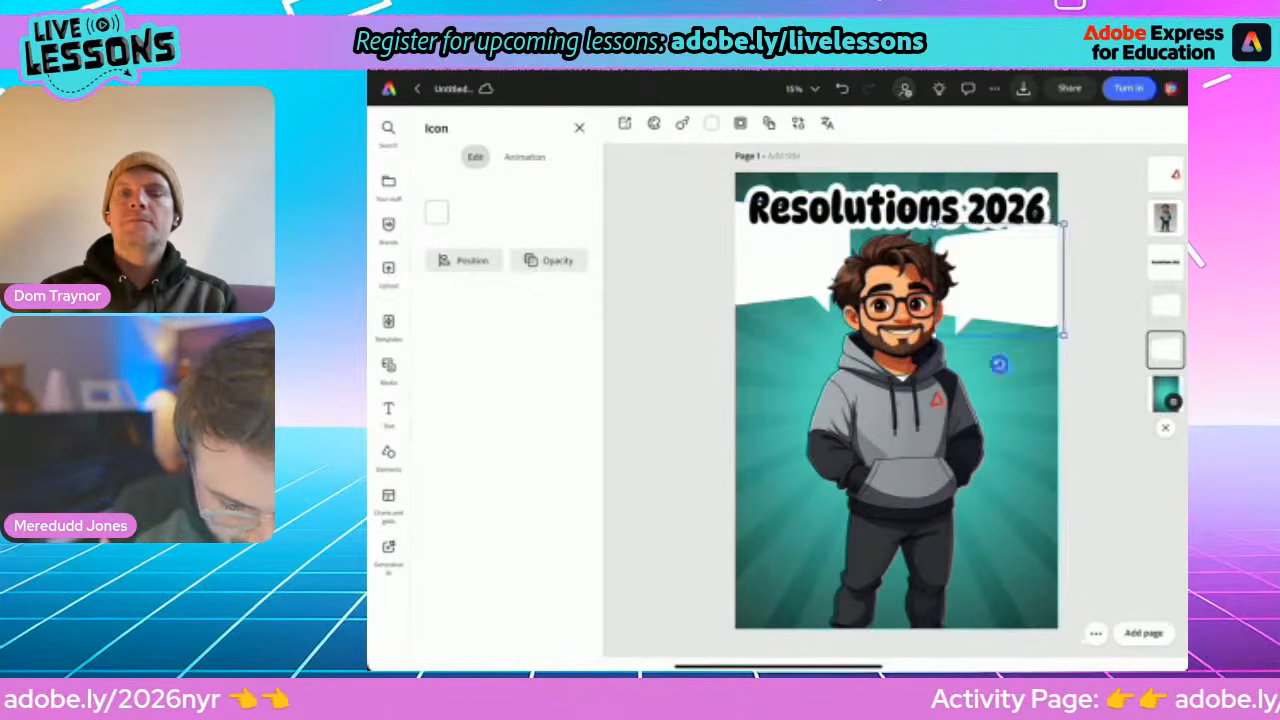
left_click_drag(1000, 280, 1000, 290)
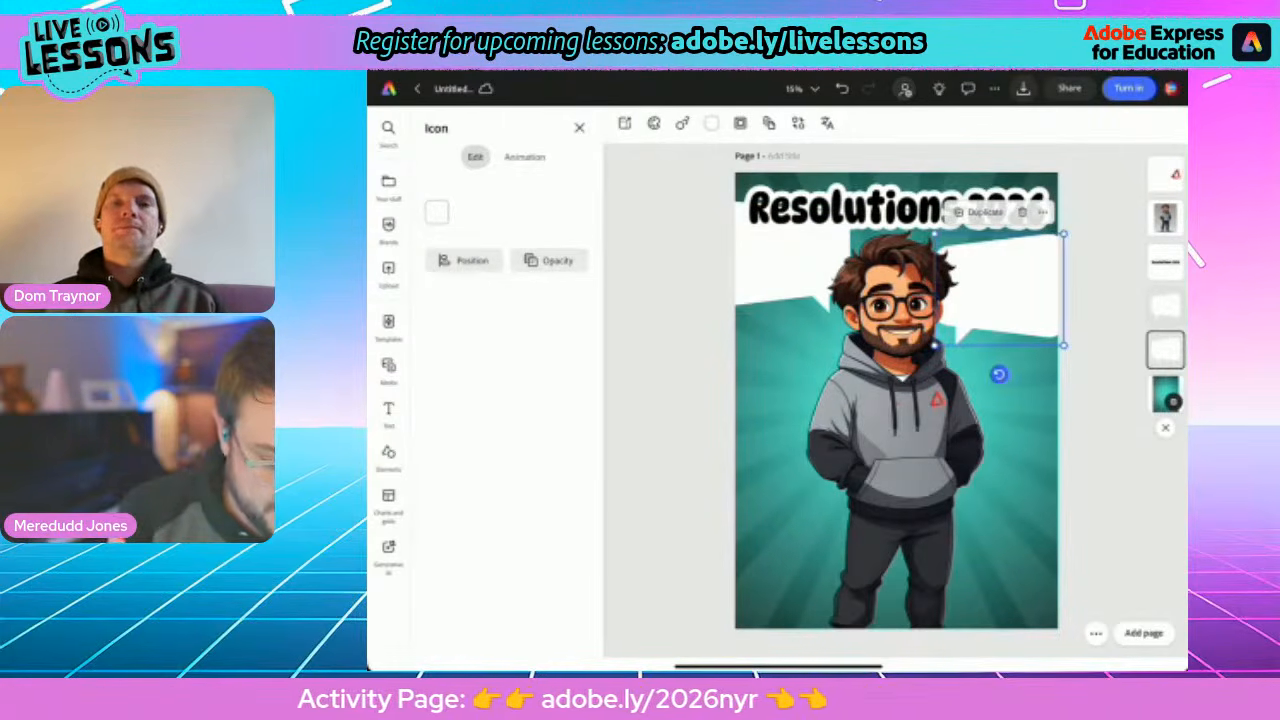
Duplicate the right bubble, placing the copy below the left bubble and flipping it both vertically and horizontally
left_click(985, 212)
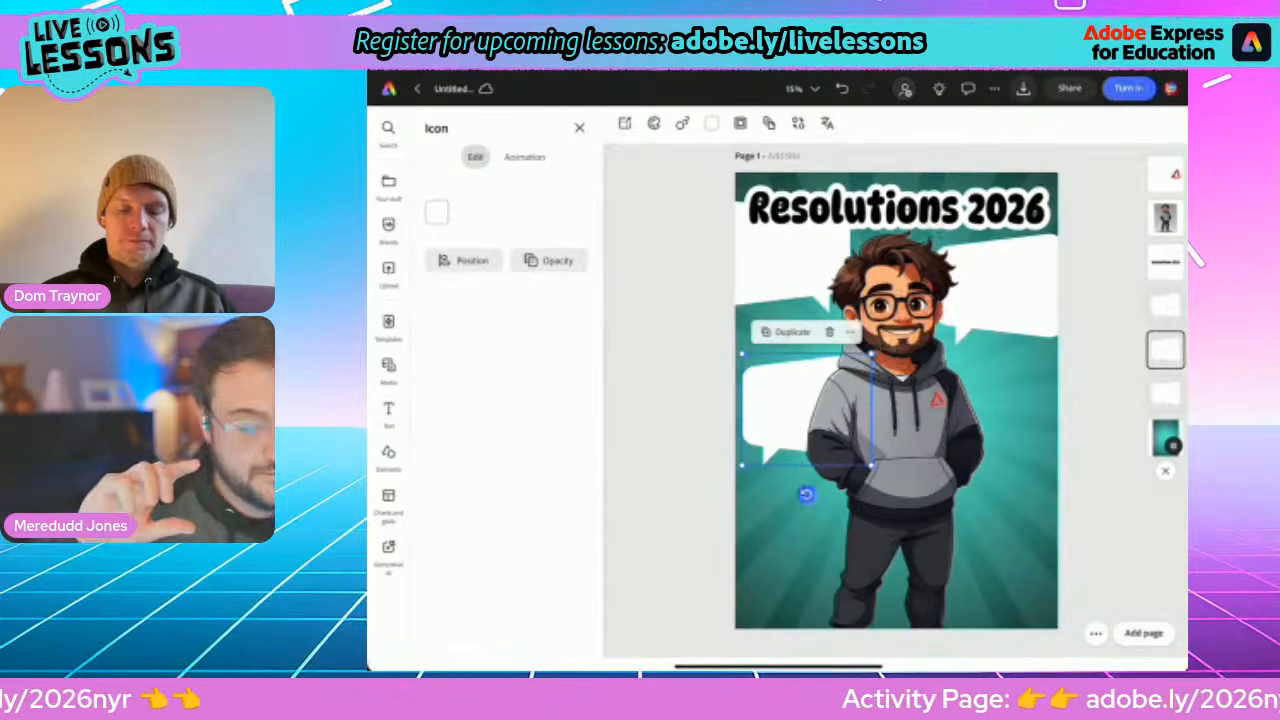
left_click(464, 260)
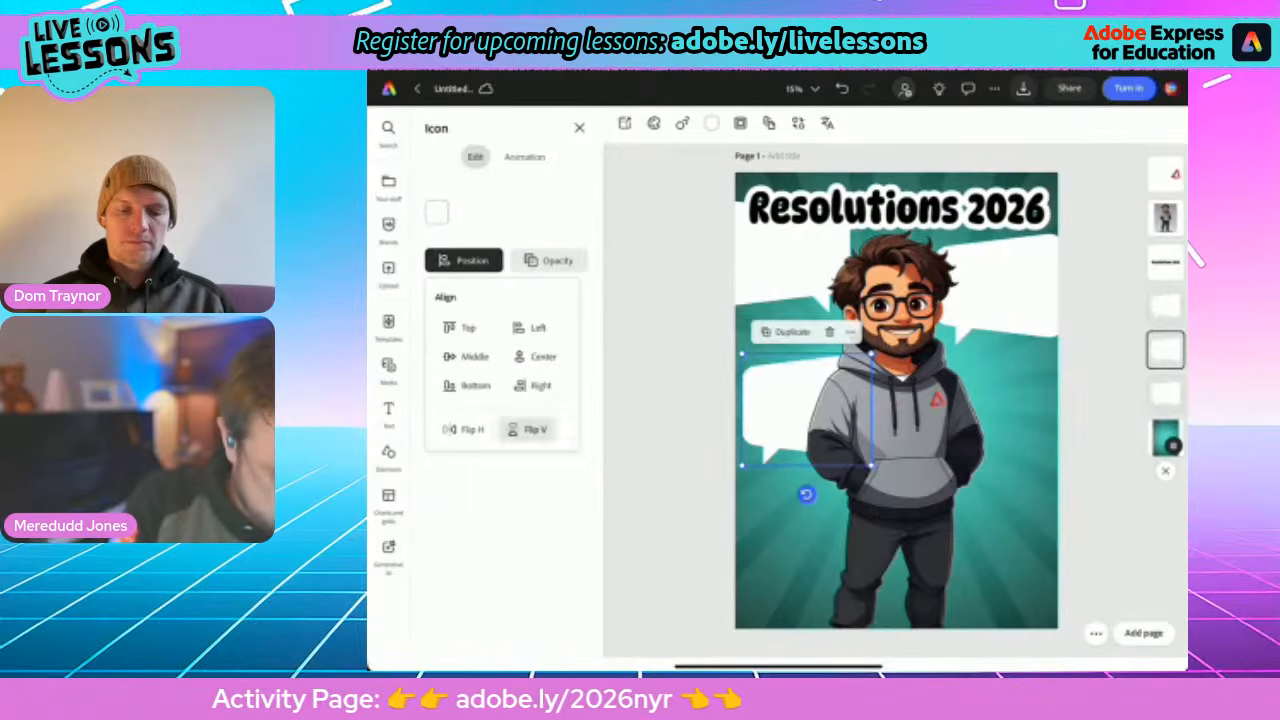
left_click(528, 429)
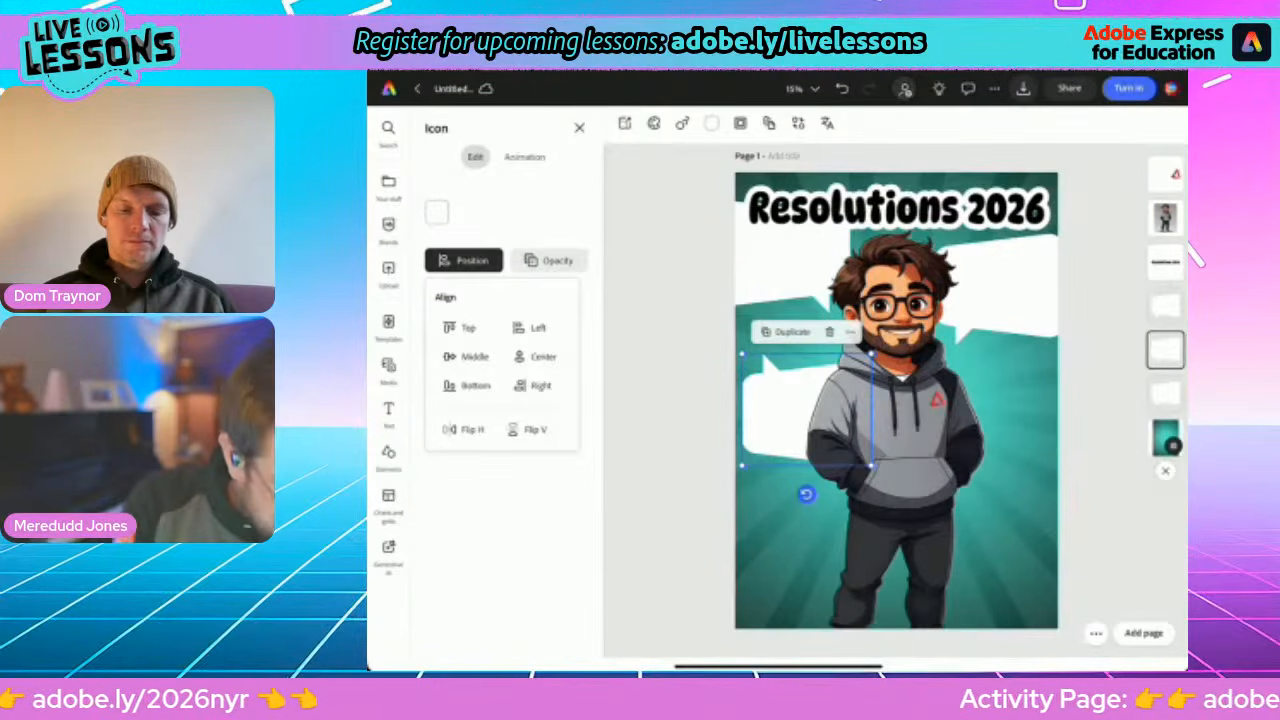
left_click(463, 429)
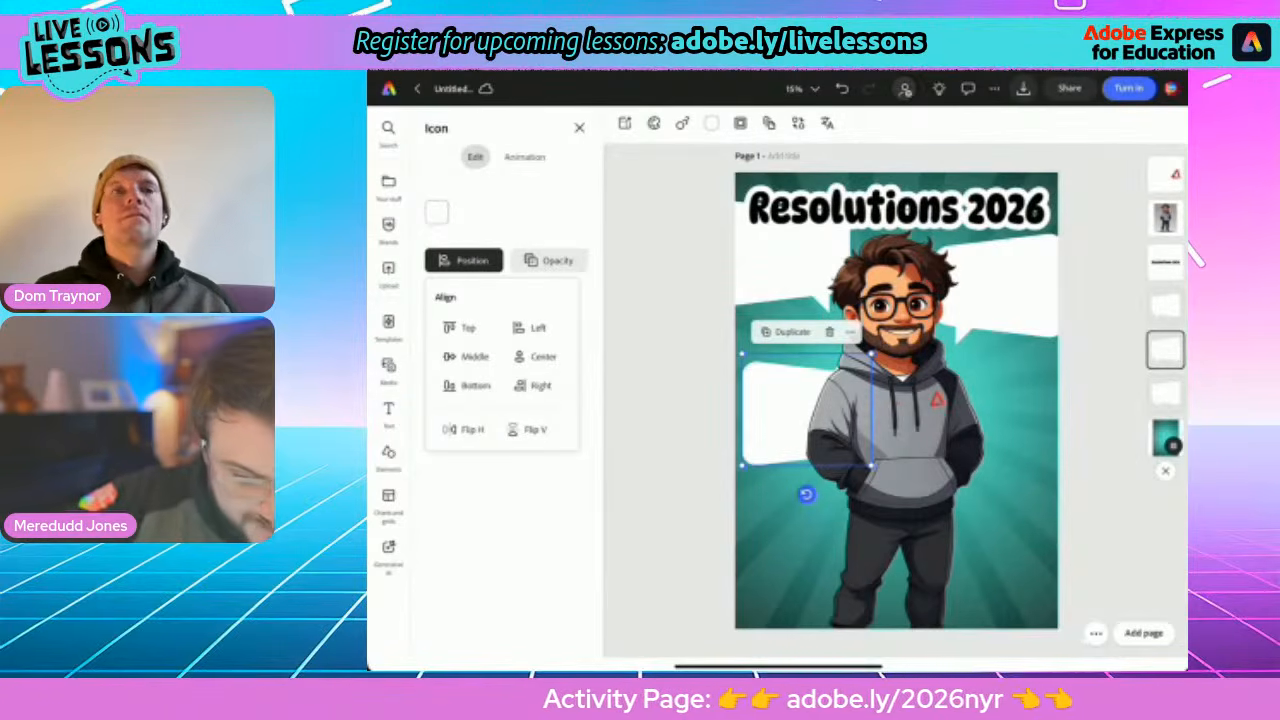
left_click(463, 260)
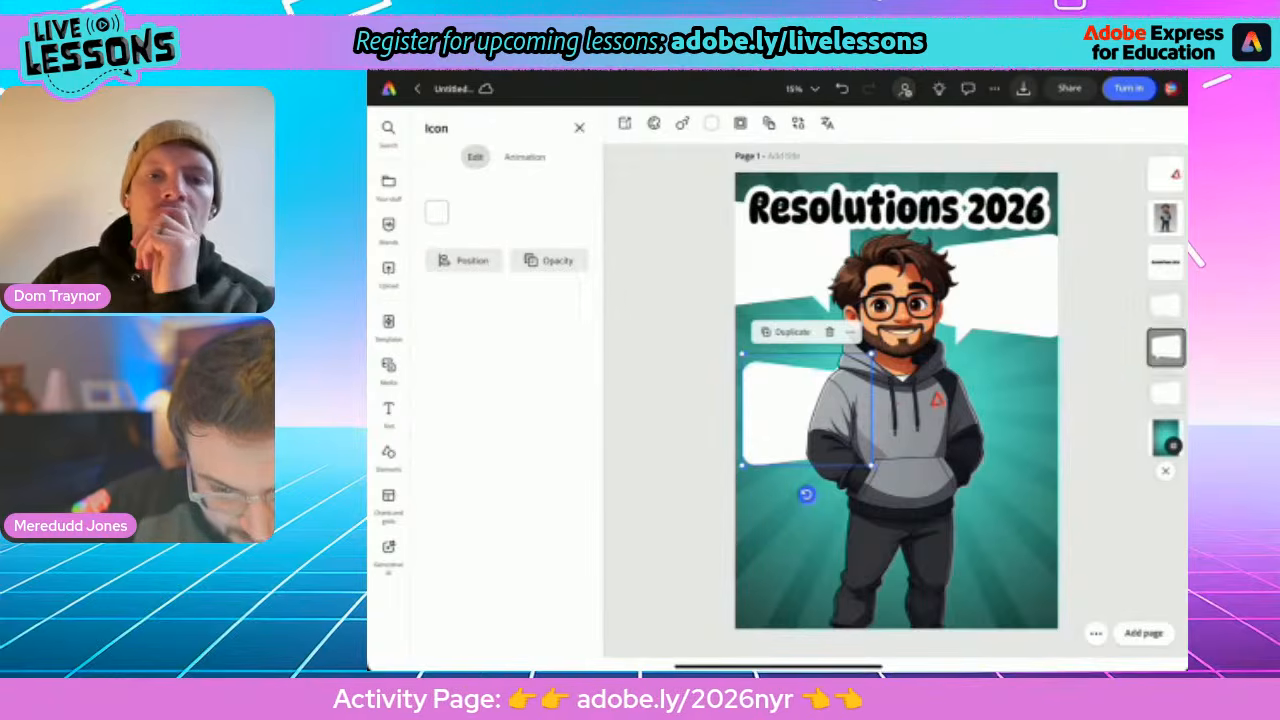
Bring the lower-left bubble to the front of all layers and shift it slightly right over the character's arm
left_click_drag(1165, 350, 1165, 172)
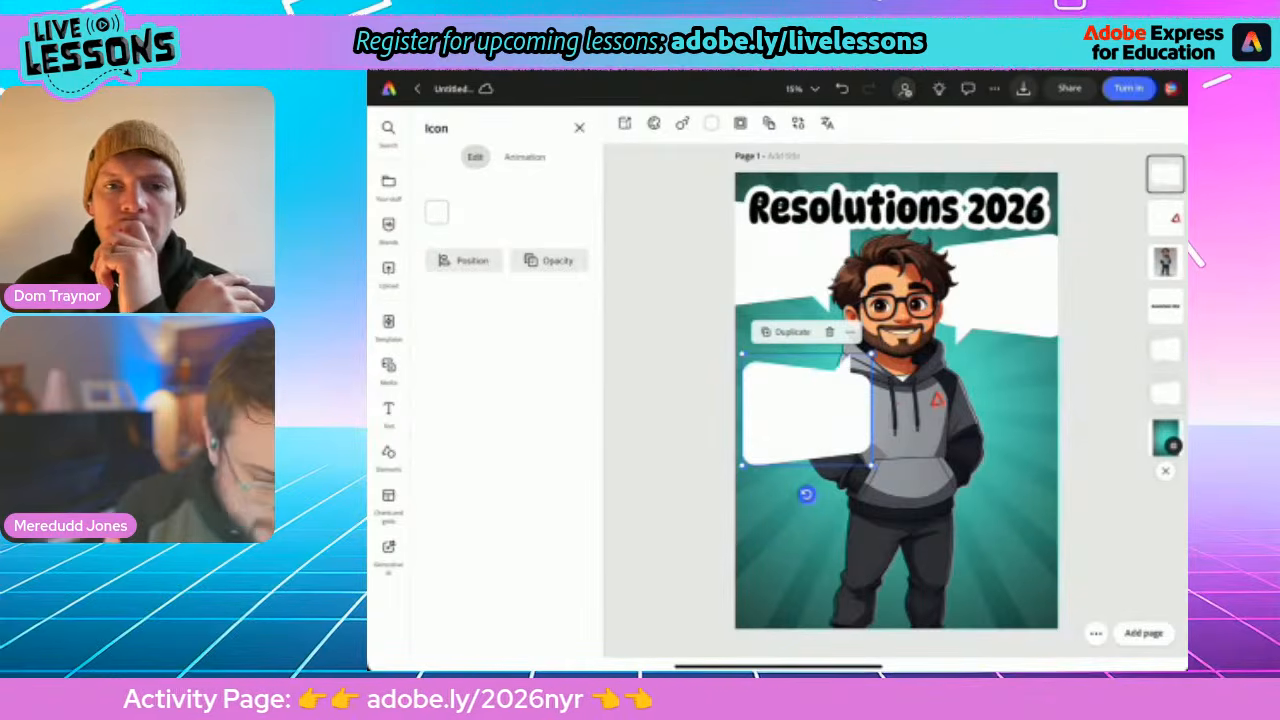
left_click(670, 430)
left_click(807, 415)
mouse_move(807, 415)
left_mouse_down()
mouse_move(811, 428)
mouse_move(813, 415)
left_mouse_up()
left_click(670, 430)
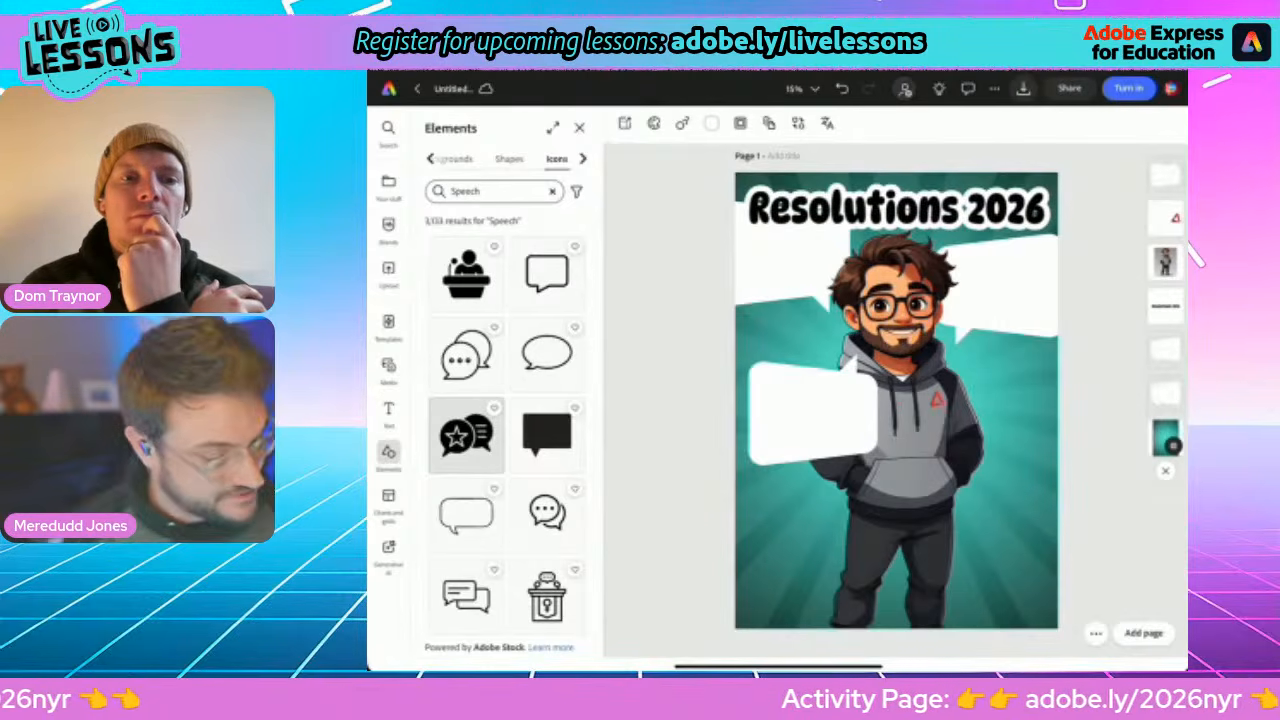
Add a text box to the poster reading "Extra glass of water"
left_click(389, 411)
left_click(507, 161)
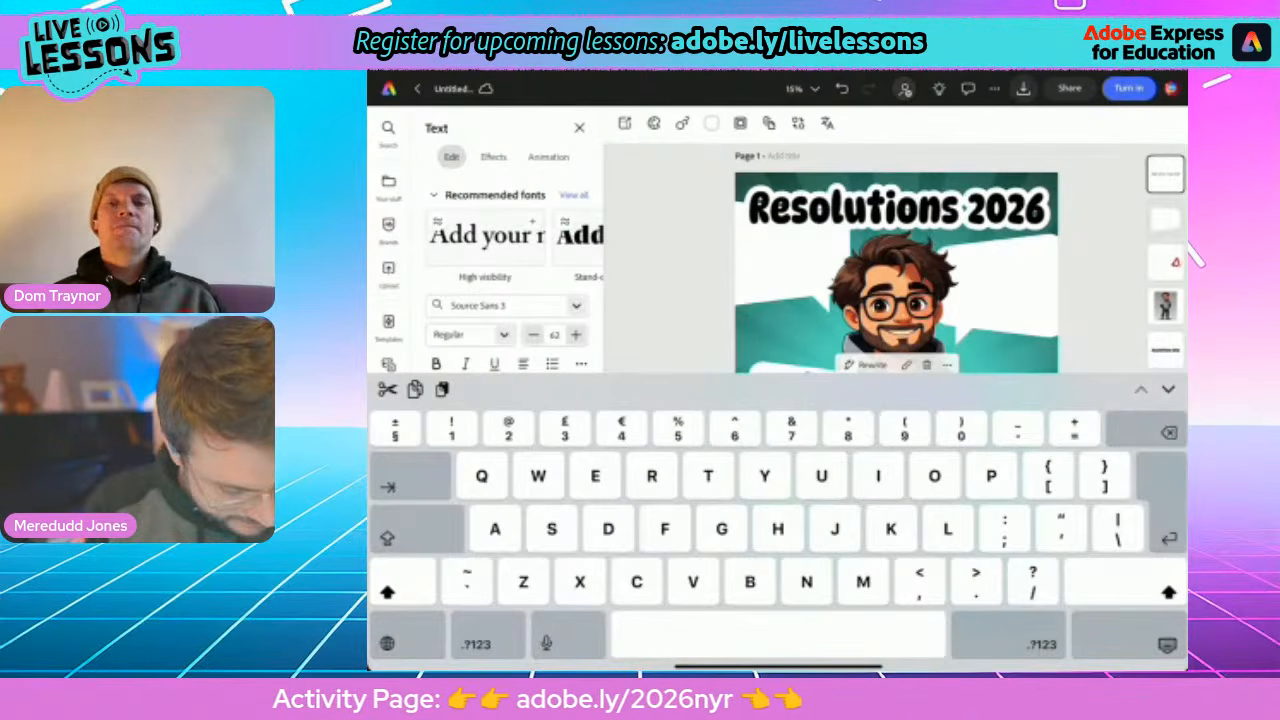
type("Extra g")
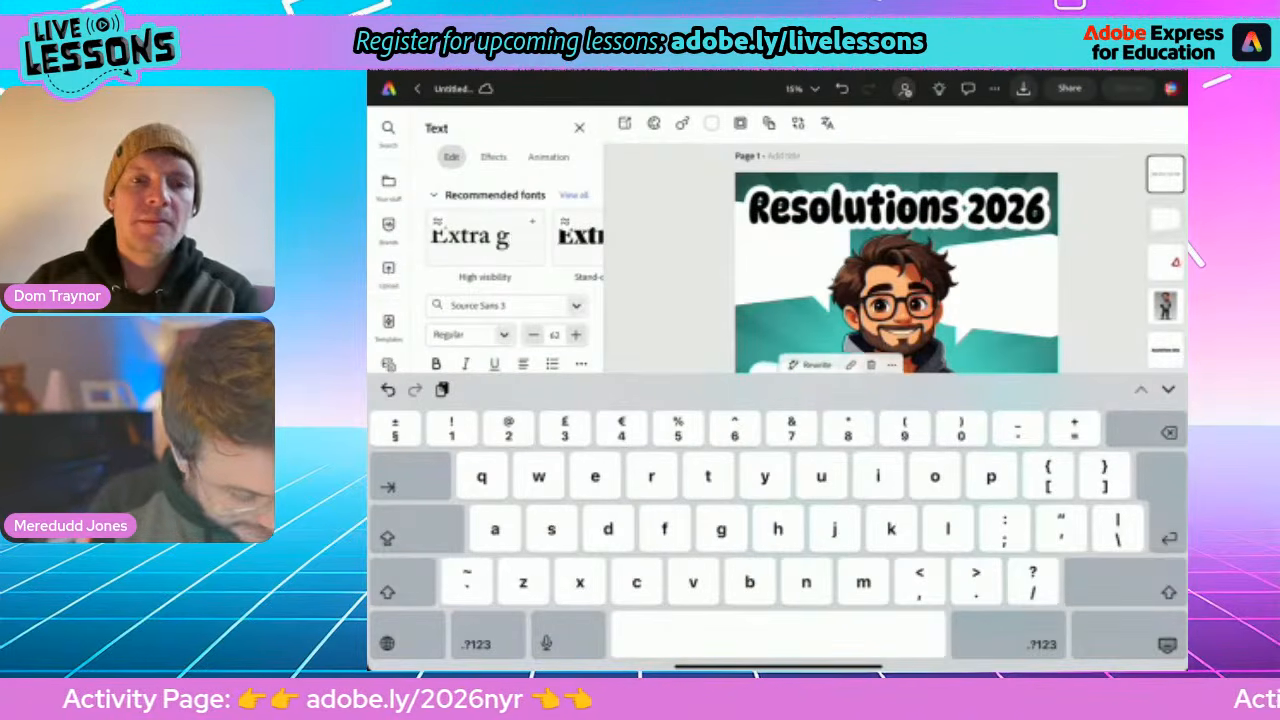
type("lass")
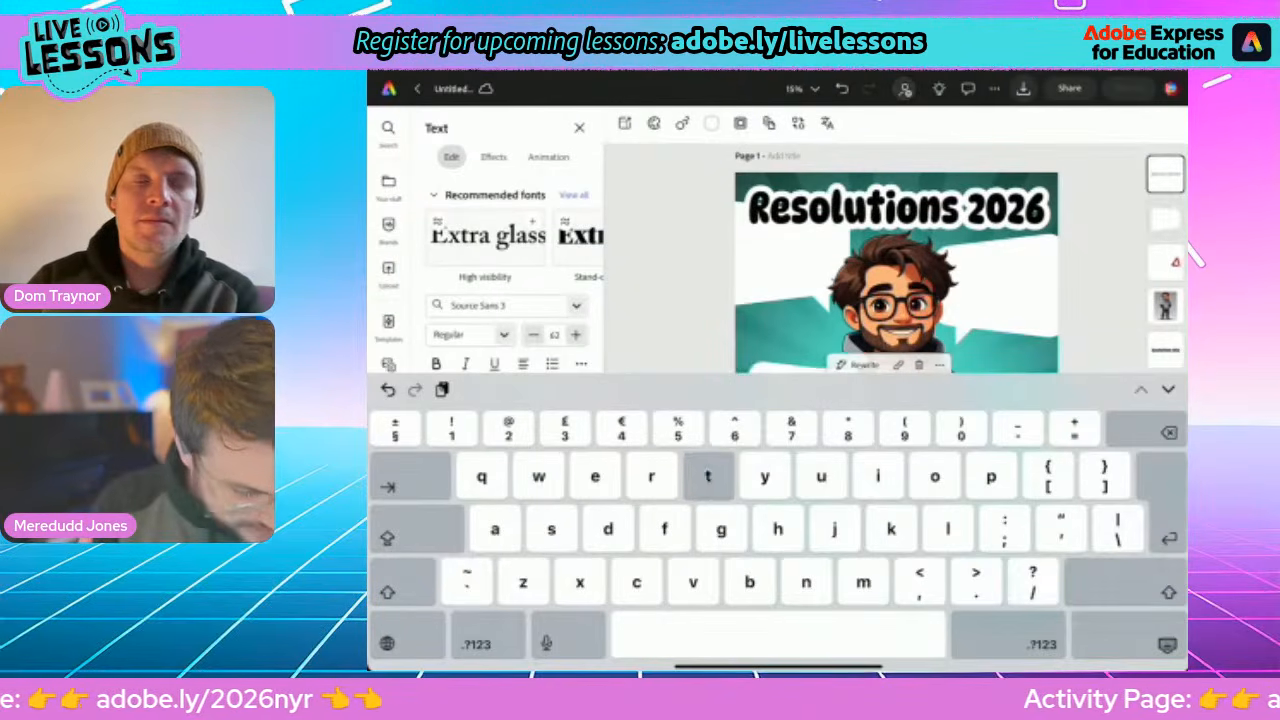
type(" of te")
left_click(1167, 645)
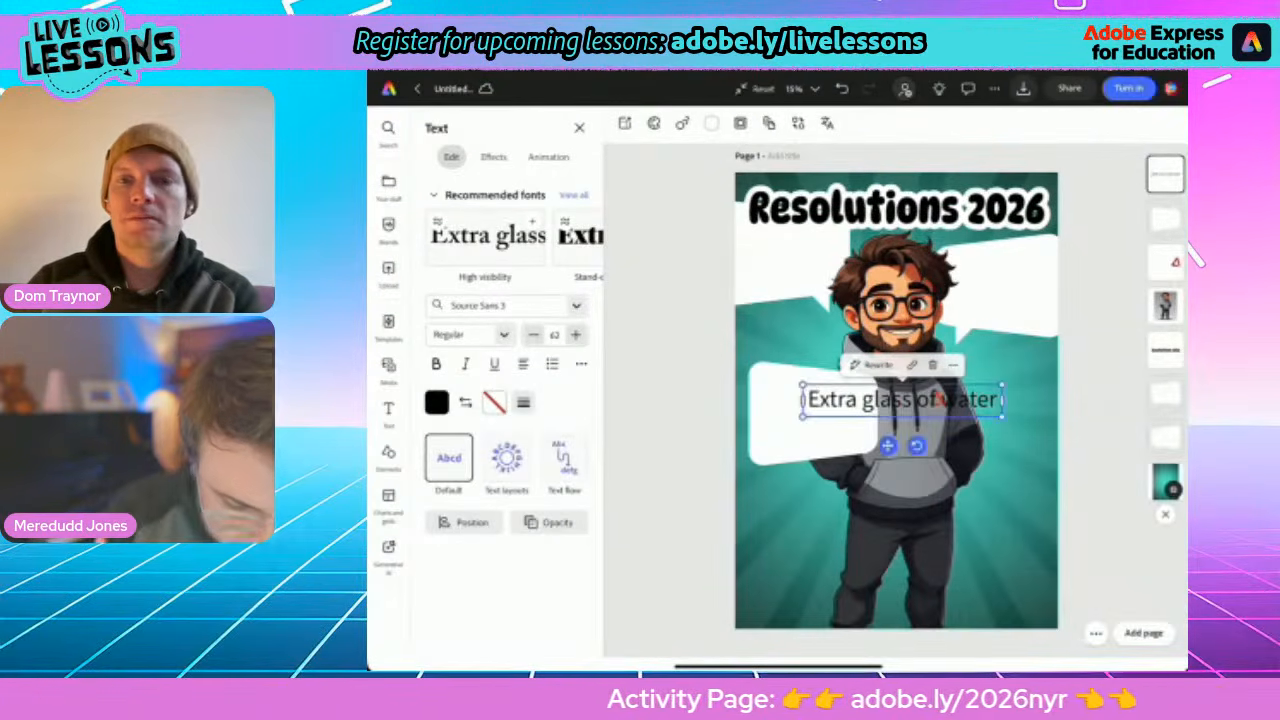
Fit the text into the upper-left bubble on two centred lines, using the High visibility recommended font at size 42
left_click_drag(902, 399, 846, 249)
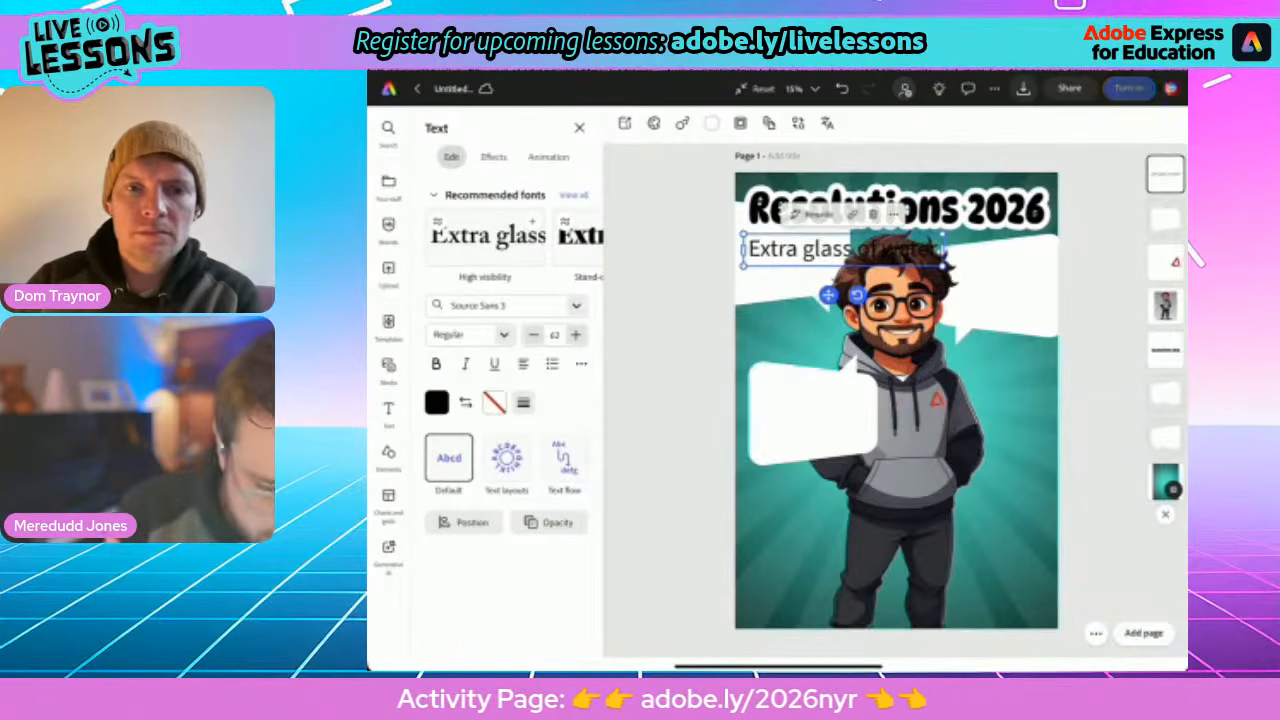
left_click_drag(945, 249, 842, 282)
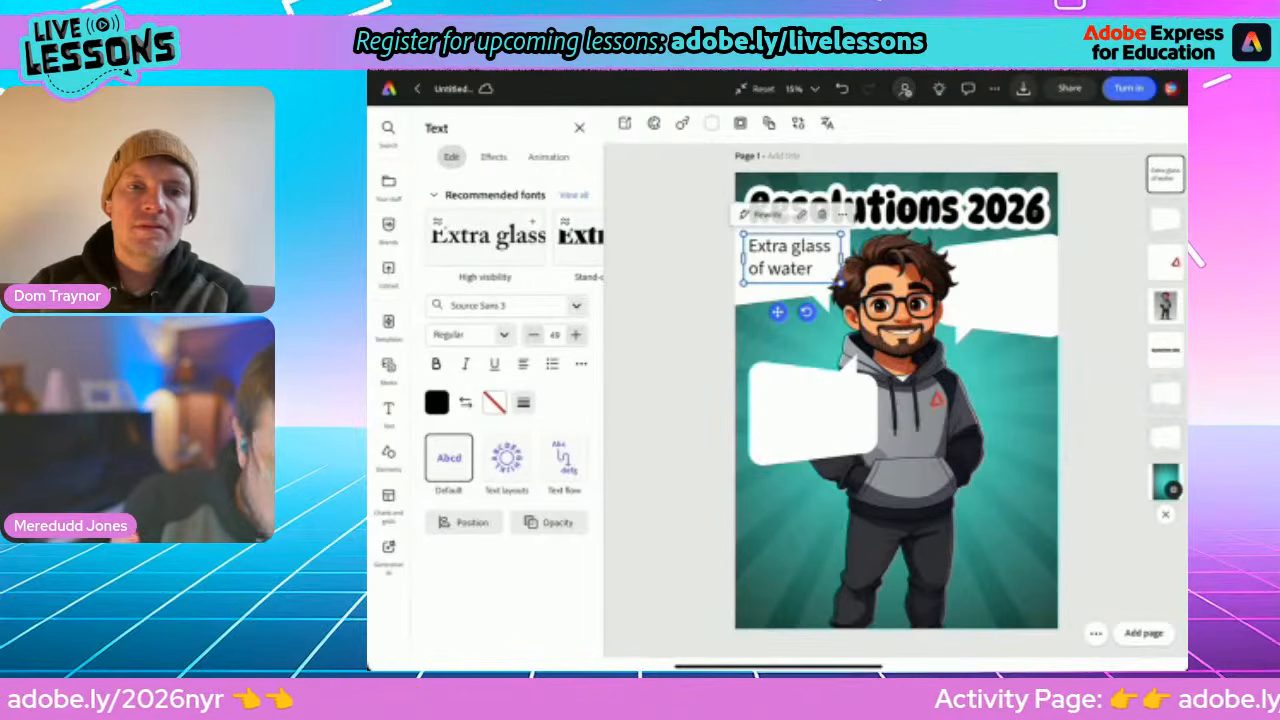
left_click(437, 225)
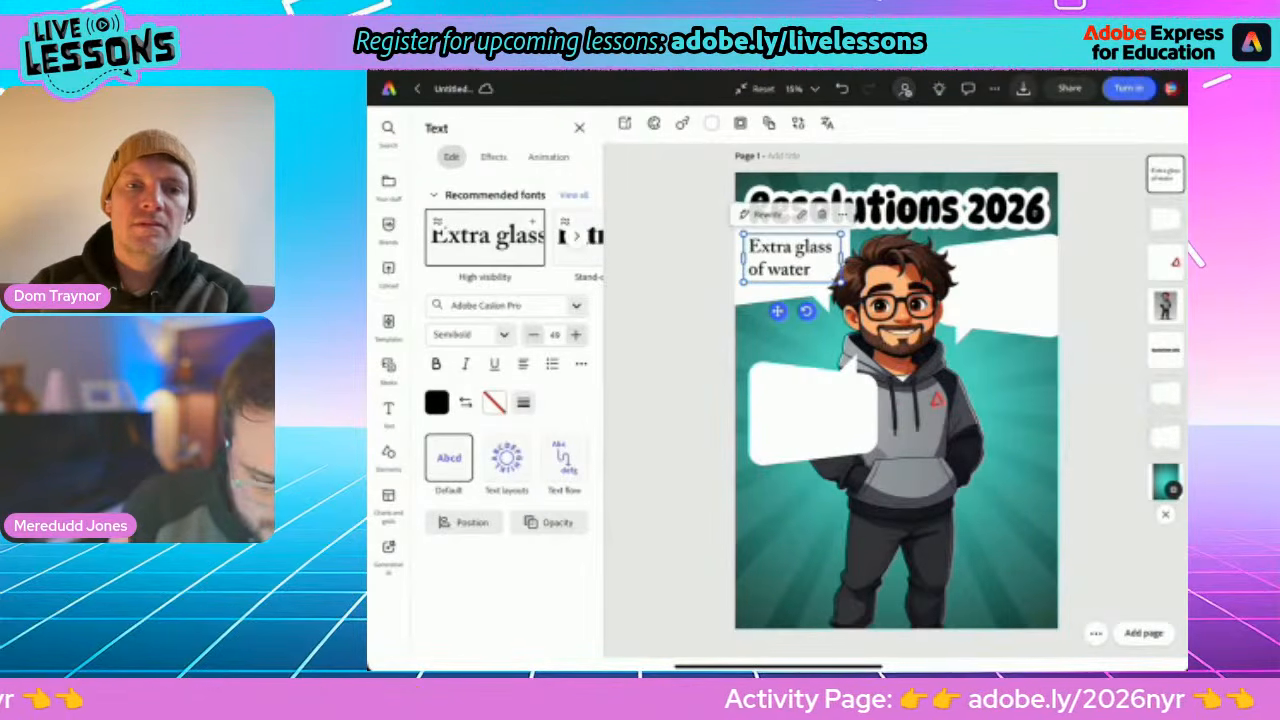
left_click(672, 350)
left_click(790, 258)
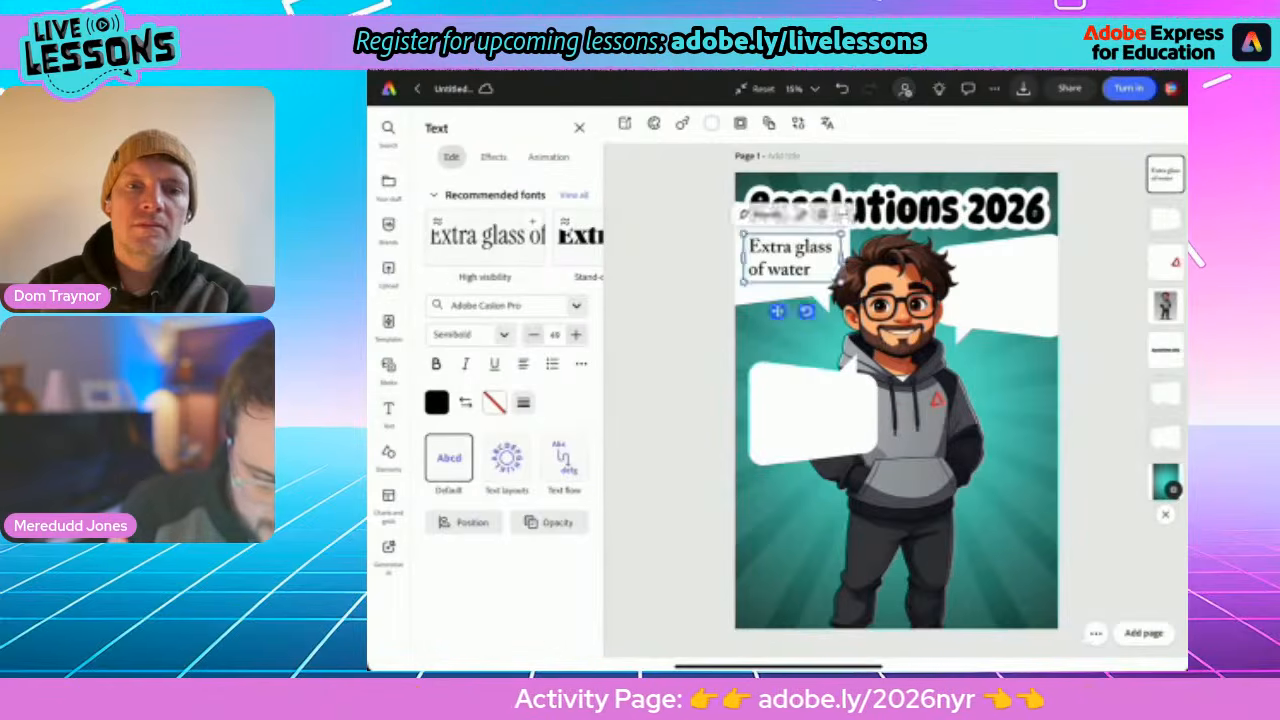
left_click_drag(842, 282, 829, 275)
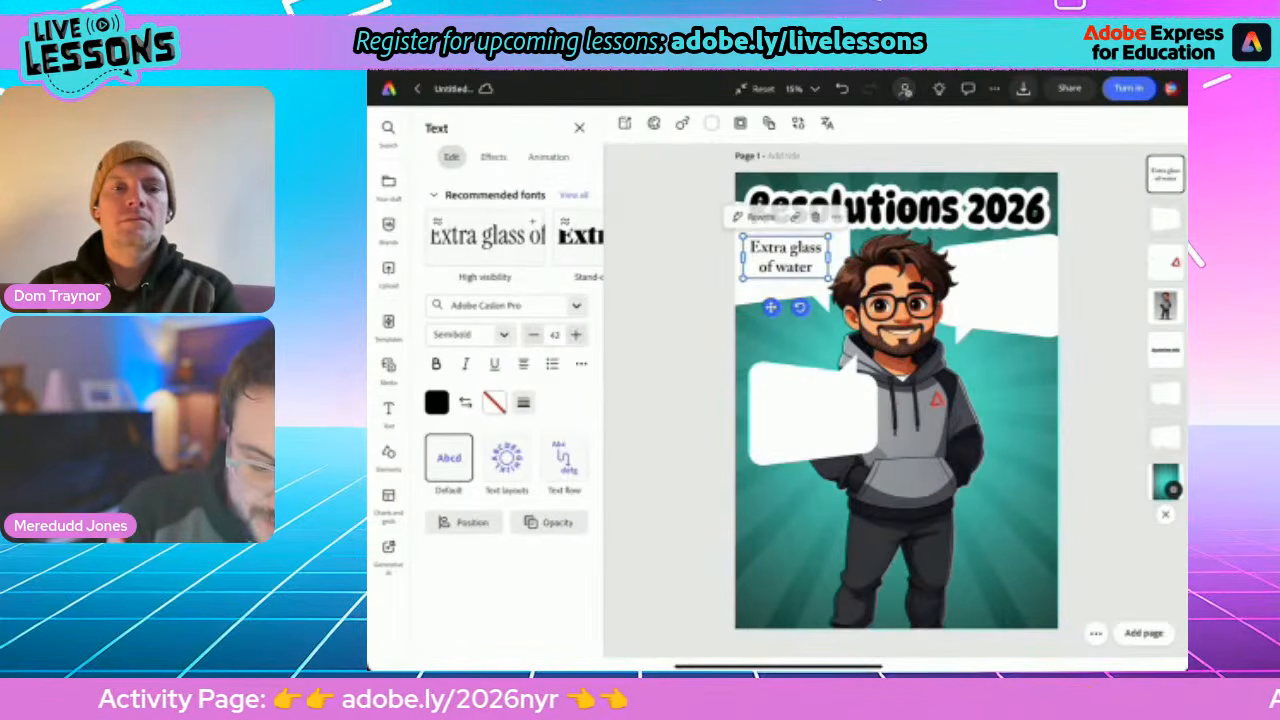
Duplicate the bubble text twice, placing one copy in the right bubble and the other in the lower-left bubble
left_click(837, 217)
left_click(872, 329)
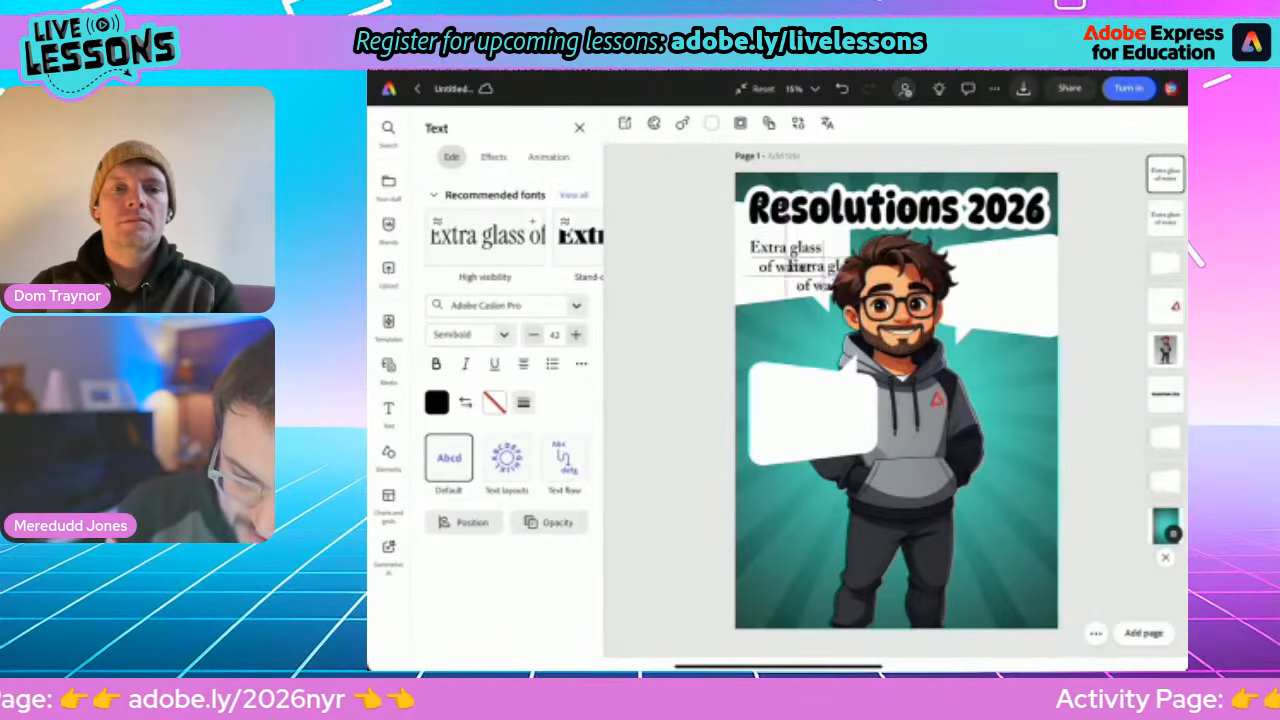
left_click_drag(787, 258, 1007, 281)
left_click(1057, 241)
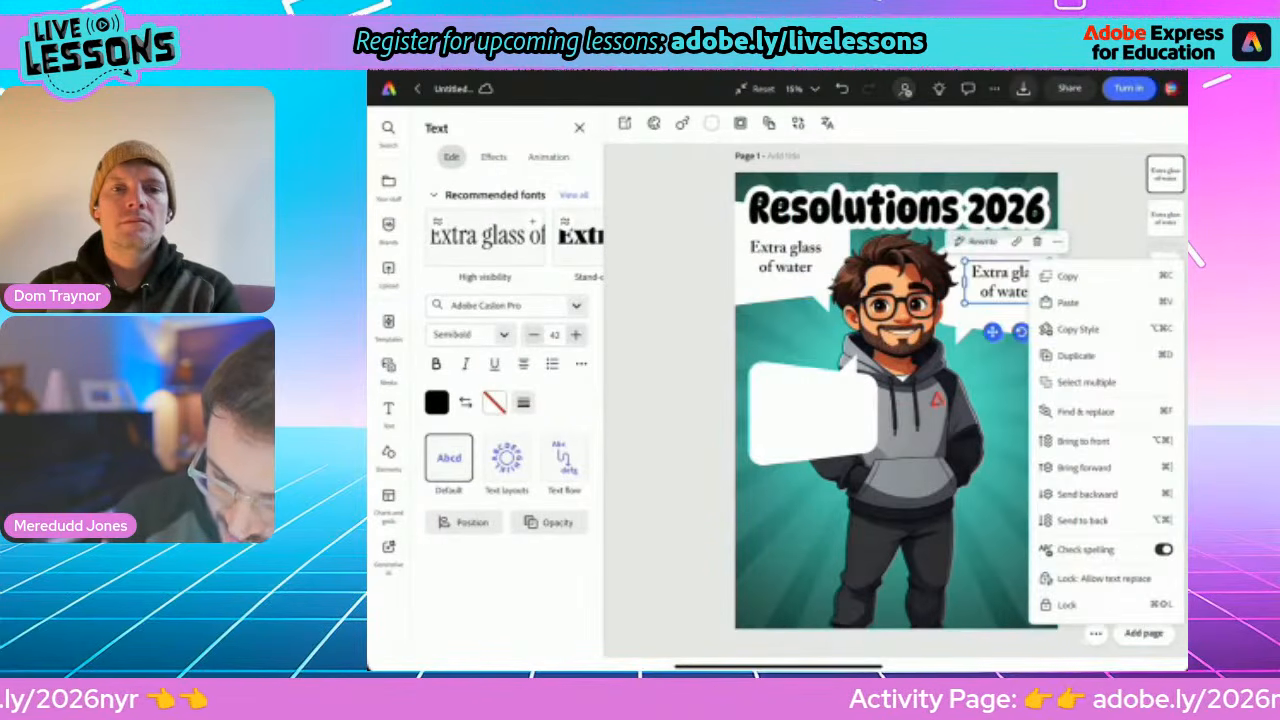
left_click(1078, 355)
left_click_drag(1011, 286, 808, 415)
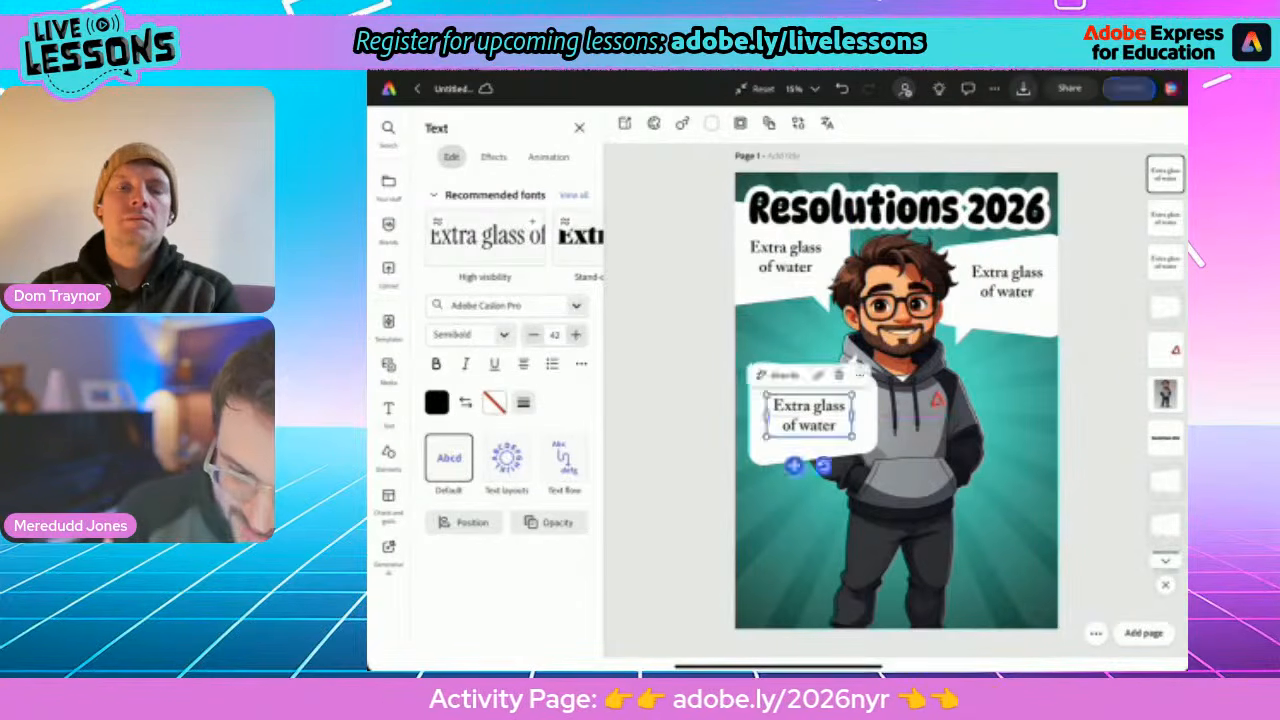
Replace the right bubble's text with "Bed 30mins earlier" and nudge it slightly up and right to sit centred in the bubble
left_click(1007, 281)
left_click(1007, 281)
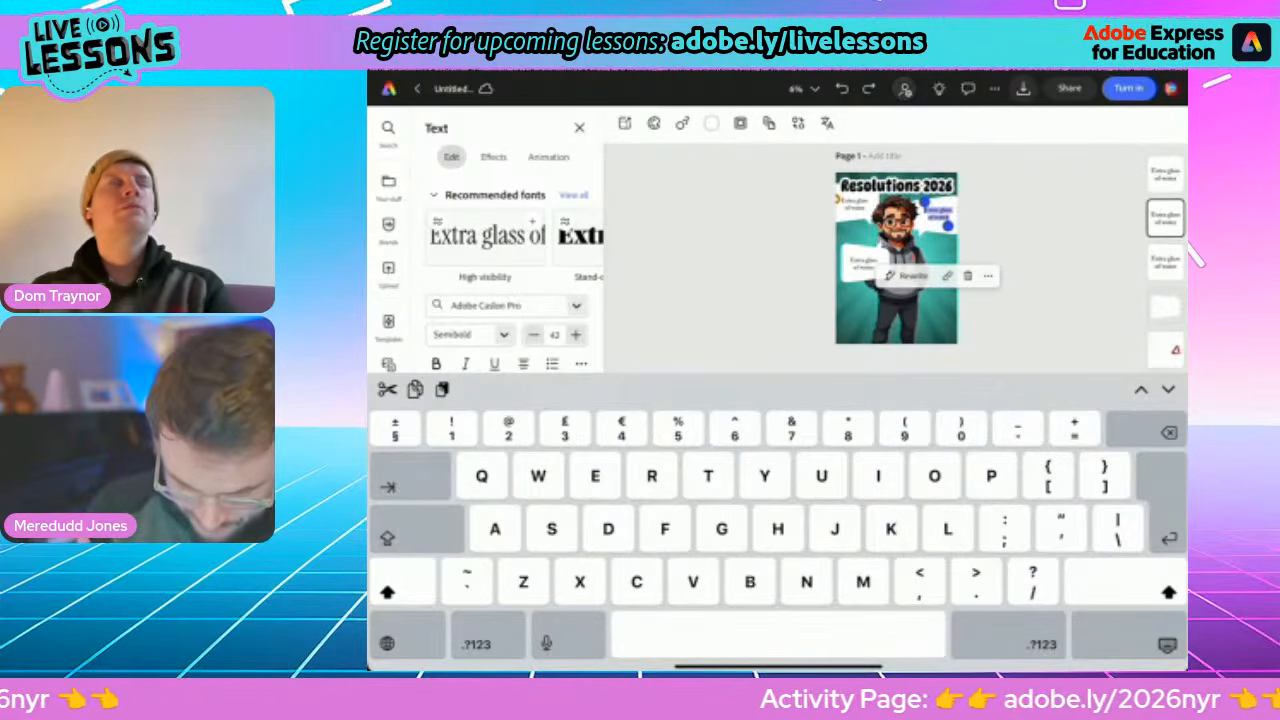
type("Bed")
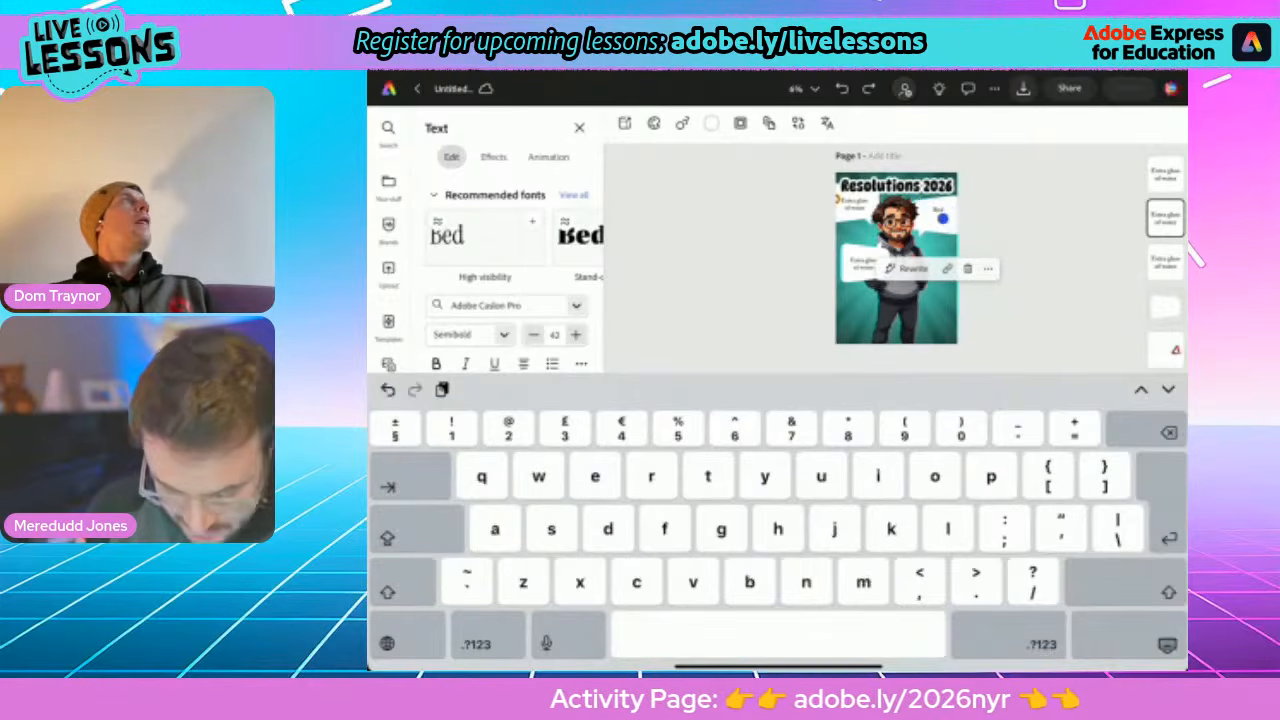
type(" hal")
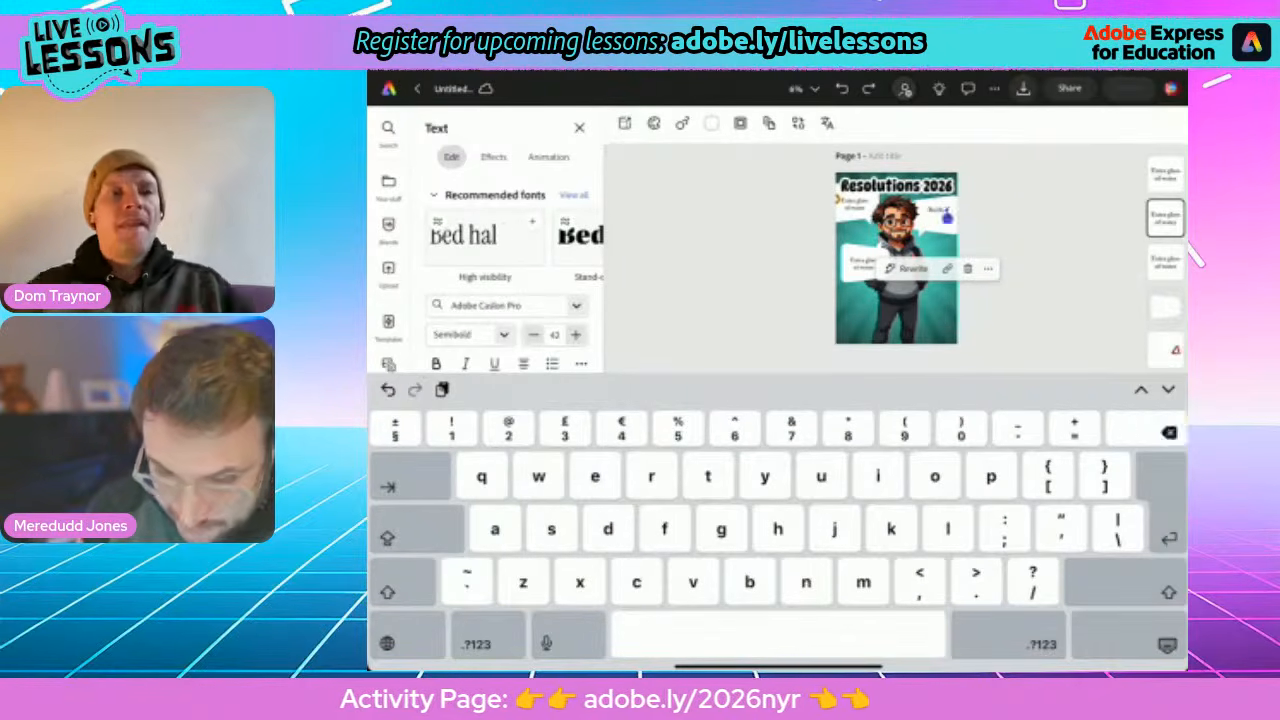
type("f")
key("BackSpace")
key("BackSpace")
key("BackSpace")
key("BackSpace")
key("BackSpace")
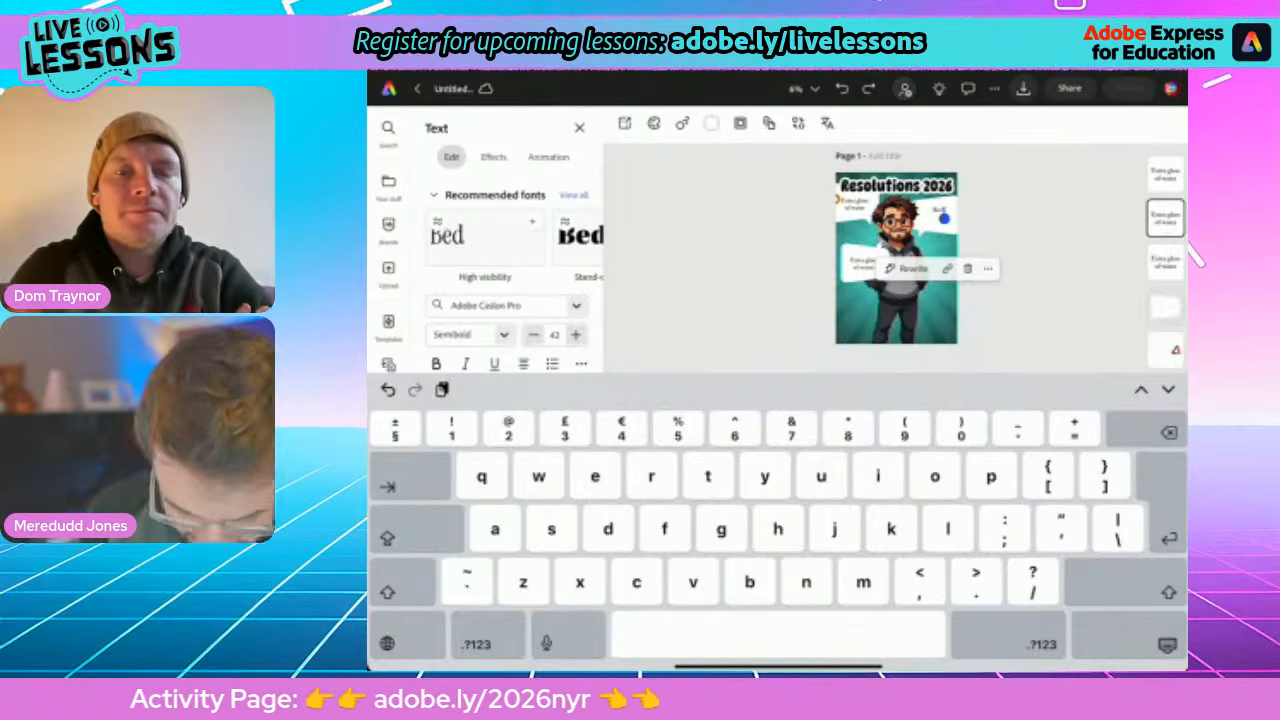
type("30mi")
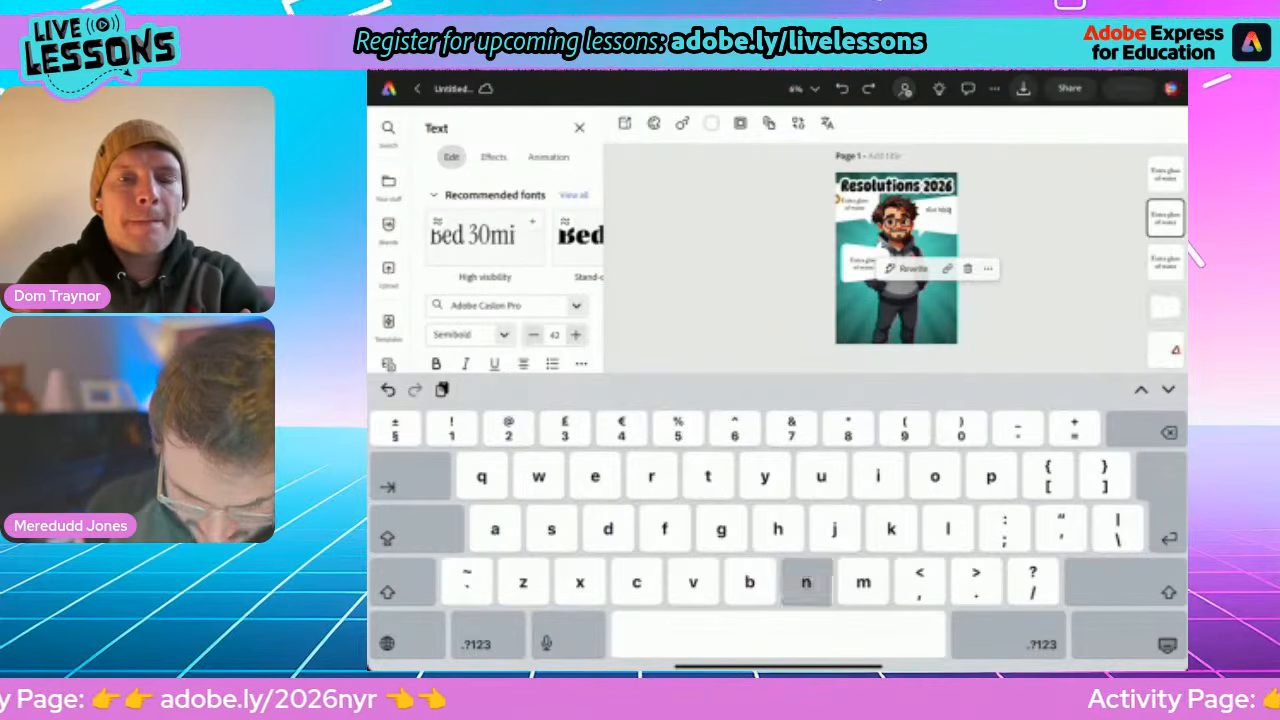
type("ns e")
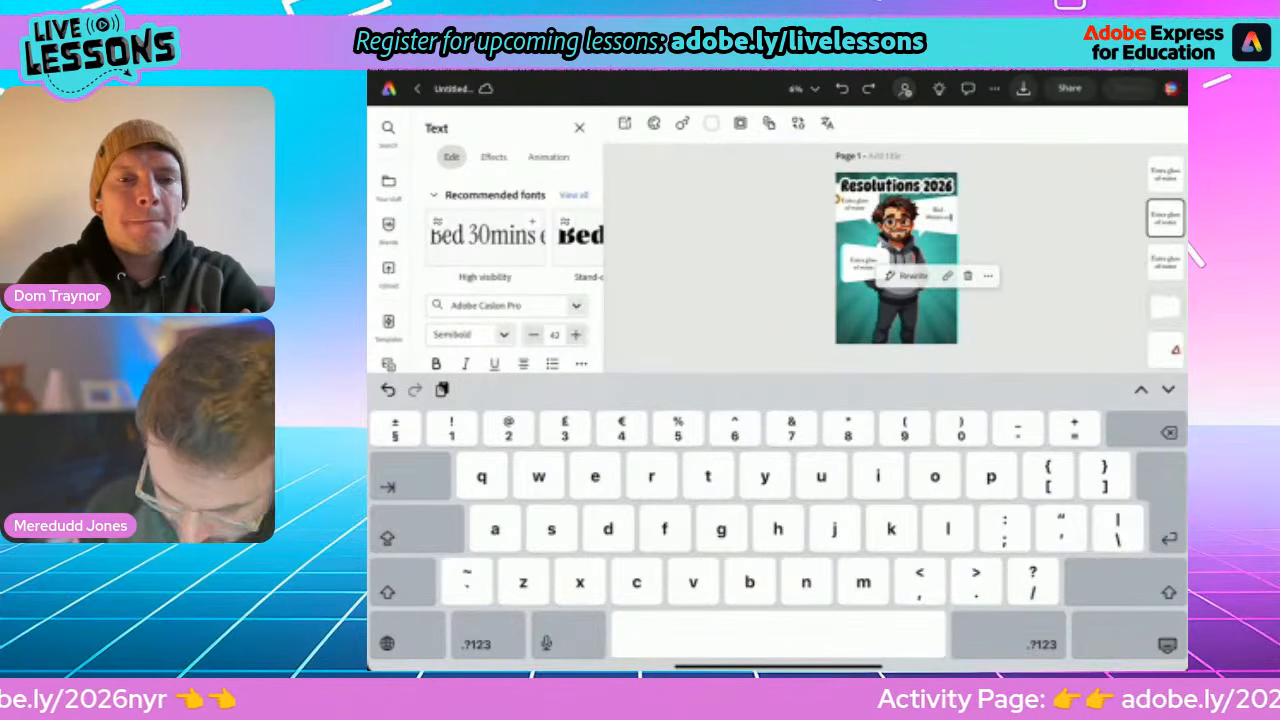
type("arlier")
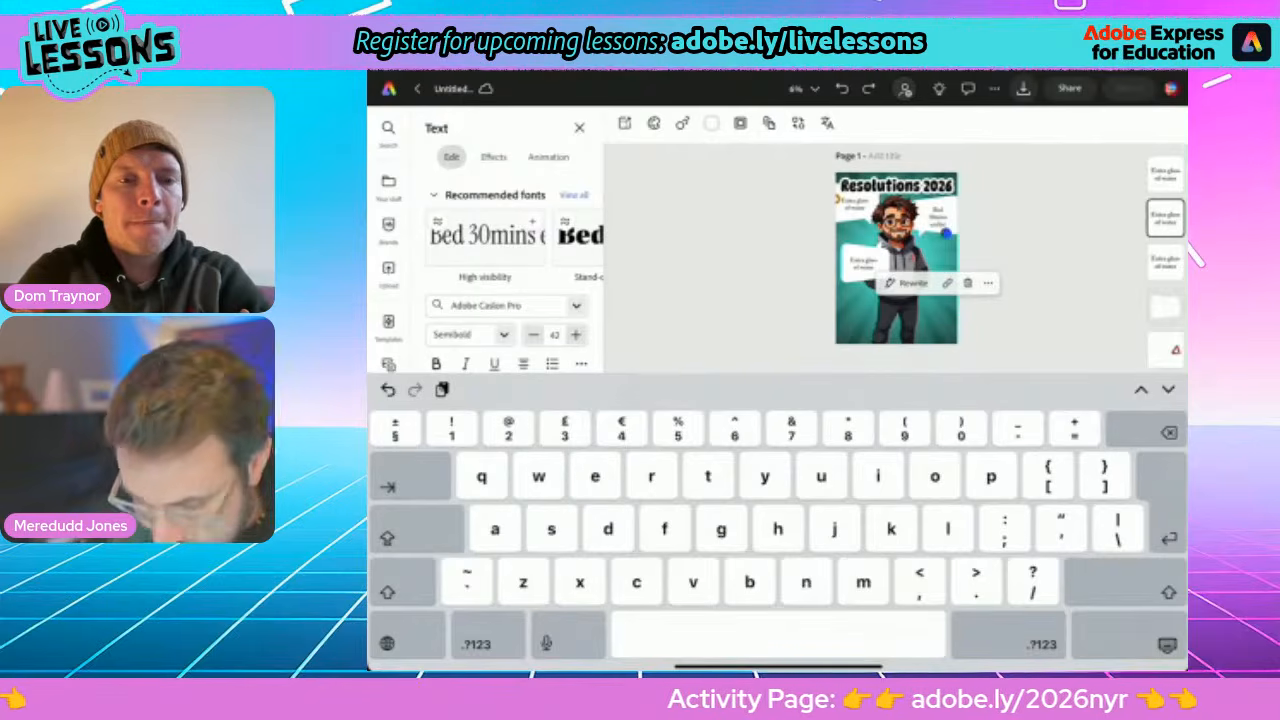
left_click(1167, 645)
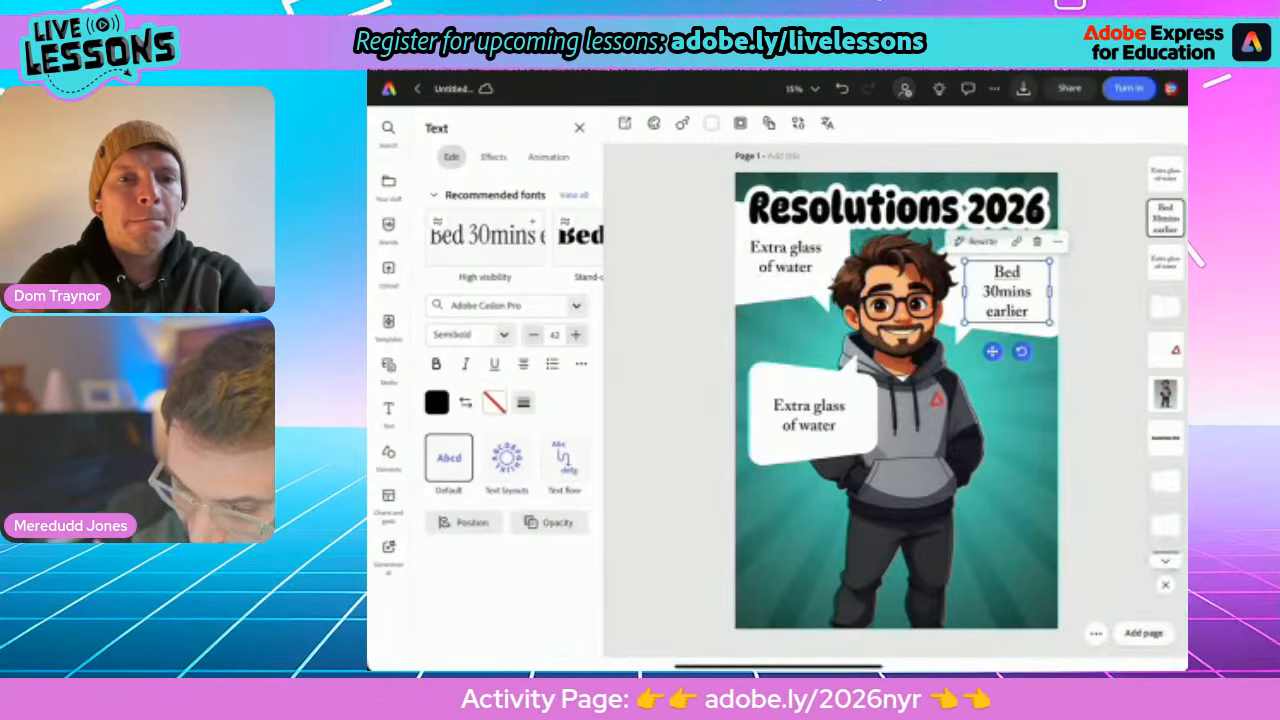
left_click_drag(1007, 291, 1011, 285)
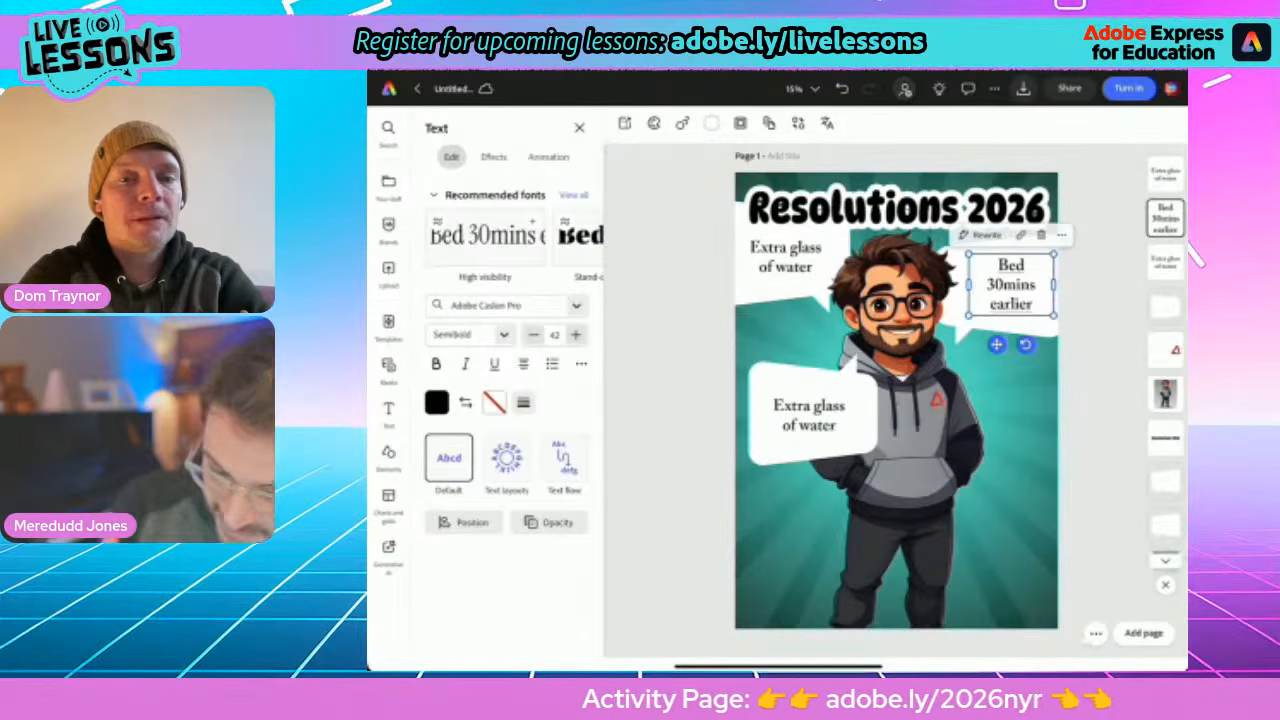
Replace the lower-left bubble's text with "Small tidy every day" and deselect it
left_click(809, 415)
left_click(810, 417)
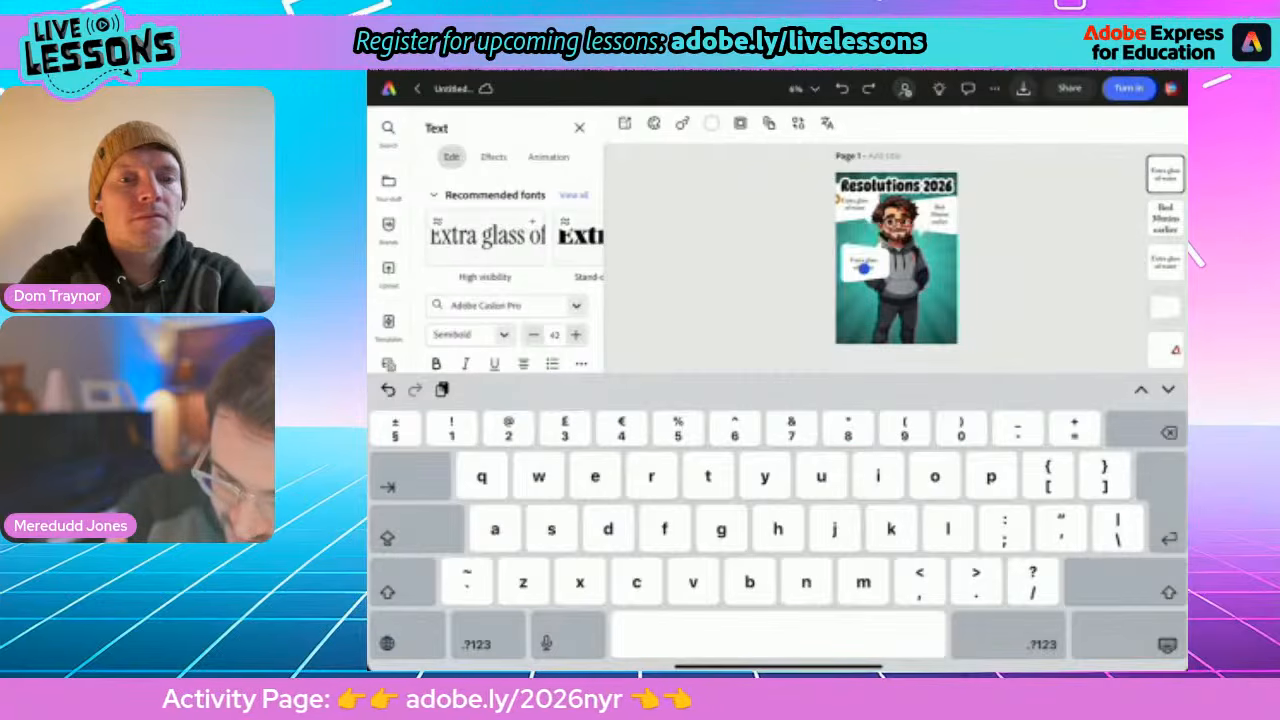
left_click(1167, 645)
scroll(896, 285, "up", 5)
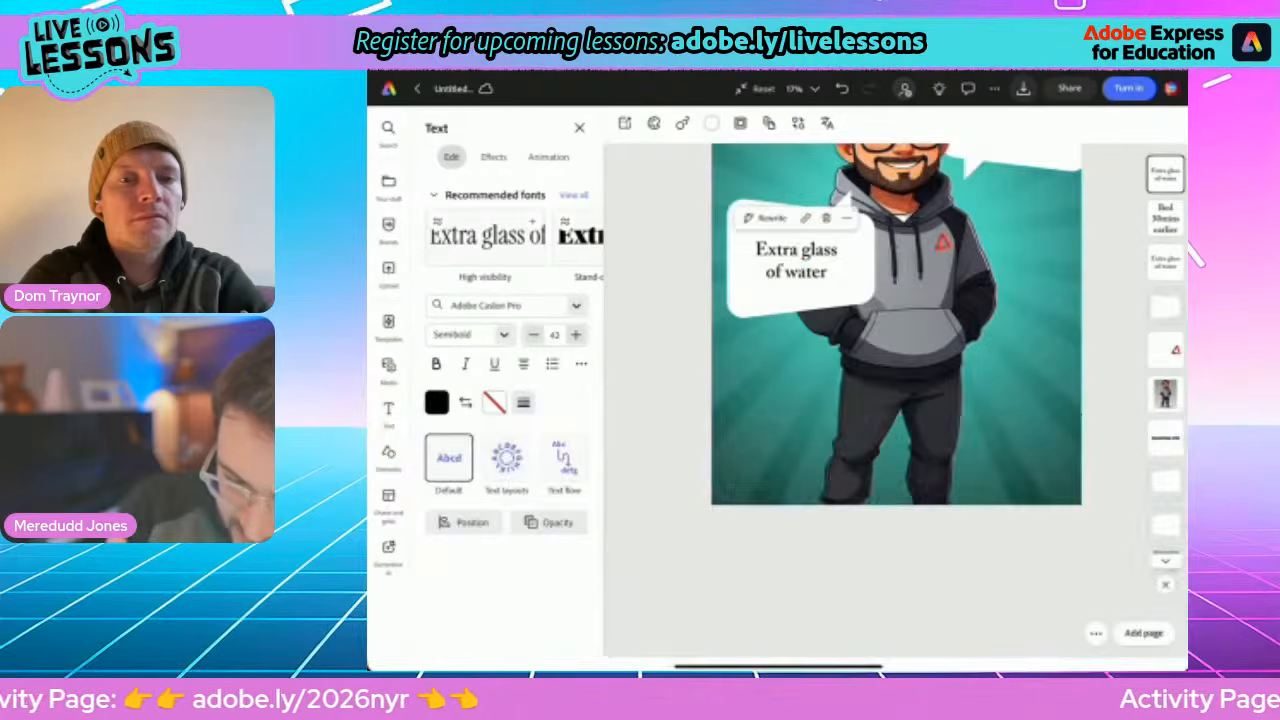
left_click(798, 258)
triple_click(798, 262)
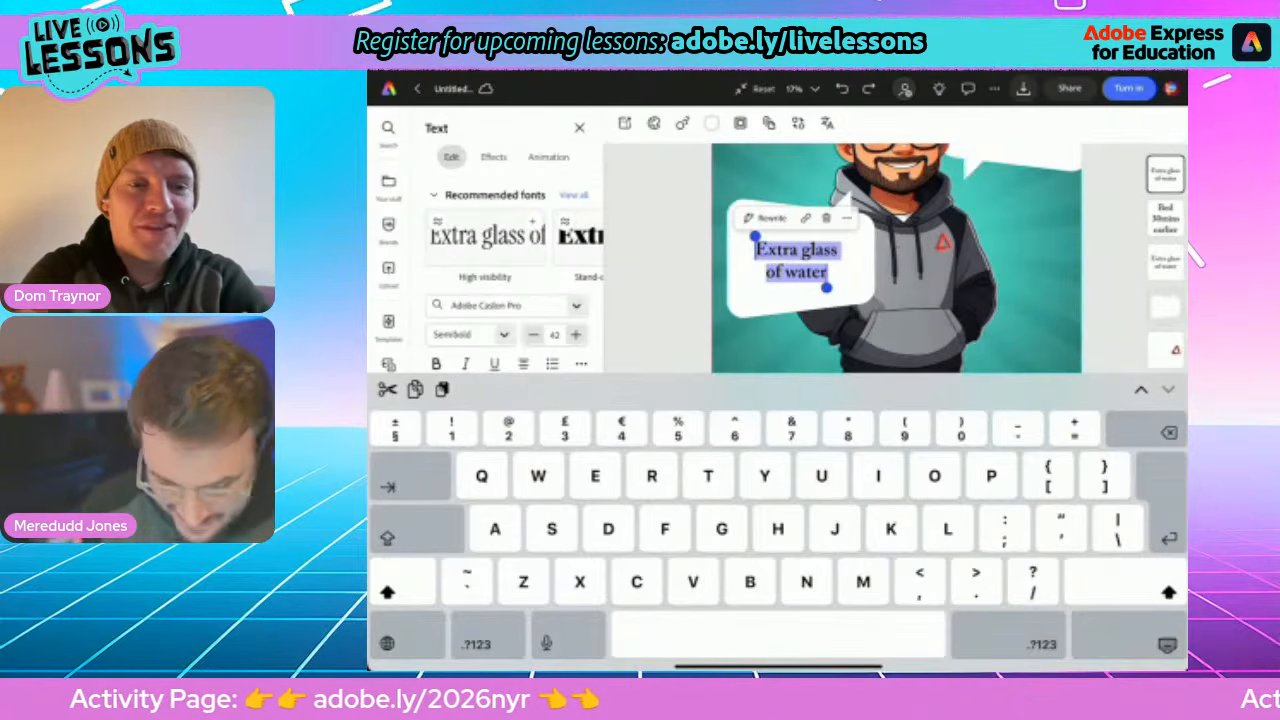
type("Small ")
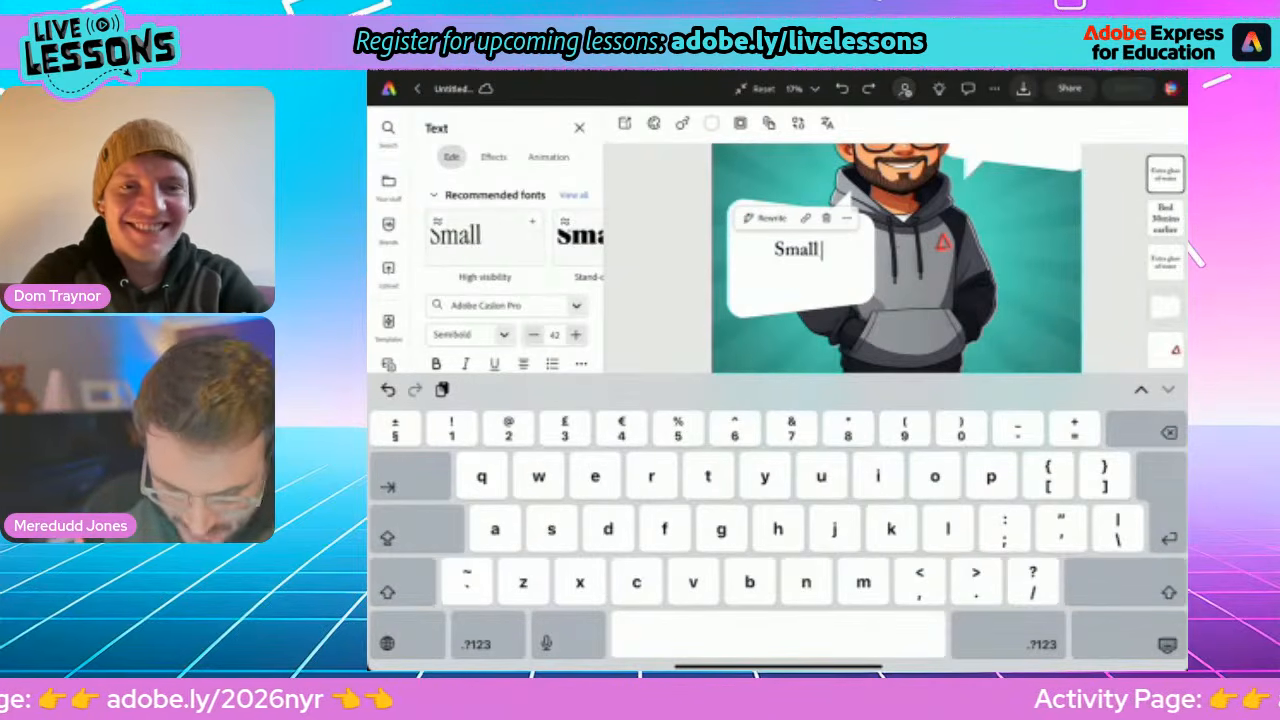
type("tidy")
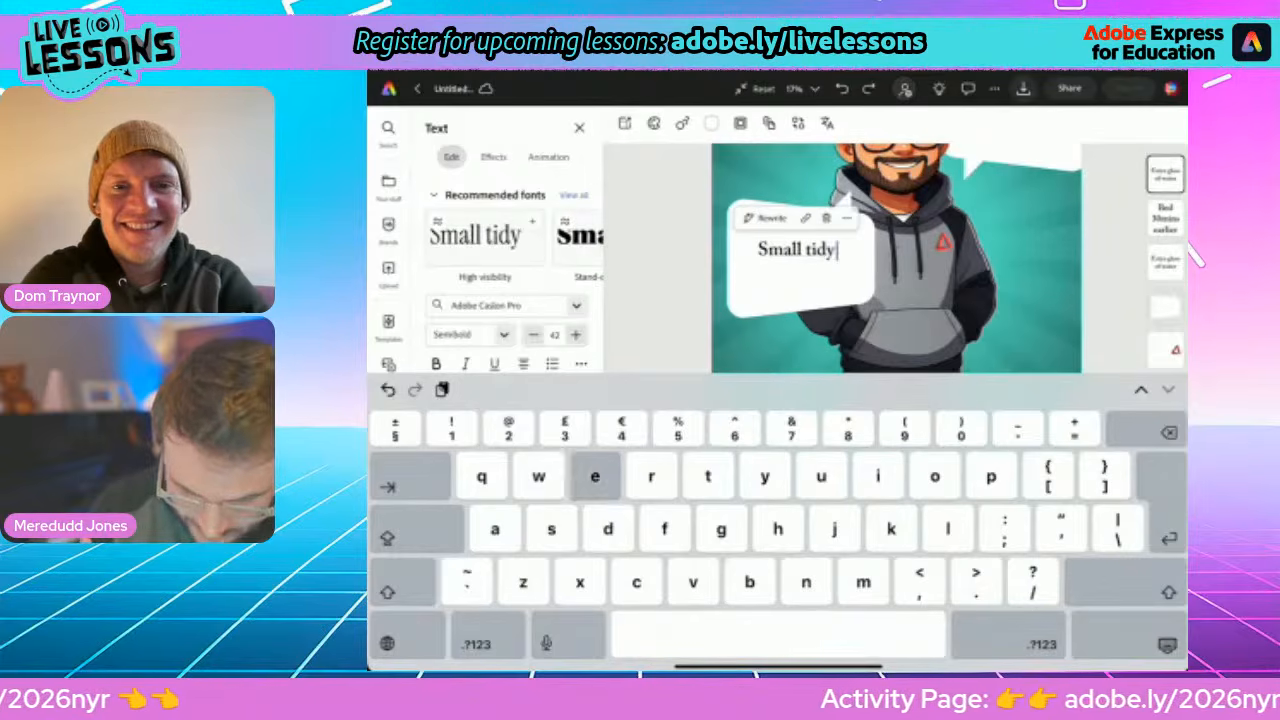
type(" every day")
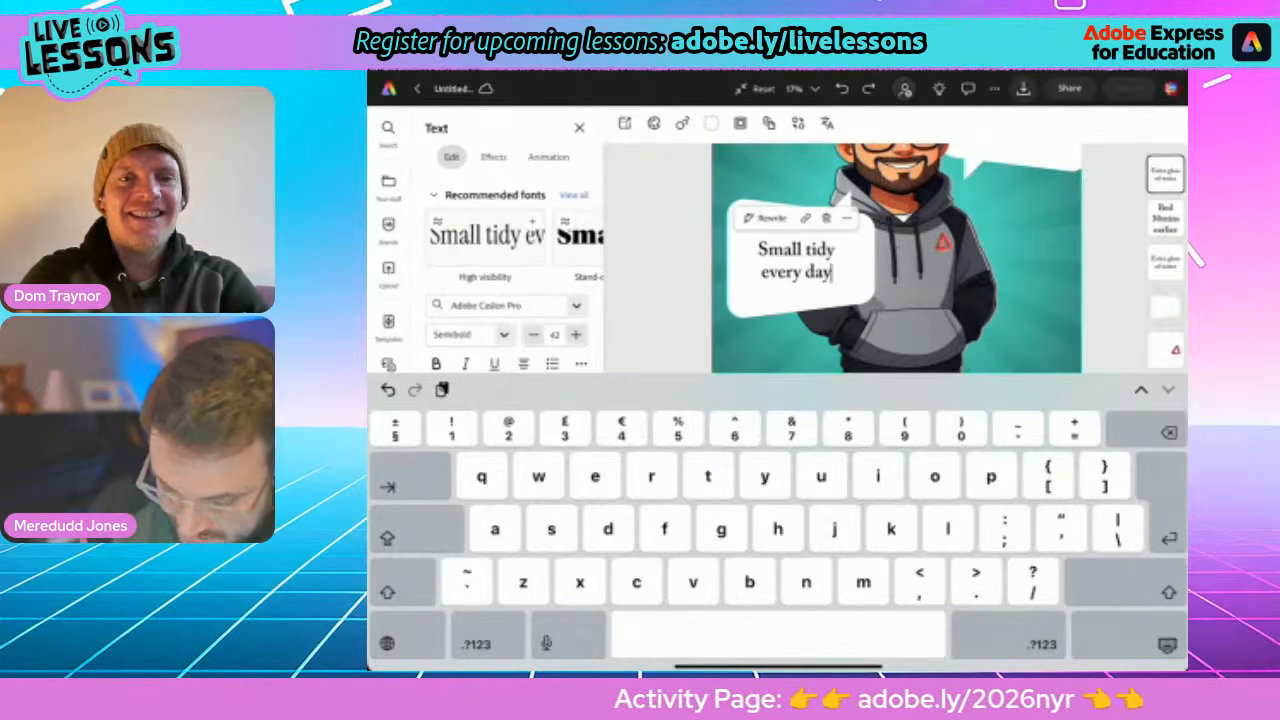
left_click(1167, 645)
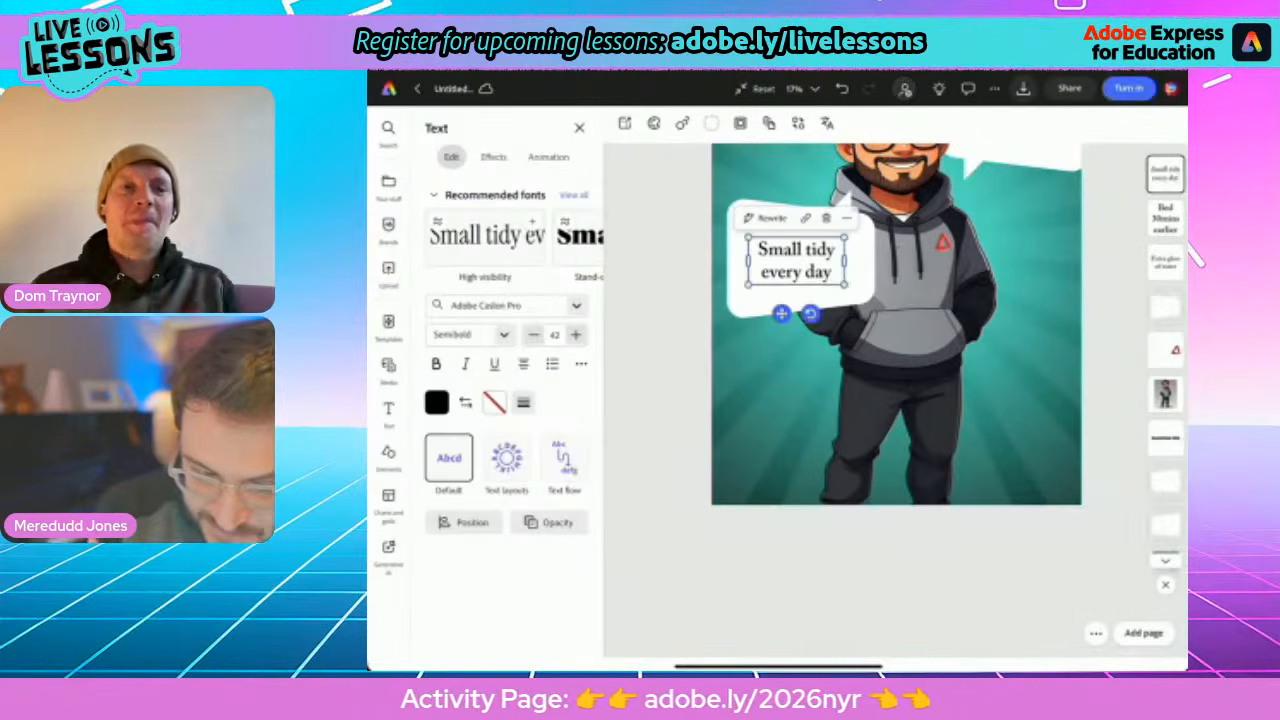
left_click(900, 580)
scroll(896, 400, "down", 3)
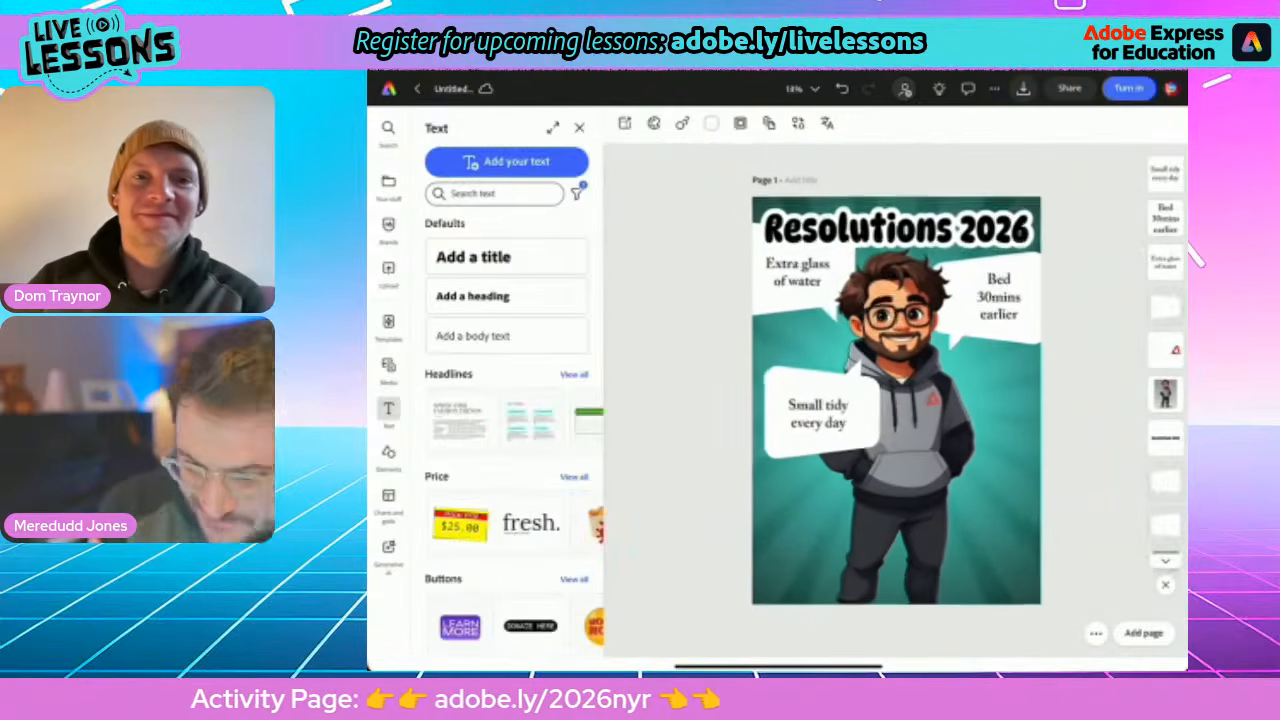
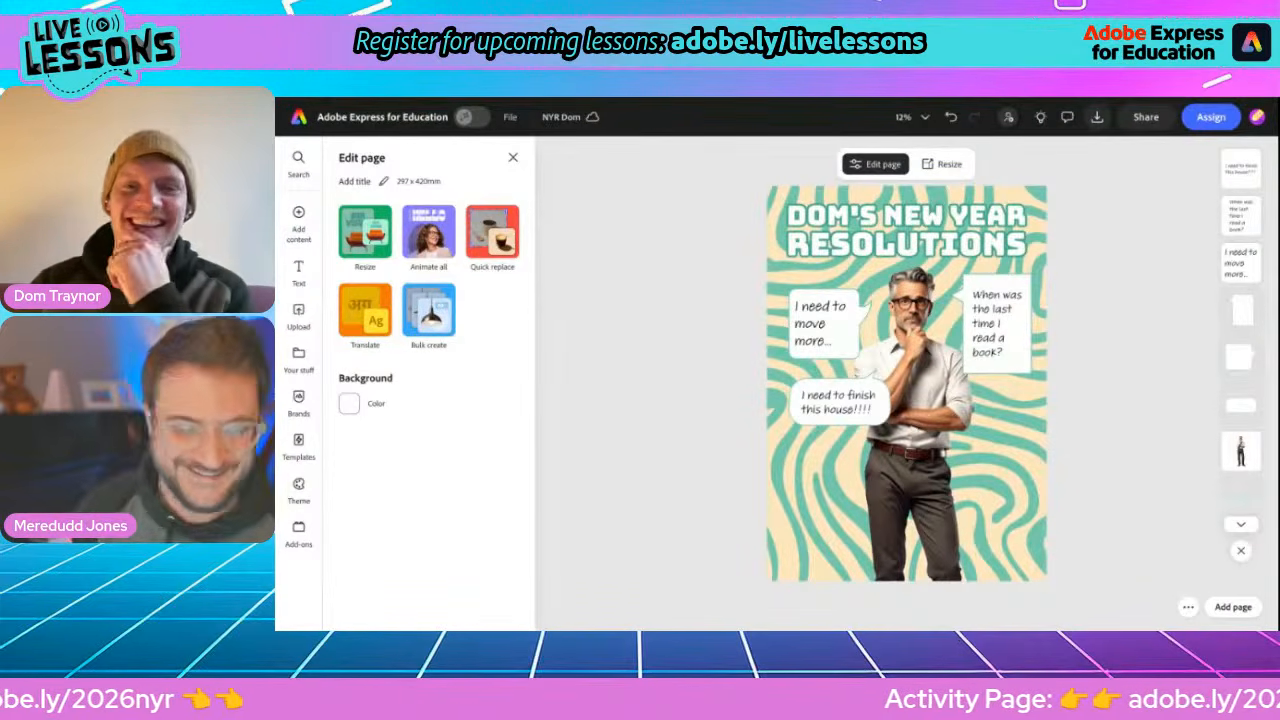
Examine the border settings of the "I need to move more..." speech bubble in the wavy-background poster
left_click(835, 362)
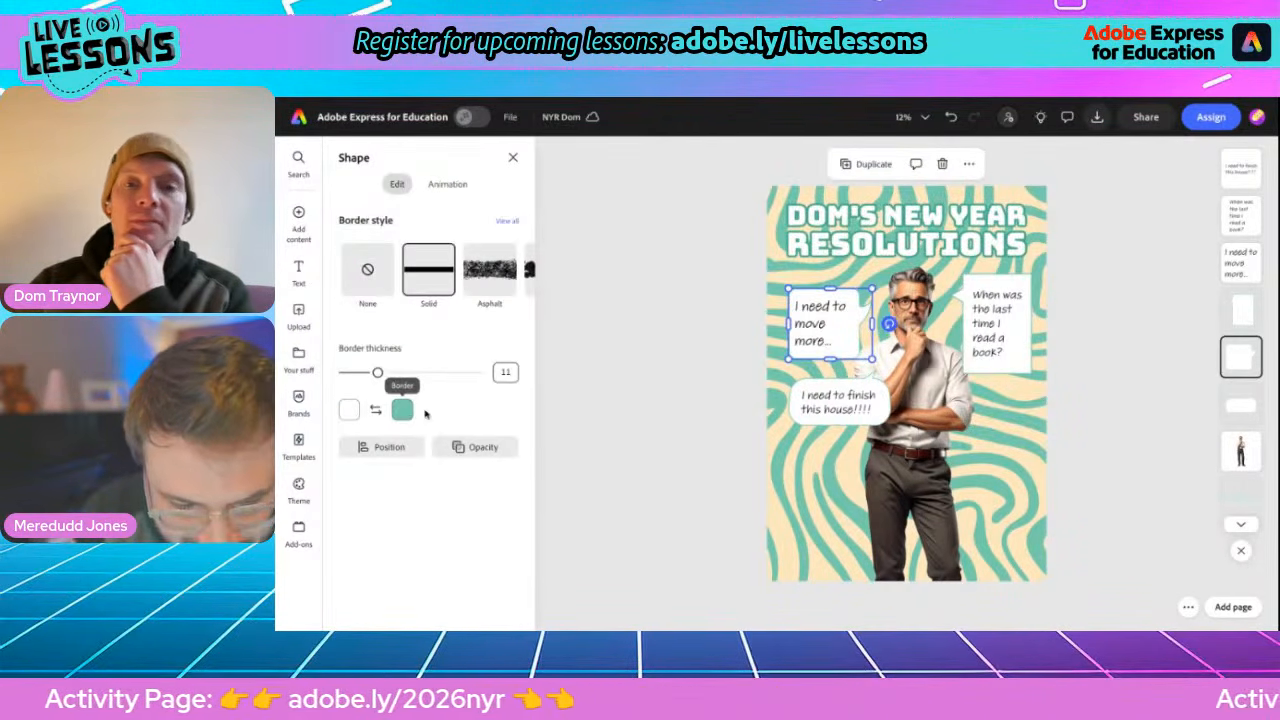
left_click(651, 400)
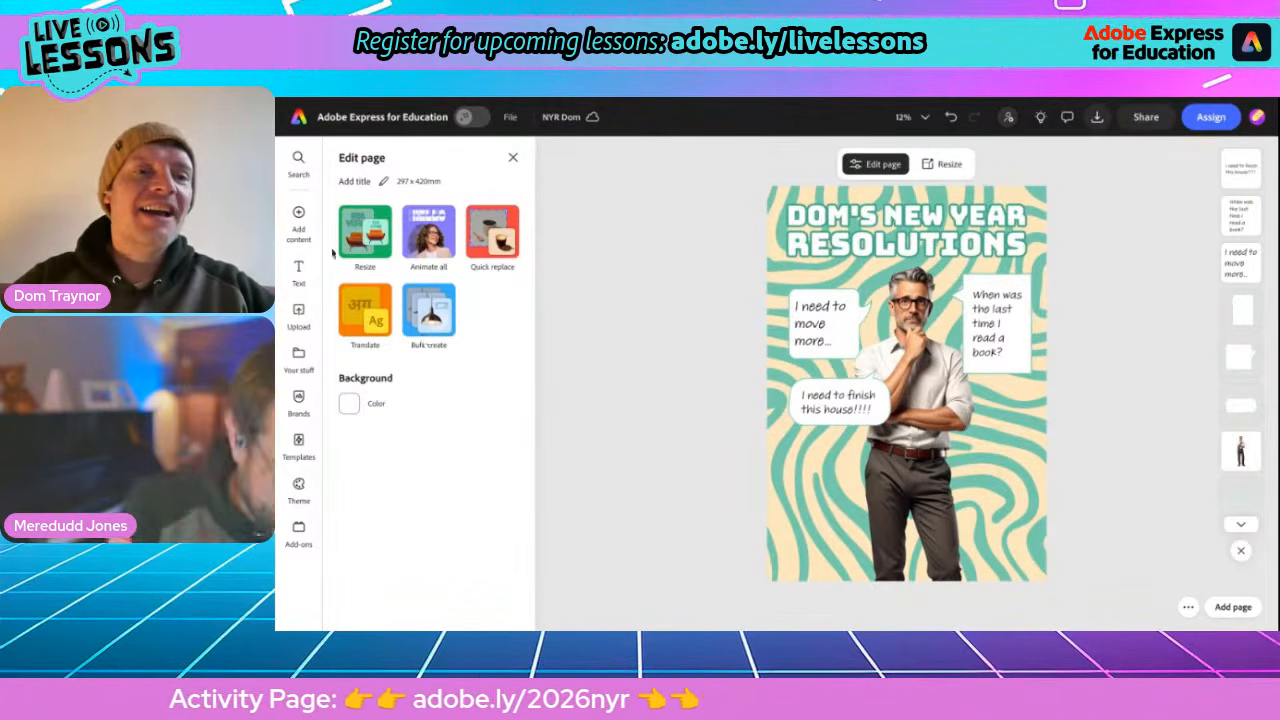
Add a solid circle from the shape elements to the wavy-background poster
mouse_move(301, 225)
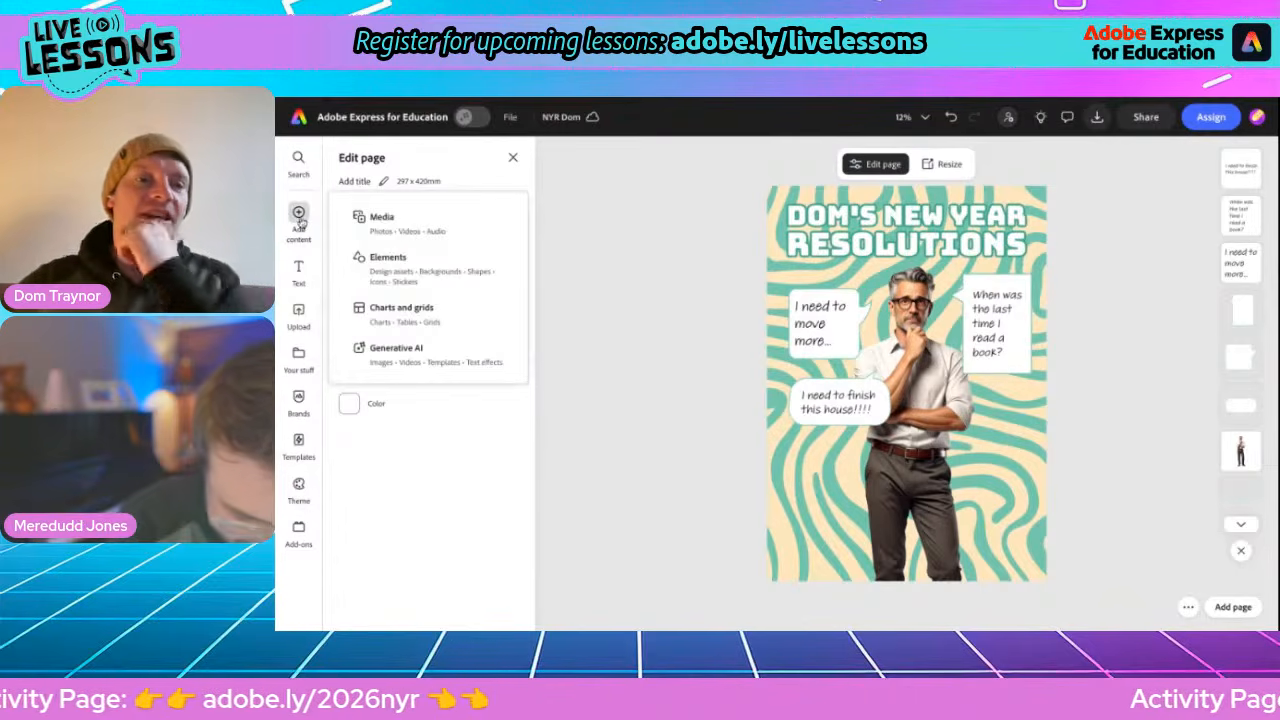
left_click(401, 271)
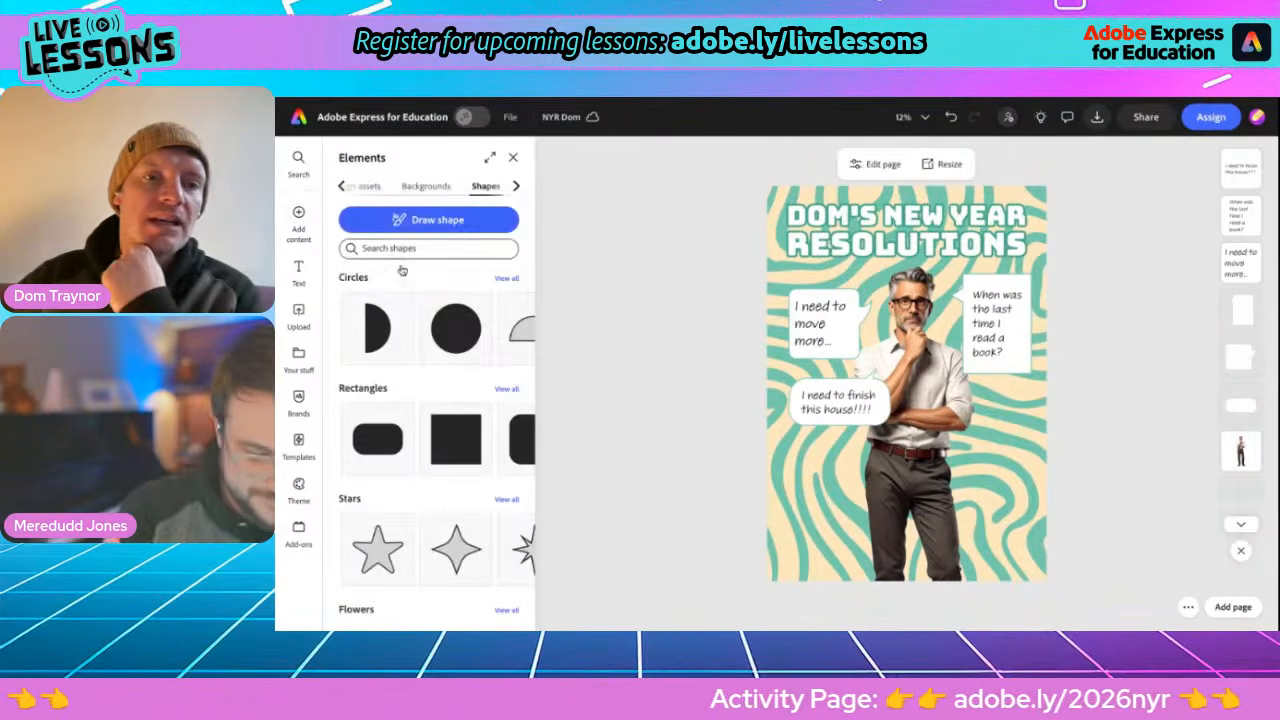
left_click(447, 337)
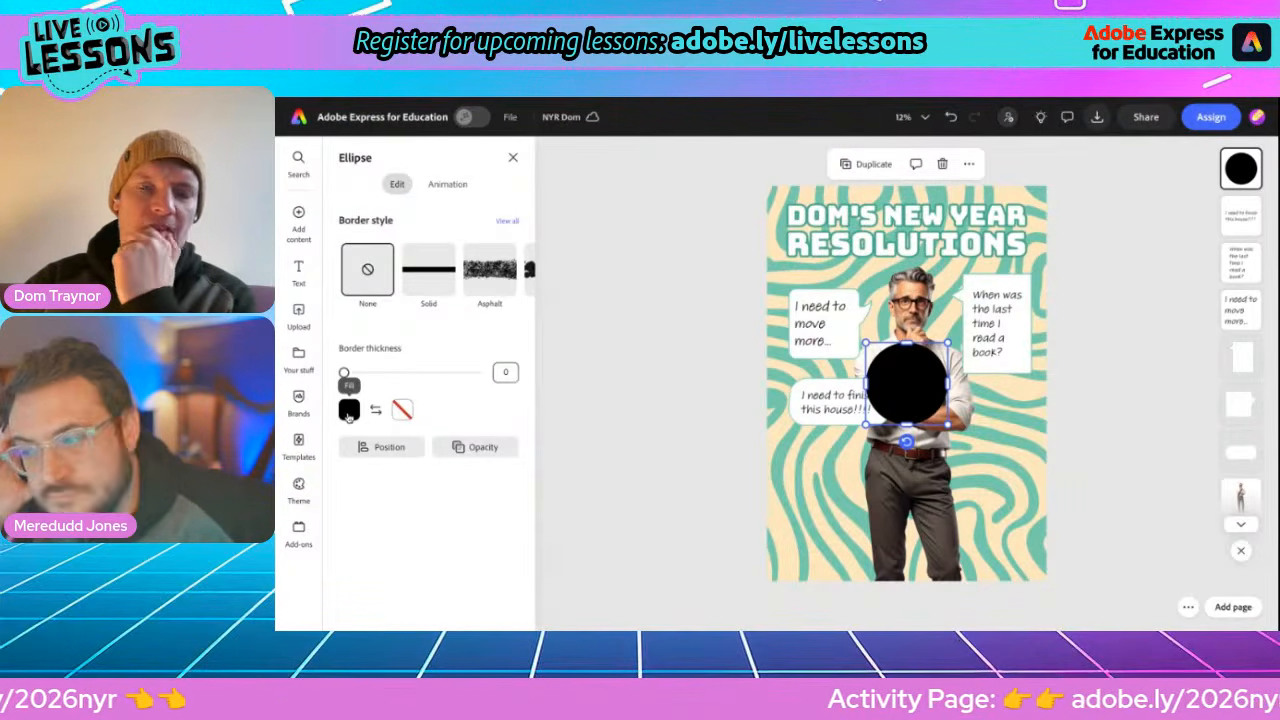
Fill the circle with orange, shrink it and place it below the "I need to finish this house!!!!" speech bubble
left_click(348, 412)
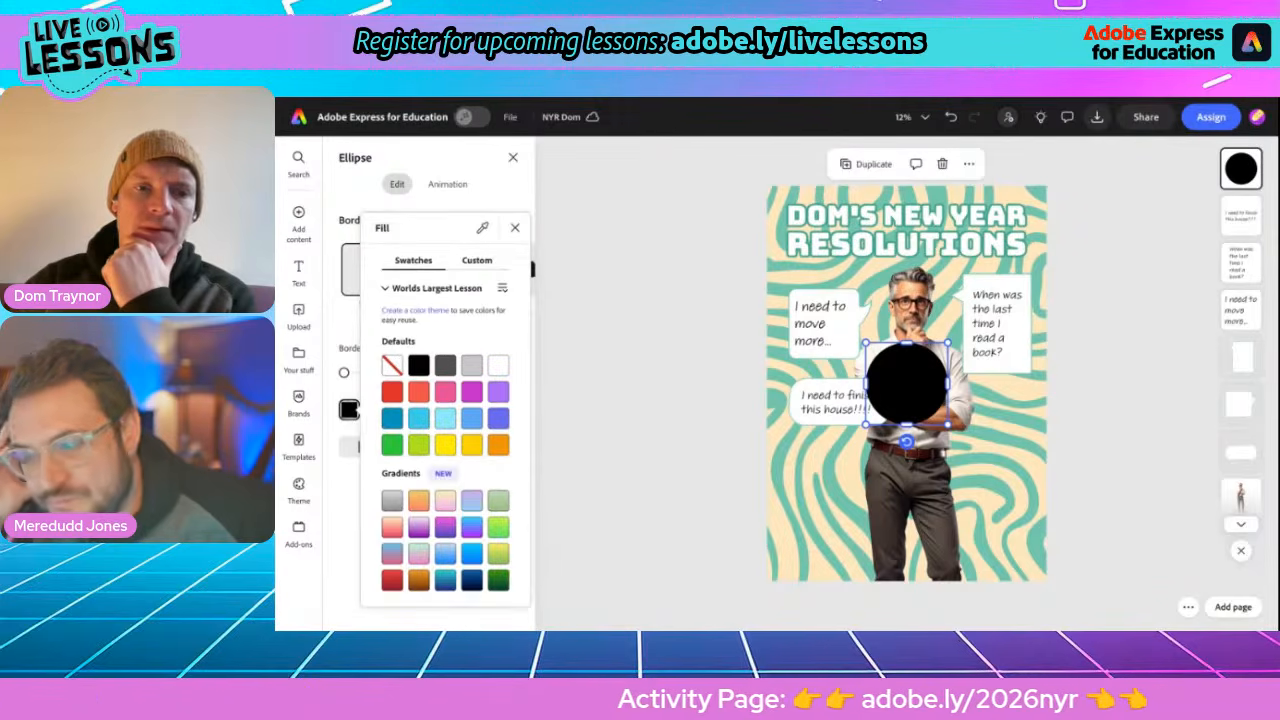
left_click(499, 446)
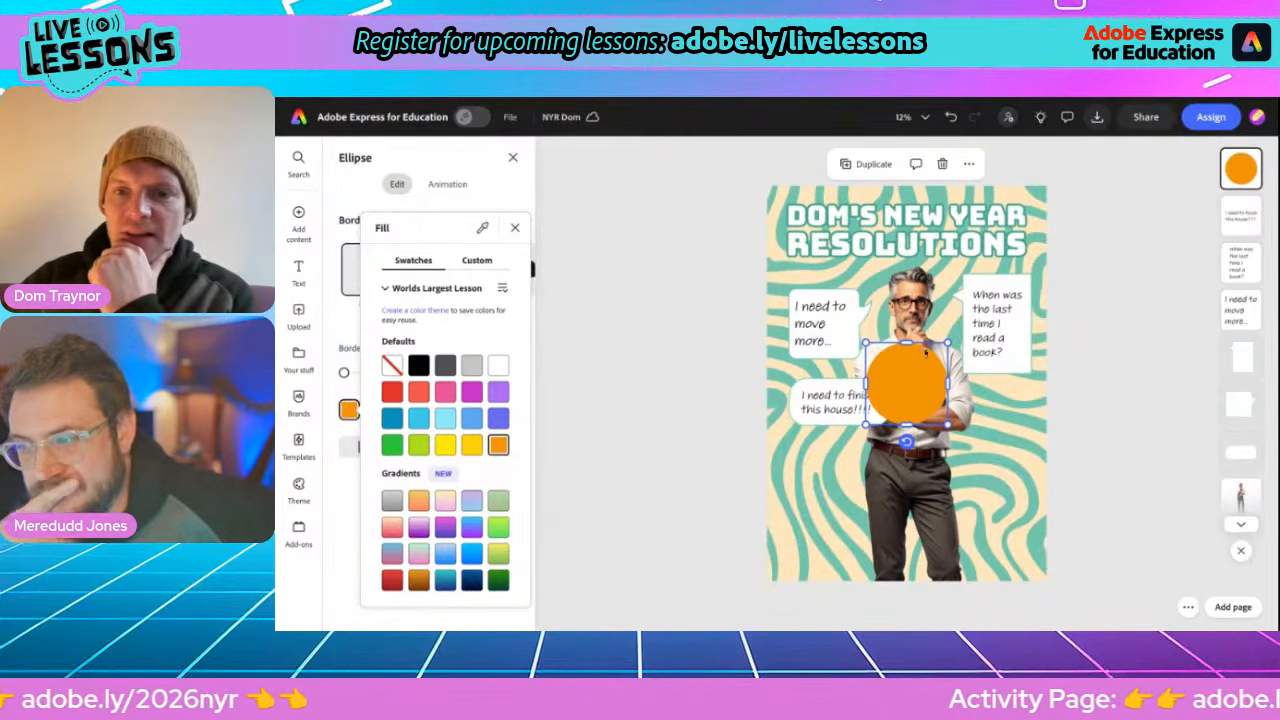
left_click_drag(950, 346, 818, 469)
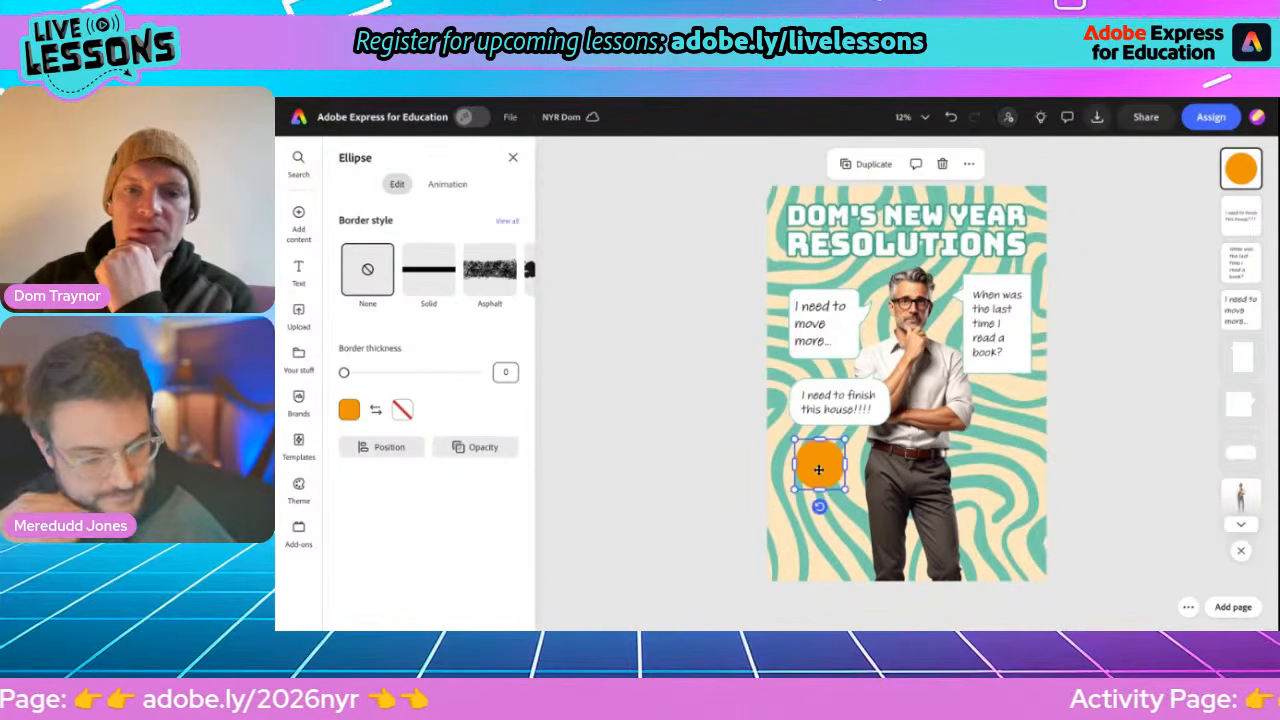
Duplicate the orange circle twice and stack the three circles in an evenly spaced vertical column
left_click(870, 165)
left_click_drag(818, 462, 812, 509)
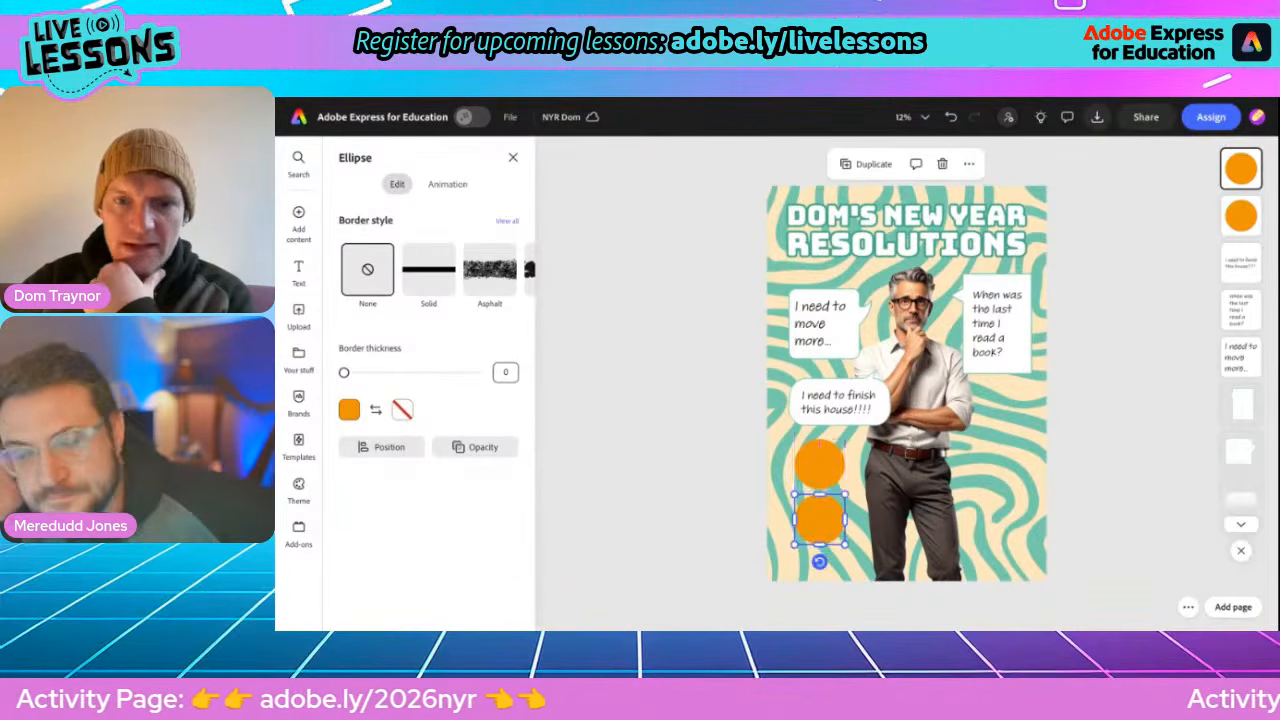
left_click(817, 460)
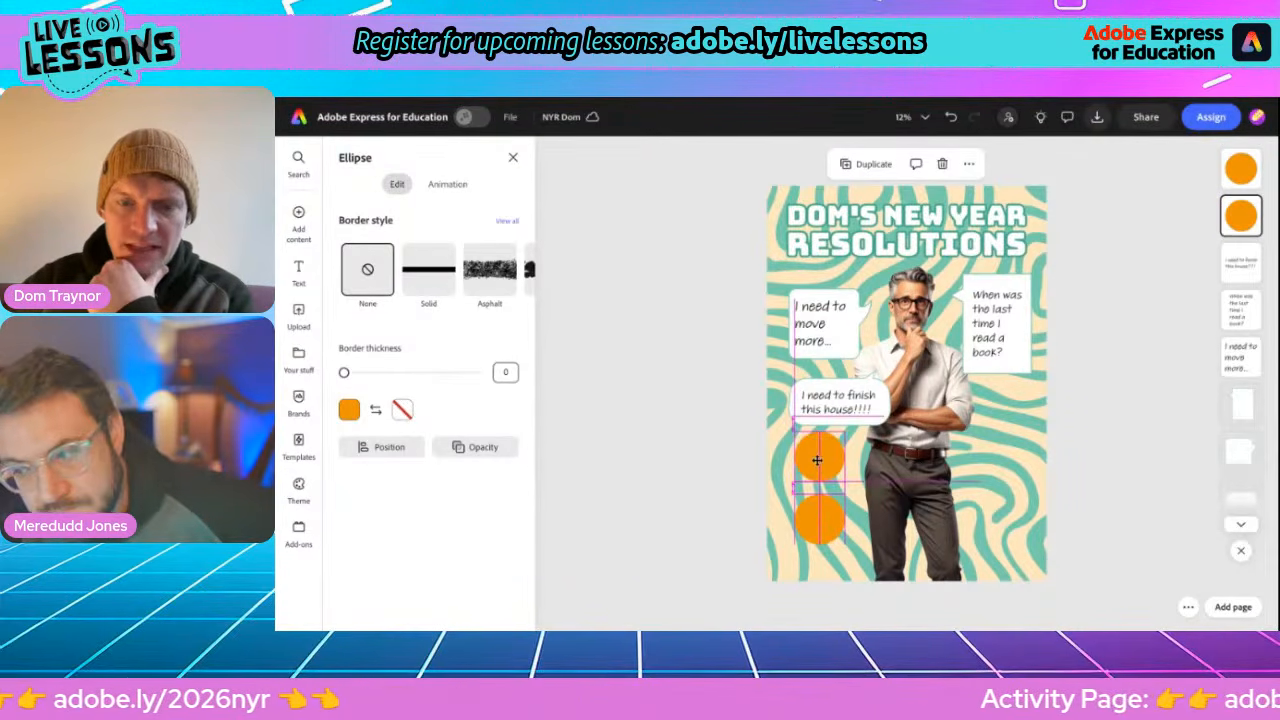
left_click(812, 522)
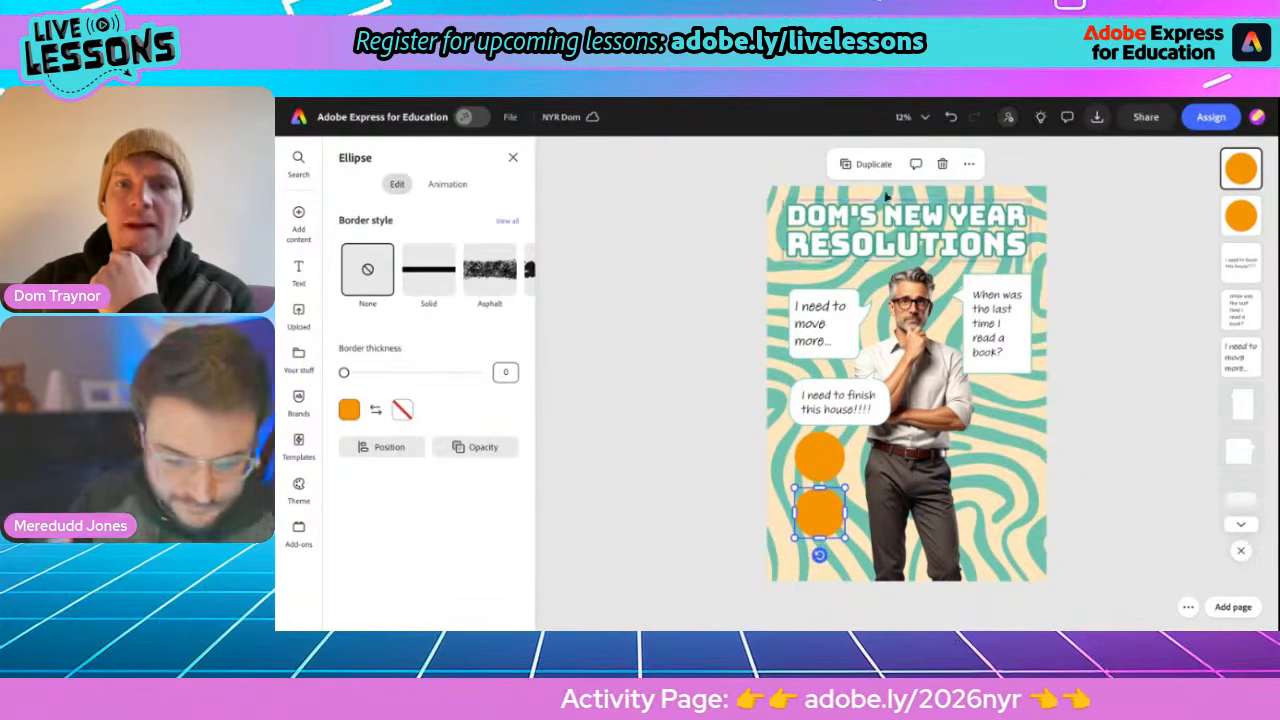
left_click(866, 164)
left_click_drag(818, 509, 815, 564)
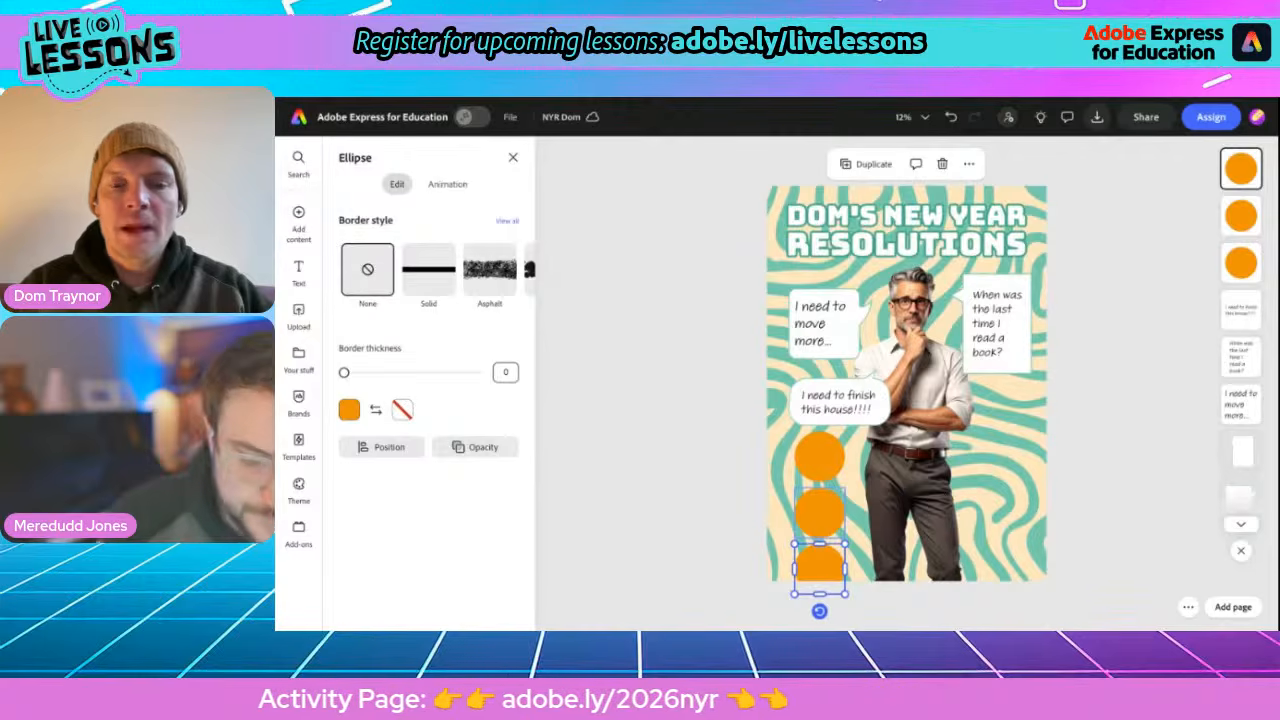
Scale all three orange circles down together so the column fits inside the poster's lower edge, and deselect them
left_click(819, 512, "shift")
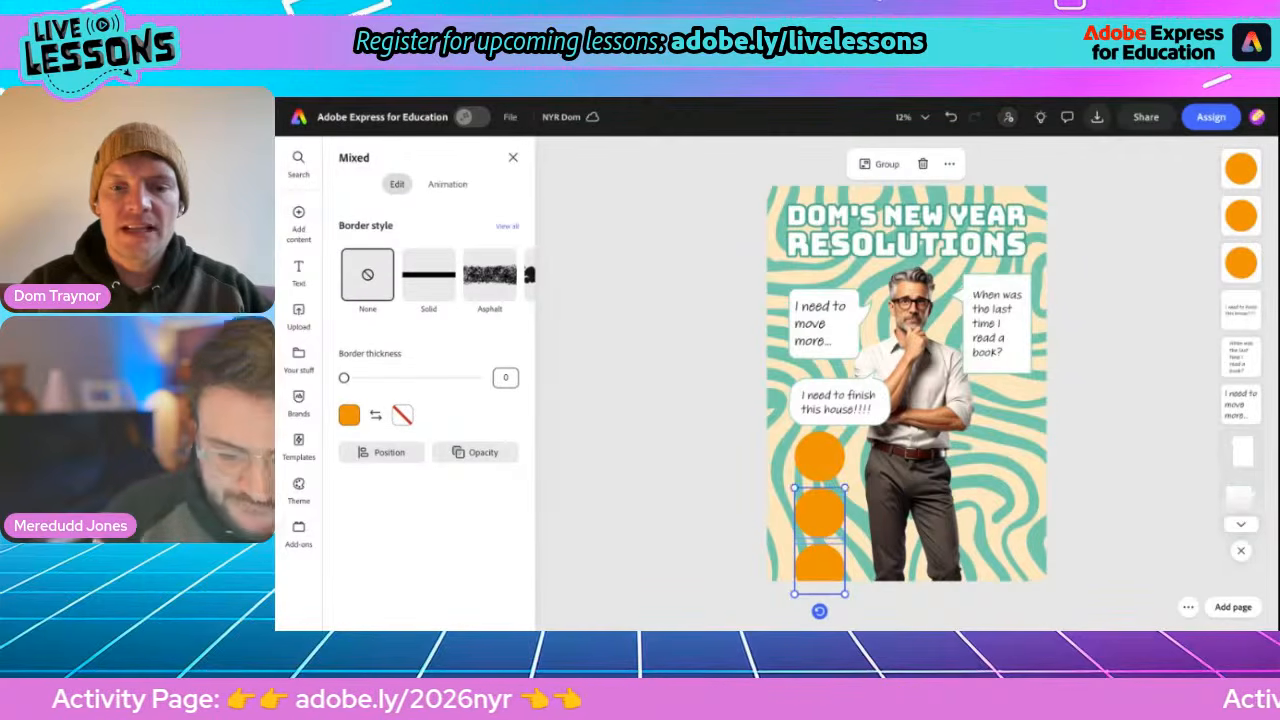
left_click(817, 459, "shift")
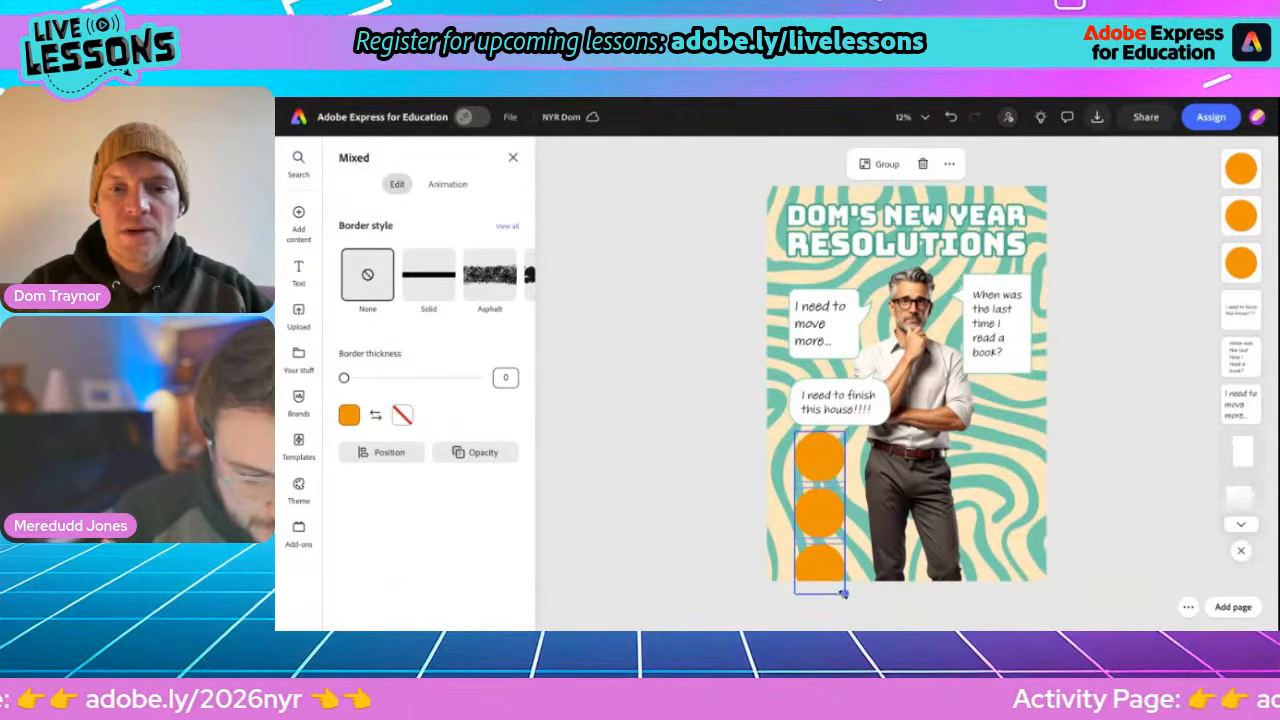
left_click_drag(845, 593, 836, 579)
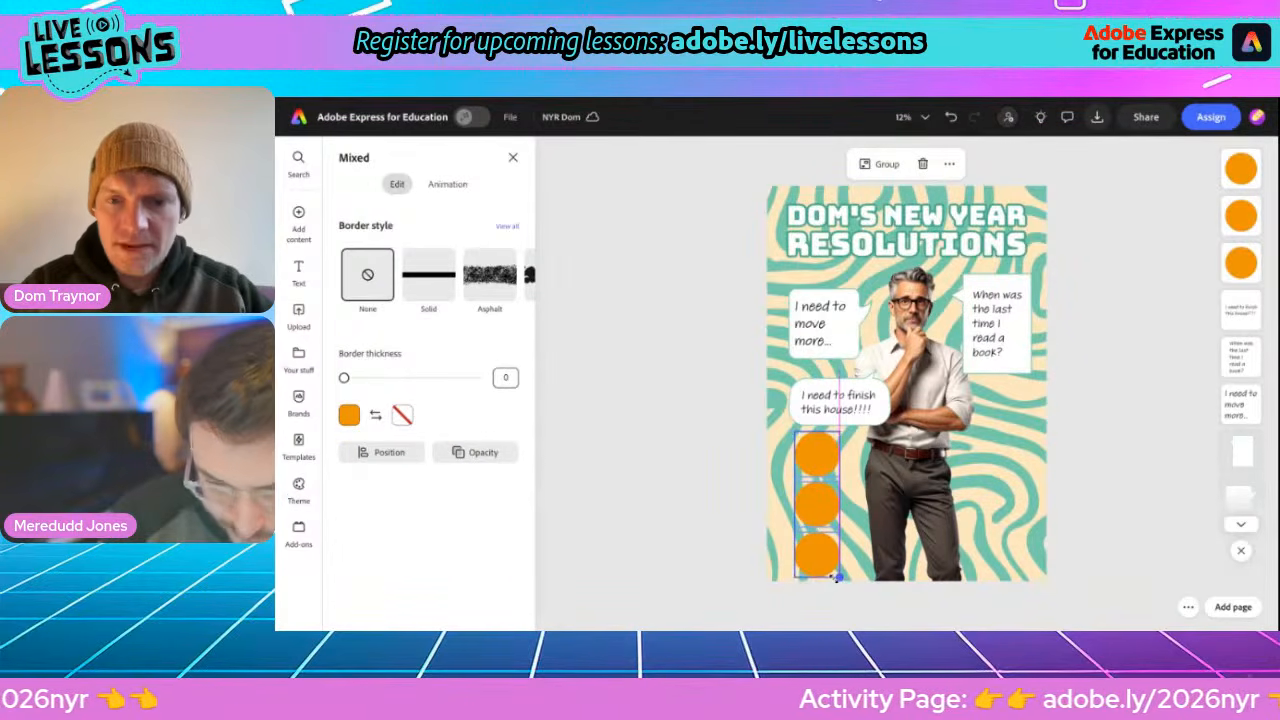
left_click(683, 517)
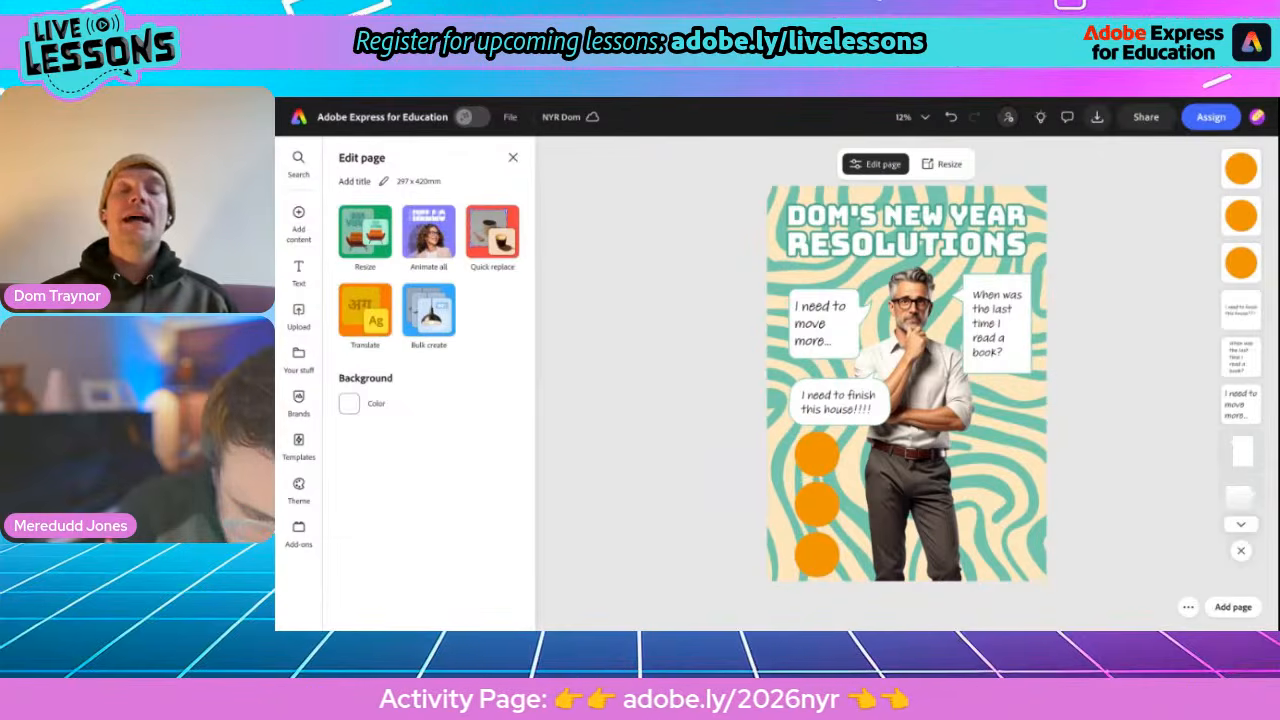
Search the icons for "swim" and add the solid swimmer-over-waves icon to the poster
scroll(777, 506, "up", 2)
scroll(777, 506, "up", 5)
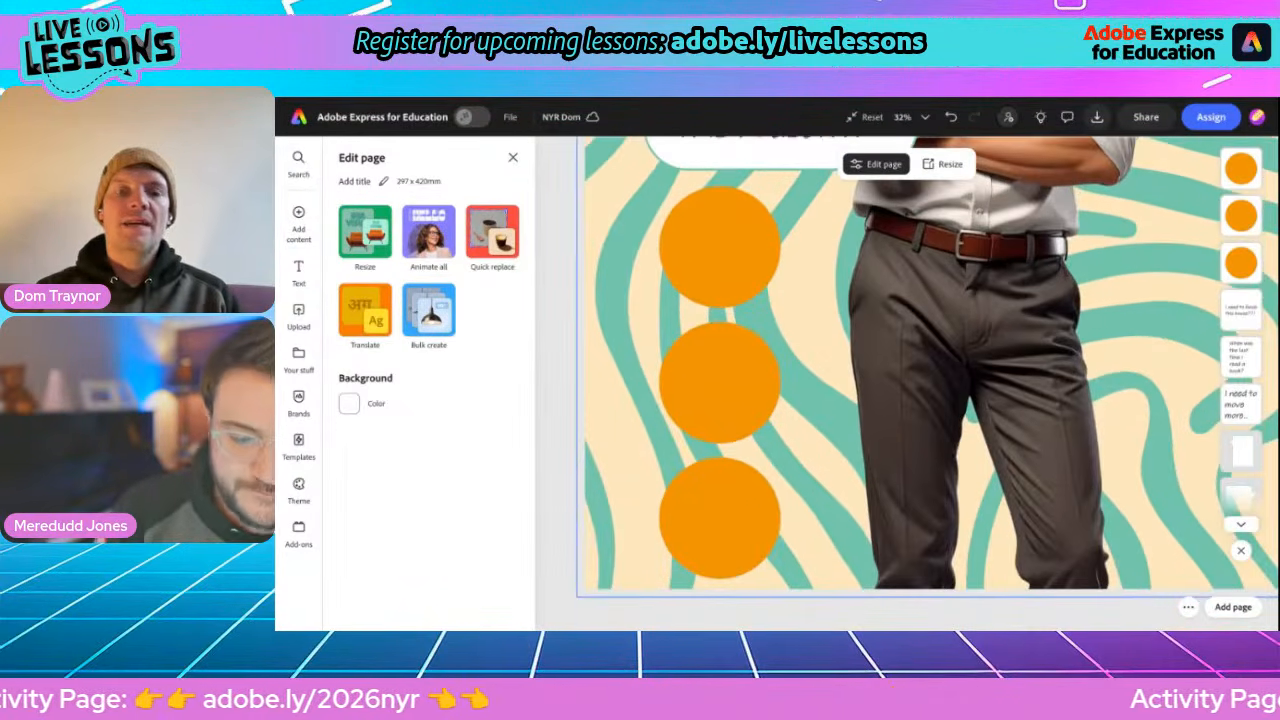
scroll(777, 506, "down", 3)
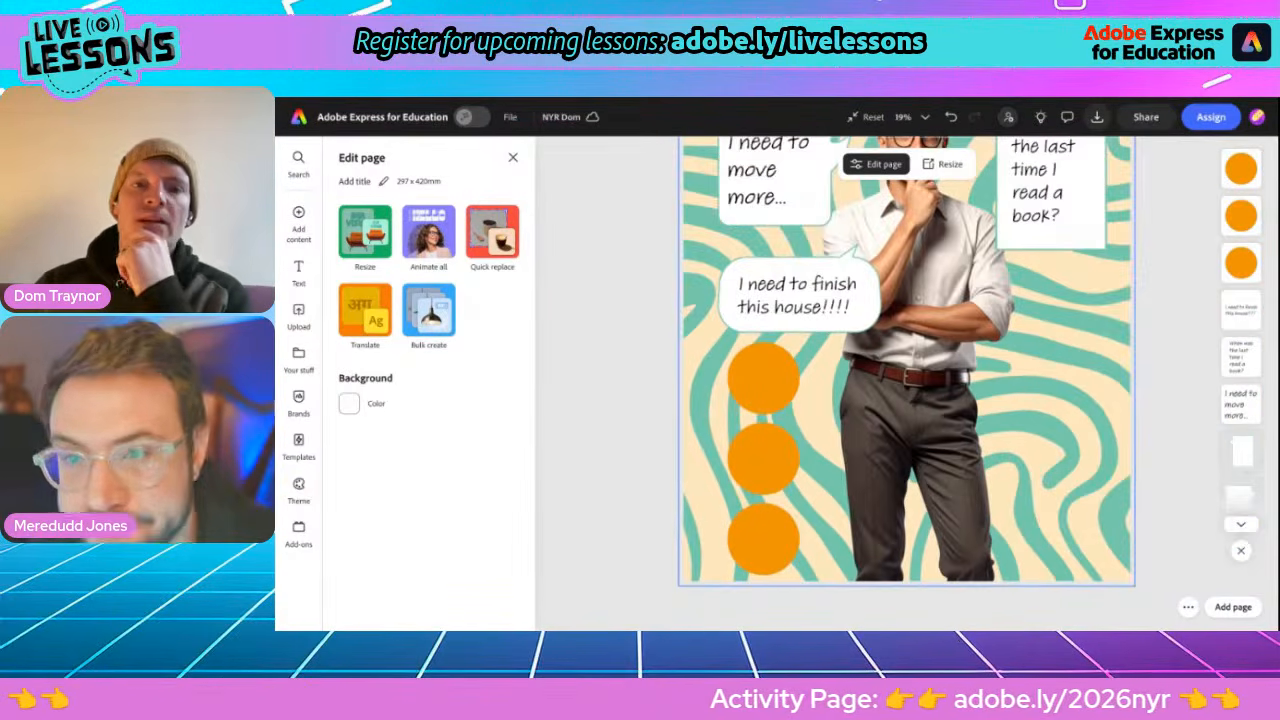
scroll(668, 397, "up", 2)
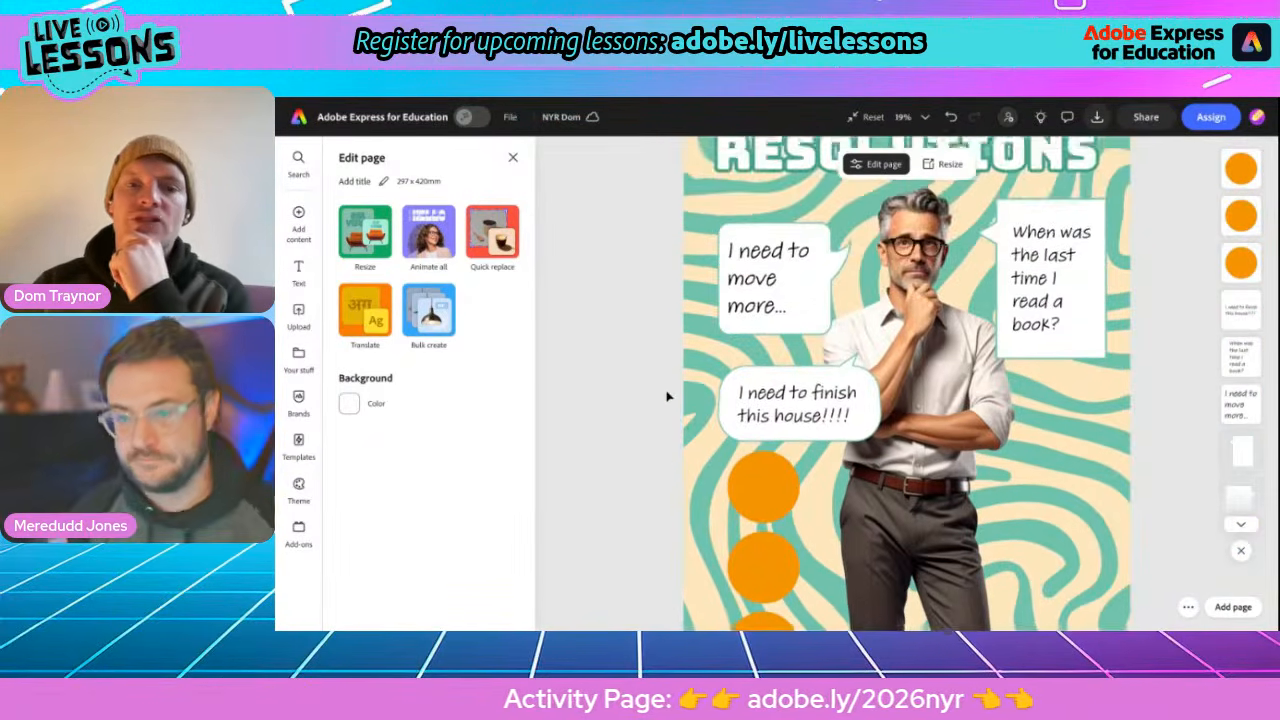
scroll(668, 397, "down", 2)
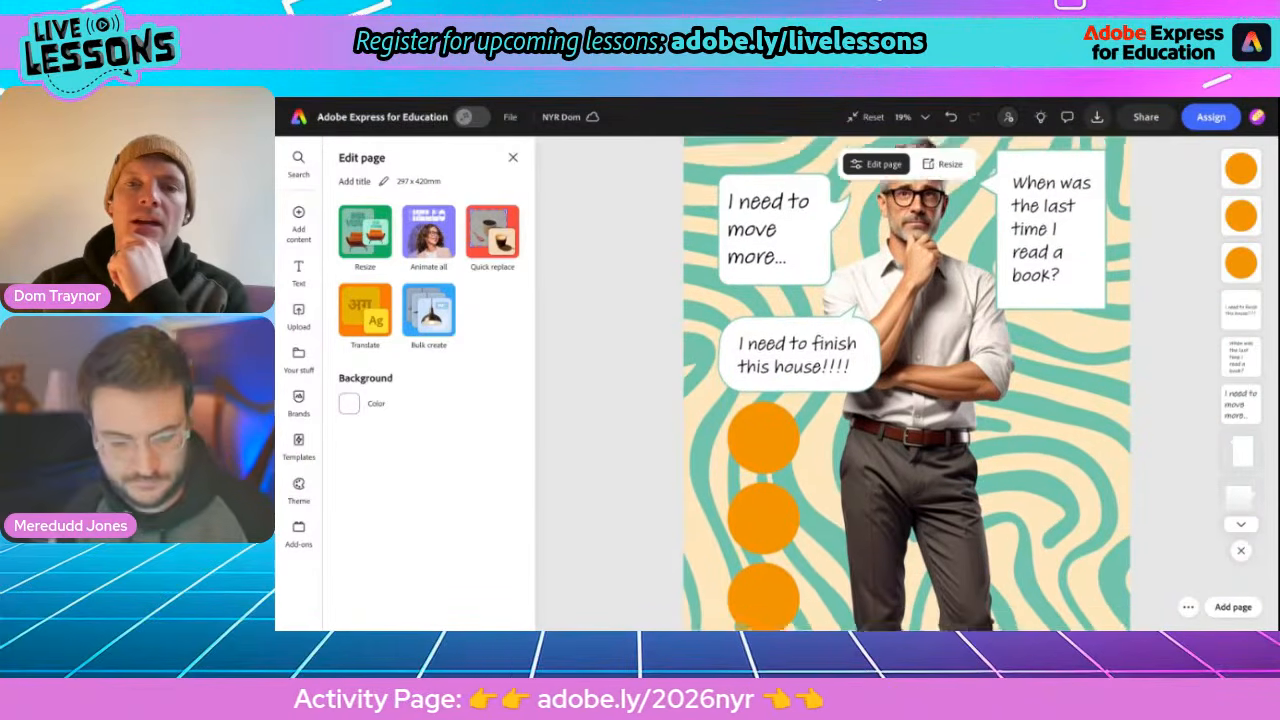
scroll(907, 384, "up", 2)
scroll(907, 384, "down", 2)
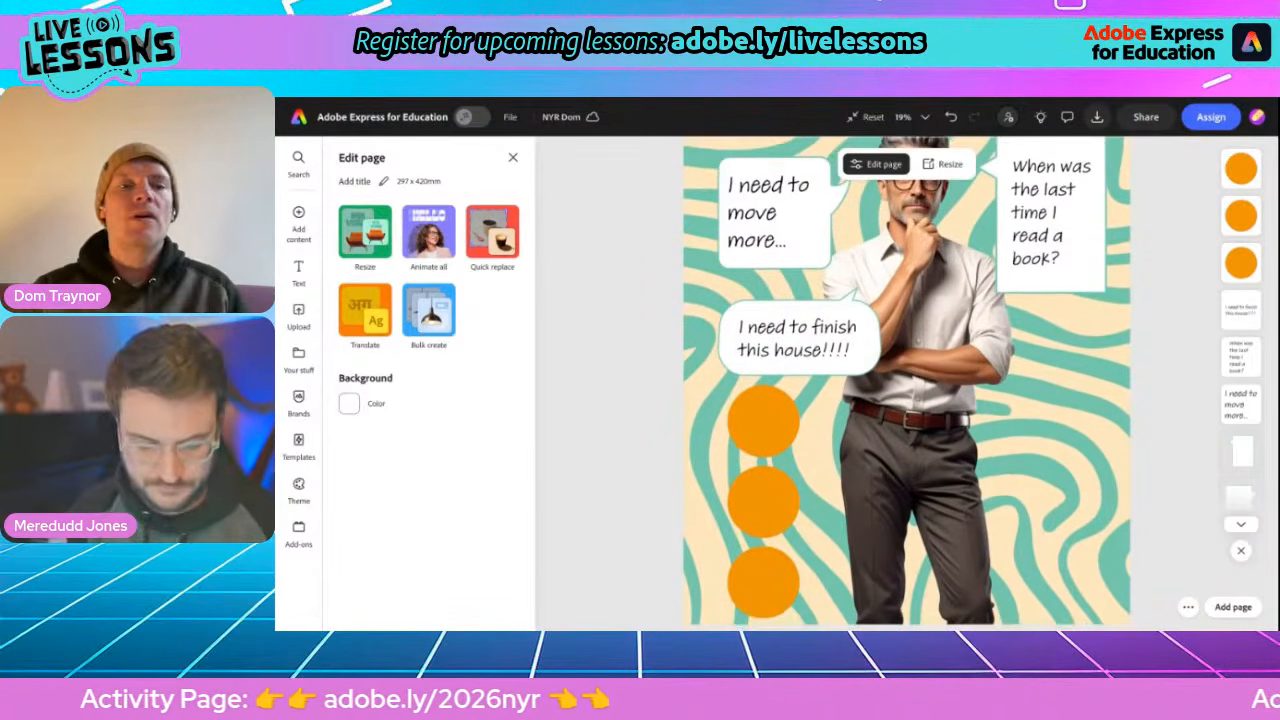
mouse_move(302, 218)
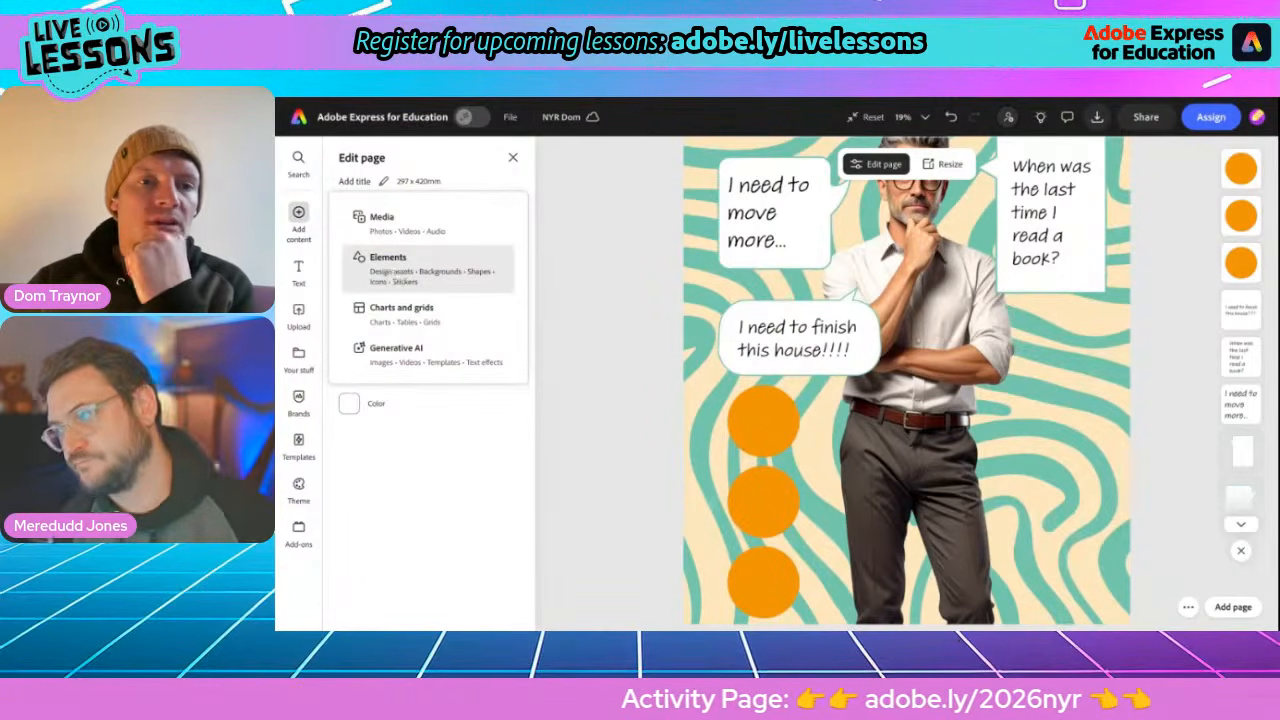
left_click(408, 274)
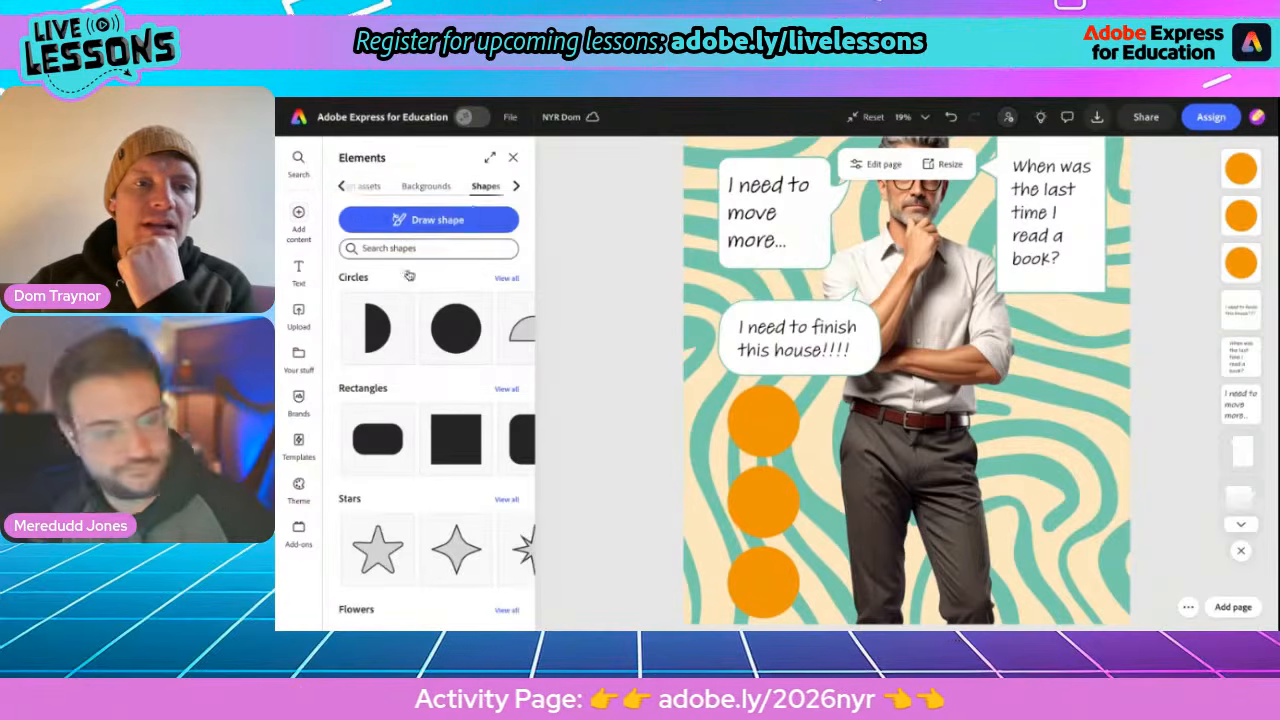
left_click(514, 188)
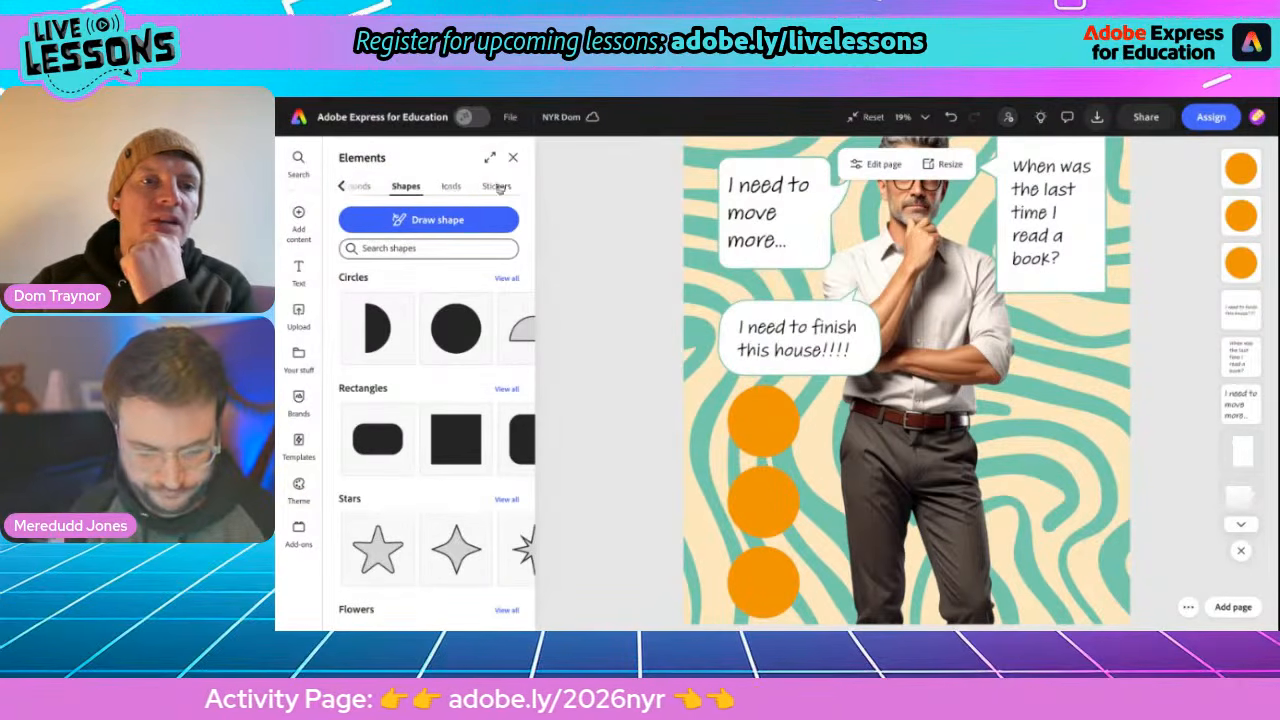
left_click(452, 187)
left_click(404, 217)
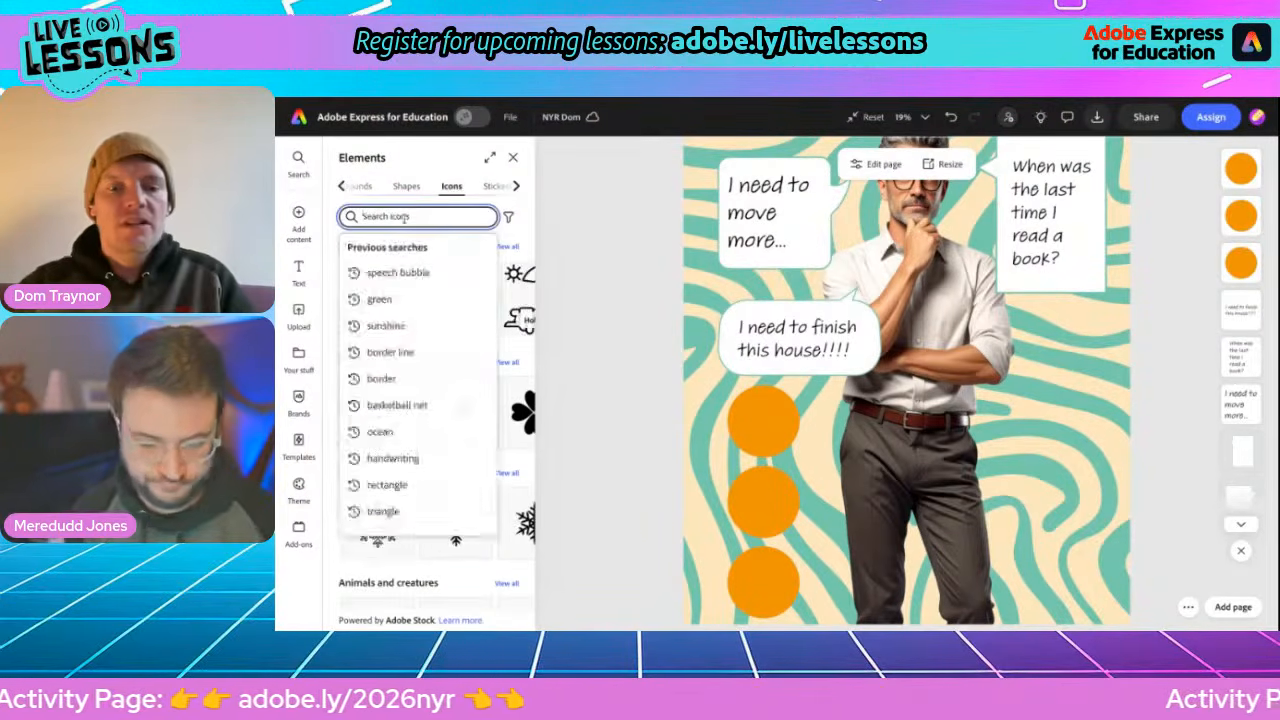
type("swim")
key("Return")
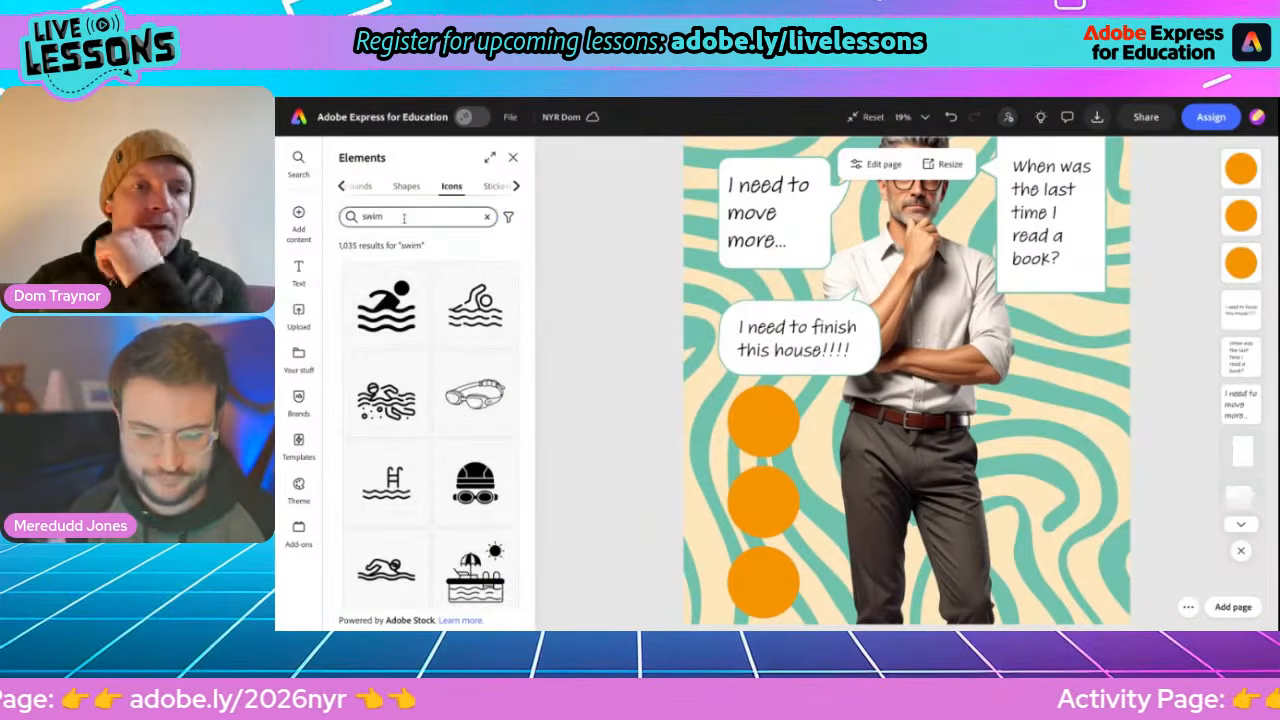
left_click(398, 312)
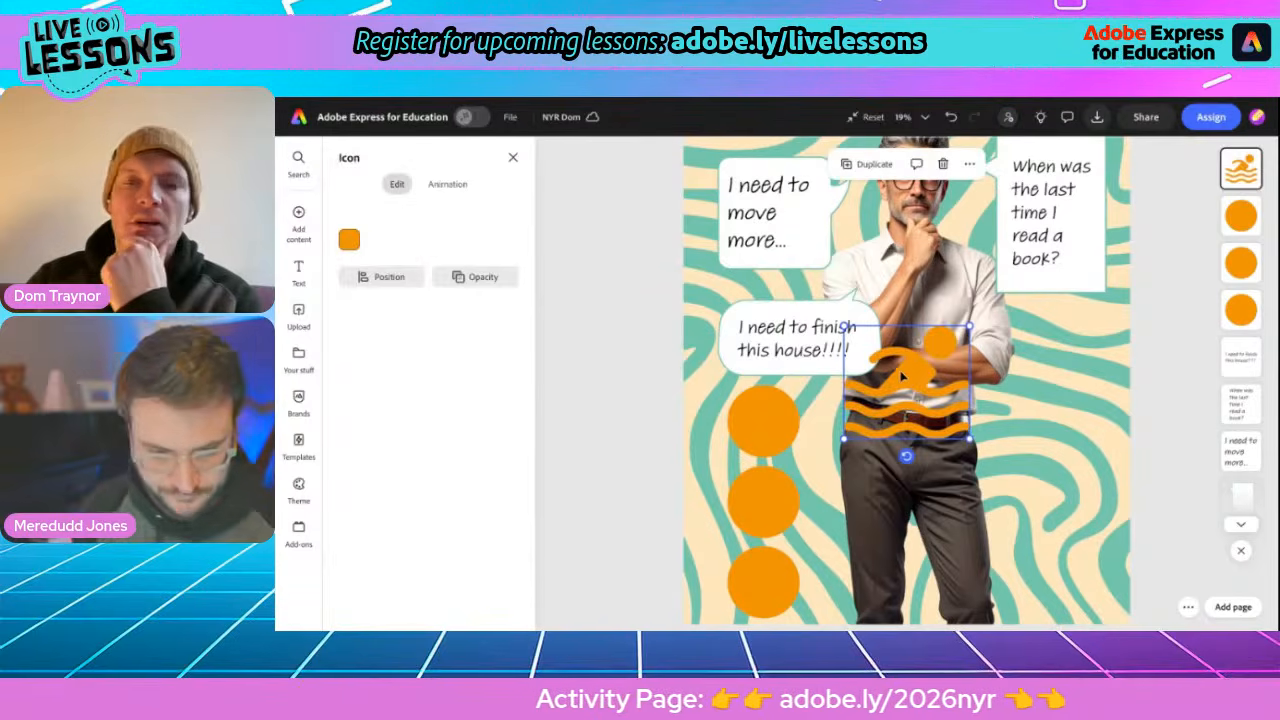
Recolour the swimmer icon white, shrink it and centre it on the uppermost orange circle
left_click(349, 240)
left_click(497, 263)
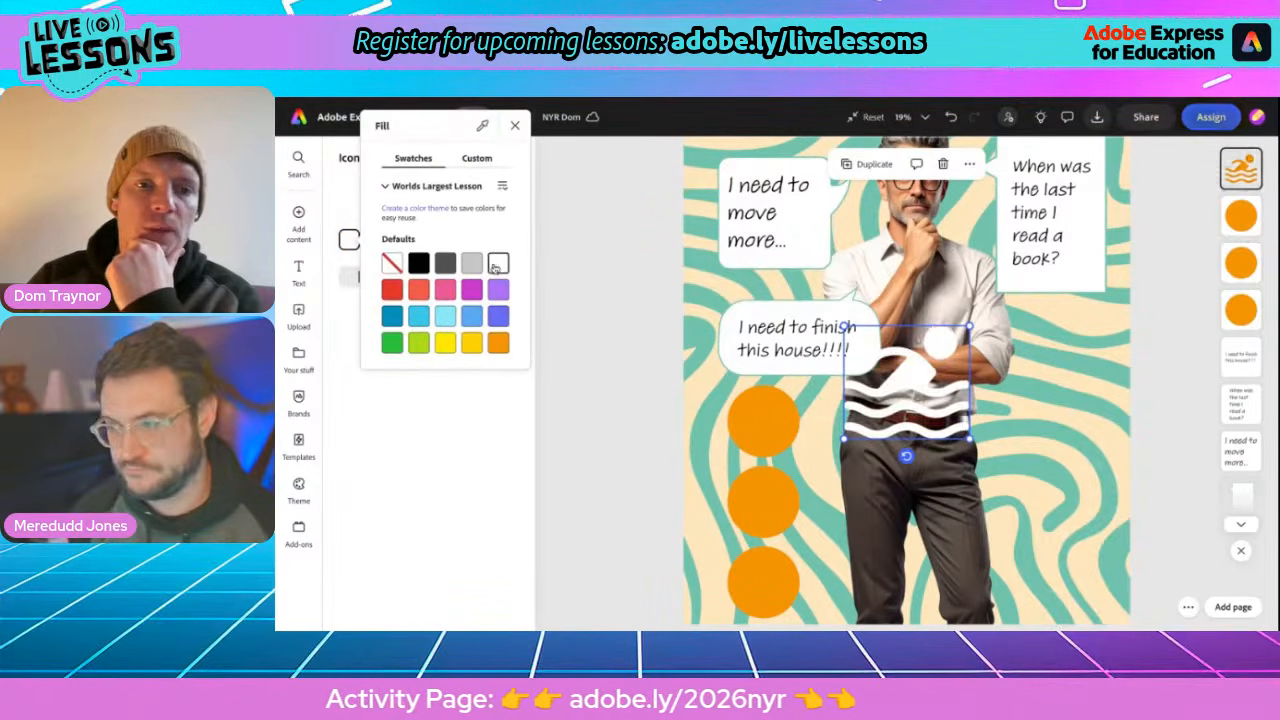
left_click(970, 328)
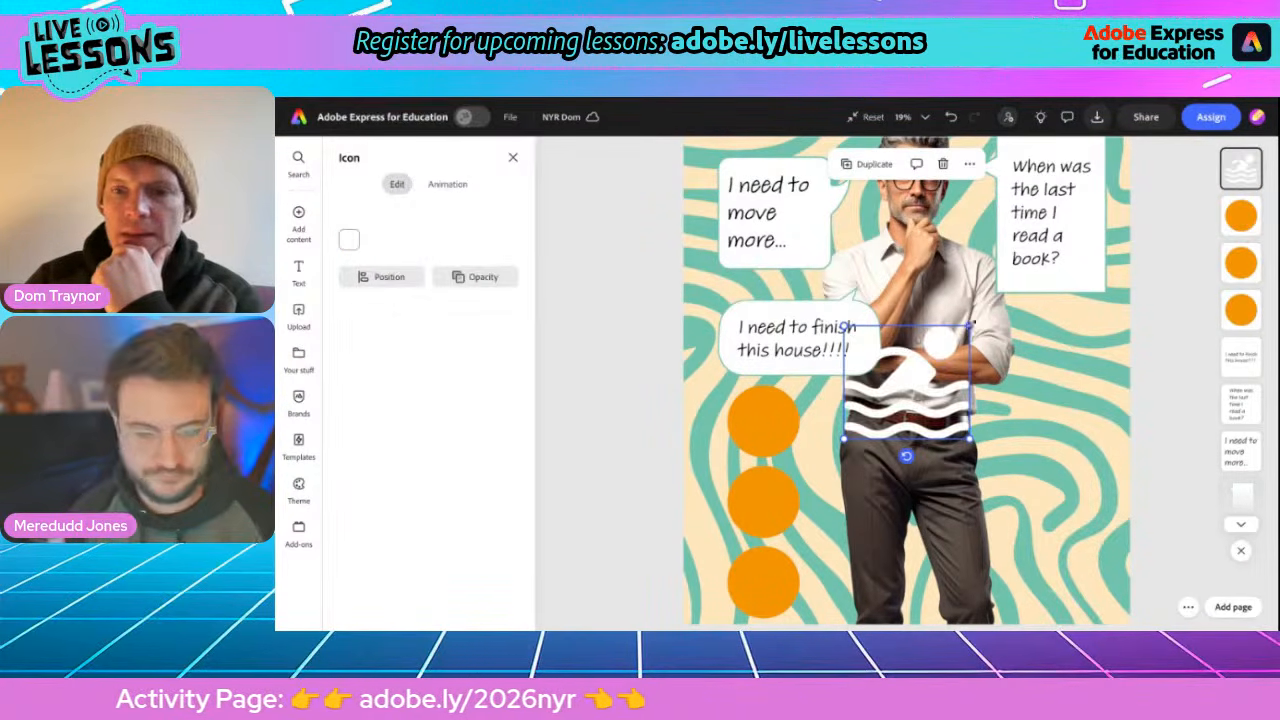
left_click_drag(970, 328, 768, 424)
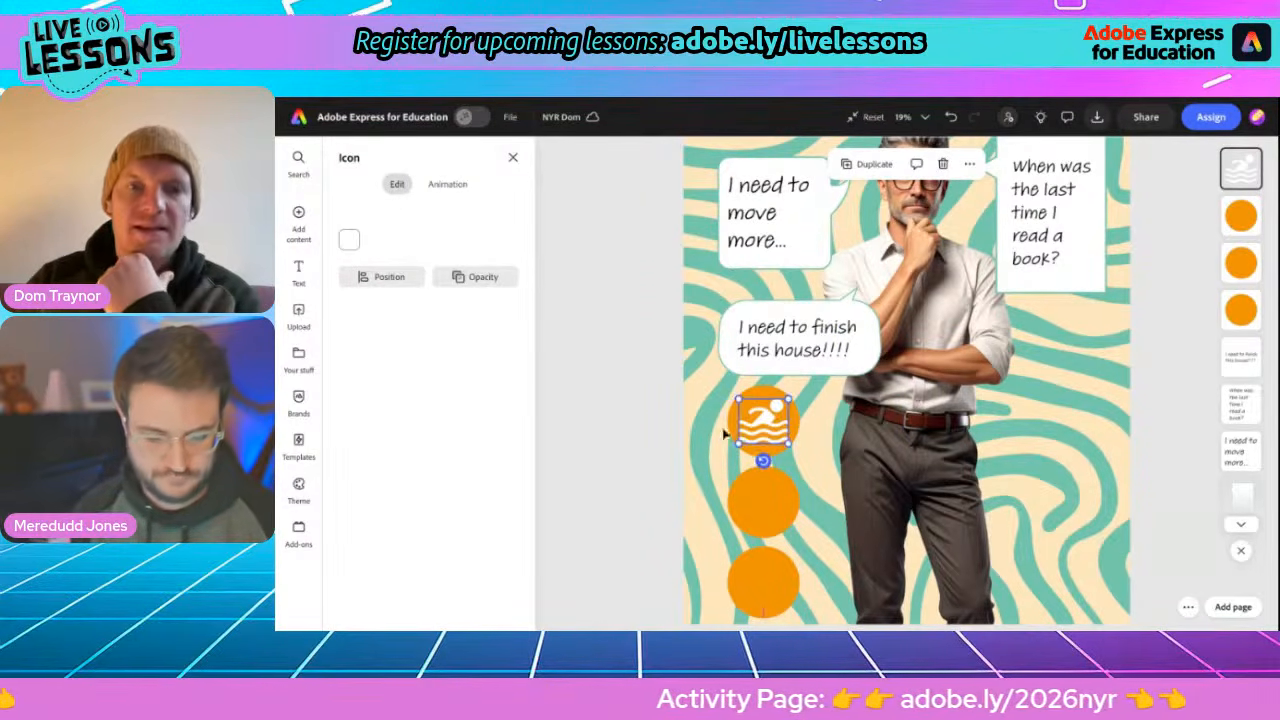
left_click(611, 455)
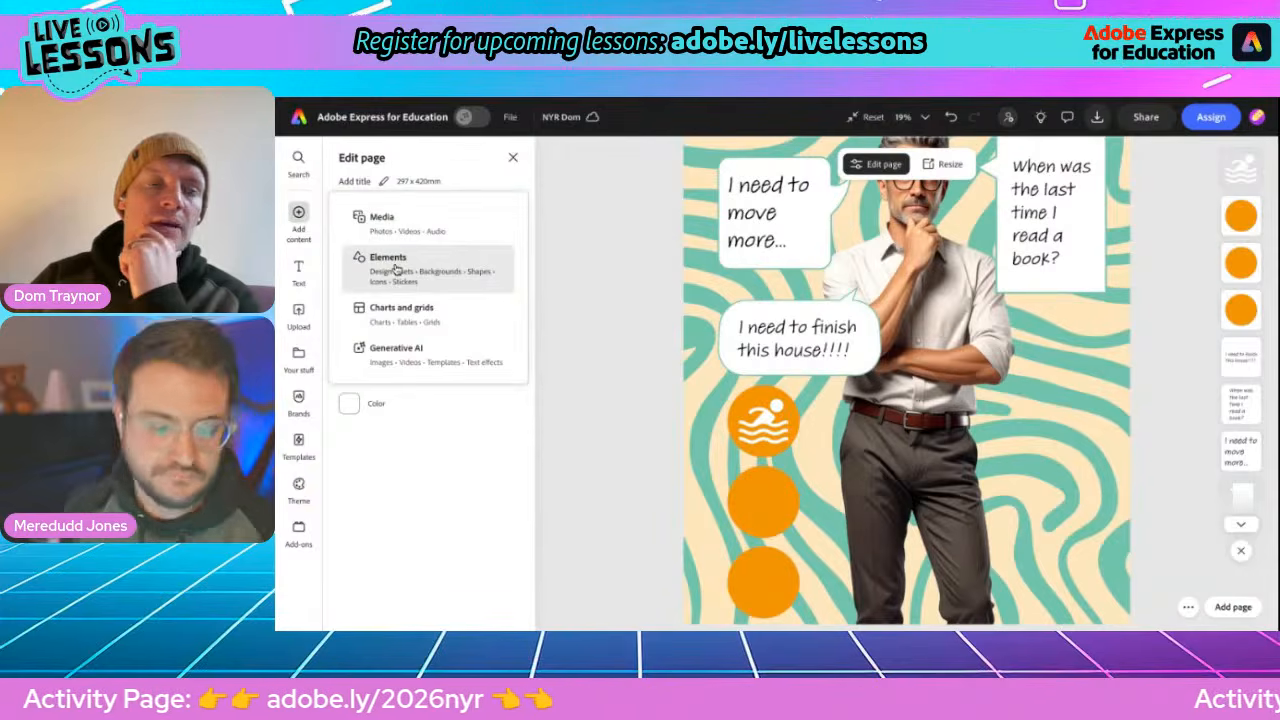
Search the icons for "book" and add the open book icon with a solid cover to the poster
left_click(396, 269)
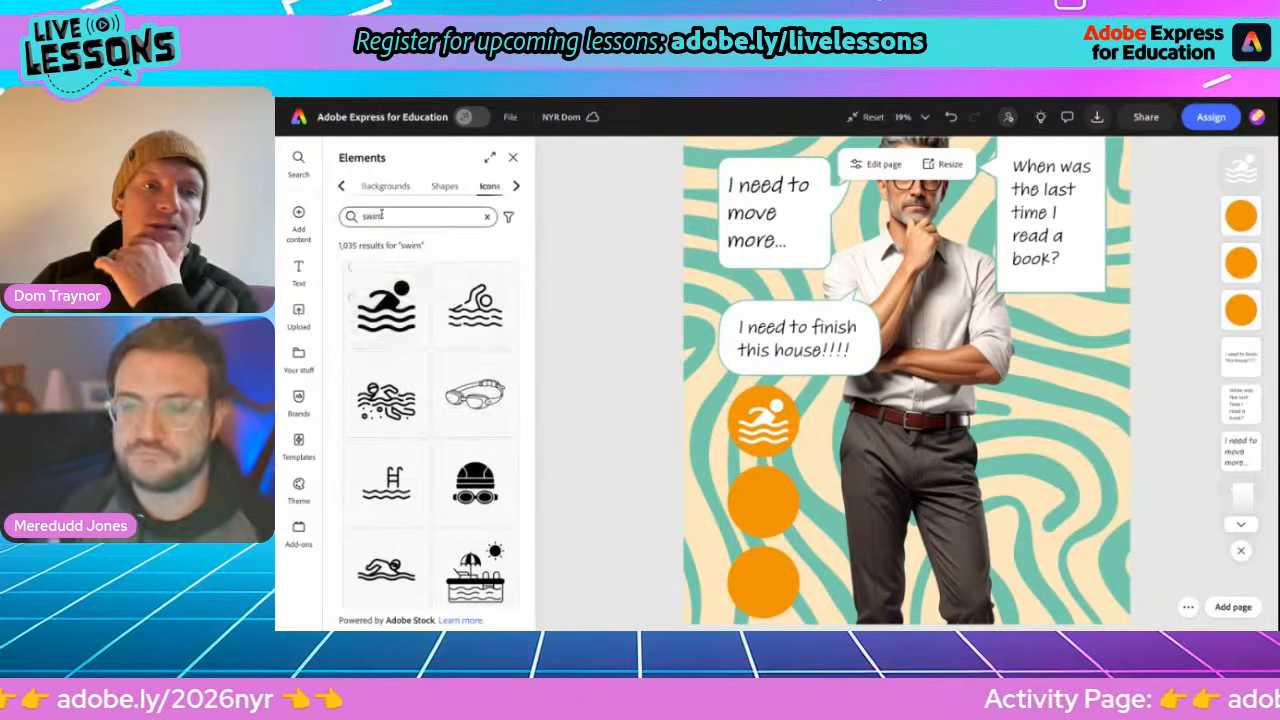
left_click(382, 216)
type("s")
type("ook")
key("Return")
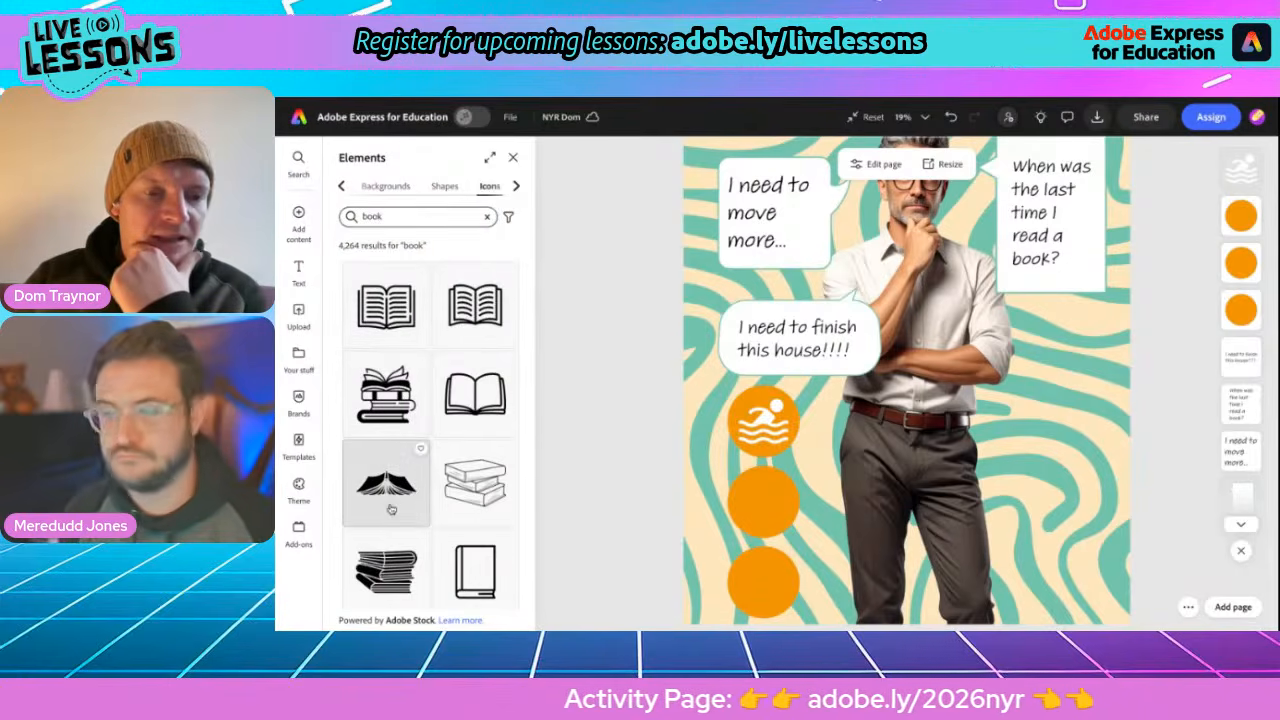
scroll(390, 509, "down", 3)
scroll(390, 509, "down", 5)
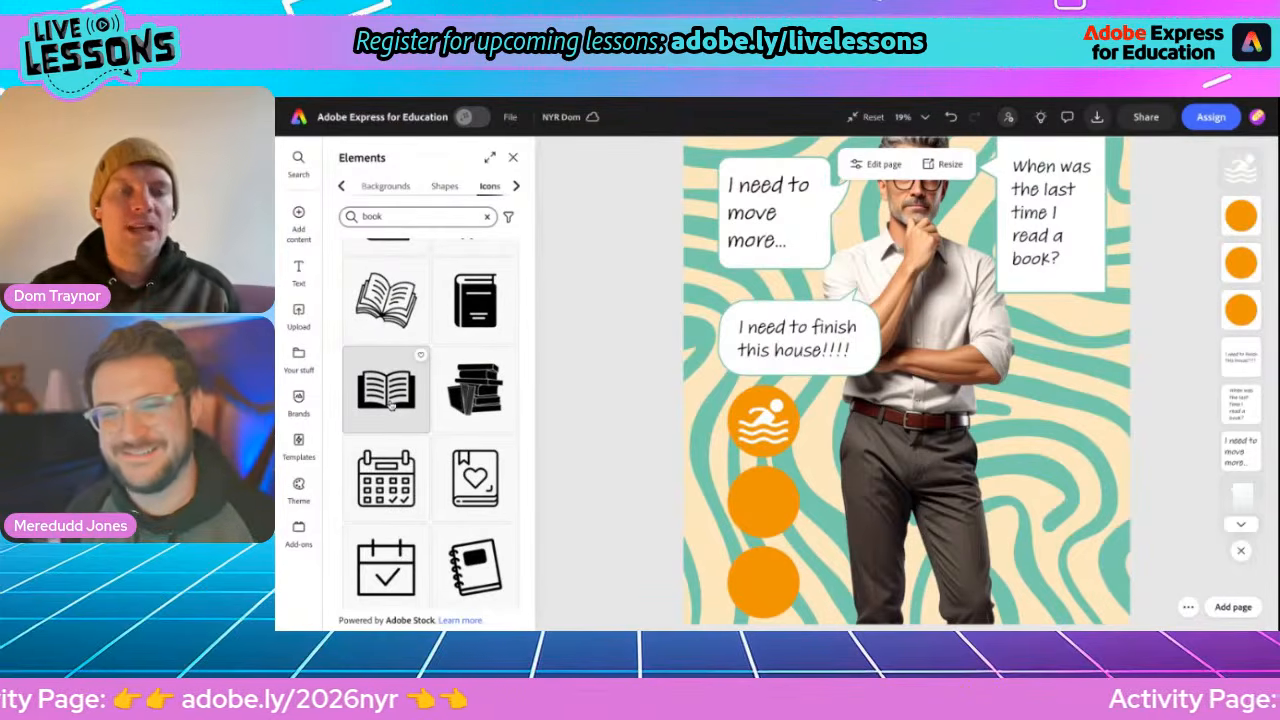
left_click(386, 400)
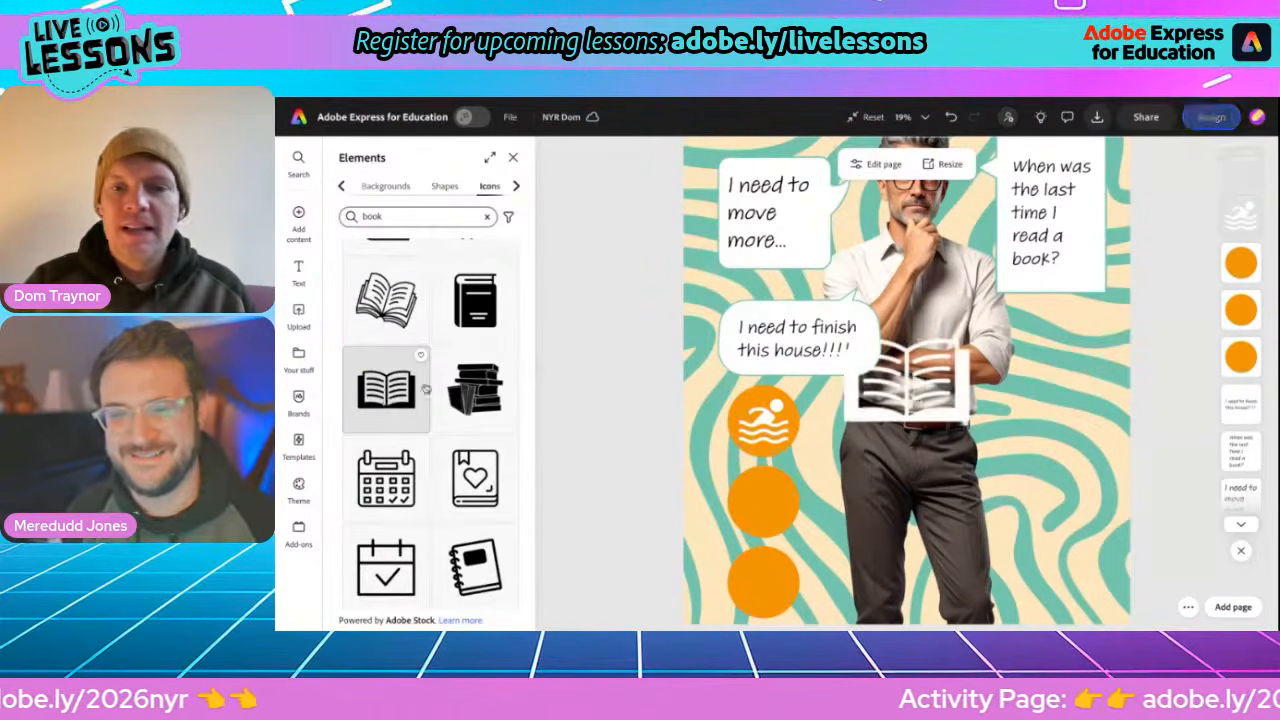
Shrink the open book icon, centre it on the middle orange circle and deselect it
left_click(912, 378)
left_click_drag(967, 340, 762, 503)
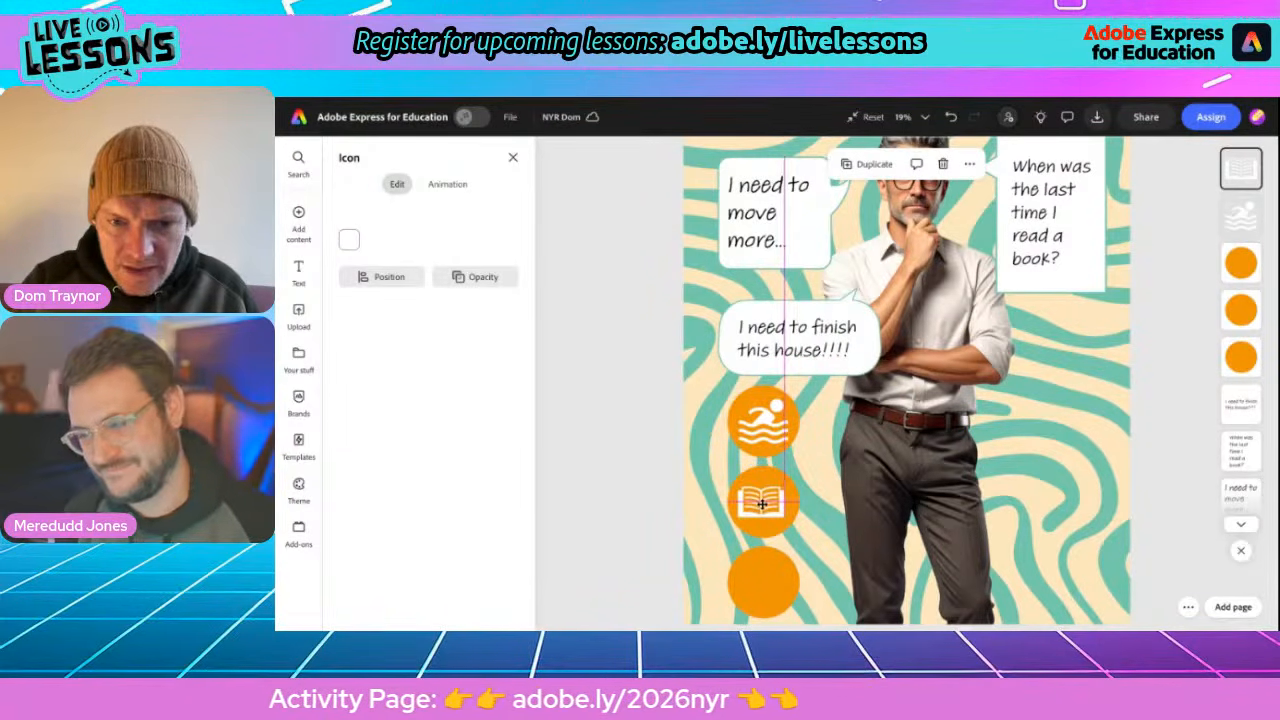
left_click_drag(762, 503, 763, 502)
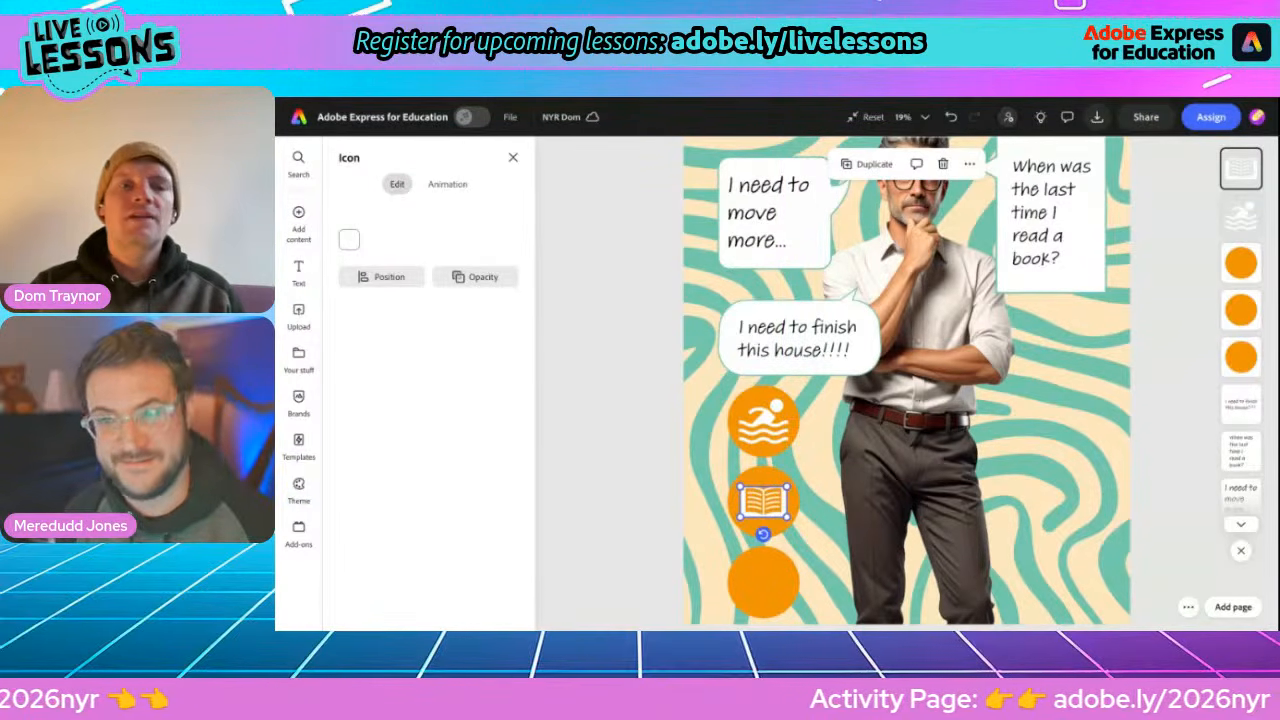
left_click(568, 362)
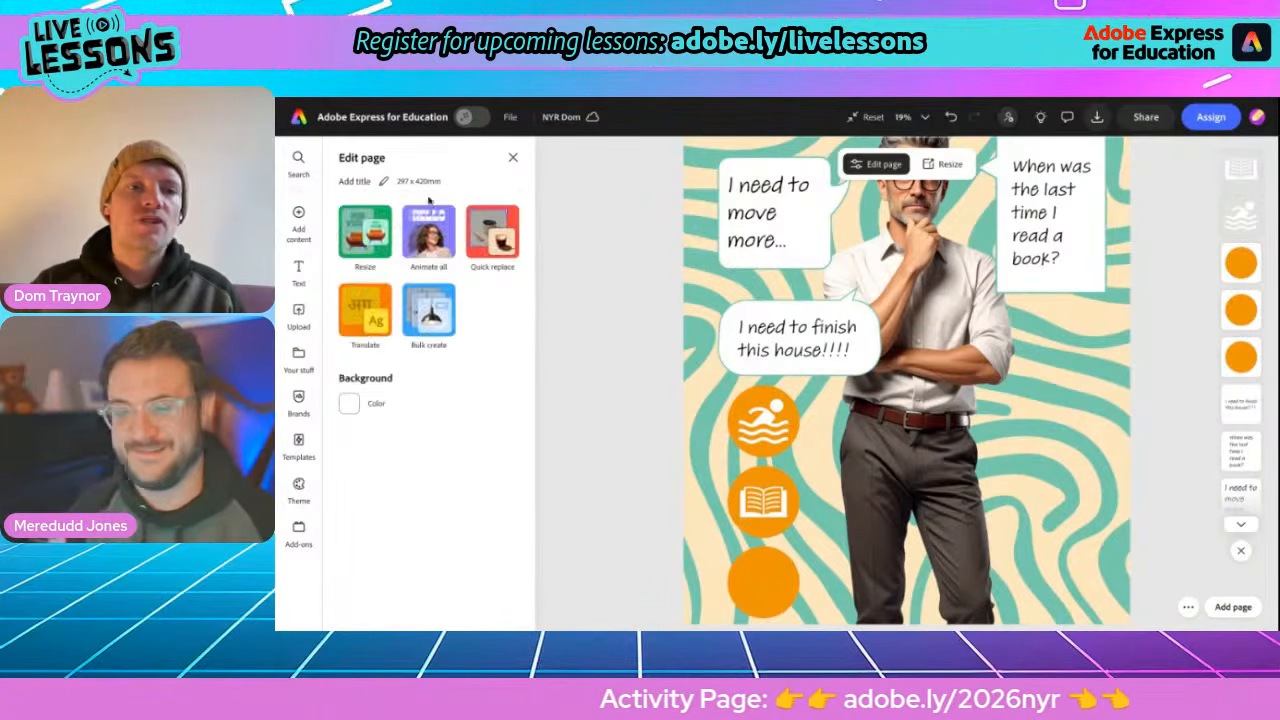
Search the icons for "diy" and add the crossed screwdriver and wrench icon to the poster
left_click(298, 216)
left_click(400, 284)
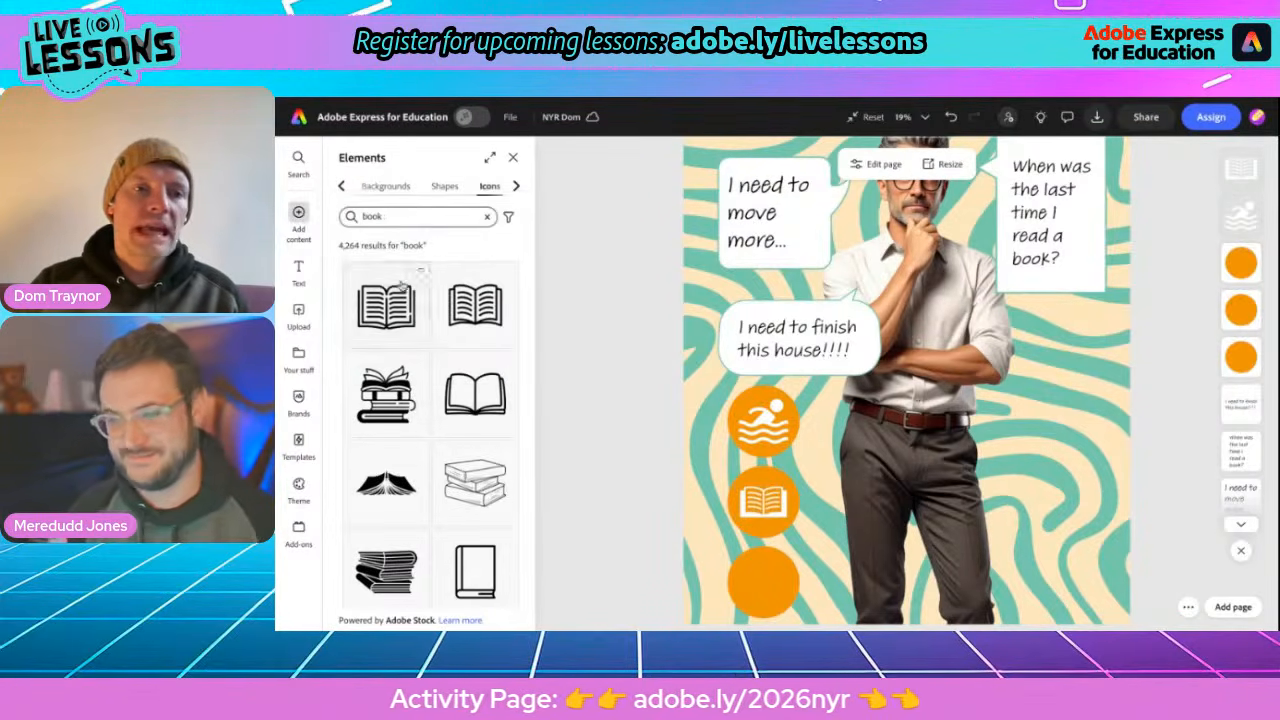
left_click(408, 212)
type("d")
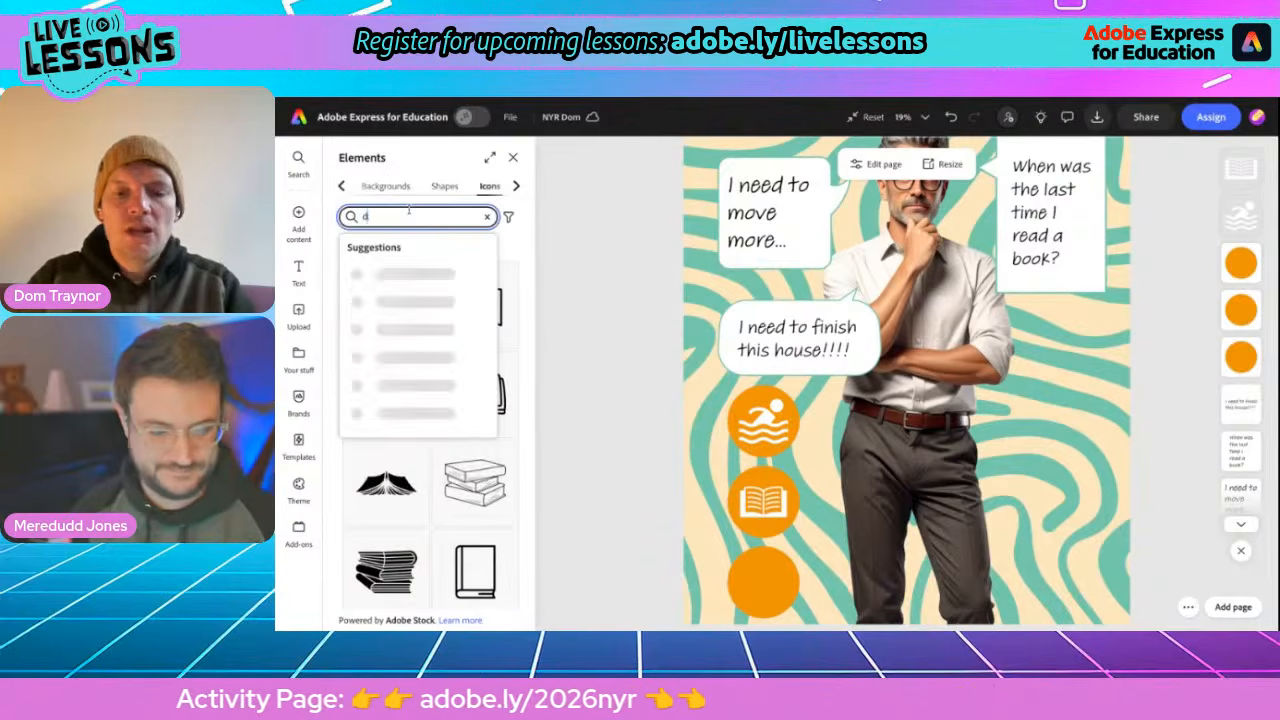
type("iy")
key("Return")
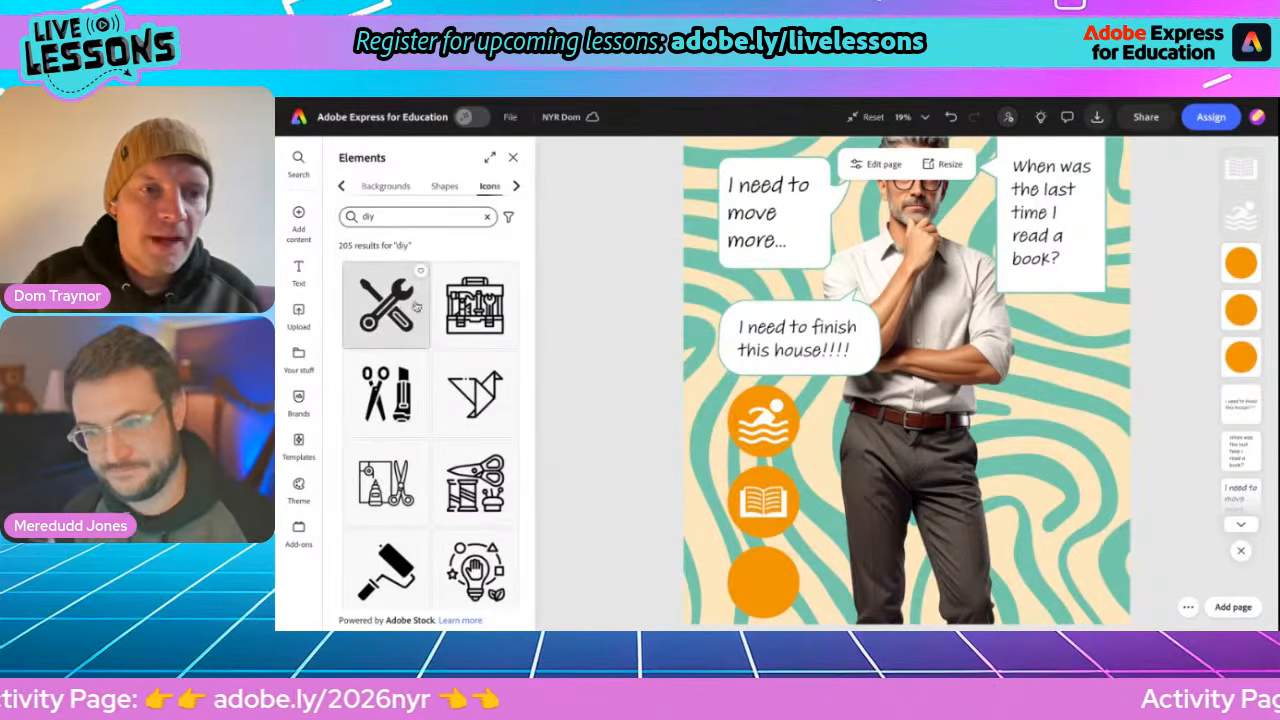
left_click(415, 305)
Shrink the screwdriver and wrench icon, centre it on the lowest orange circle and deselect it
left_click(918, 398)
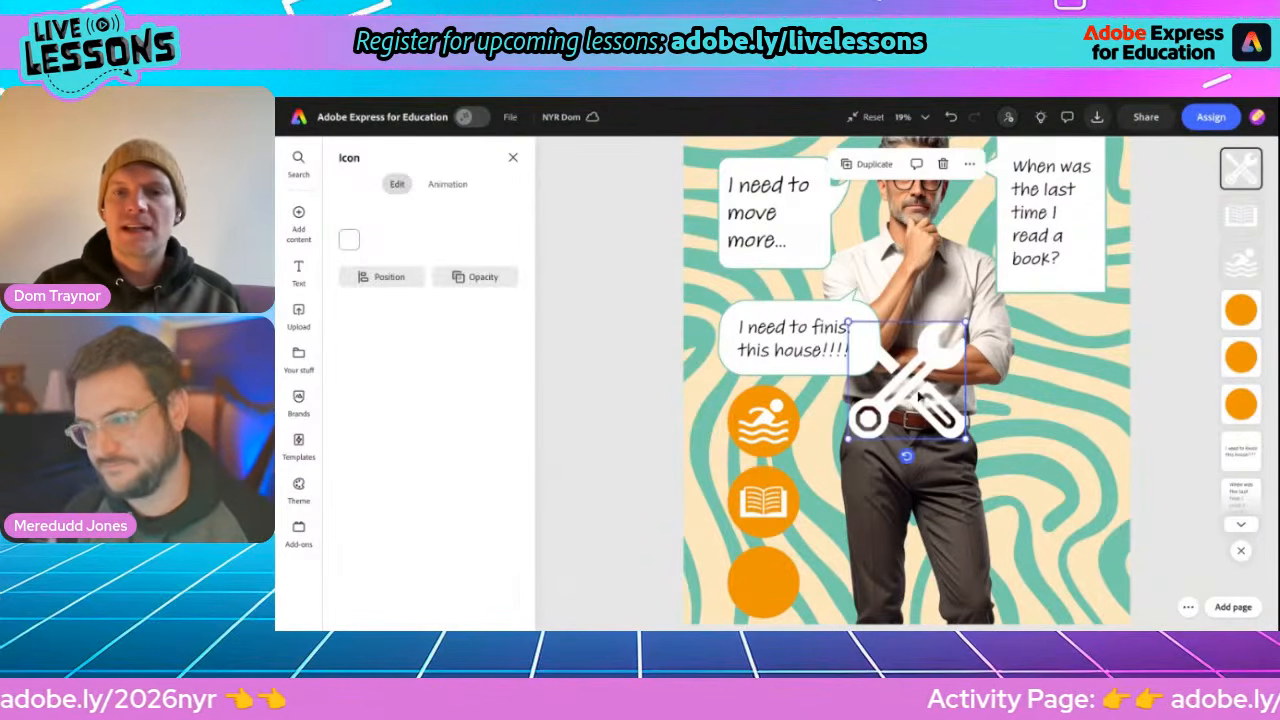
left_click_drag(962, 324, 760, 591)
left_click(581, 486)
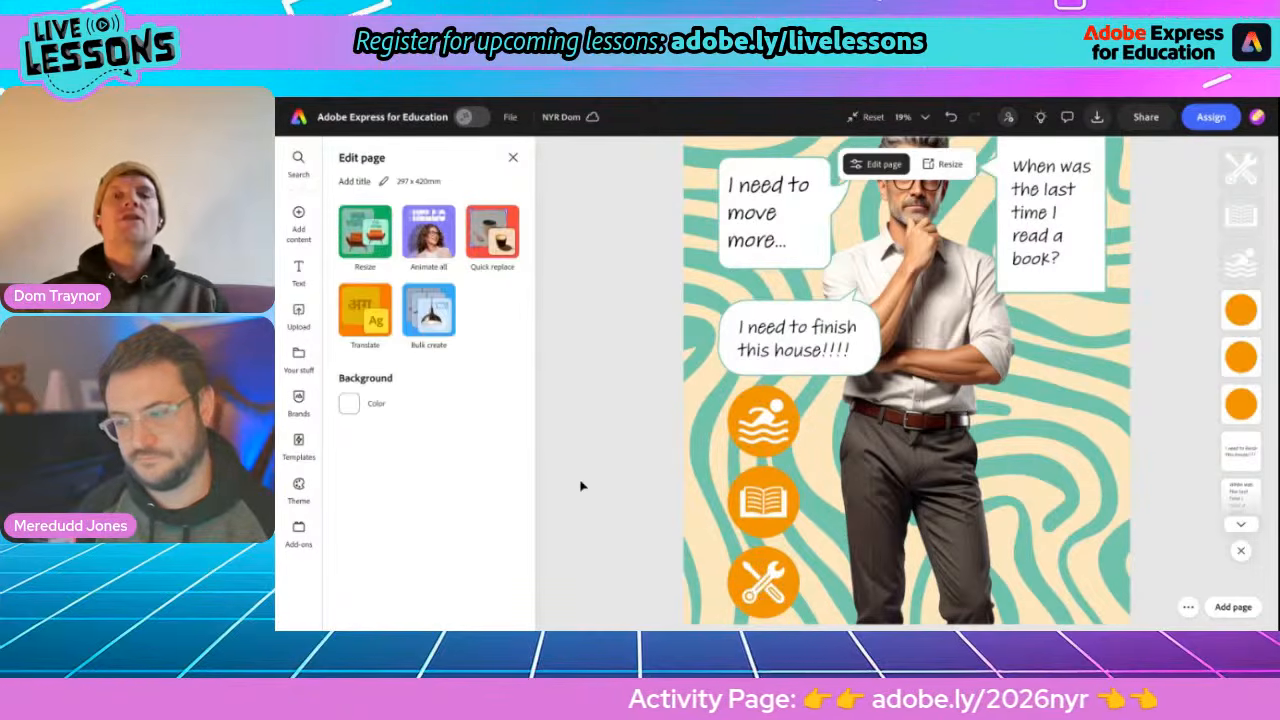
scroll(581, 486, "down", 4)
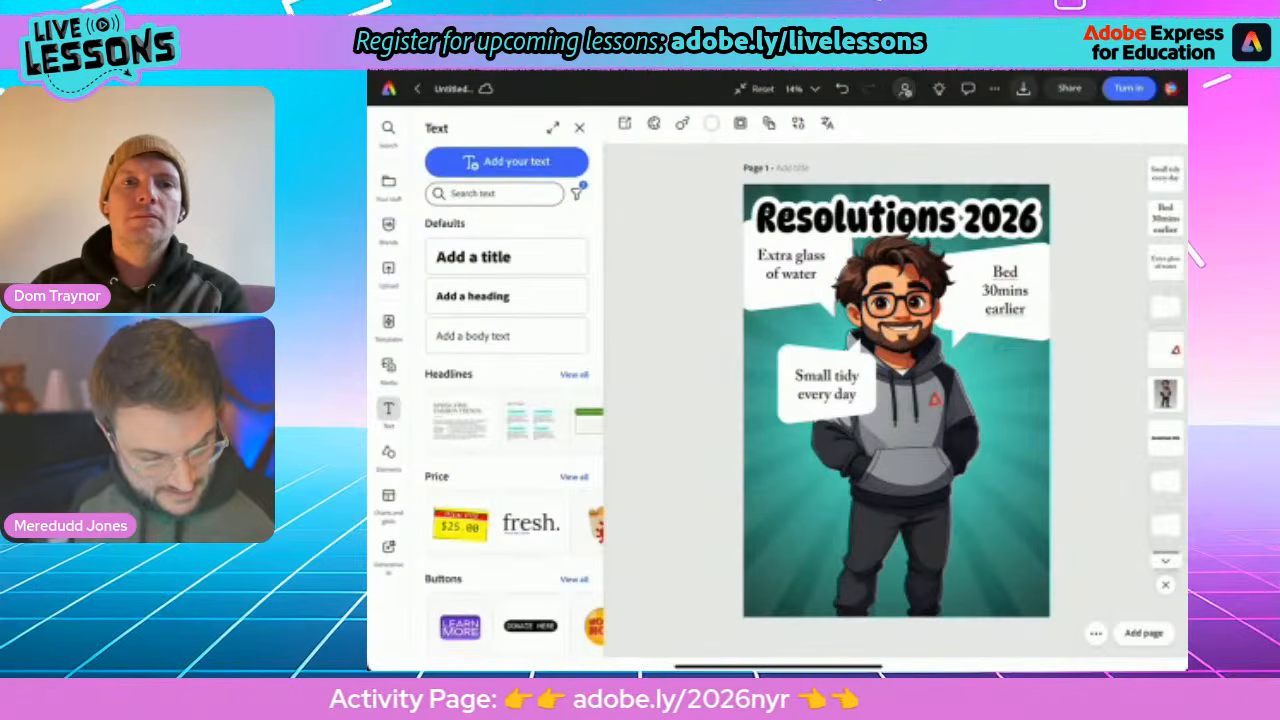
Add a solid circle shape to the Resolutions 2026 poster, shrink it and place it below the "Small tidy every day" bubble
left_click(389, 453)
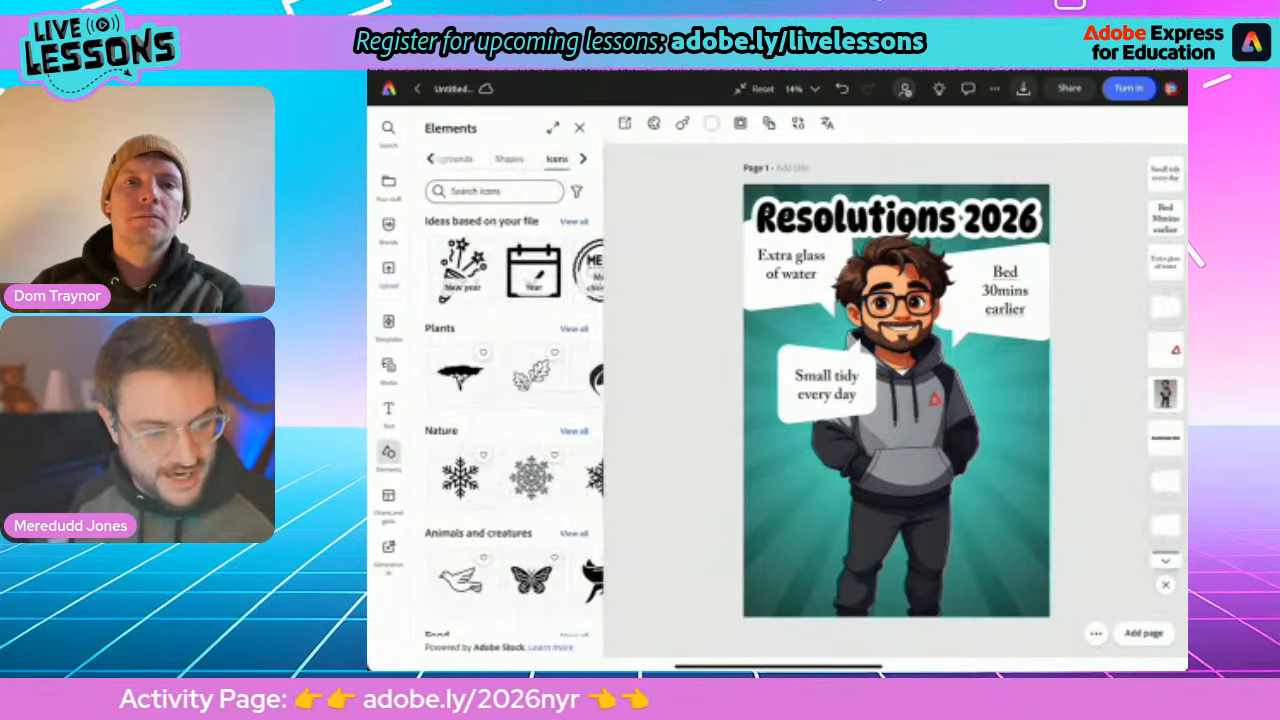
left_click(509, 158)
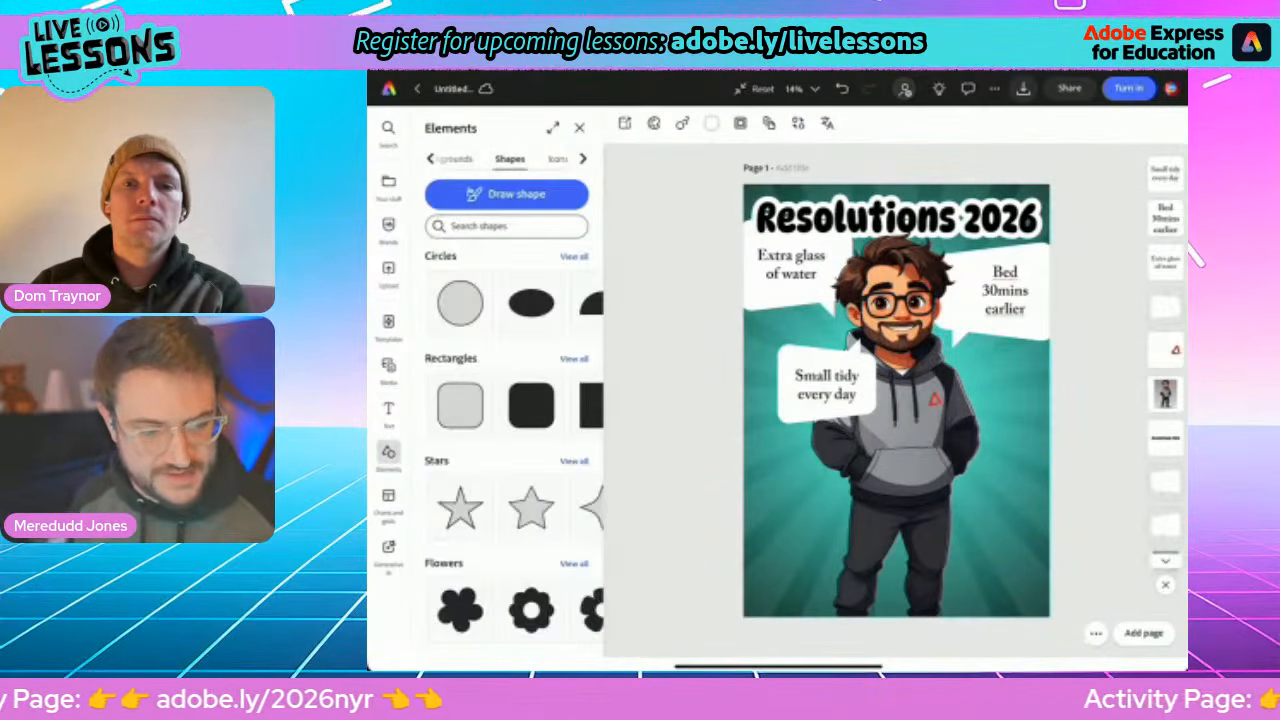
scroll(515, 303, "right", 2)
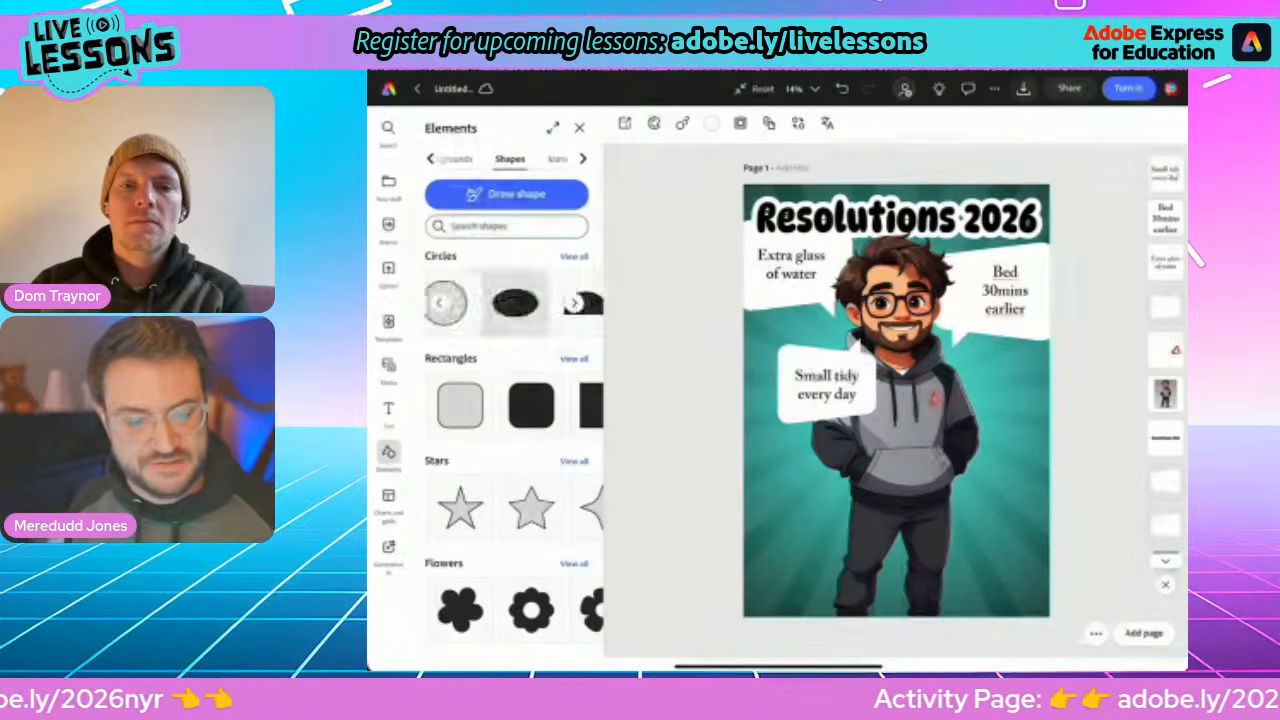
scroll(515, 303, "right", 3)
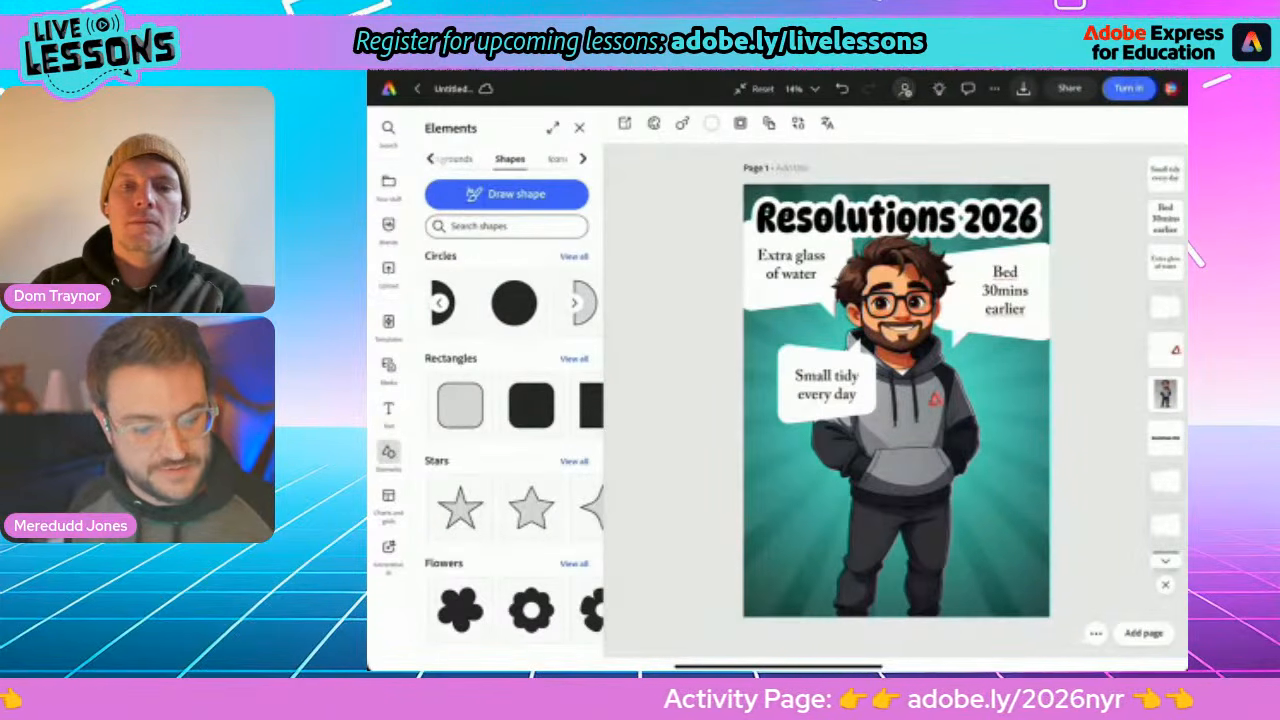
left_click(514, 303)
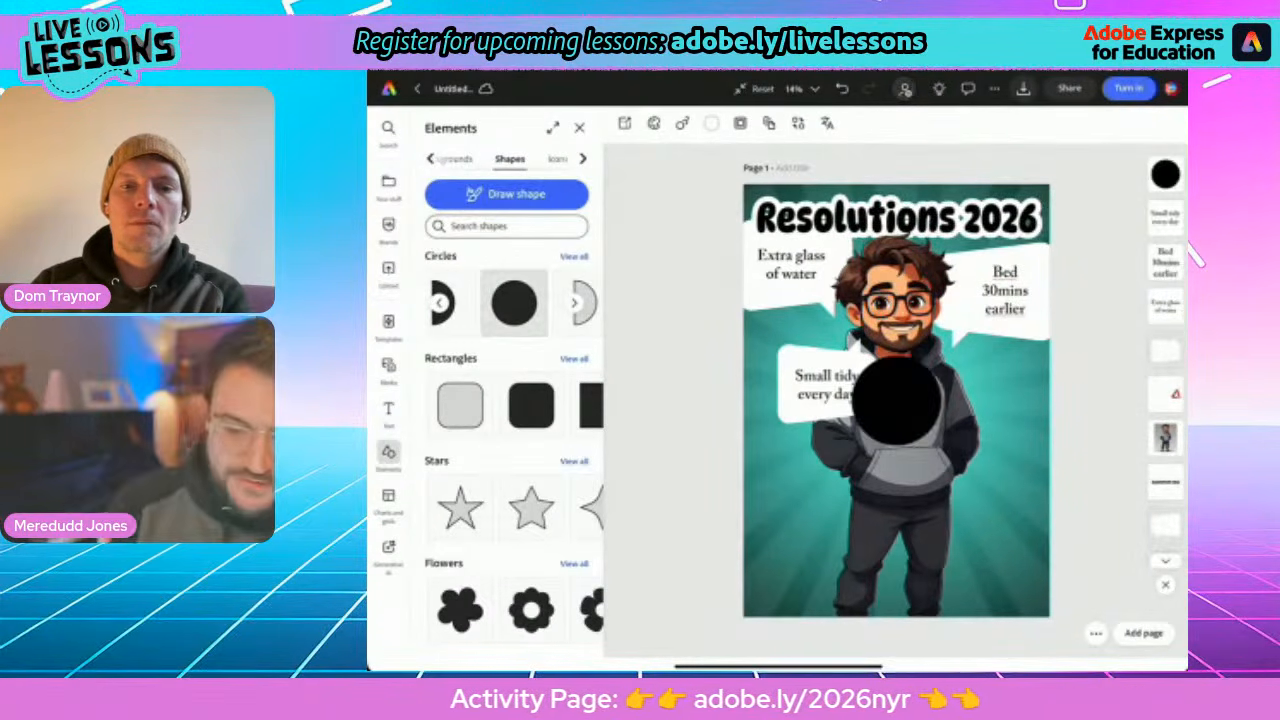
left_click_drag(942, 356, 781, 488)
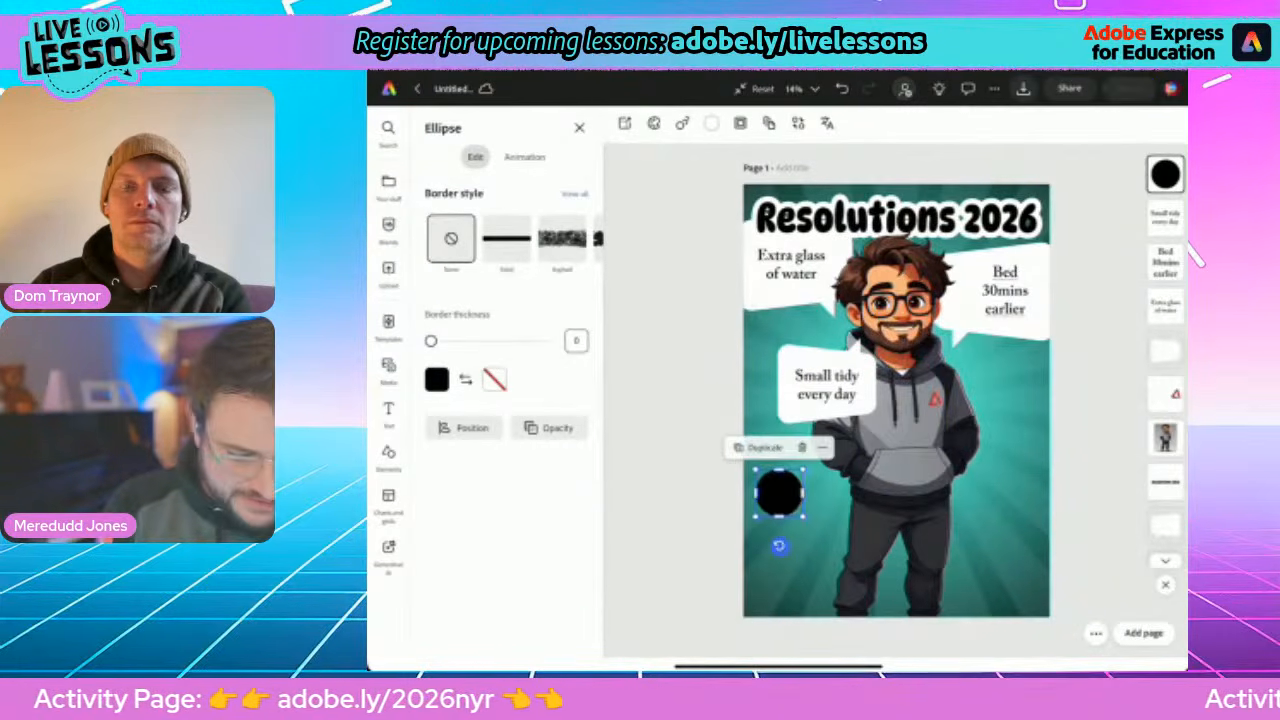
Fill the circle with light blue, enlarge it slightly and move it up closer to the "Small tidy every day" bubble
left_click(436, 379)
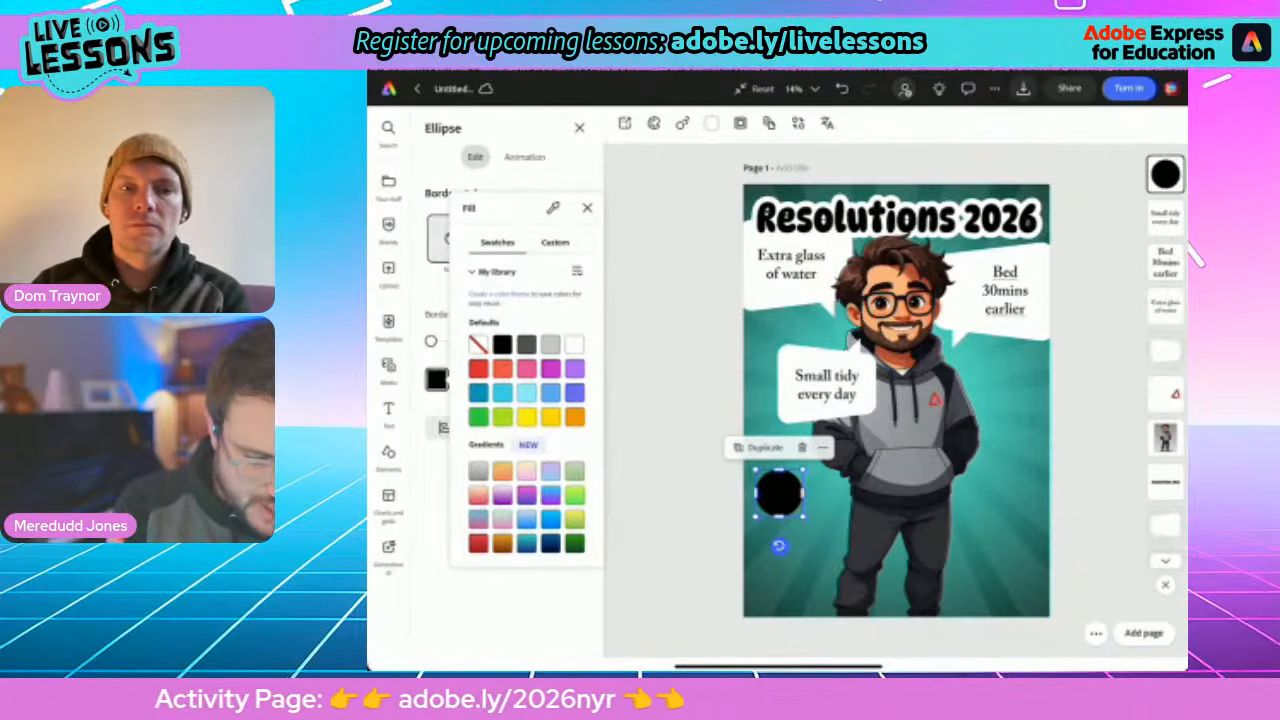
left_click(478, 392)
left_click(502, 392)
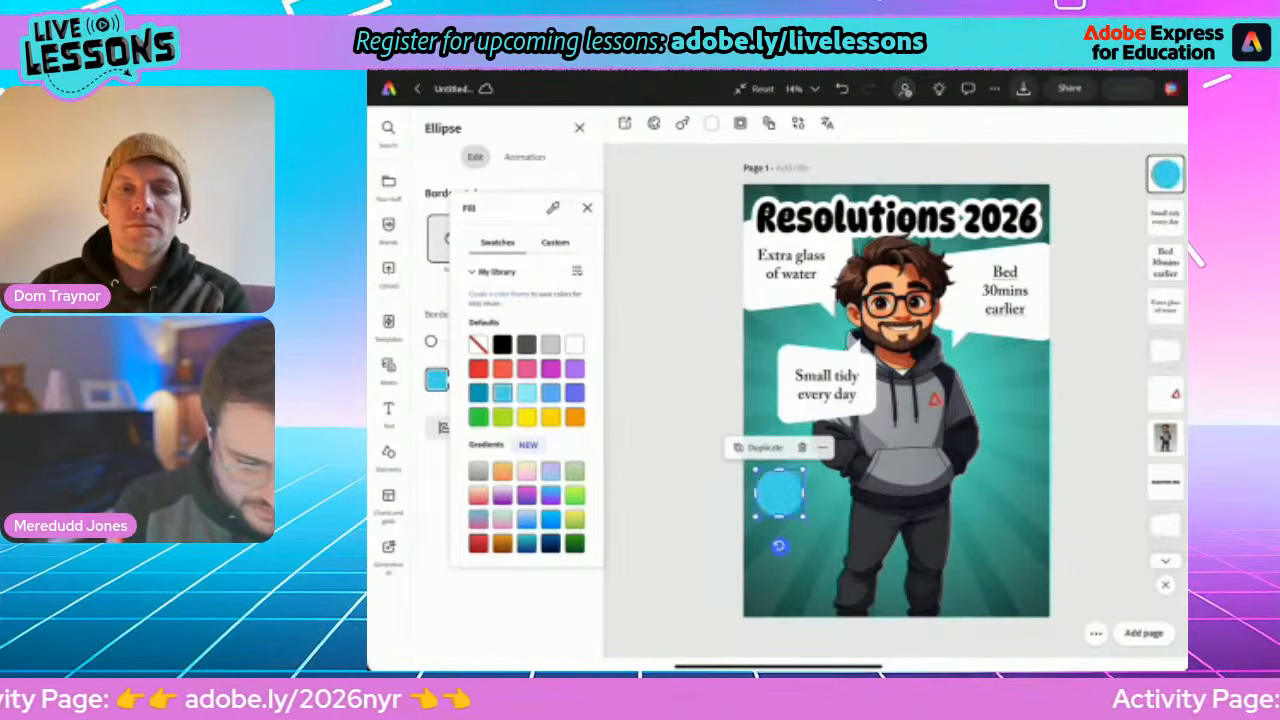
key("Escape")
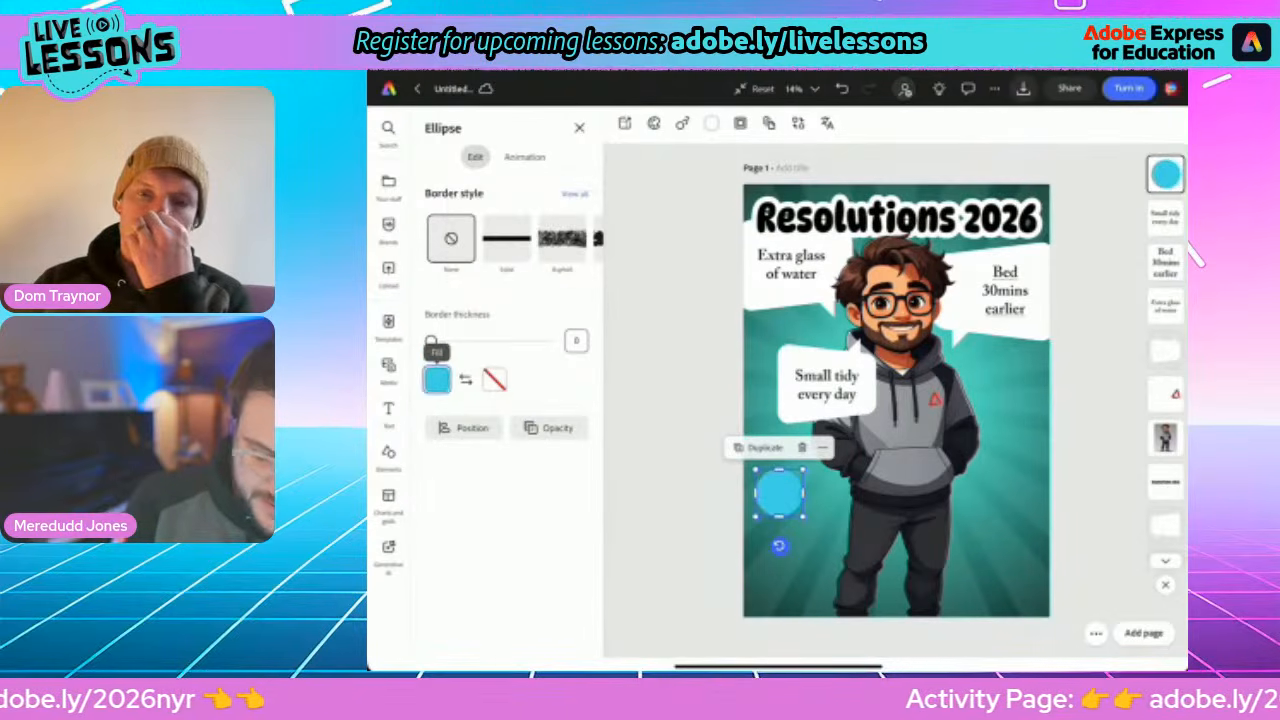
key("Escape")
left_click(779, 493)
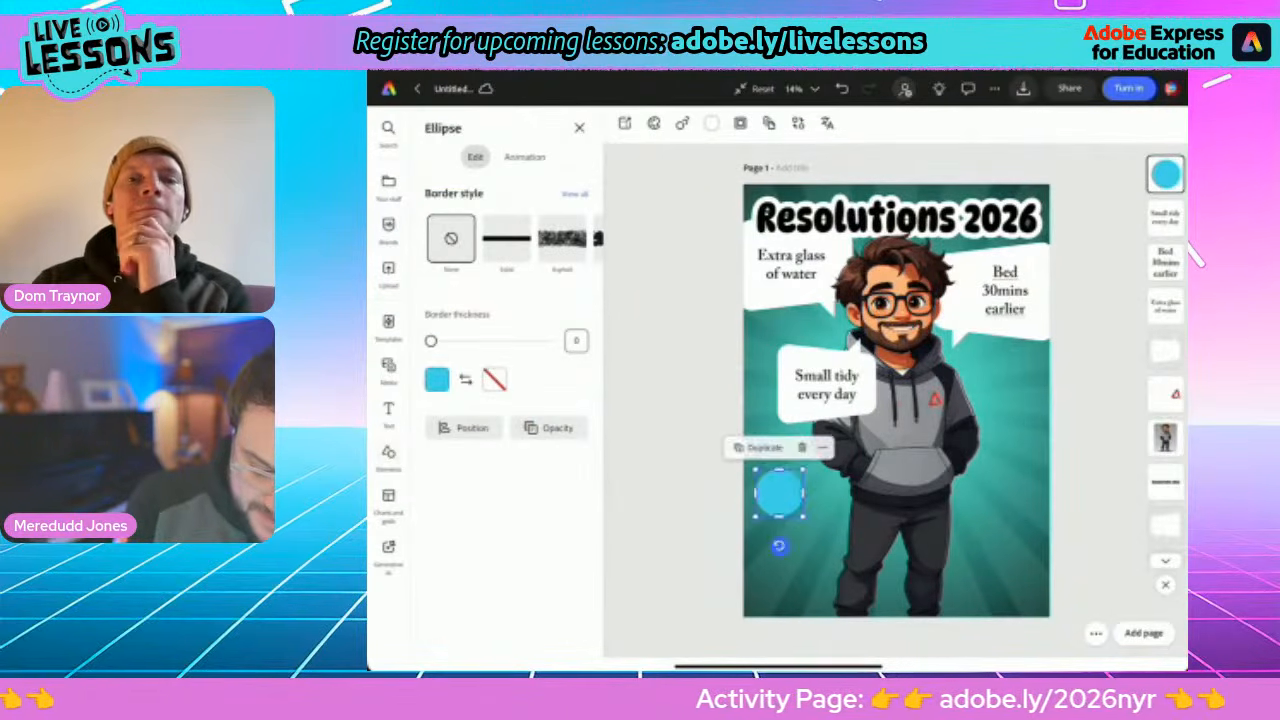
left_click_drag(803, 517, 778, 465)
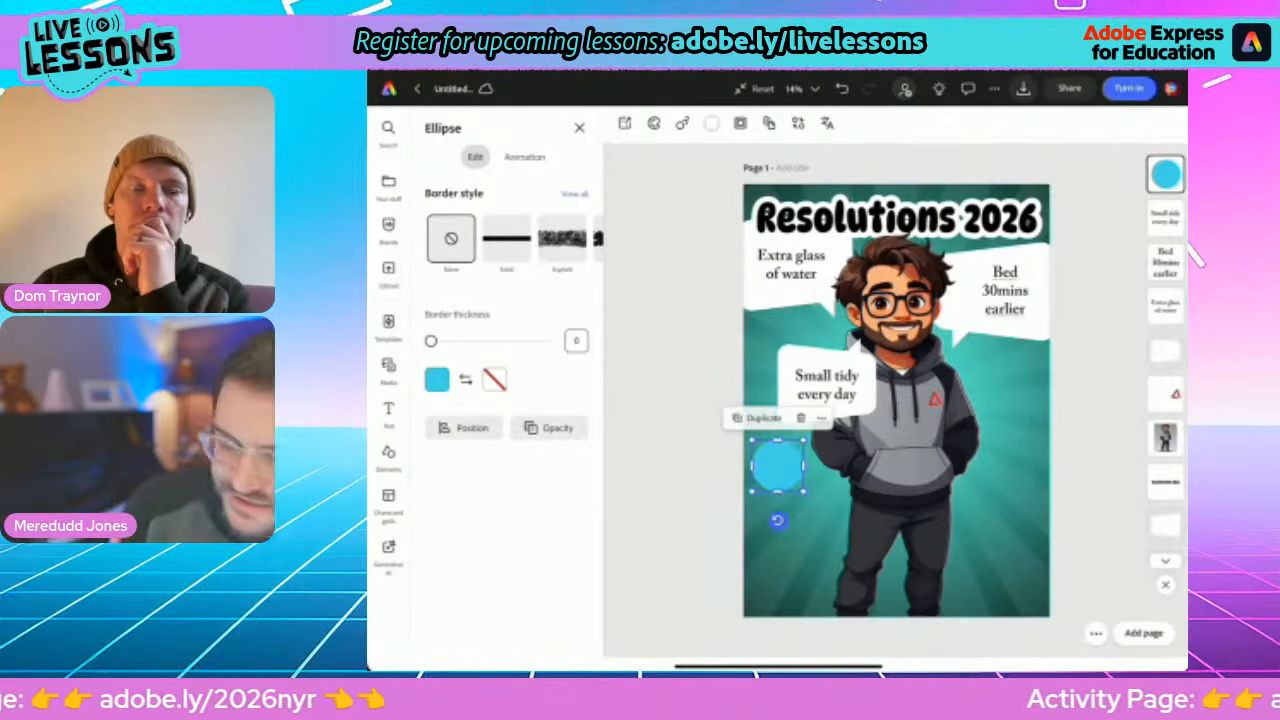
Duplicate the blue circle twice, stack the copies in an aligned column beneath the original and deselect them
left_click(763, 418)
left_click_drag(780, 467, 778, 520)
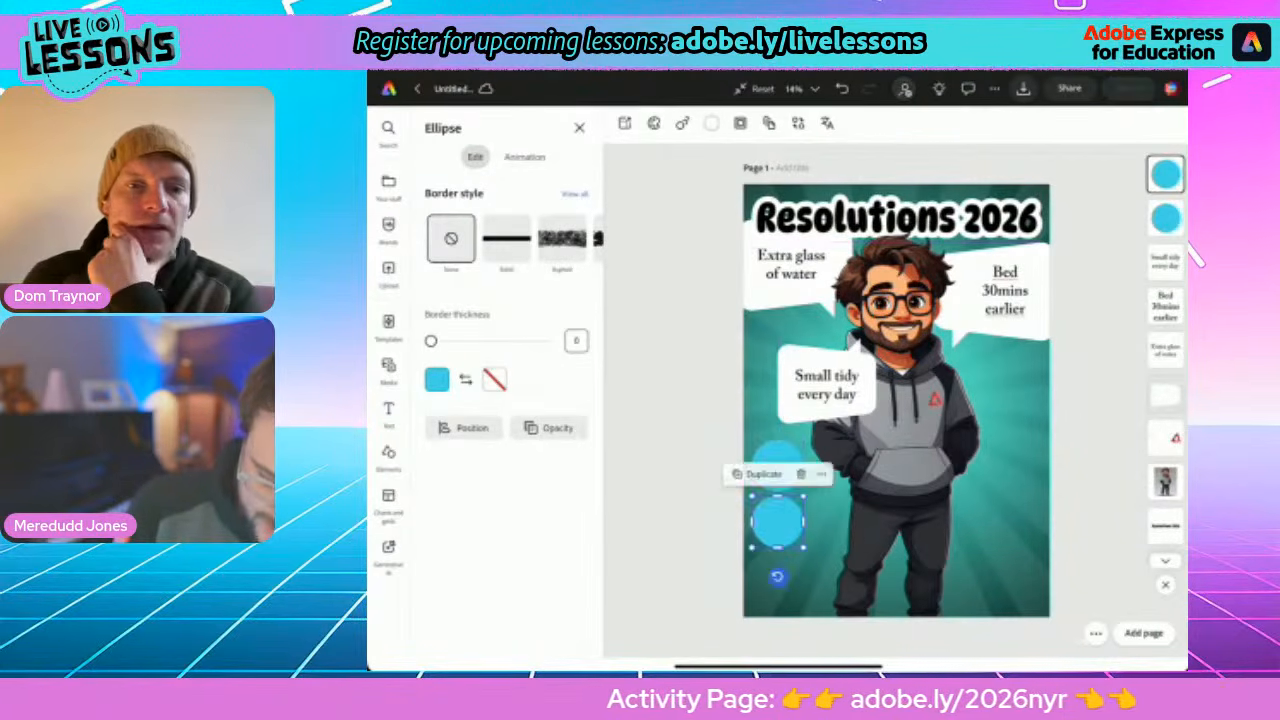
left_click(763, 474)
left_click_drag(860, 572, 778, 578)
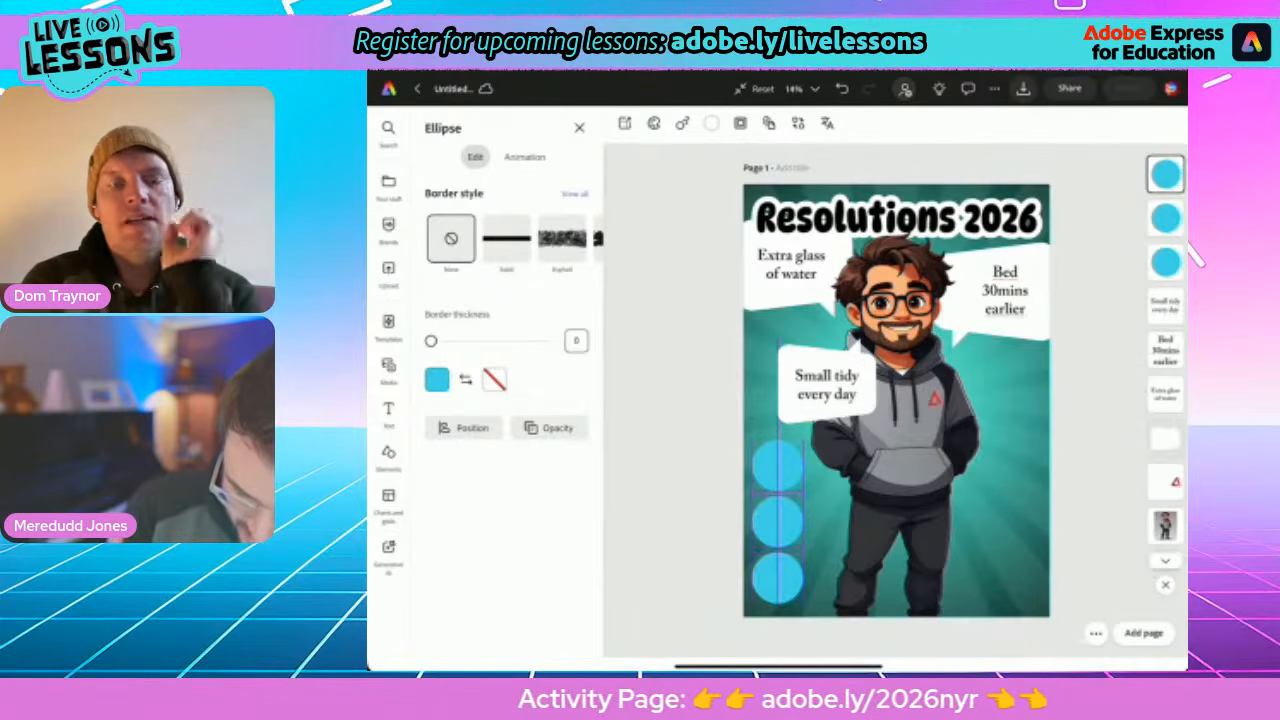
left_click(676, 480)
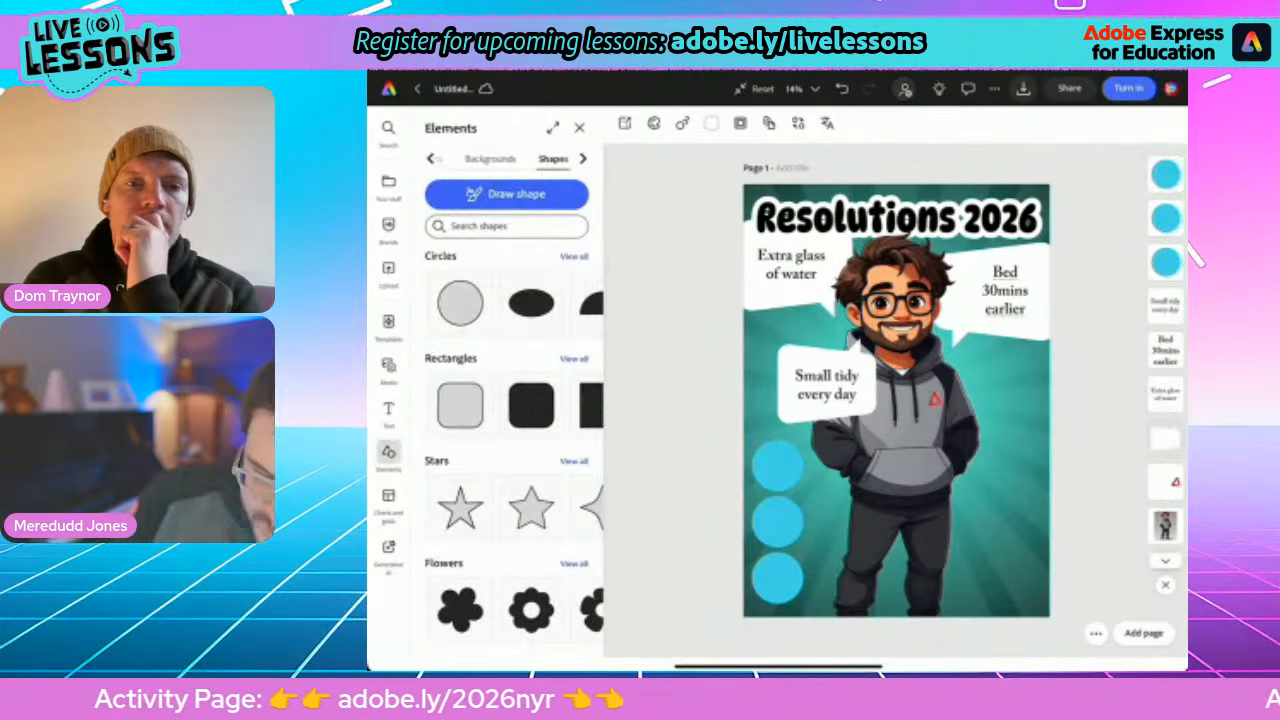
Switch from shapes to icons and enter "Gl" as the start of the search term
left_click(583, 159)
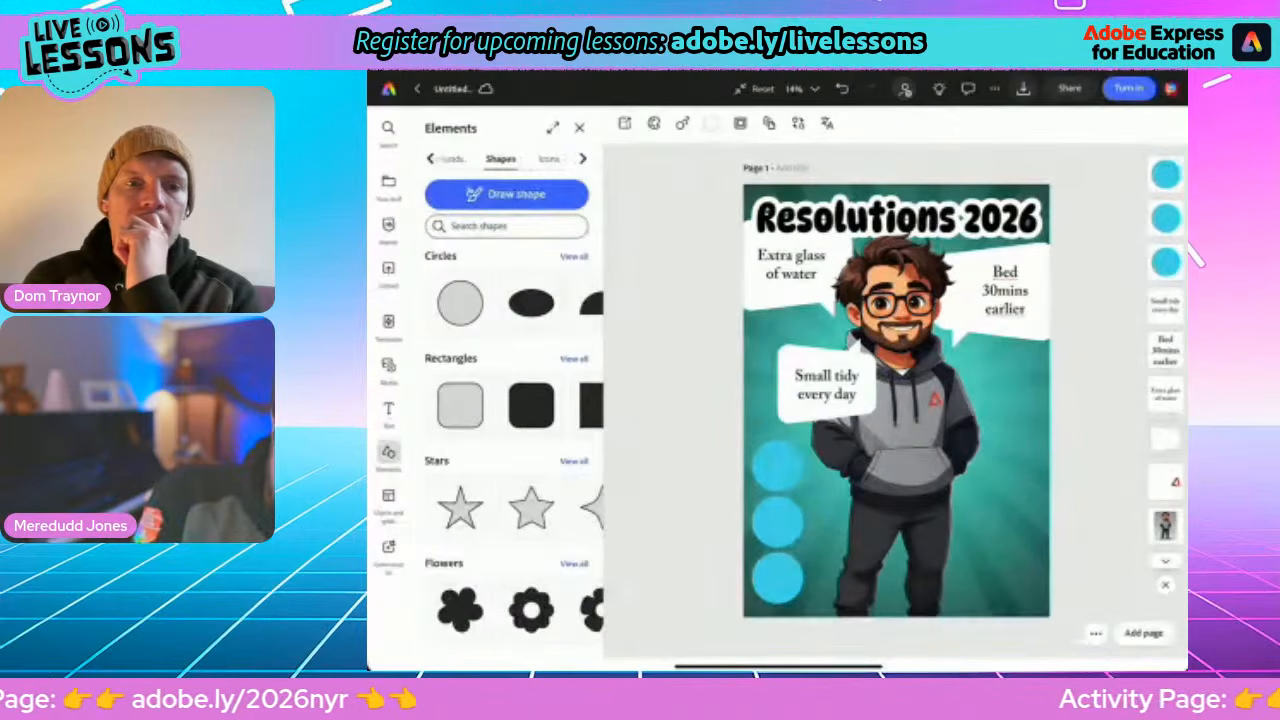
left_click(547, 159)
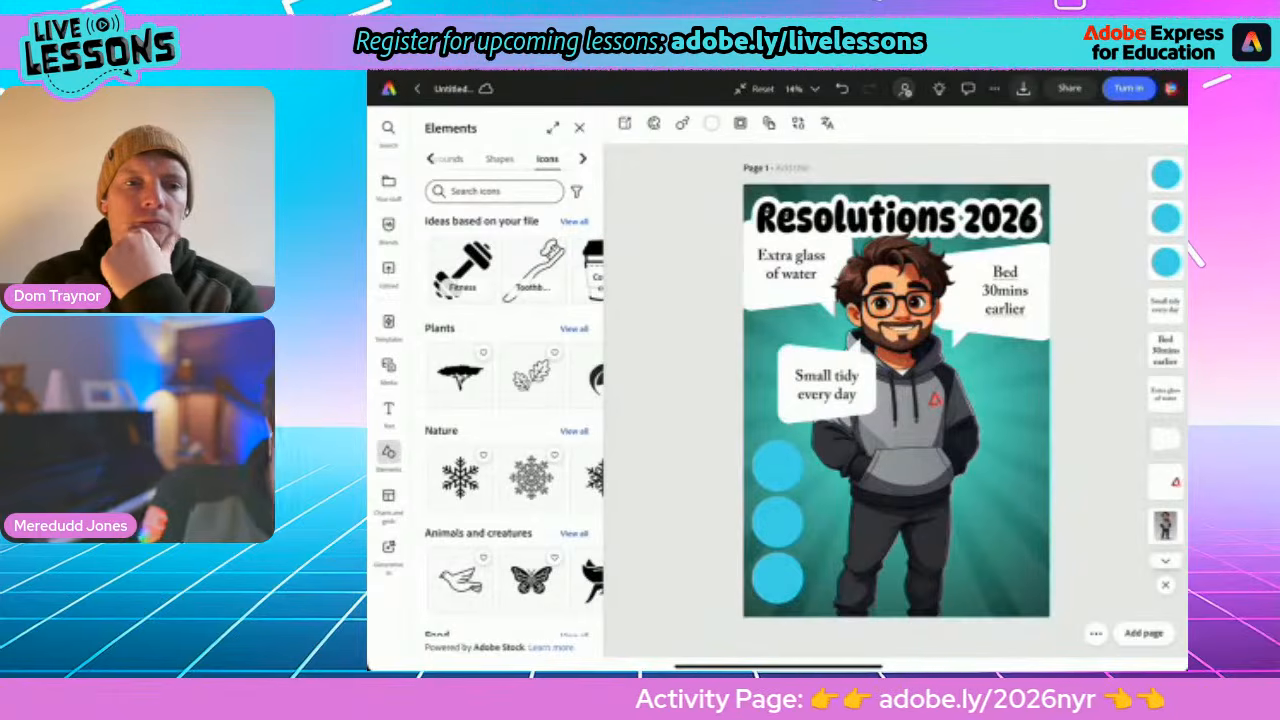
left_click(503, 191)
type("Gl")
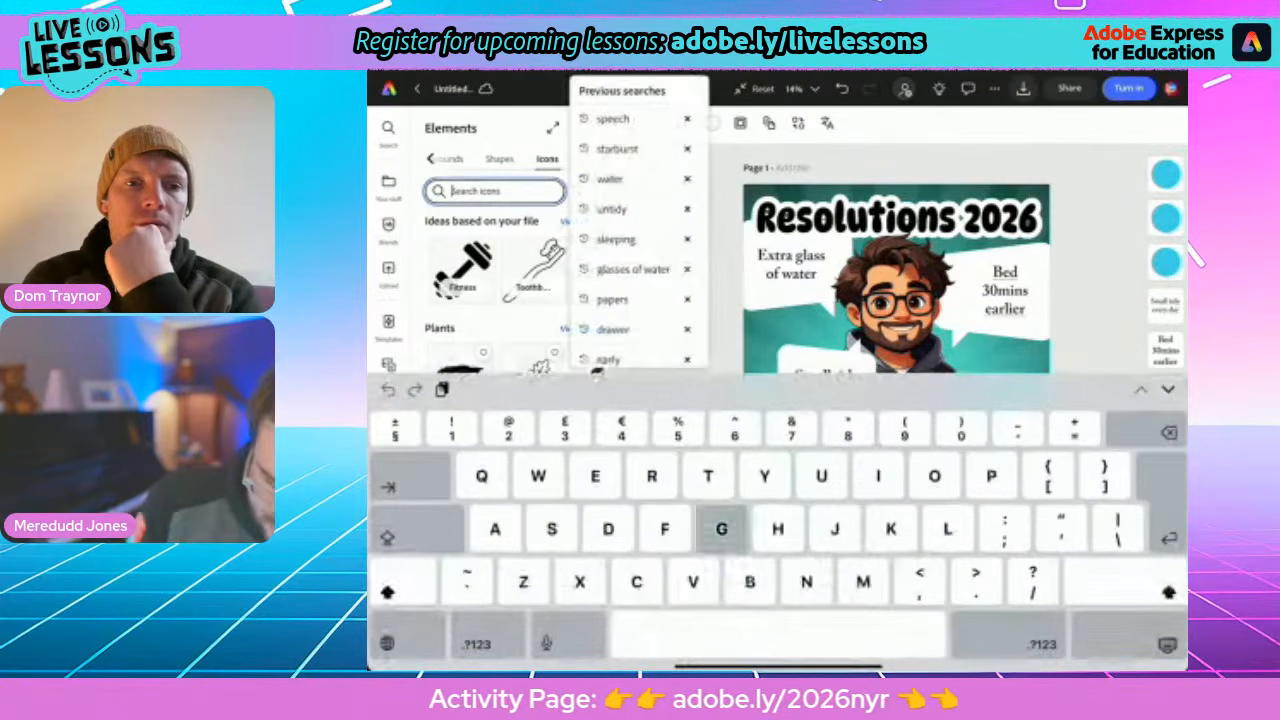
Search the icons for "Glass water" and add the solid filled-glass icon to the poster
type("ass w")
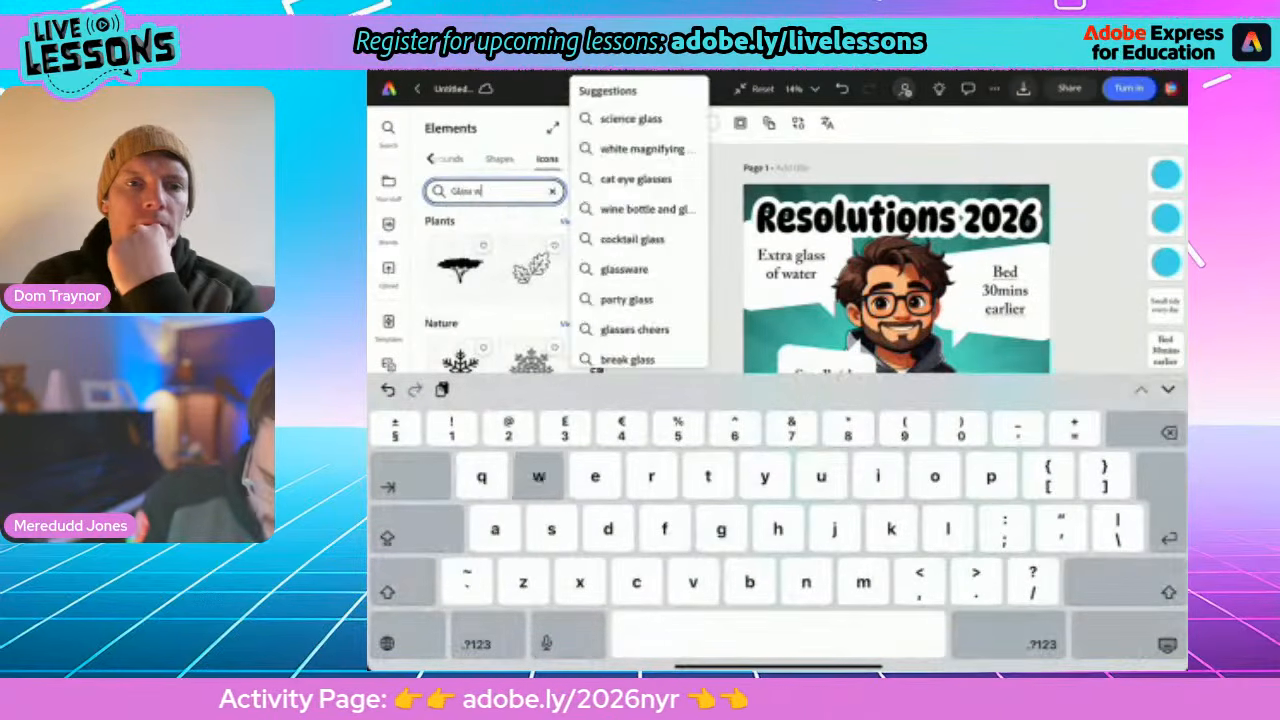
type("ater")
key("Return")
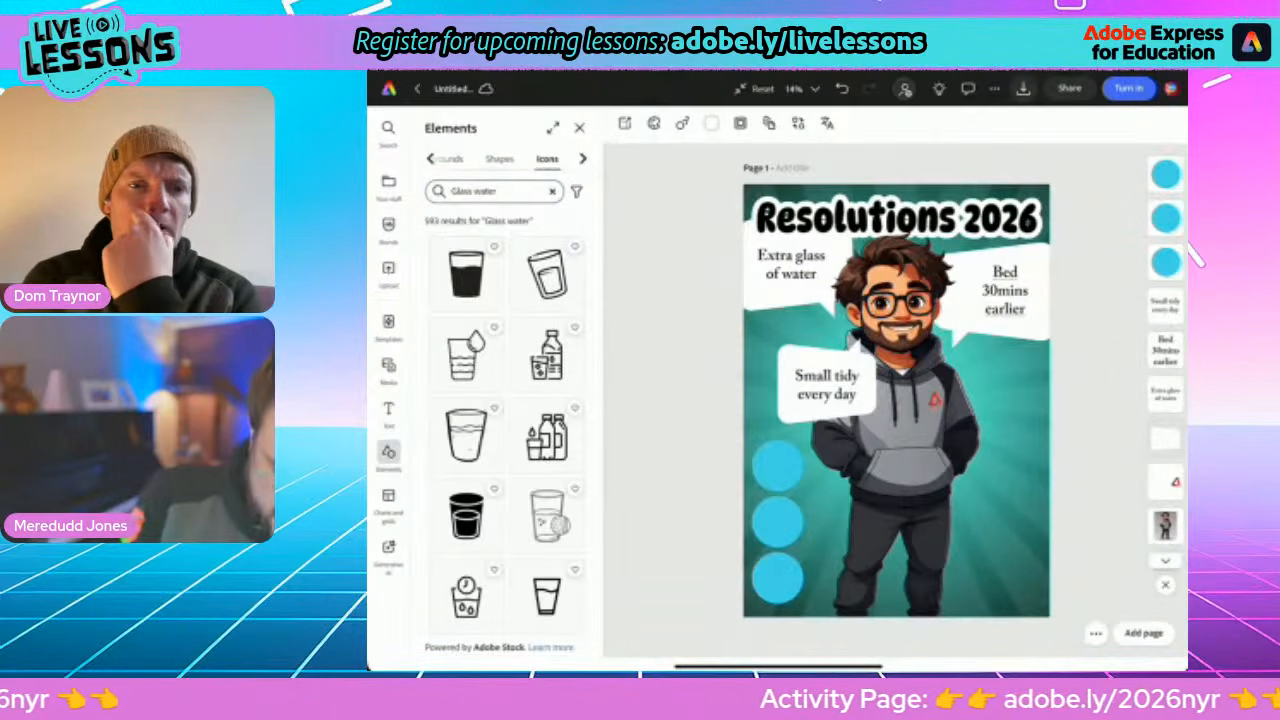
left_click(466, 272)
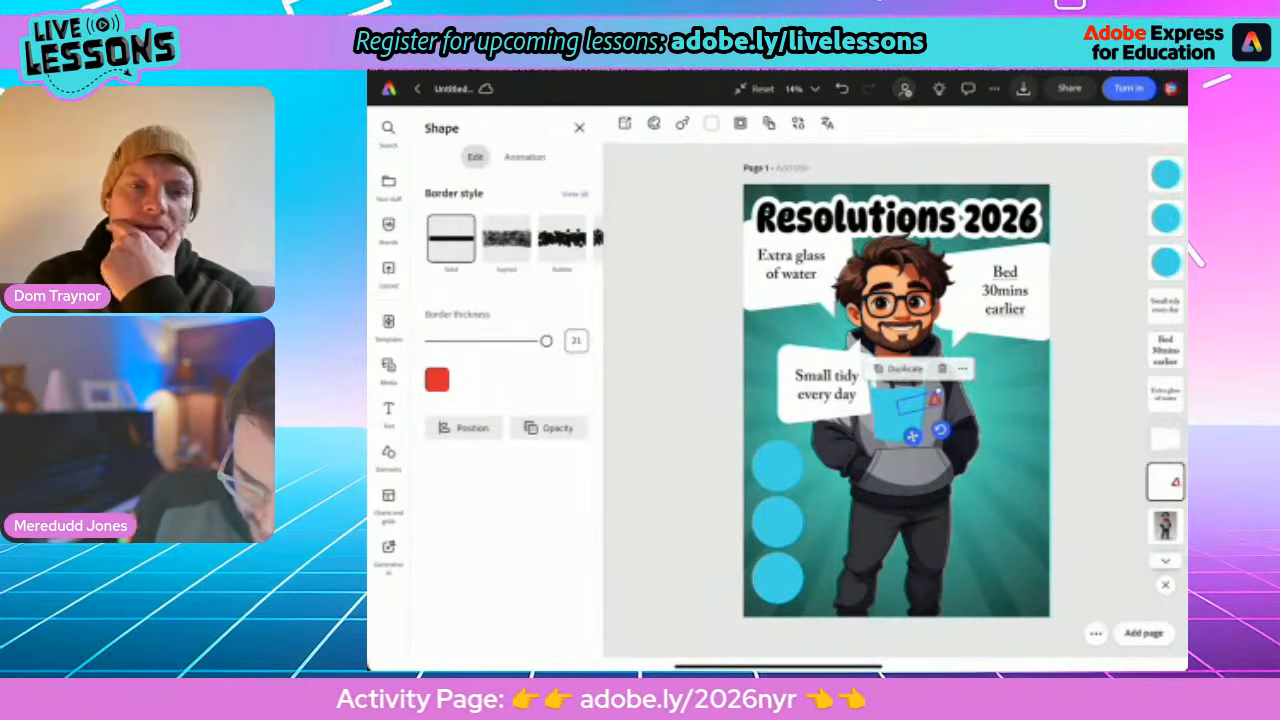
Recolour the glass icon white, shrink it and place it on the uppermost blue circle
left_click(897, 460)
left_click(897, 408)
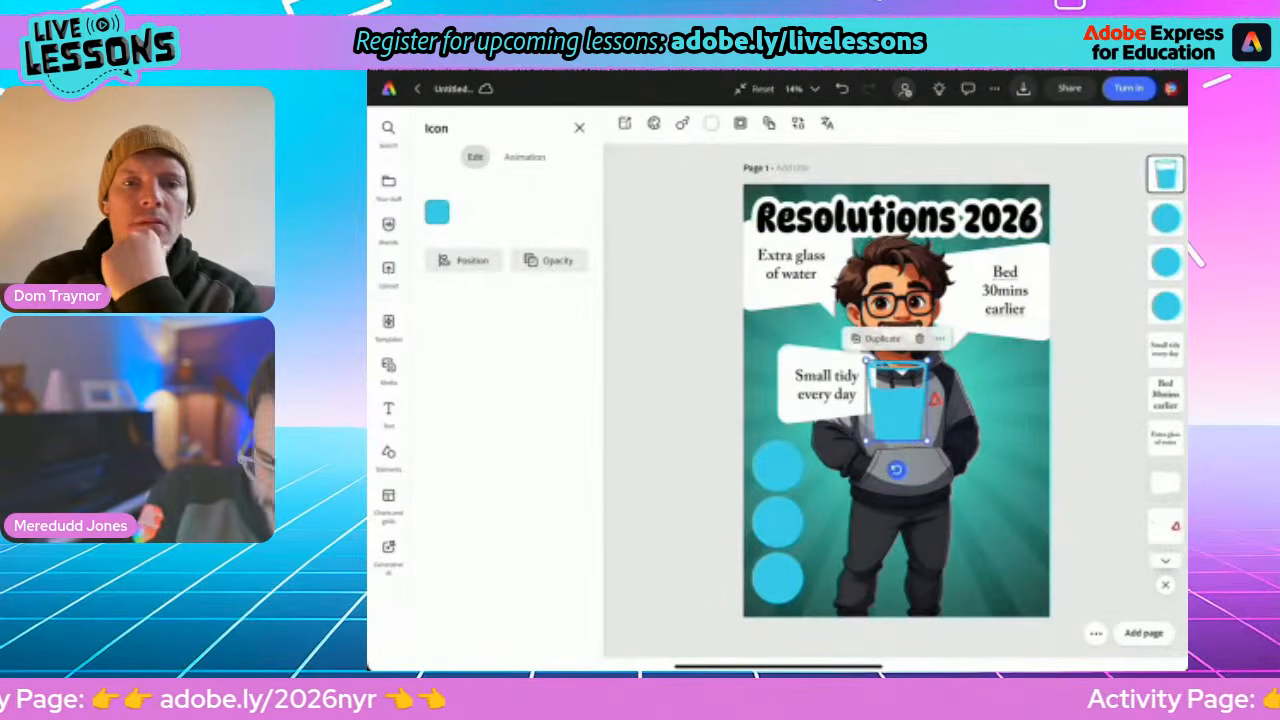
left_click(436, 212)
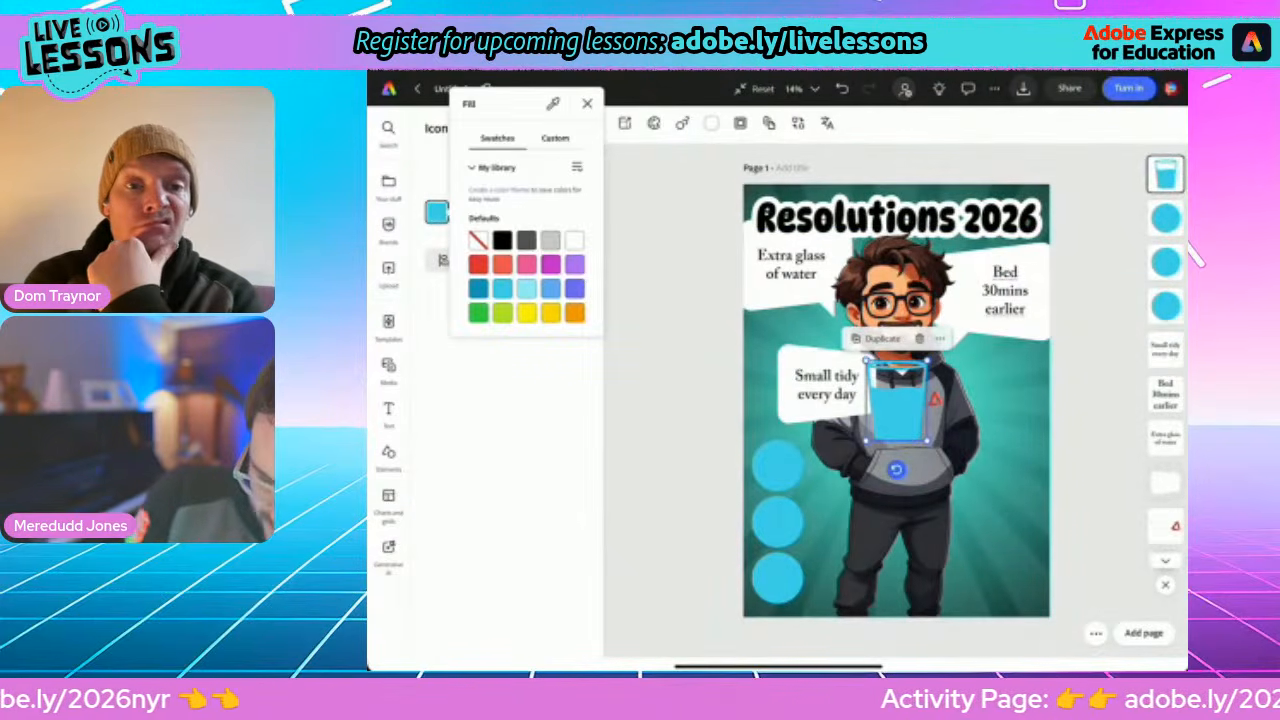
left_click(574, 240)
left_click_drag(927, 361, 896, 401)
left_click_drag(866, 465, 762, 510)
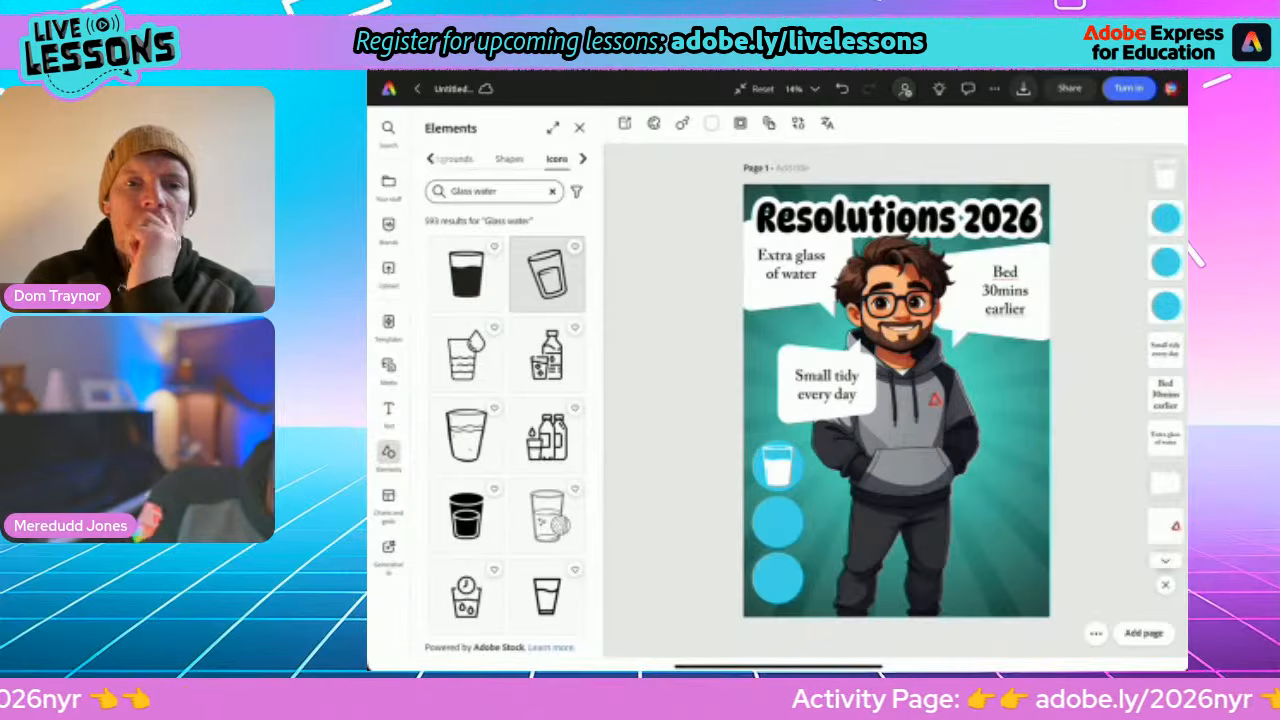
Search the icons for "Early bed" and add the solid bed icon with a clock
left_click(552, 191)
type("Ear")
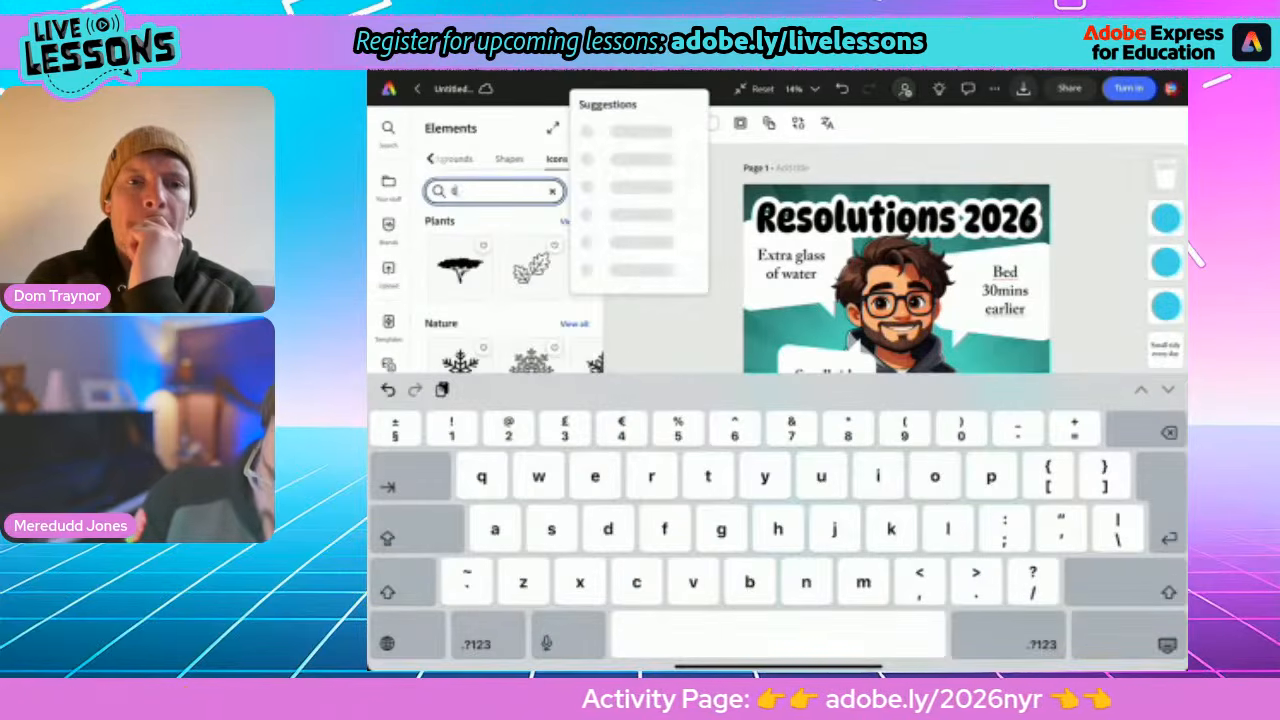
type("ly bed")
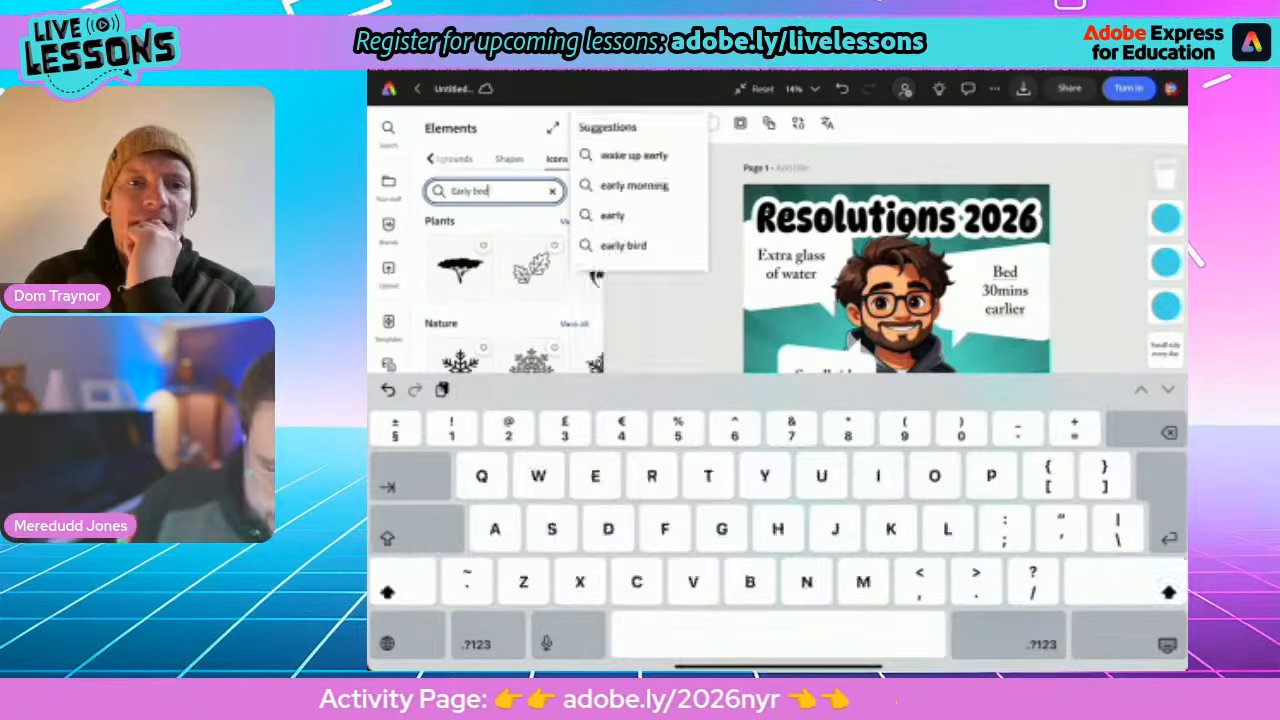
key("Return")
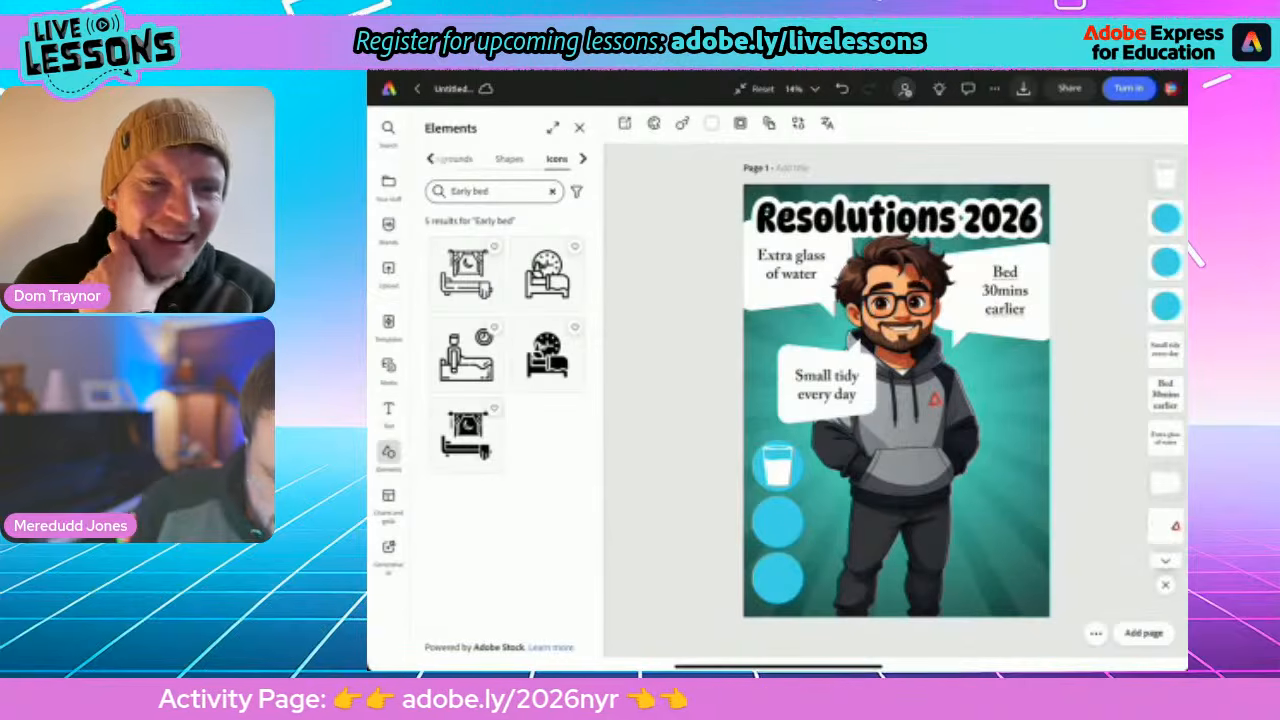
left_click(547, 355)
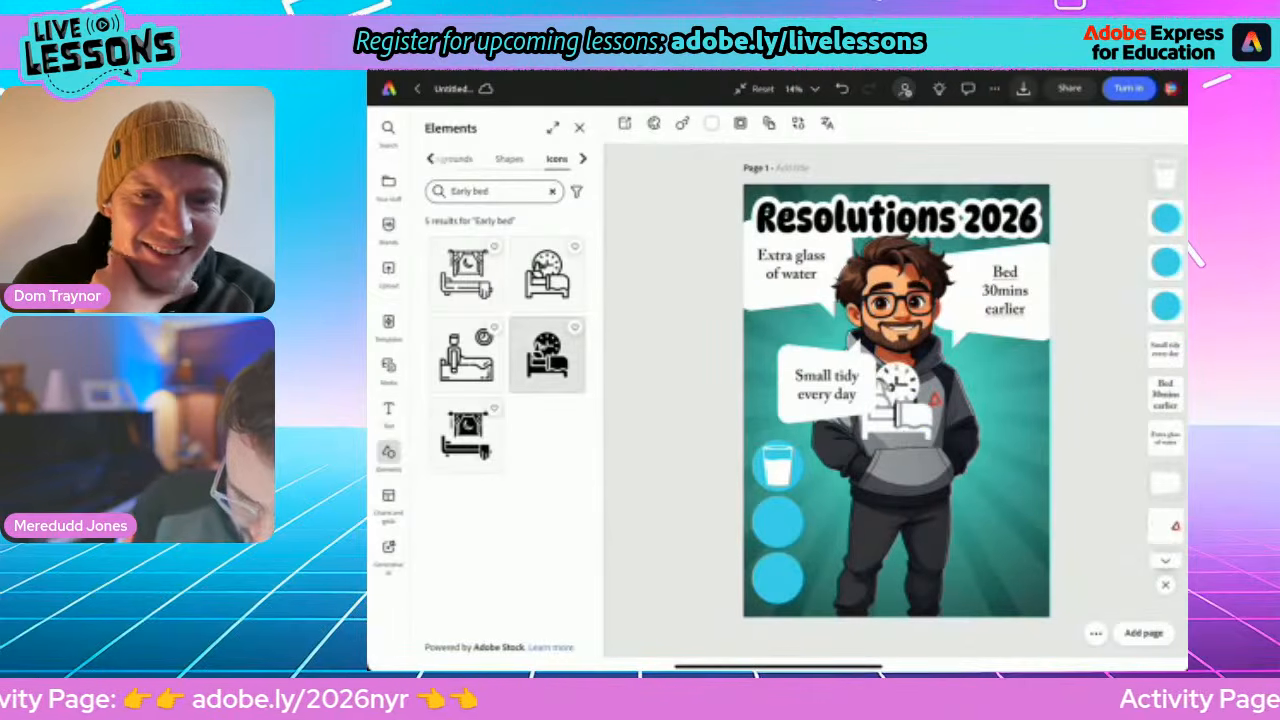
Shrink the bed icon and move it onto the middle blue circle
left_click(932, 400)
left_click(900, 425)
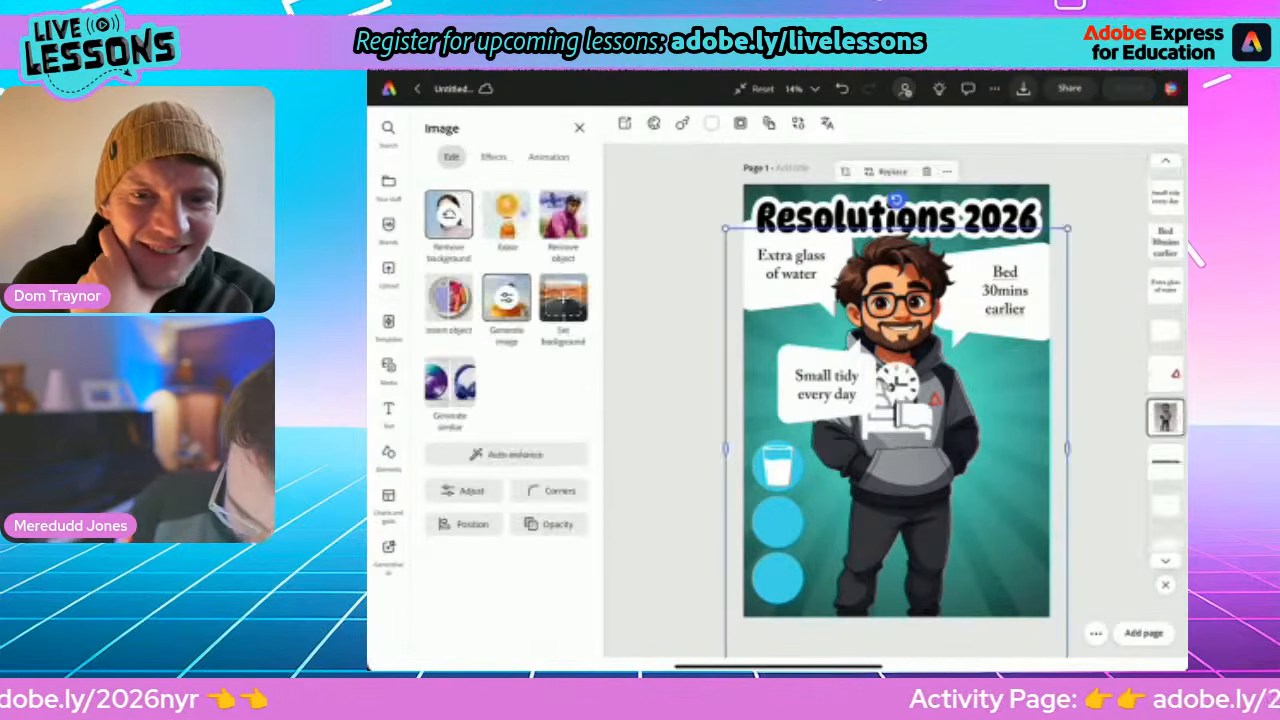
left_click(898, 408)
left_click_drag(932, 361, 803, 533)
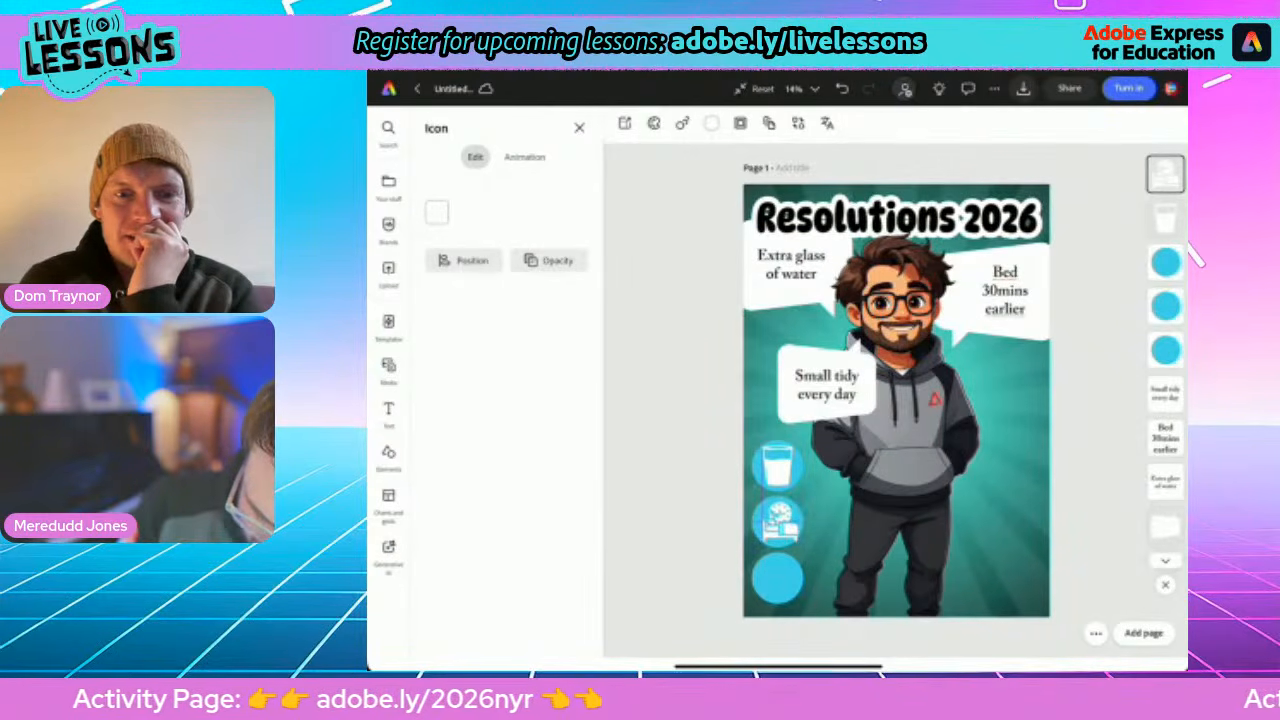
left_click_drag(780, 521, 778, 521)
left_click(674, 500)
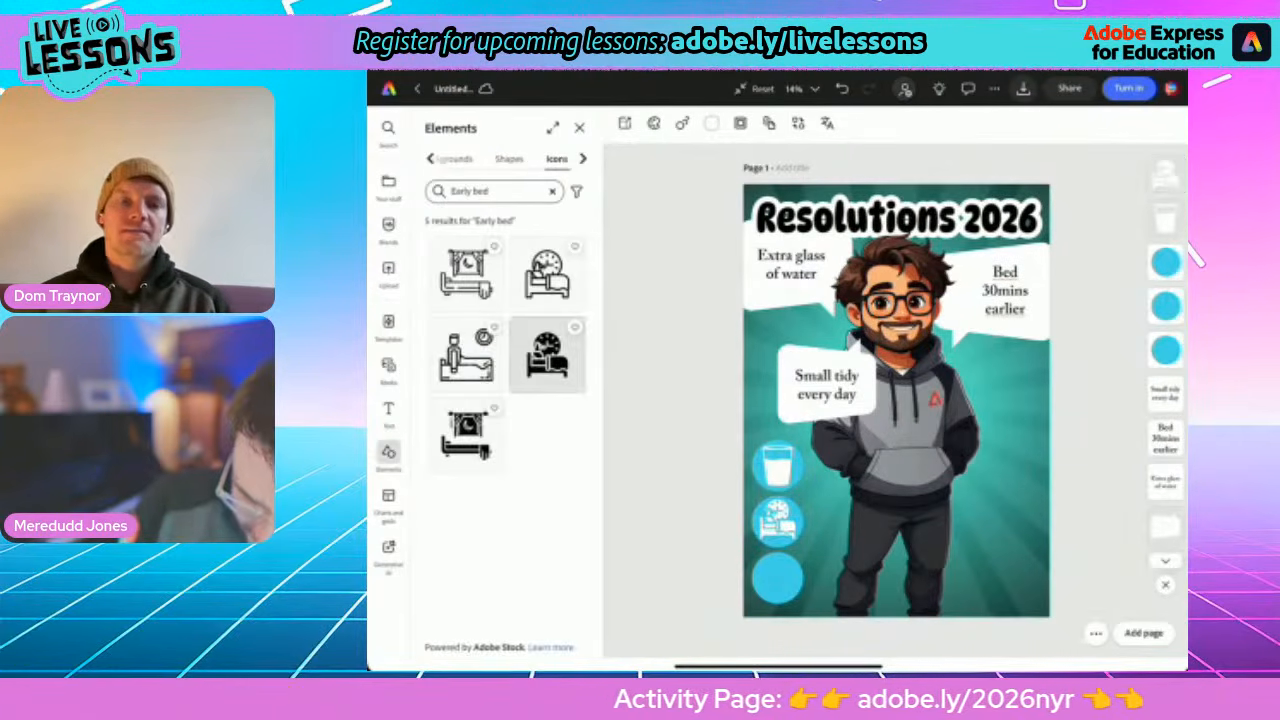
Reduce the bed icon slightly so it fits inside the middle circle, and centre it there
scroll(827, 560, "up", 5)
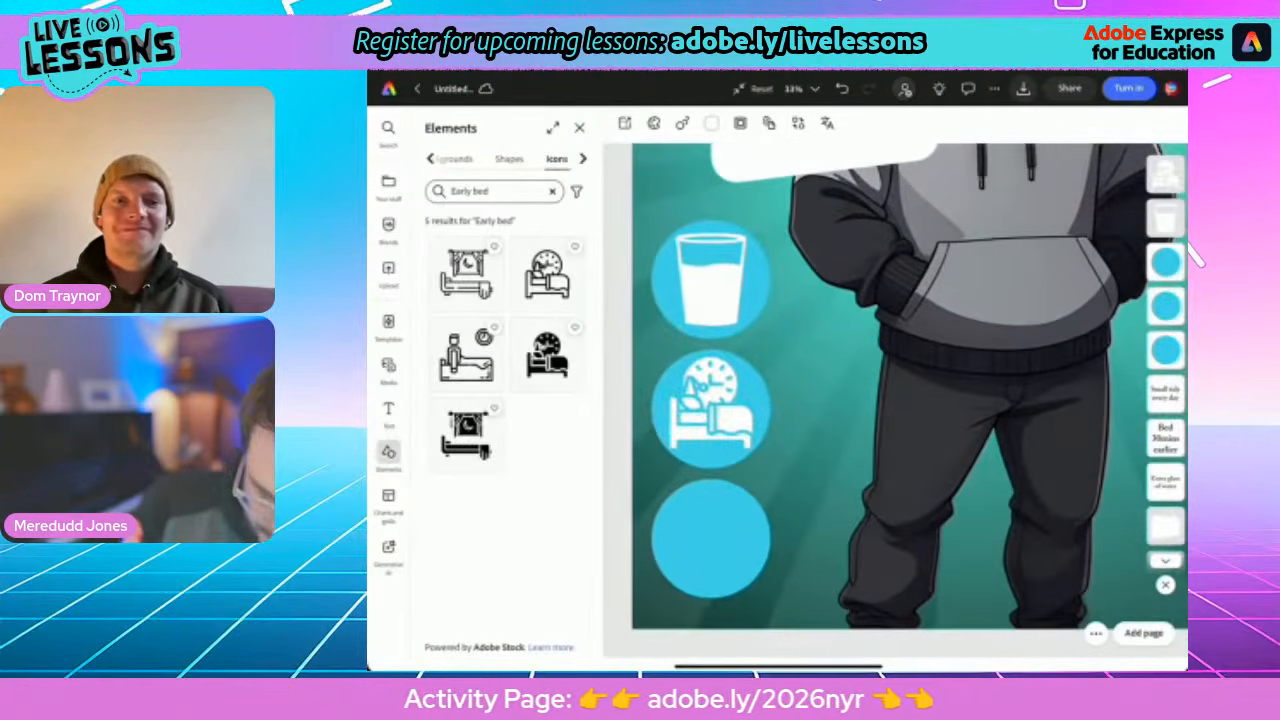
left_click(711, 404)
left_click_drag(668, 448, 712, 406)
scroll(712, 406, "right", 1)
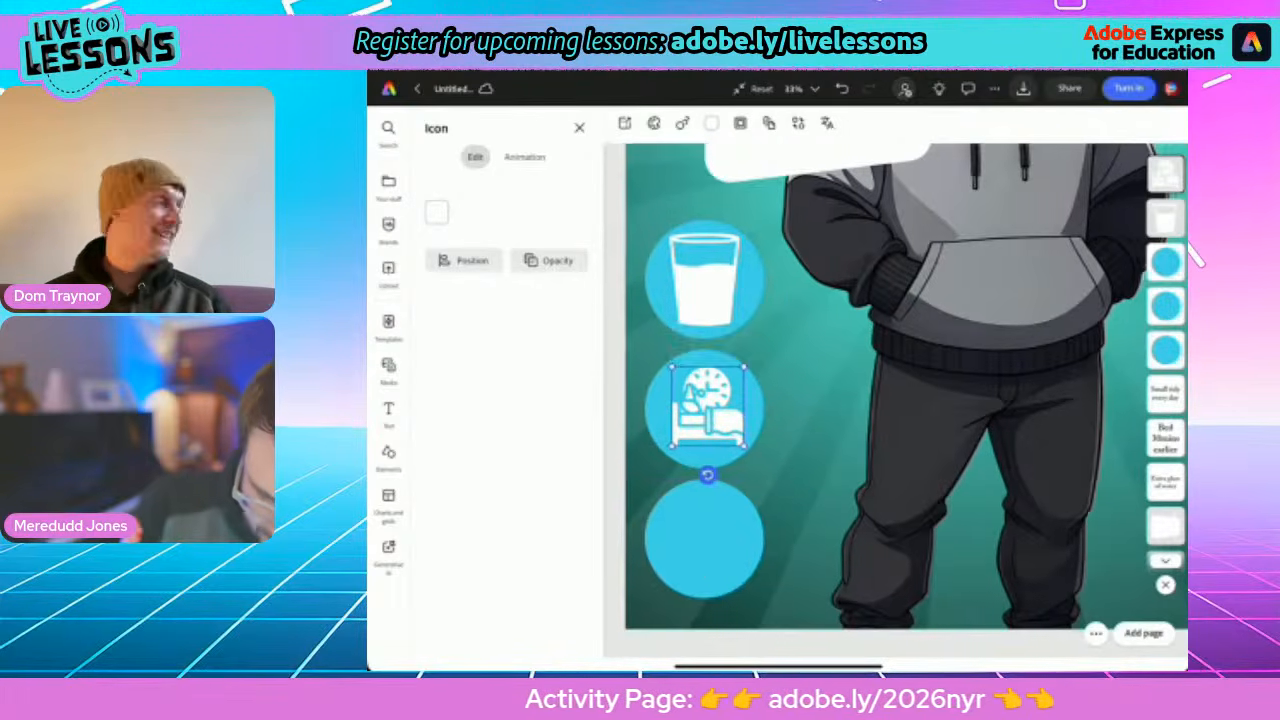
right_click(712, 406)
left_click(715, 406)
left_click_drag(712, 406, 709, 406)
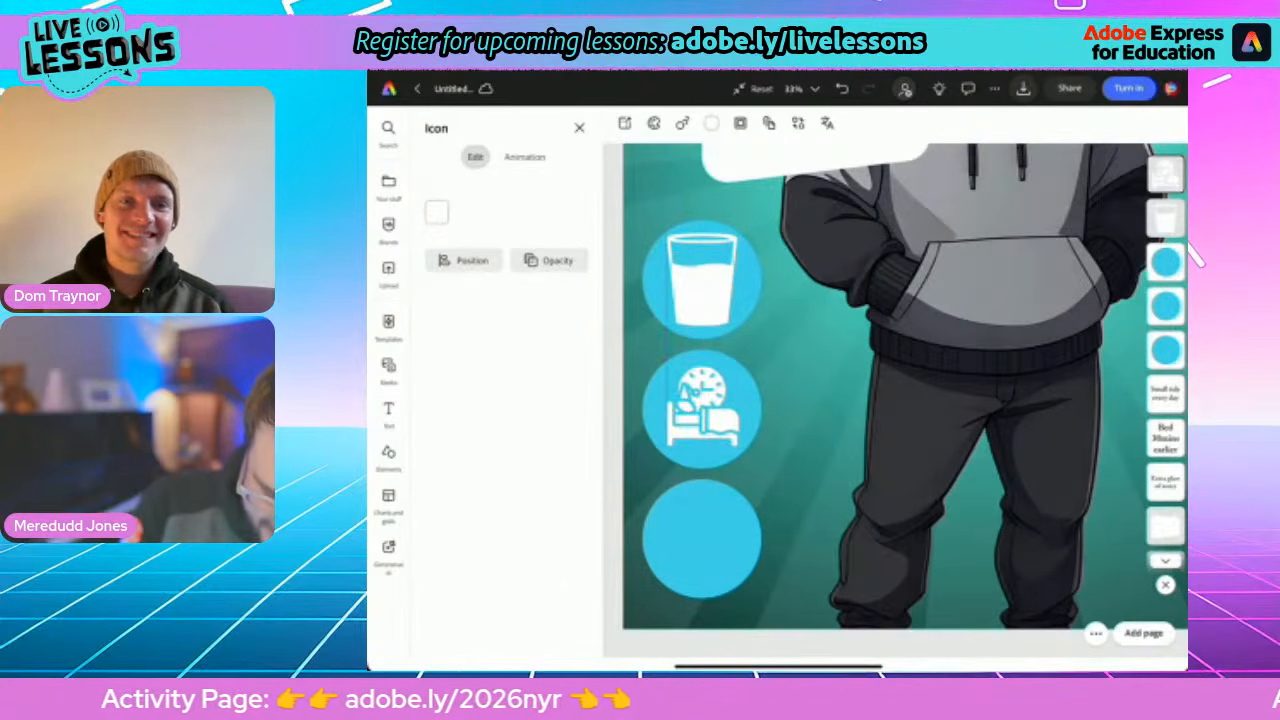
left_click(807, 440)
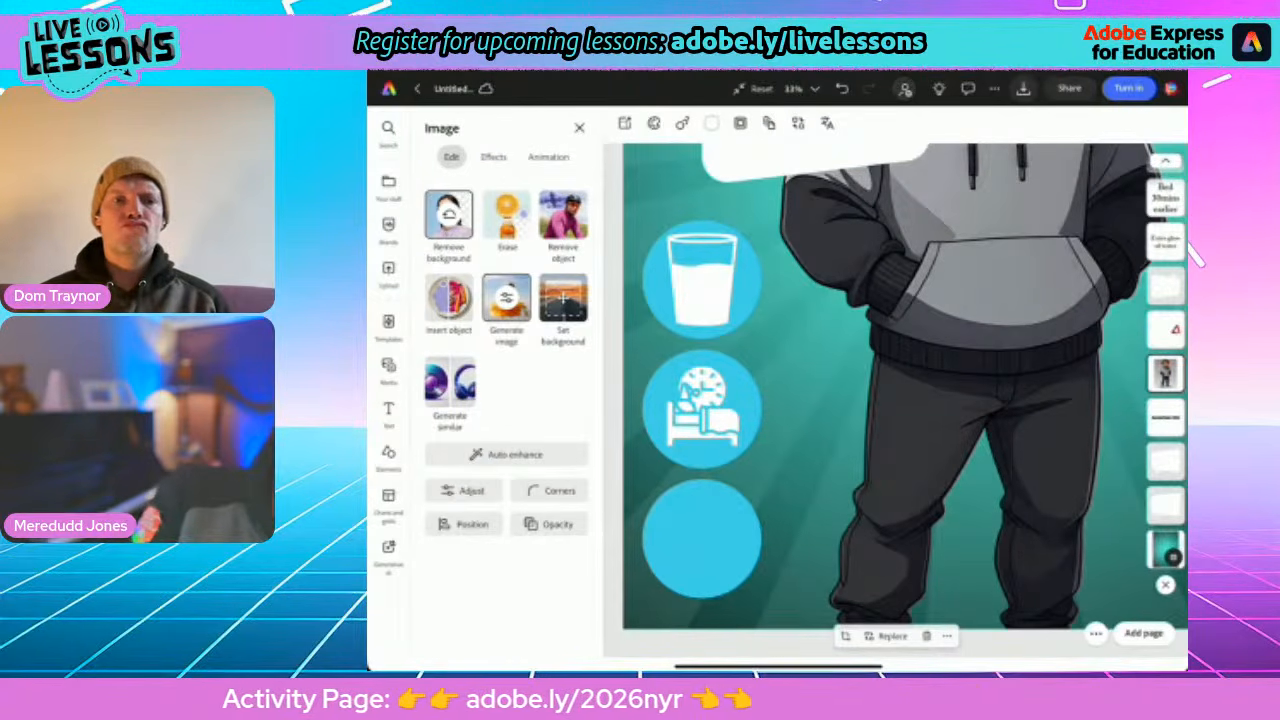
Search the icons for "Papers" and add the solid stacked-sheets icon to the poster
left_click(388, 456)
left_click(552, 191)
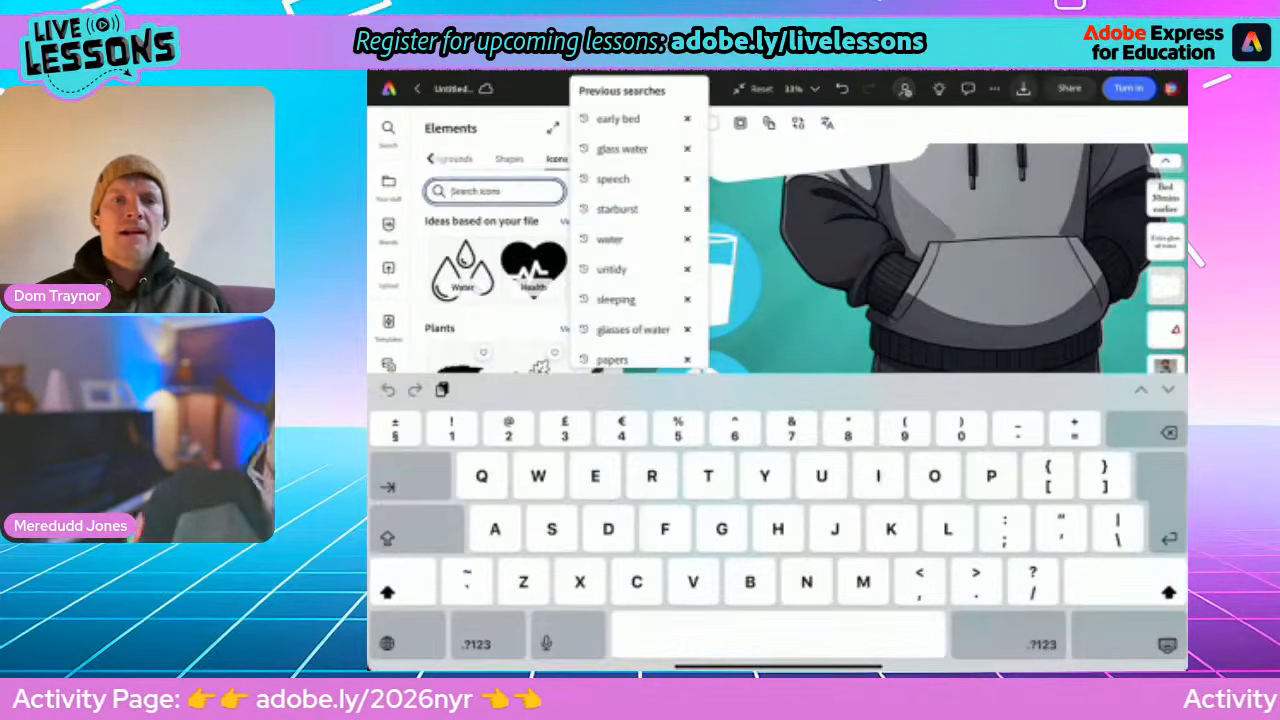
type("Paper")
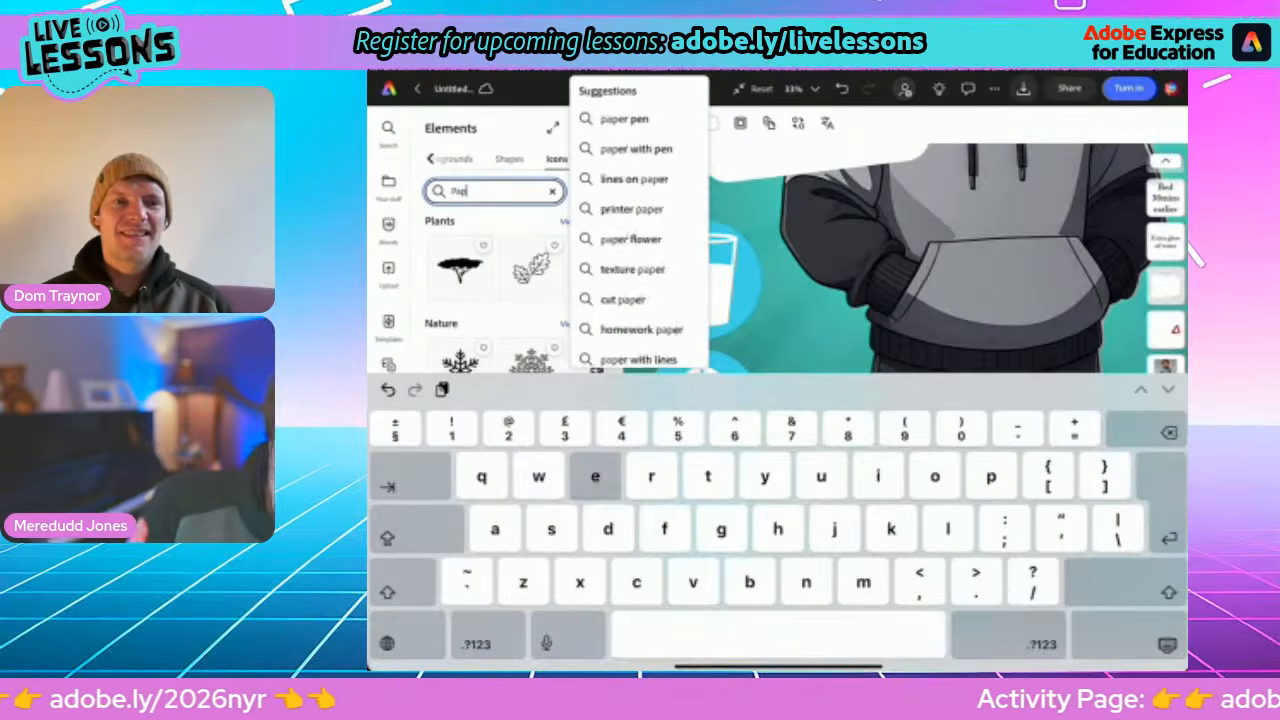
type("s")
key("Return")
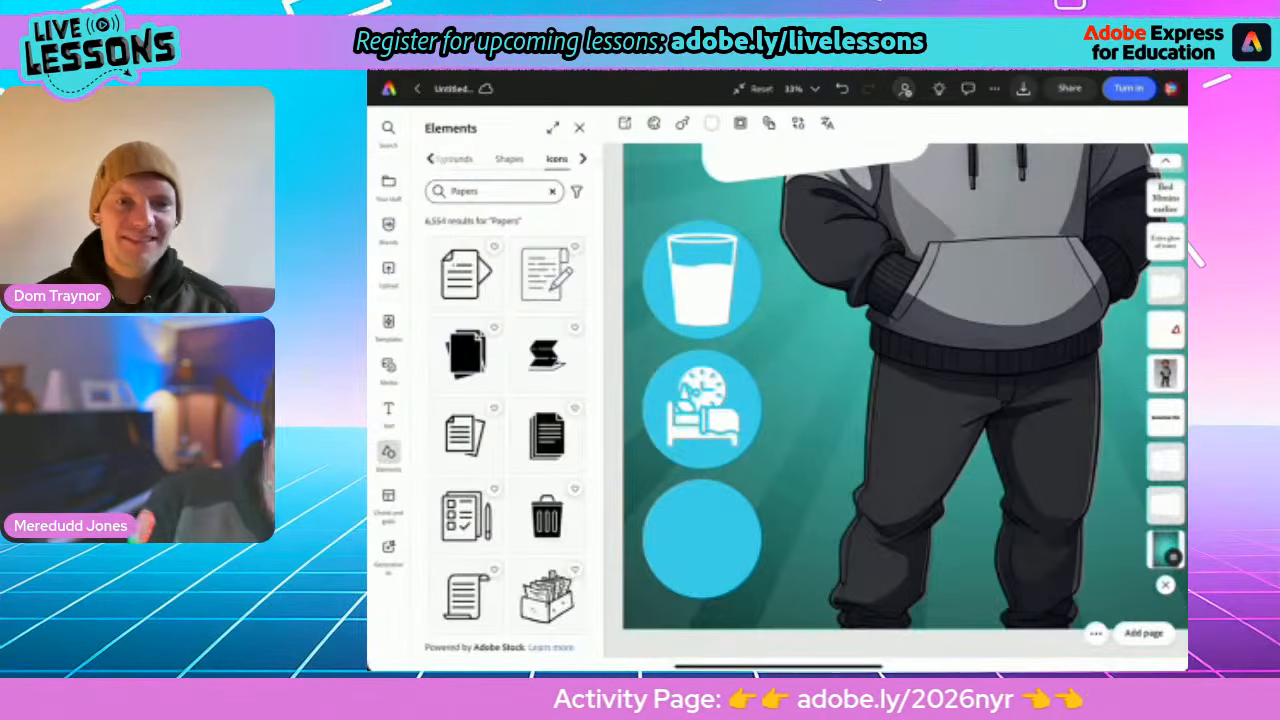
left_click(466, 354)
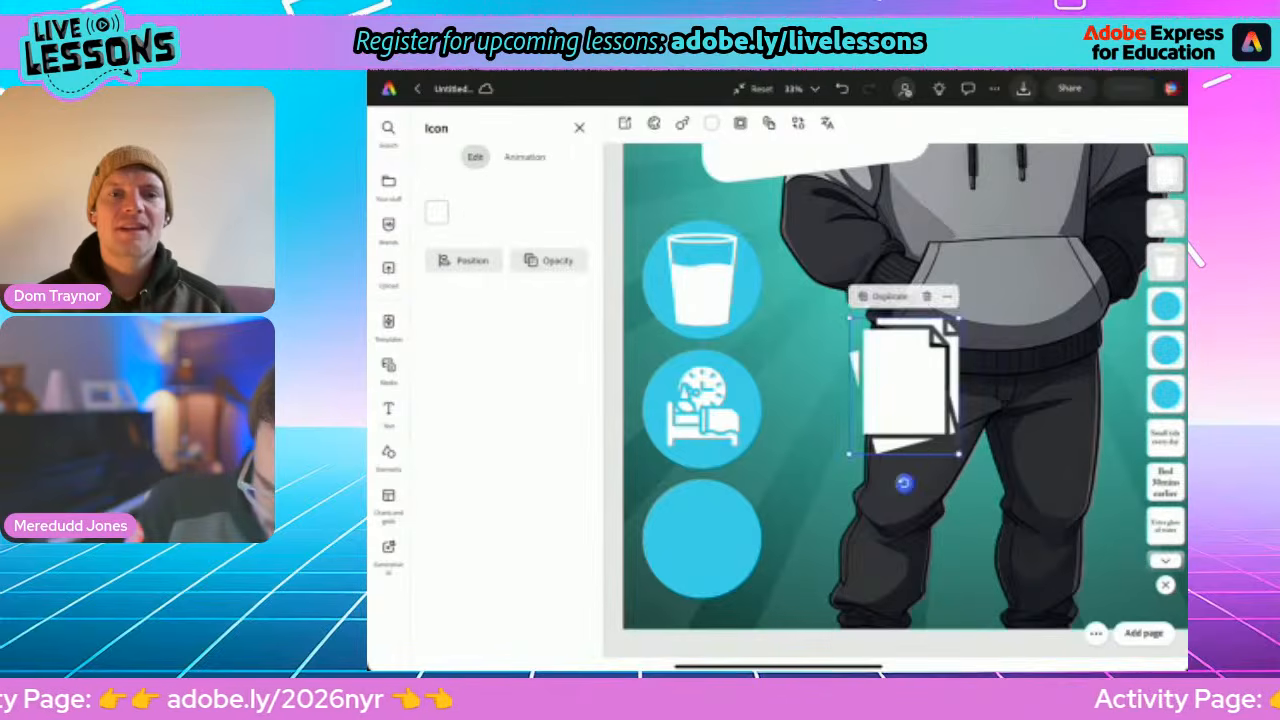
Shrink the papers icon and place it on the lowest blue circle
left_click_drag(957, 319, 917, 371)
left_click_drag(883, 410, 702, 540)
left_click(960, 400)
scroll(895, 400, "down", 5)
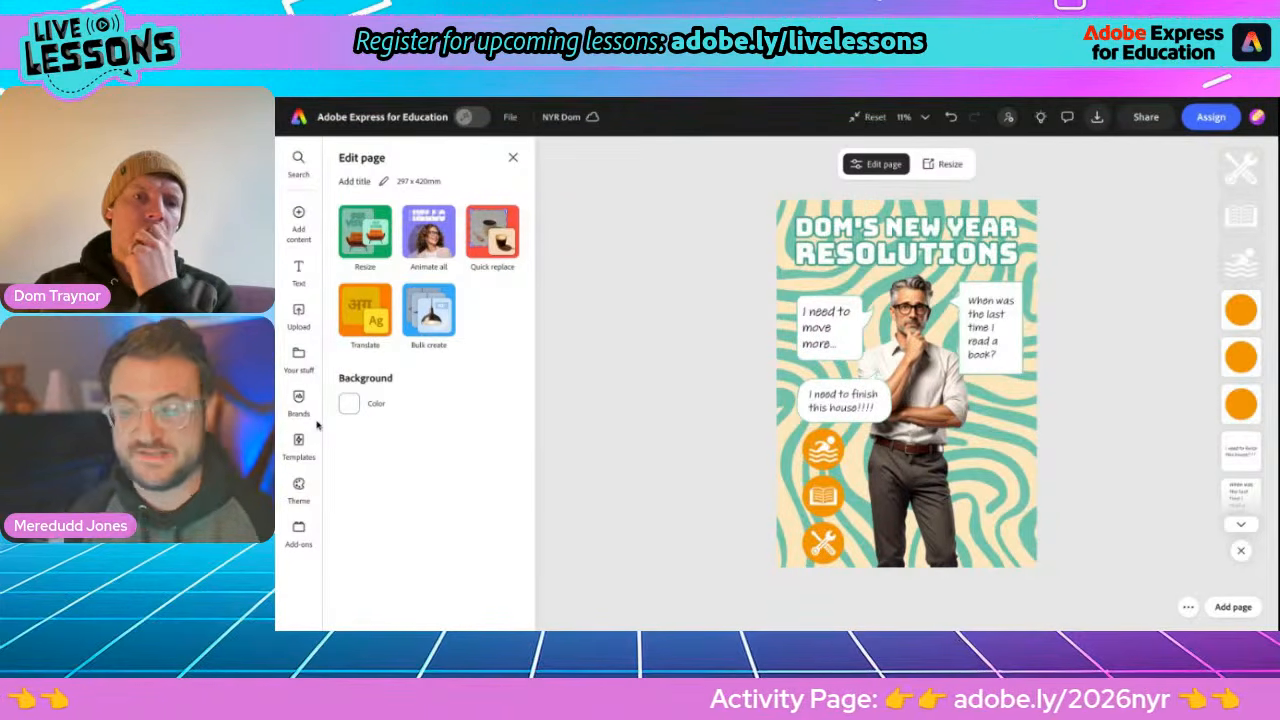
Search the stock photos for "swimming" and add the photo of the swimmer beside the blue-and-white lane rope
mouse_move(299, 217)
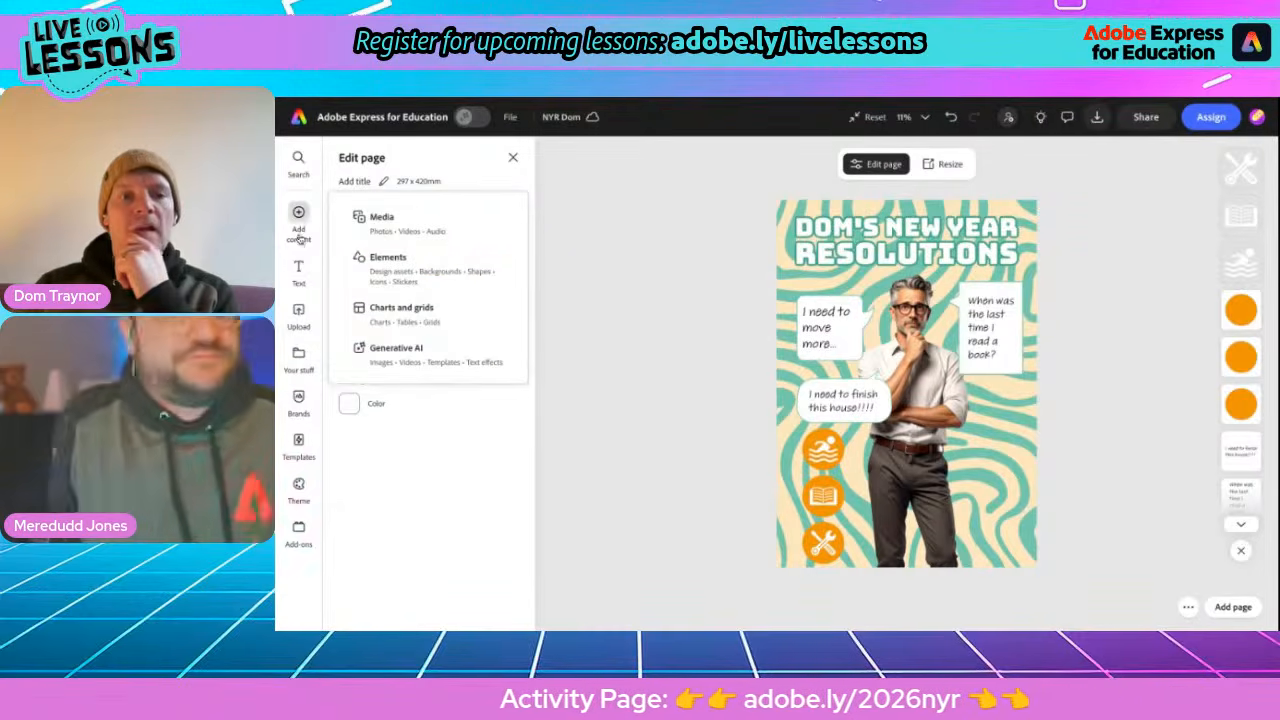
left_click(380, 226)
left_click(386, 188)
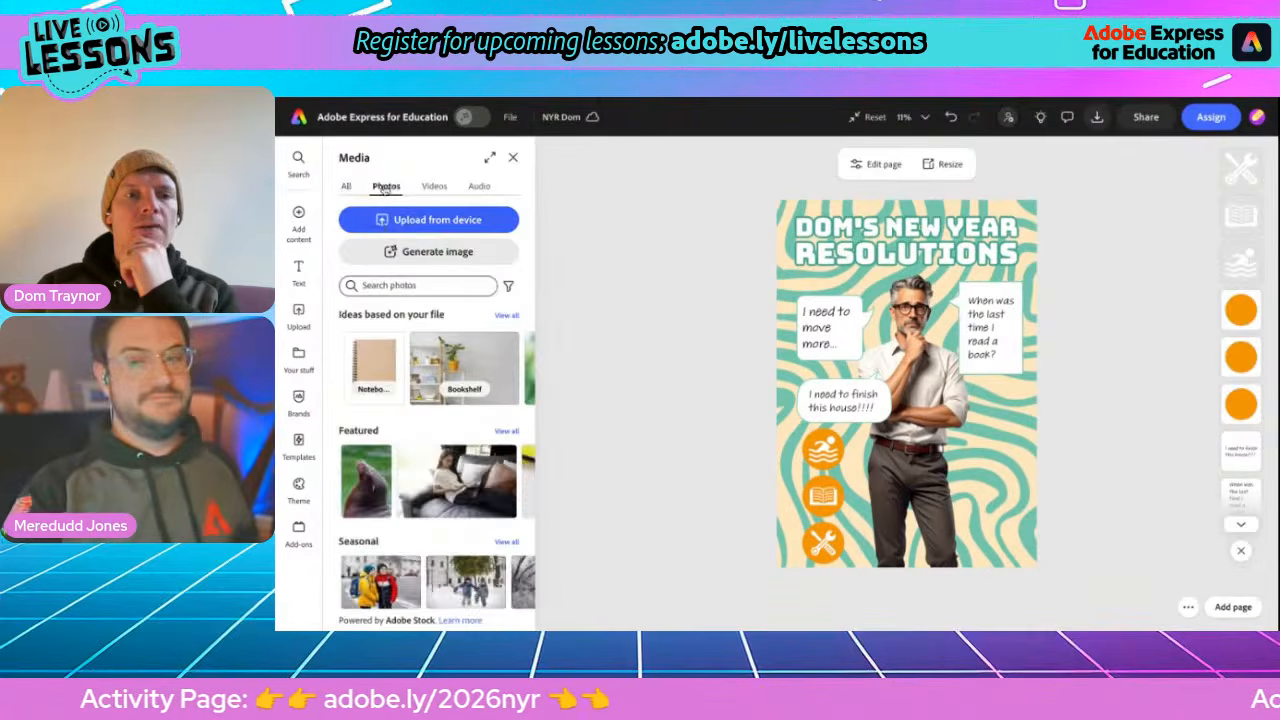
left_click(385, 286)
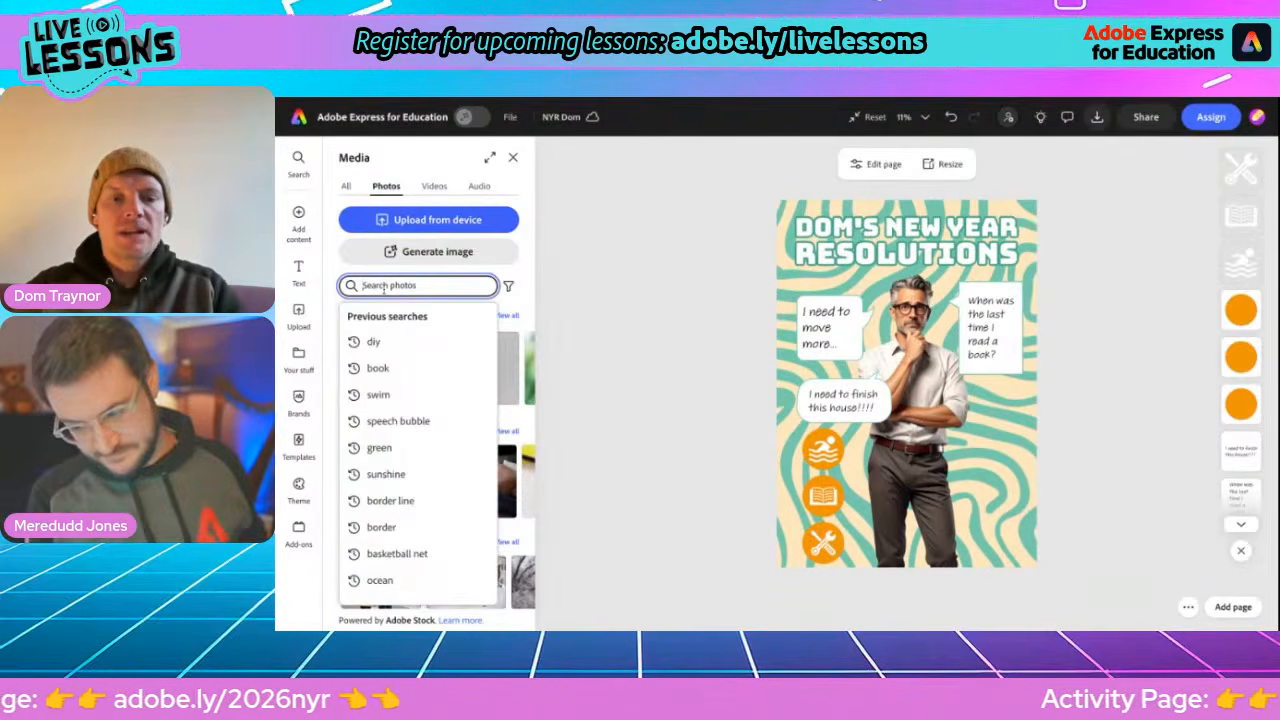
type("swim")
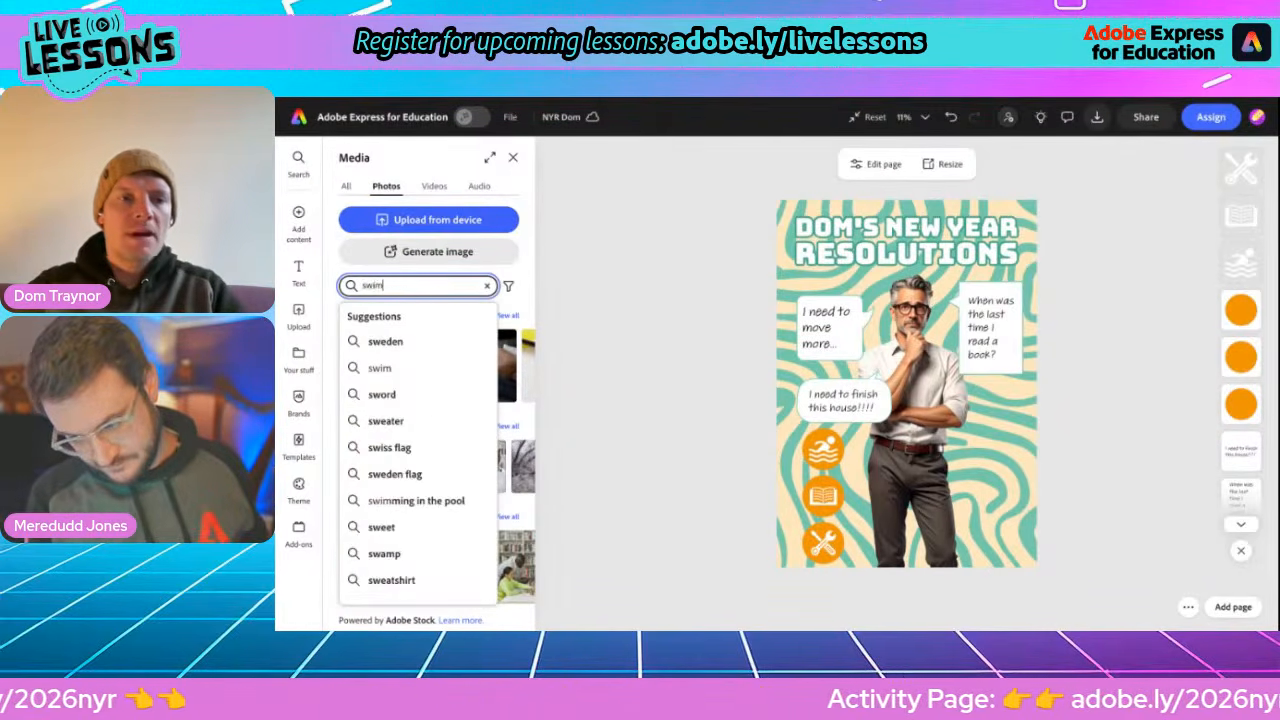
type("ming")
key("Return")
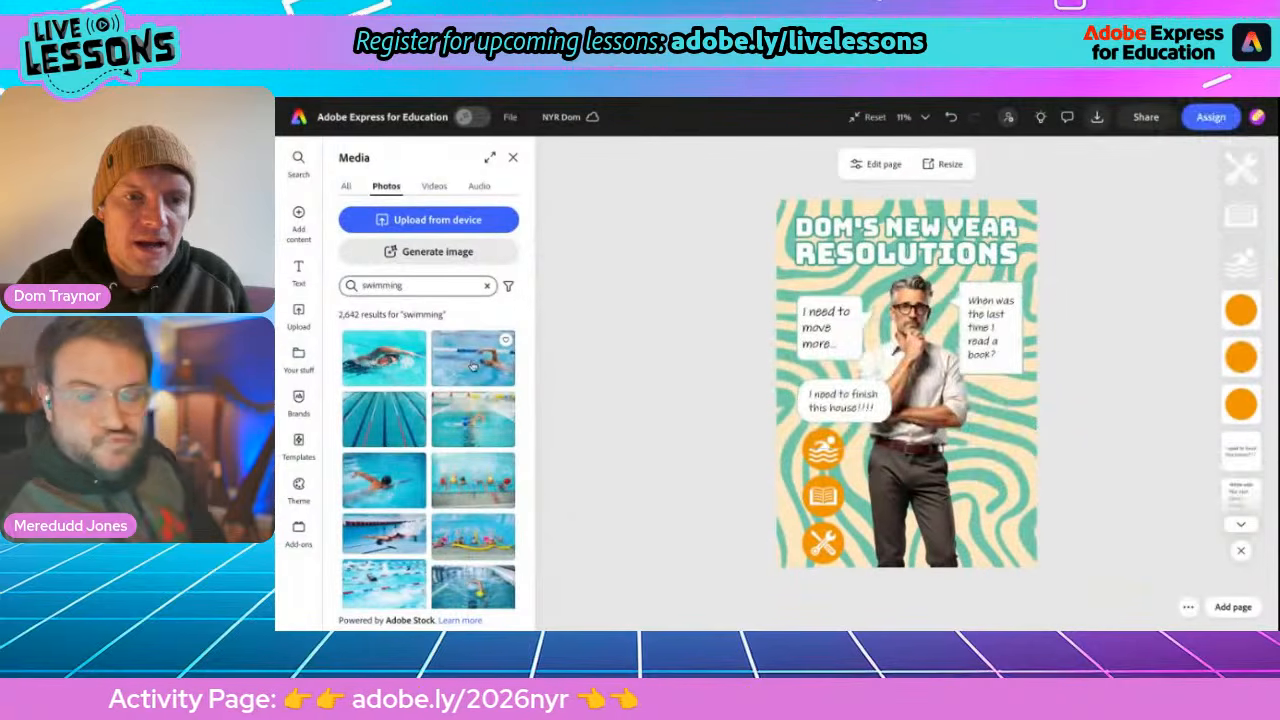
left_click(473, 365)
Crop the swimming photo from its upper and lower edges into a wide, narrow strip
left_click(933, 403)
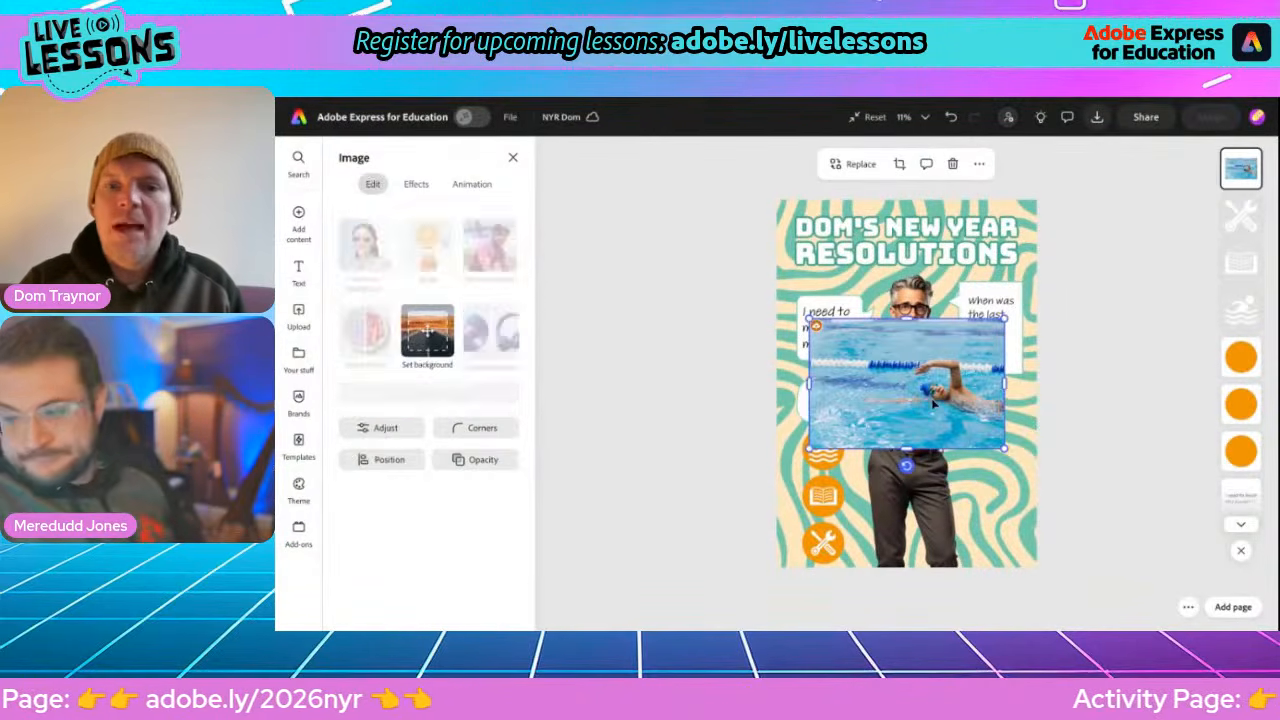
left_click_drag(907, 318, 907, 356)
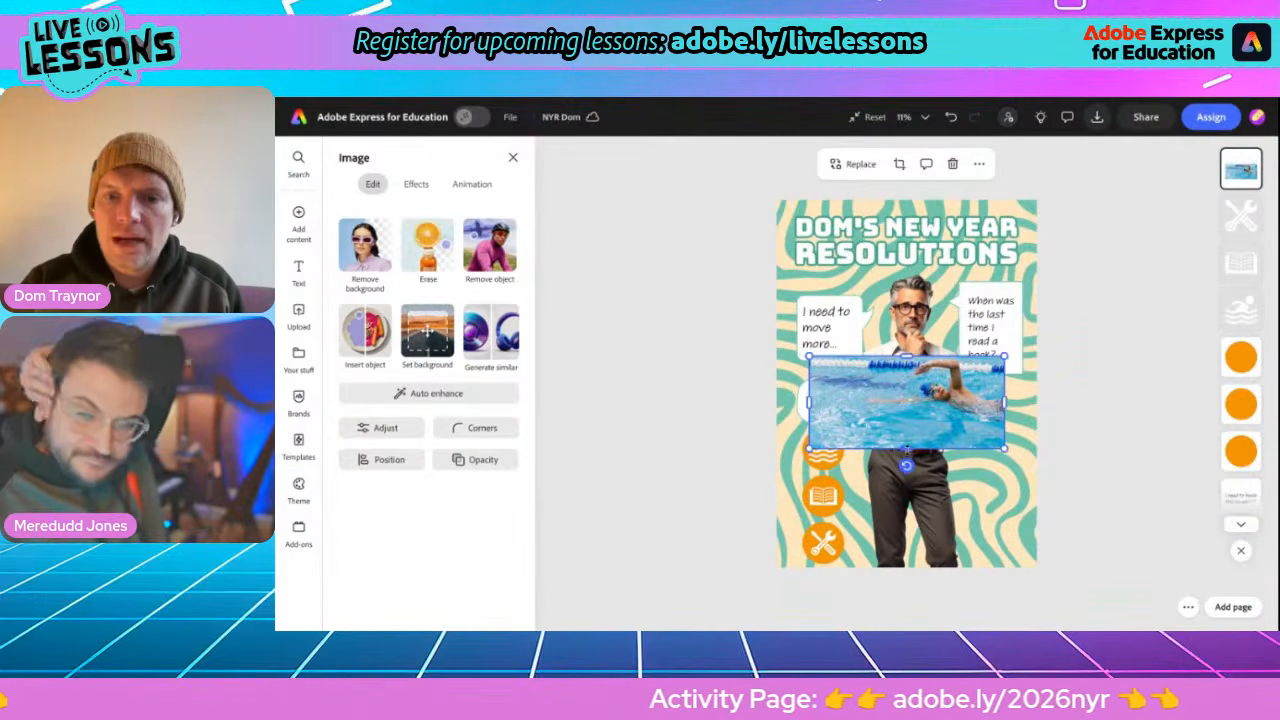
left_click_drag(907, 450, 936, 441)
Line up the swimming photo with the centre of the swimmer icon's circle and scale it down to about the circle's height
scroll(936, 441, "up", 5)
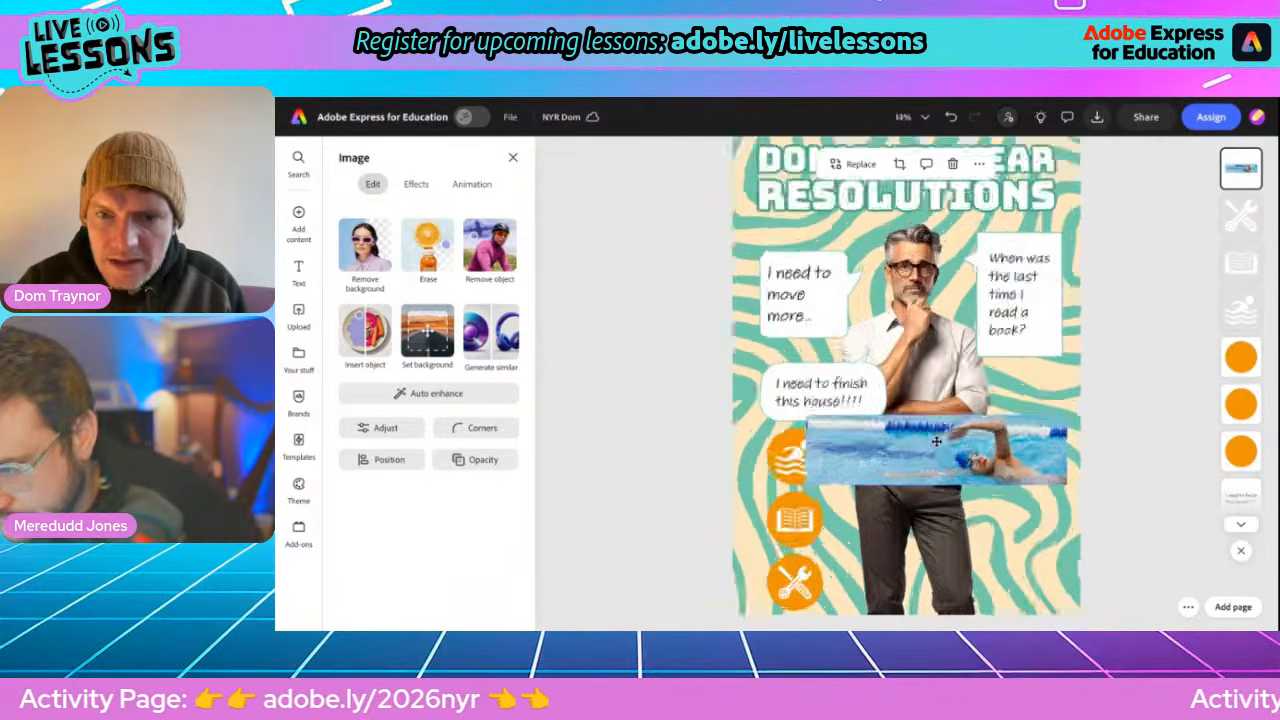
left_click_drag(927, 447, 903, 440)
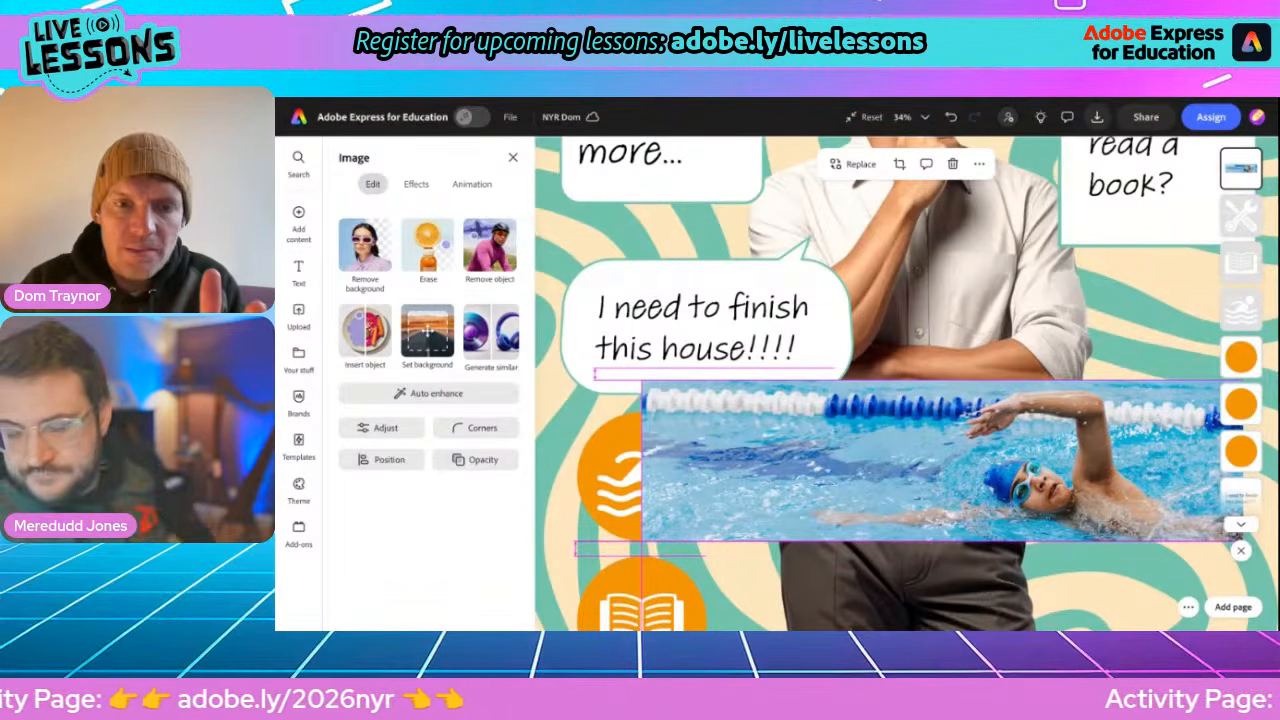
scroll(907, 382, "down", 2)
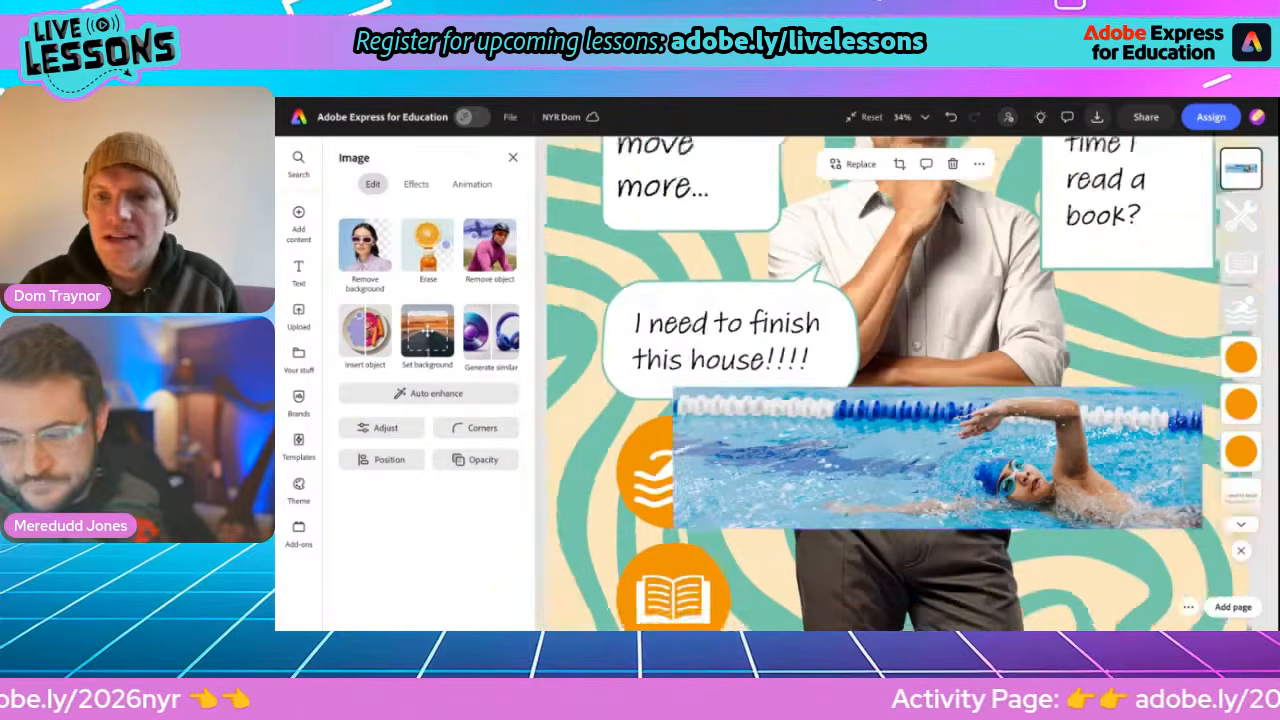
scroll(907, 382, "down", 2)
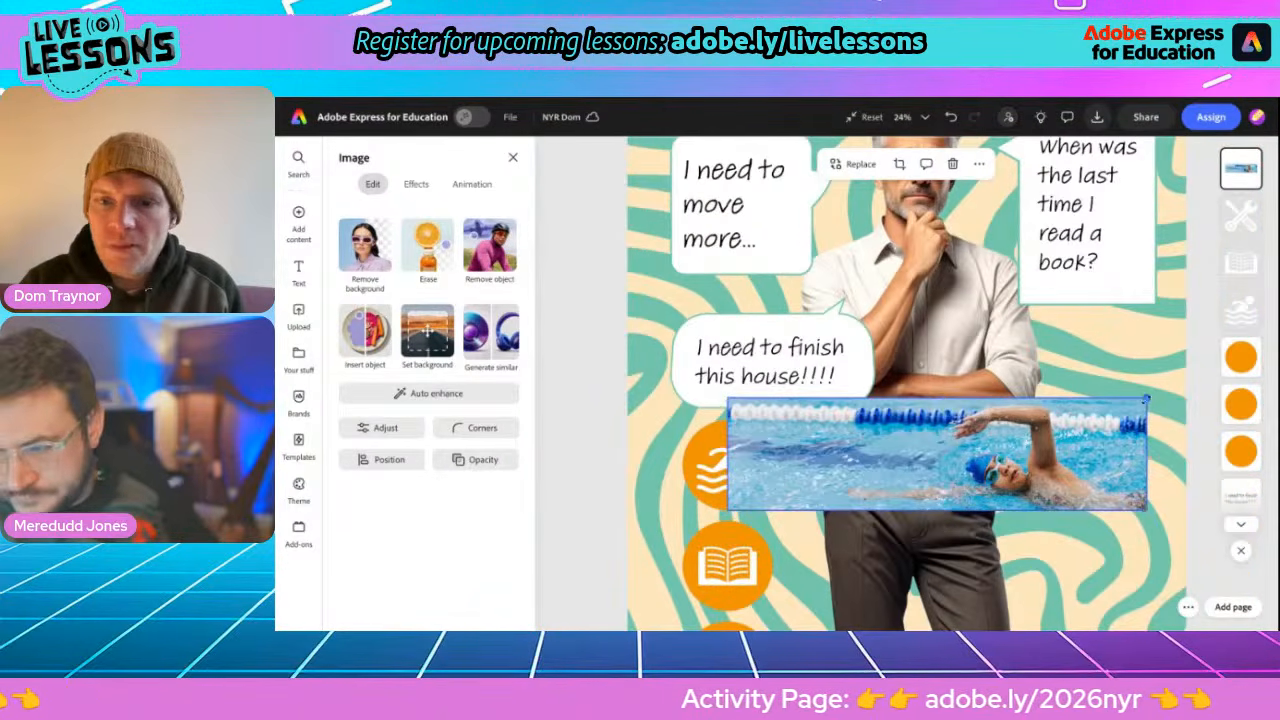
left_click_drag(1133, 404, 1063, 421)
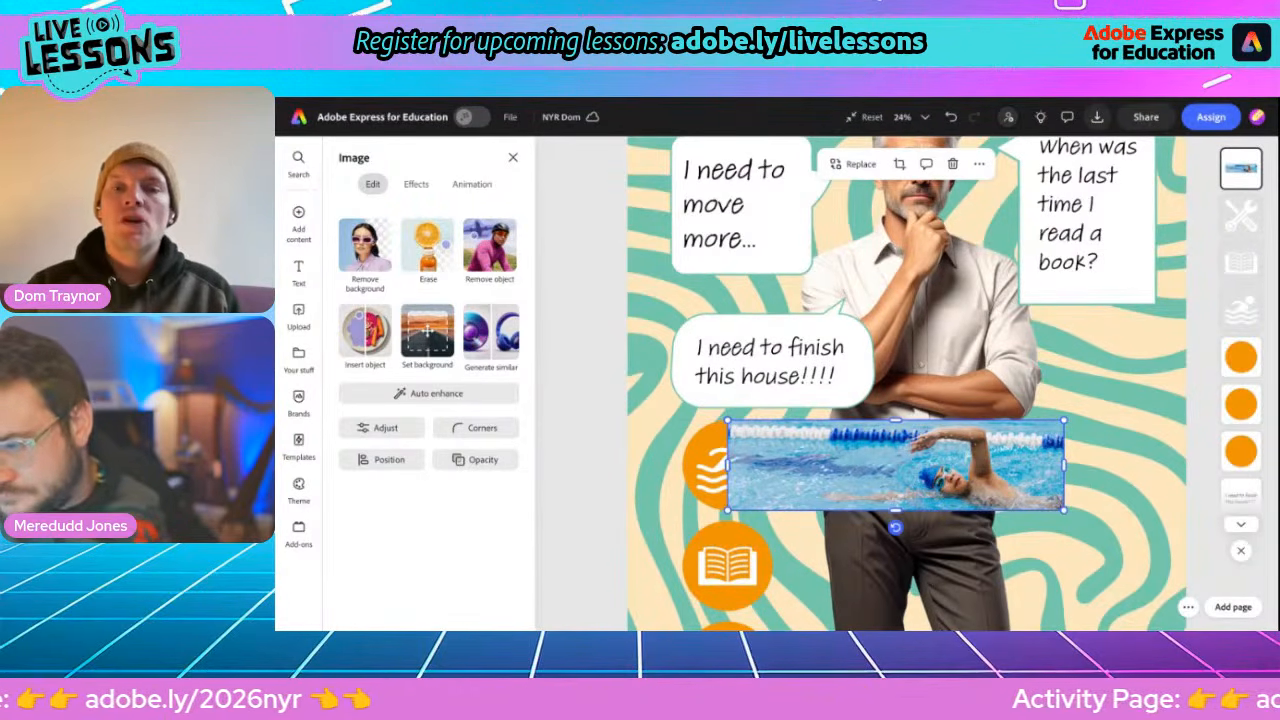
Try rounding the swimming photo's corners, sliding it over the swimmer icon's circle and stacking it behind the orange circles
left_click(482, 428)
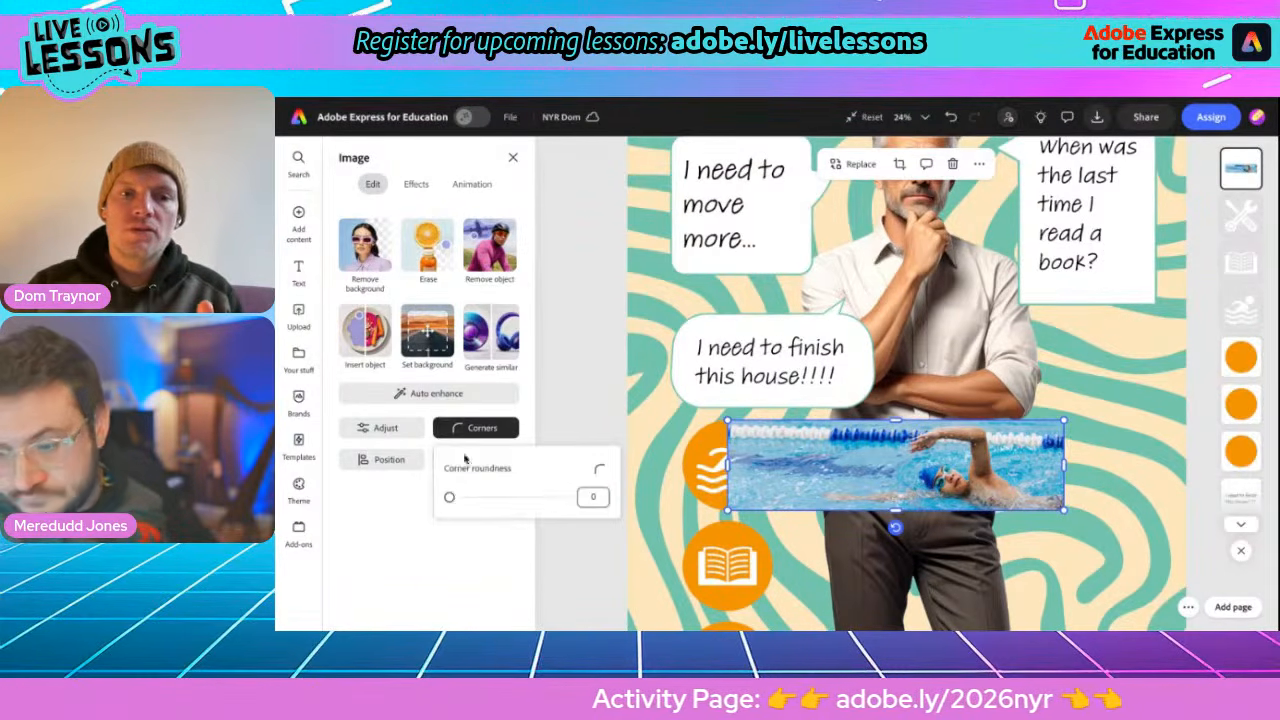
left_click_drag(451, 499, 529, 498)
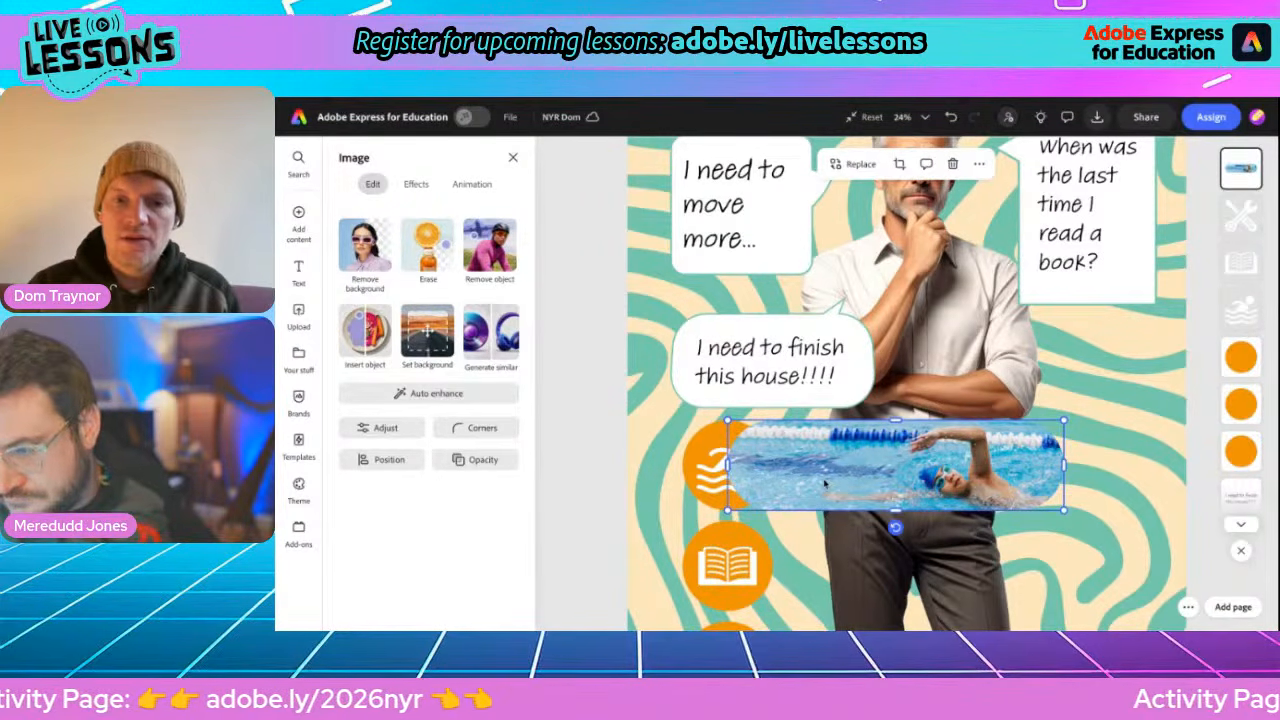
left_click_drag(824, 484, 779, 480)
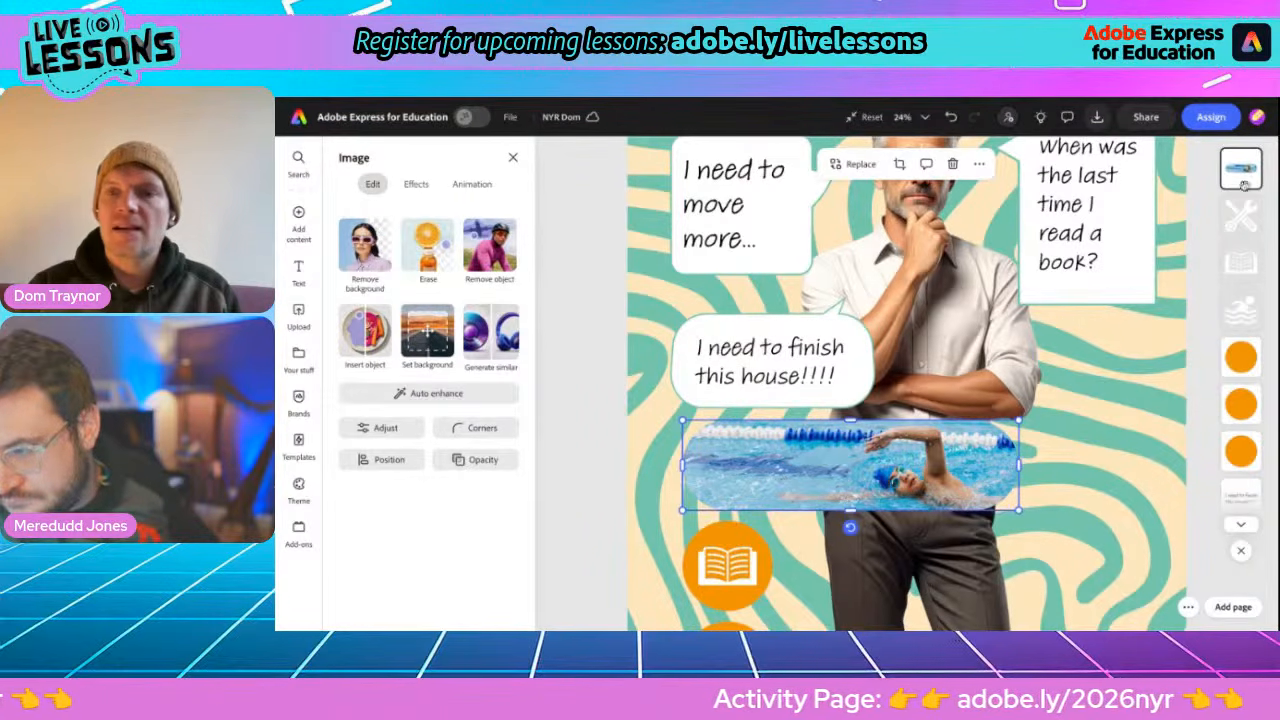
left_click_drag(1247, 172, 1244, 451)
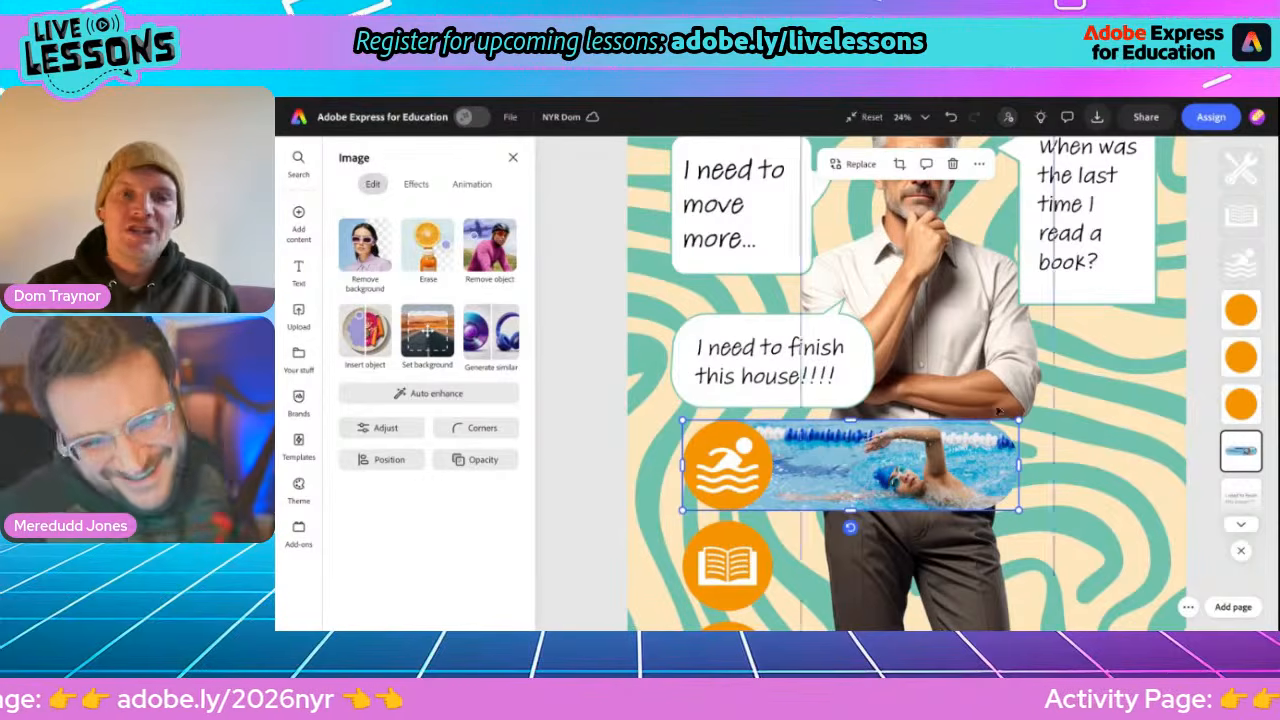
left_click(951, 117)
left_click(951, 117)
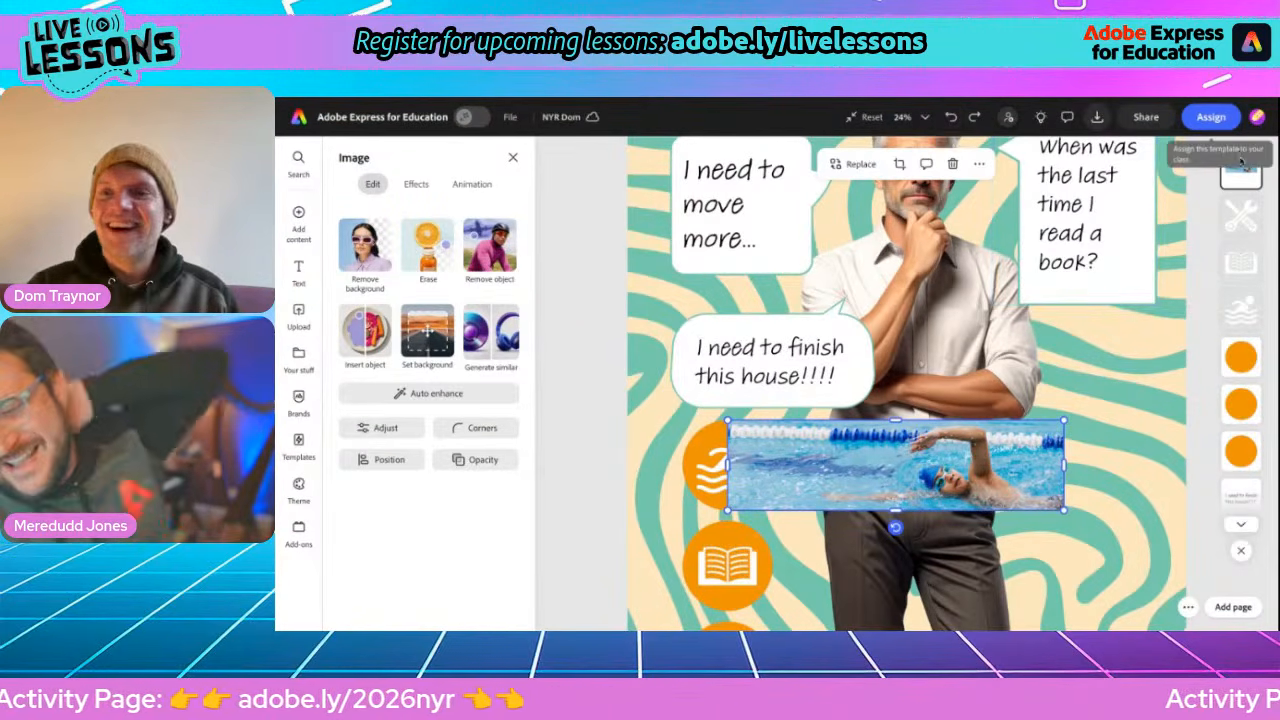
Stack the swimming photo behind the orange circles and place a duplicate of it directly below, level with the book icon's circle
left_click_drag(1240, 168, 1236, 180)
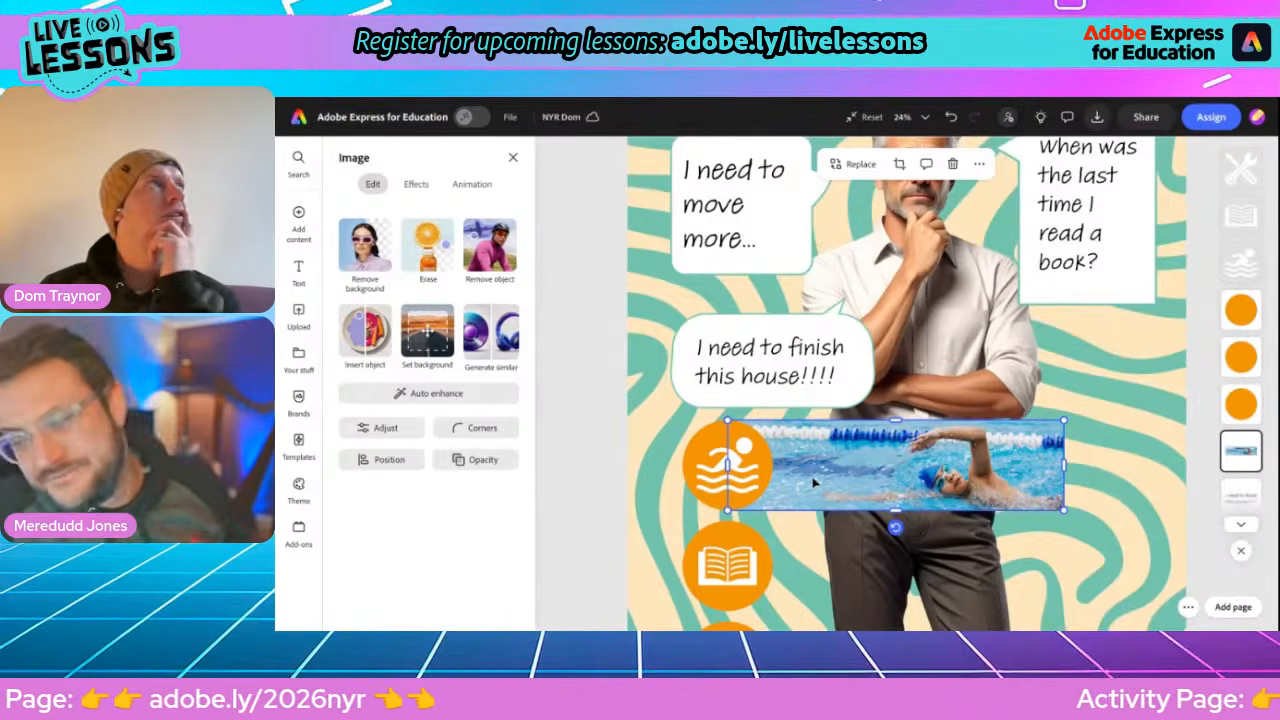
left_click(981, 166)
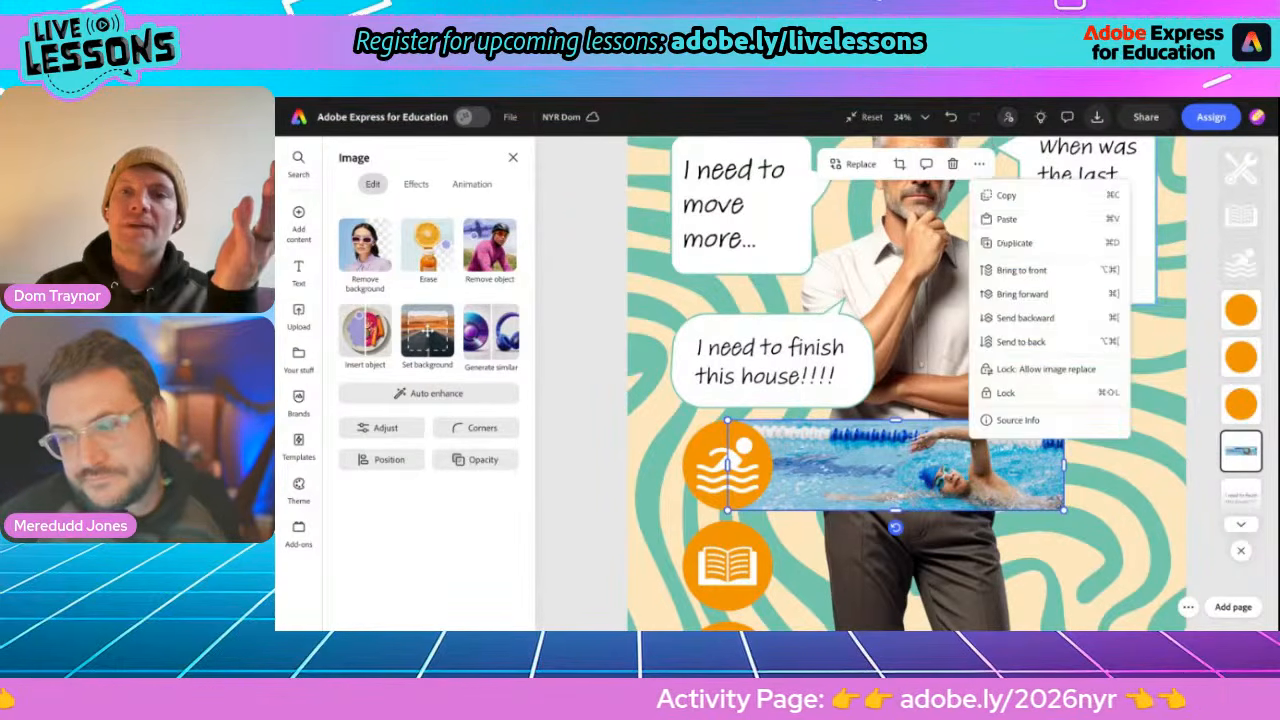
left_click(1003, 243)
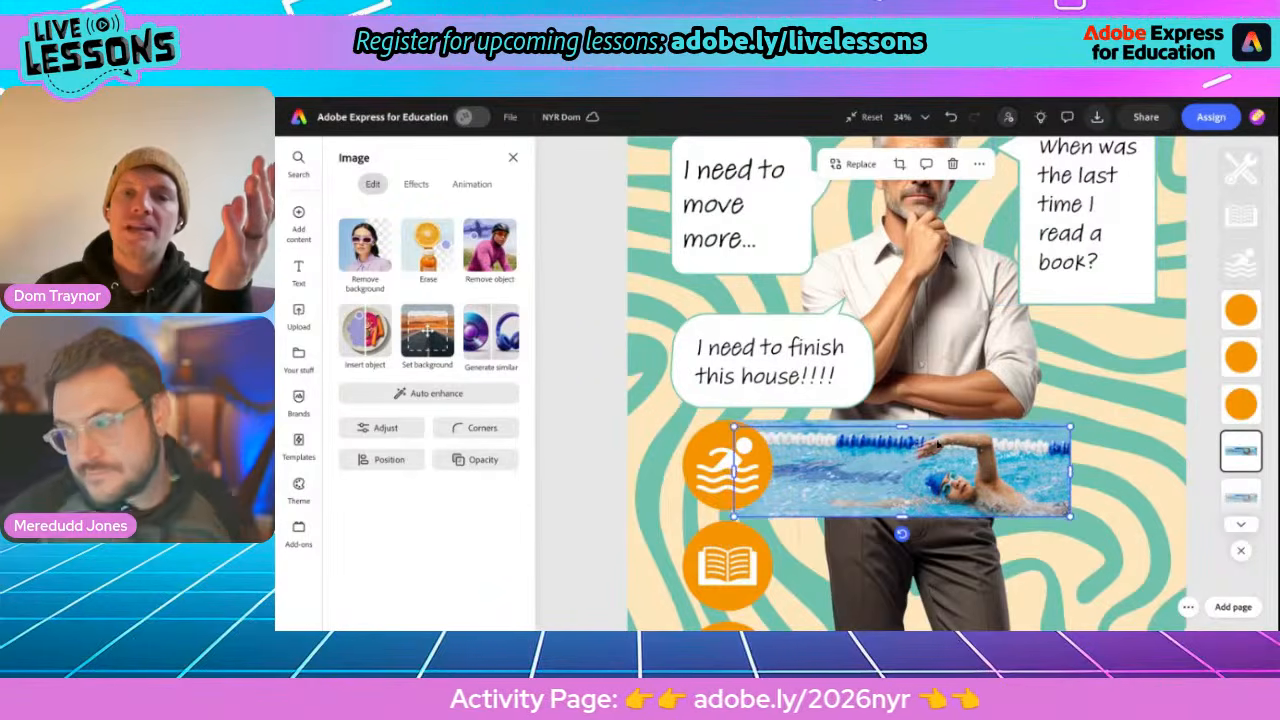
left_click_drag(932, 433, 928, 536)
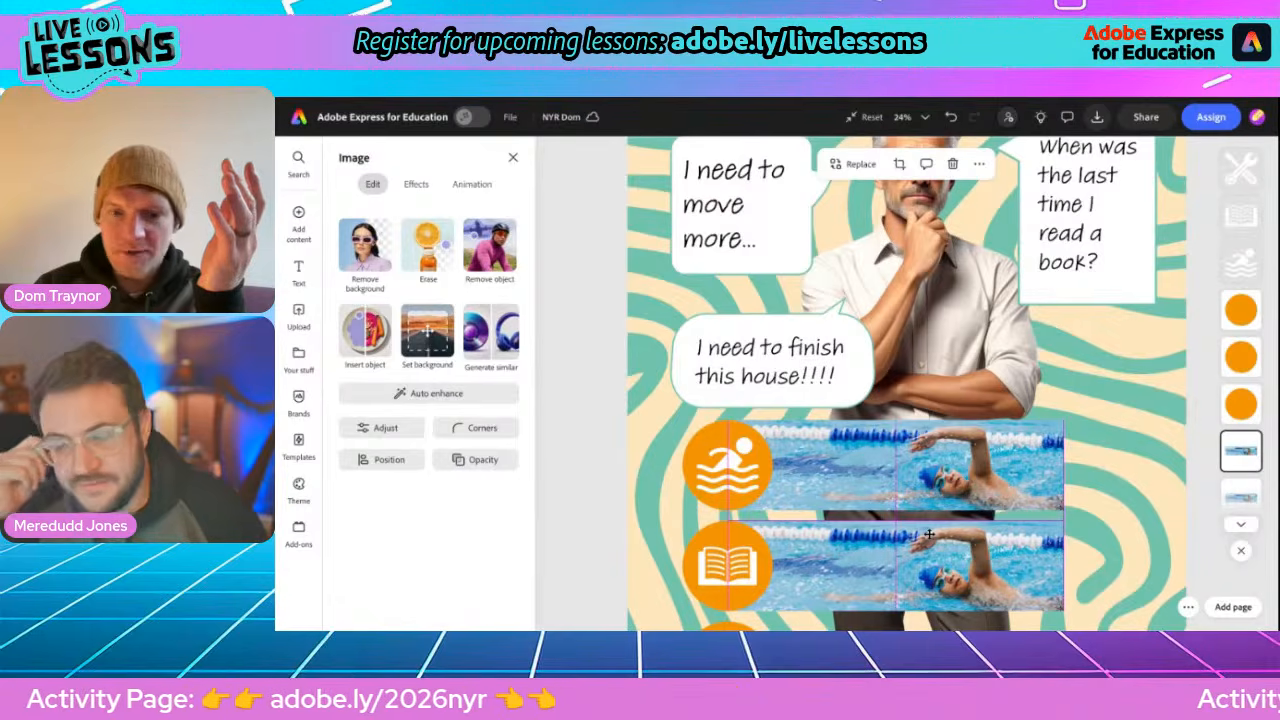
left_click_drag(928, 536, 928, 536)
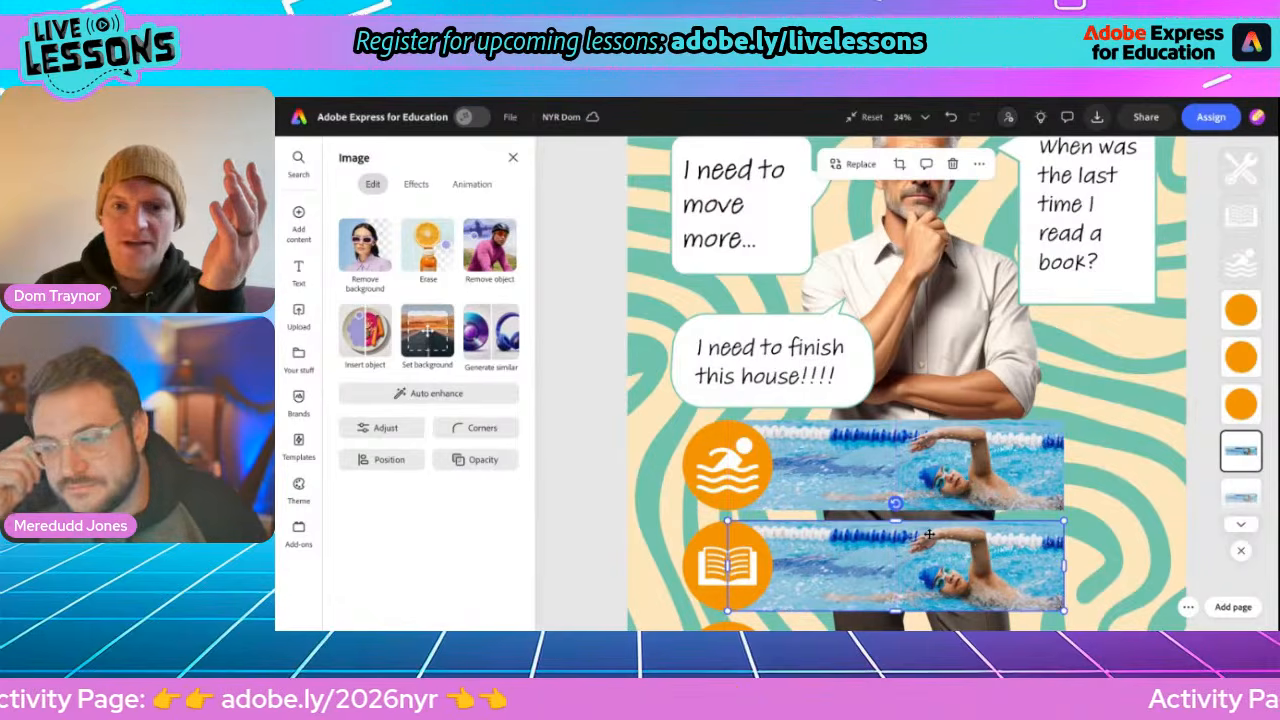
Replace the duplicated swimming photo with a stock photo found for "reading", showing an open book held against dark blue clothing
left_click(857, 165)
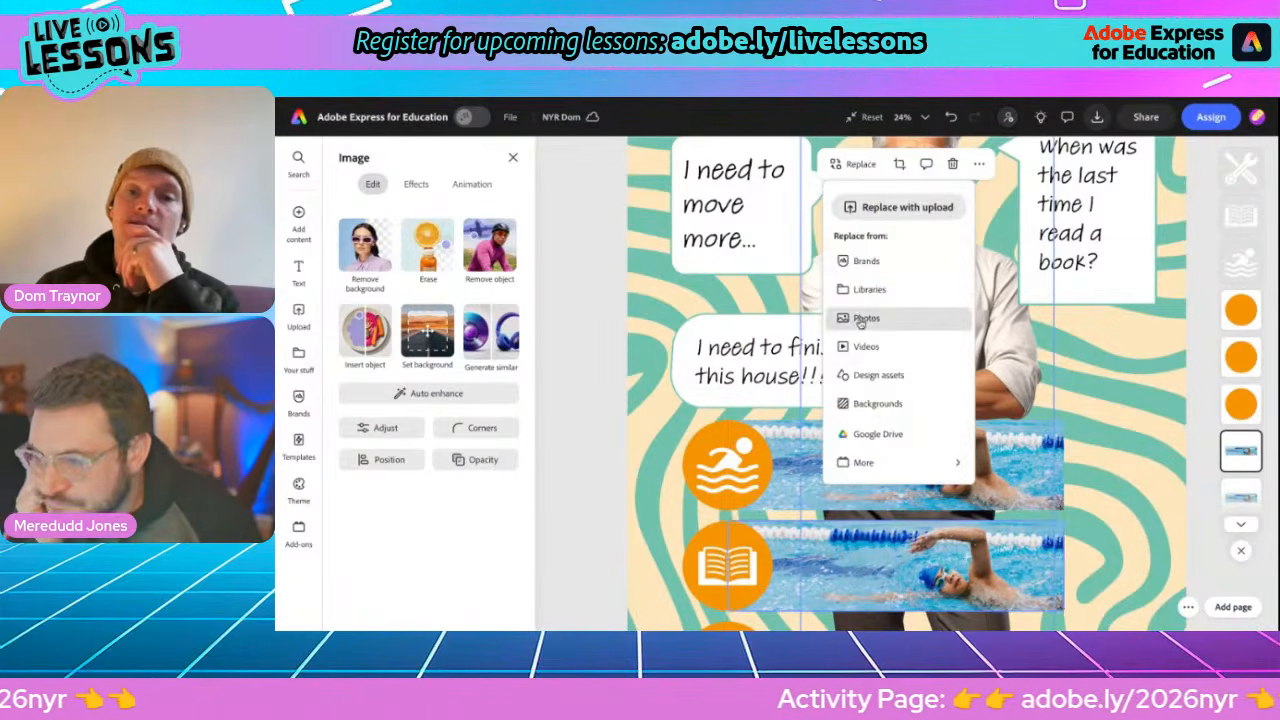
left_click(862, 318)
double_click(383, 249)
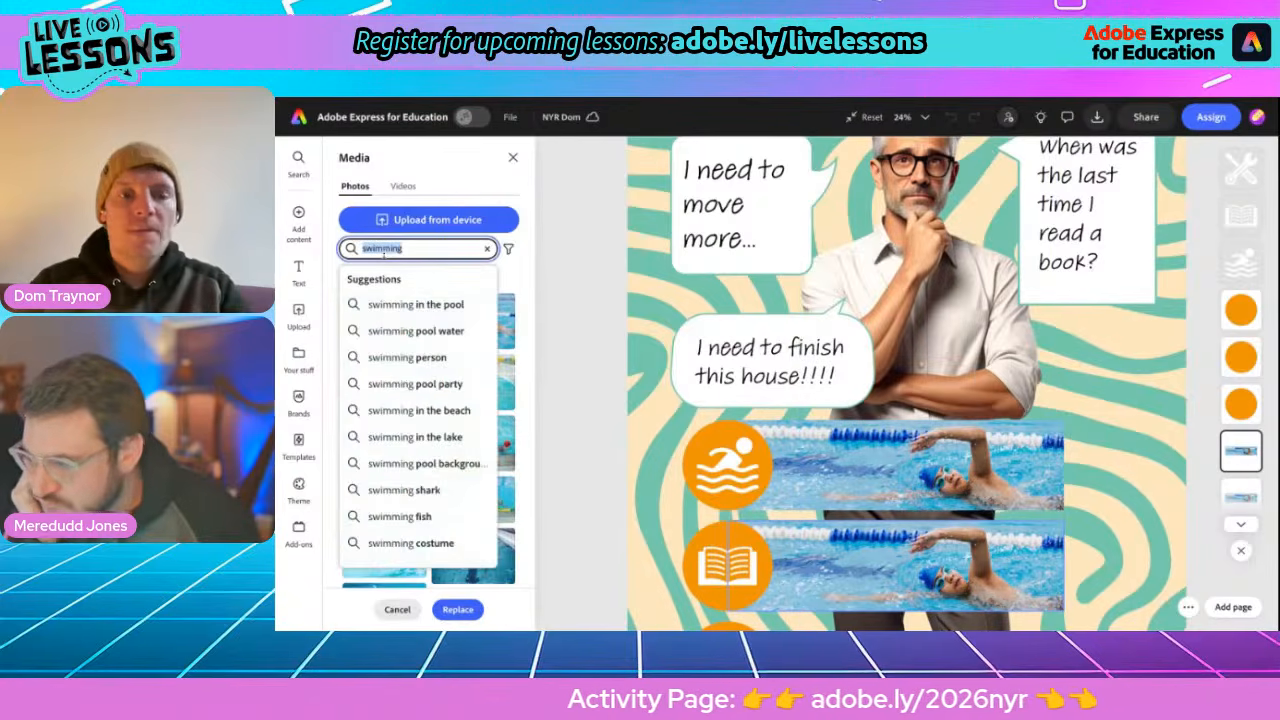
type("reading")
key("Return")
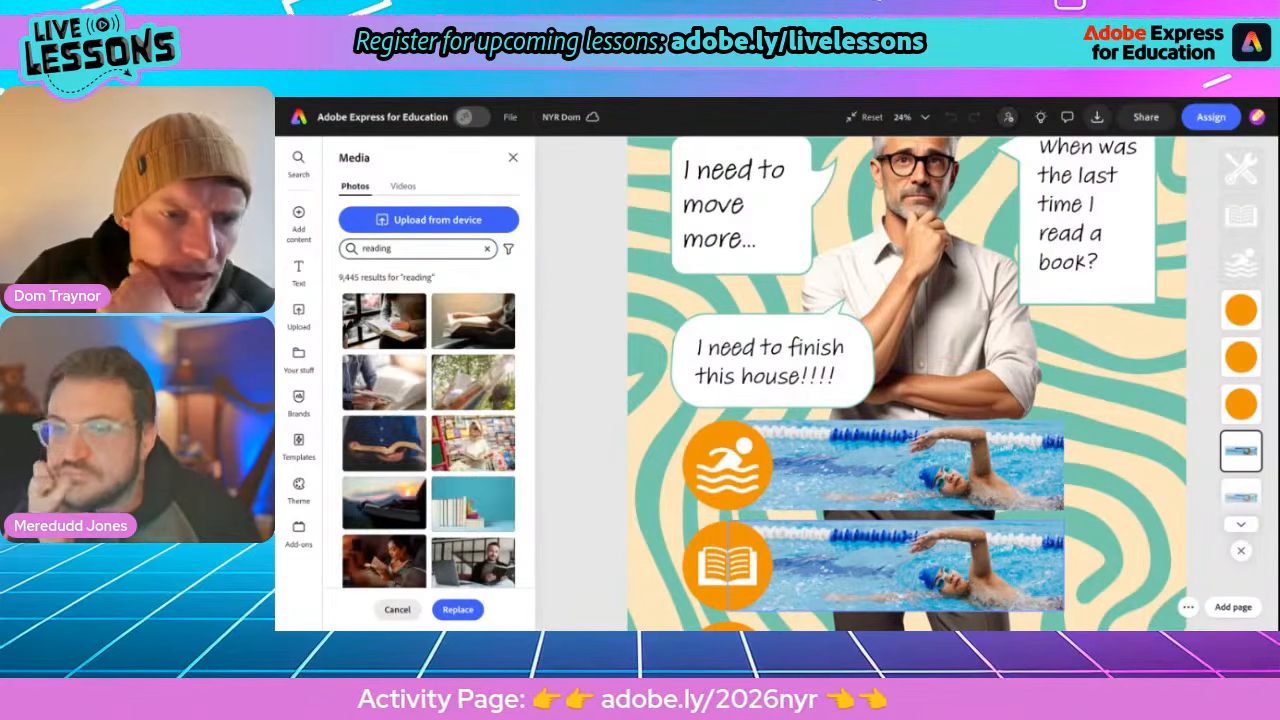
scroll(437, 448, "down", 3)
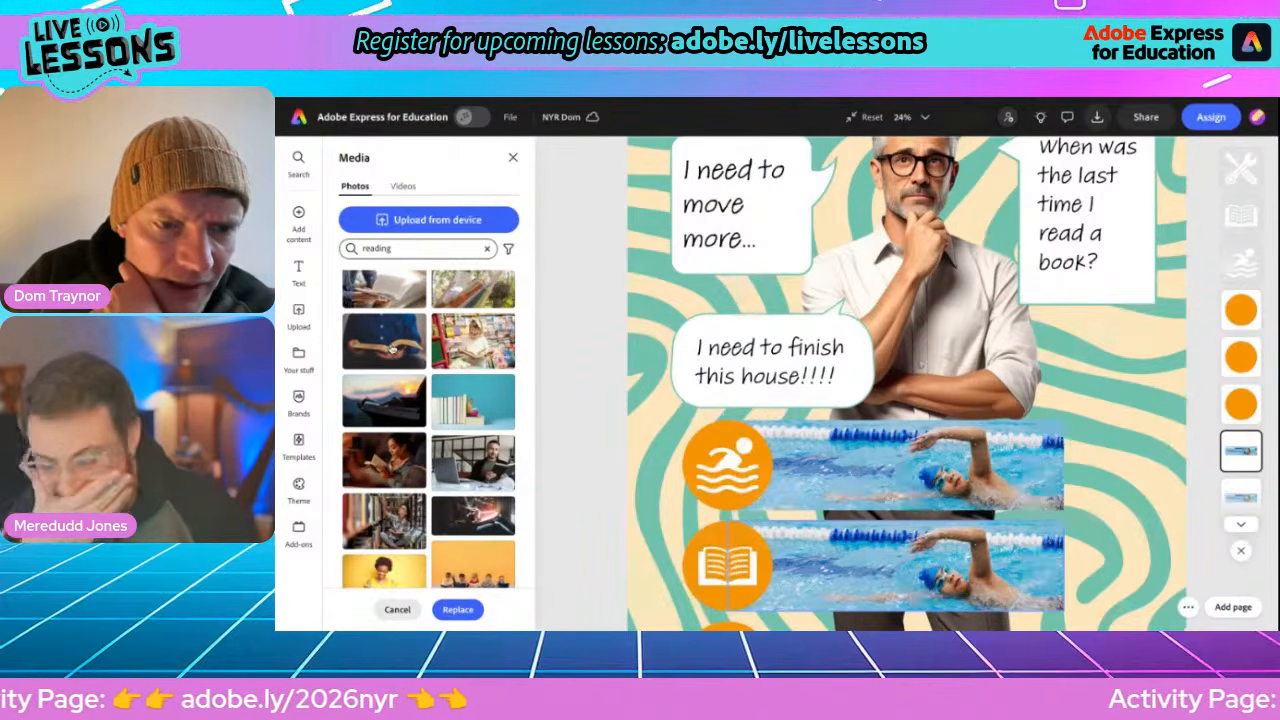
left_click(392, 348)
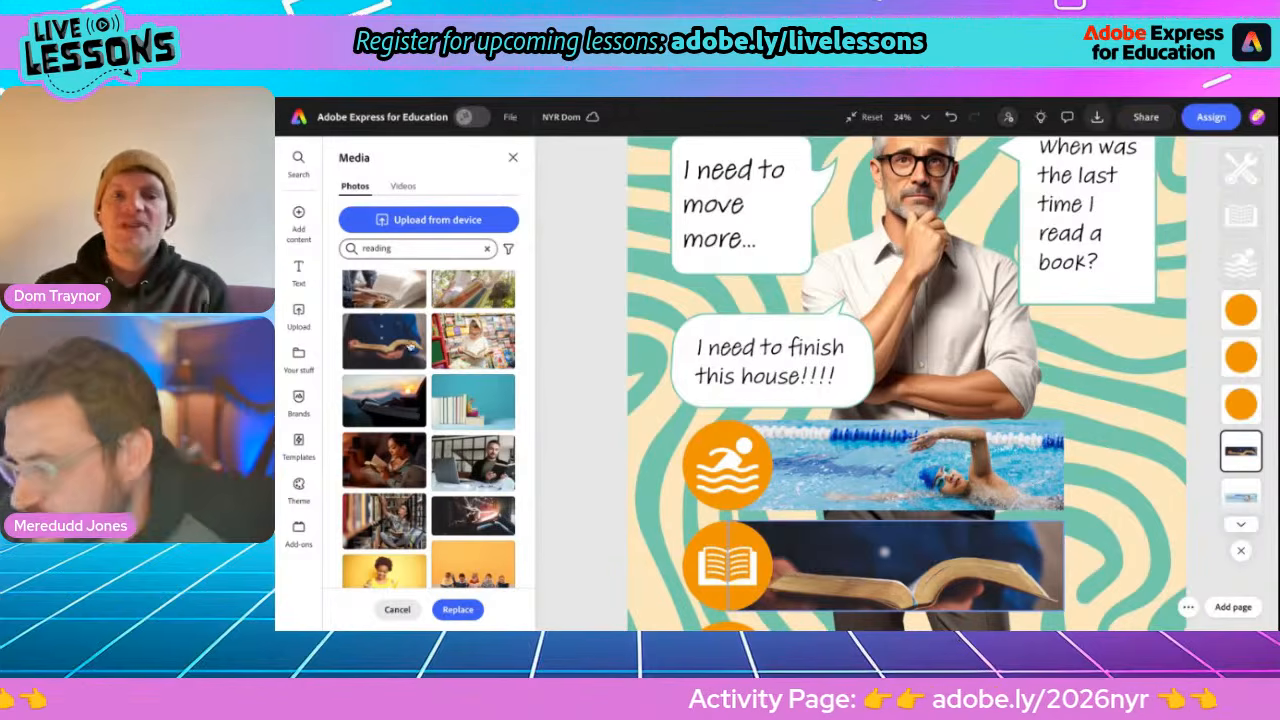
Duplicate the open book photo and align the copy below it, level with the tools icon's circle
scroll(882, 458, "down", 3)
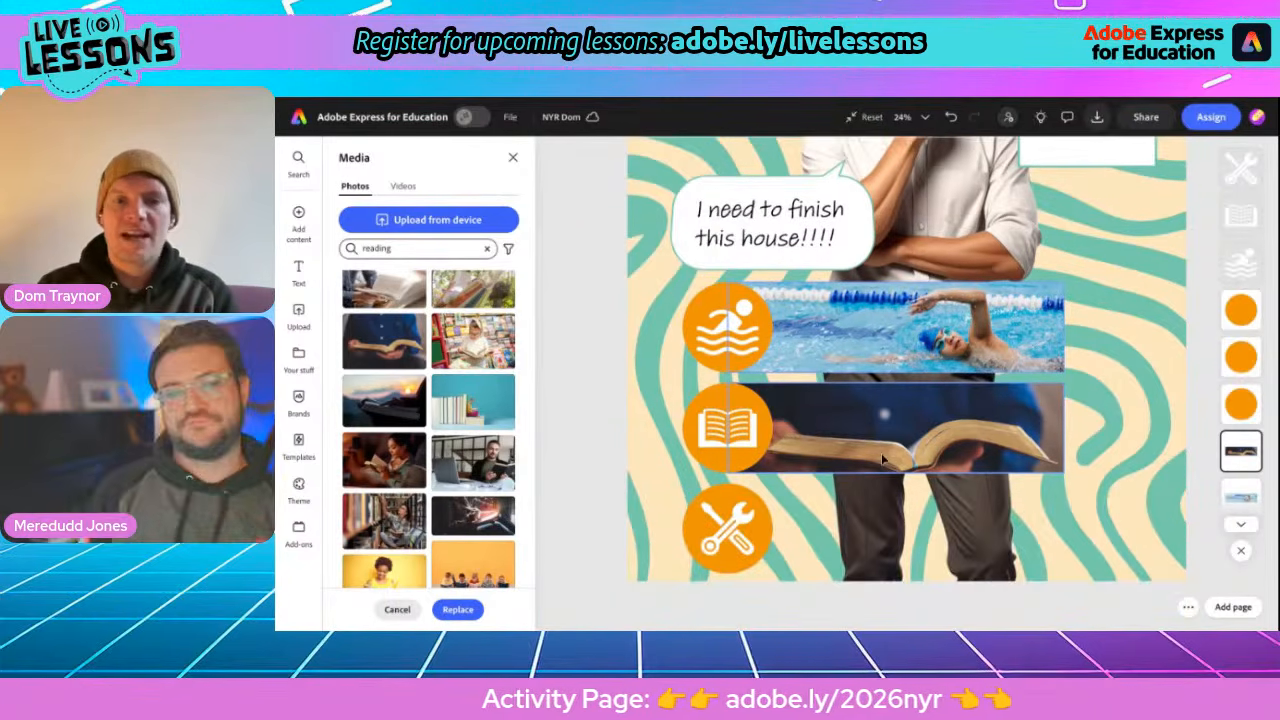
scroll(884, 414, "up", 1)
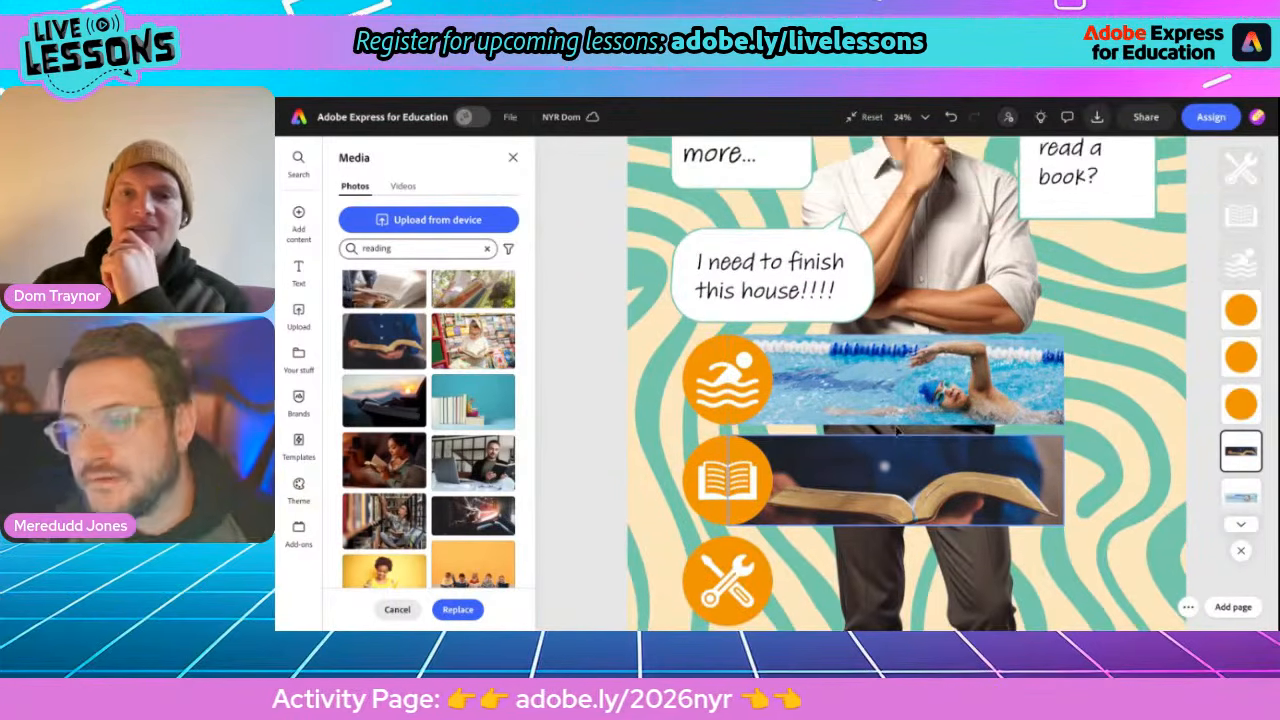
left_click(897, 470)
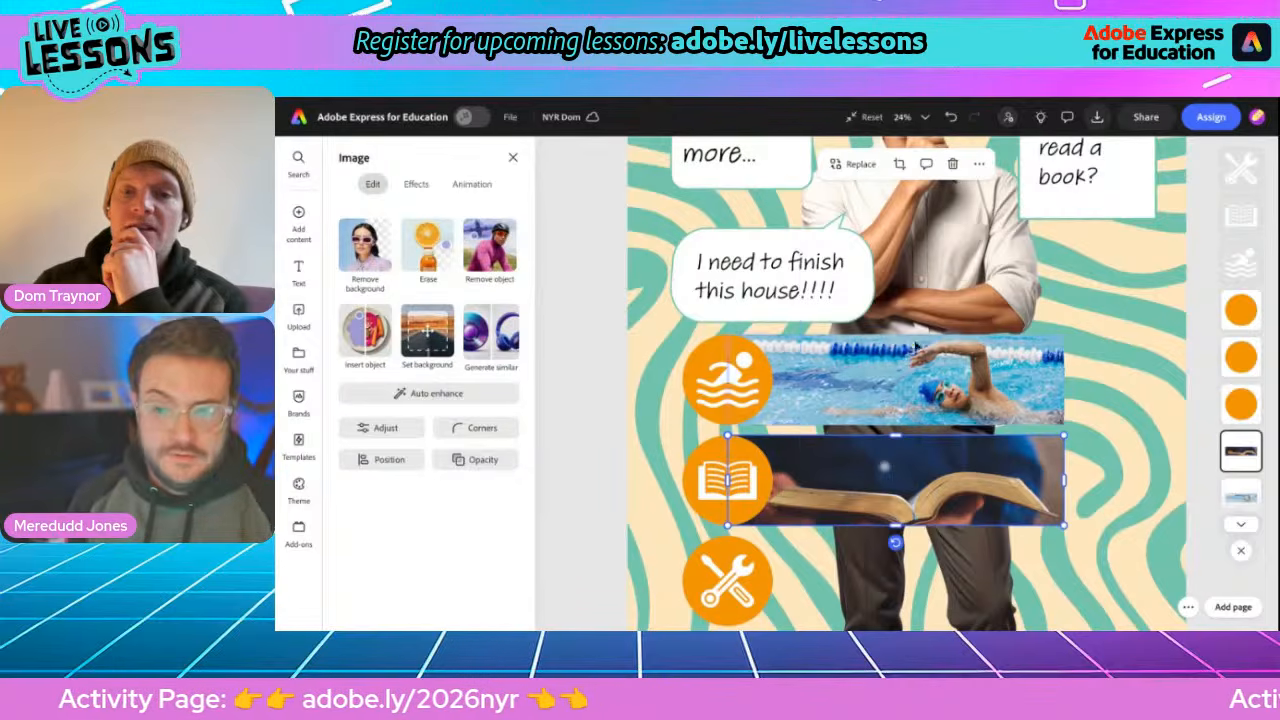
left_click(979, 163)
left_click(987, 246)
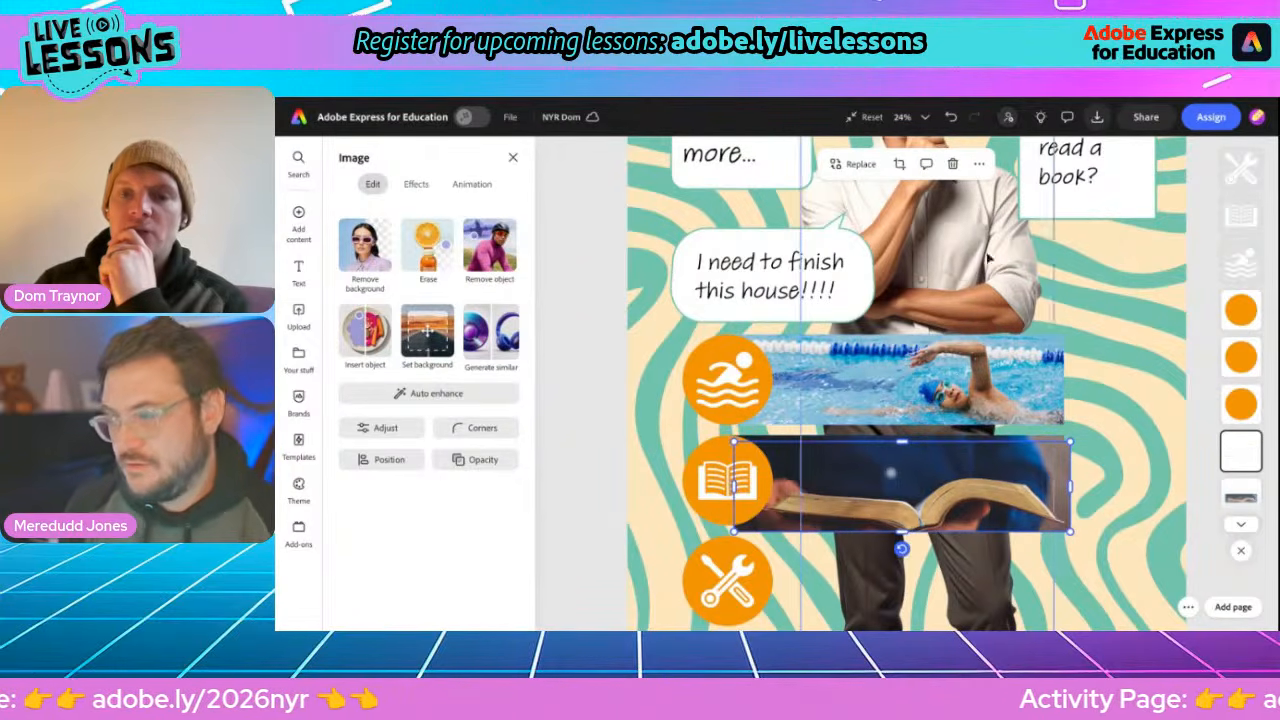
left_click_drag(903, 476, 892, 564)
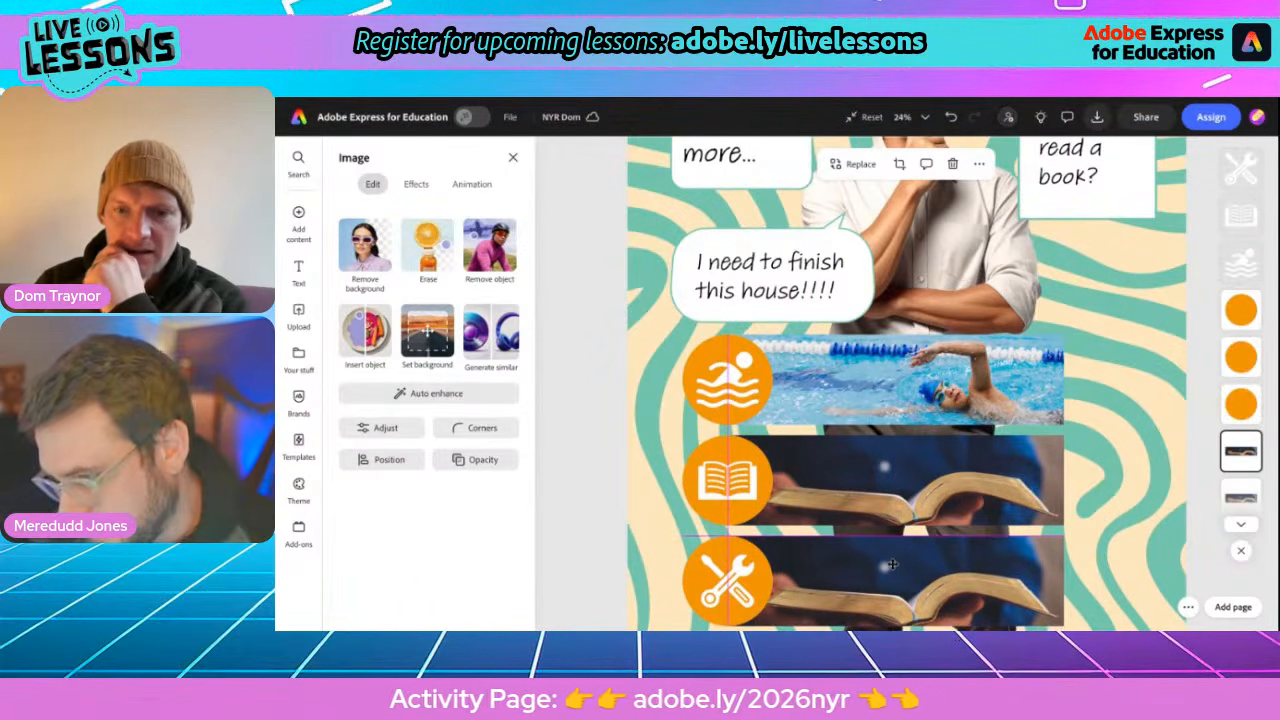
Replace the lowest book photo with a stock photo found for "diy", showing a wrench and other tools on a wooden surface
scroll(963, 468, "down", 2)
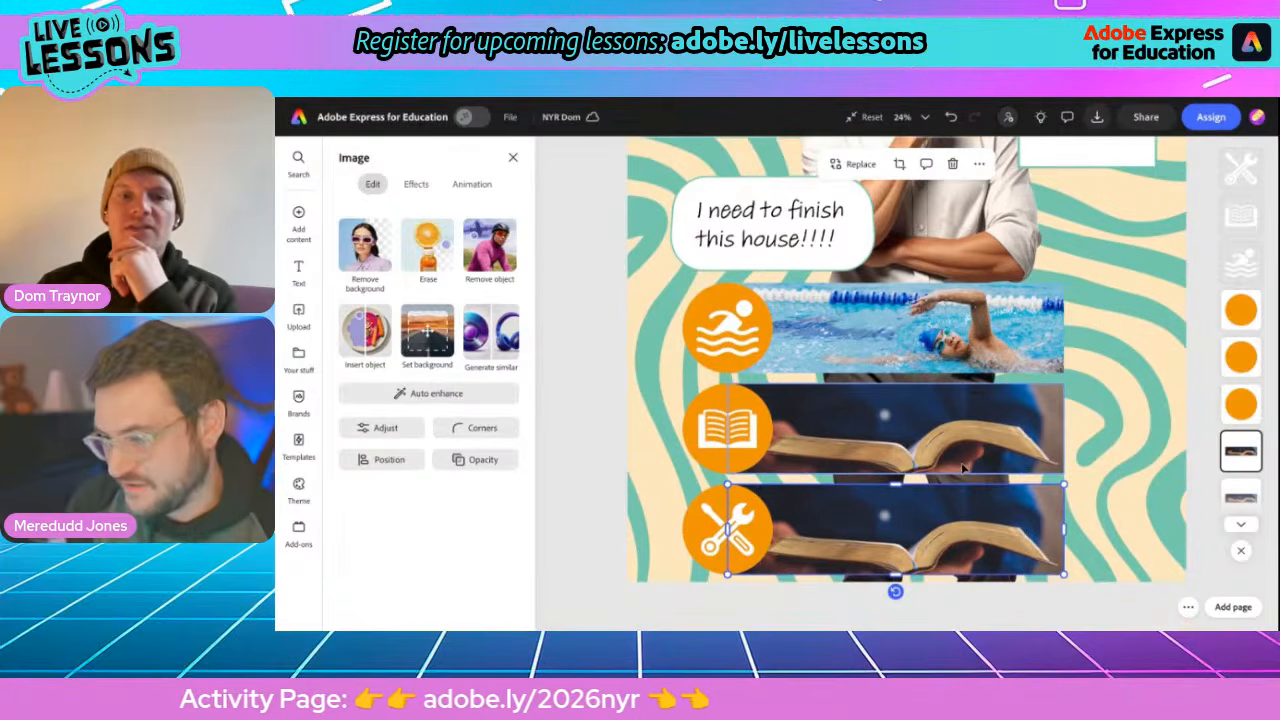
left_click(860, 165)
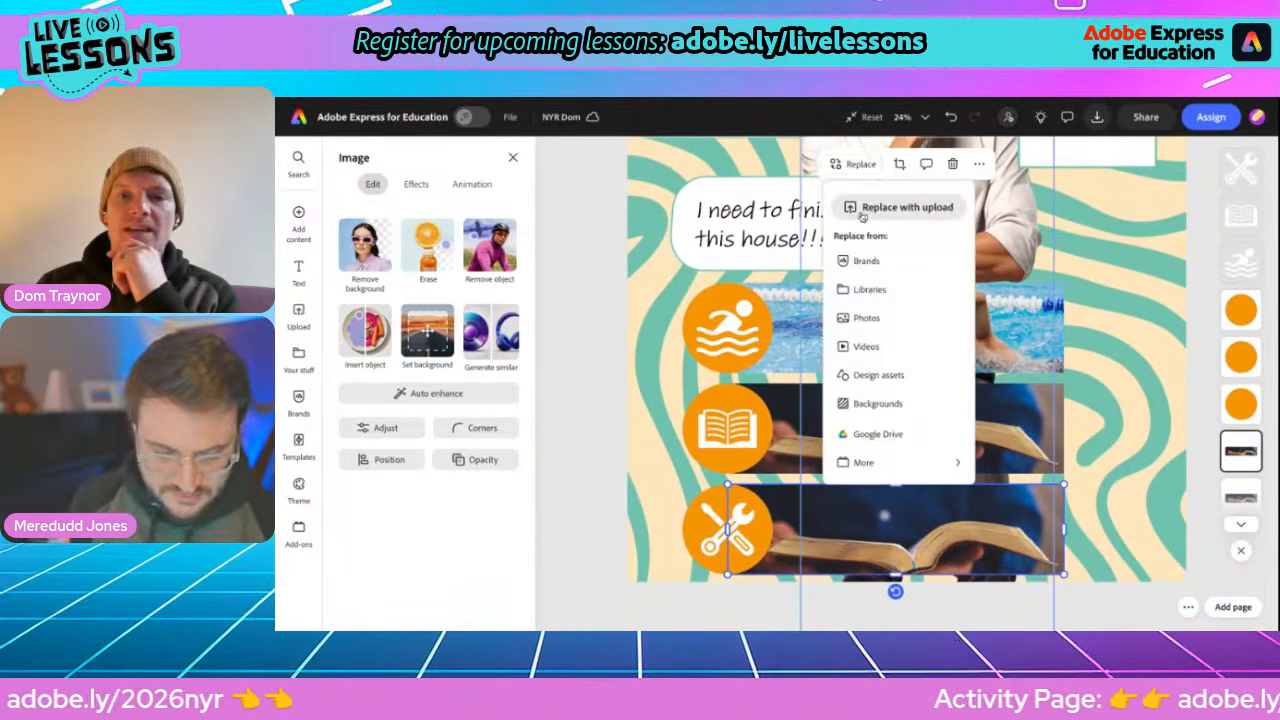
left_click(866, 318)
left_click(376, 248)
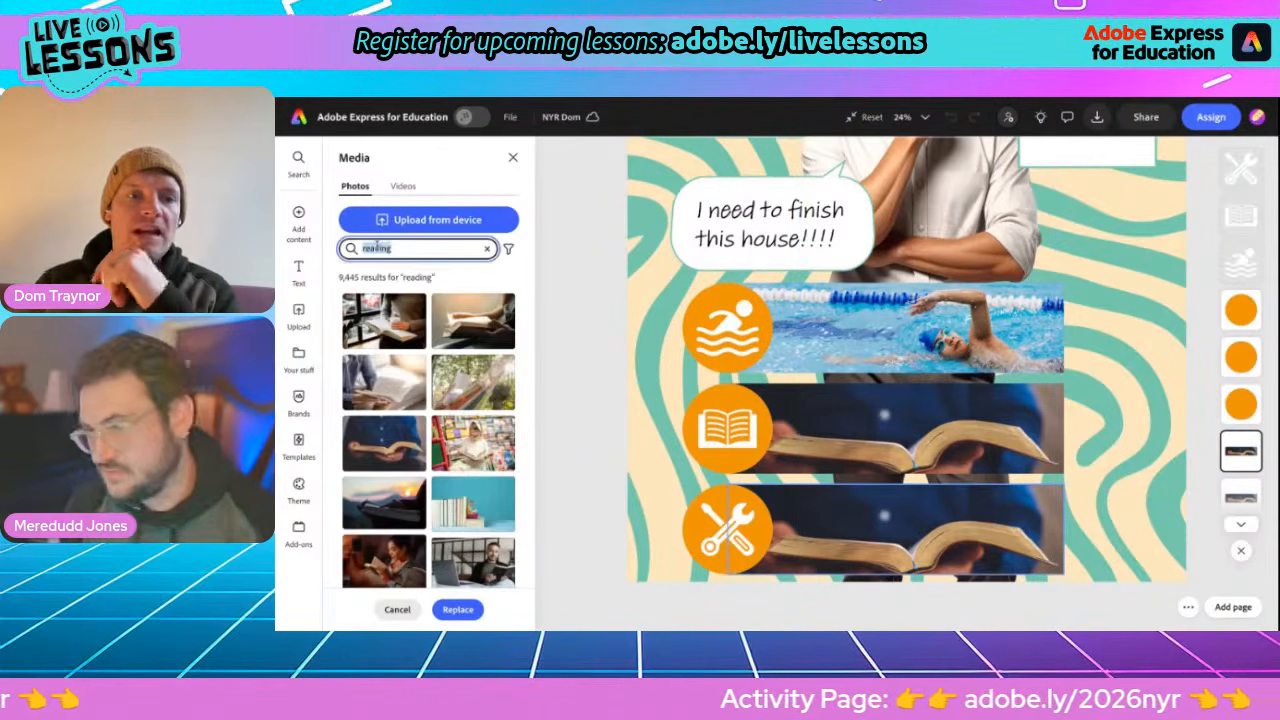
type("a")
key("Return")
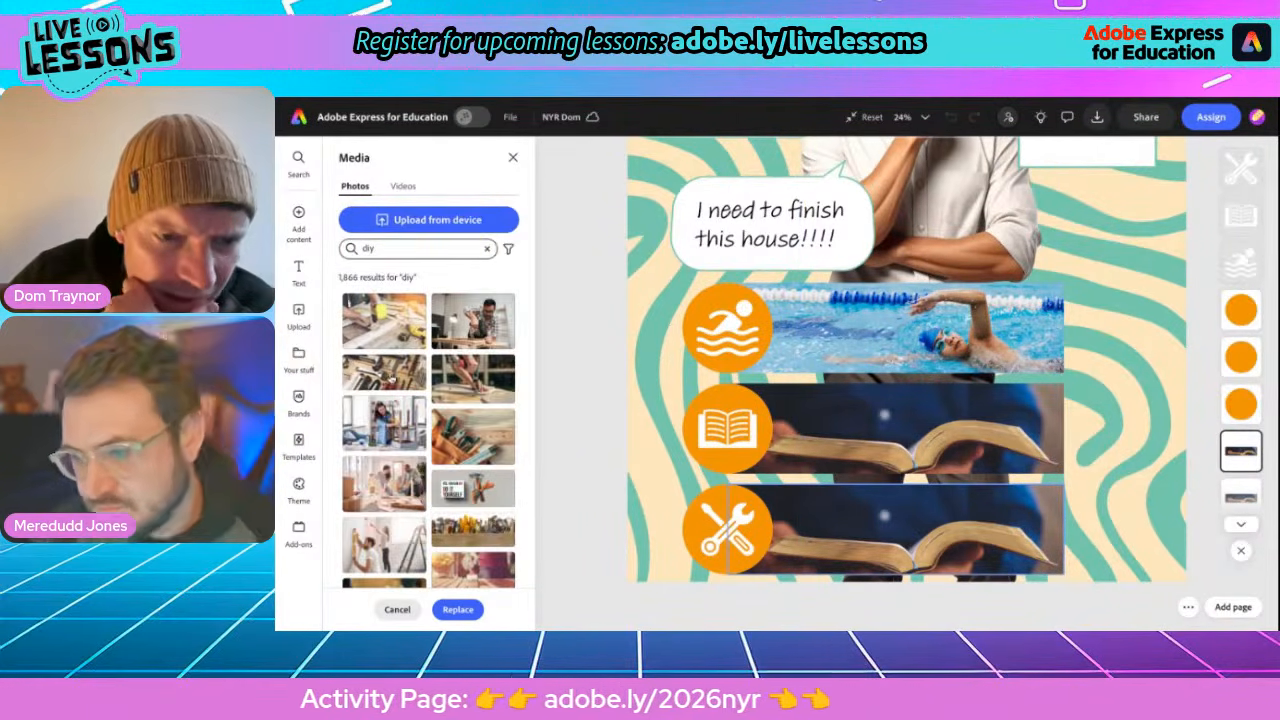
left_click(383, 375)
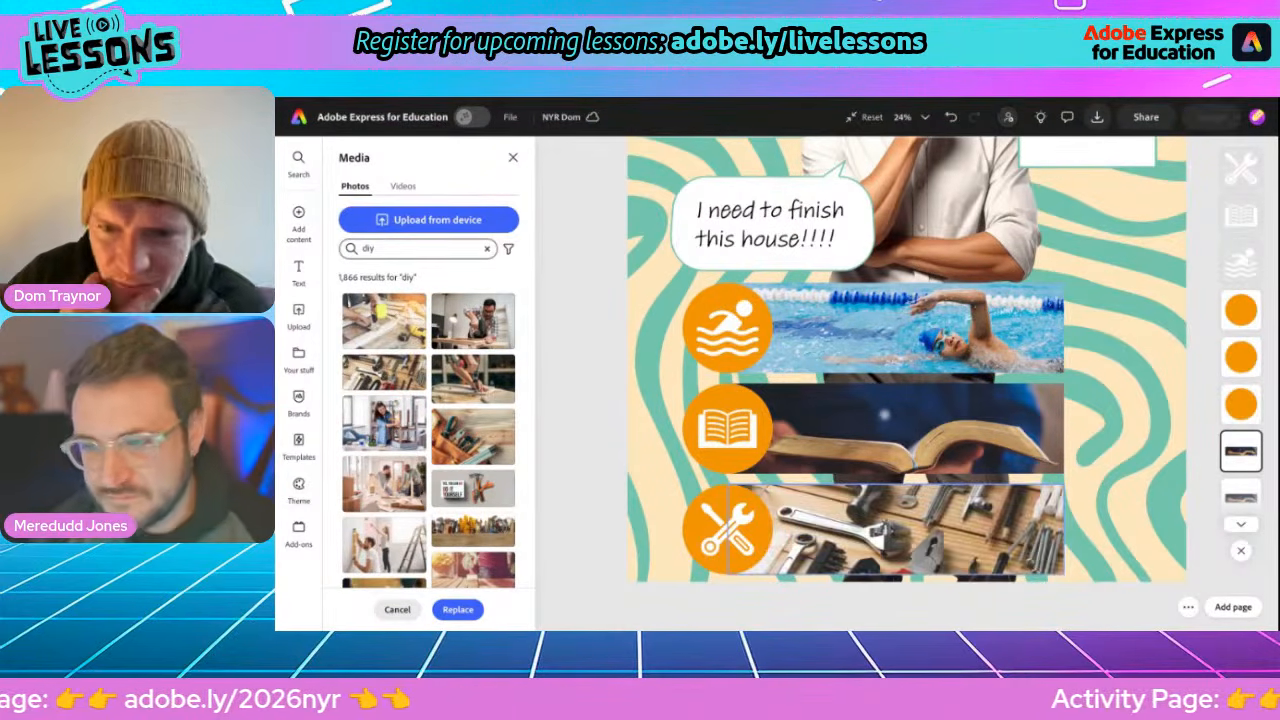
left_click(580, 418)
scroll(619, 424, "down", 5)
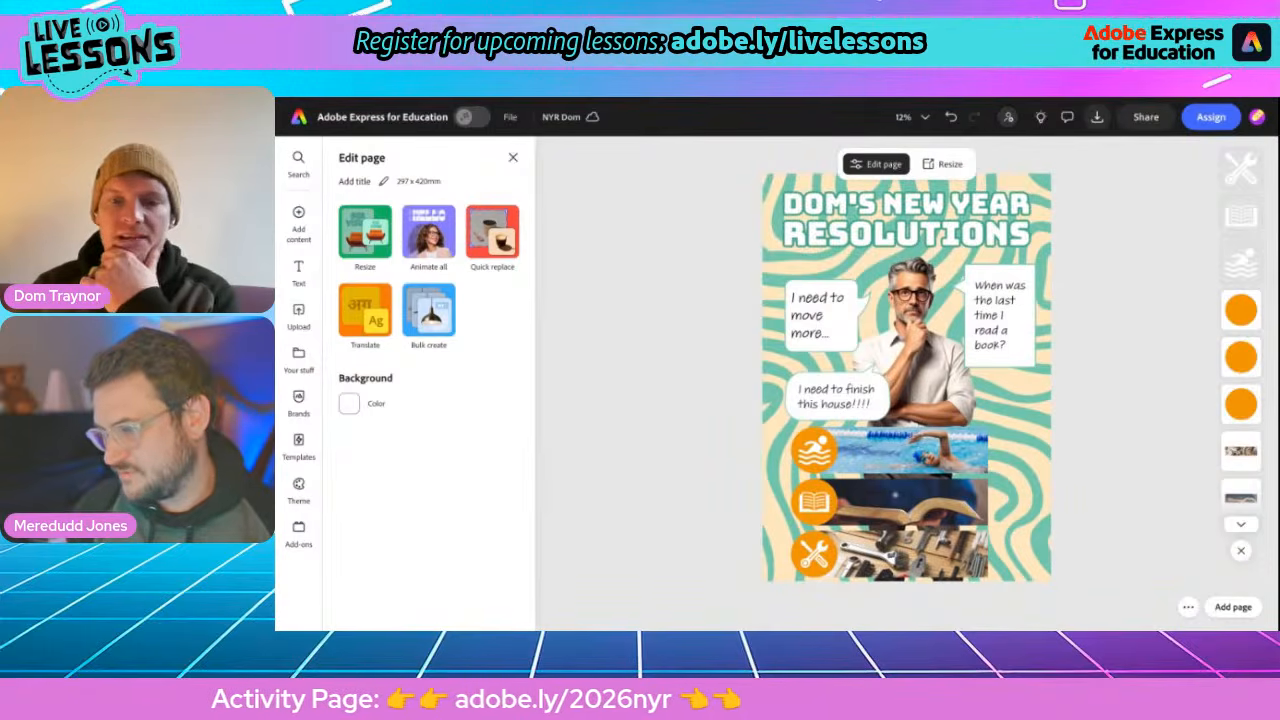
left_click(980, 314)
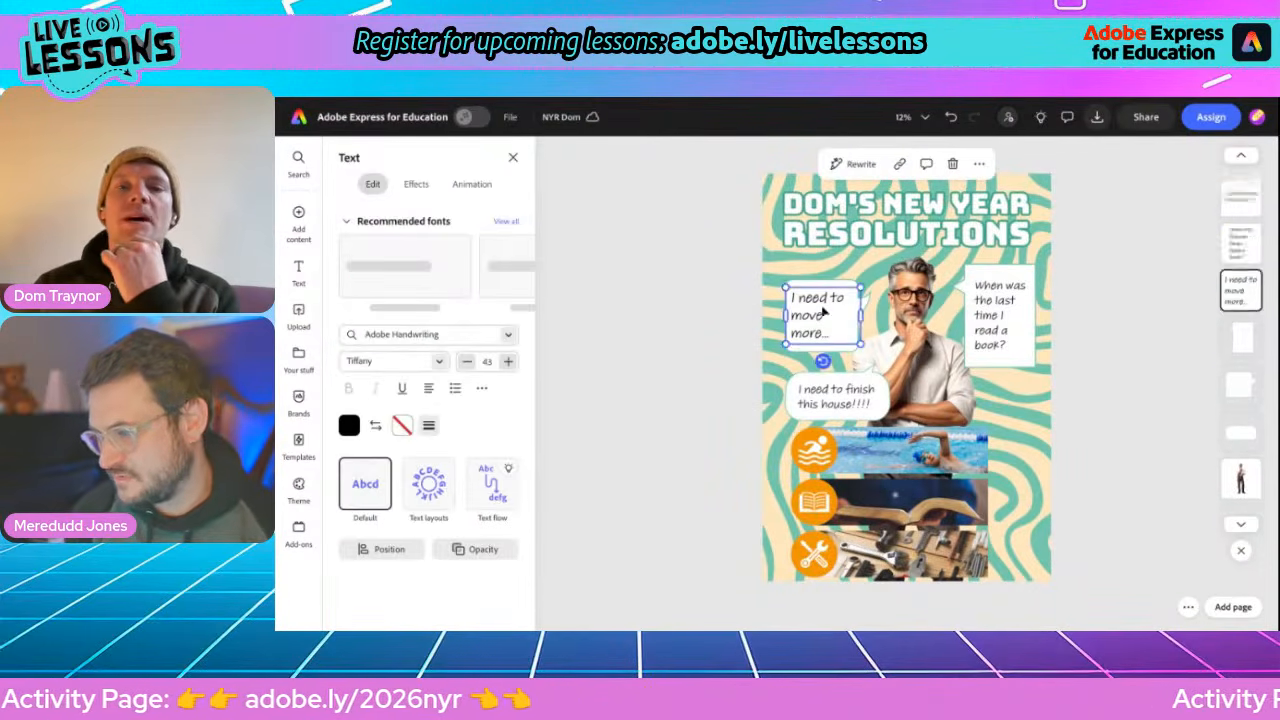
left_click(846, 402)
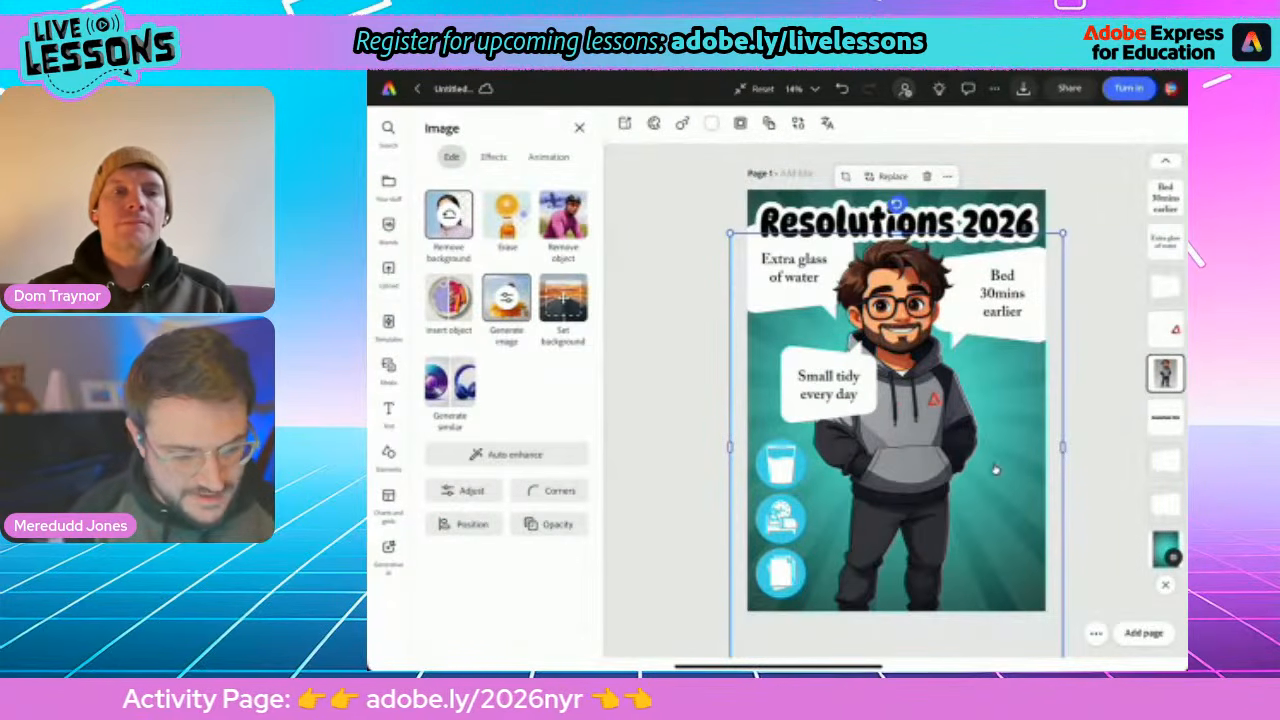
On the "Resolutions 2026" poster, search the stock photos for "Water" and add the blue photo with a wave and bubbles
left_click(389, 369)
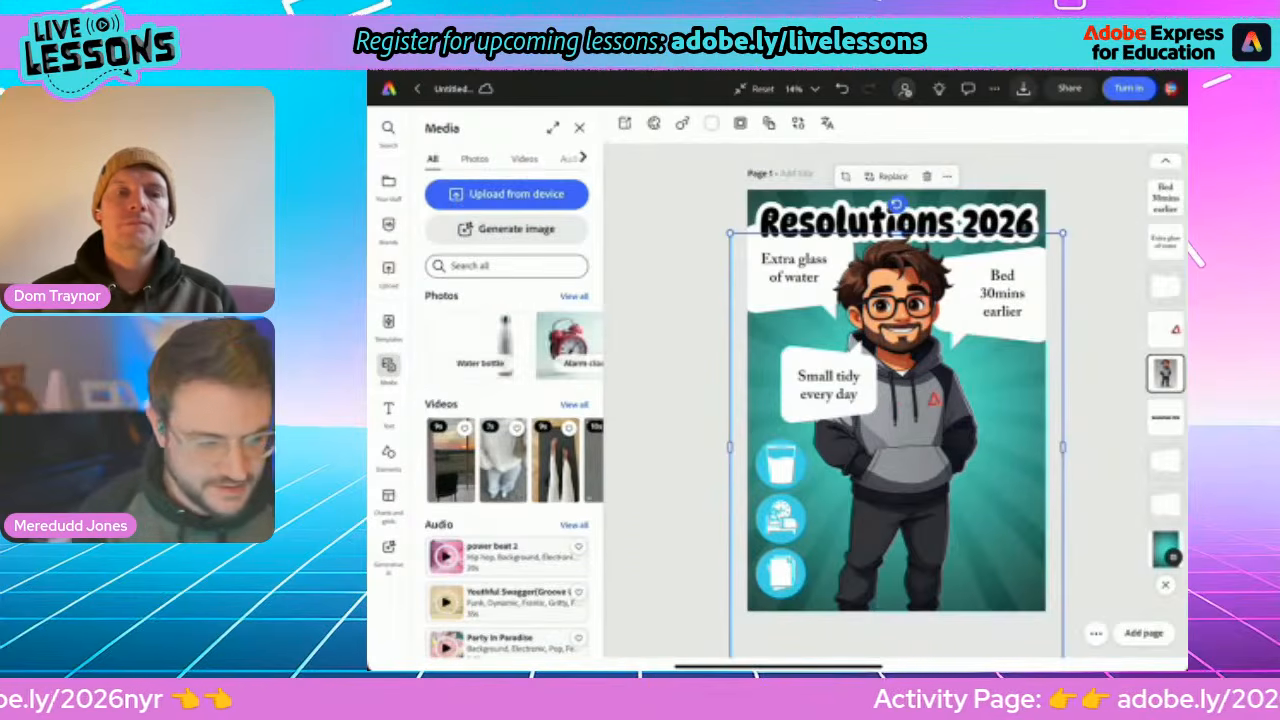
left_click(475, 159)
left_click(497, 266)
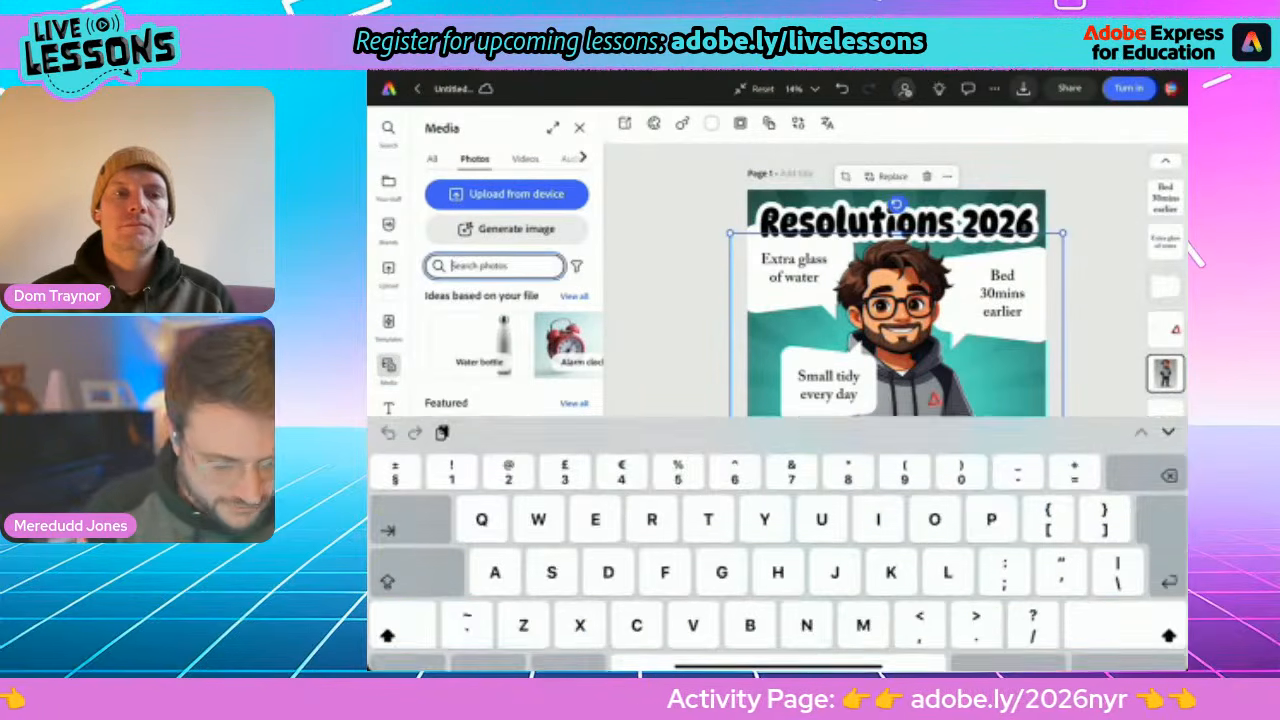
type("Water")
key("Return")
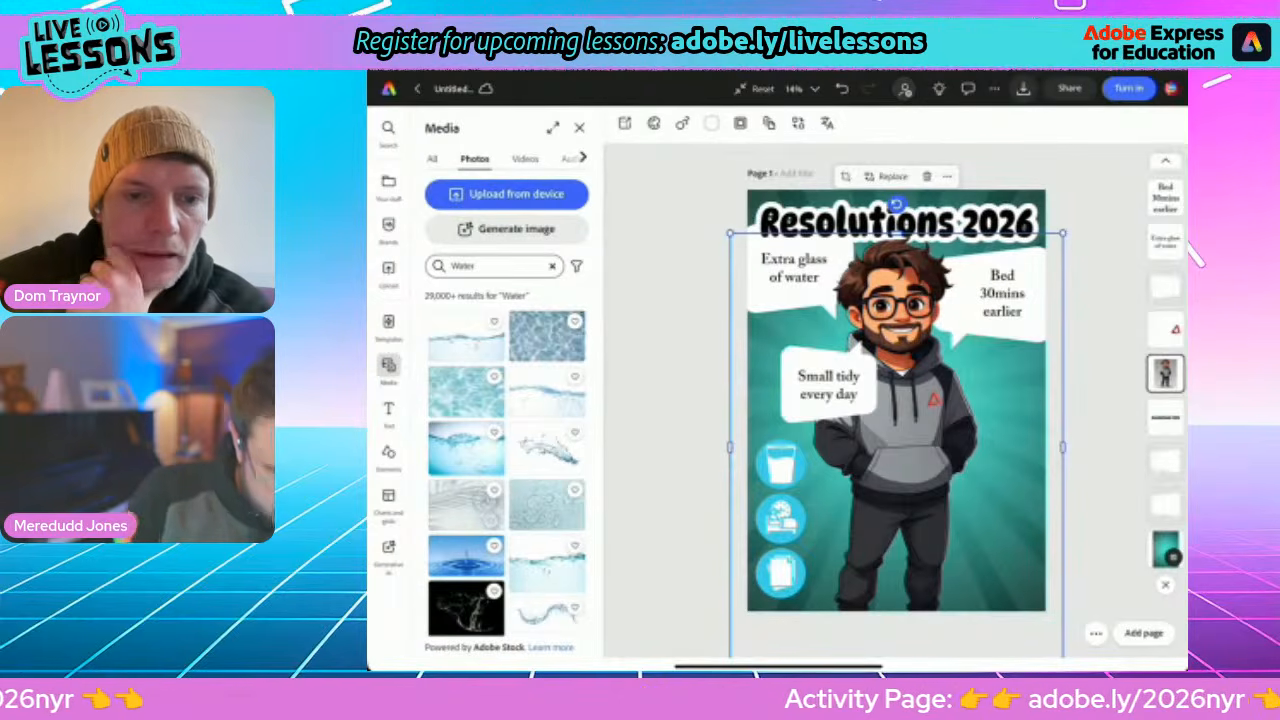
left_click(466, 448)
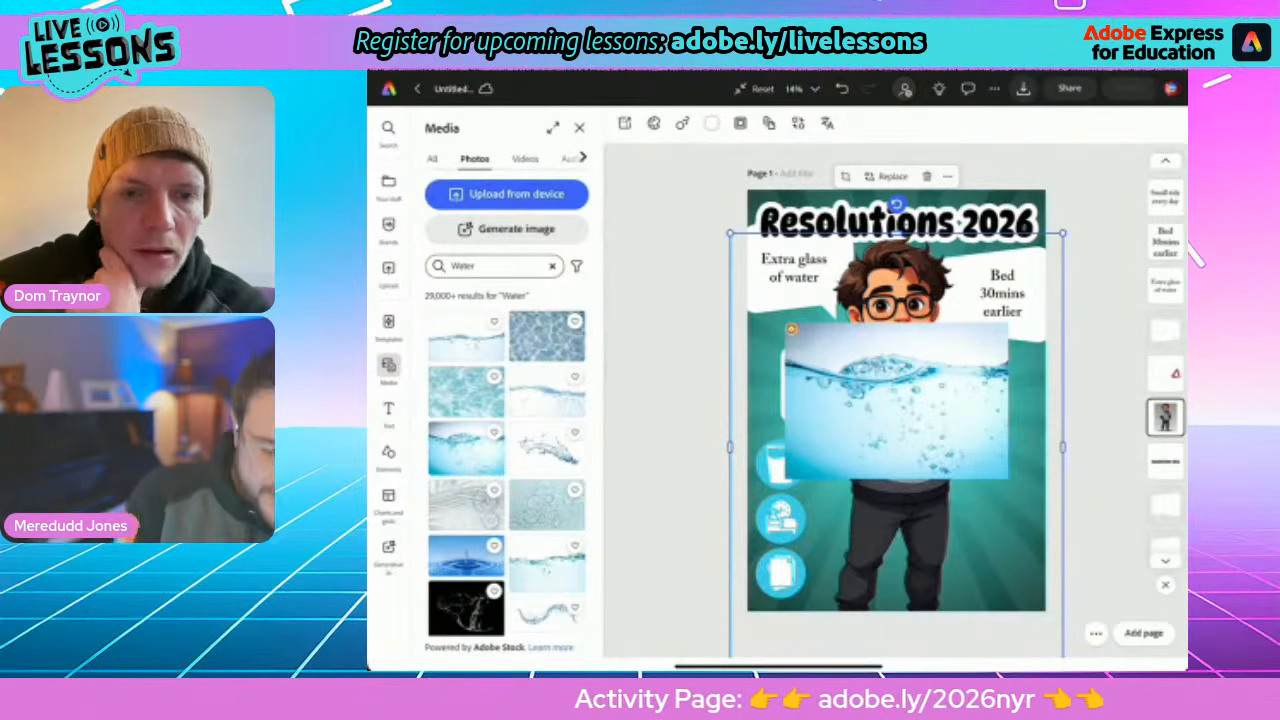
key("Escape")
Crop the water photo from above and below to leave a narrow horizontal strip around the wave
scroll(895, 480, "up", 4)
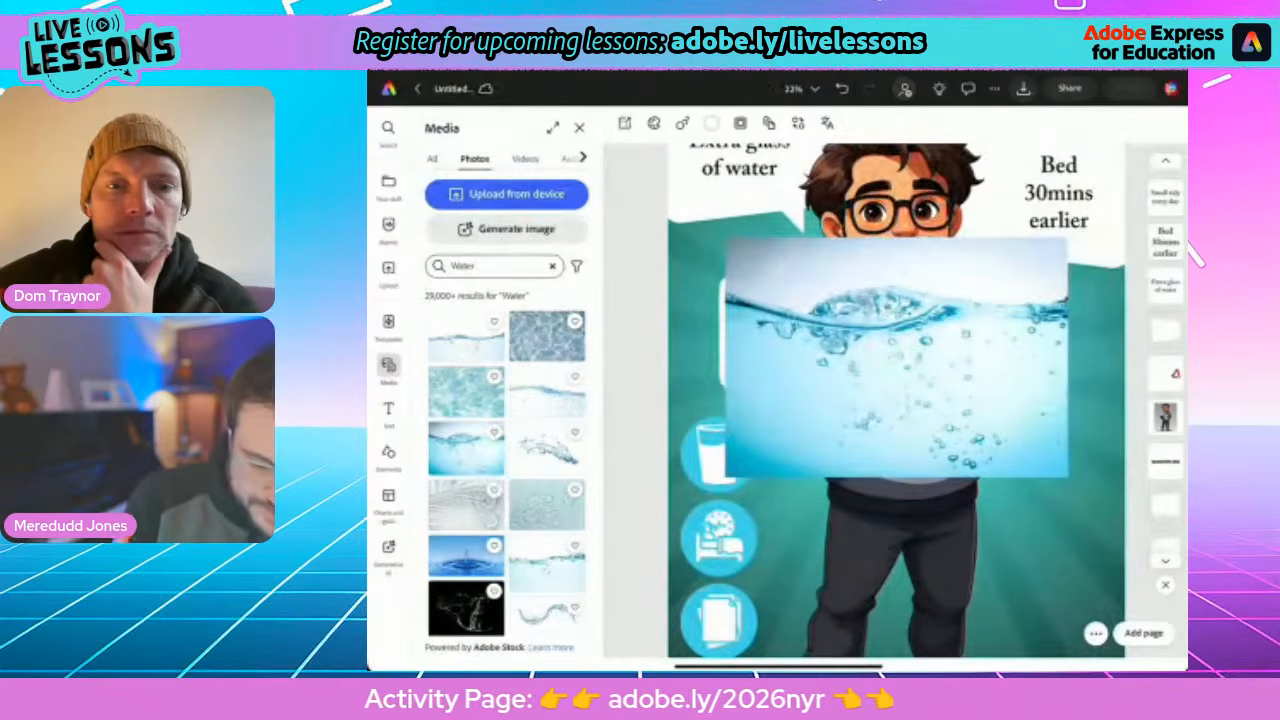
left_click(896, 358)
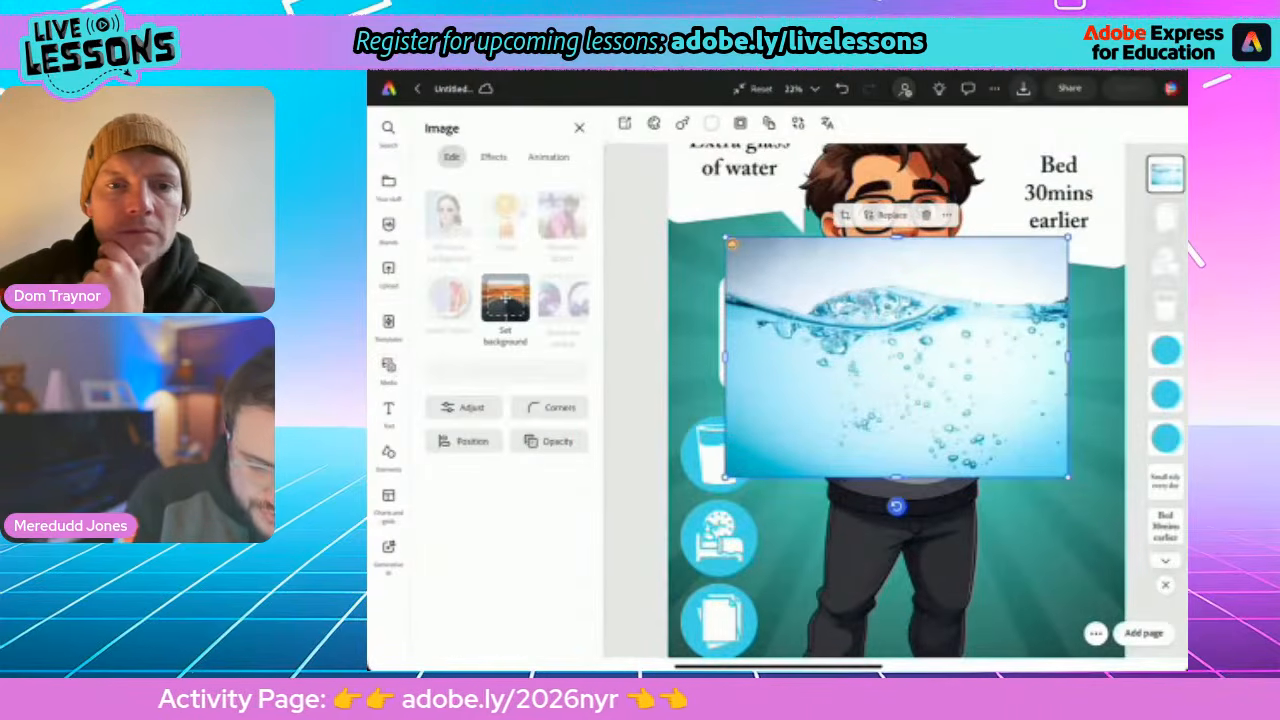
right_click(884, 352)
scroll(896, 358, "up", 1)
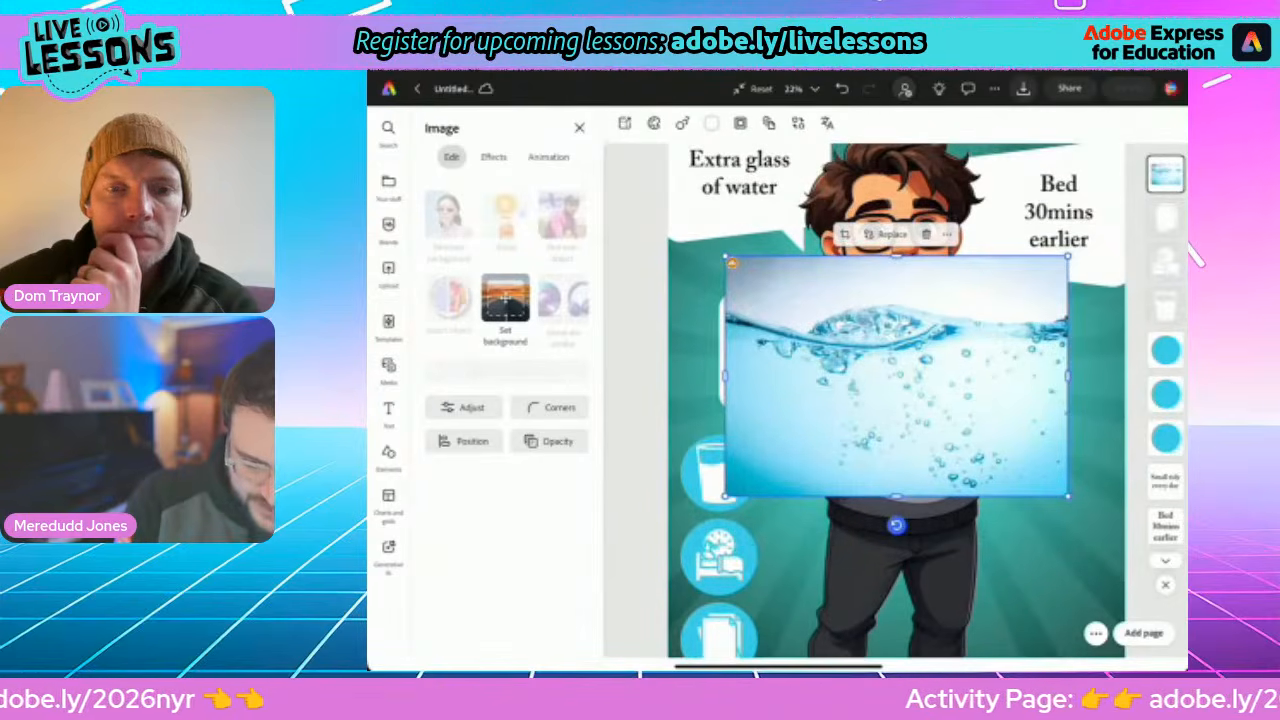
left_click_drag(896, 496, 896, 388)
left_click_drag(896, 256, 896, 288)
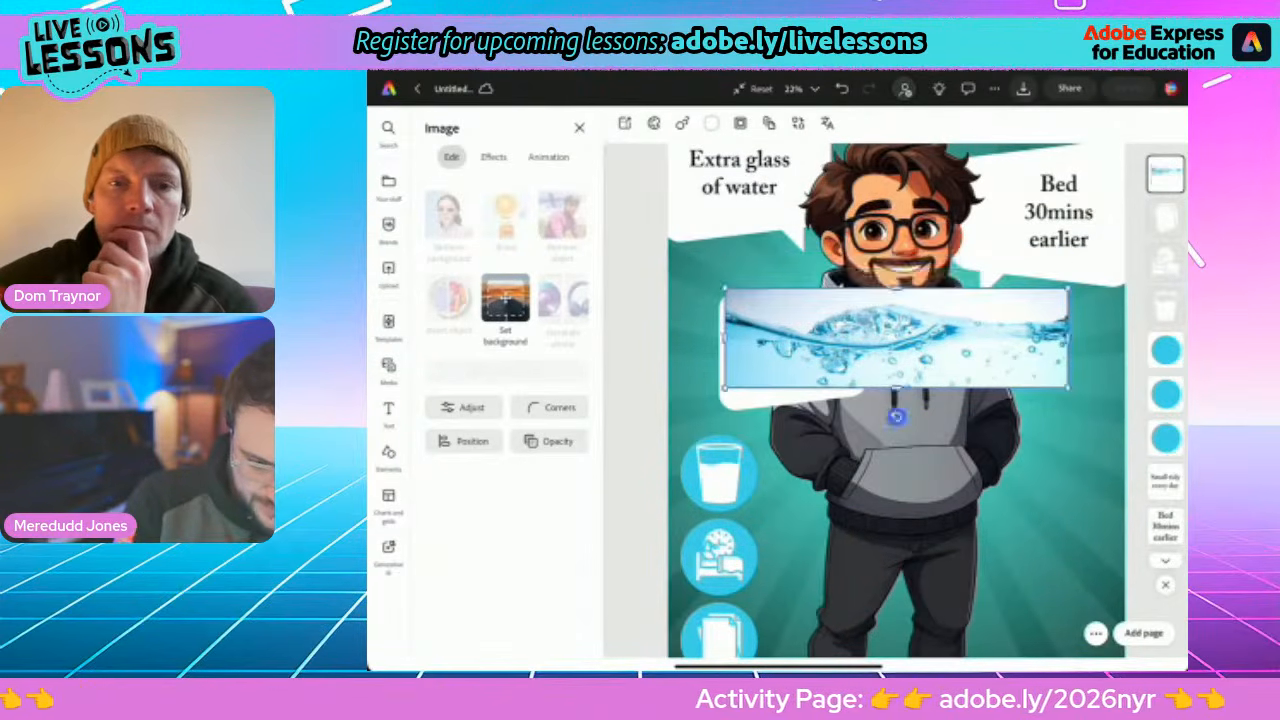
left_click_drag(896, 388, 896, 380)
key("Escape")
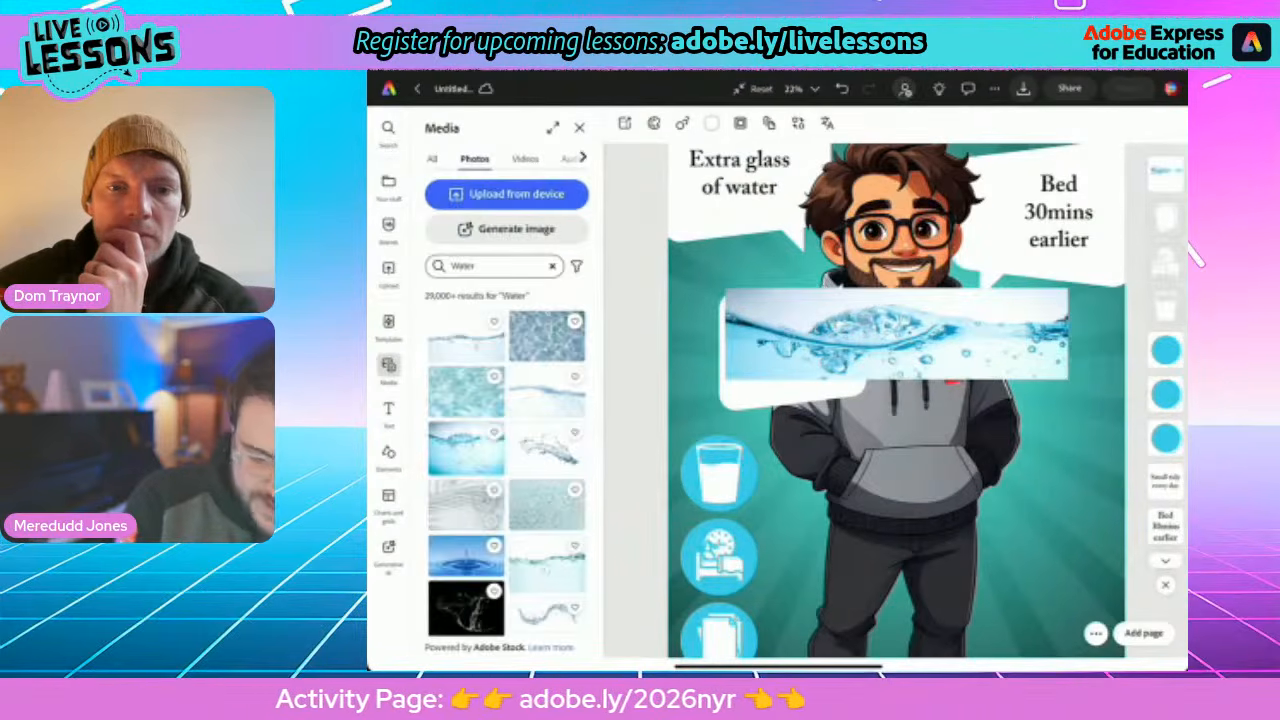
Move the water strip level with the glass icon's circle and extend it to the poster's right edge
left_click(896, 334)
left_click_drag(896, 334, 892, 473)
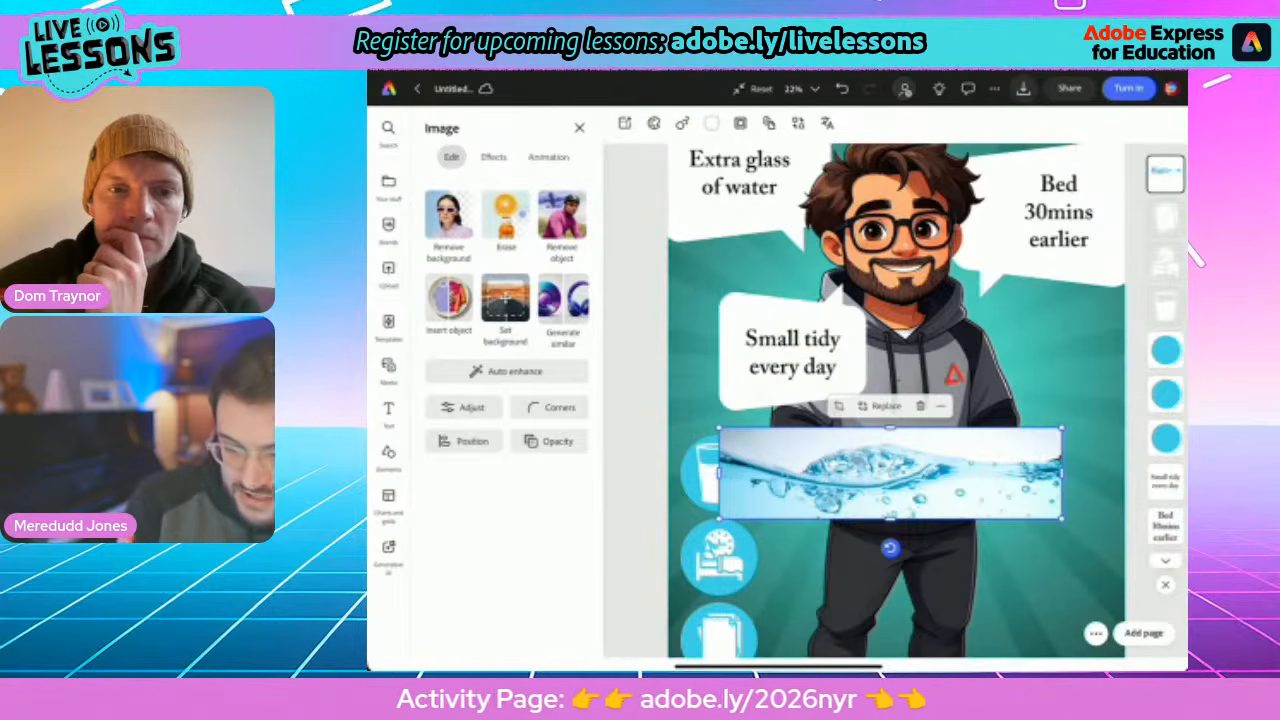
scroll(885, 430, "up", 5)
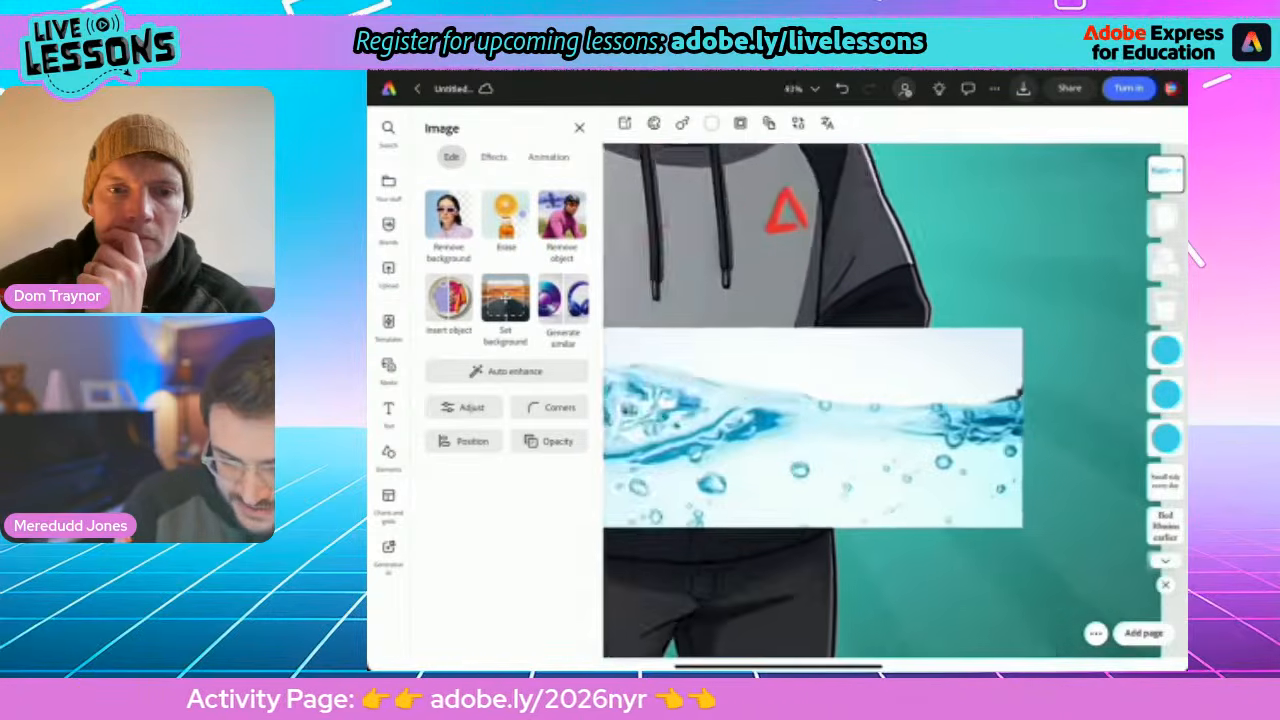
scroll(885, 430, "down", 3)
scroll(858, 440, "up", 1)
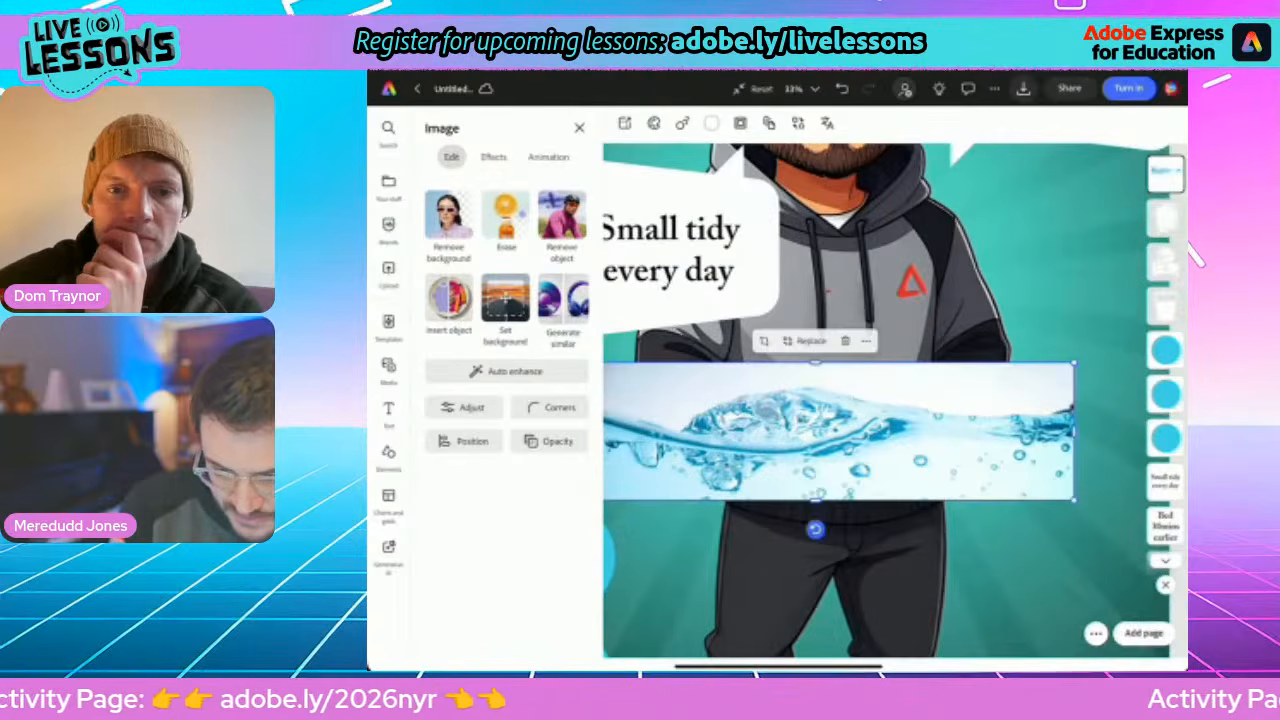
scroll(885, 400, "down", 3)
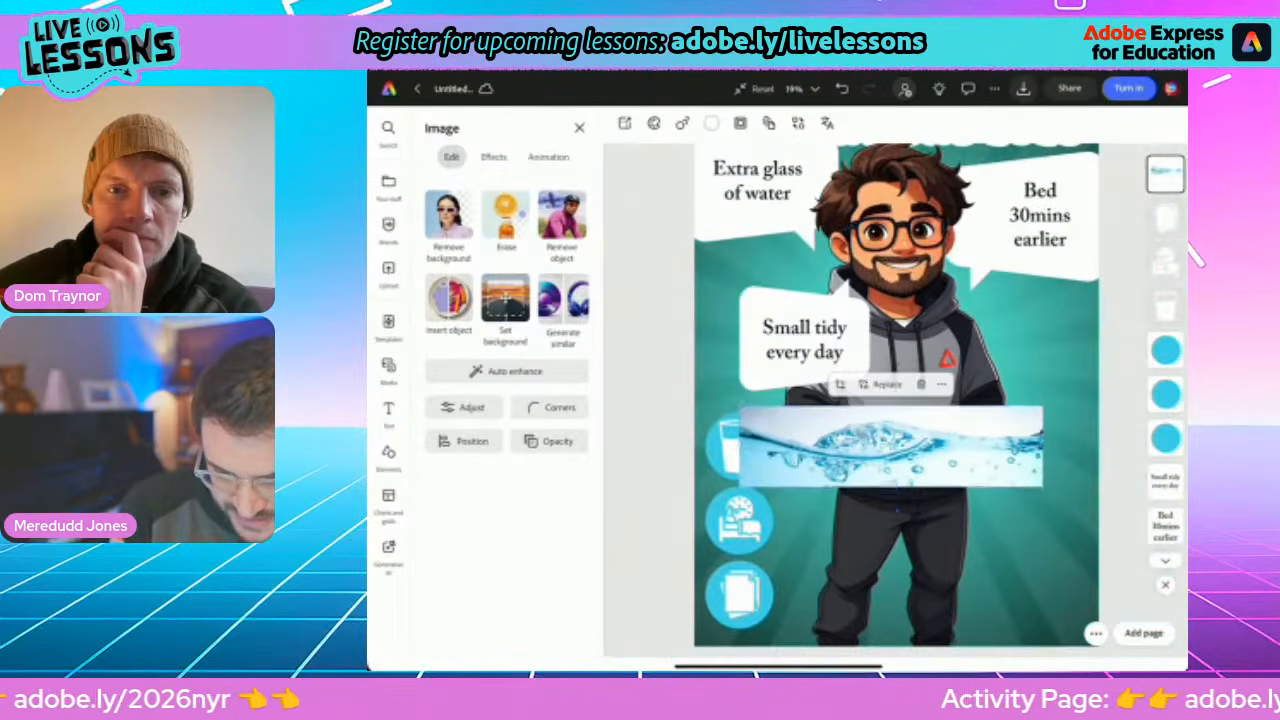
left_click_drag(1042, 446, 1098, 446)
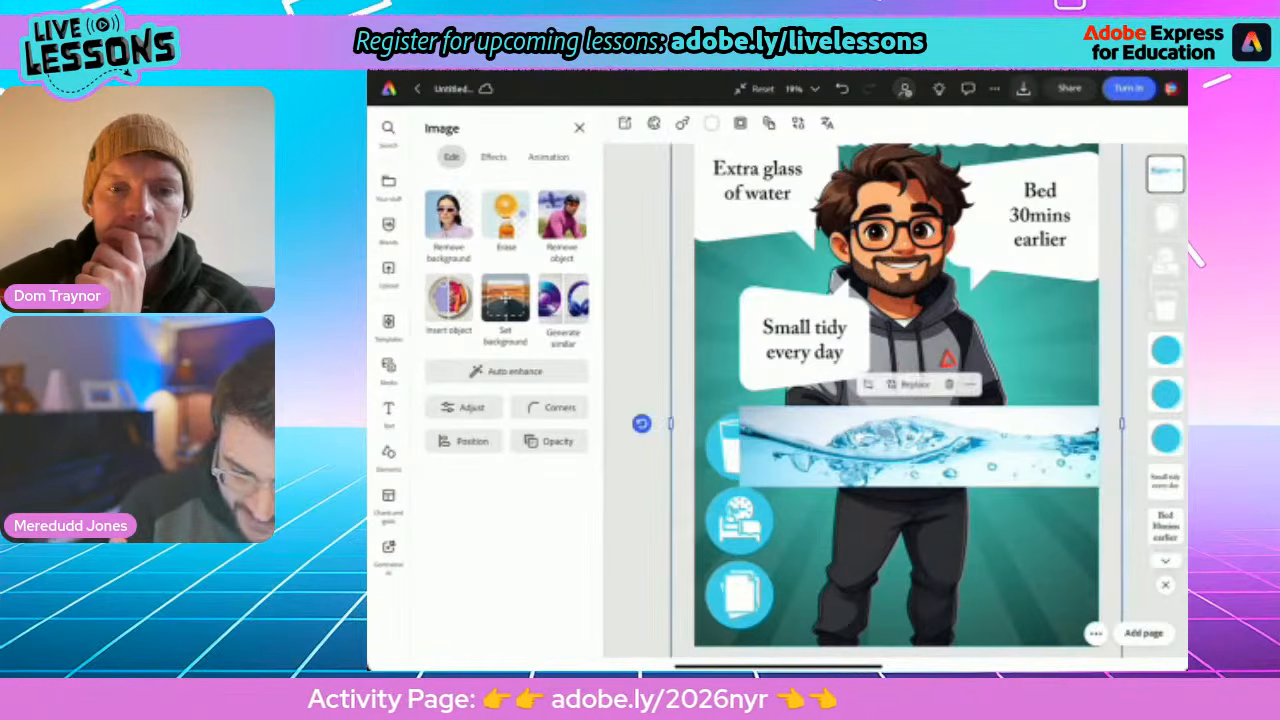
Trim the water strip's upper edge to match the circle's height and layer the strip behind the blue circles
scroll(922, 487, "up", 3)
left_click(914, 478)
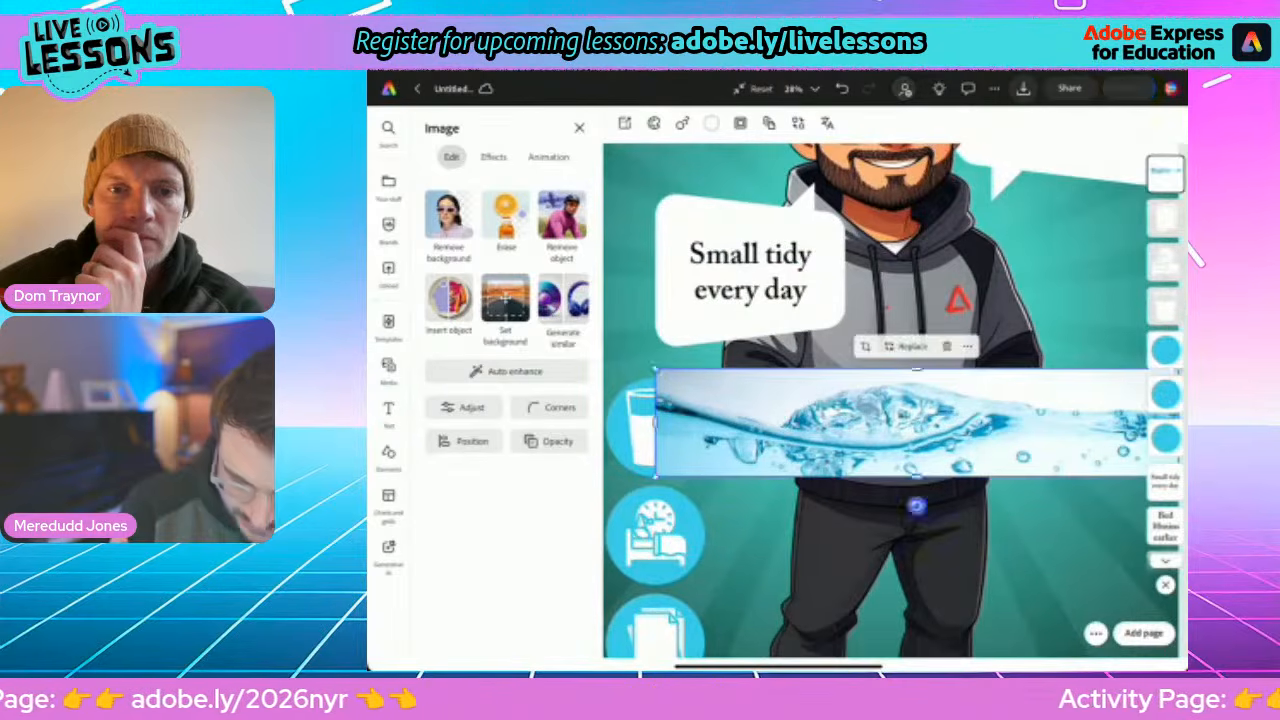
left_click_drag(917, 369, 917, 378)
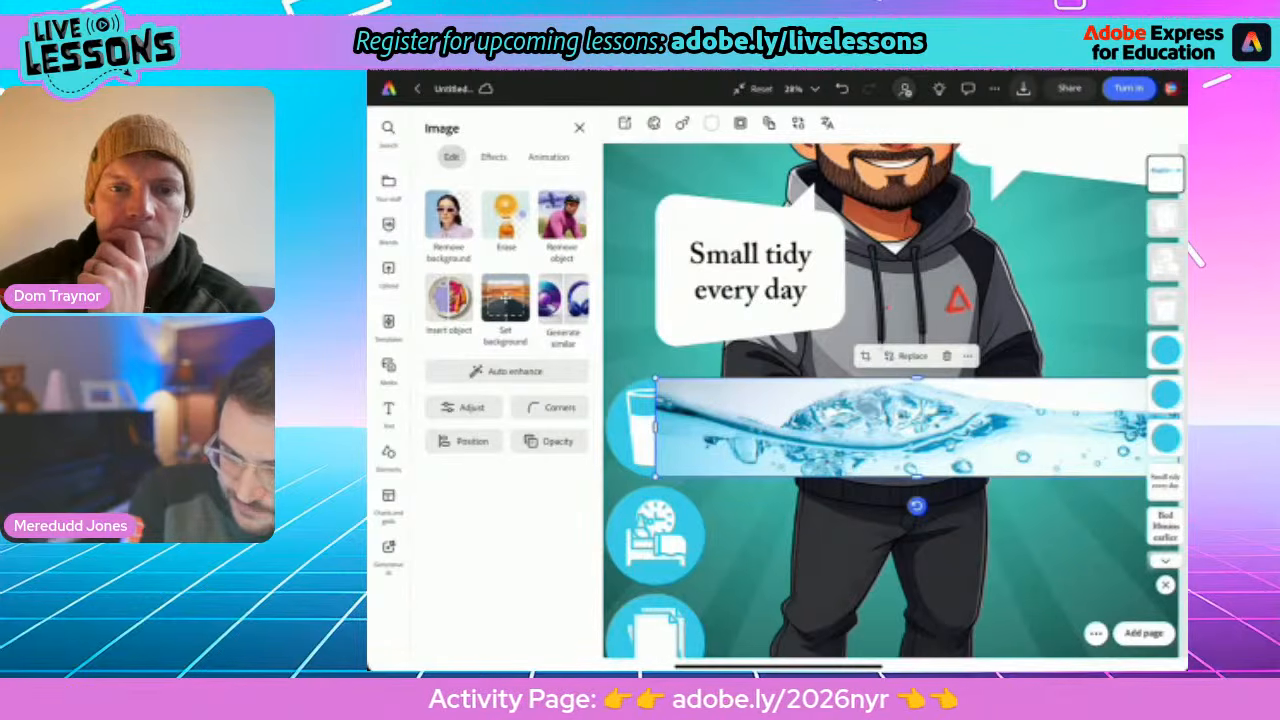
left_click_drag(1165, 174, 1163, 435)
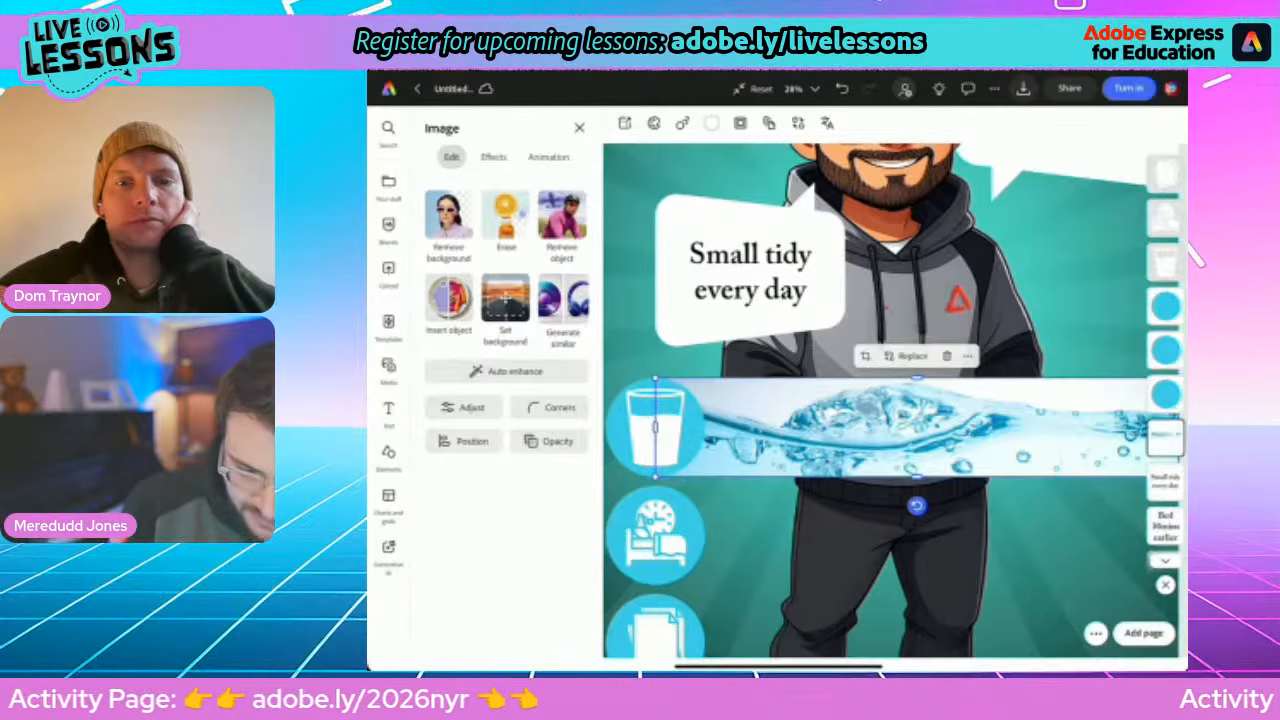
left_click(900, 560)
scroll(912, 516, "down", 5)
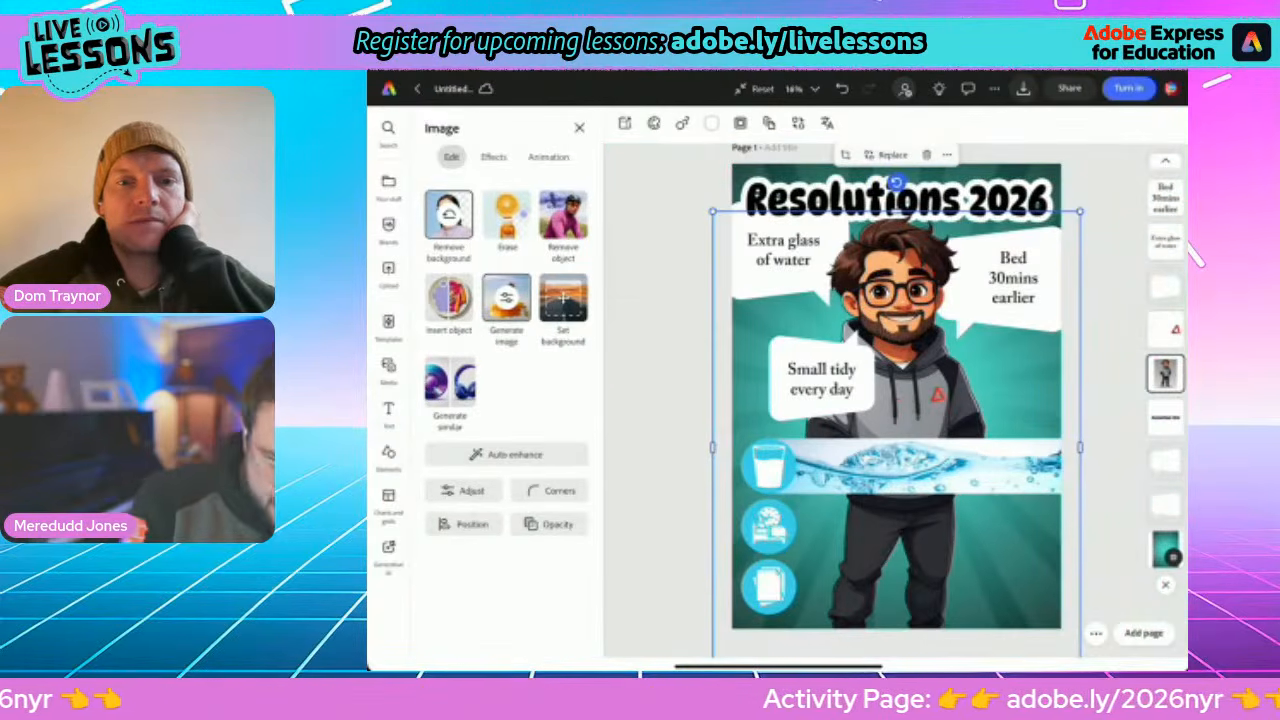
Replace the previous stock photo search with a search for "Sleeping"
left_click(388, 370)
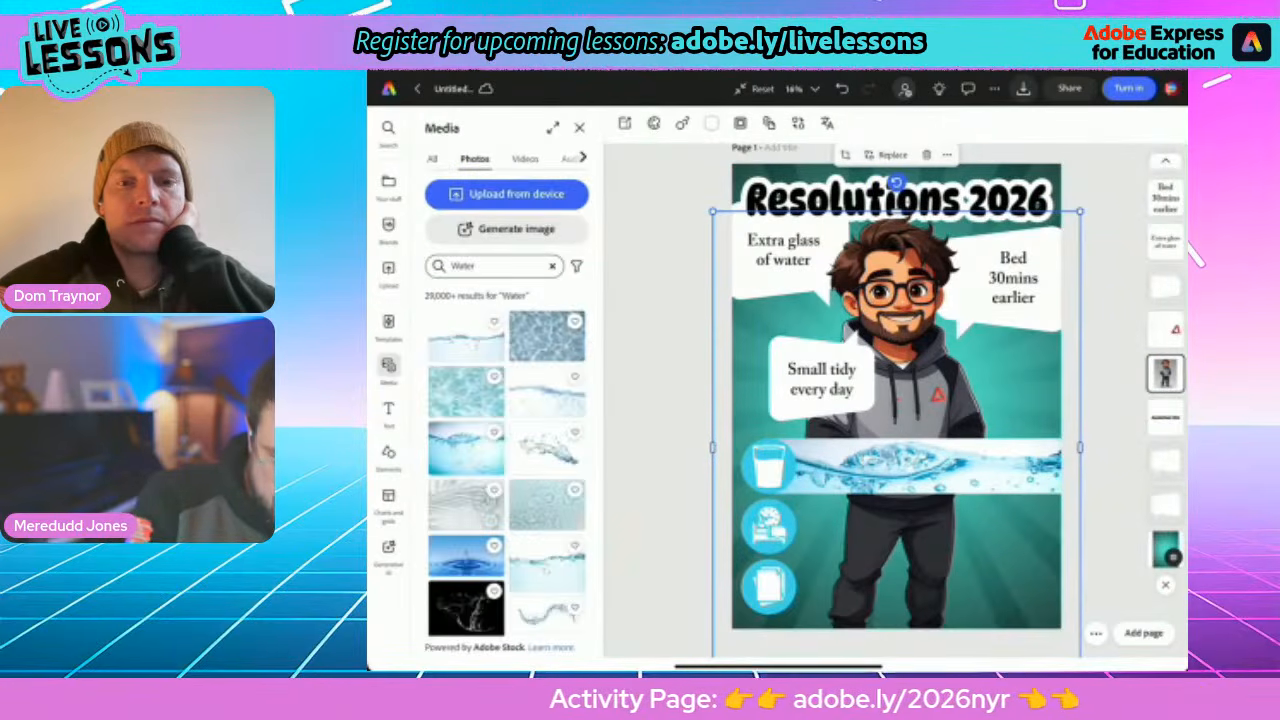
left_click(551, 265)
left_click(490, 265)
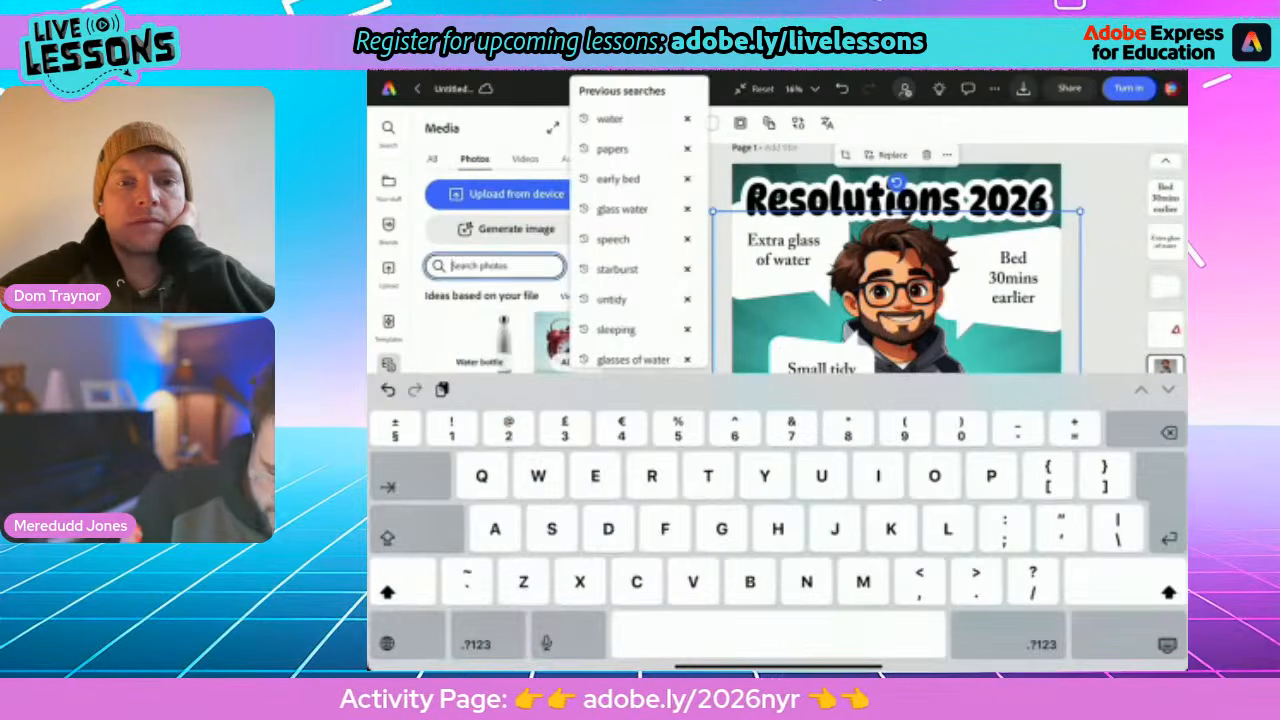
type("Sleep")
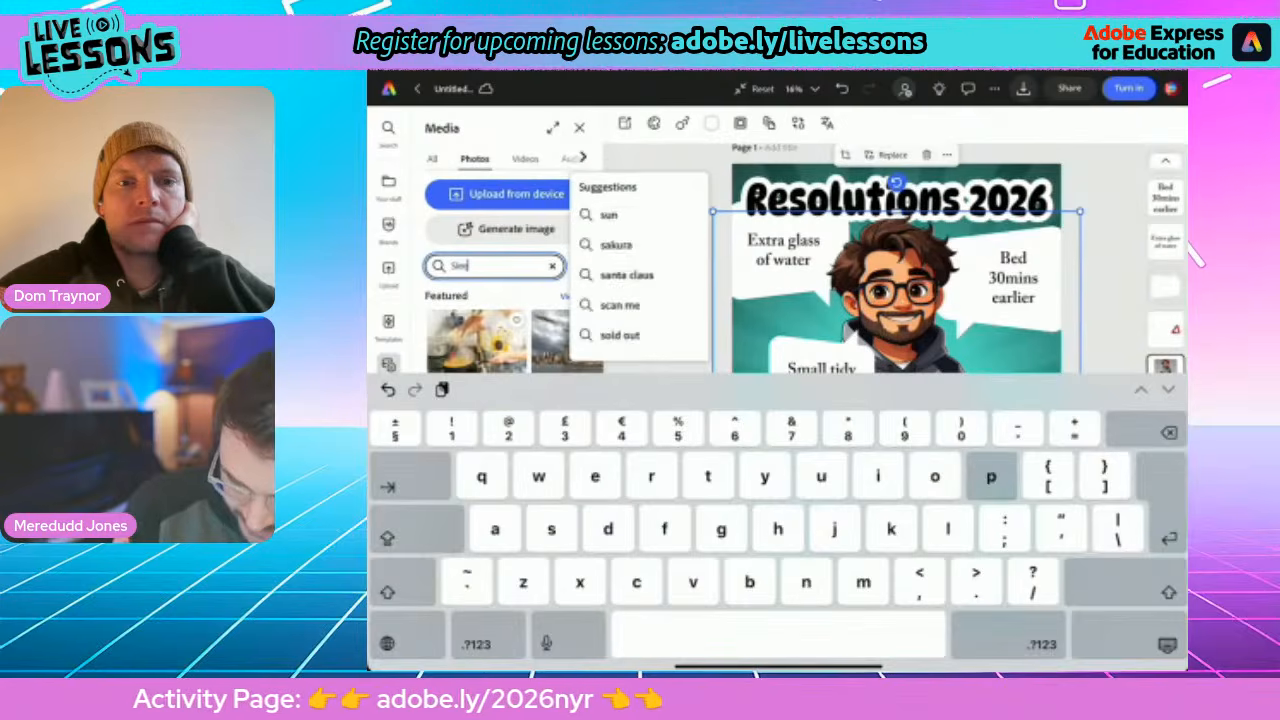
type("ing")
key("Return")
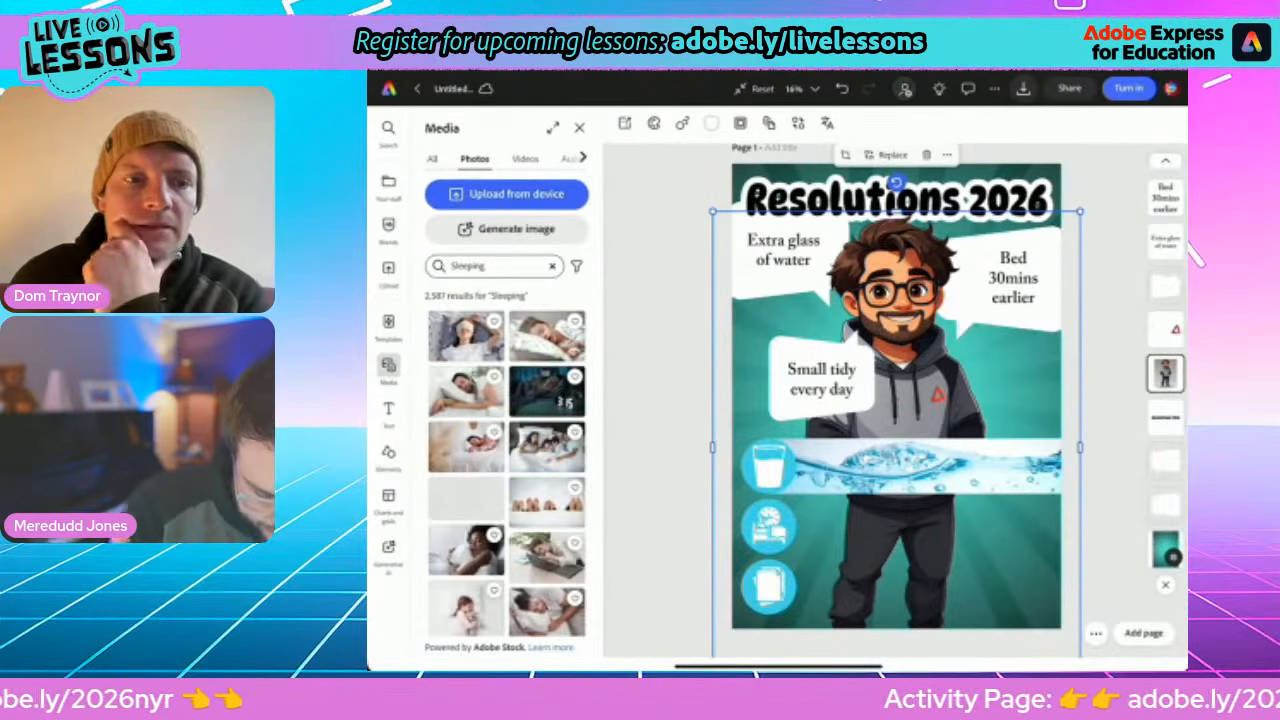
Browse the sleeping photos and add the dark one of a person in headphones asleep on brown bedding
scroll(507, 463, "down", 5)
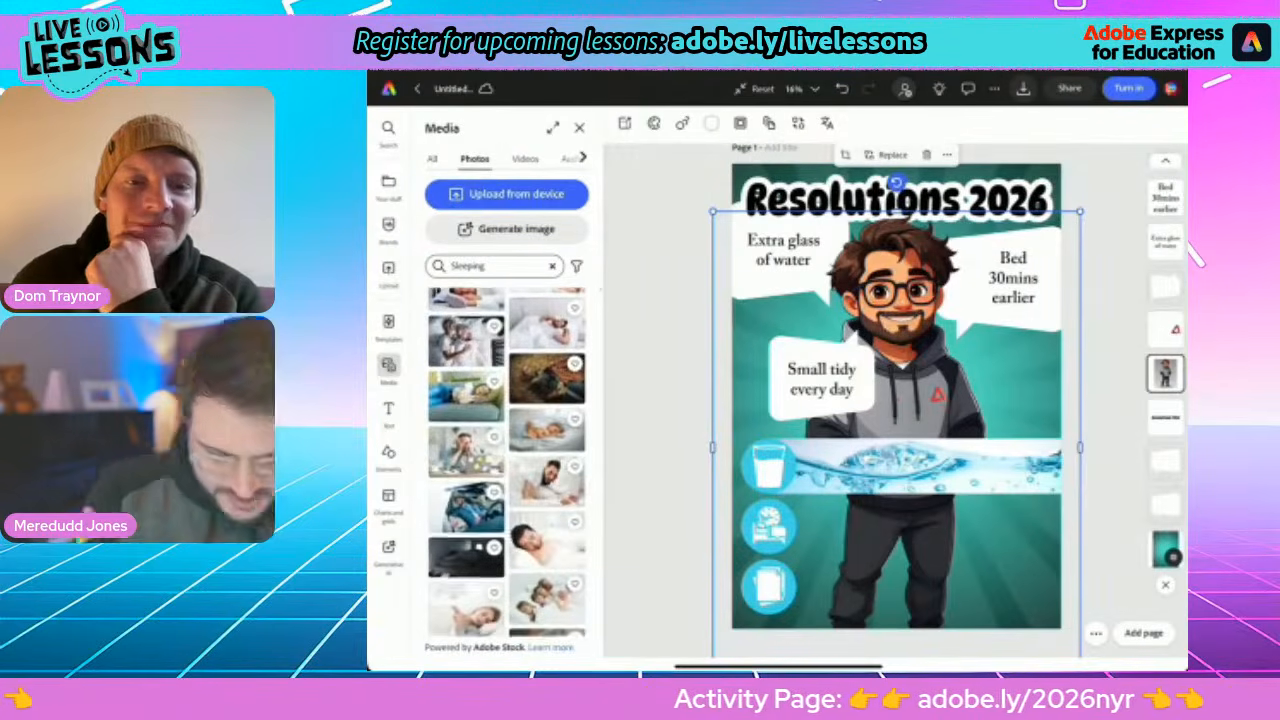
scroll(507, 463, "down", 5)
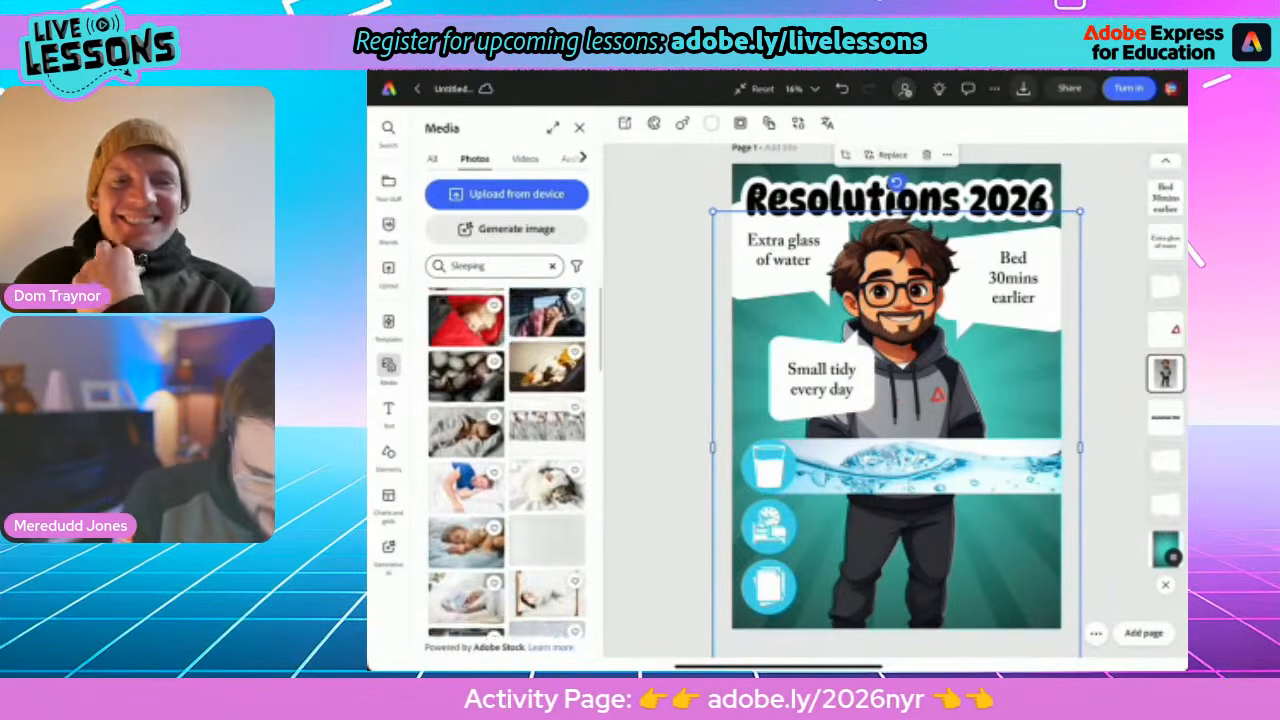
scroll(507, 463, "down", 5)
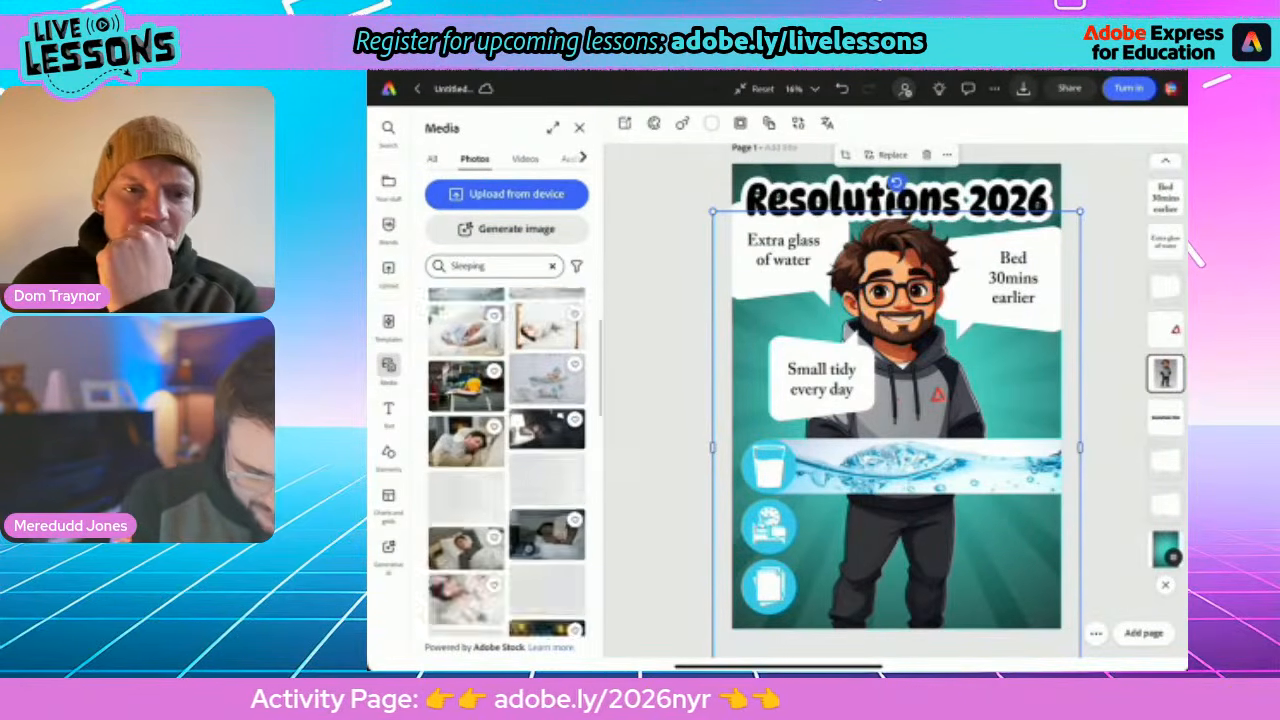
scroll(507, 463, "down", 5)
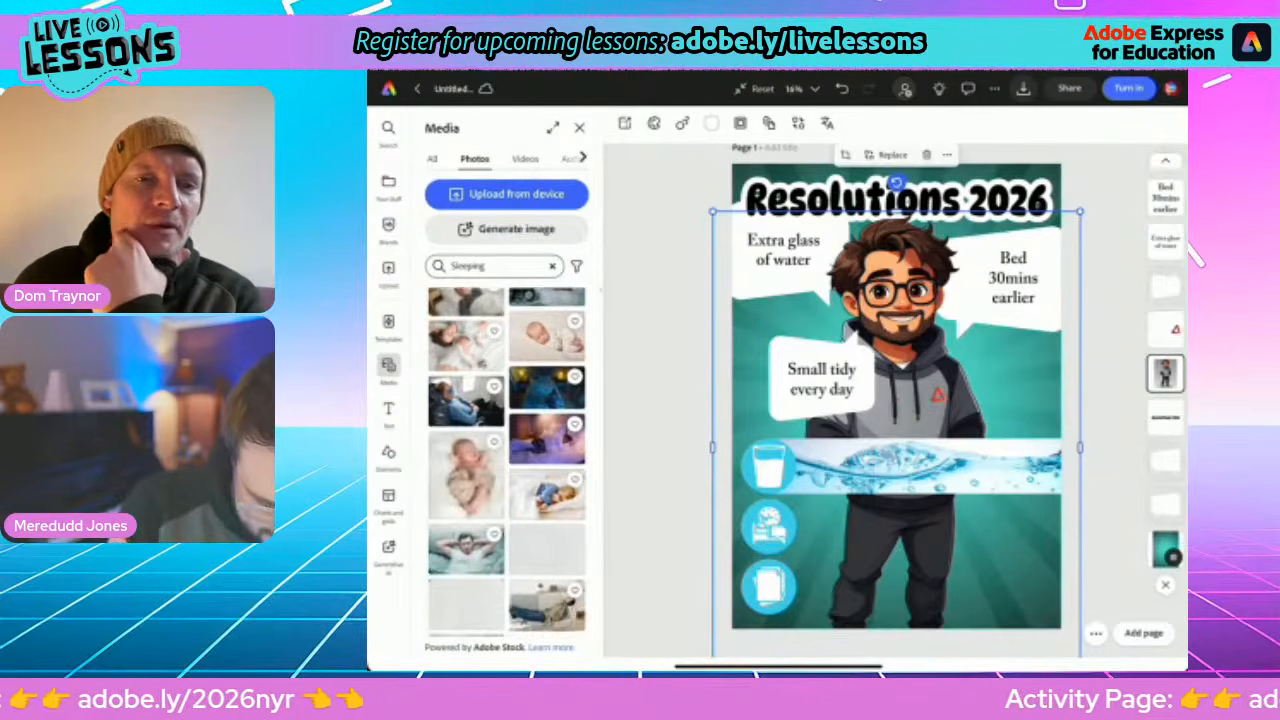
scroll(507, 463, "down", 4)
scroll(507, 463, "down", 2)
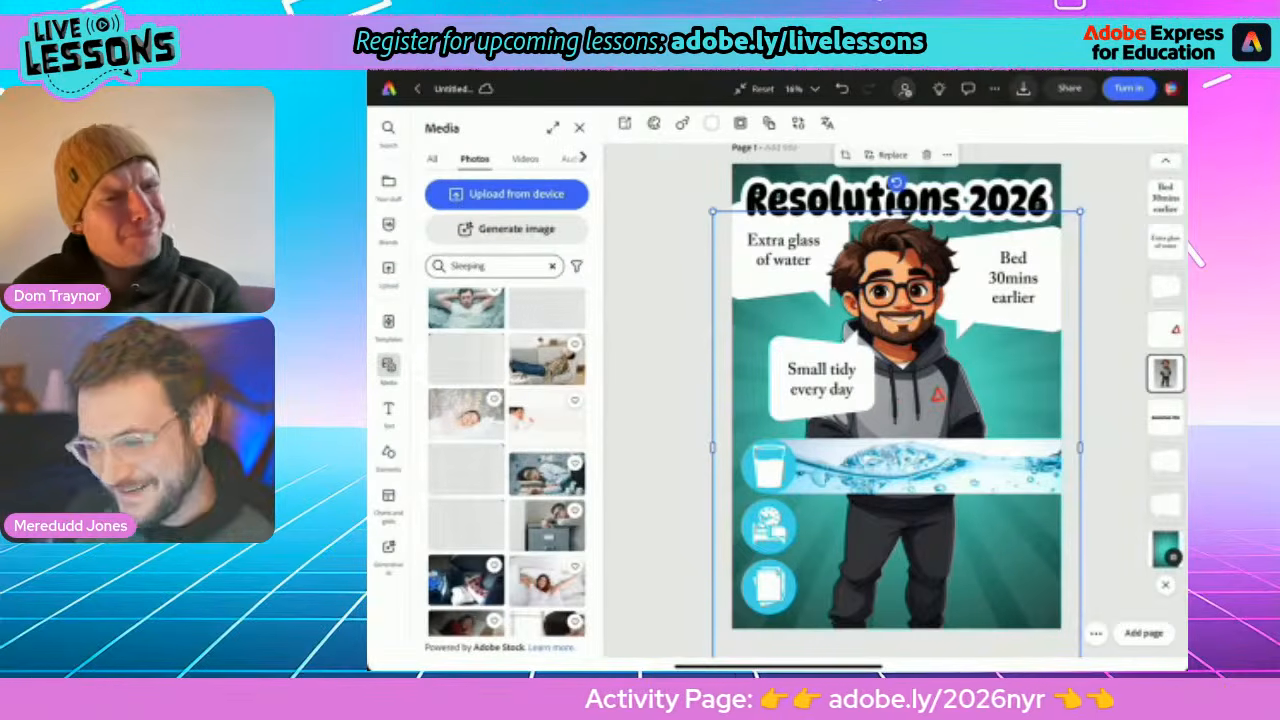
scroll(507, 463, "down", 5)
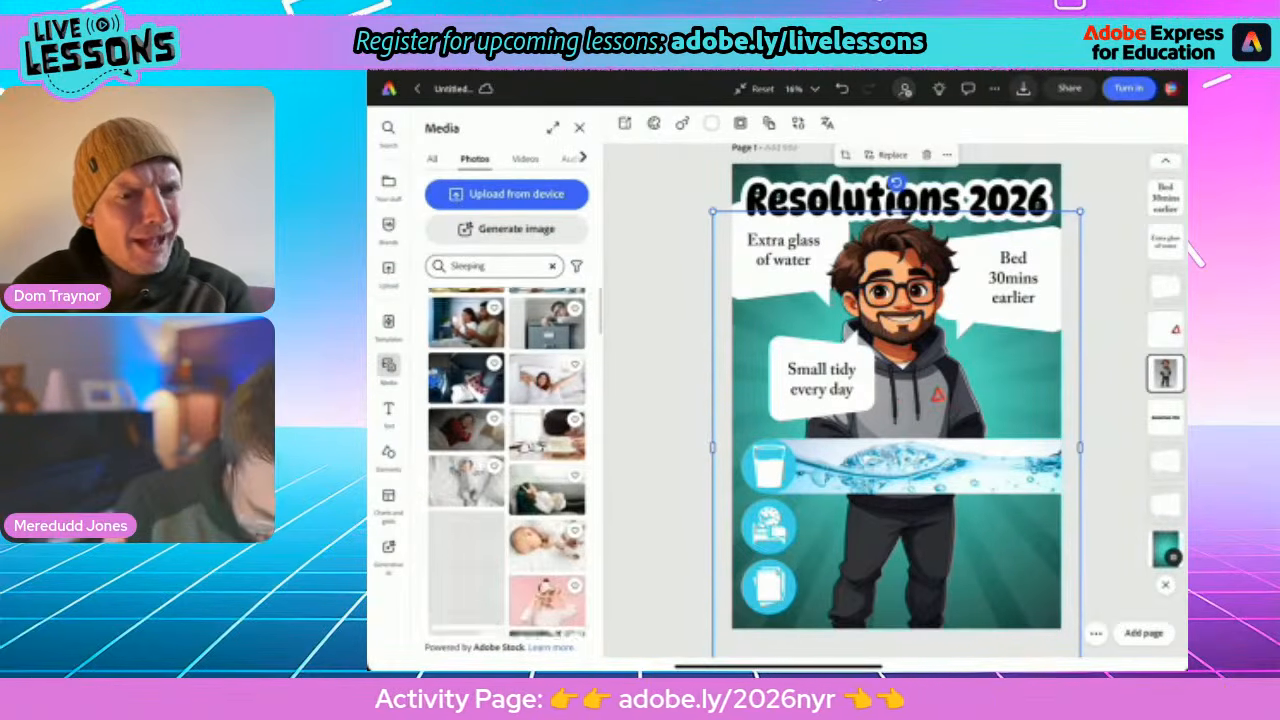
scroll(507, 463, "down", 10)
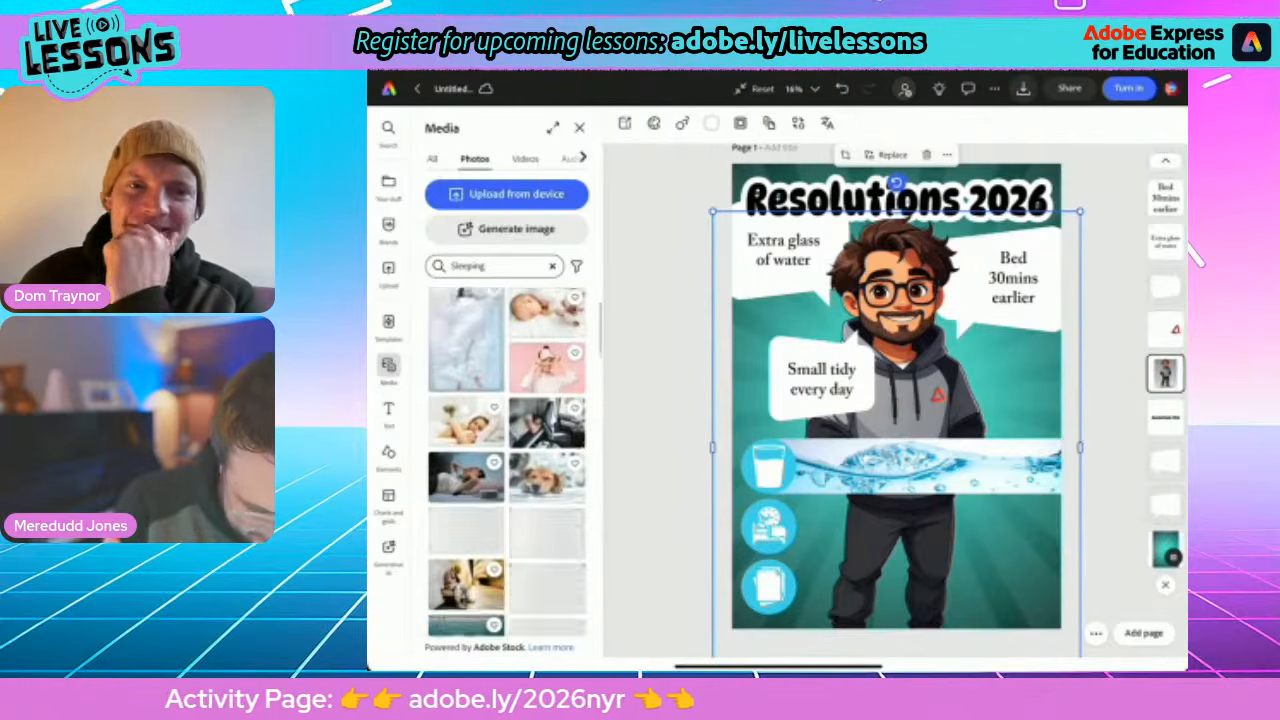
scroll(507, 463, "down", 5)
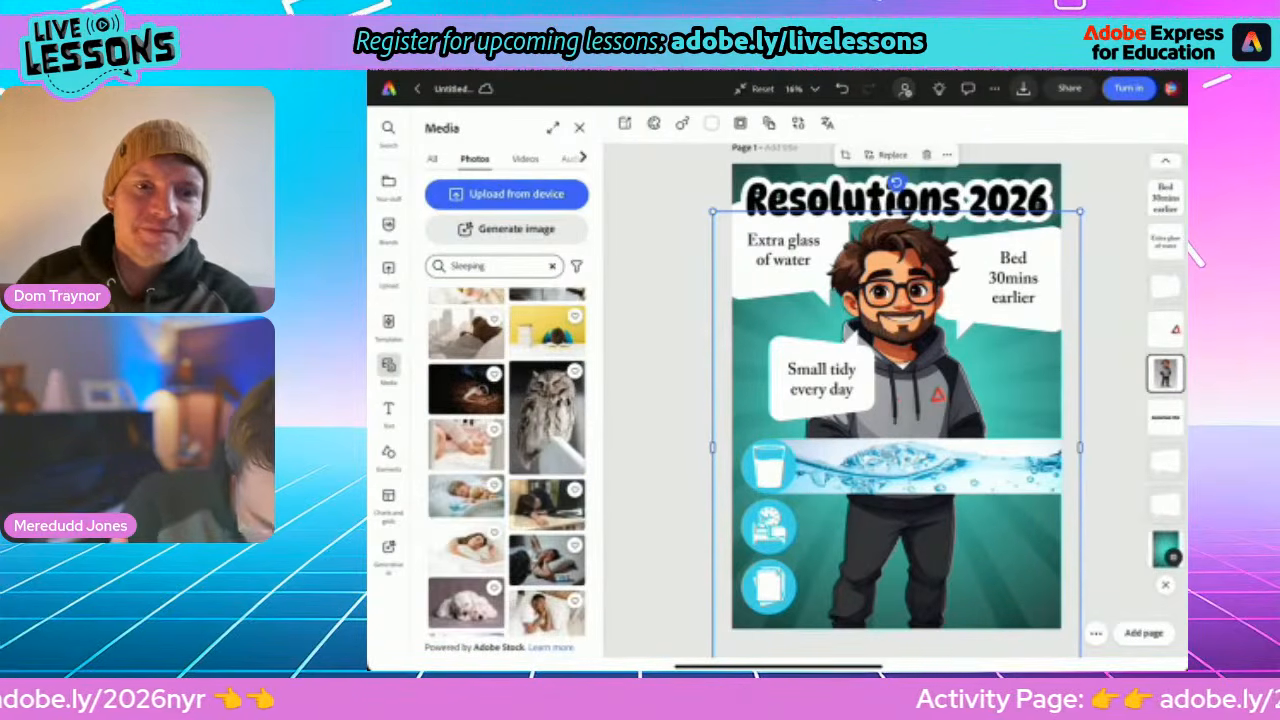
left_click(466, 389)
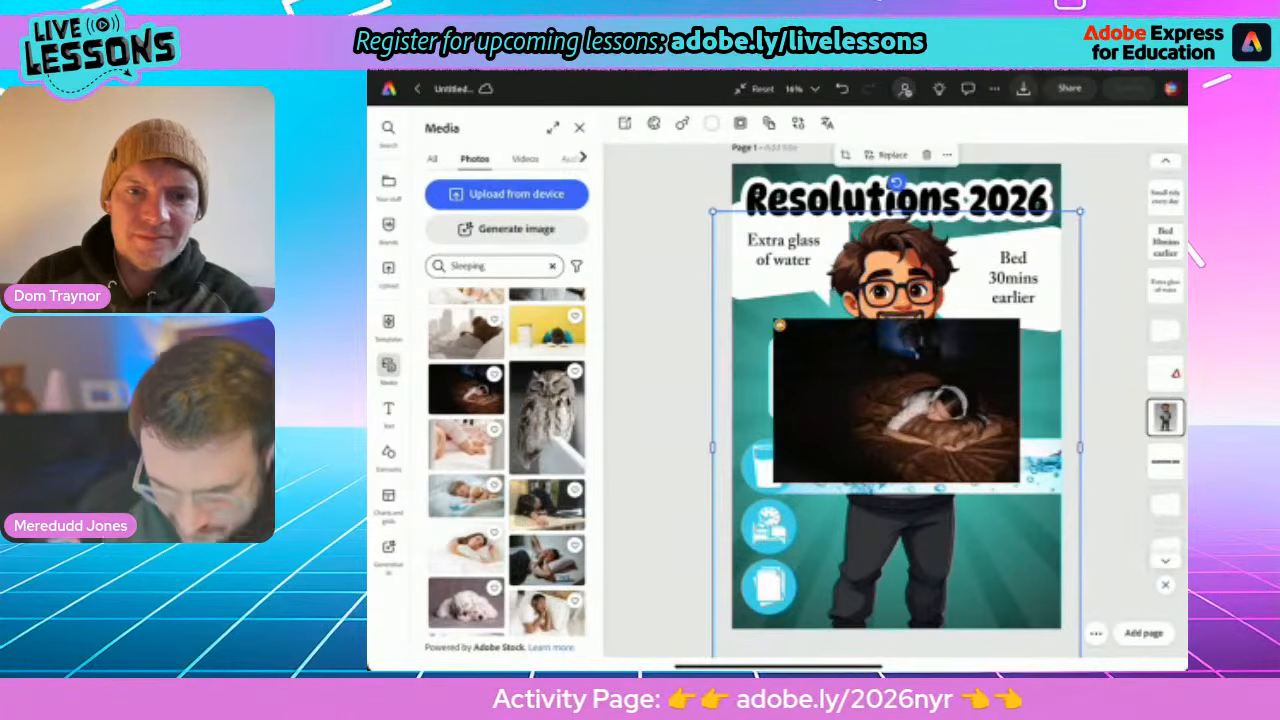
Crop the sleeping photo into a strip level with the bed icon's circle and extend it to the poster's right edge
left_click(896, 400)
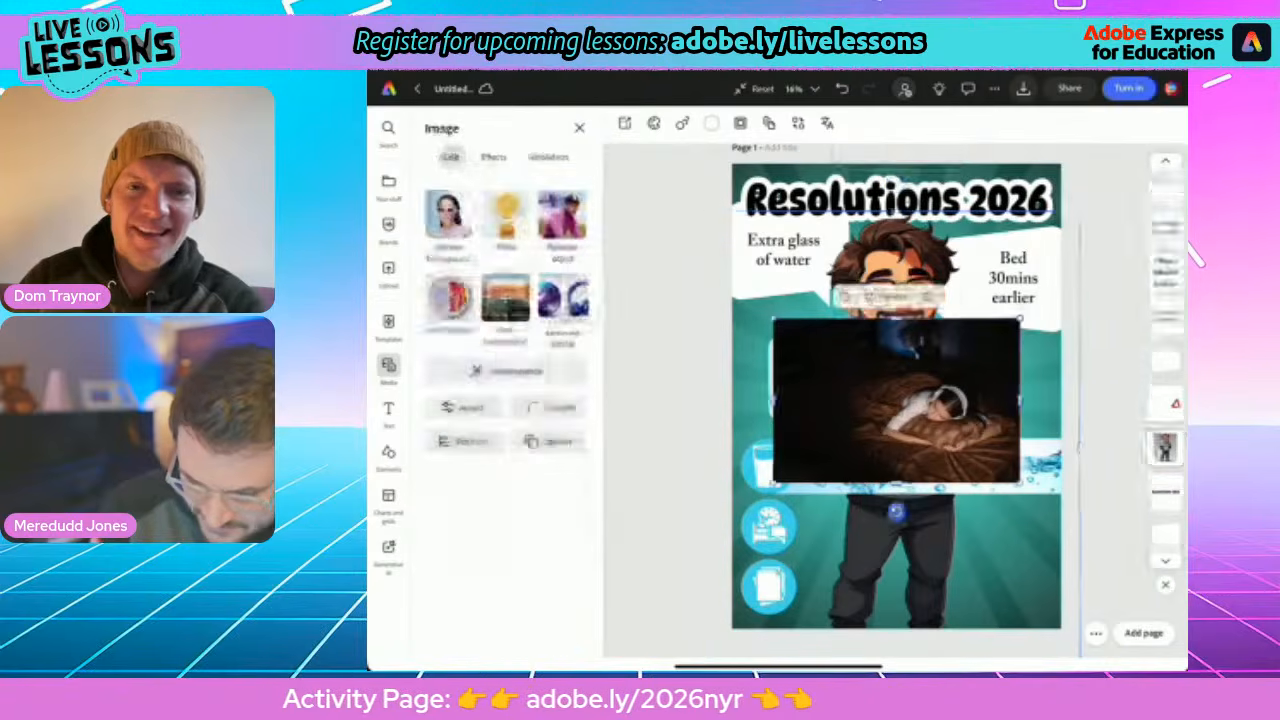
left_click_drag(896, 400, 896, 529)
left_click_drag(896, 448, 896, 507)
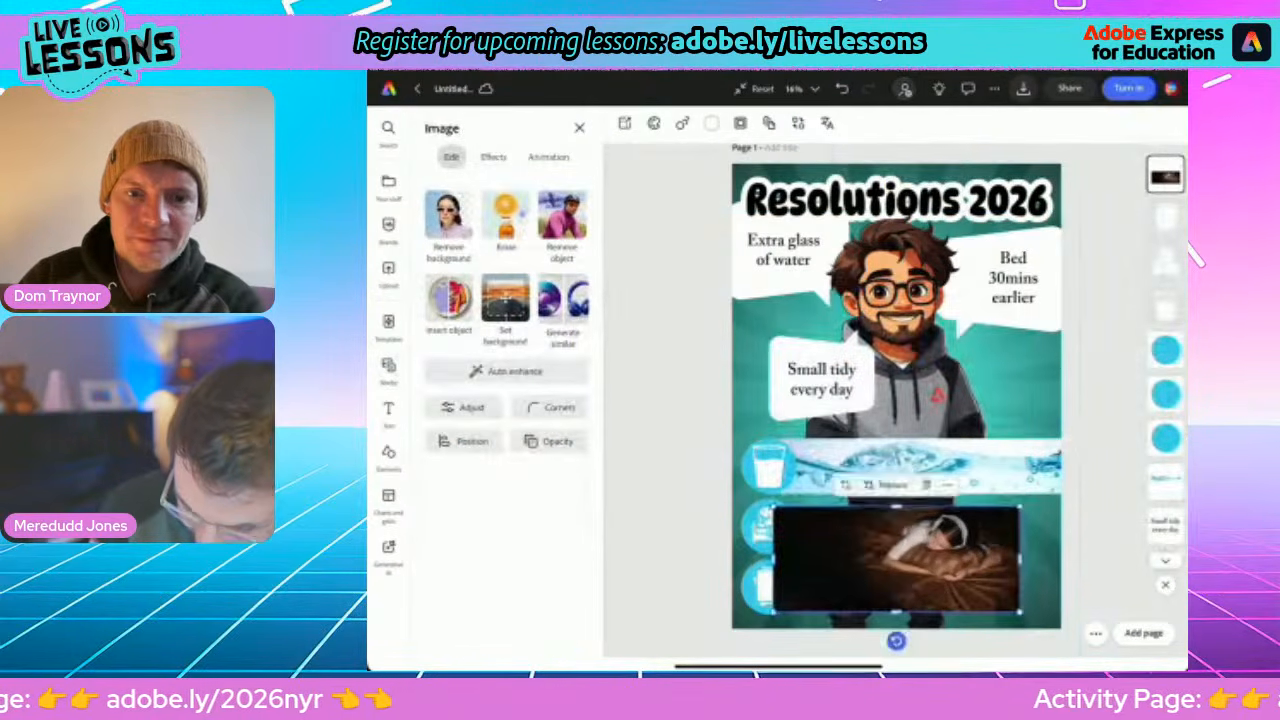
left_click_drag(896, 612, 938, 525)
left_click_drag(903, 528, 892, 526)
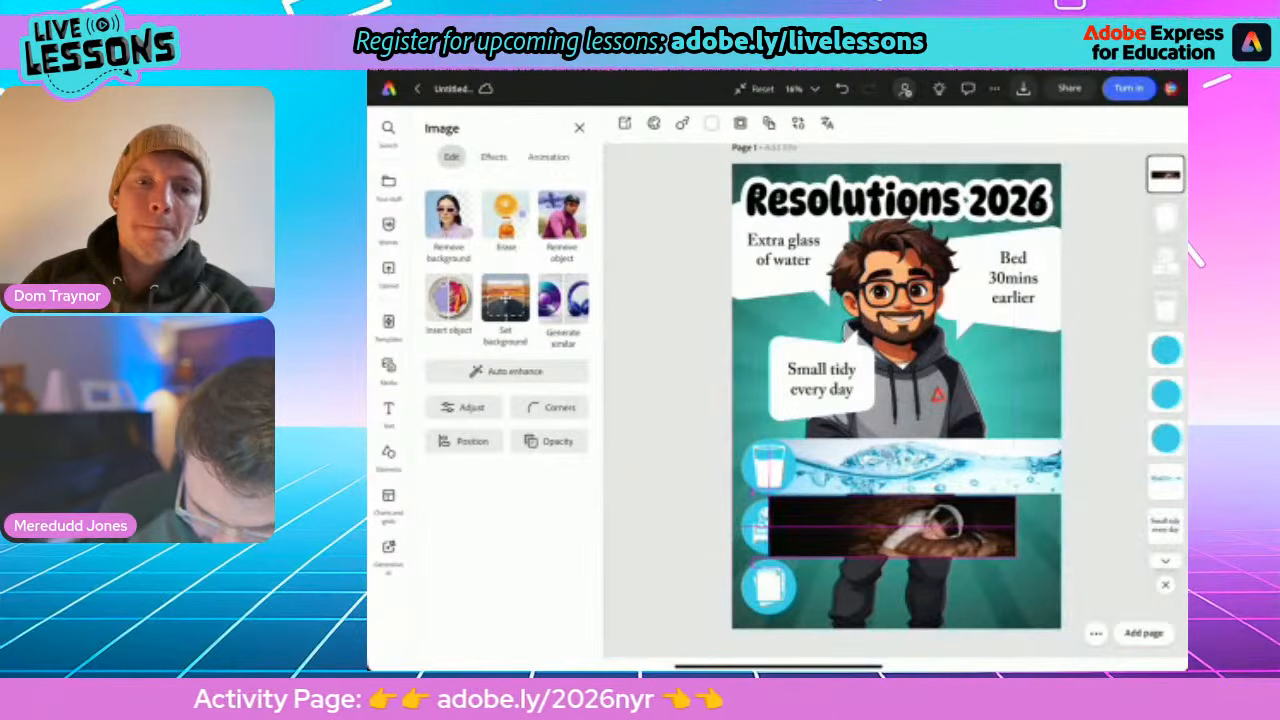
left_click_drag(1017, 526, 1061, 526)
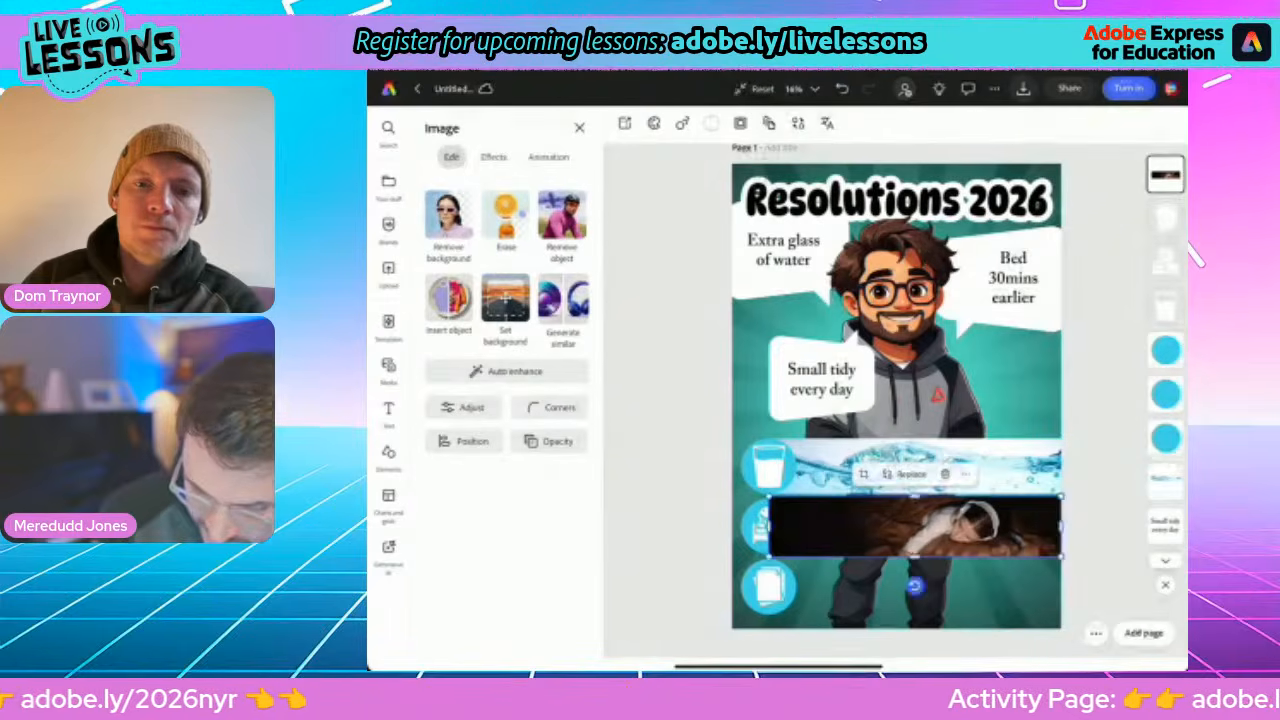
left_click(1104, 530)
Trim the sleeping strip's upper and lower edges to the bed circle's height and layer it behind the circles
scroll(904, 540, "up", 5)
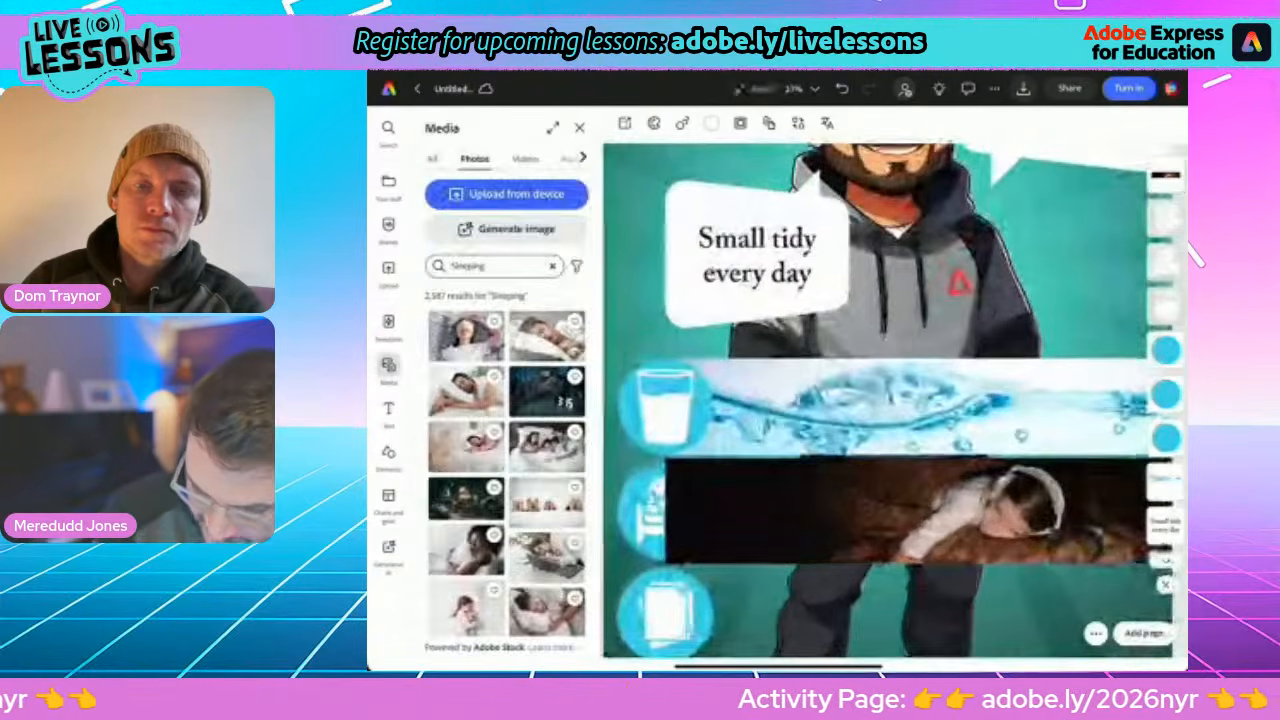
left_click(919, 511)
mouse_move(919, 459)
left_mouse_down()
mouse_move(919, 474)
mouse_move(919, 463)
left_mouse_up()
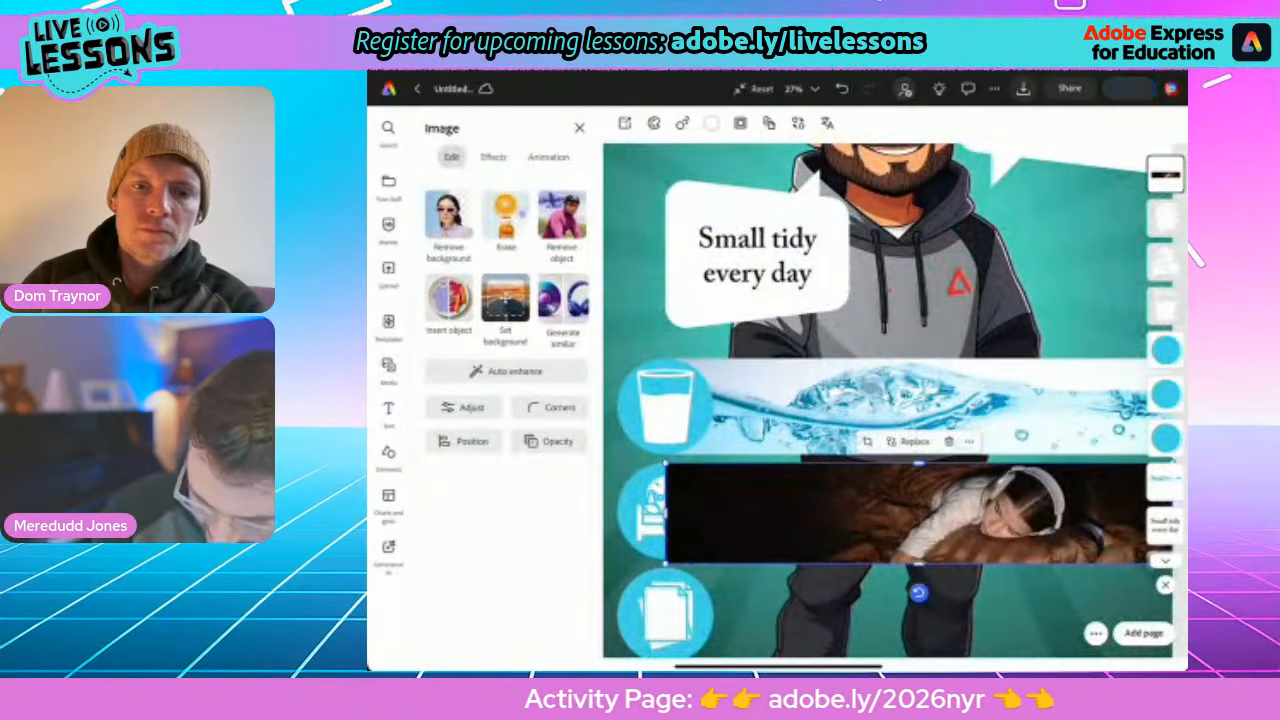
left_click_drag(919, 564, 919, 560)
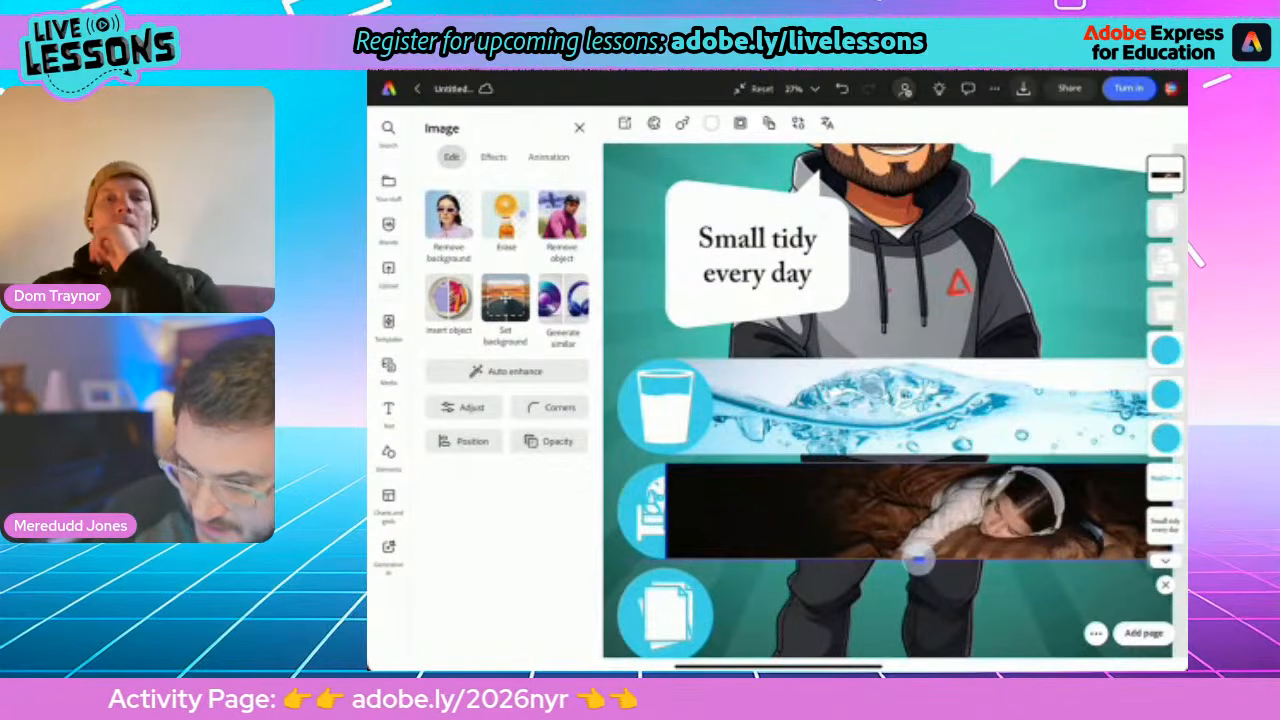
left_click_drag(919, 560, 919, 560)
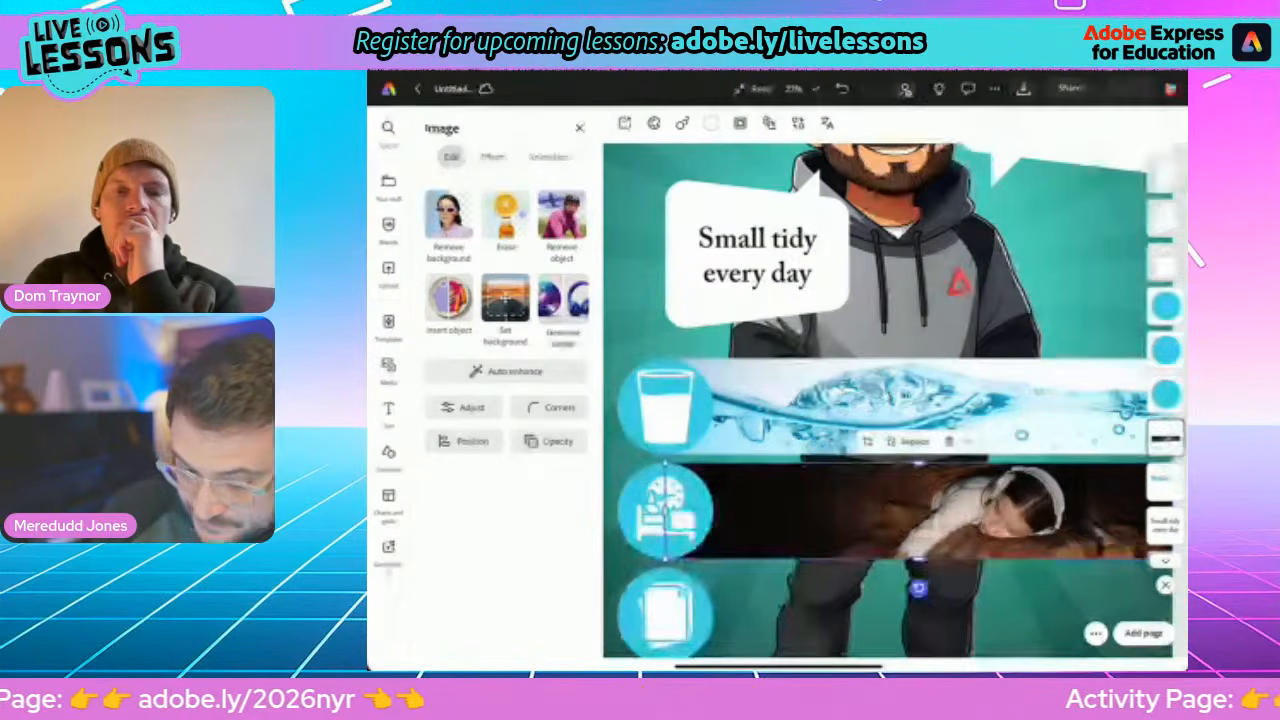
Duplicate the sleeping photo strip and place the copy level with the papers icon's circle, aligned beneath the original
left_click(900, 310)
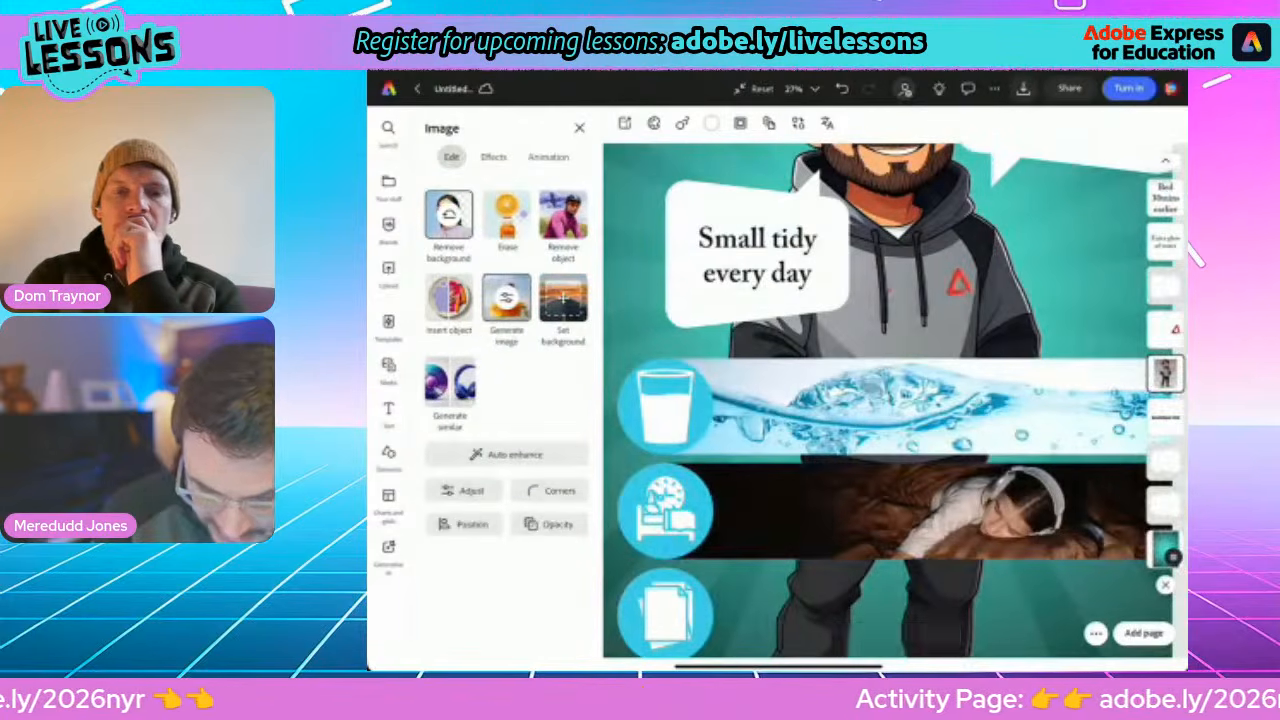
scroll(890, 400, "down", 3)
left_click(919, 525)
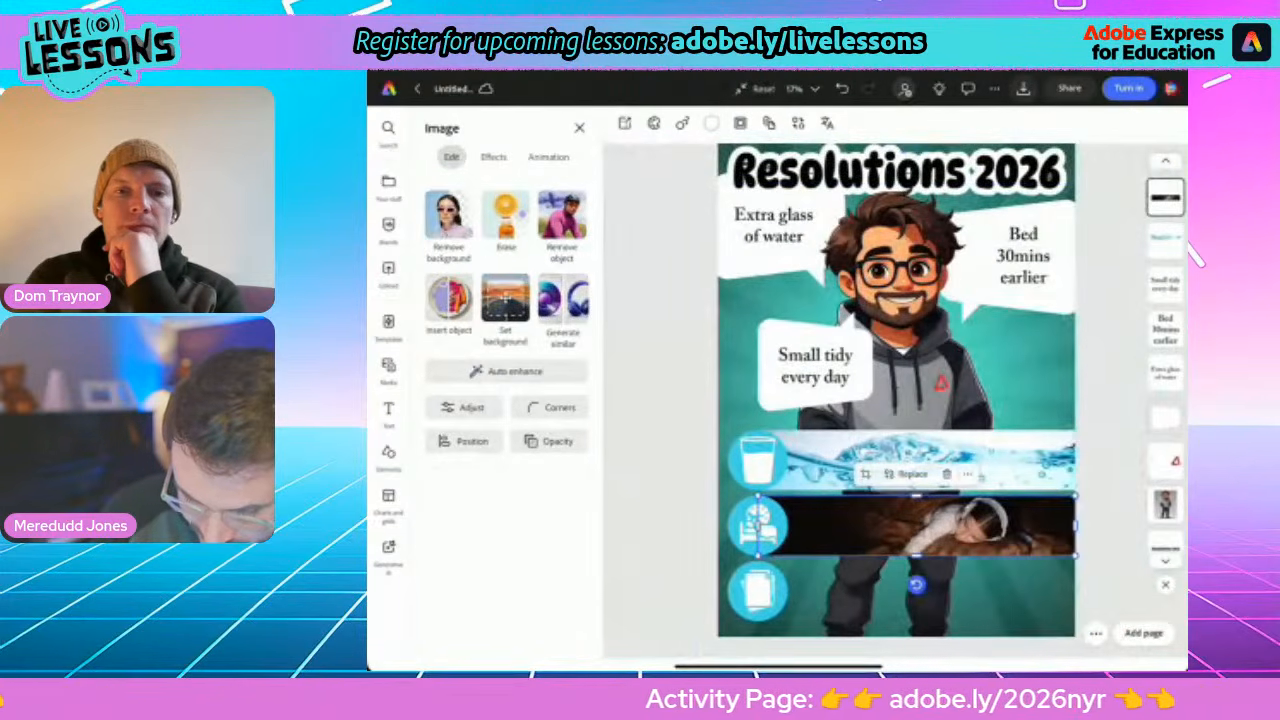
left_click(967, 473)
left_click(1005, 240)
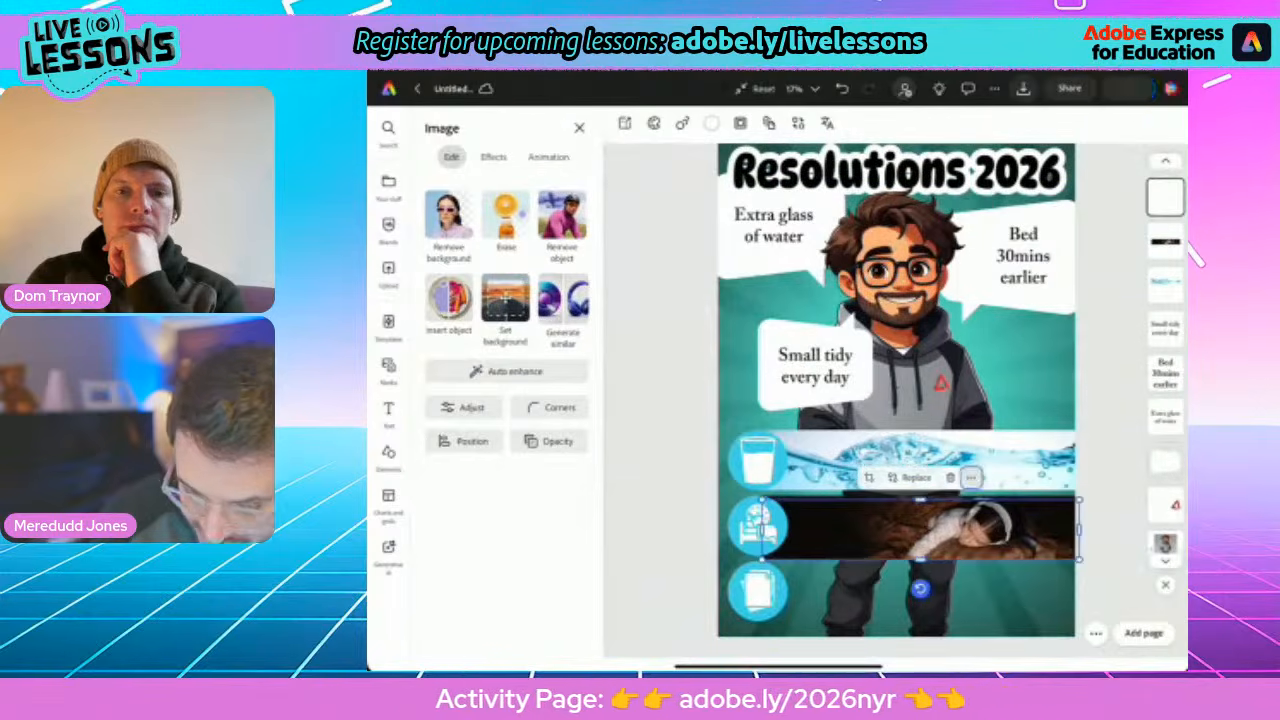
left_click_drag(925, 582, 917, 591)
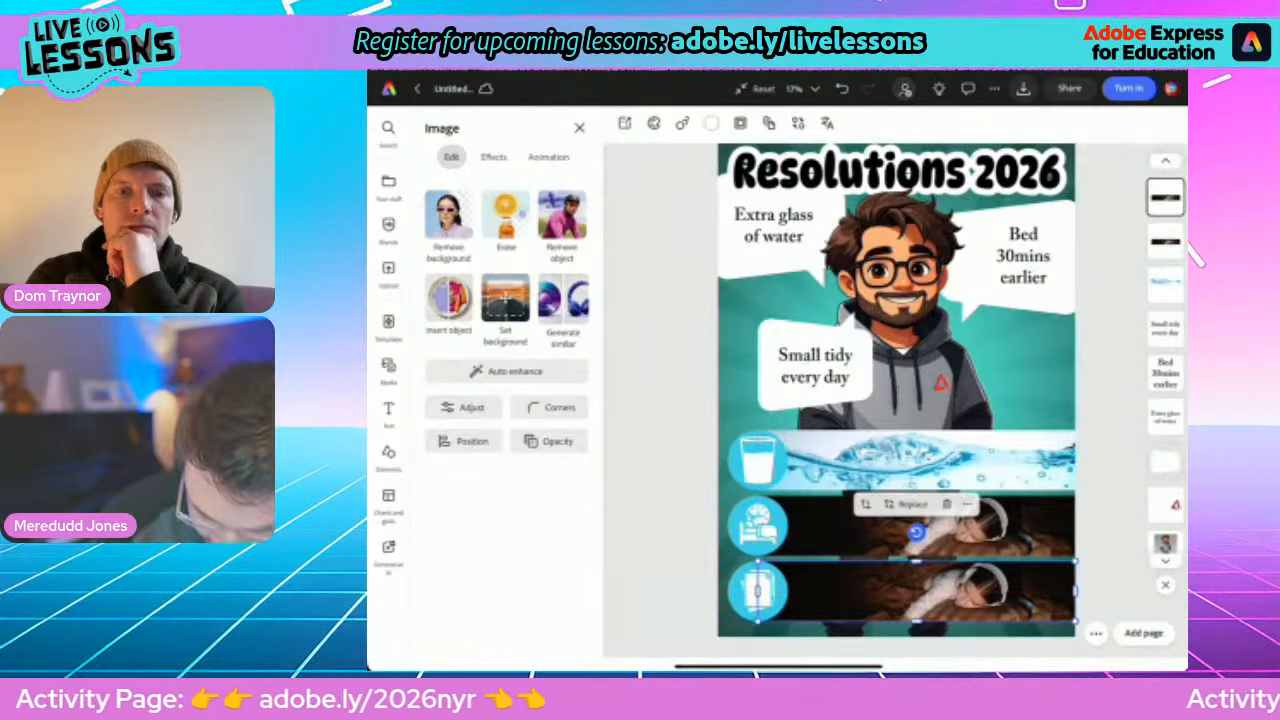
key("Escape")
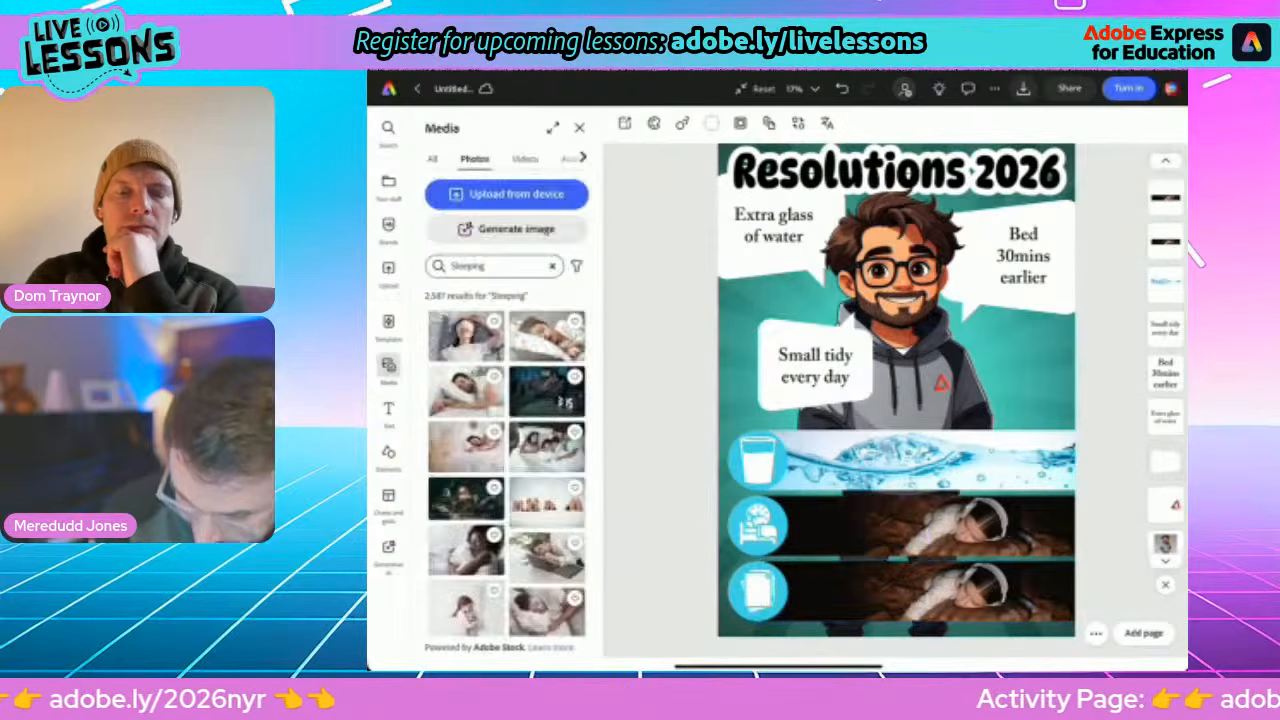
Replace the lowest strip's photo with a cluttered desk picture found by searching the stock photos for "Untidy desk"
left_click(915, 590)
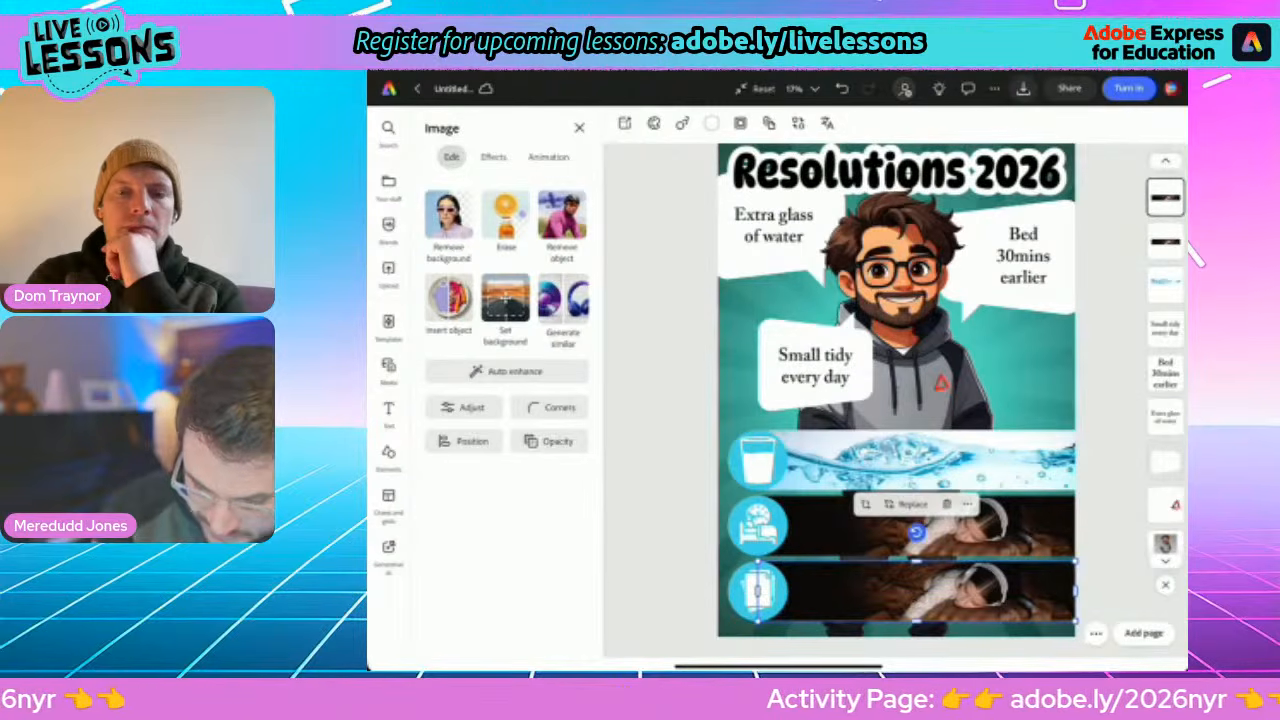
left_click(907, 504)
left_click(921, 375)
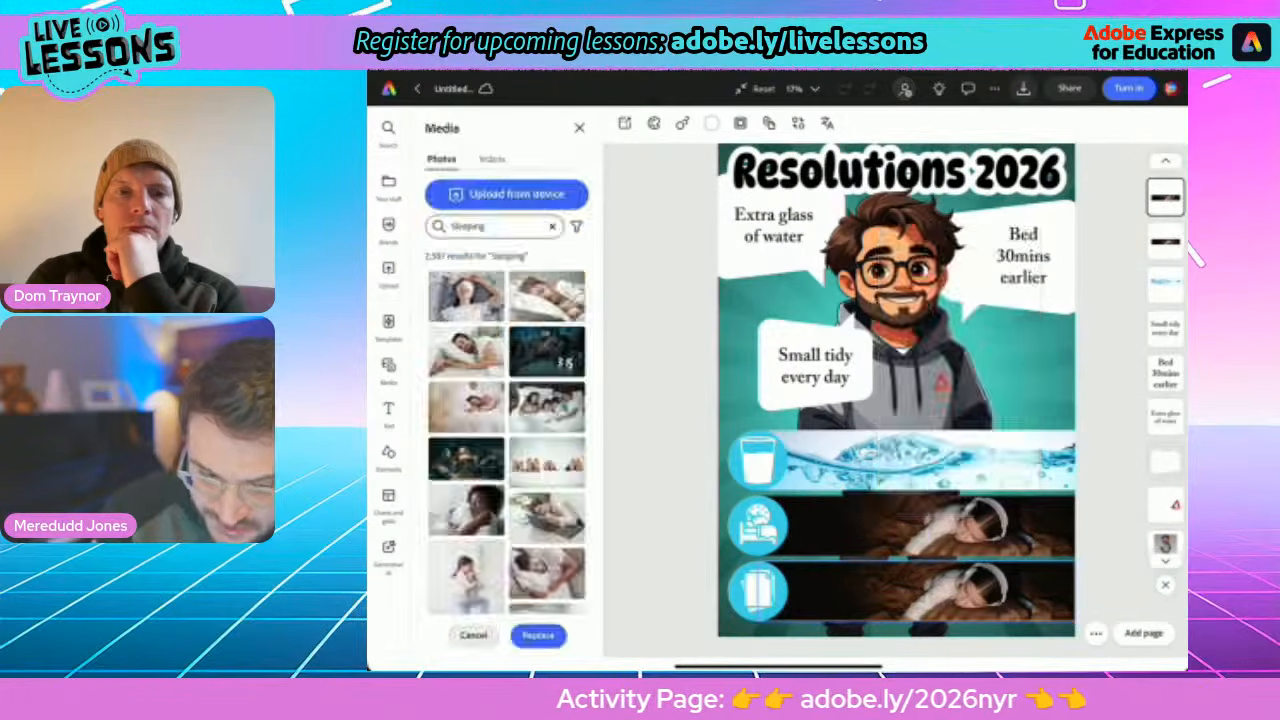
left_click(552, 226)
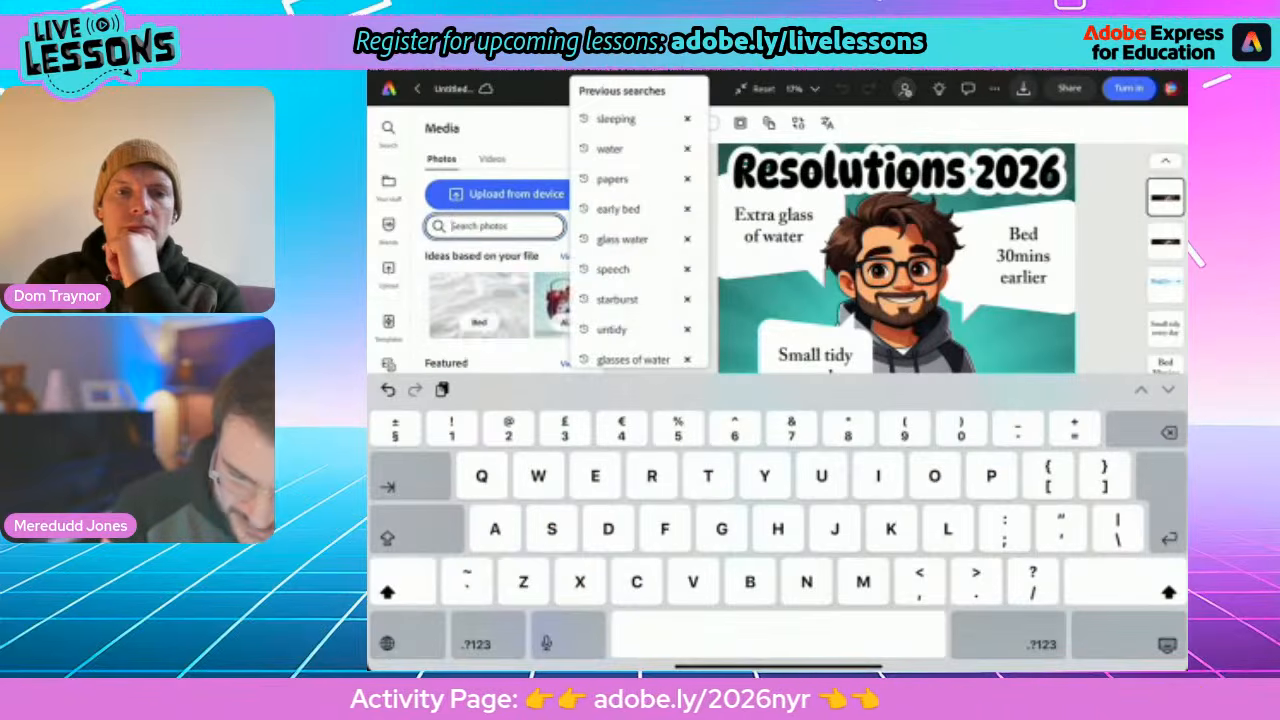
type("Clnt")
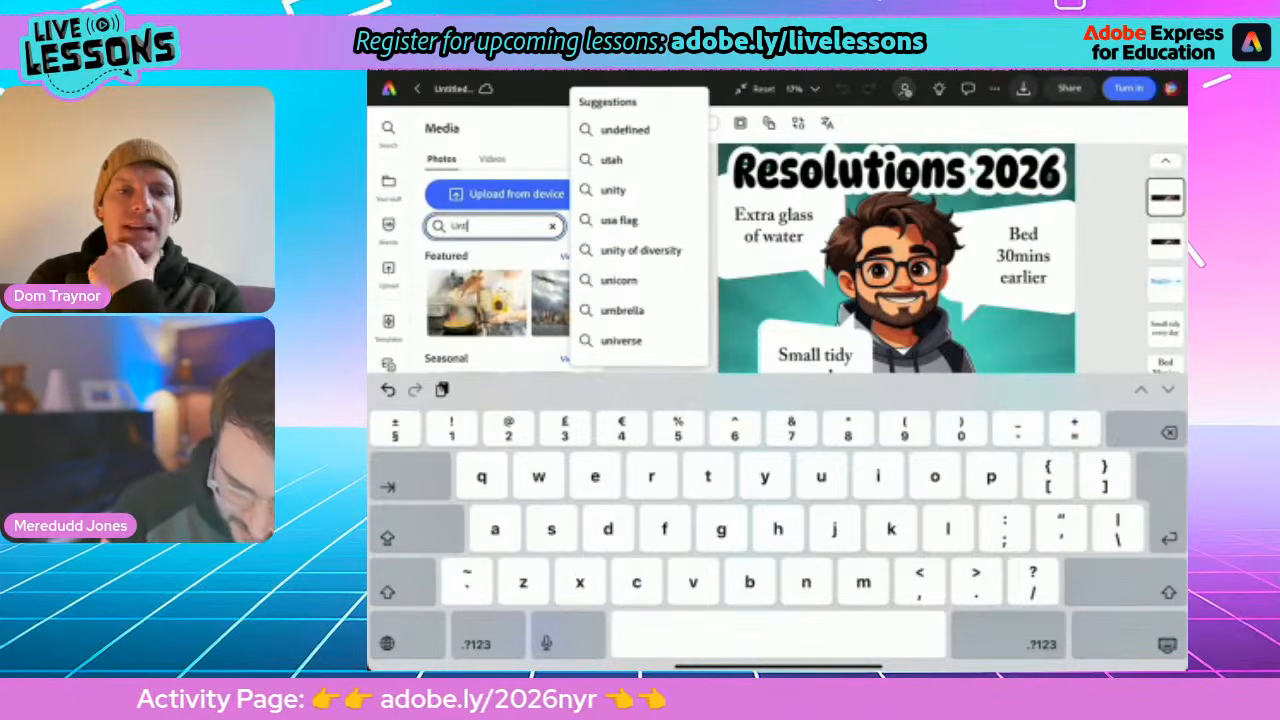
type("idy")
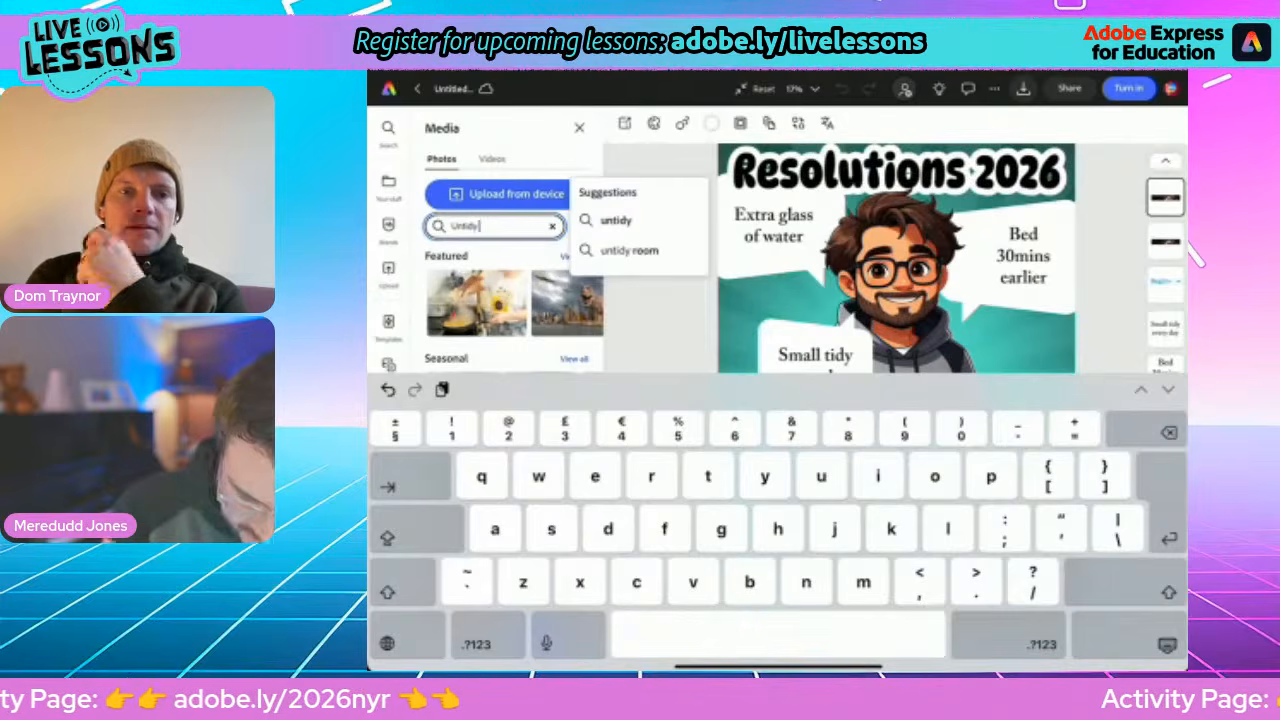
type(" desk")
key("Return")
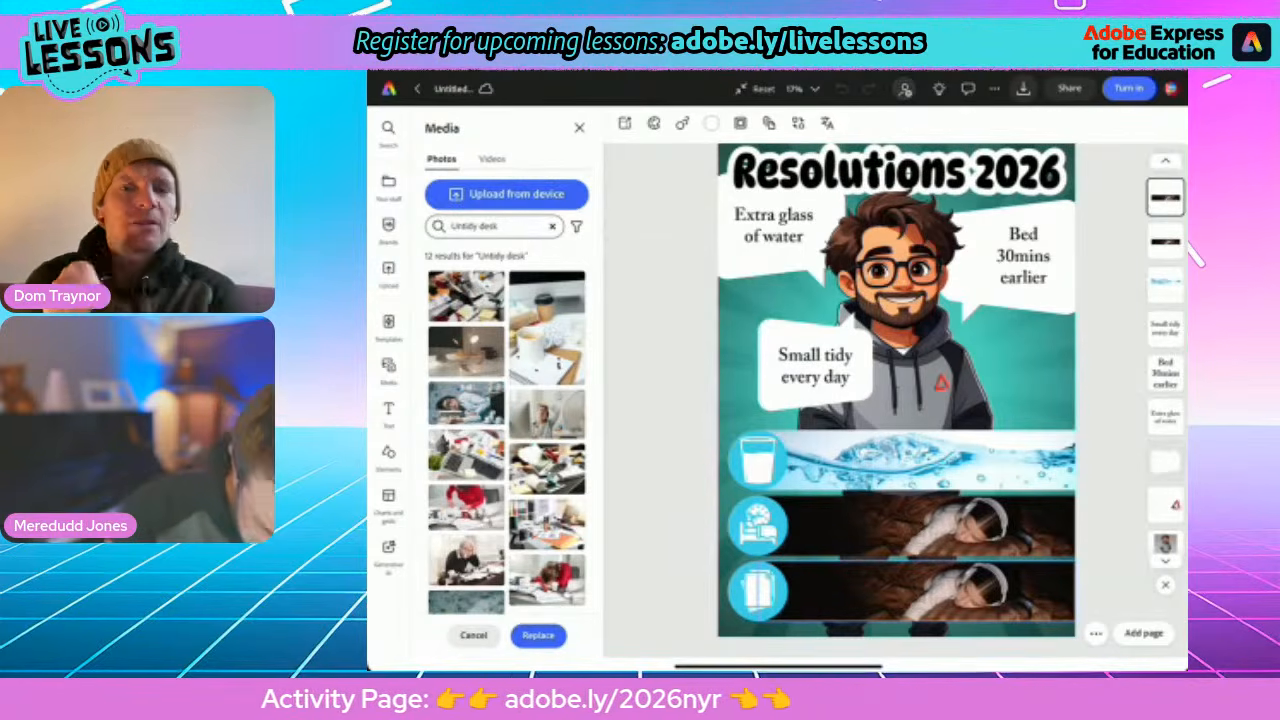
scroll(506, 430, "down", 2)
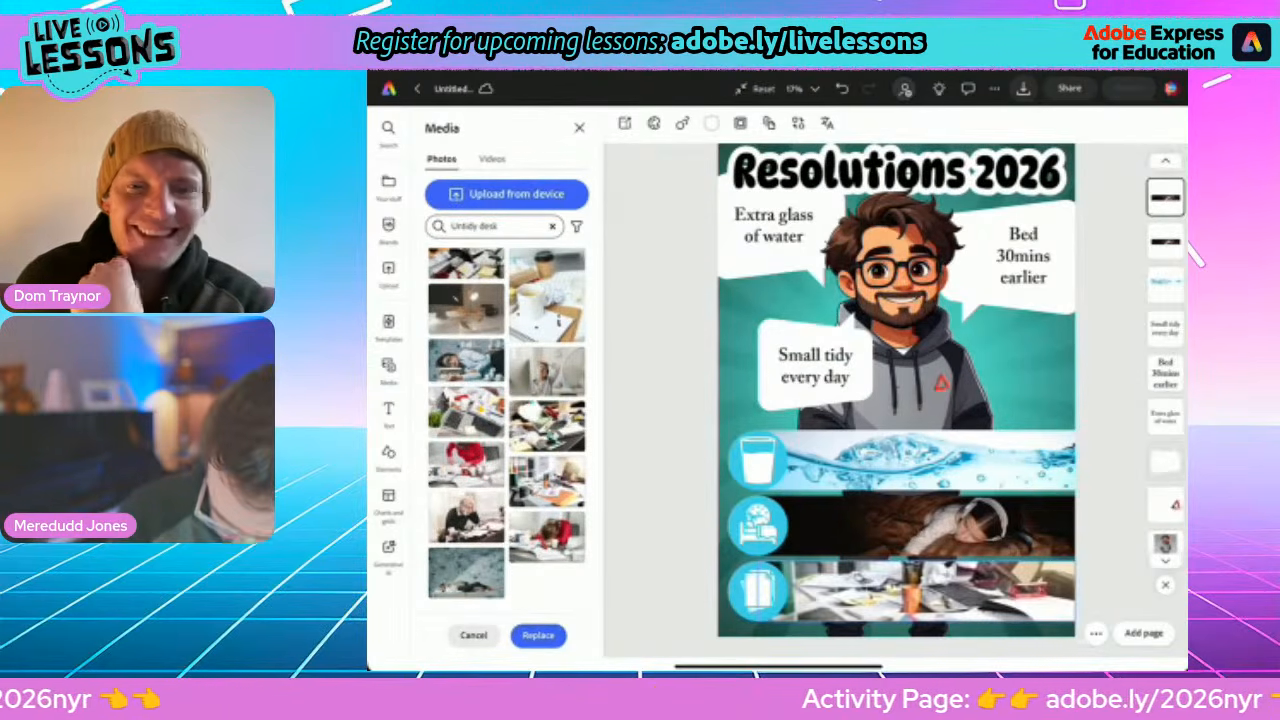
left_click(538, 636)
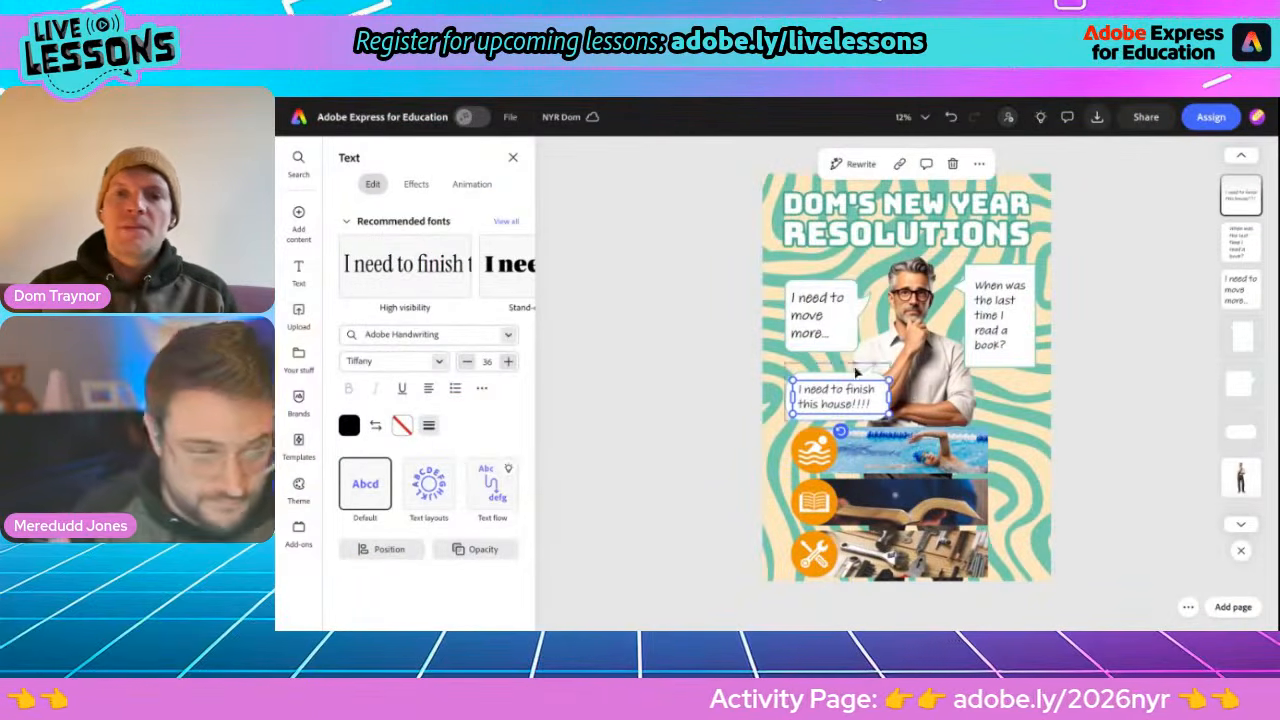
Add a square shape to the wavy-patterned poster and fill it with the default orange
left_click(700, 393)
scroll(700, 425, "up", 5, "ctrl")
scroll(913, 342, "down", 4)
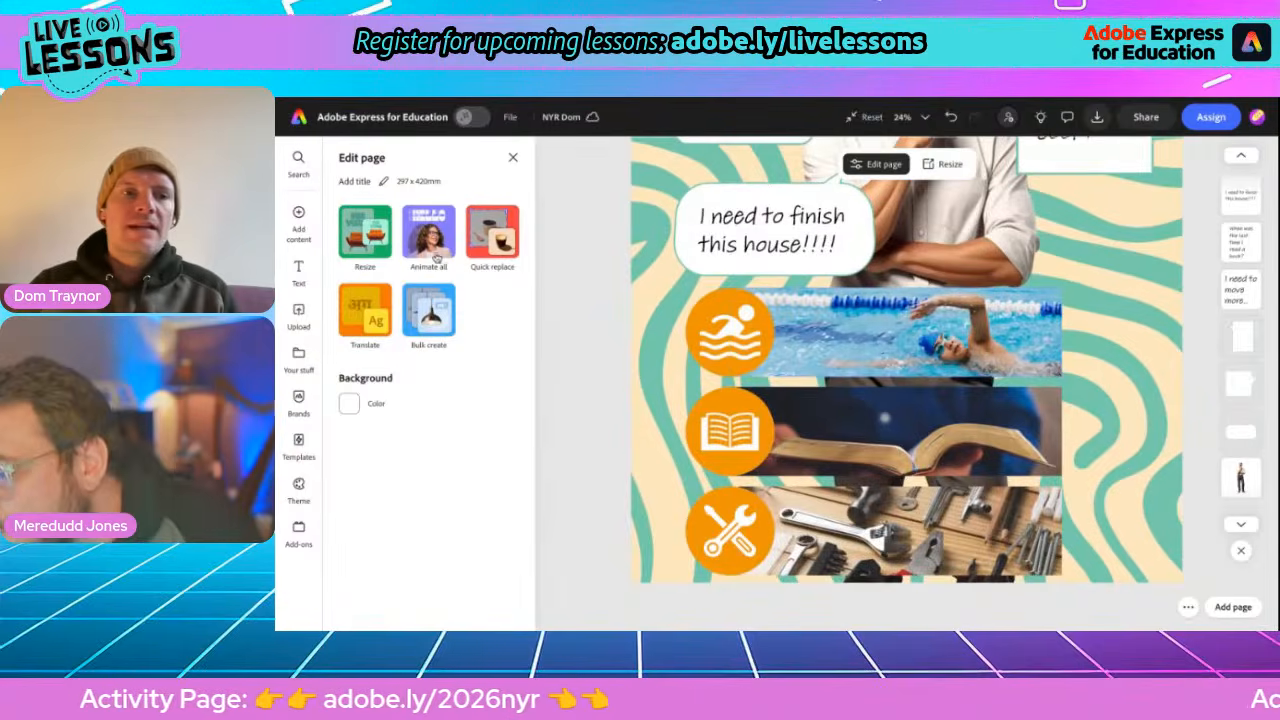
left_click(298, 213)
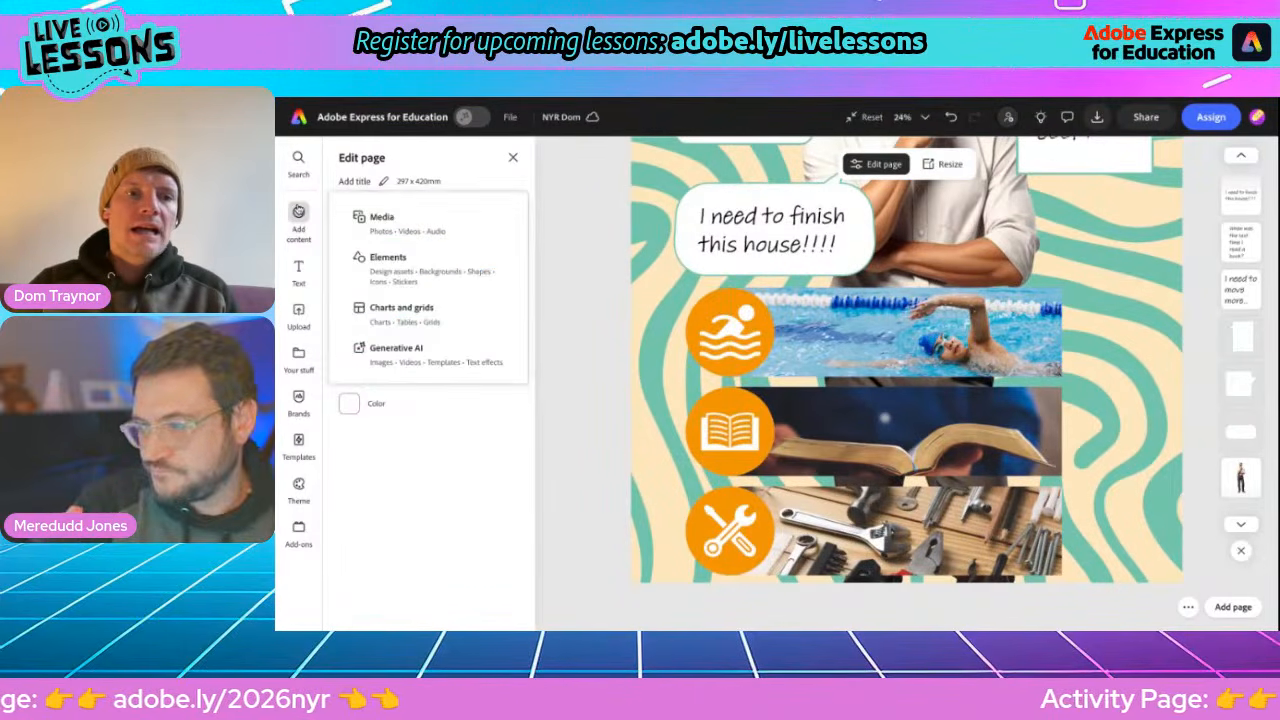
left_click(428, 276)
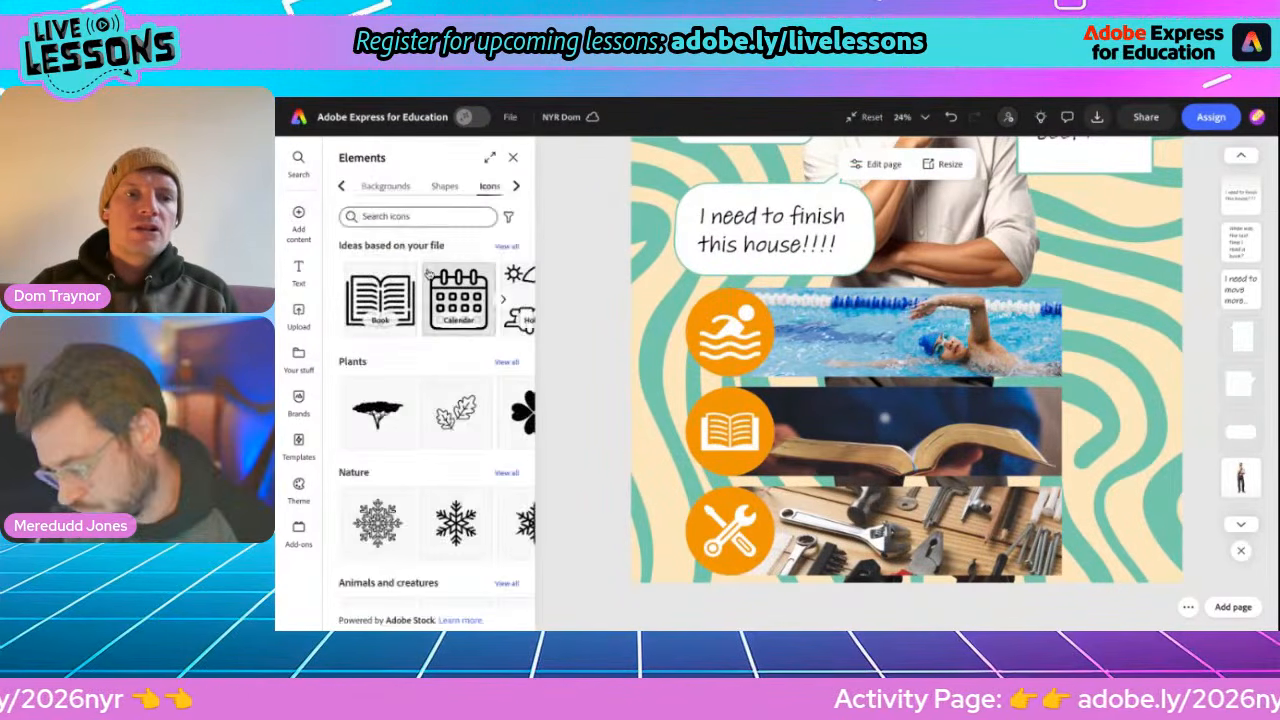
left_click(445, 187)
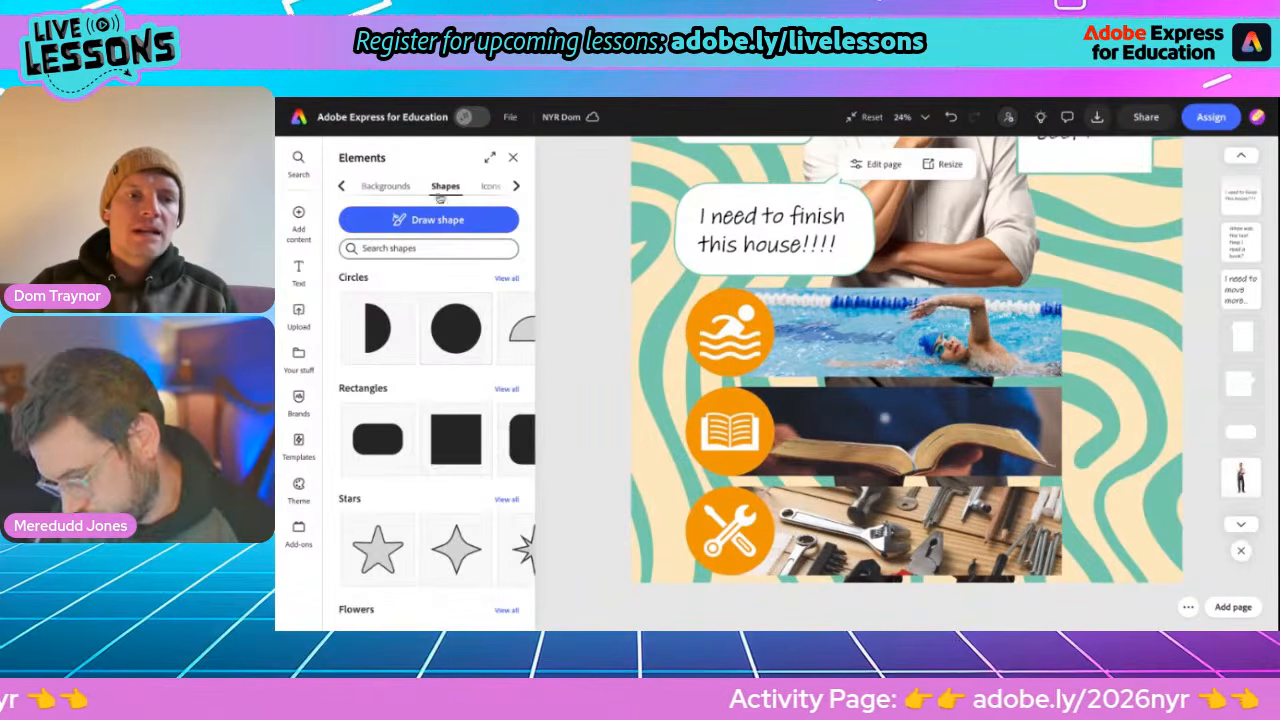
left_click(449, 444)
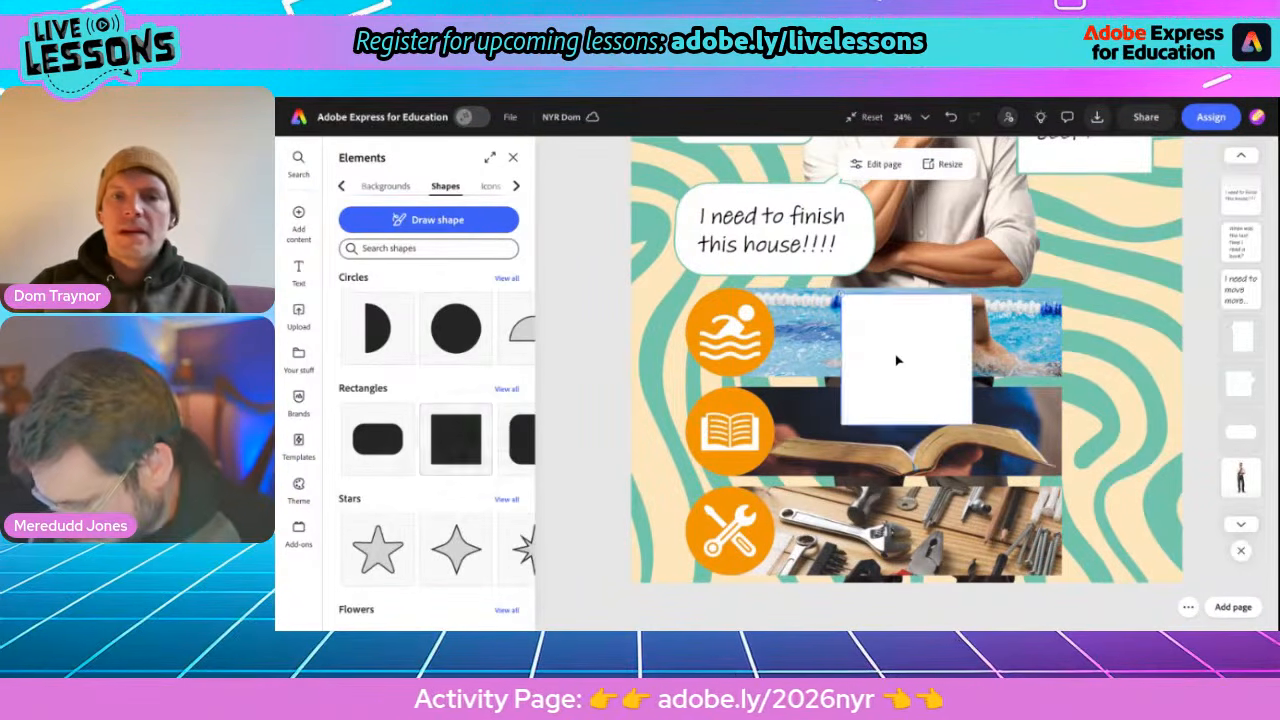
left_click(897, 357)
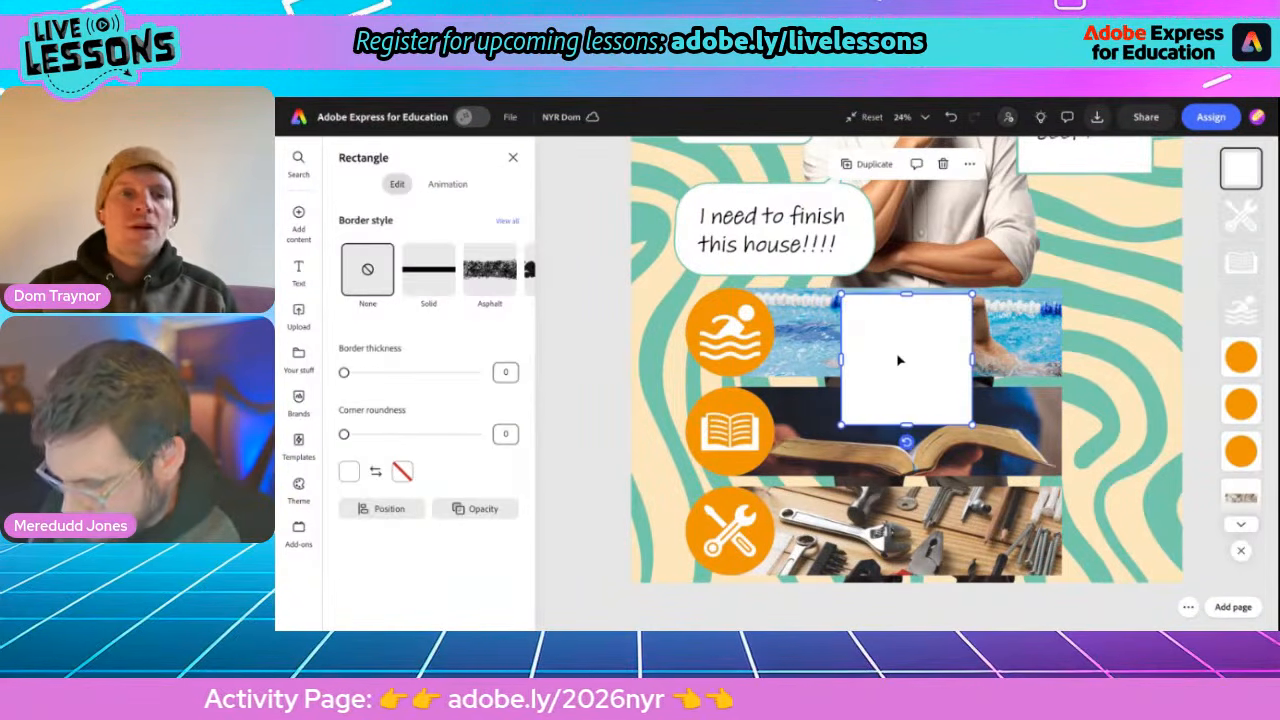
left_click(349, 472)
left_click(497, 465)
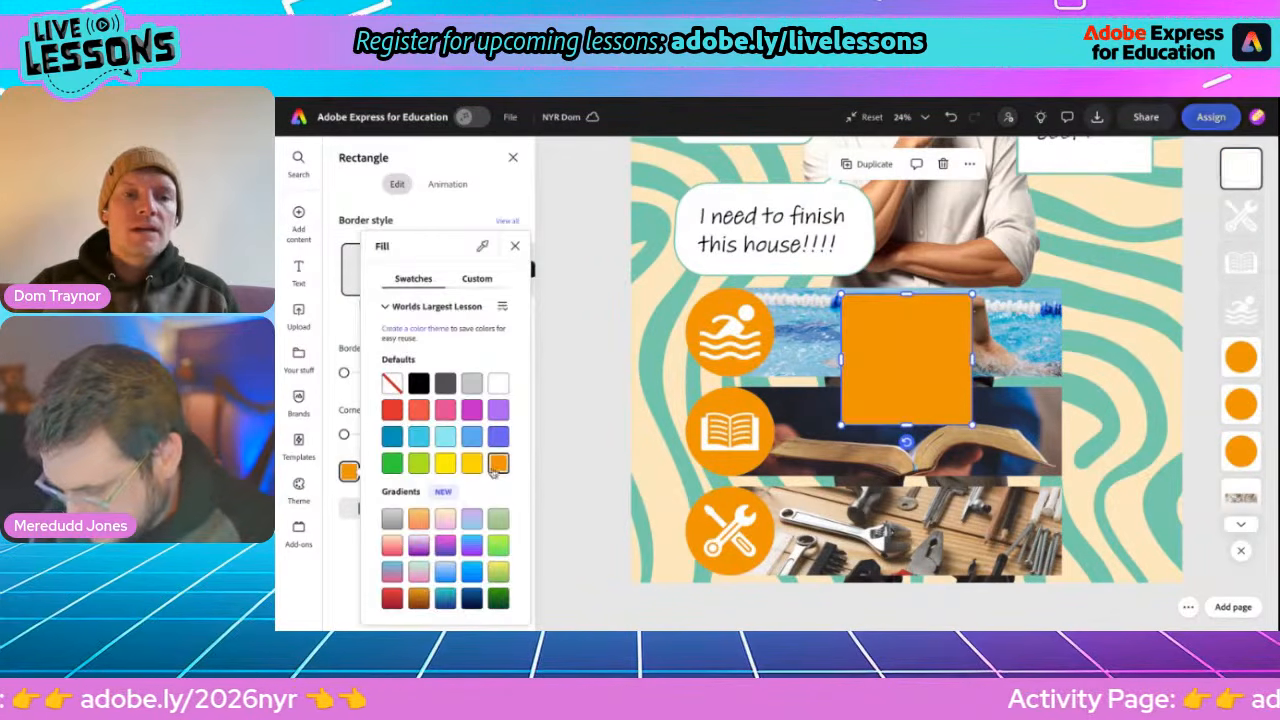
Move the orange square over the right end of the swimming strip and shorten it to the strip's height
left_click(907, 366)
left_click_drag(966, 358, 1146, 350)
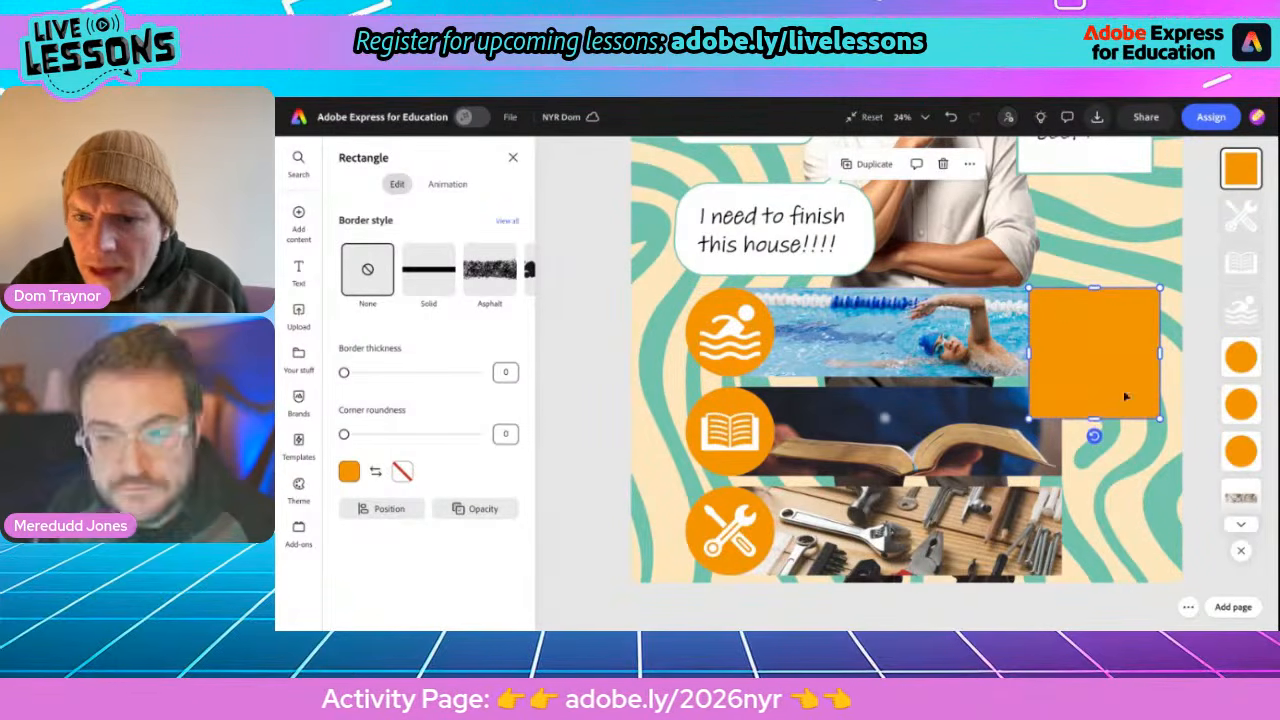
left_click_drag(1095, 419, 1097, 374)
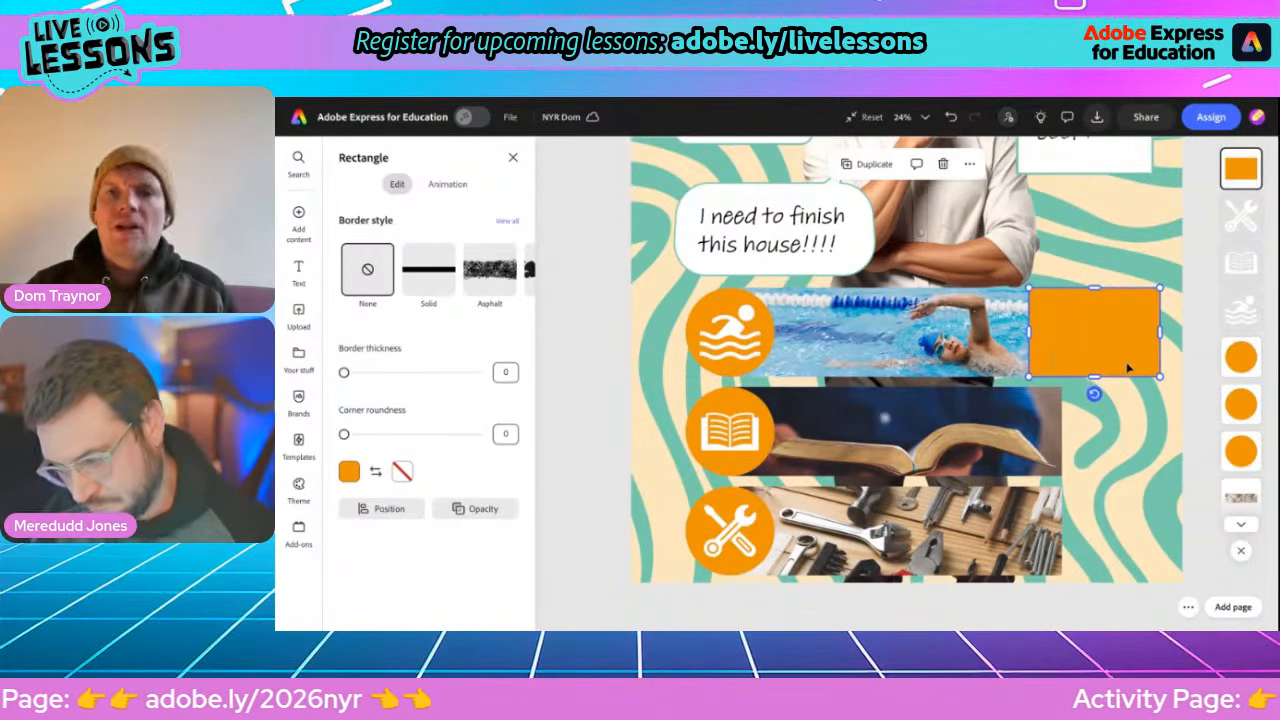
Duplicate the orange rectangle twice, aligning the copies over the right ends of the book and tools strips
left_click(874, 164)
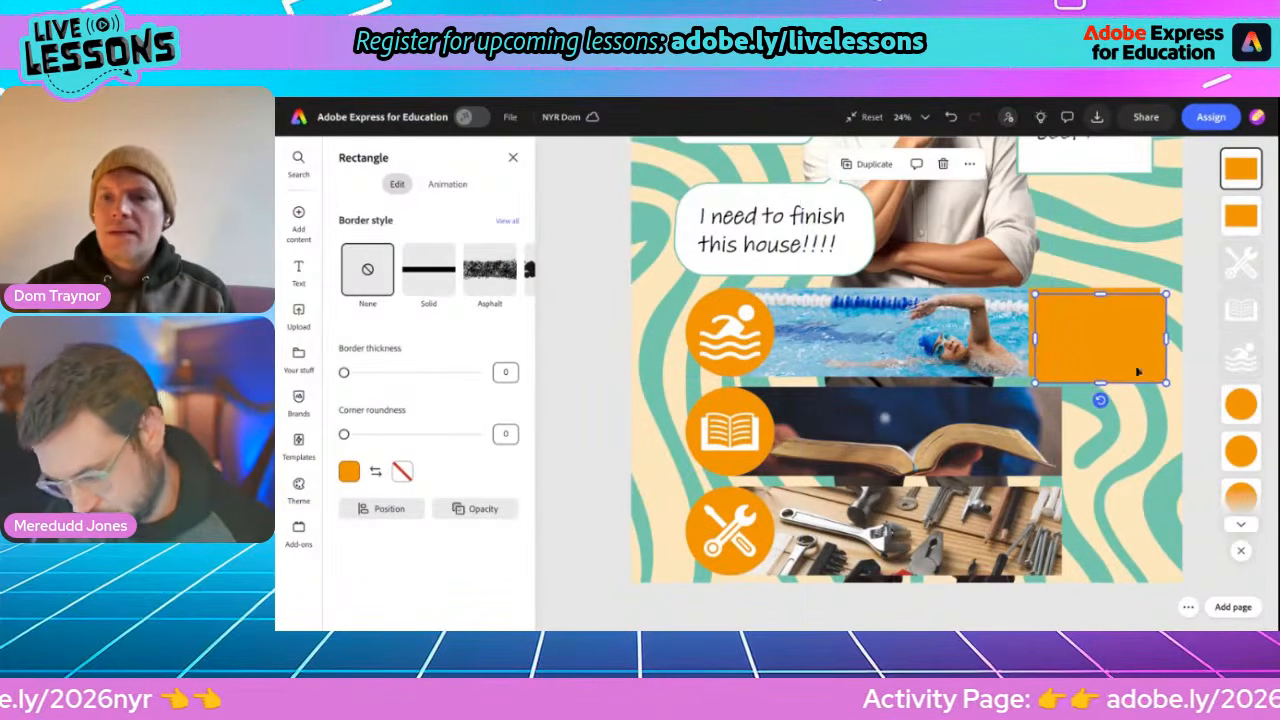
left_click_drag(1120, 345, 1117, 443)
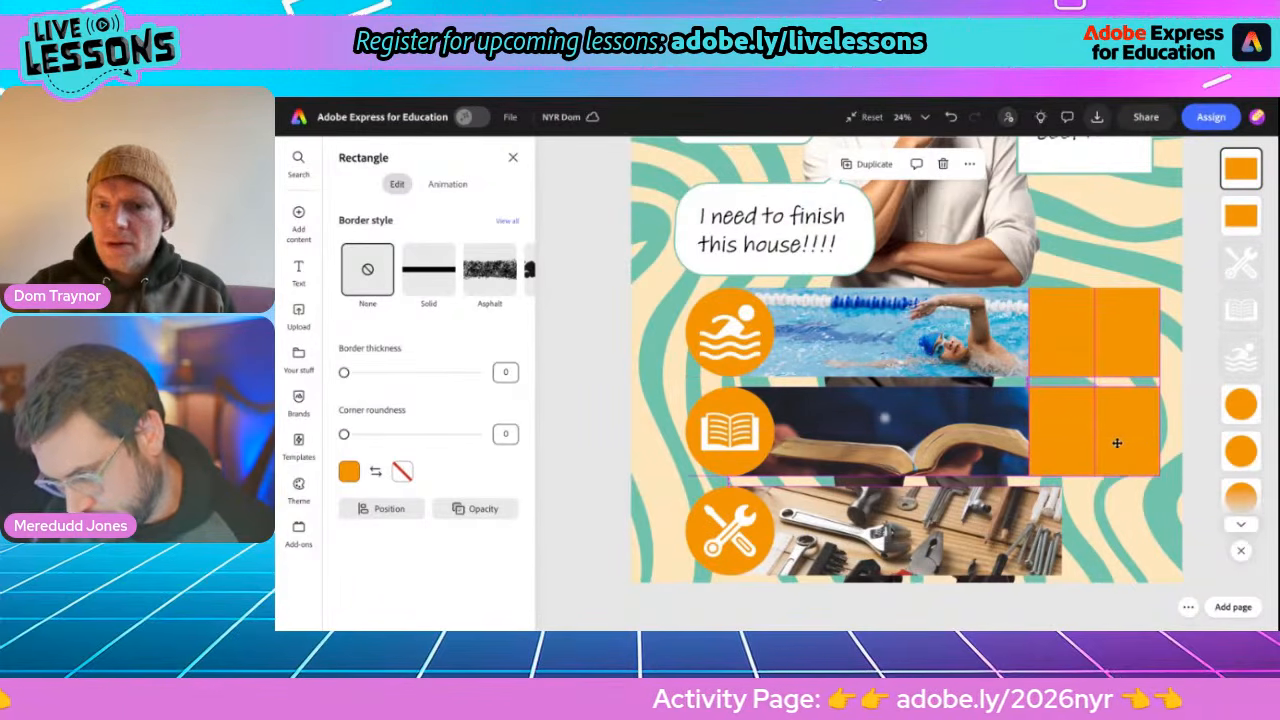
left_click(874, 164)
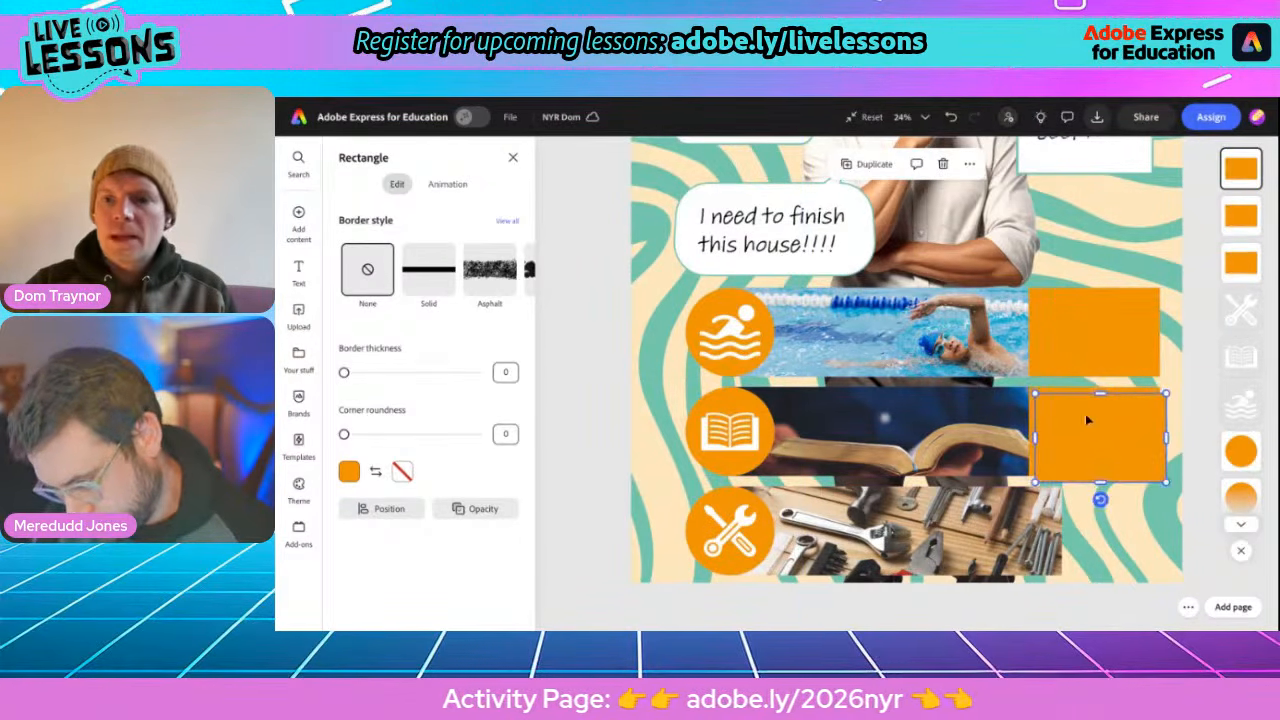
left_click_drag(1087, 420, 1085, 515)
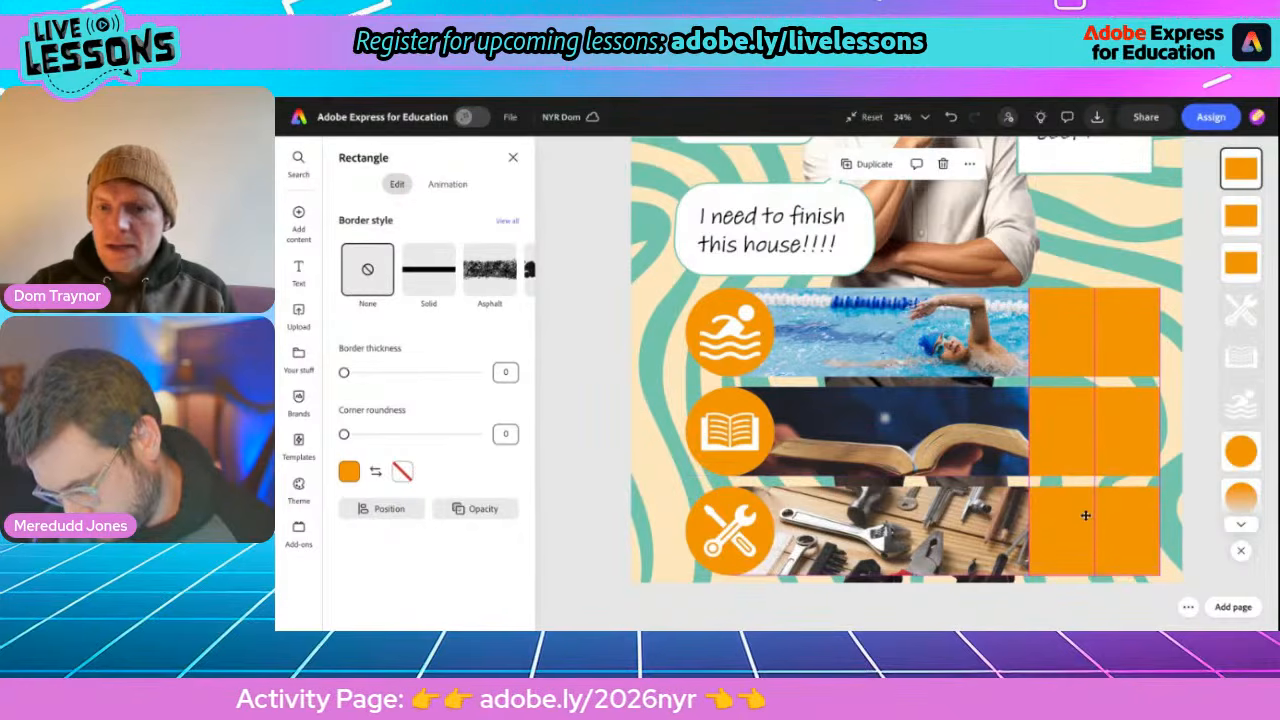
left_click(581, 329)
Duplicate the "I need to move more..." text, place the copy over the swimming strip's orange rectangle and bring it to the front
scroll(751, 270, "down", 5)
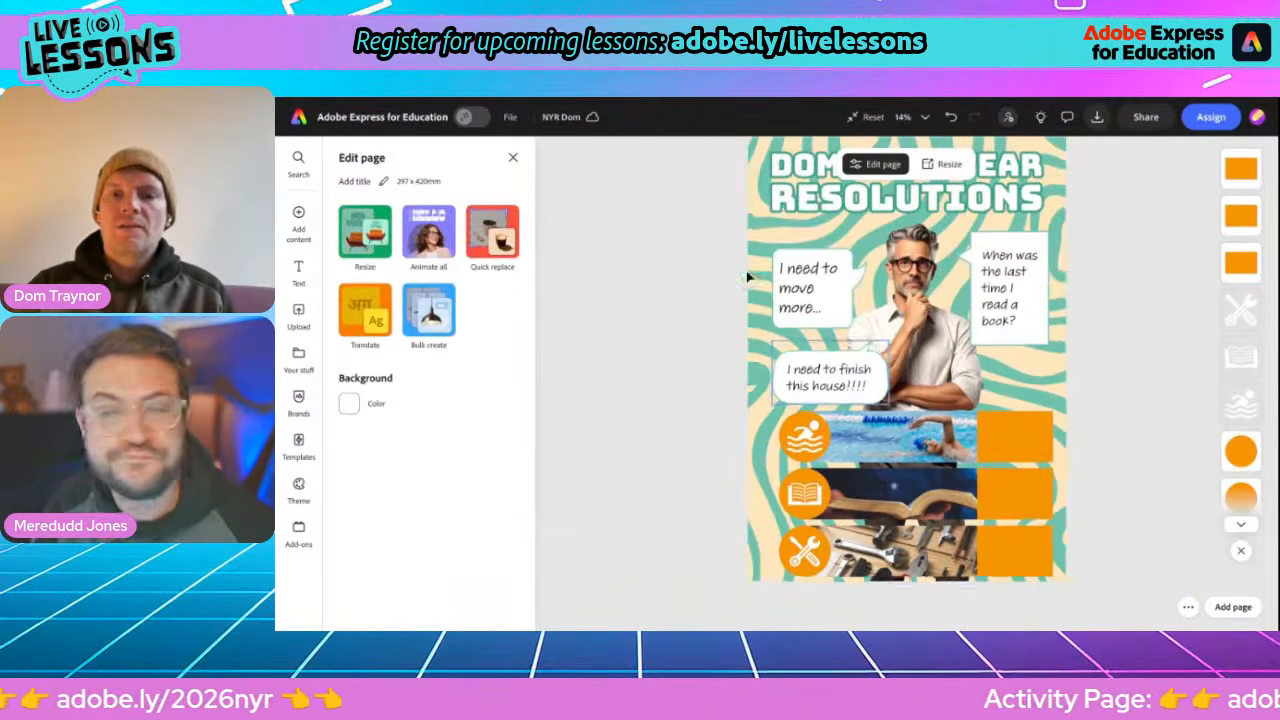
left_click(801, 288)
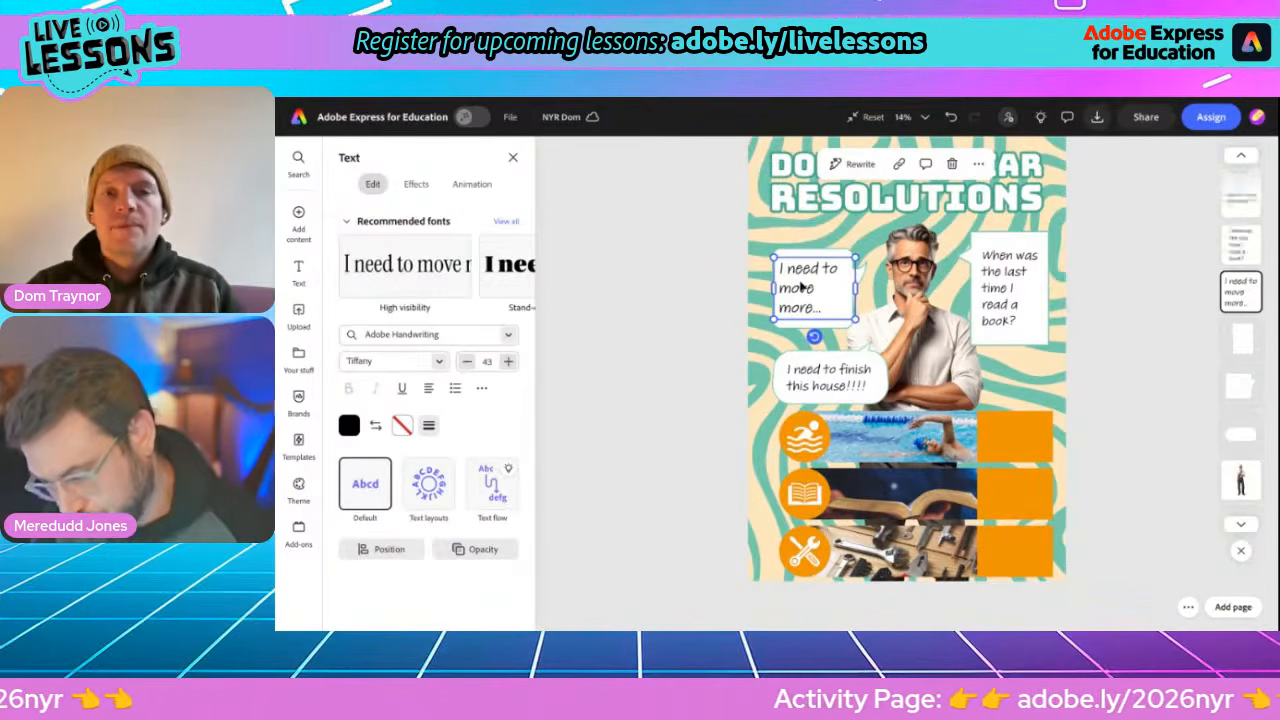
left_click(979, 163)
left_click(997, 268)
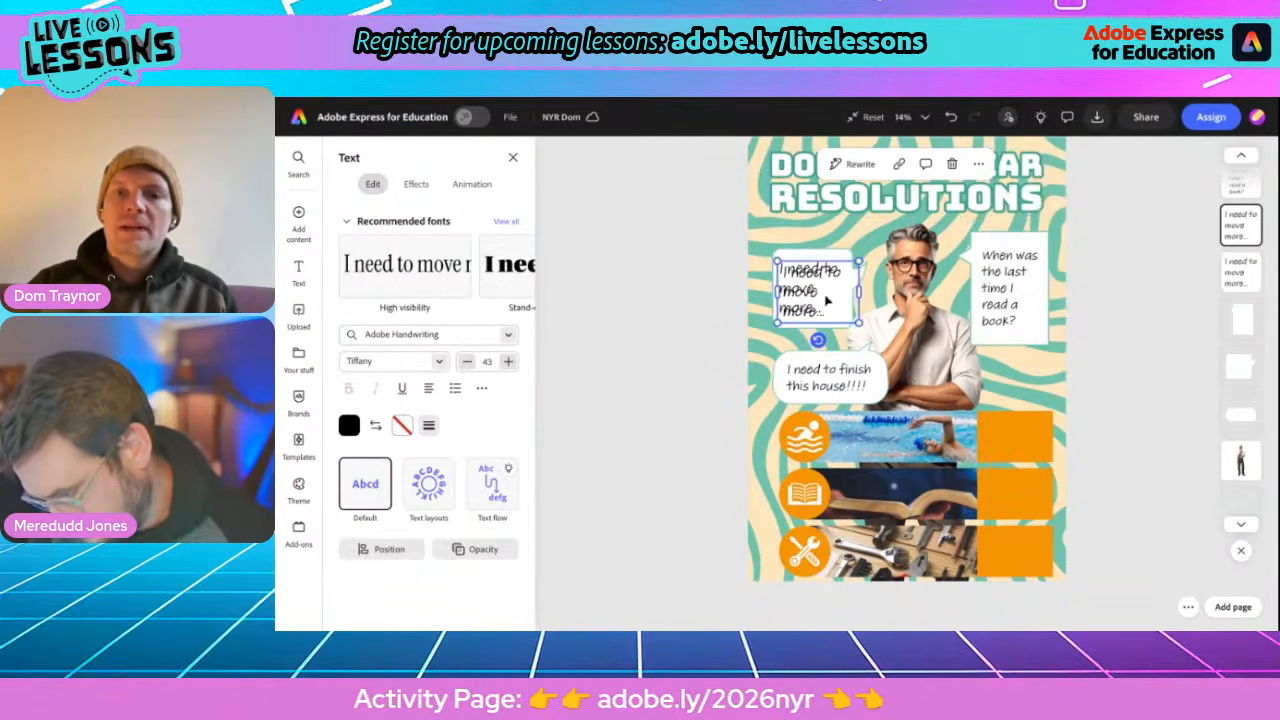
left_click(1004, 439)
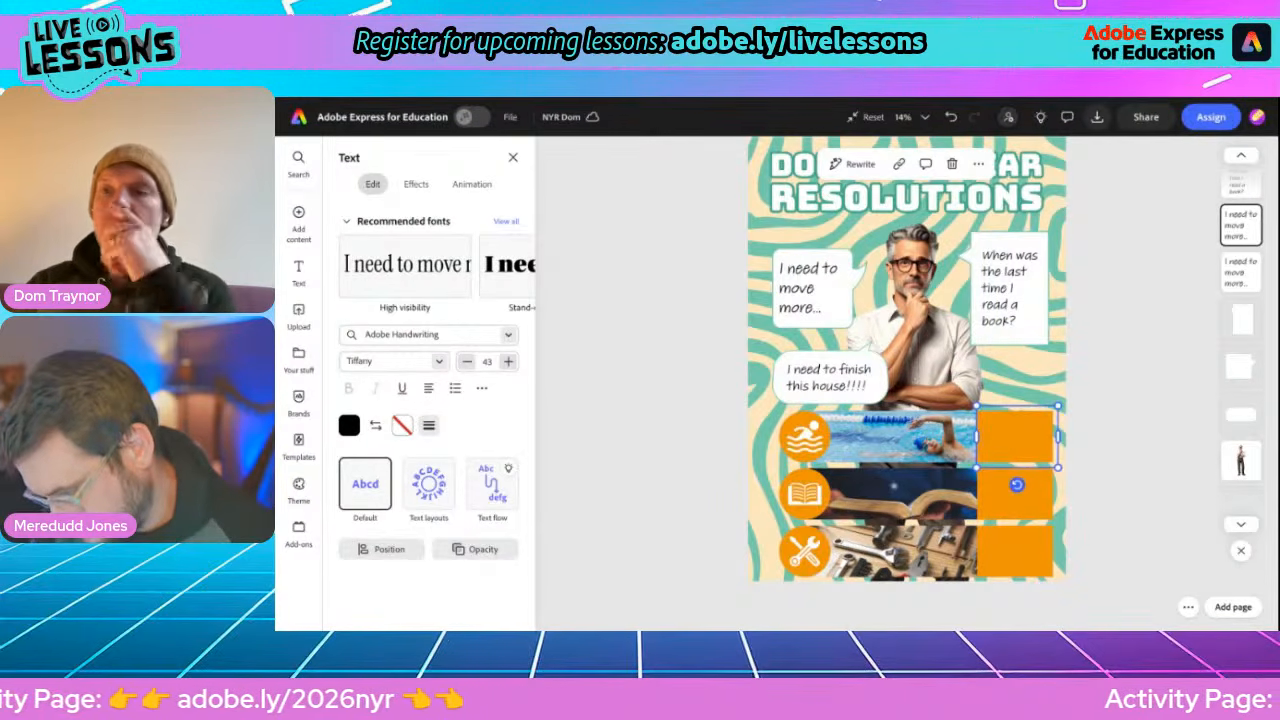
scroll(1235, 226, "down", 5)
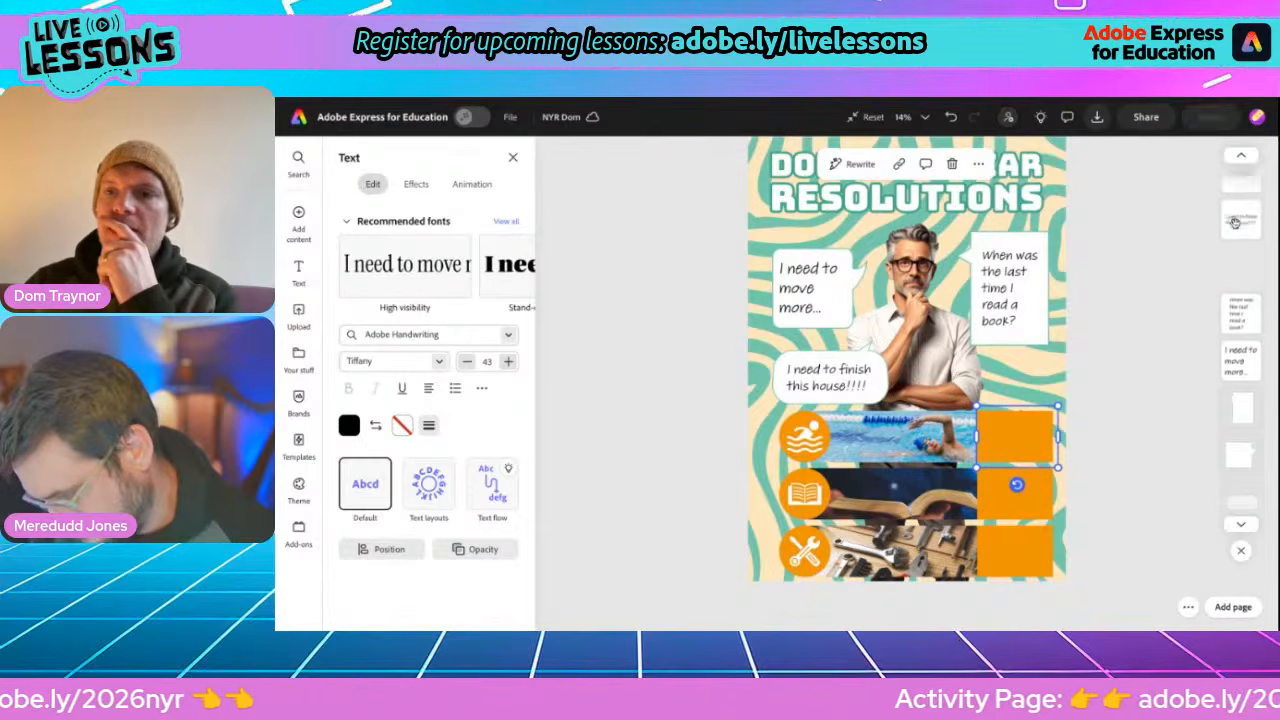
scroll(1236, 224, "up", 5)
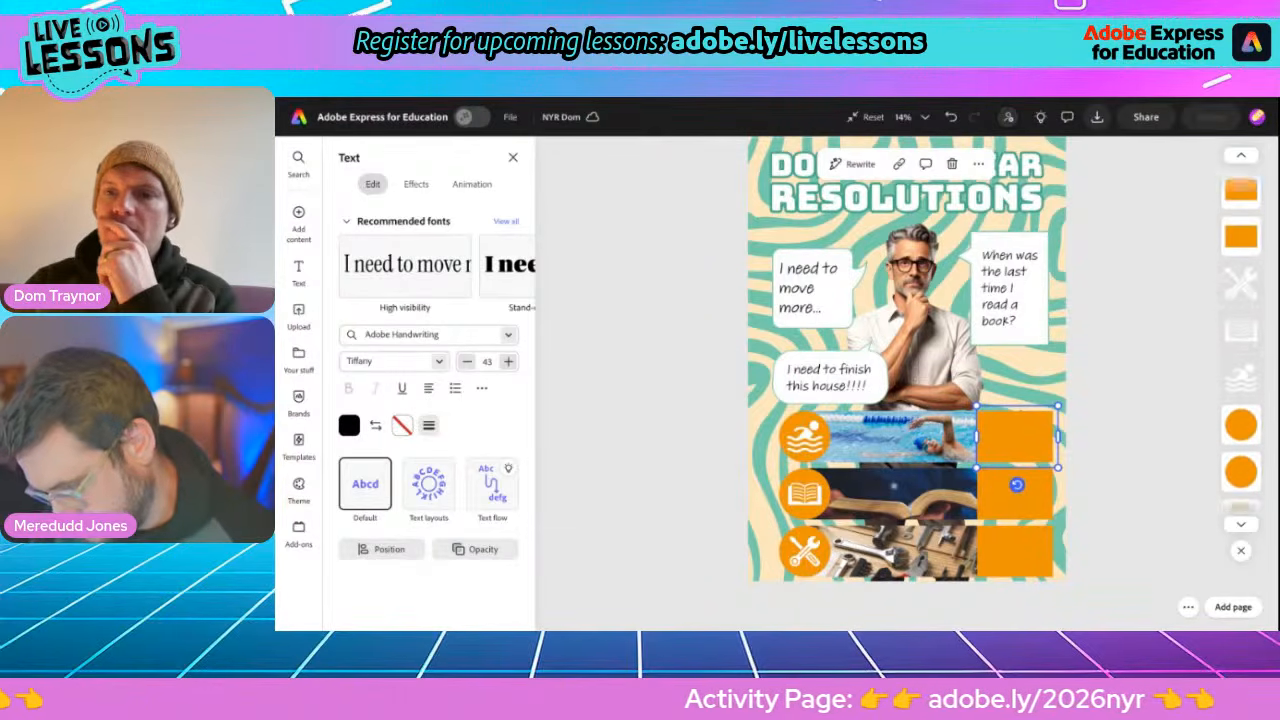
left_click_drag(1236, 224, 1238, 168)
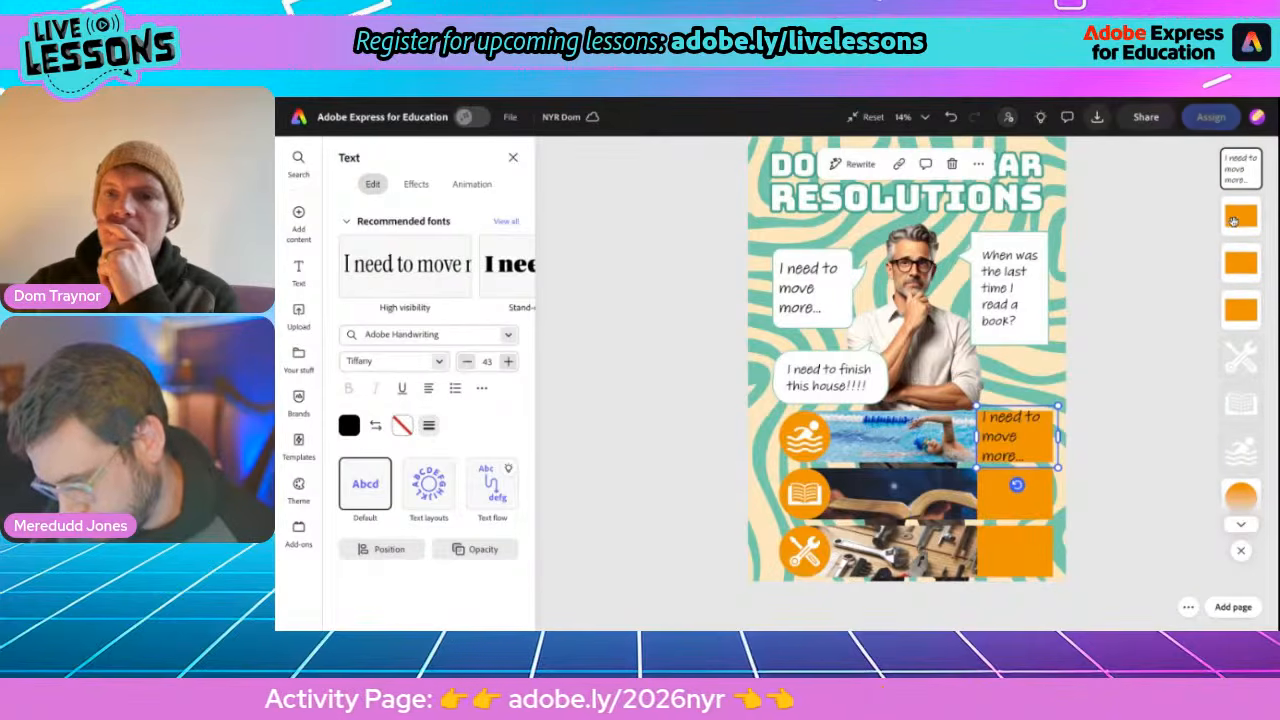
Replace the text on the swimming strip's orange block with "swim twice a week", reduce it to size 33 and centre it
double_click(1001, 437)
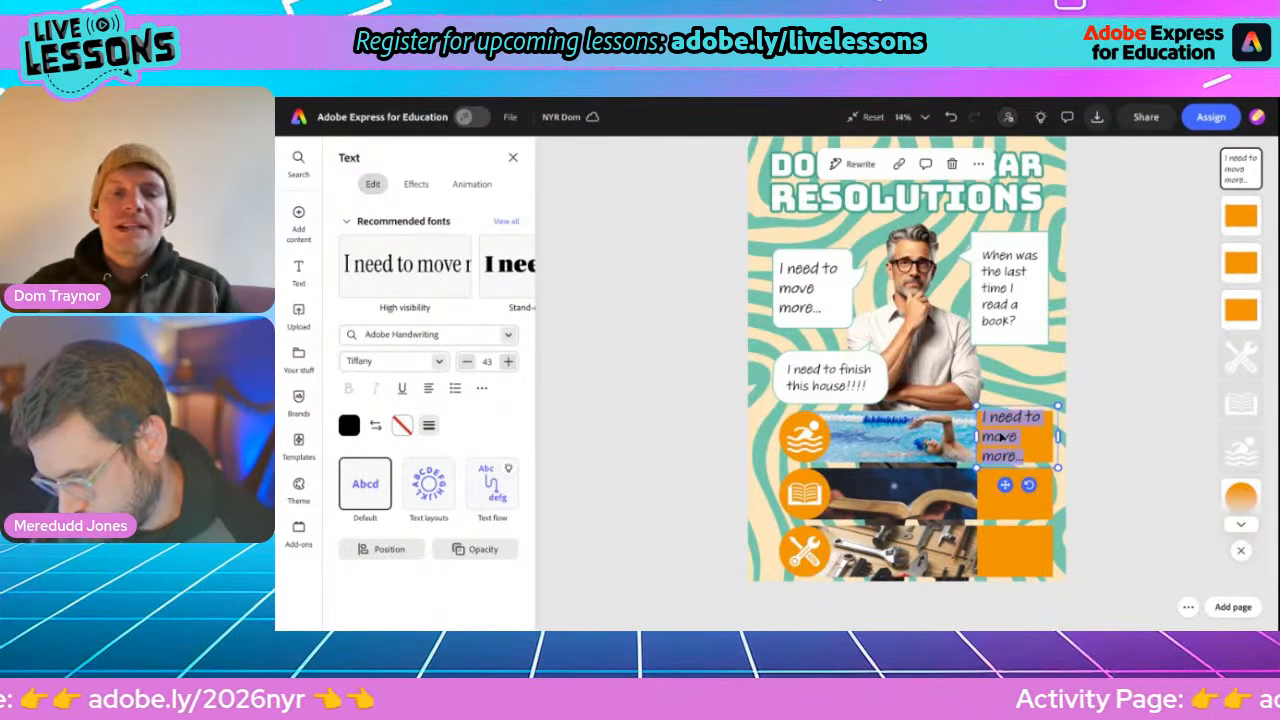
type("swim")
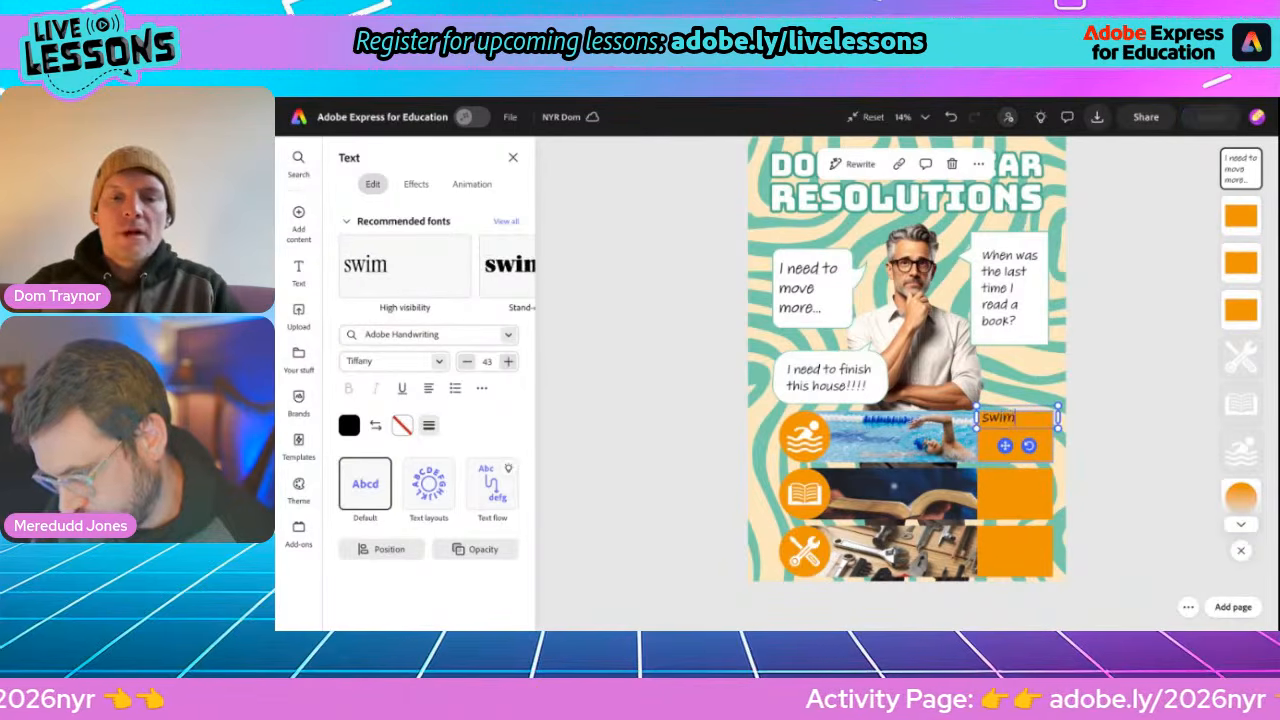
type(" twice a wee")
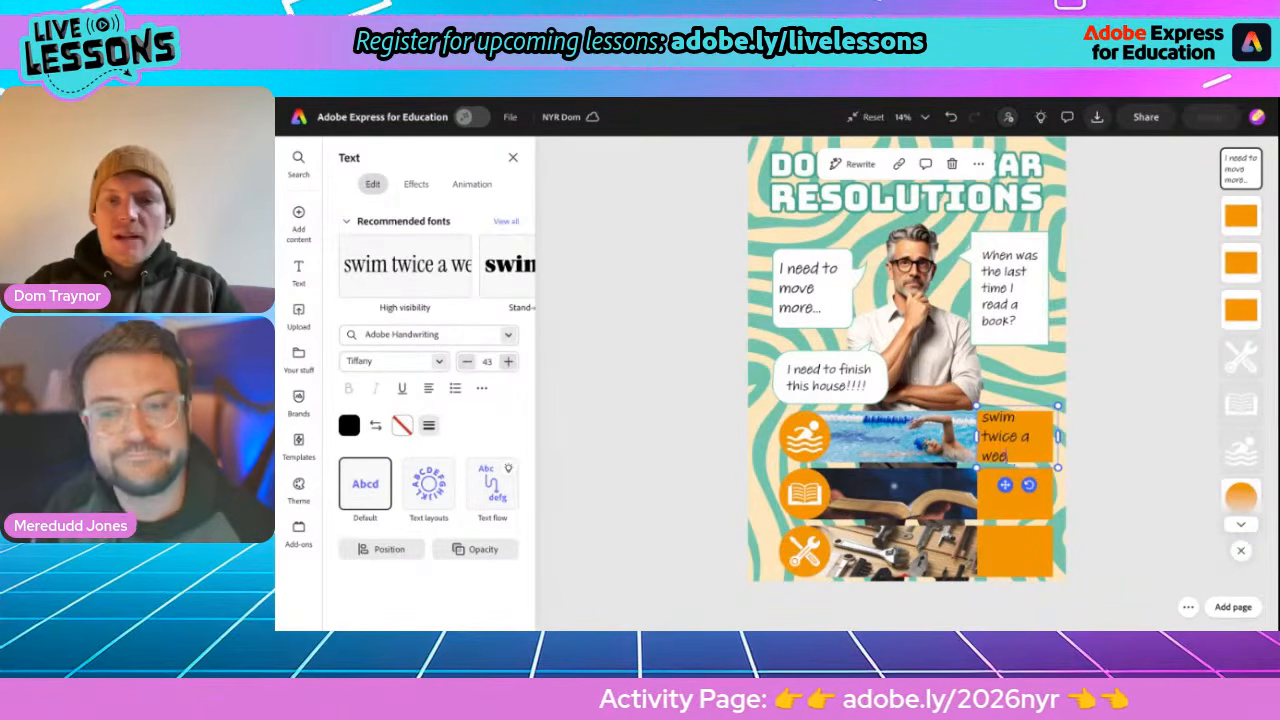
type("k")
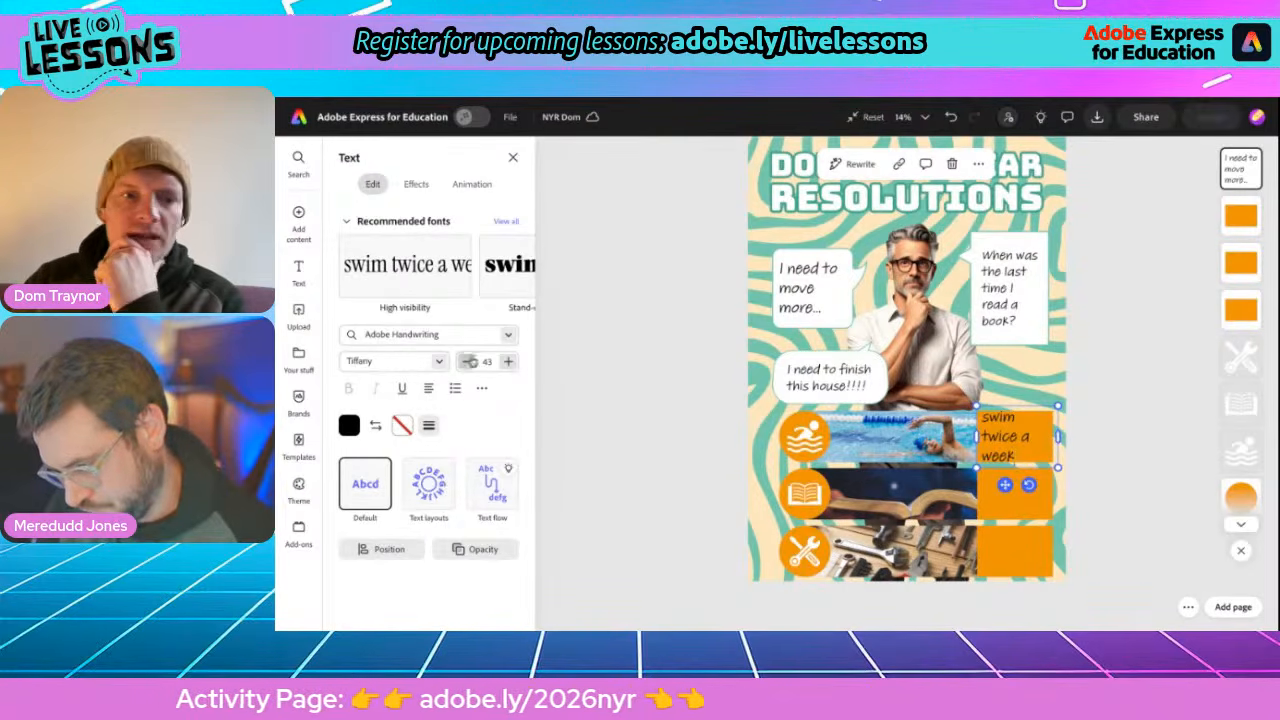
left_click(467, 362)
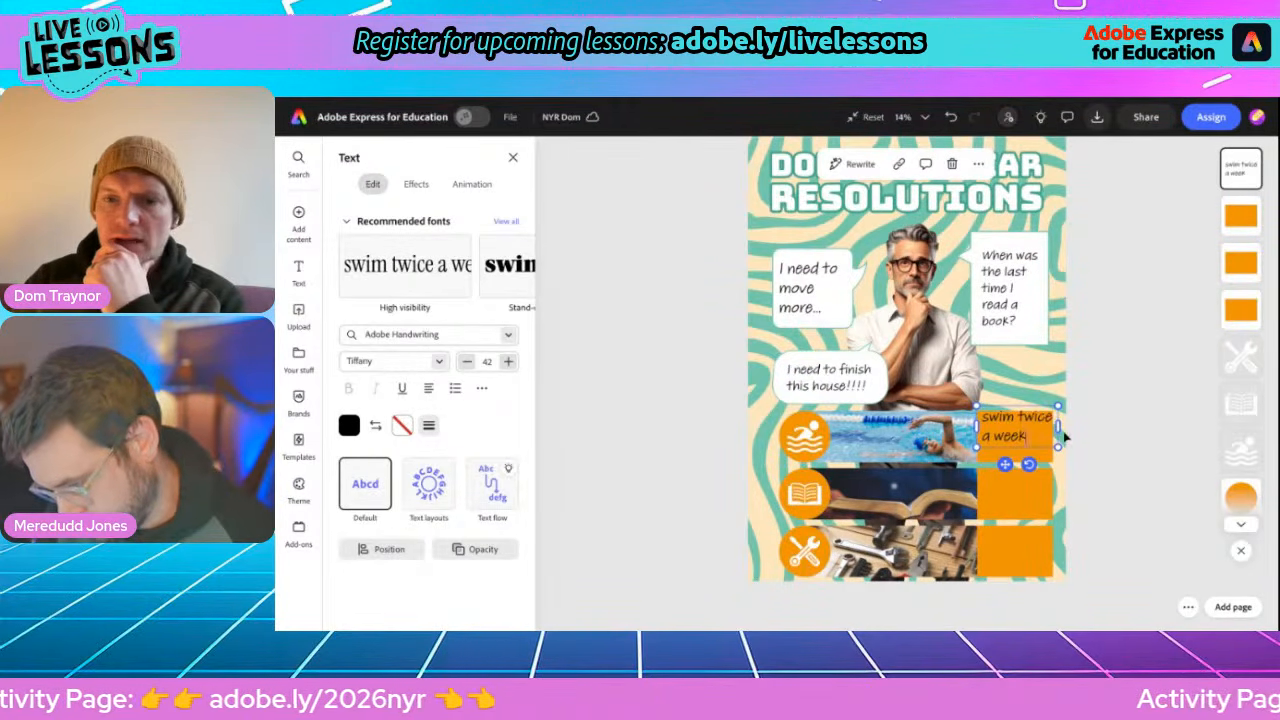
left_click_drag(1056, 408, 1042, 420)
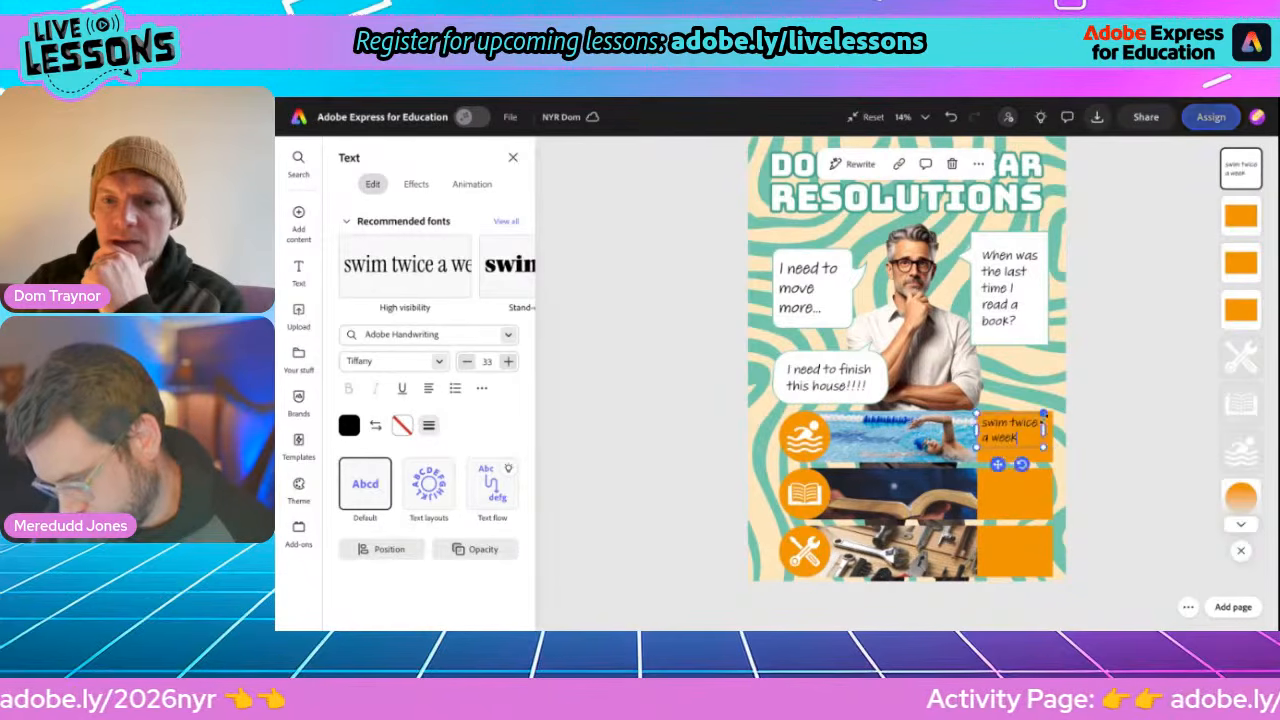
left_click_drag(996, 465, 997, 471)
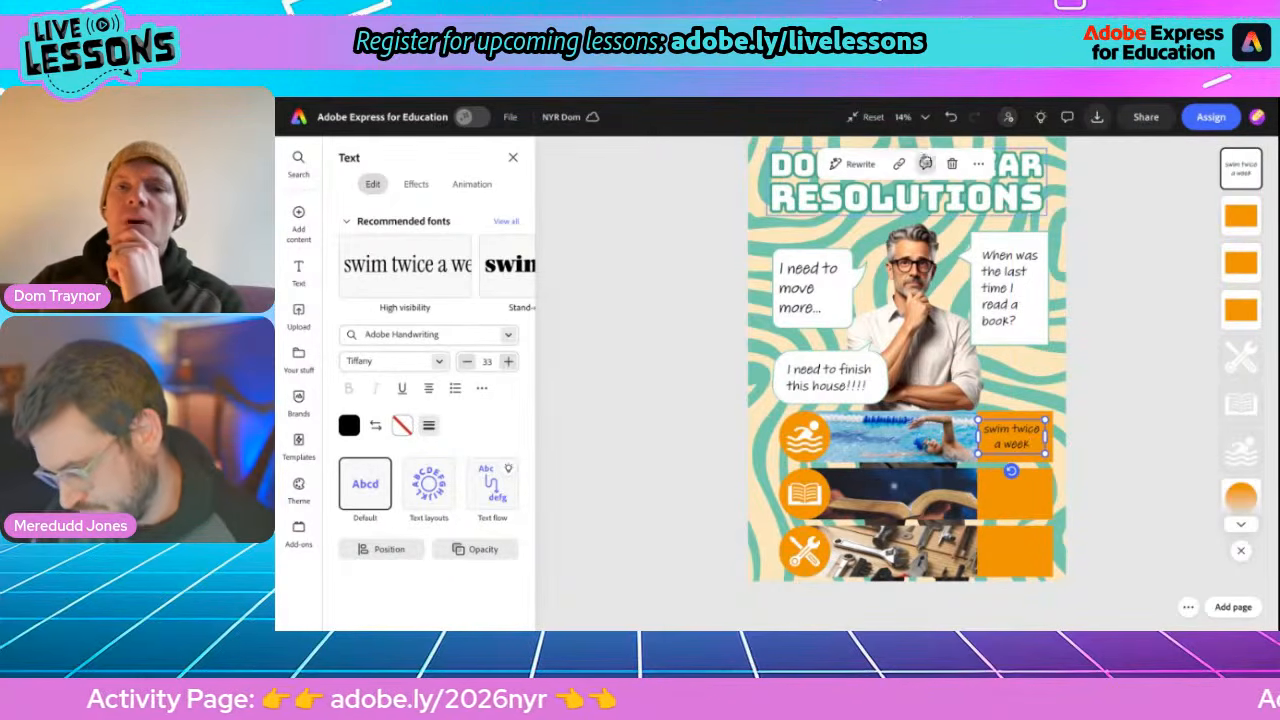
Duplicate the "swim twice a week" text onto the book strip's orange block, reword it to "read one book a month" and shrink it to size 31
left_click(978, 163)
left_click(998, 266)
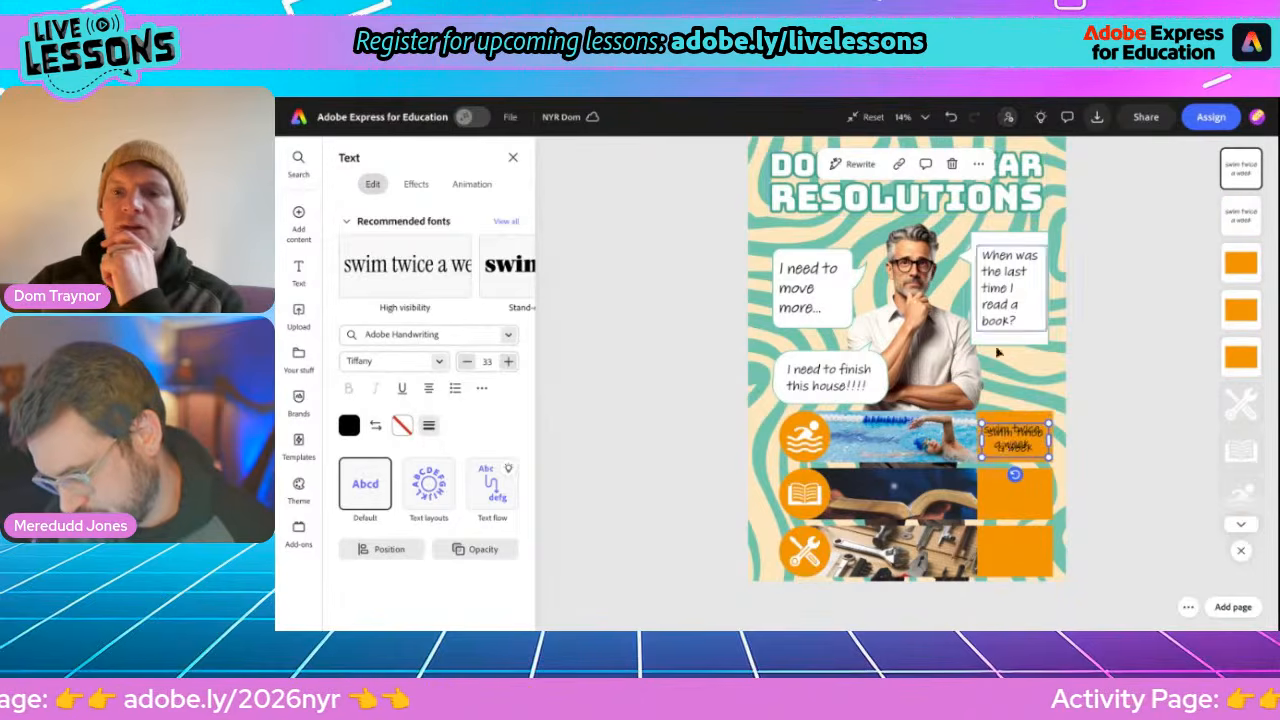
left_click_drag(1007, 446, 1008, 493)
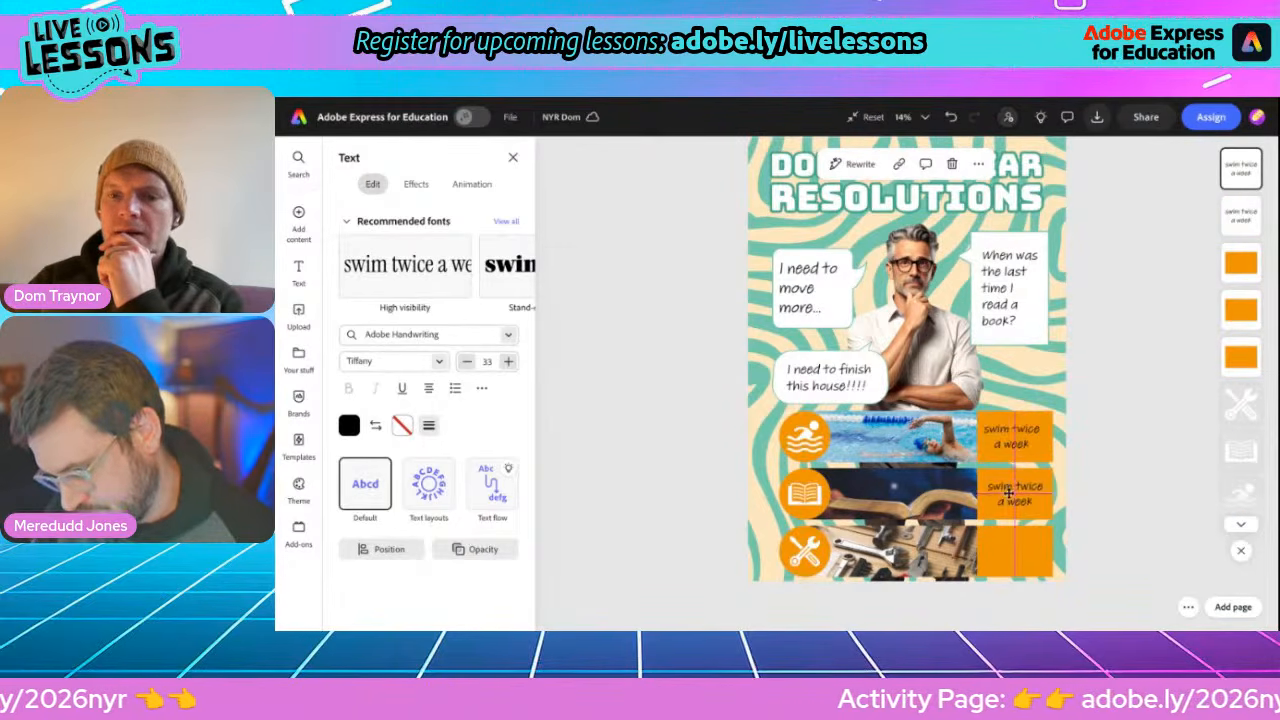
triple_click(1008, 493)
type("re")
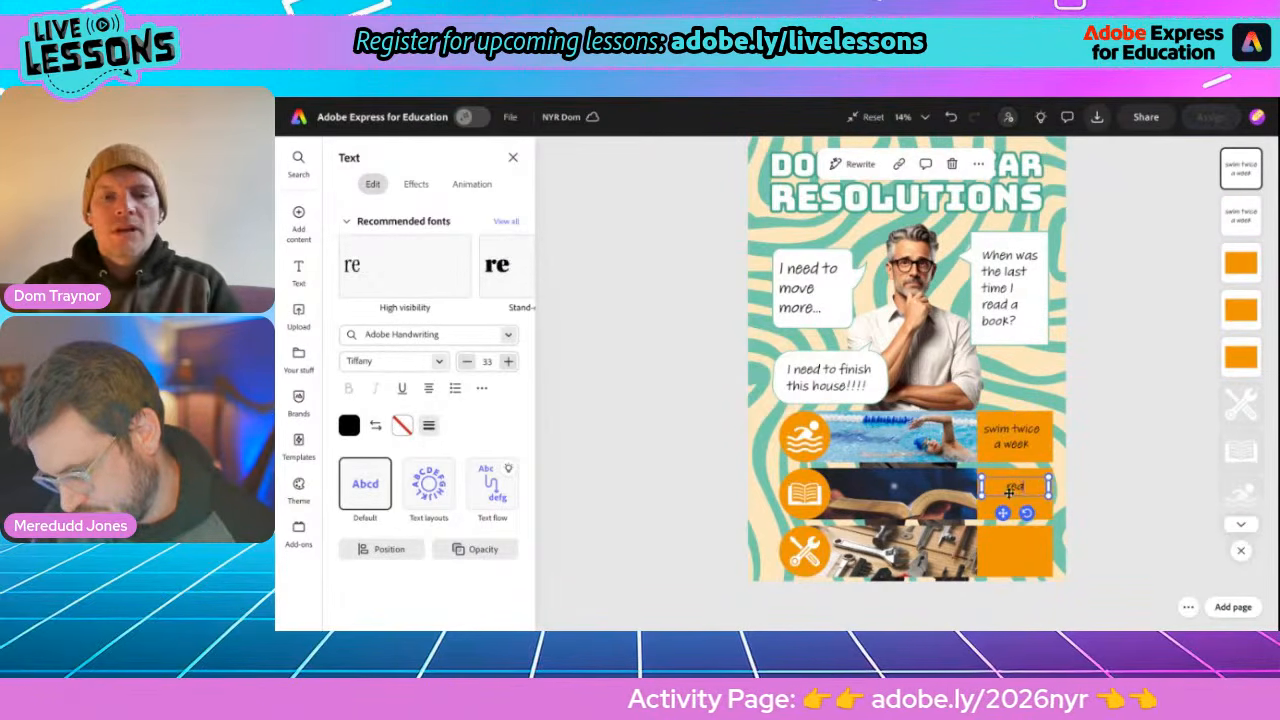
type("ad one book")
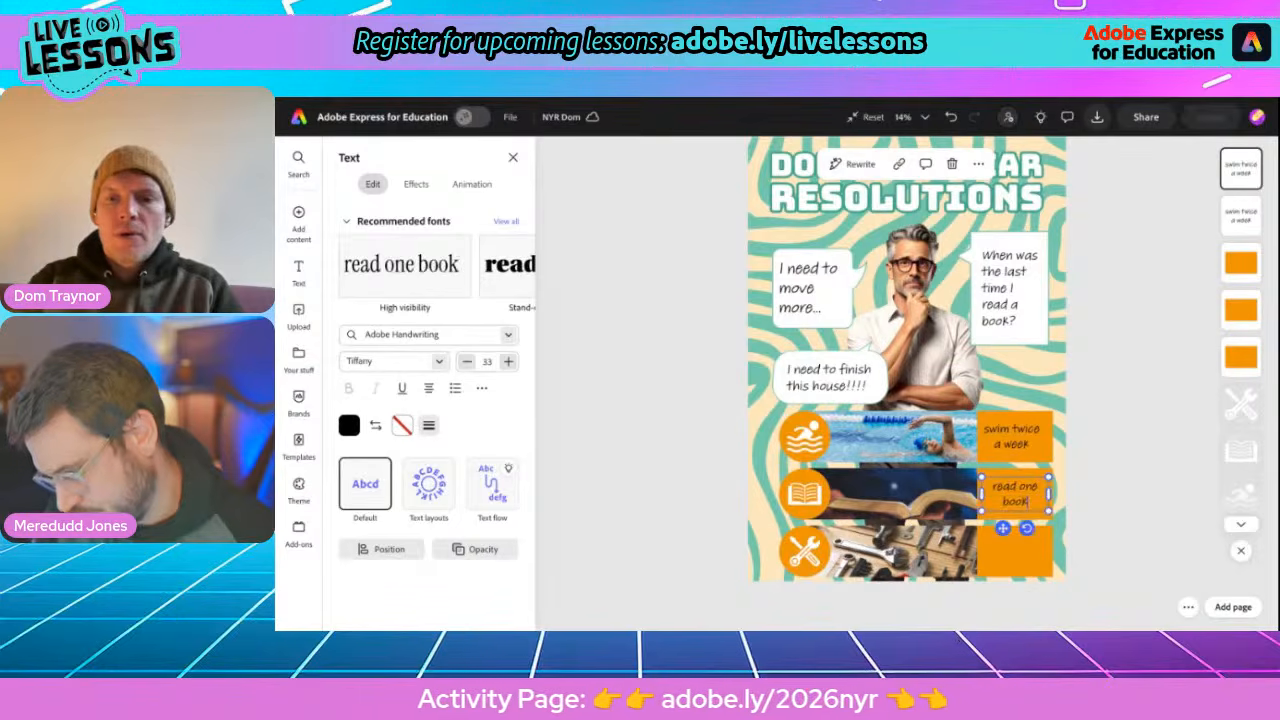
type(" a month")
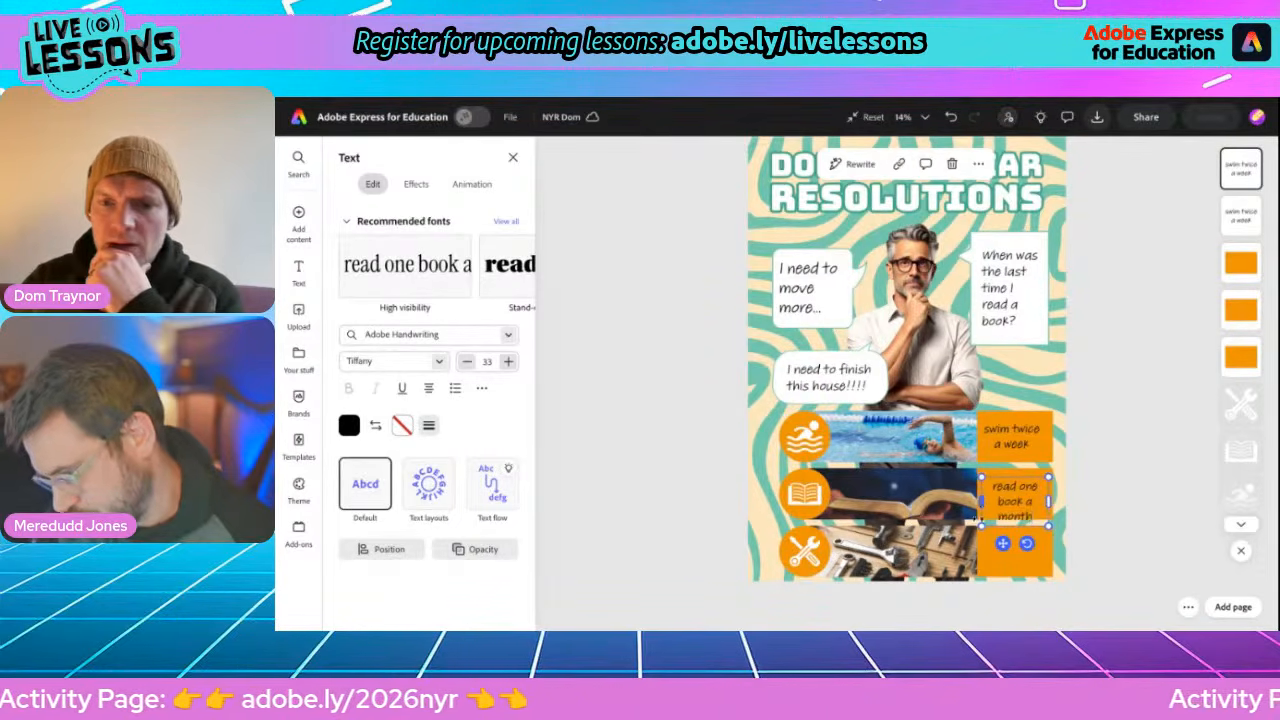
mouse_move(980, 527)
left_mouse_down()
mouse_move(983, 500)
mouse_move(968, 496)
mouse_move(1000, 536)
left_mouse_up()
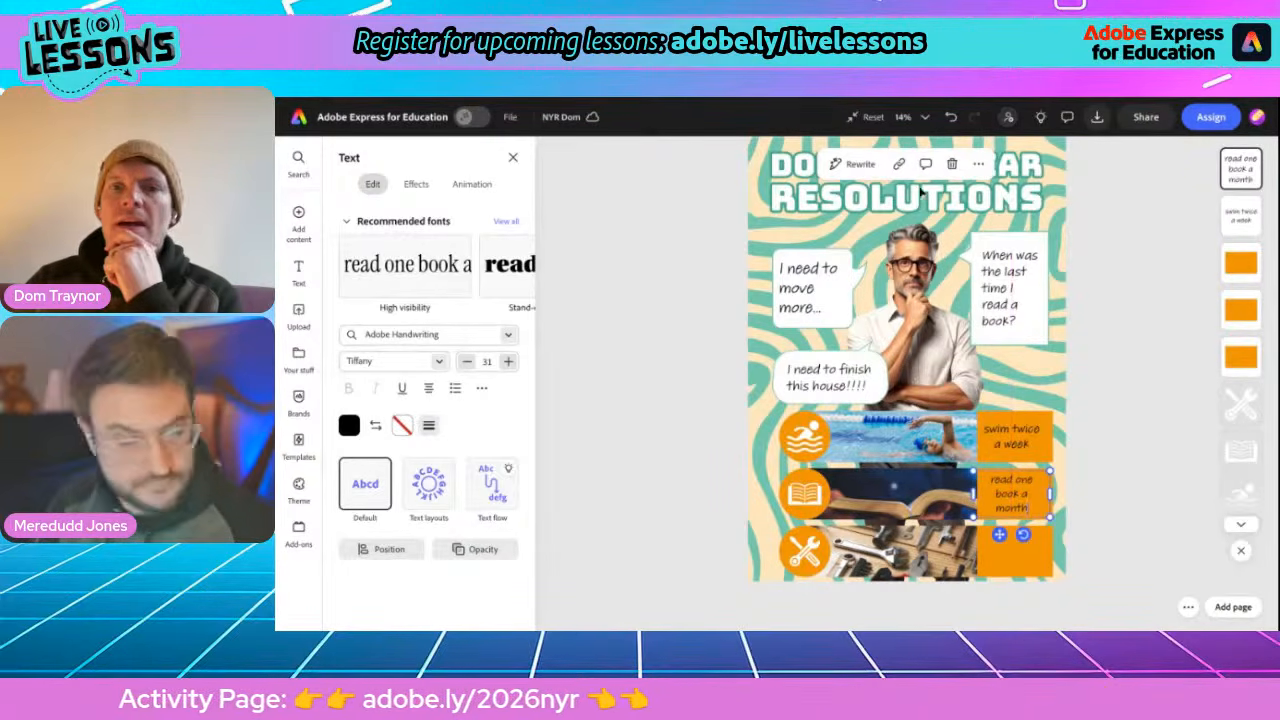
Duplicate the book text onto the tools strip's orange block and reword the copy to "skirting boards by end of Jan"
left_click(978, 163)
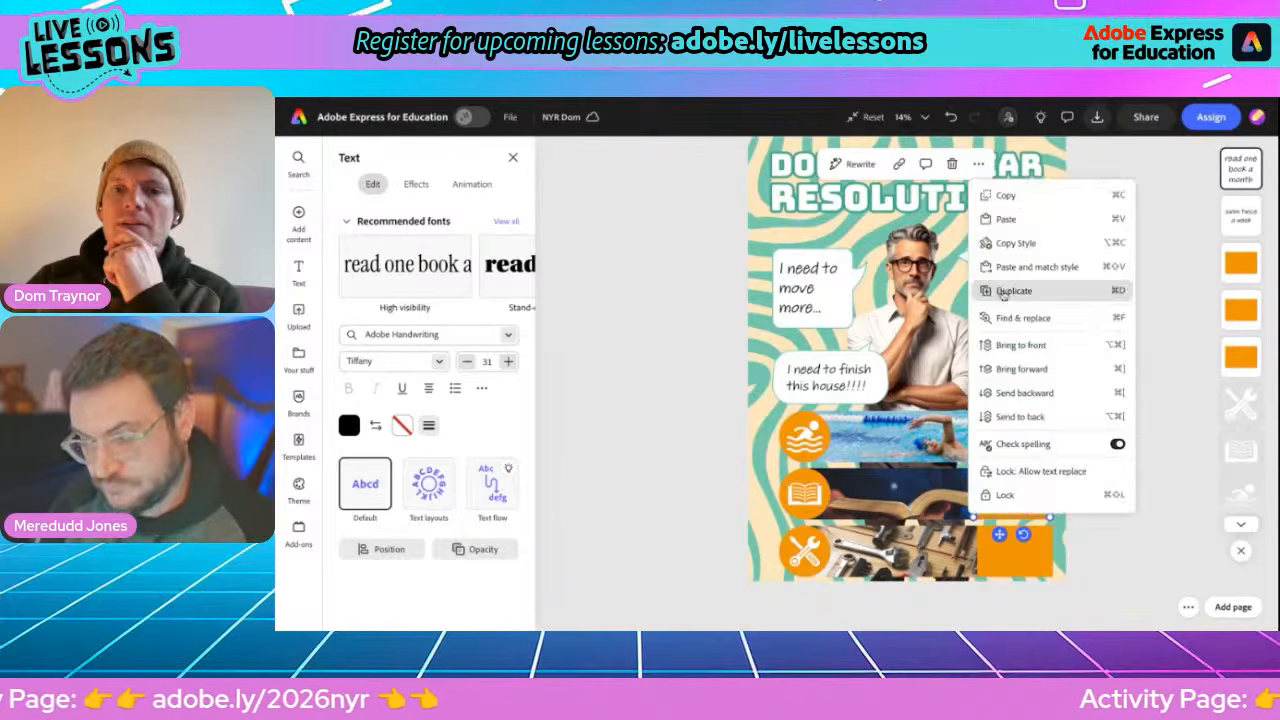
left_click(1003, 291)
left_click_drag(1016, 500, 1012, 550)
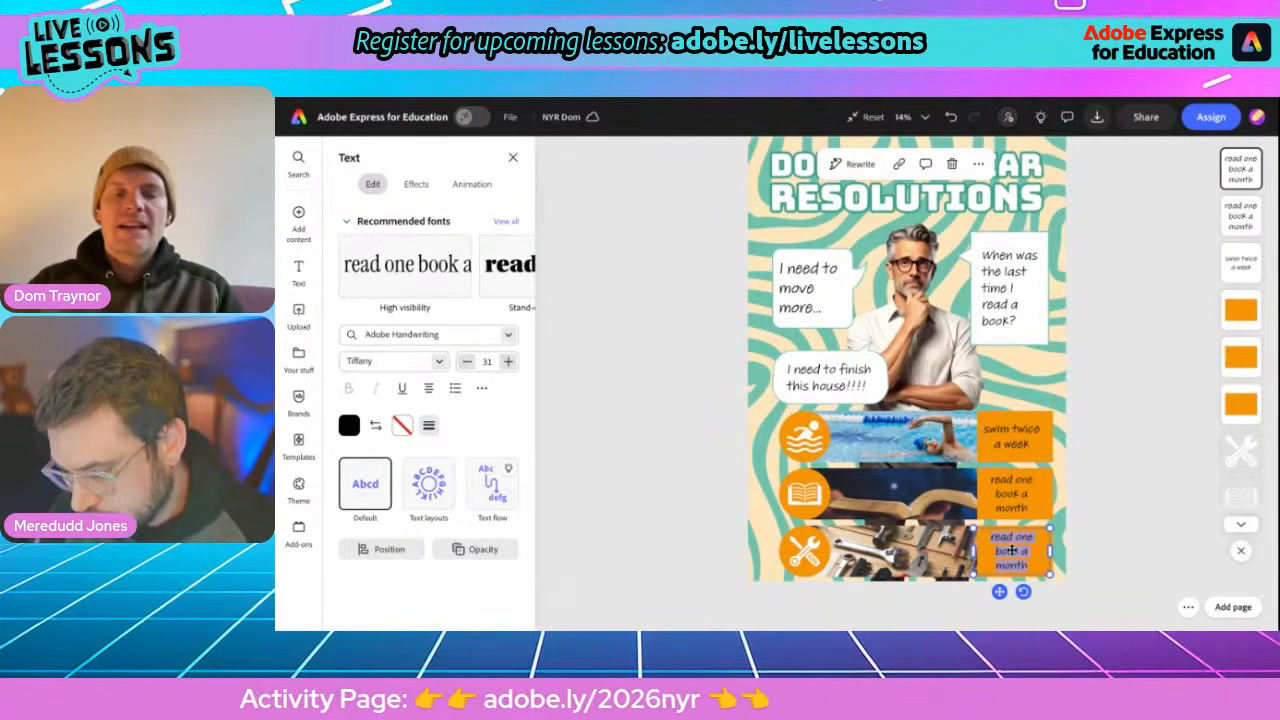
type("skirting board")
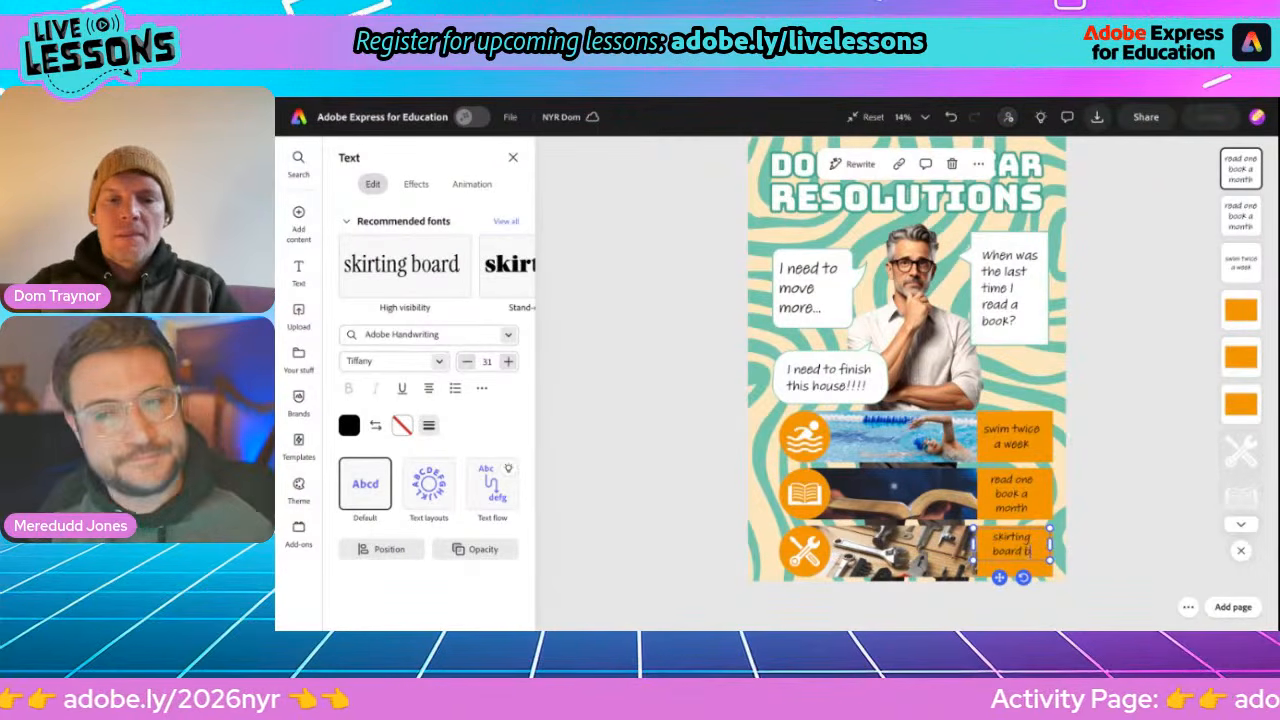
type(" by end of Jan")
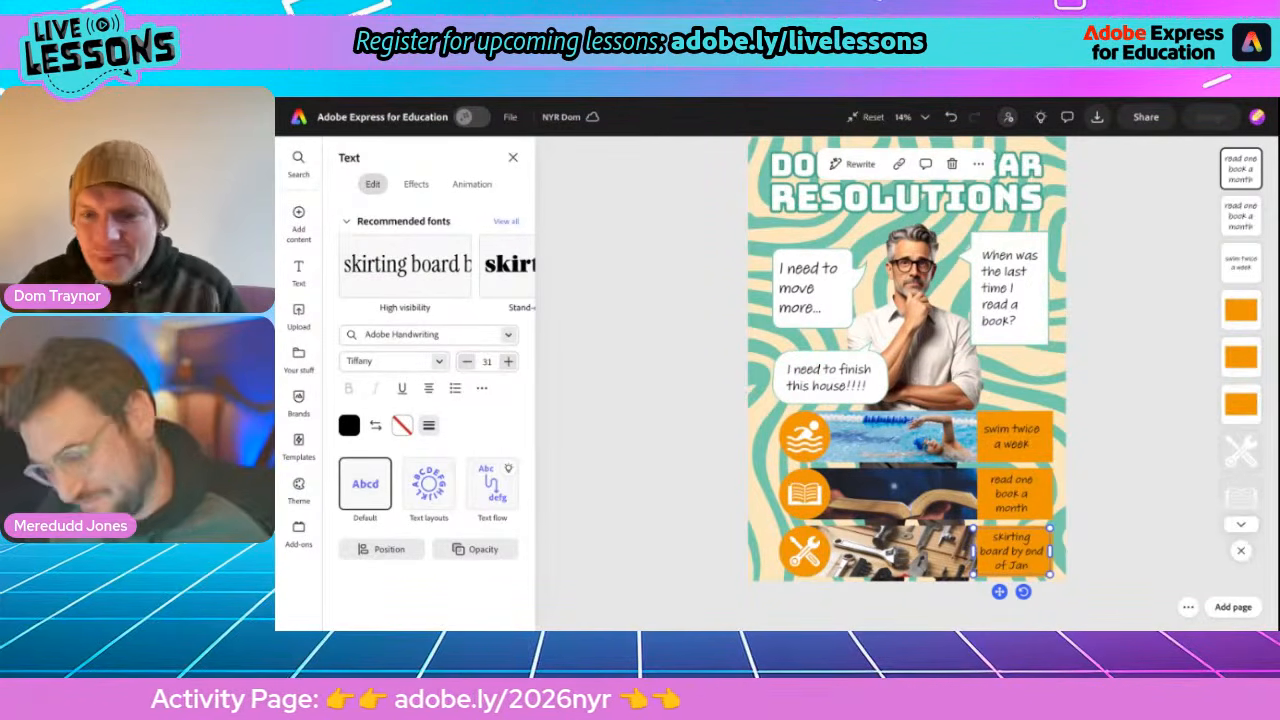
type("s")
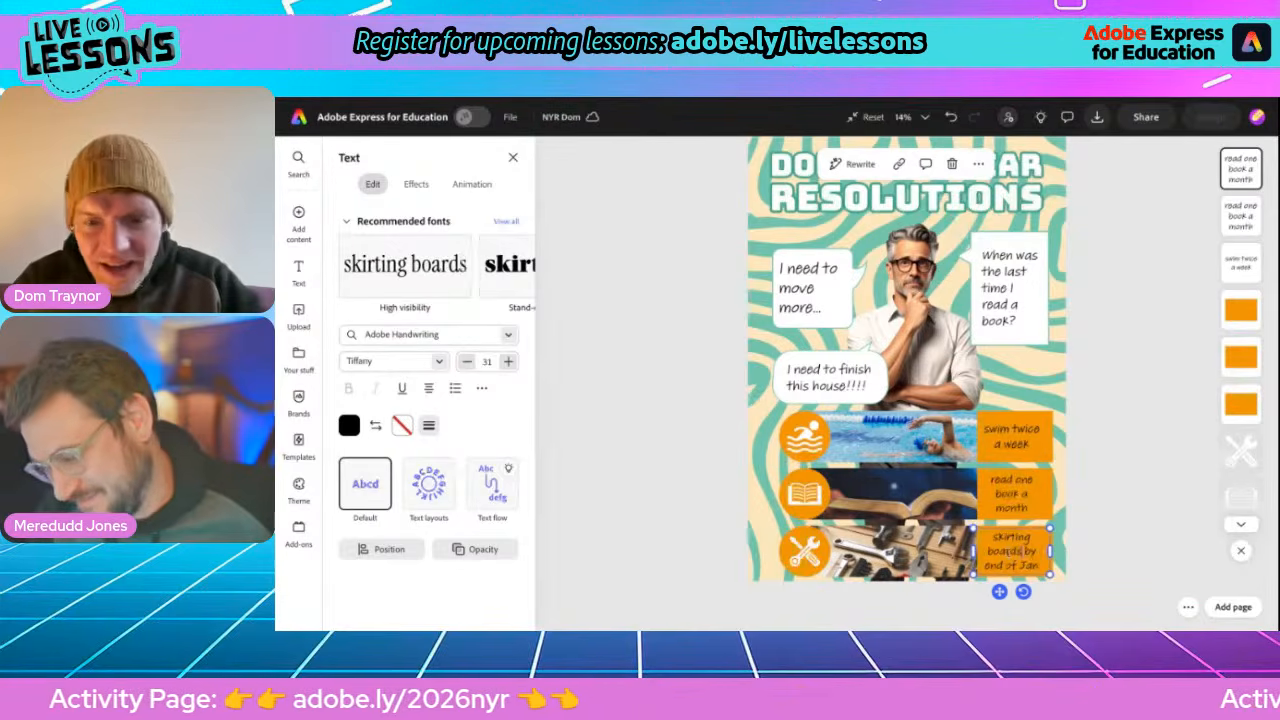
left_click(1105, 532)
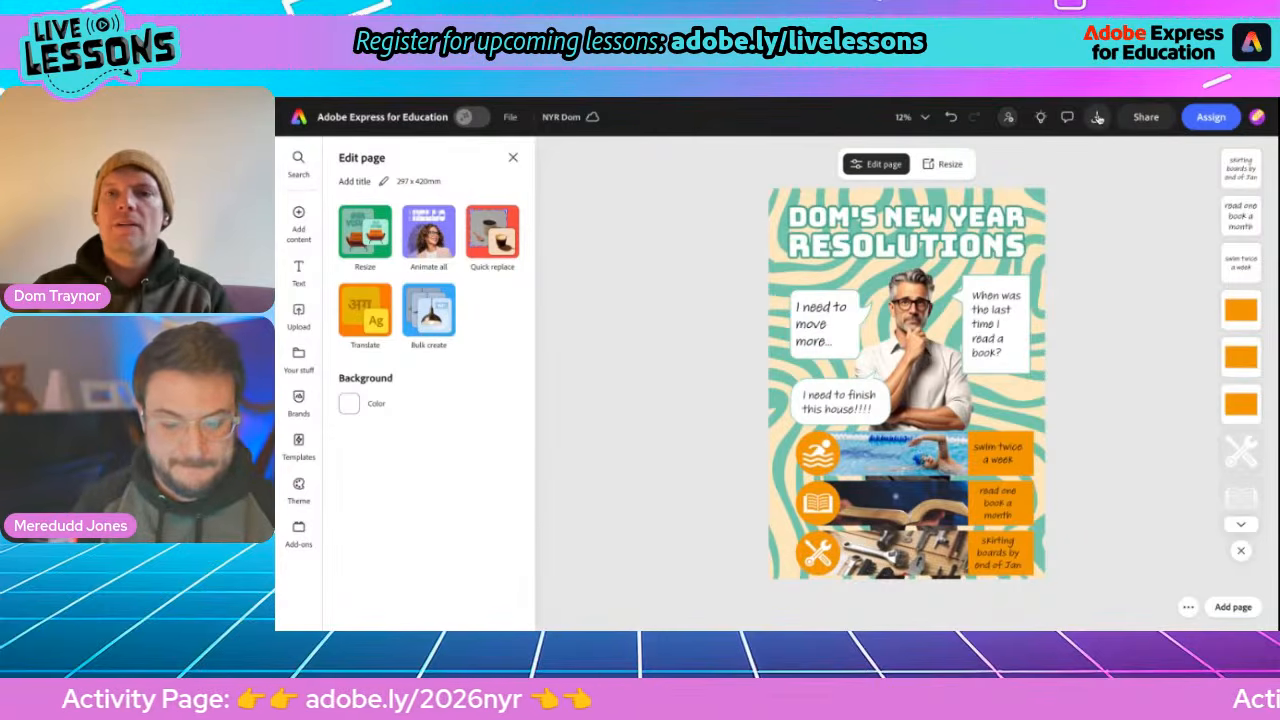
Review the download file formats, choosing PDF Print (Best for printing), and close the options without downloading
left_click(1097, 117)
left_click(1065, 222)
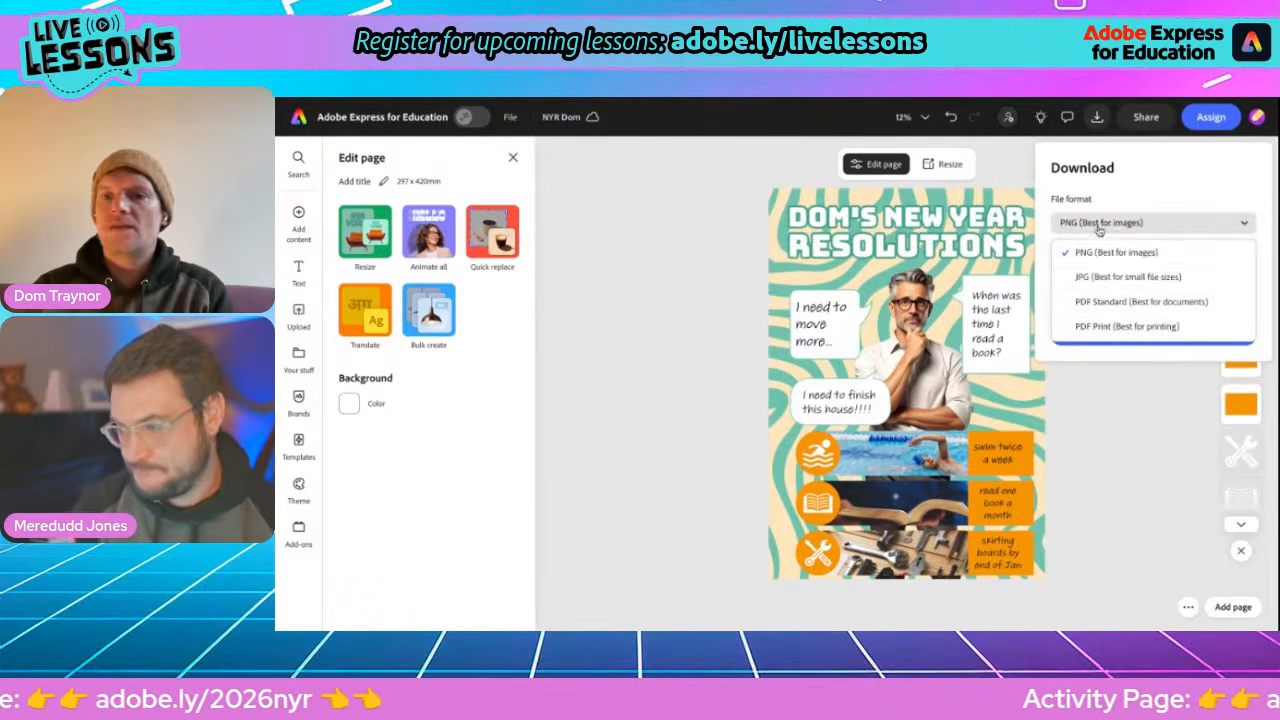
left_click(1102, 327)
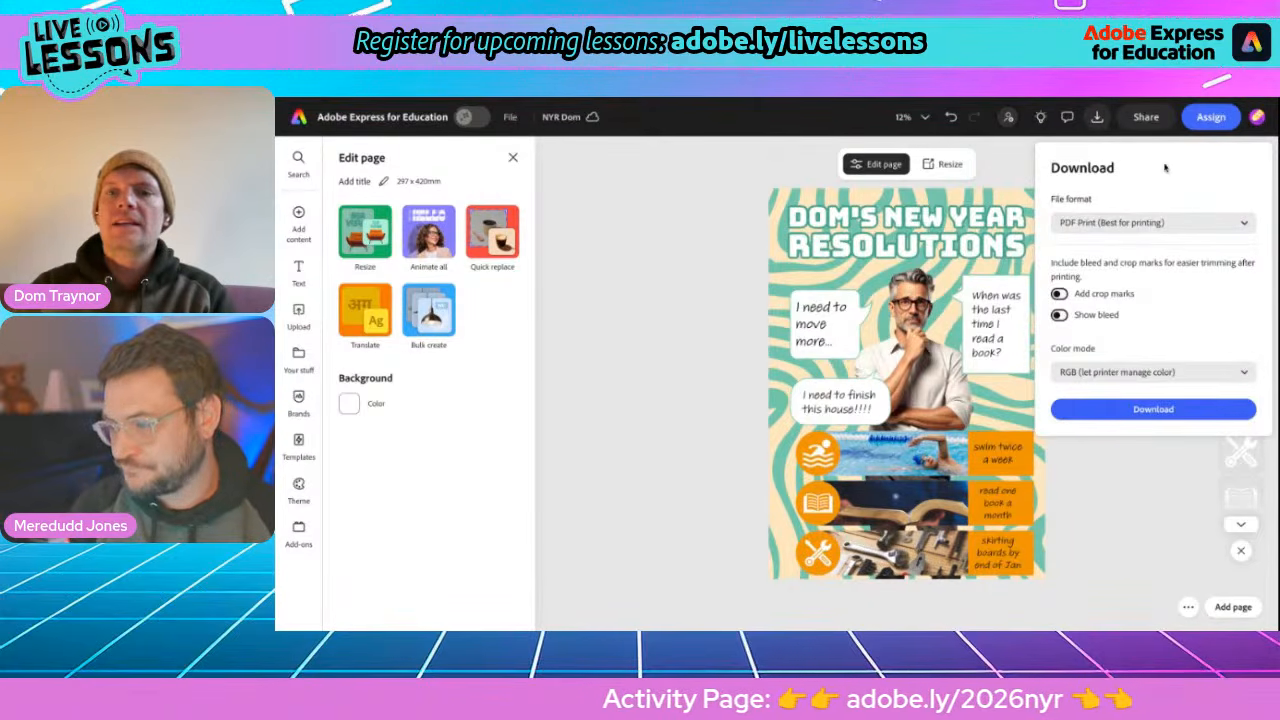
left_click(990, 158)
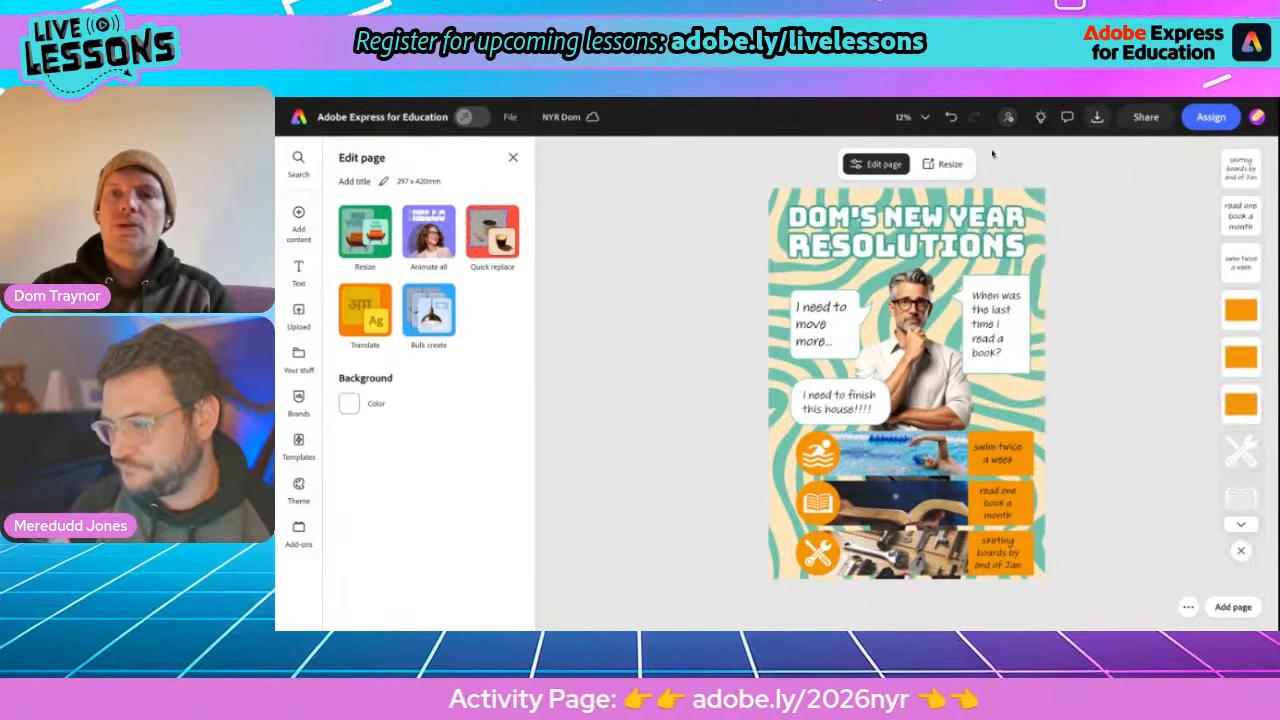
Create a view-only link for sharing the poster with the author displayed, and copy the link
left_click(1148, 118)
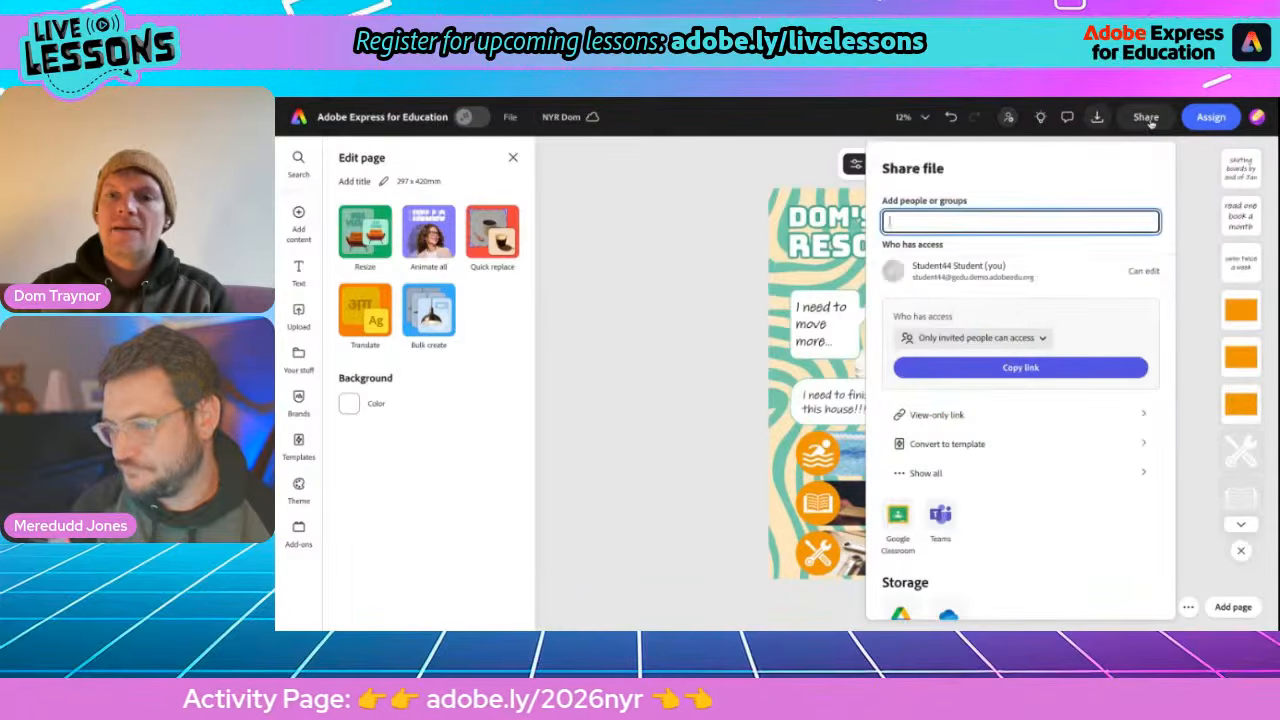
left_click(966, 416)
scroll(966, 416, "down", 1)
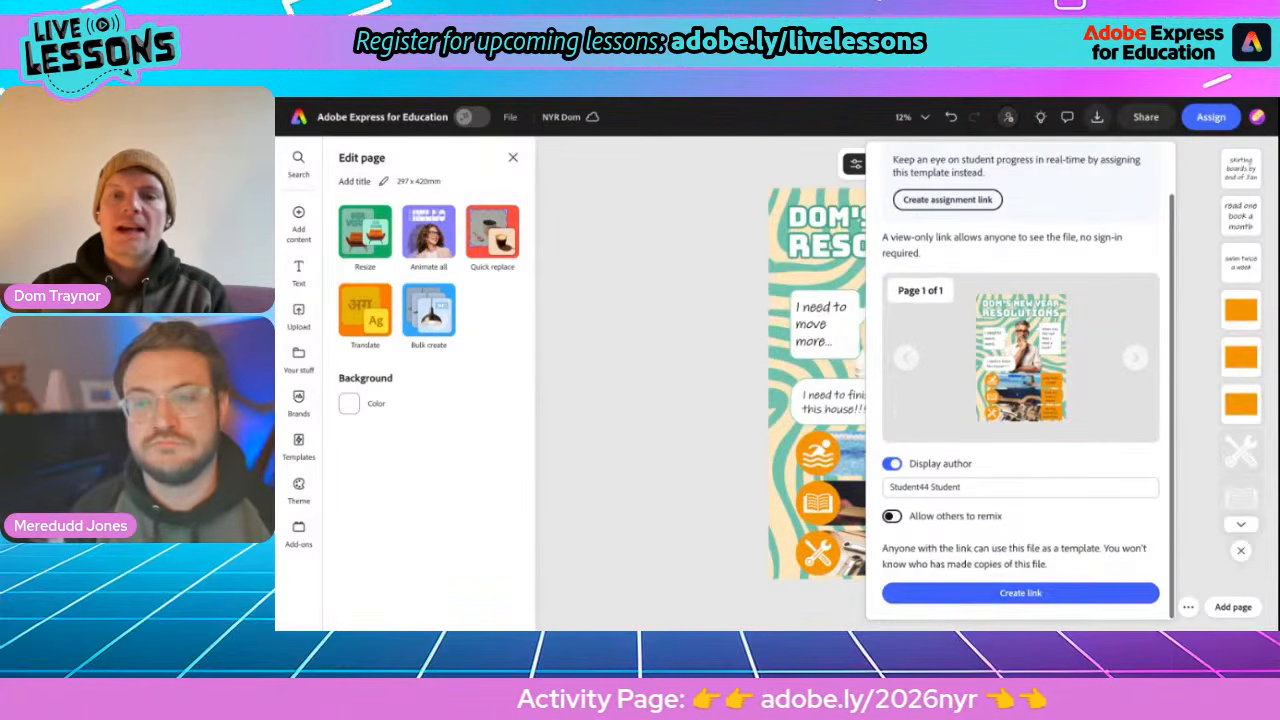
left_click(1033, 595)
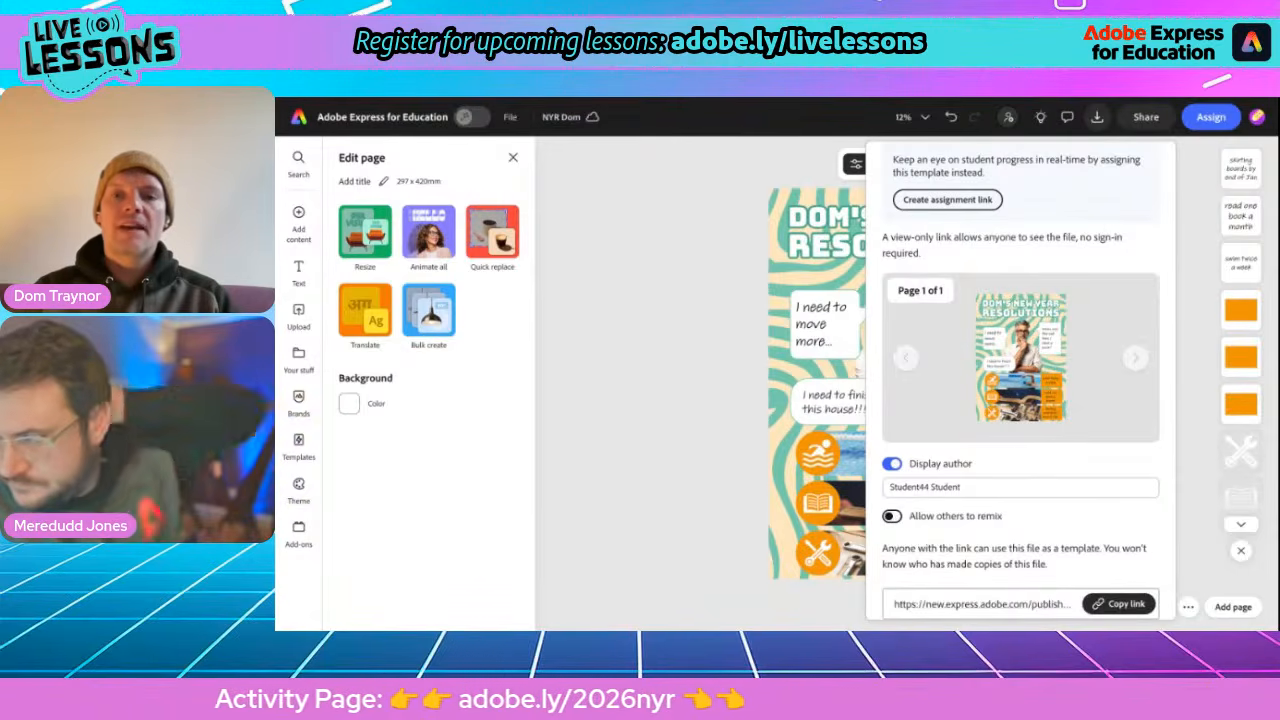
left_click(1120, 603)
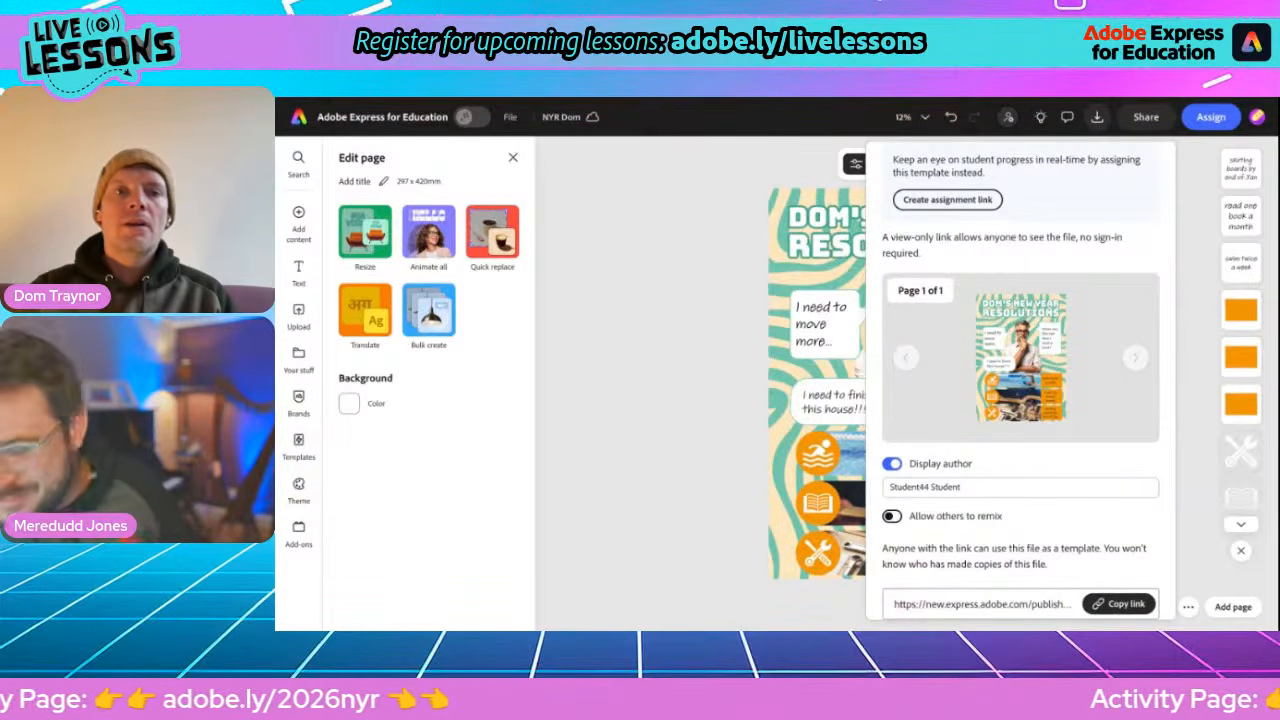
Switch to the activity web page and go to its Live Lesson Loot section containing the Pupil Evidence Form
key("ctrl+Tab")
scroll(651, 441, "down", 10)
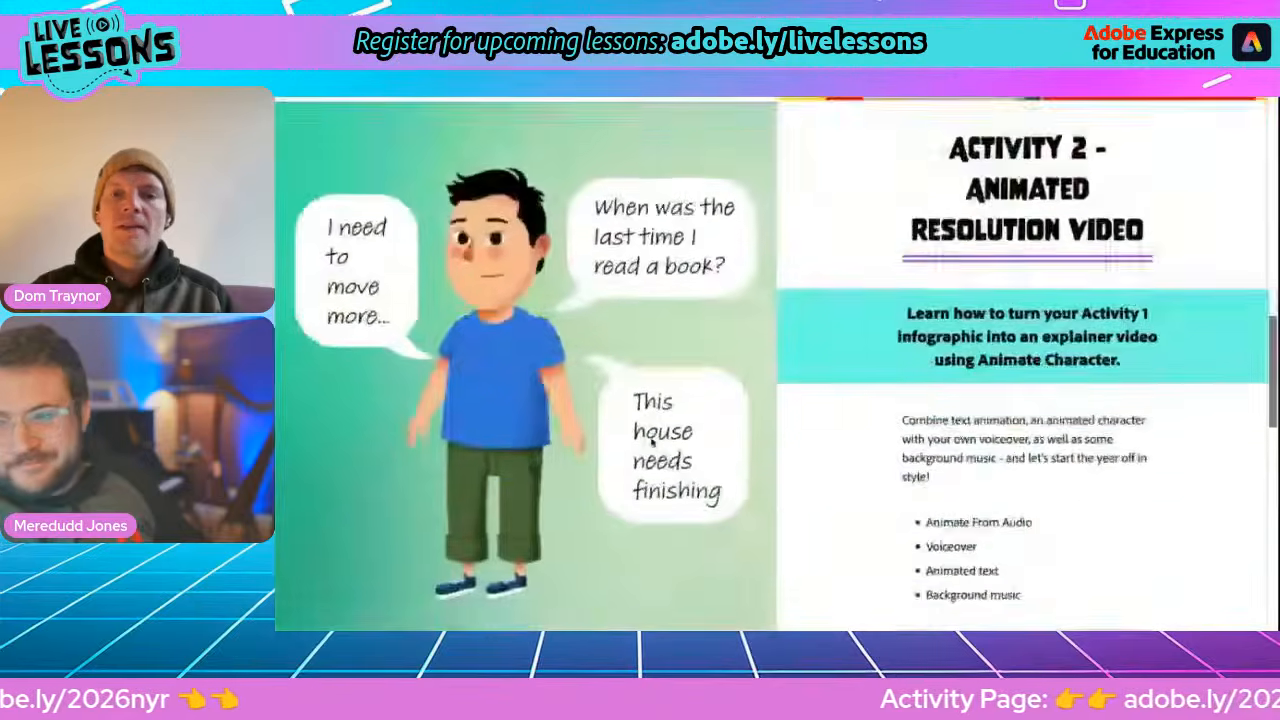
scroll(651, 441, "down", 3)
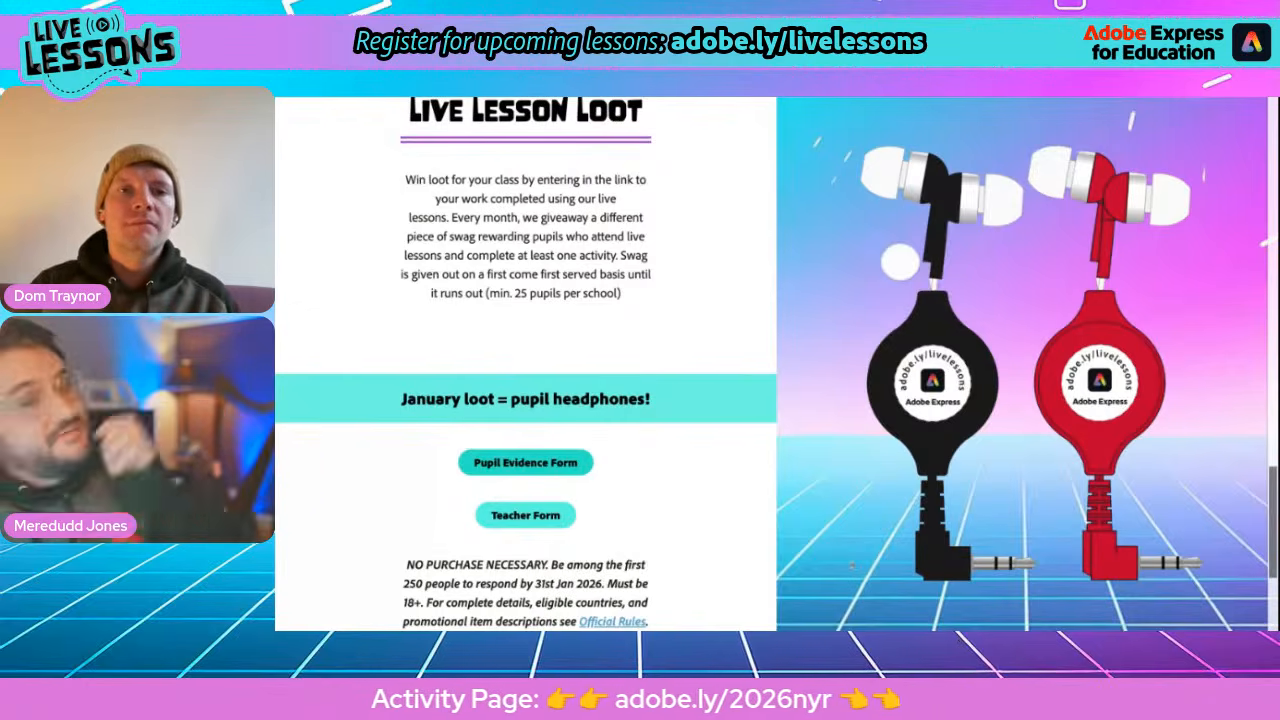
Open the Live Lesson Loot pupil form, enter Adobe as the school name and paste the poster's published link
key("ctrl+Tab")
scroll(655, 277, "up", 3)
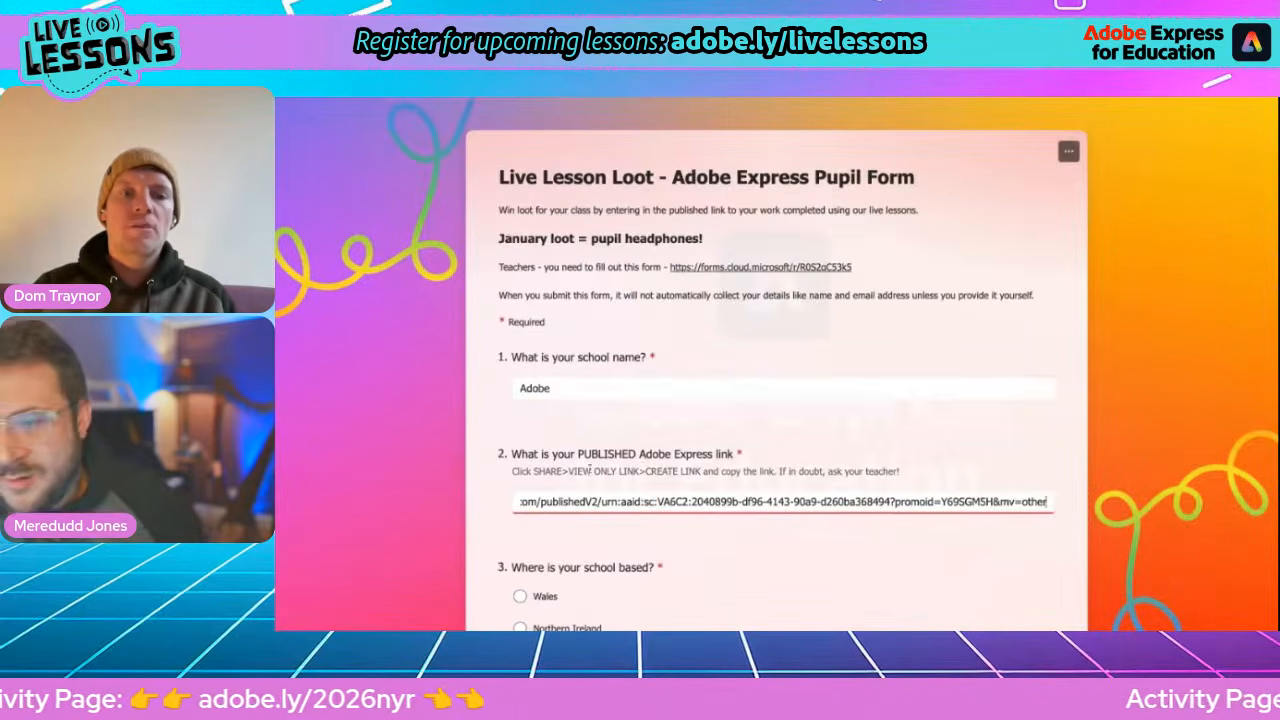
scroll(590, 470, "down", 3)
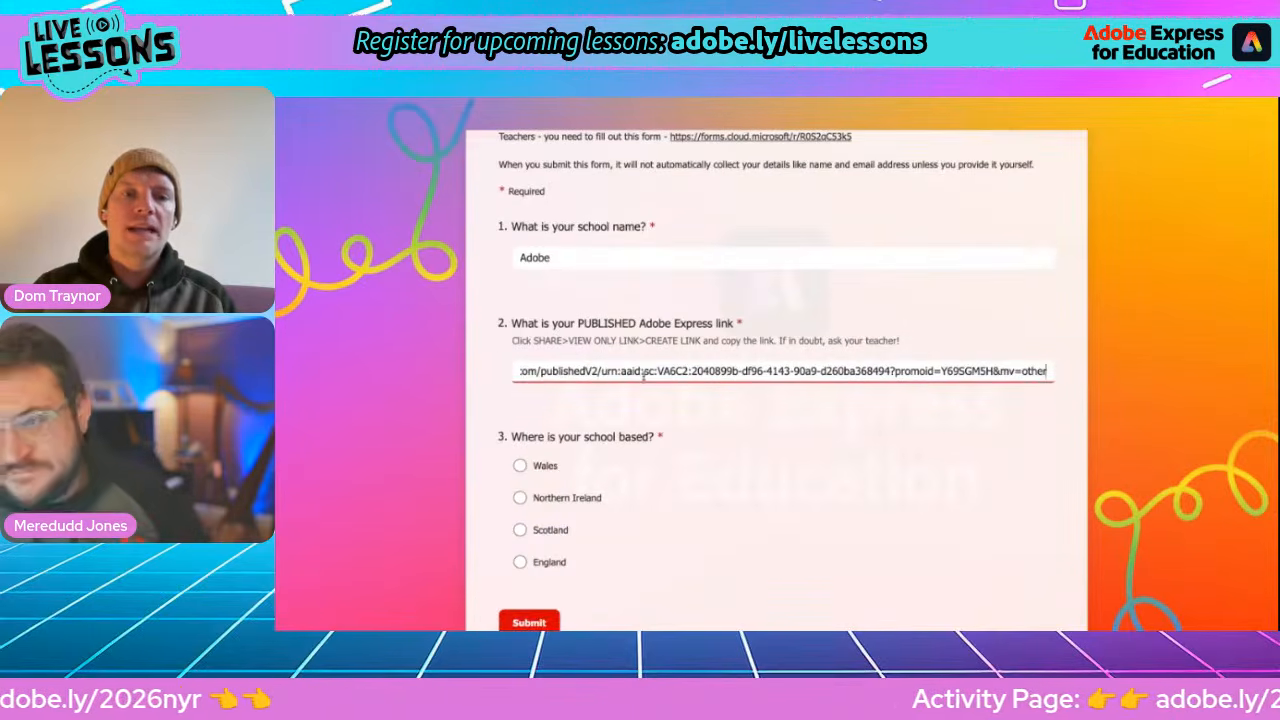
Select Scotland as the school's location and submit the pupil form
left_click(520, 466)
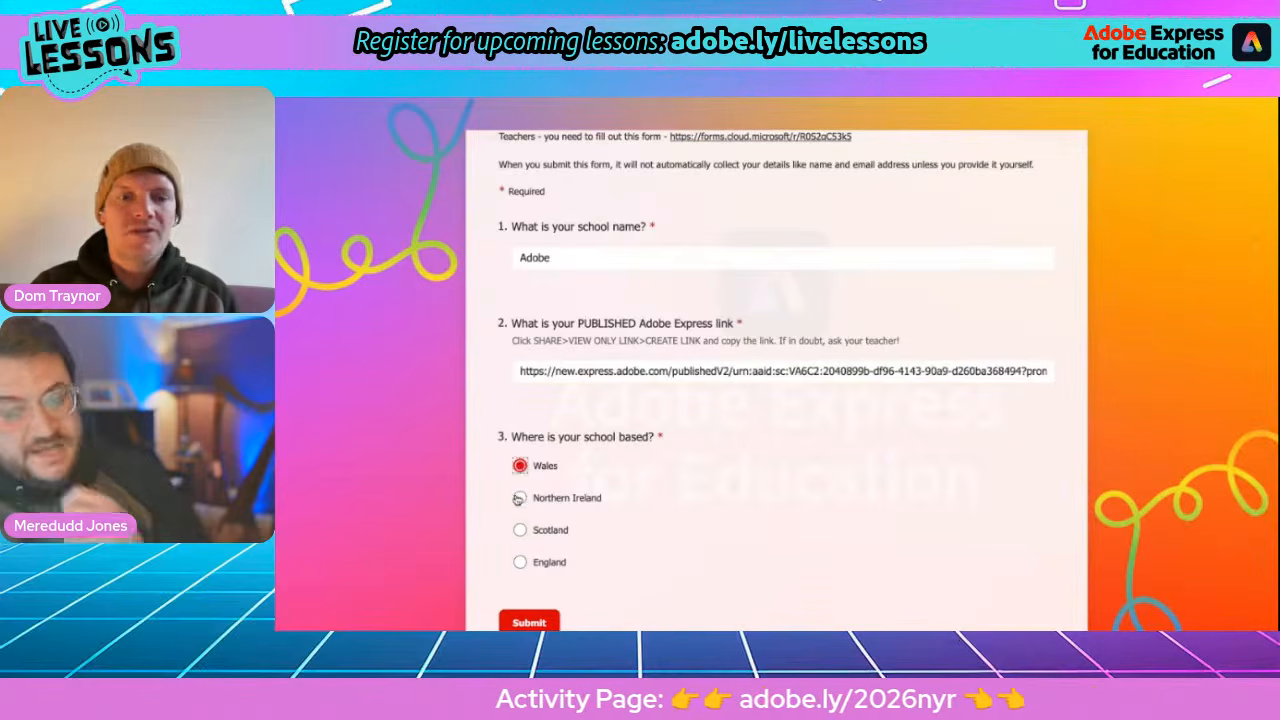
left_click(519, 498)
left_click(520, 530)
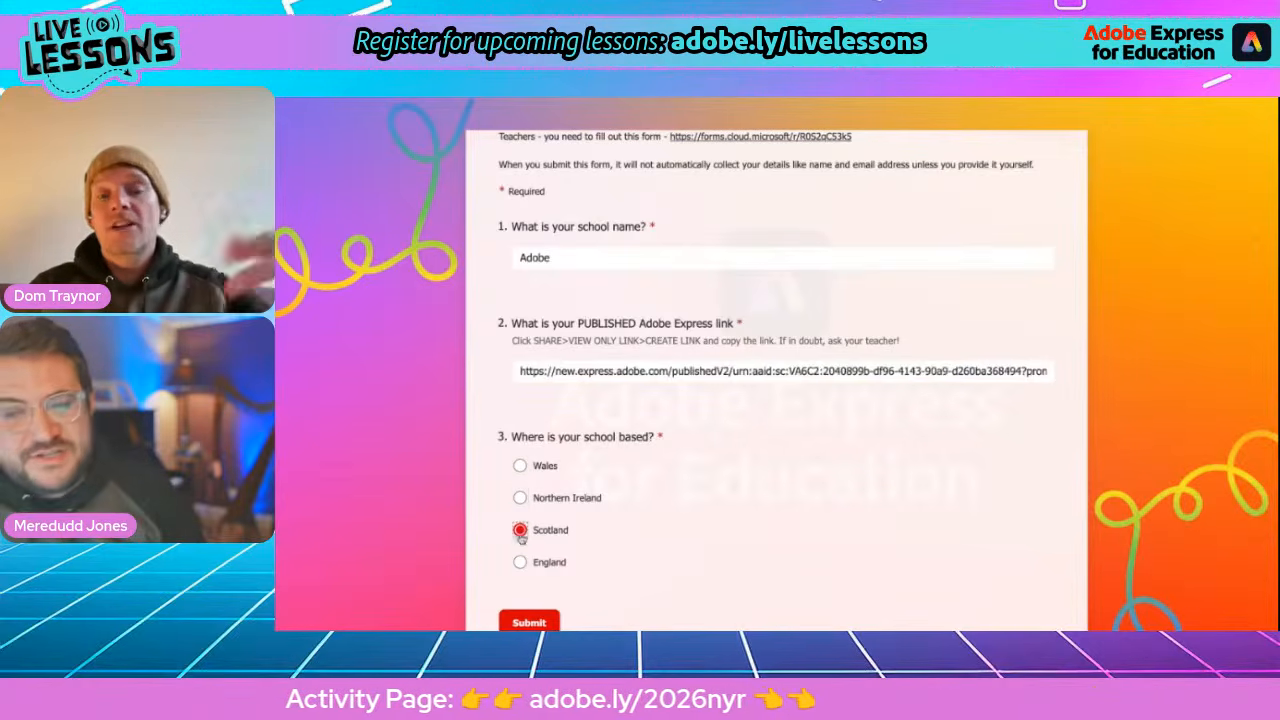
scroll(697, 512, "down", 1)
scroll(697, 512, "down", 1)
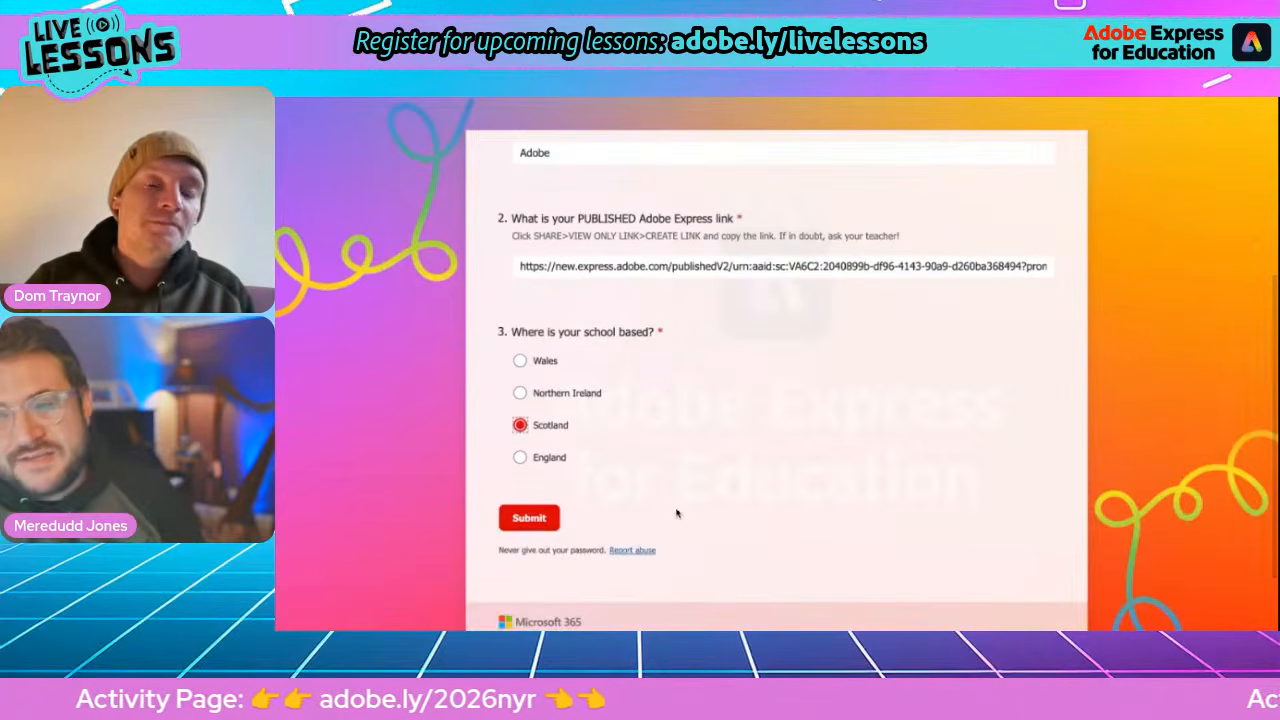
left_click(530, 519)
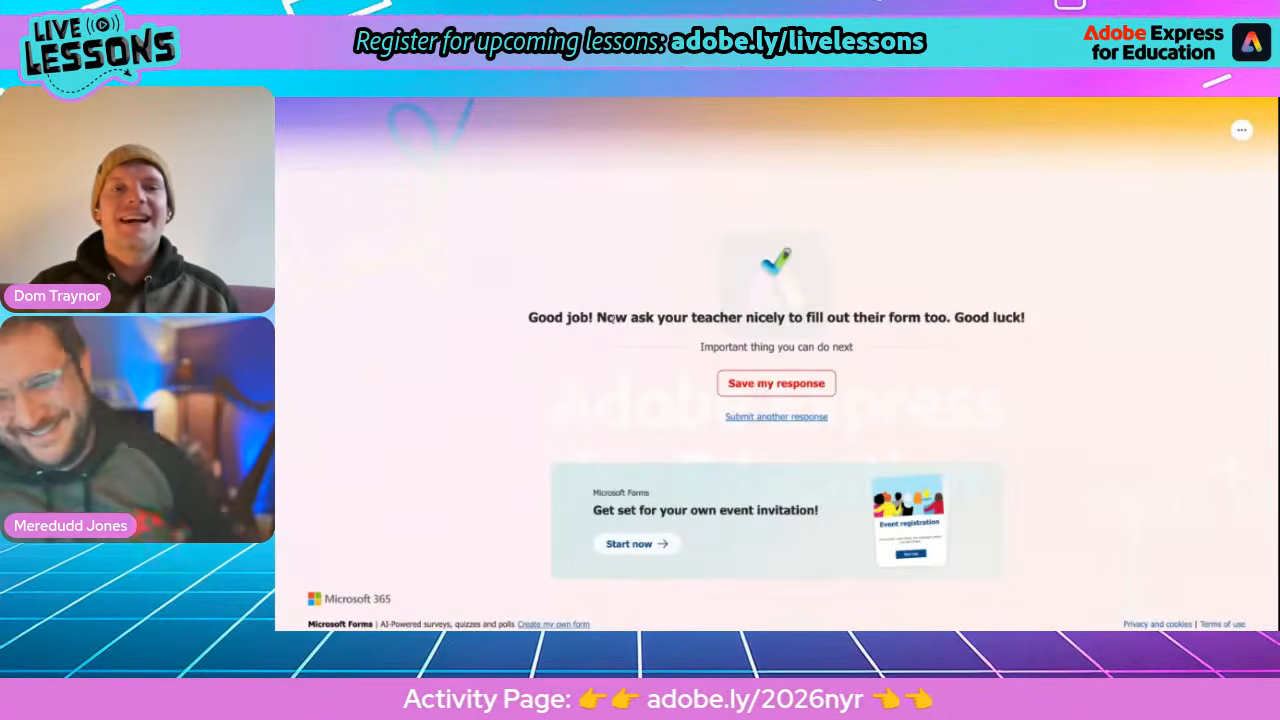
left_click_drag(596, 318, 1004, 320)
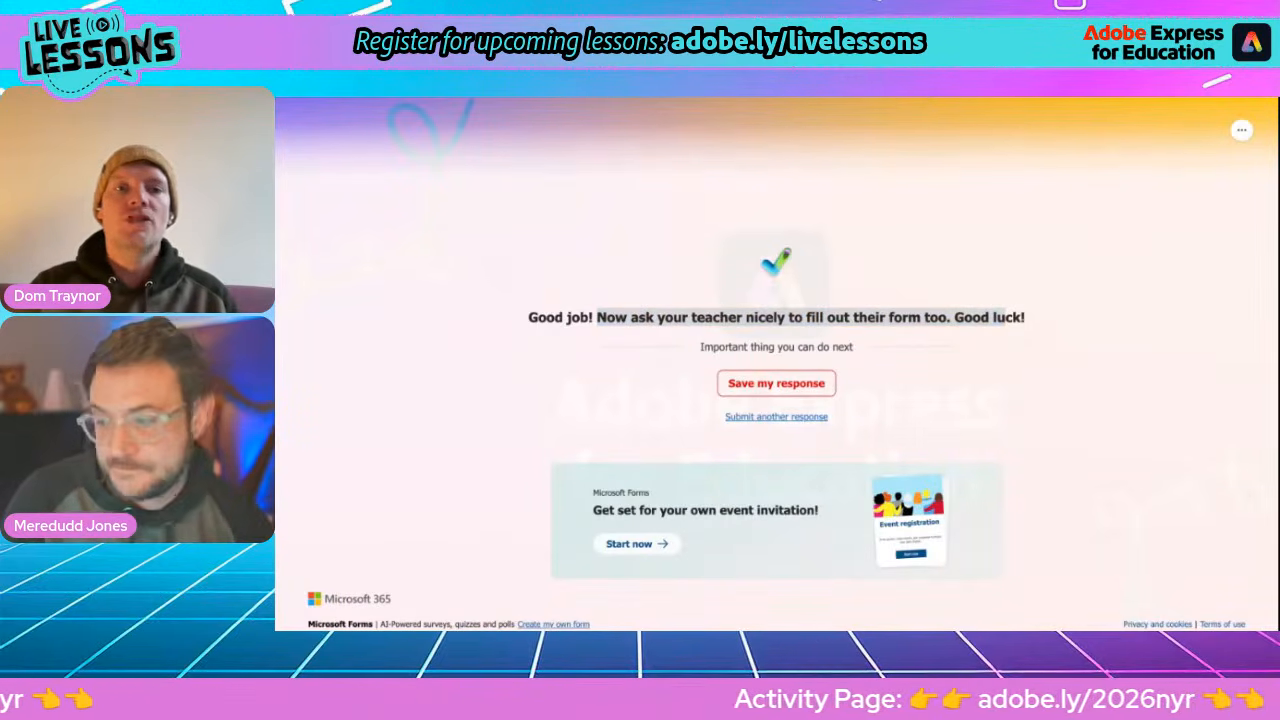
Close the submitted pupil form, return to the poster in Adobe Express and dismiss its sharing options
key("ctrl+w")
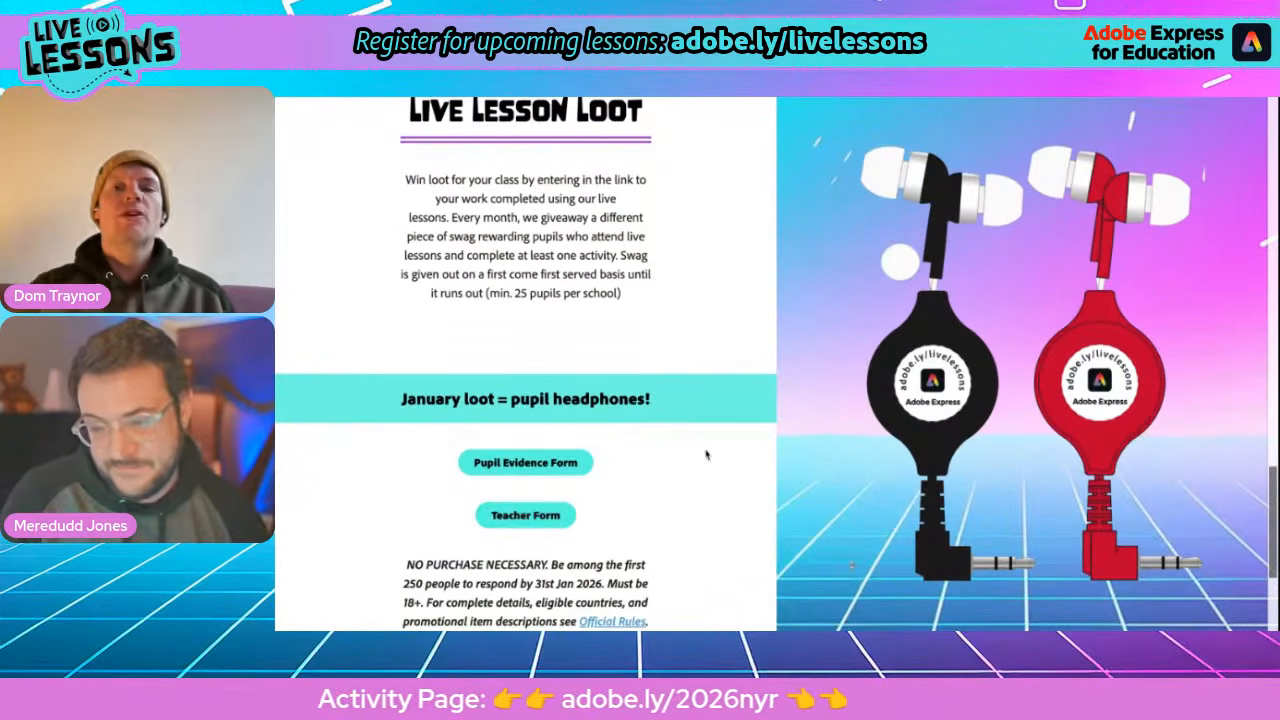
mouse_move(730, 97)
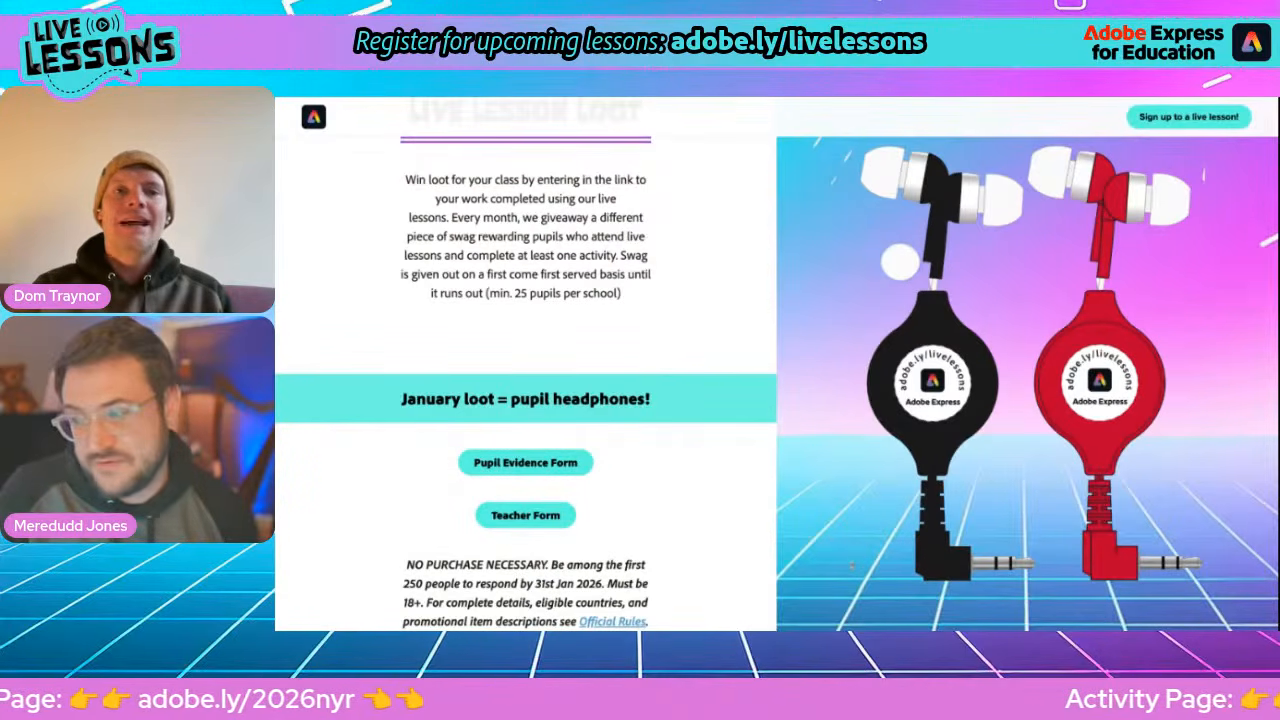
key("ctrl+shift+Tab")
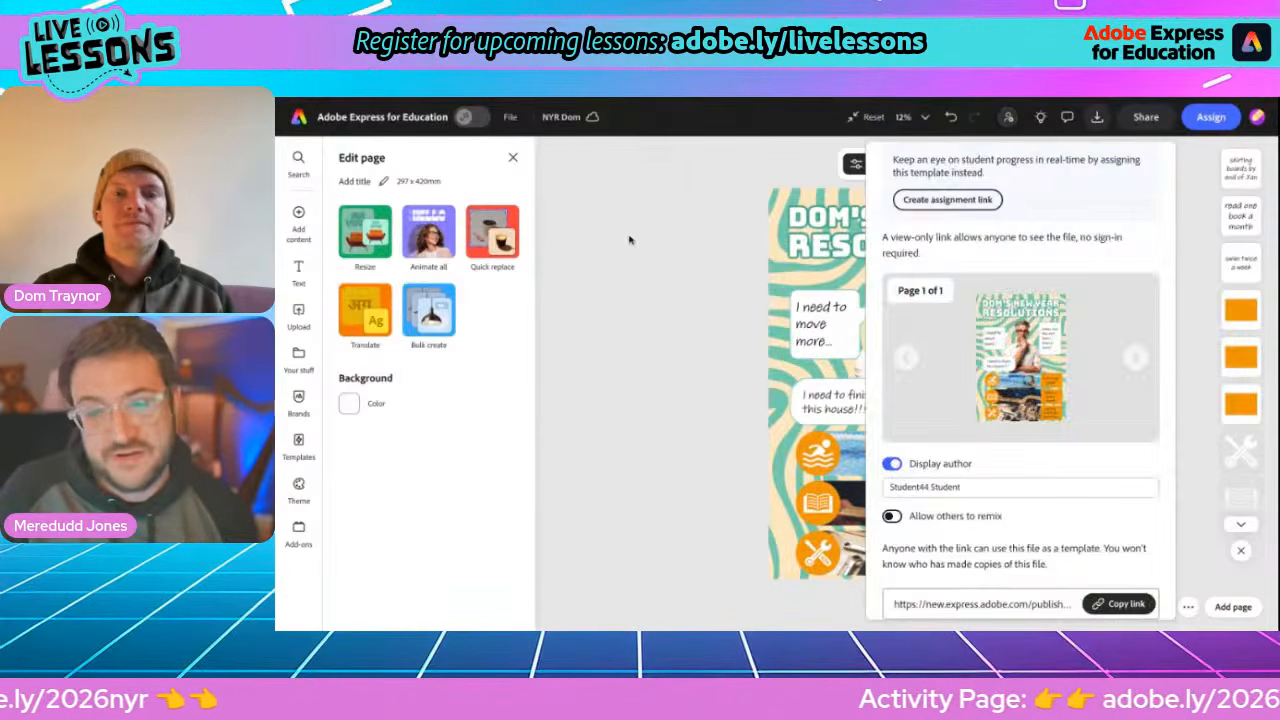
left_click(637, 283)
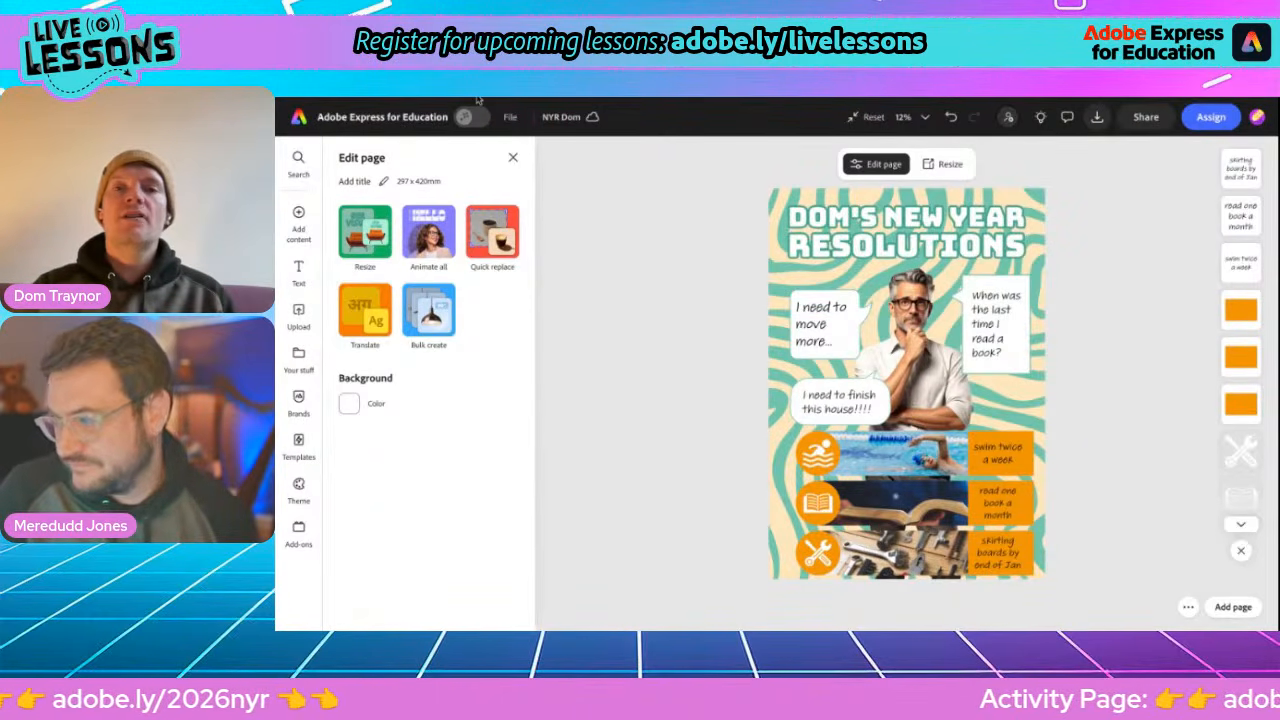
Switch to the activity web page and review the Activity 2 - Animated Resolution Video section
key("ctrl+Tab")
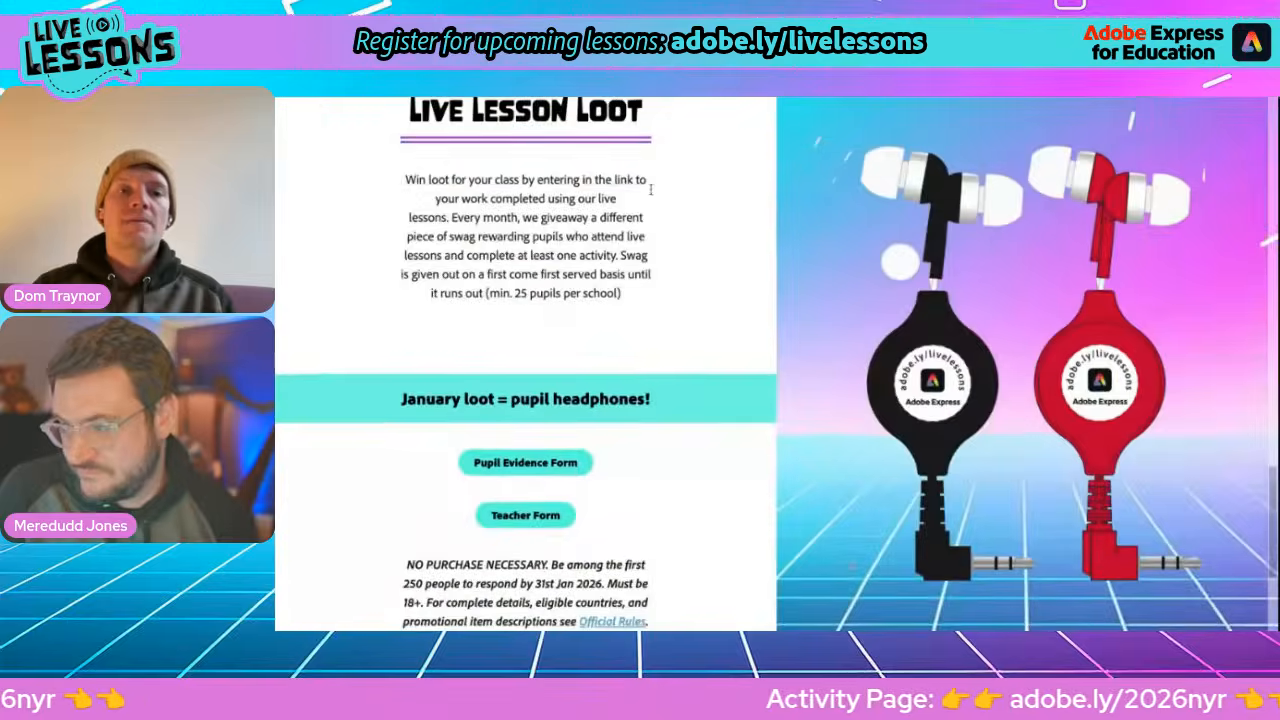
scroll(651, 189, "up", 7)
scroll(651, 189, "up", 2)
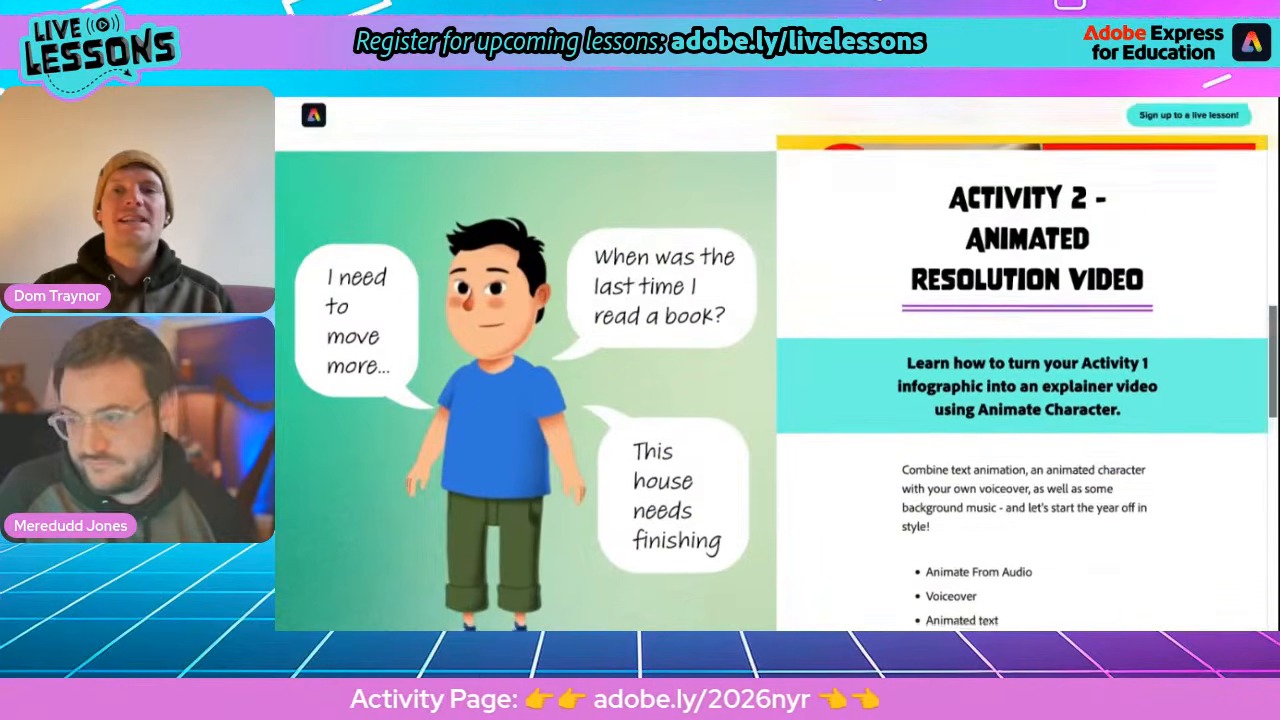
scroll(776, 379, "down", 1)
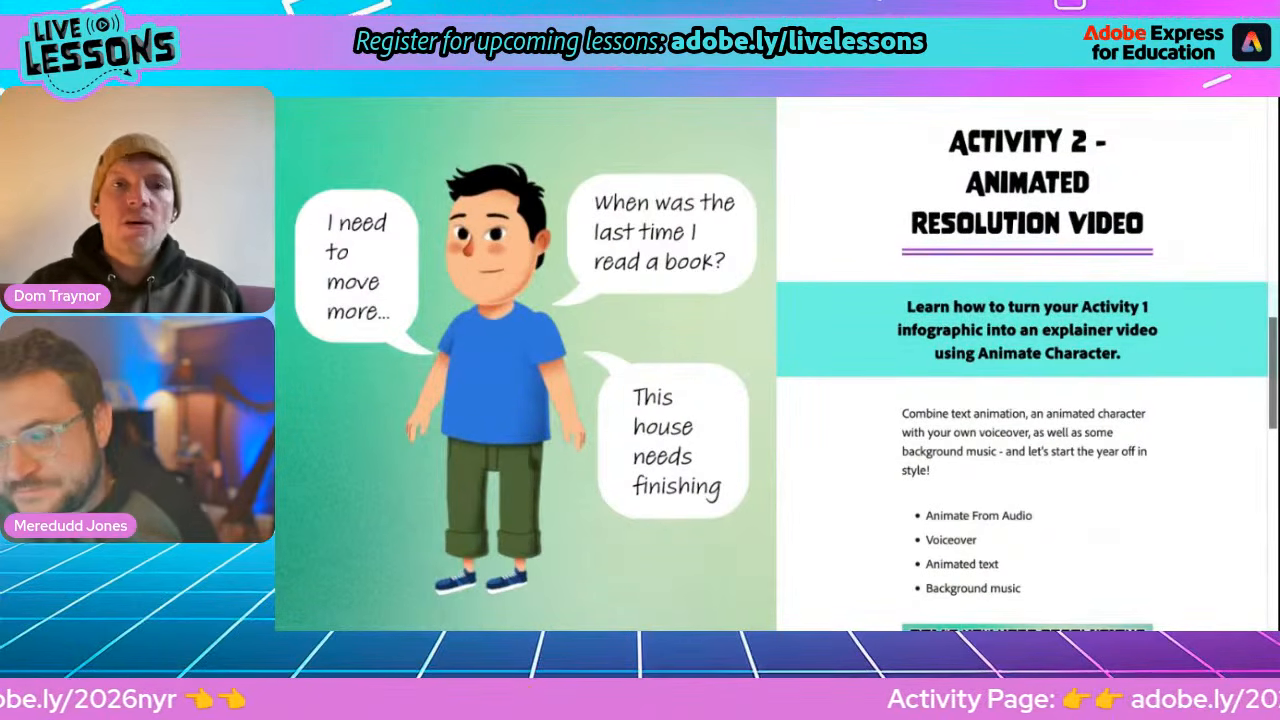
Return to the poster in Adobe Express and duplicate its page
key("ctrl+Tab")
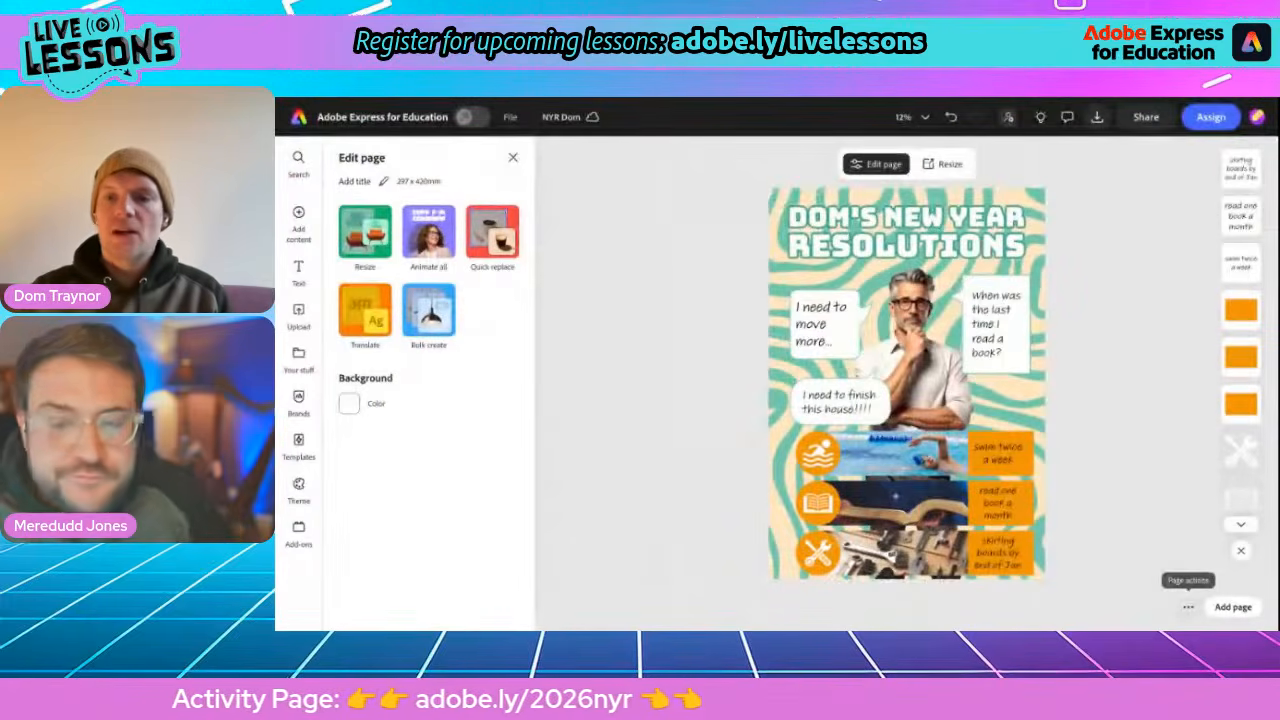
left_click(1199, 587)
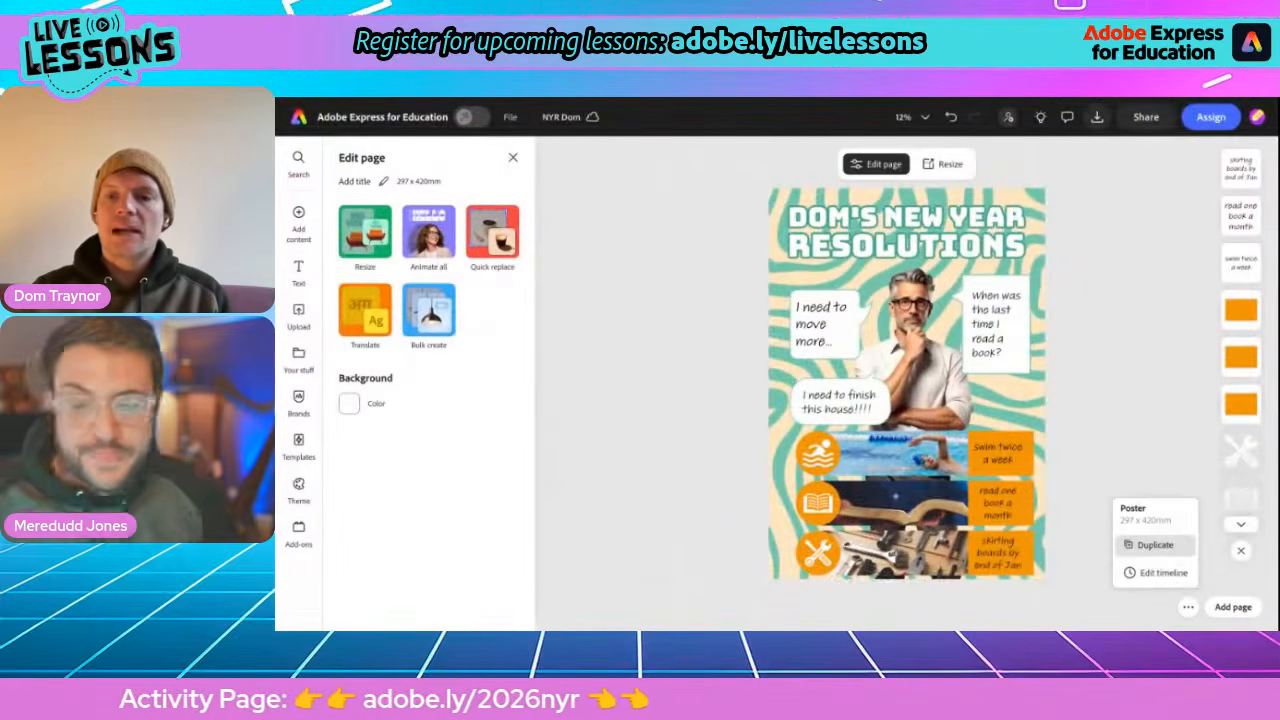
left_click(1157, 548)
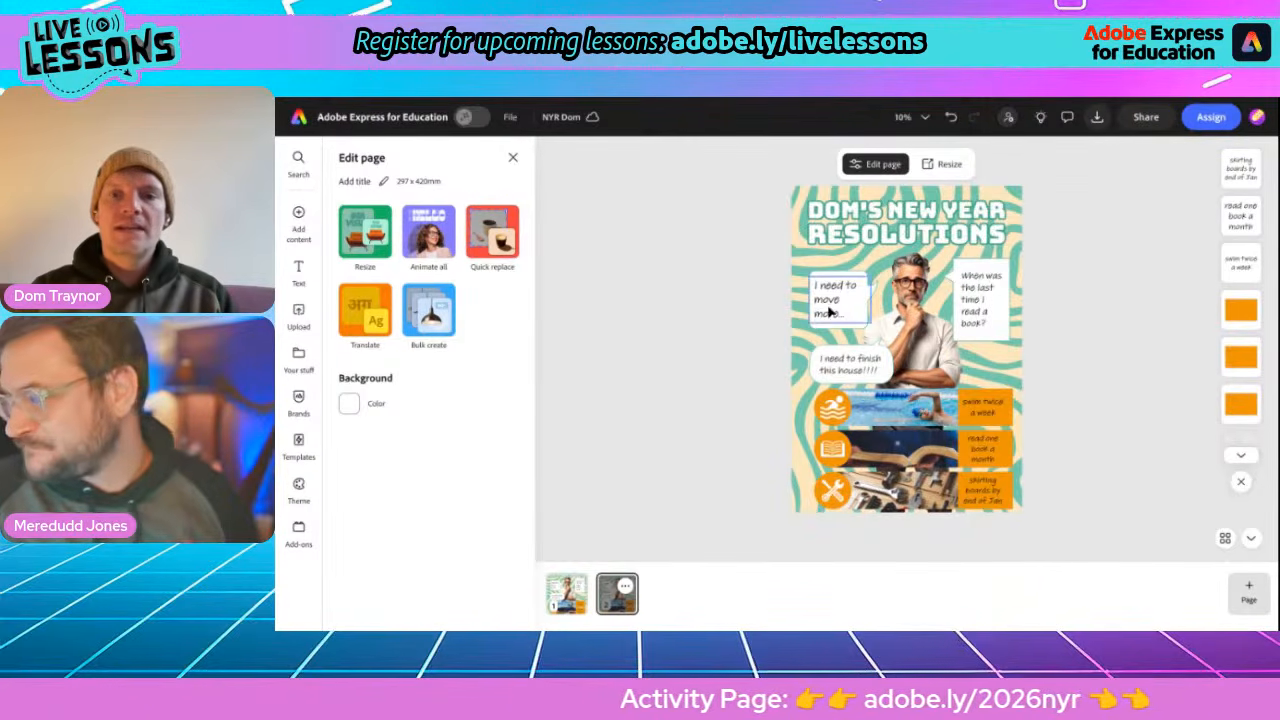
Delete the image of the thinking man from the duplicated page and compare that page with the original
scroll(908, 322, "up", 5)
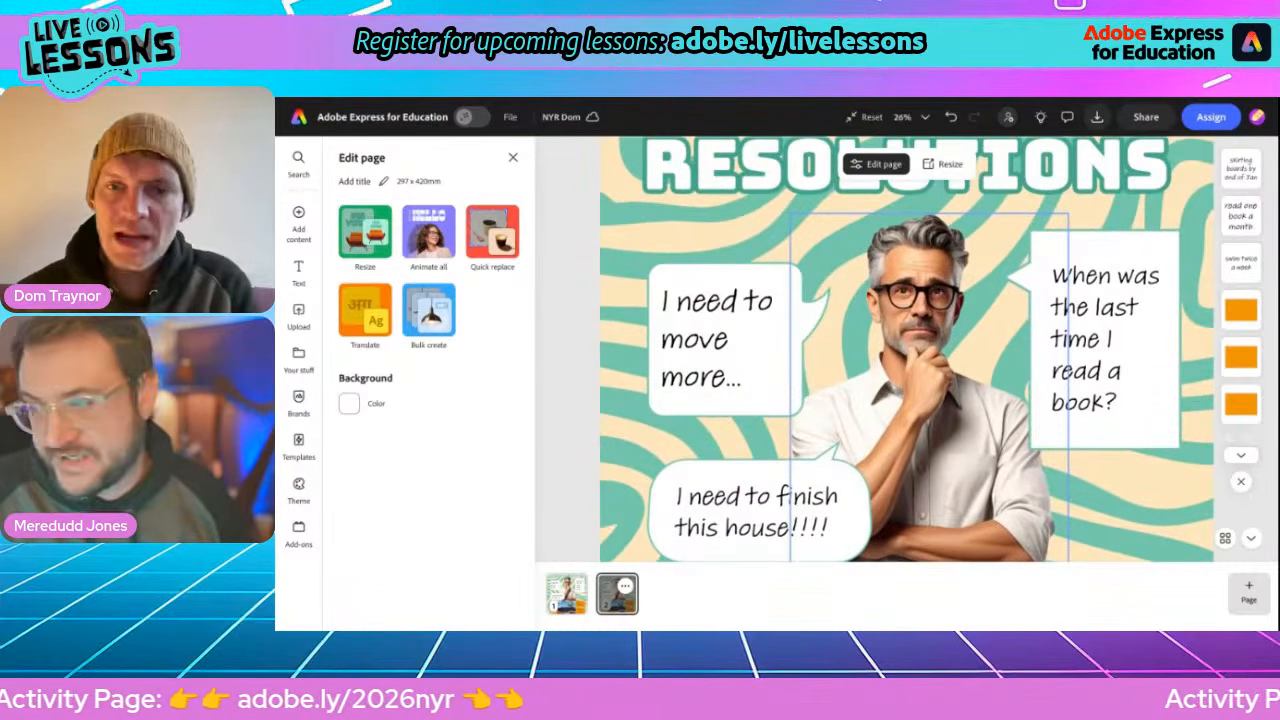
left_click(915, 350)
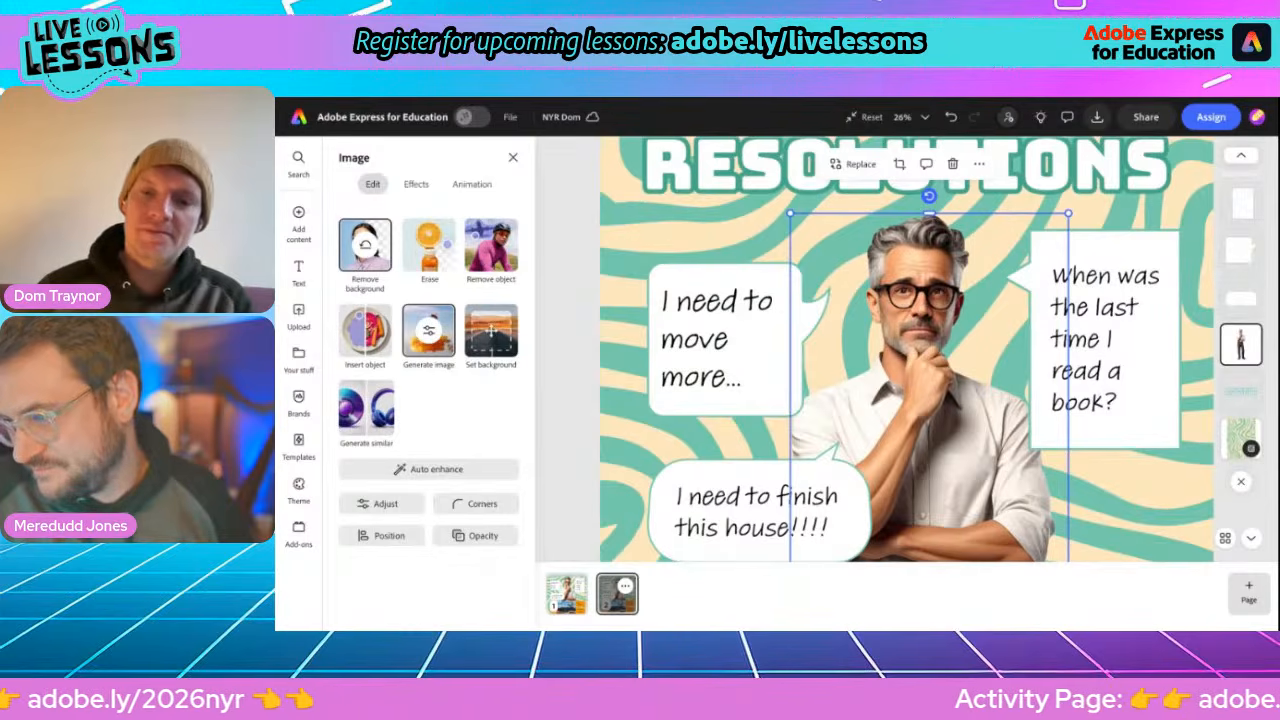
key("Delete")
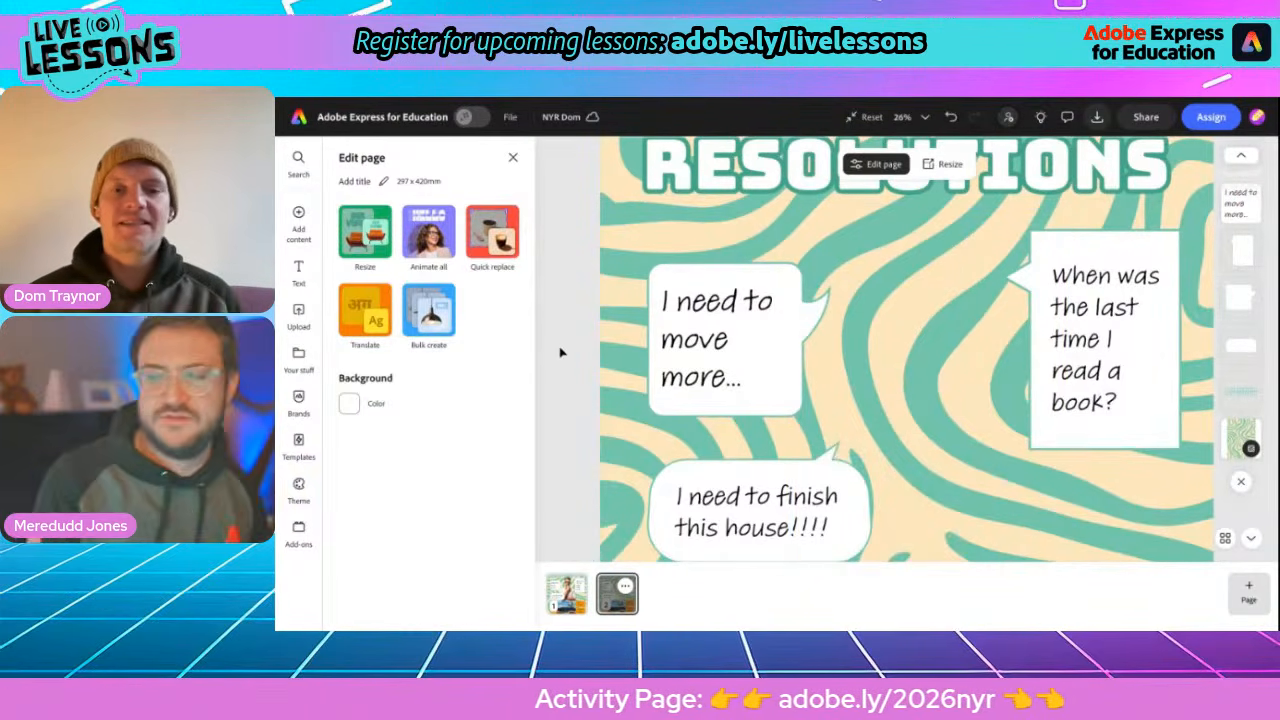
scroll(561, 352, "down", 5)
left_click(553, 590)
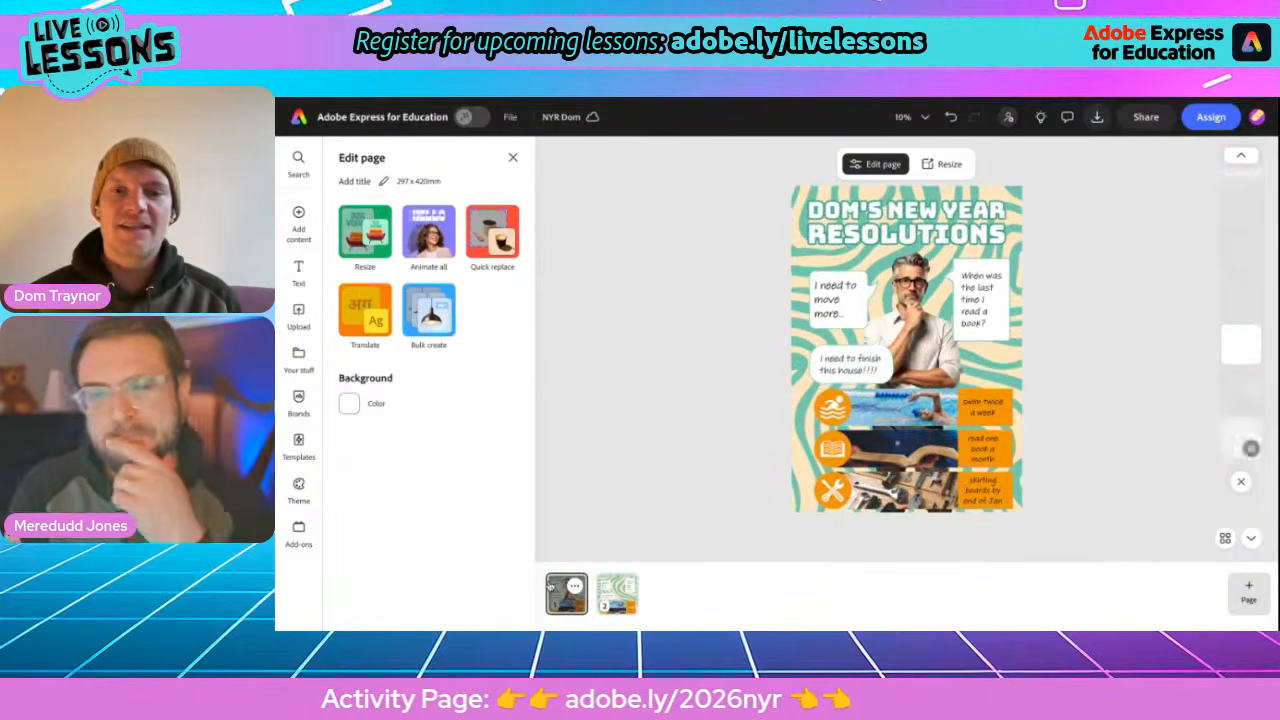
left_click(606, 593)
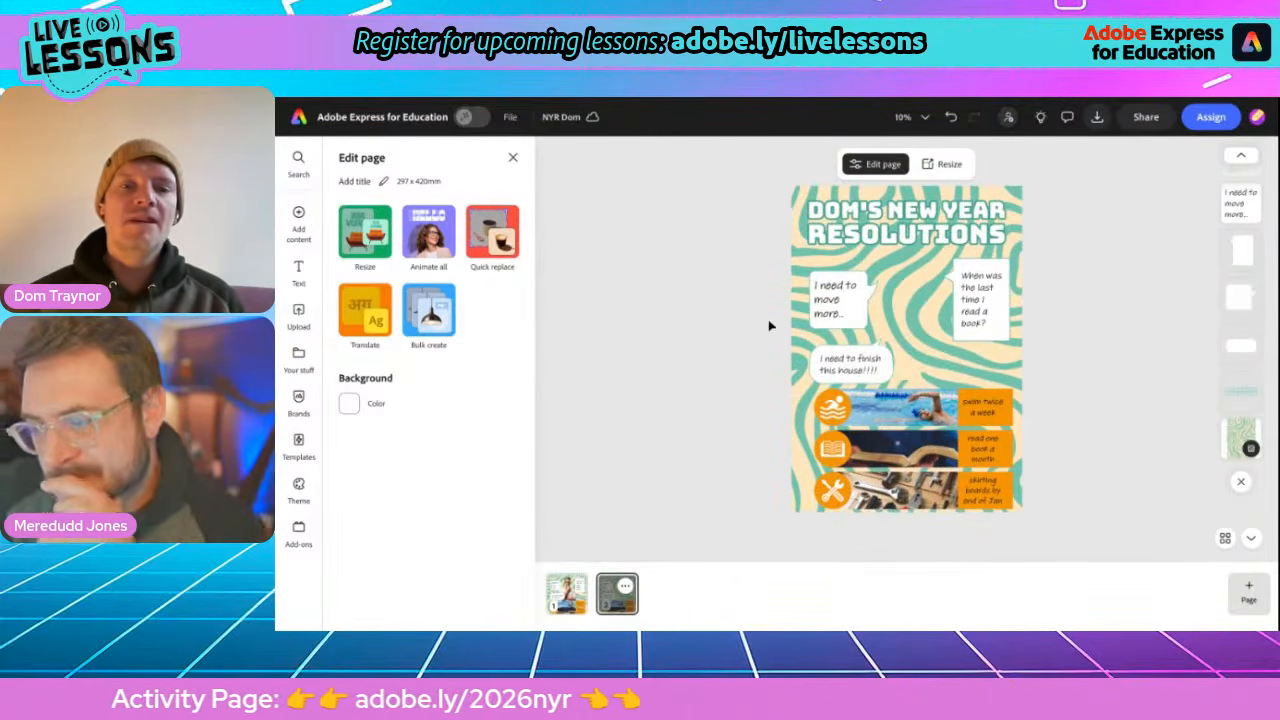
left_click(558, 590)
left_click(606, 590)
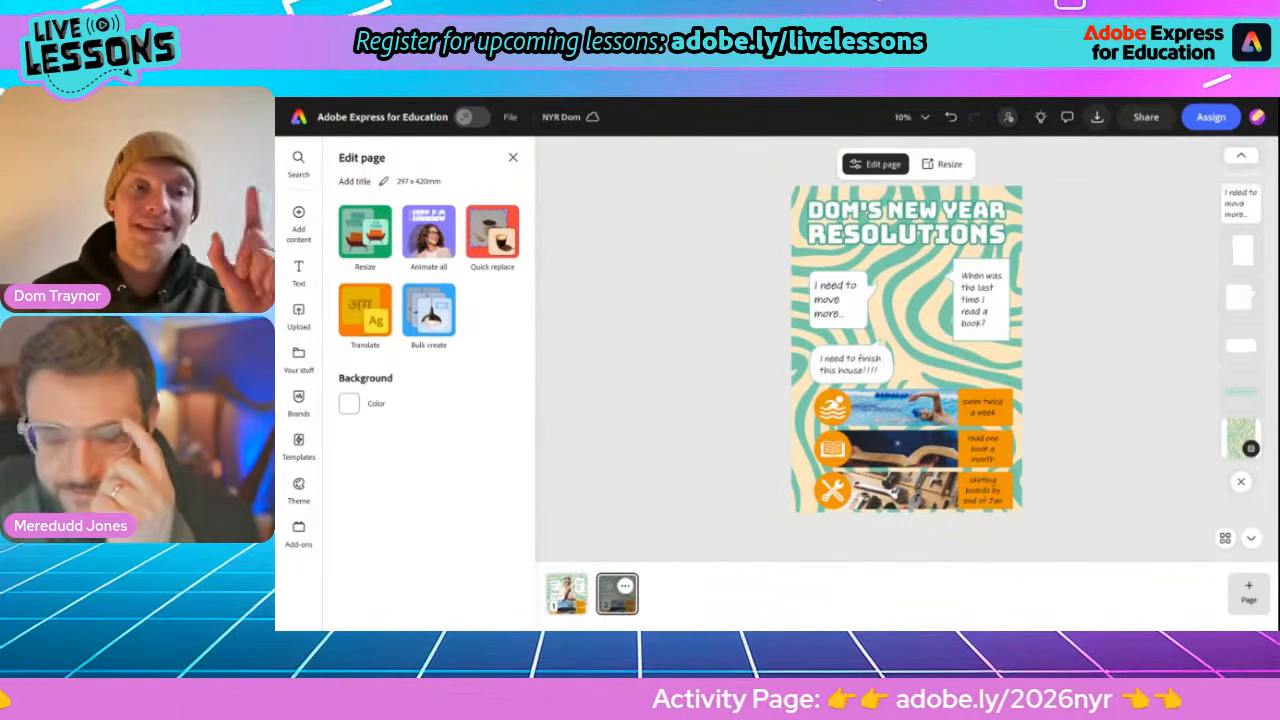
Start Animate characters for the duplicated page and set the character's background to Transparent
left_click(297, 215)
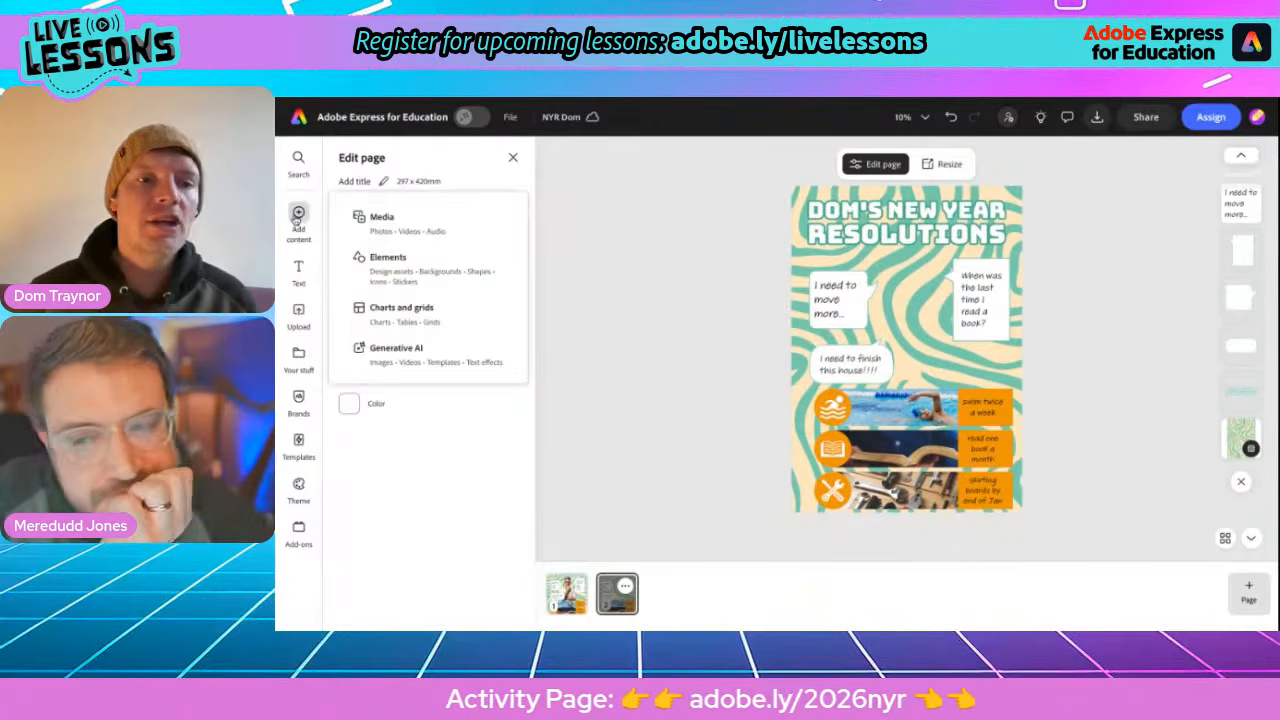
left_click(397, 220)
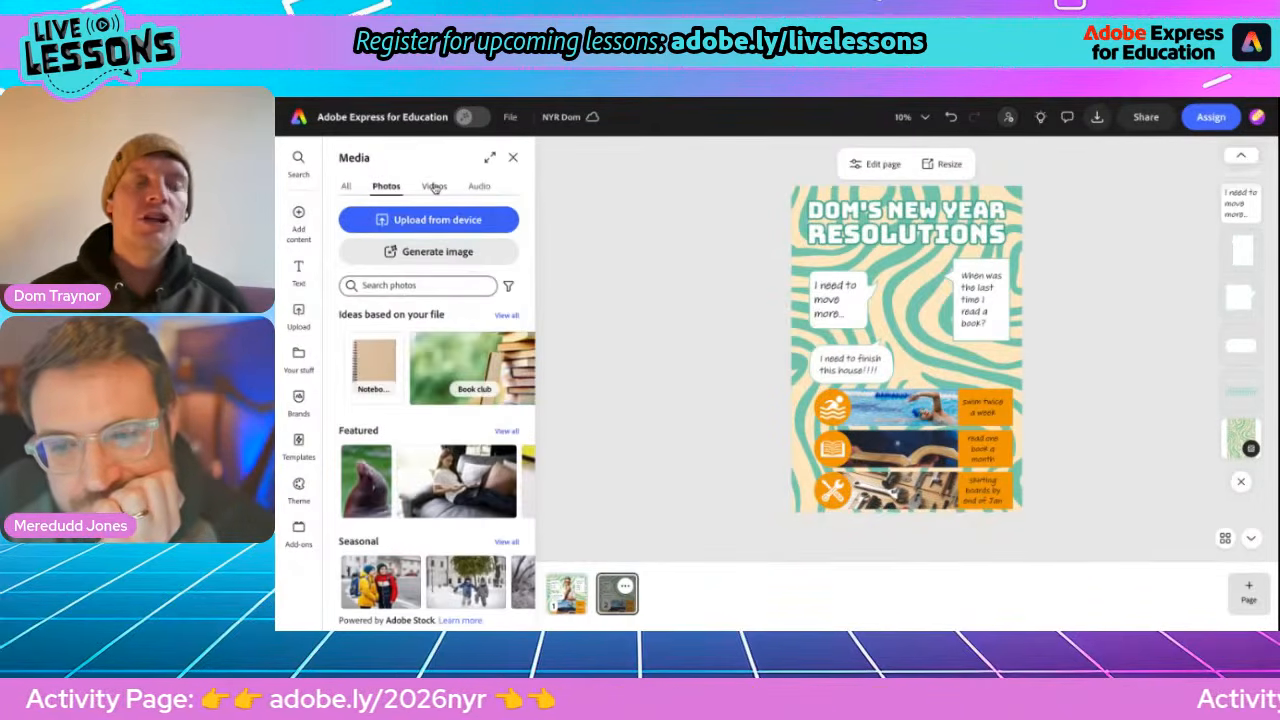
left_click(433, 186)
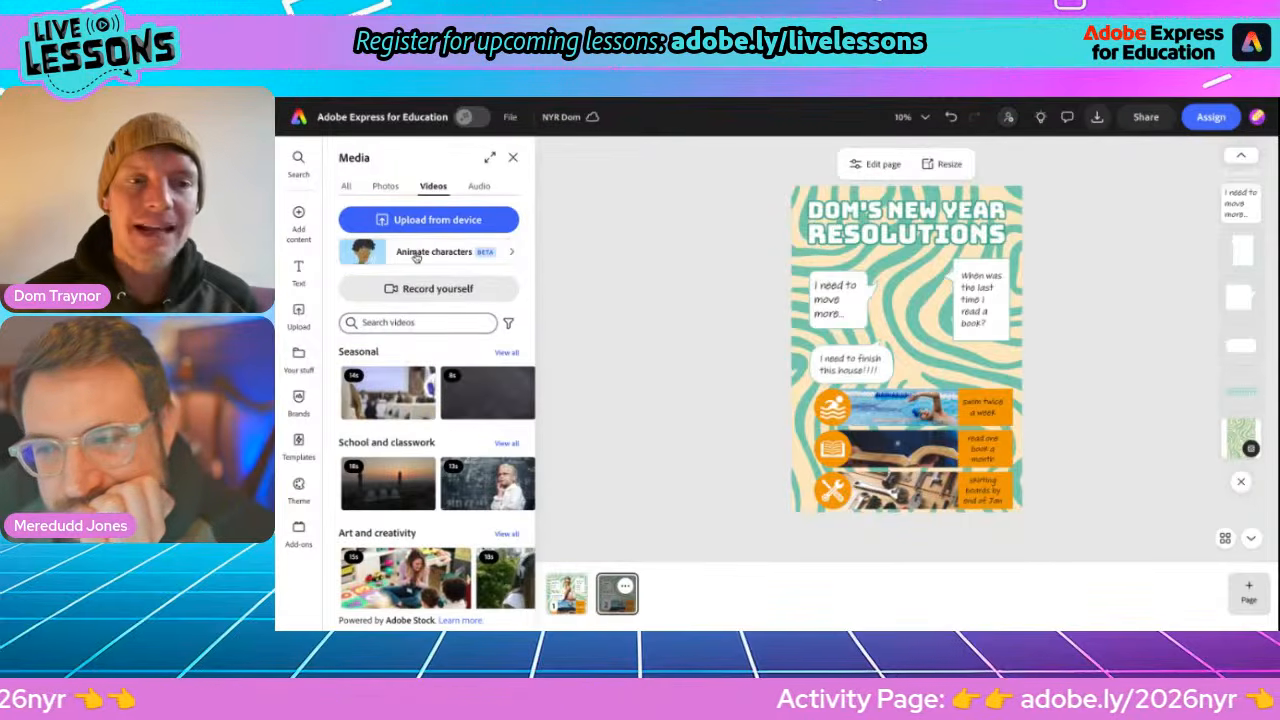
left_click(417, 254)
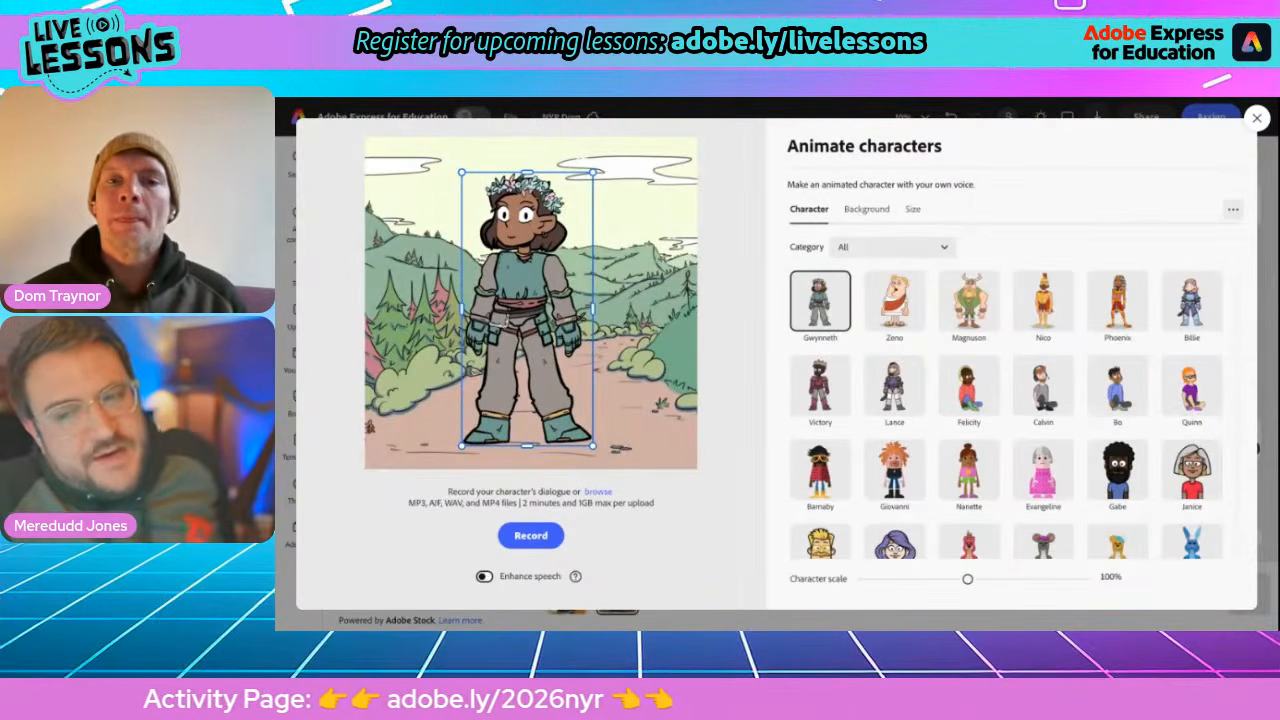
left_click(870, 210)
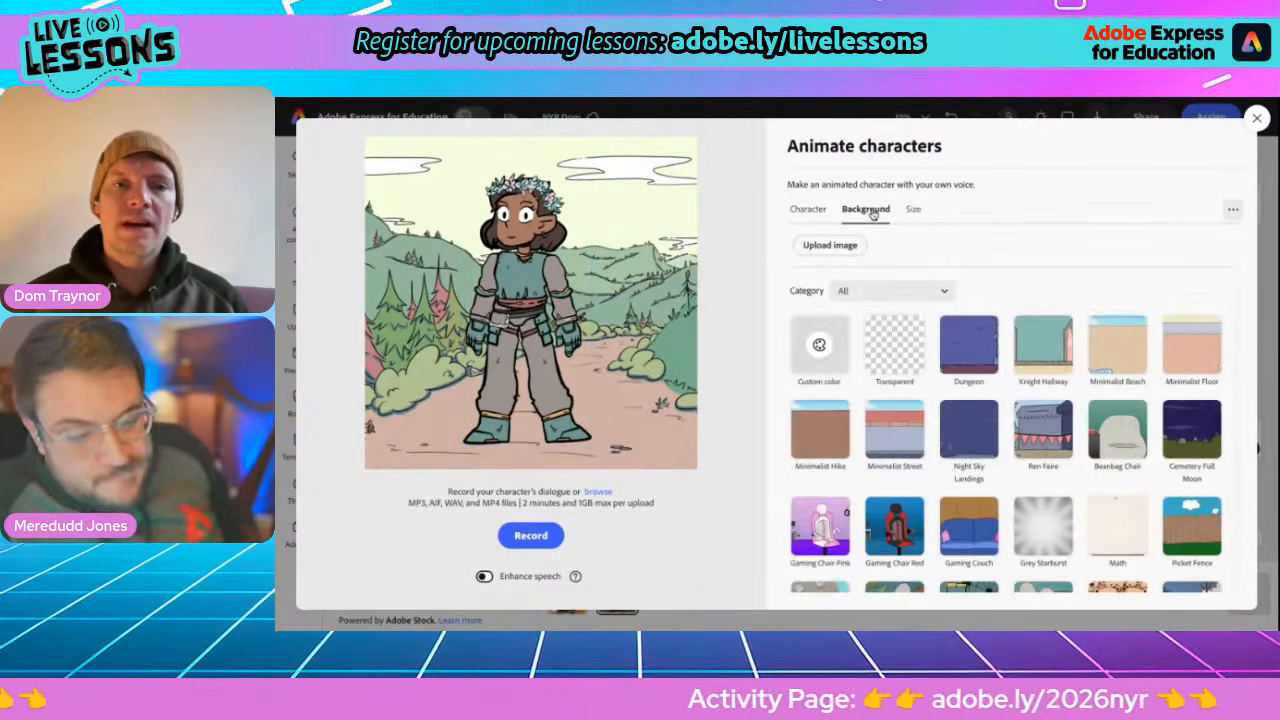
left_click(895, 340)
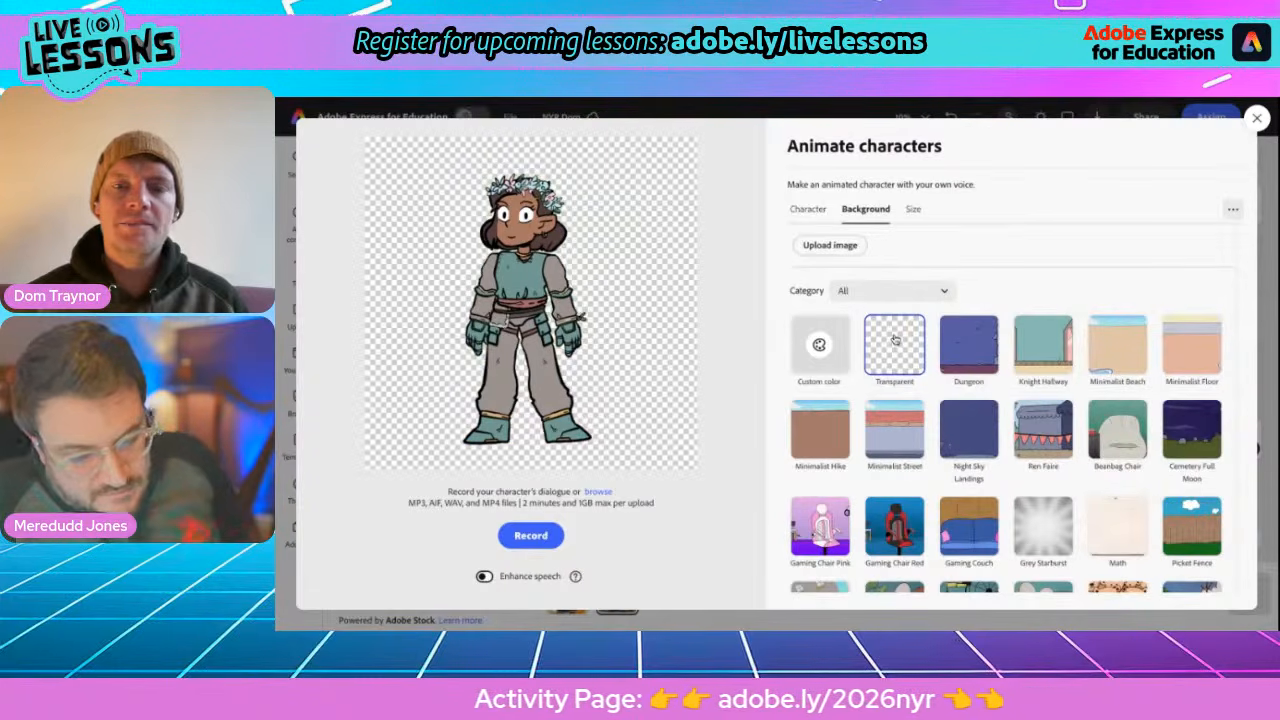
Browse the character collection, try Barnaby, and choose Atlas as the animated character
left_click(804, 212)
scroll(908, 449, "down", 3)
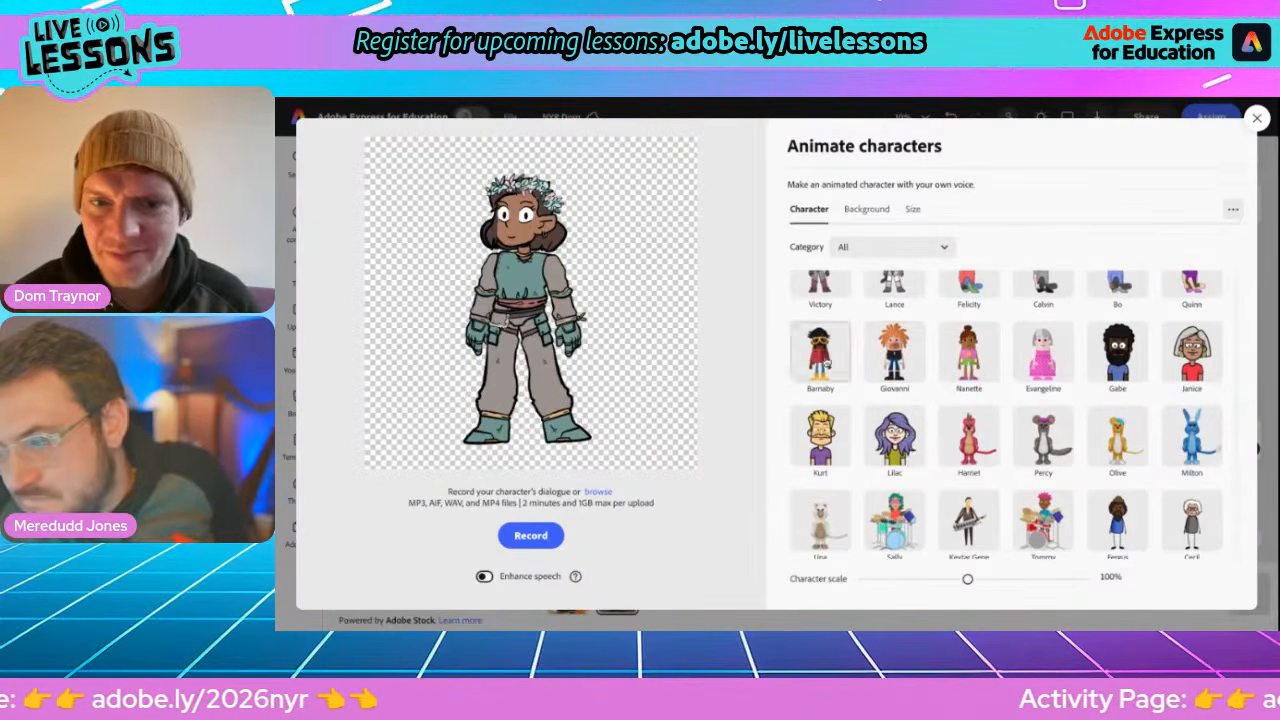
left_click(823, 364)
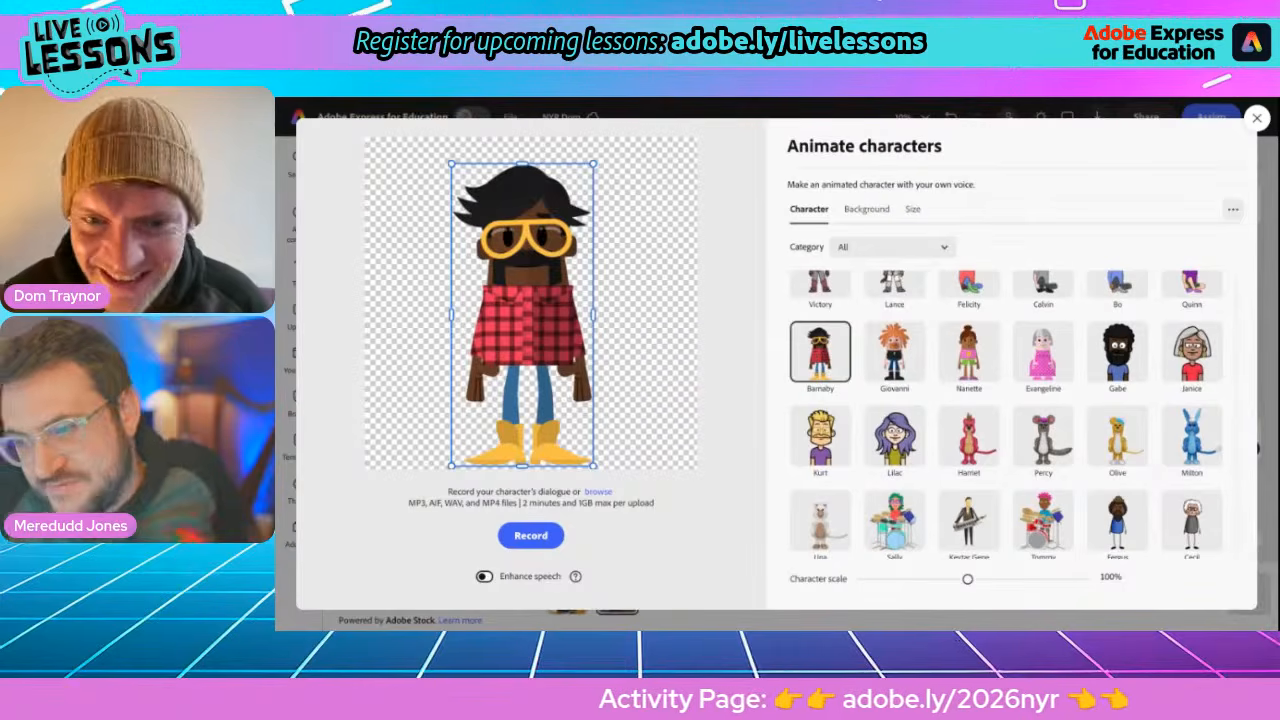
scroll(935, 497, "down", 3)
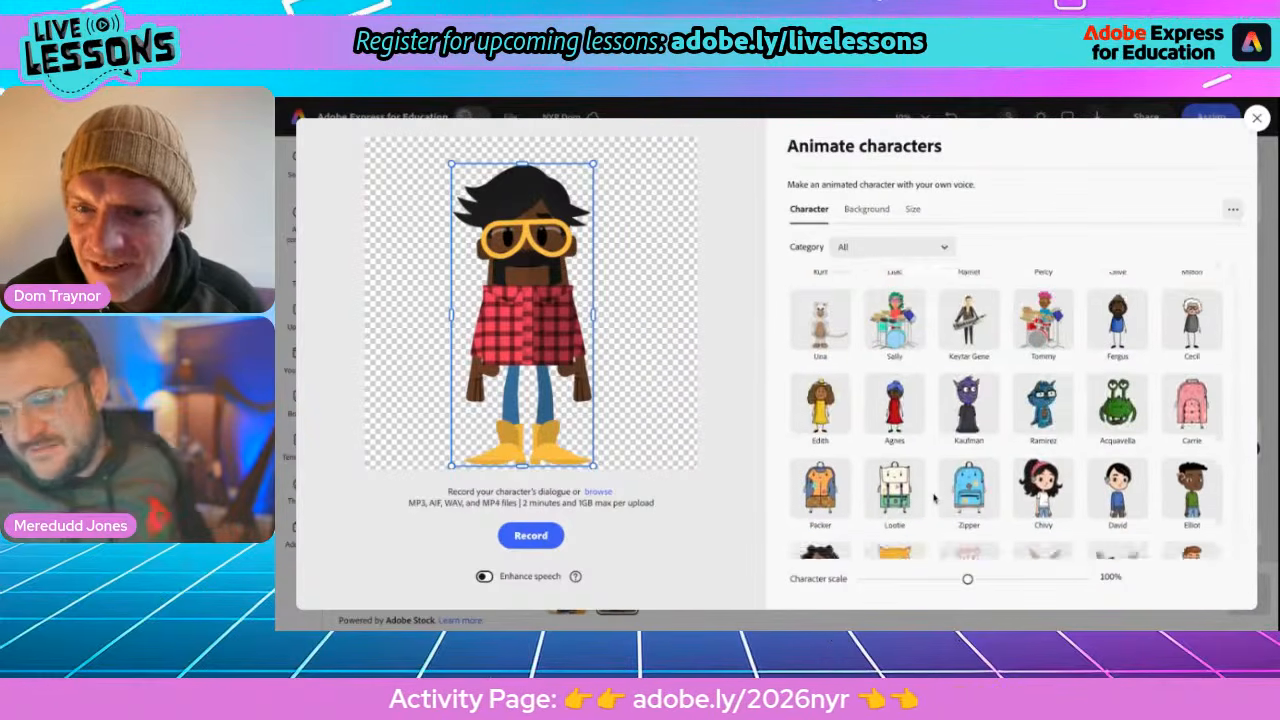
scroll(935, 497, "down", 10)
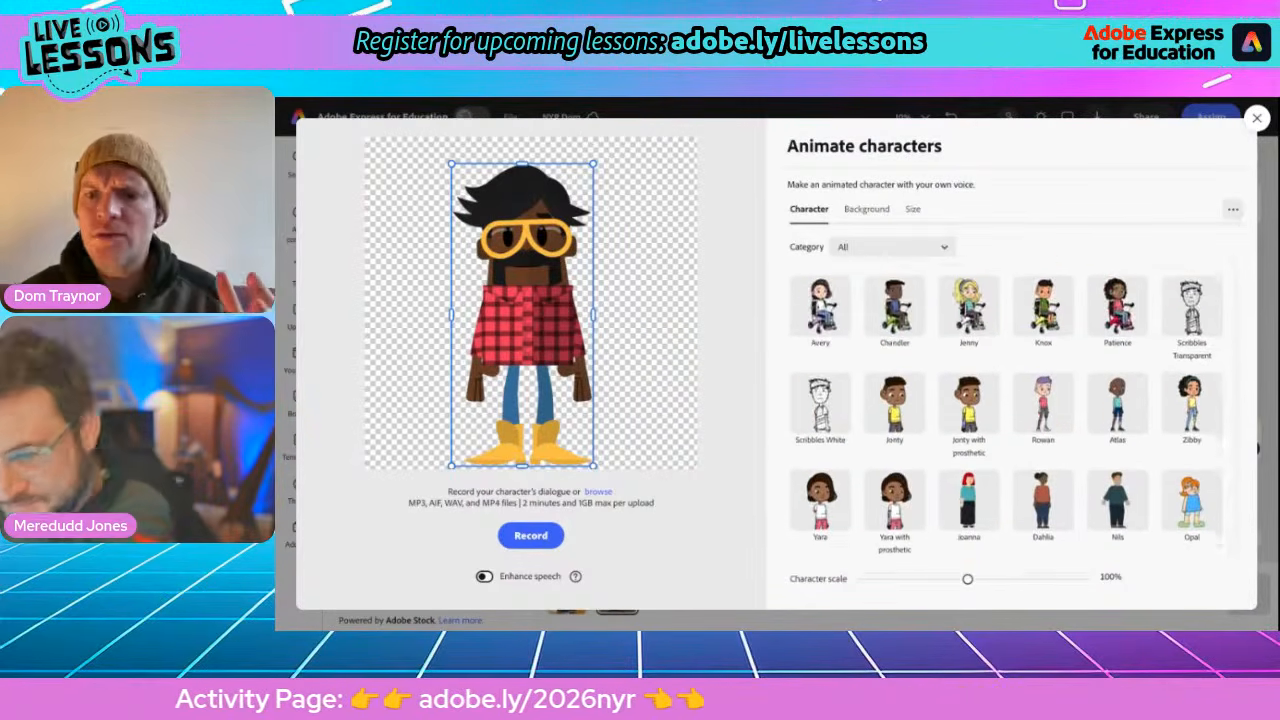
scroll(1005, 415, "down", 1)
left_click(1111, 358)
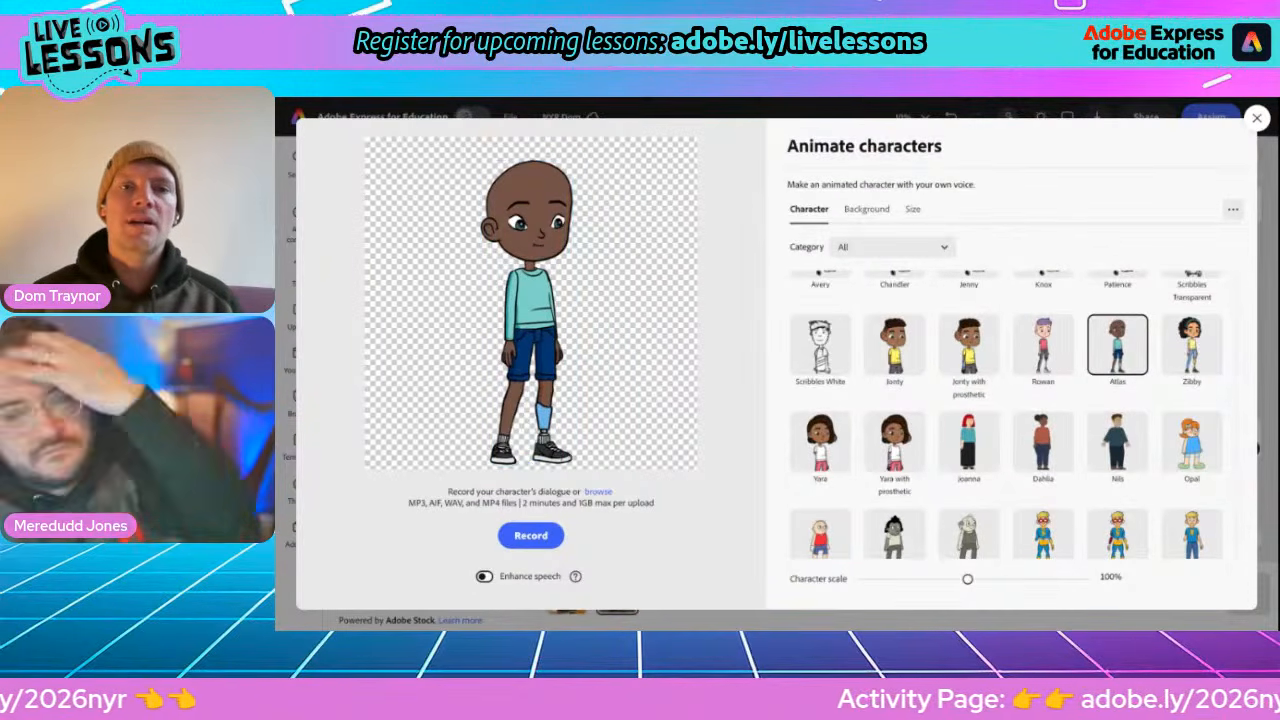
Record about 18 seconds of dialogue for Atlas with Enhance speech on, finish the recording and close Animate characters
key("ctrl+Tab")
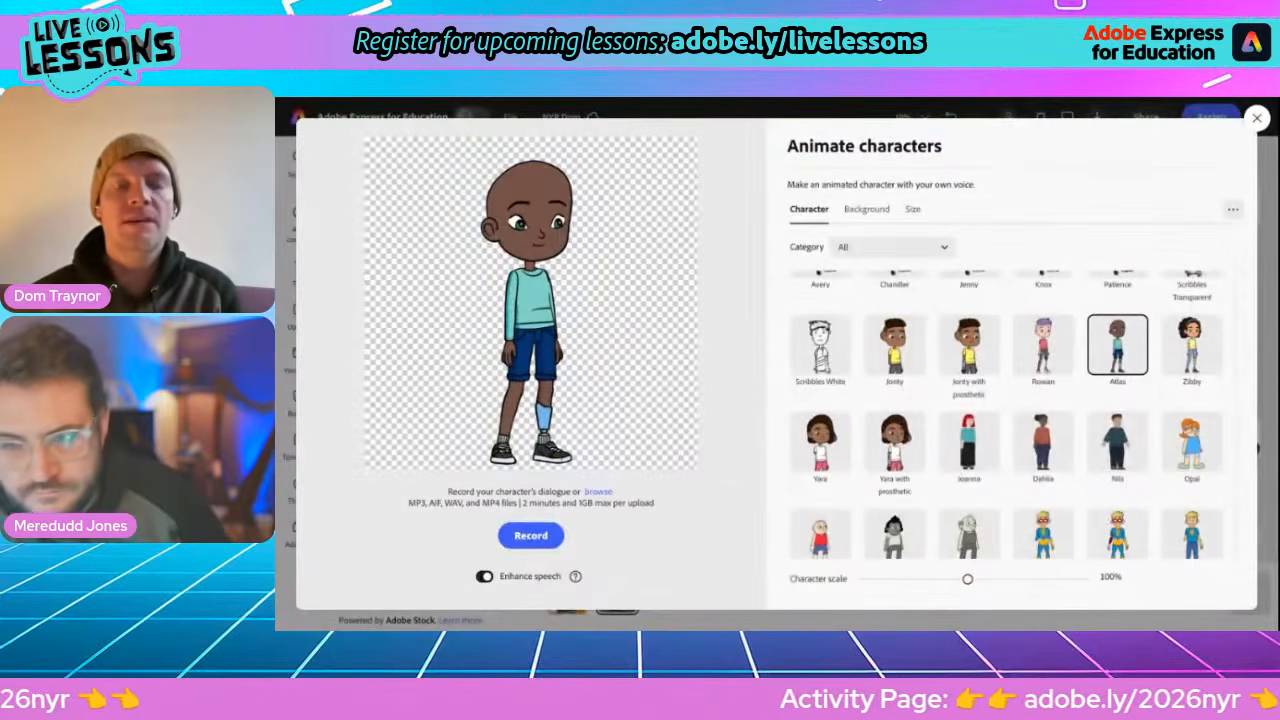
left_click(535, 538)
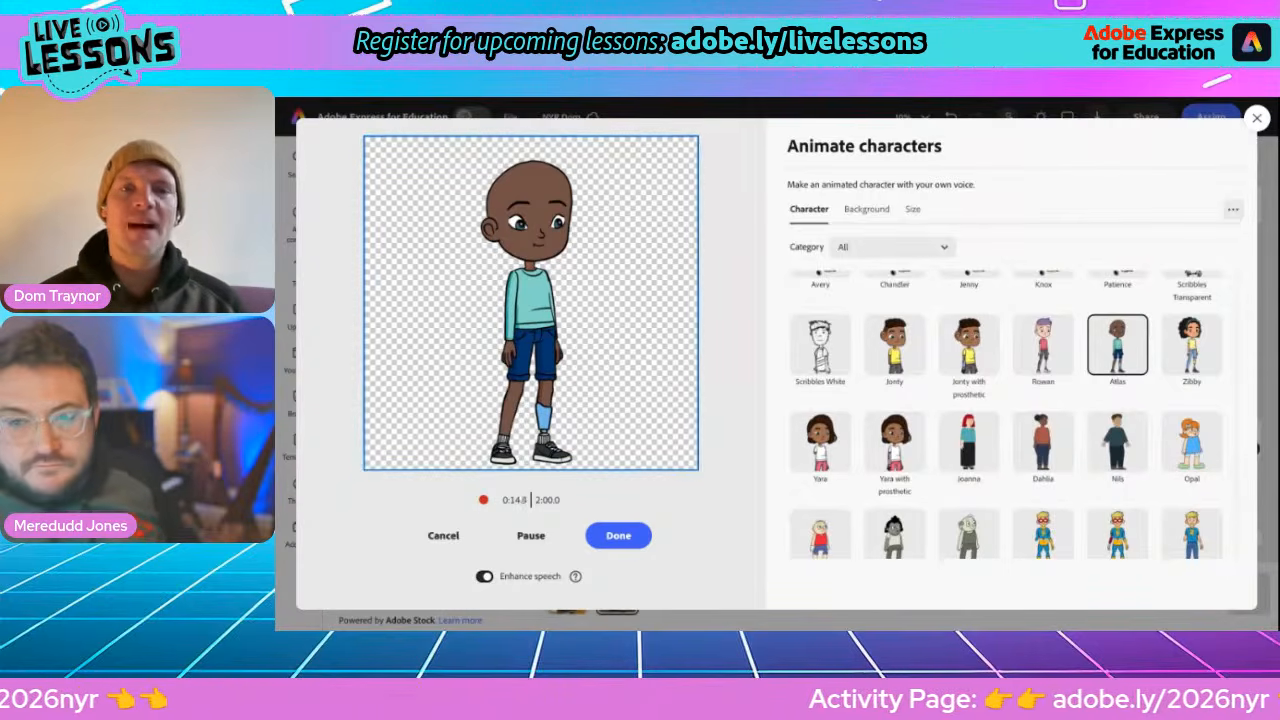
left_click(603, 537)
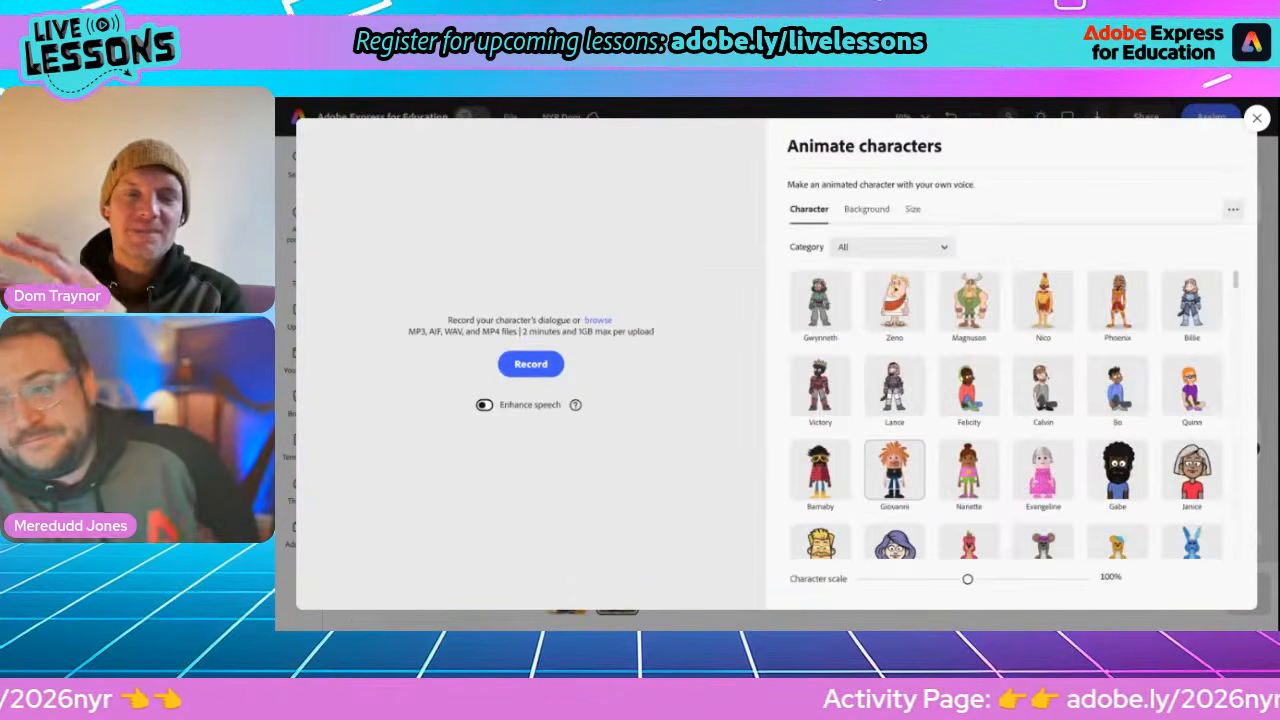
left_click(1257, 119)
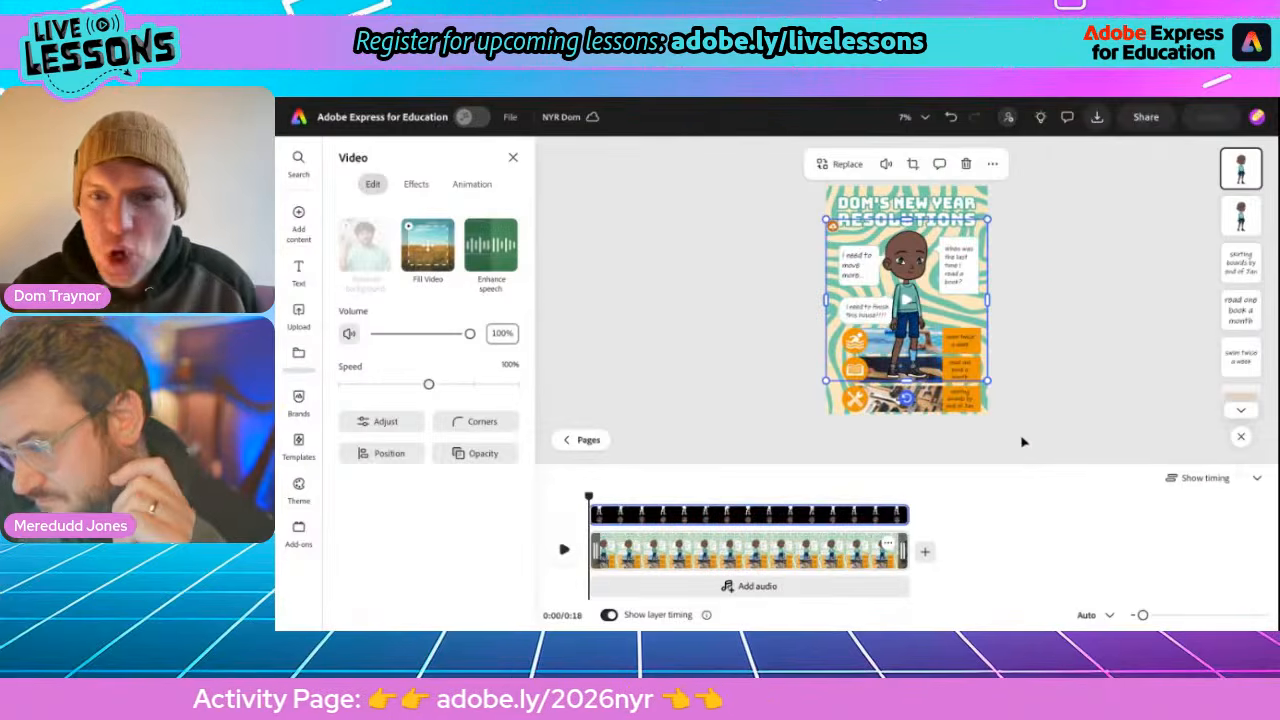
Play back the poster page to check the animated character's movement and recorded voice
scroll(988, 443, "up", 2)
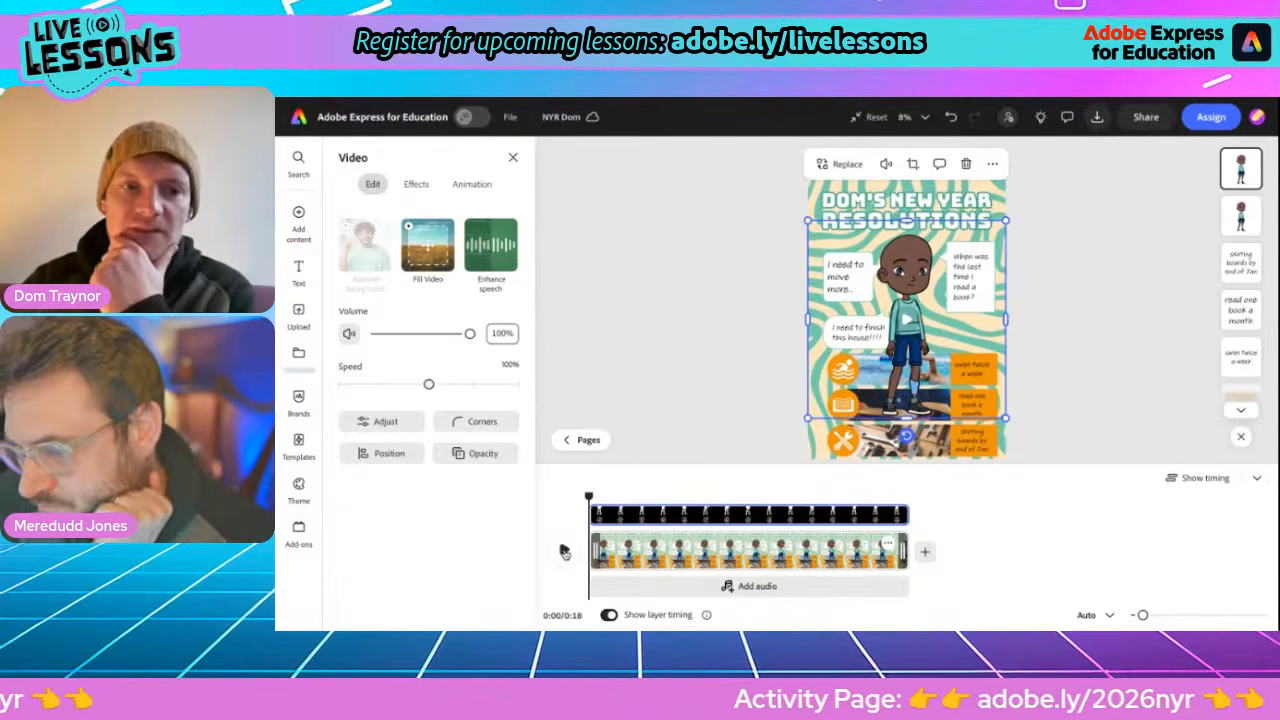
left_click(563, 552)
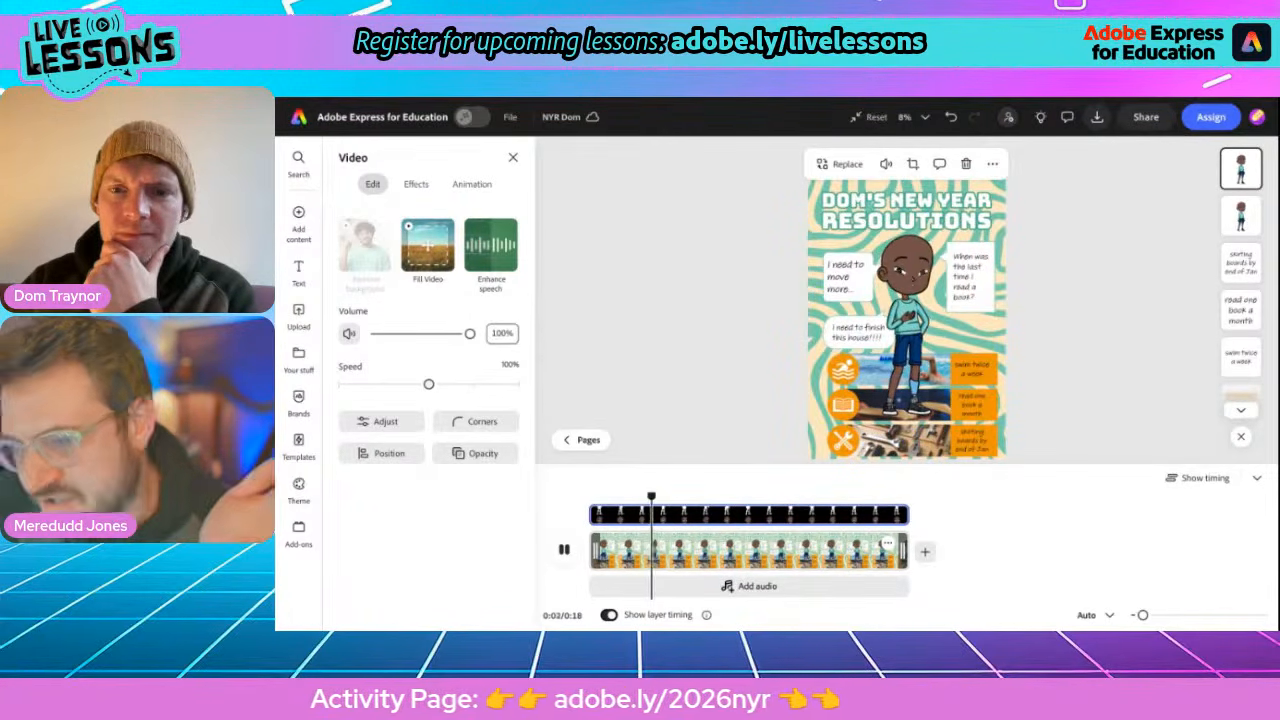
key("space")
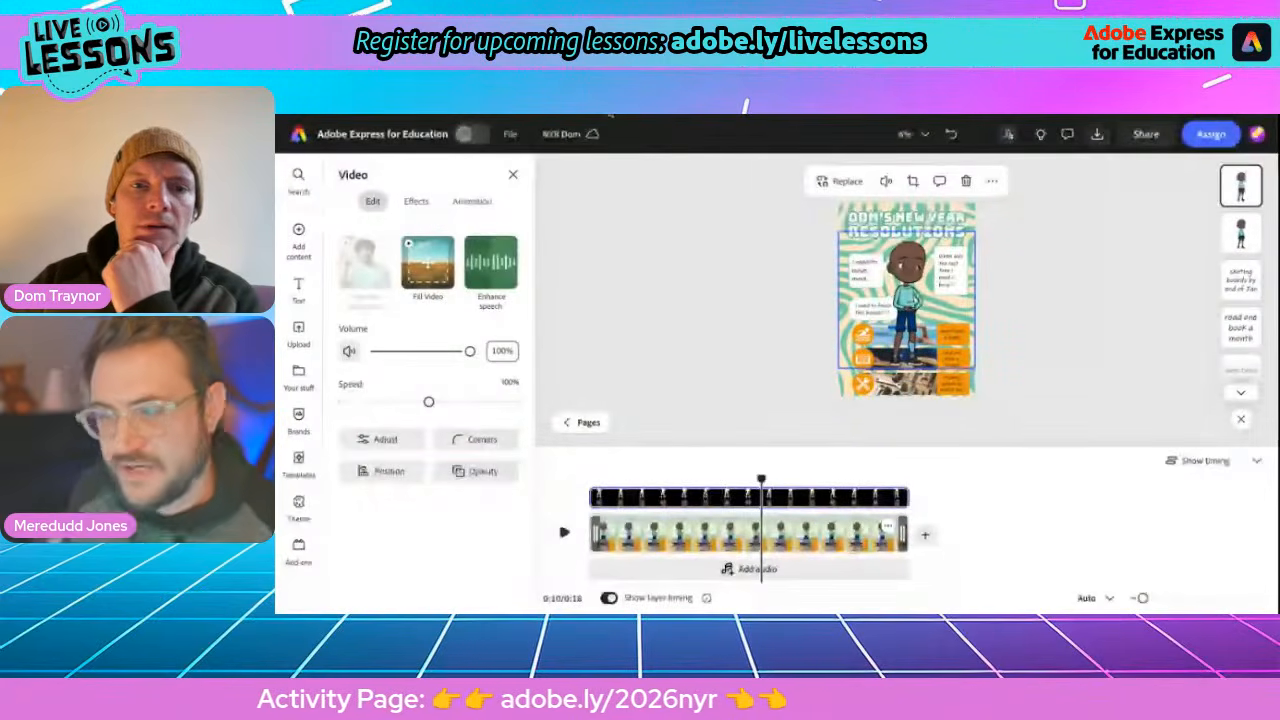
left_click(560, 532)
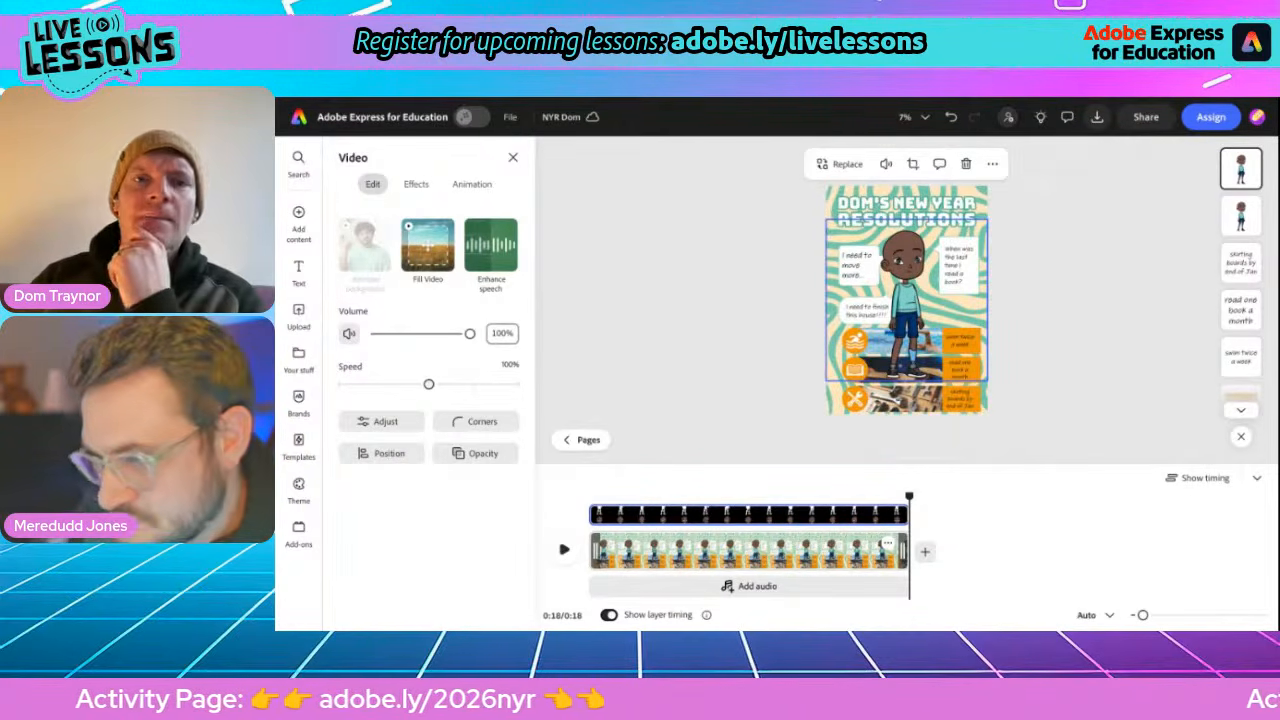
Delete the duplicate character video layer from the page and play back the animated poster to check it
left_click(1240, 218)
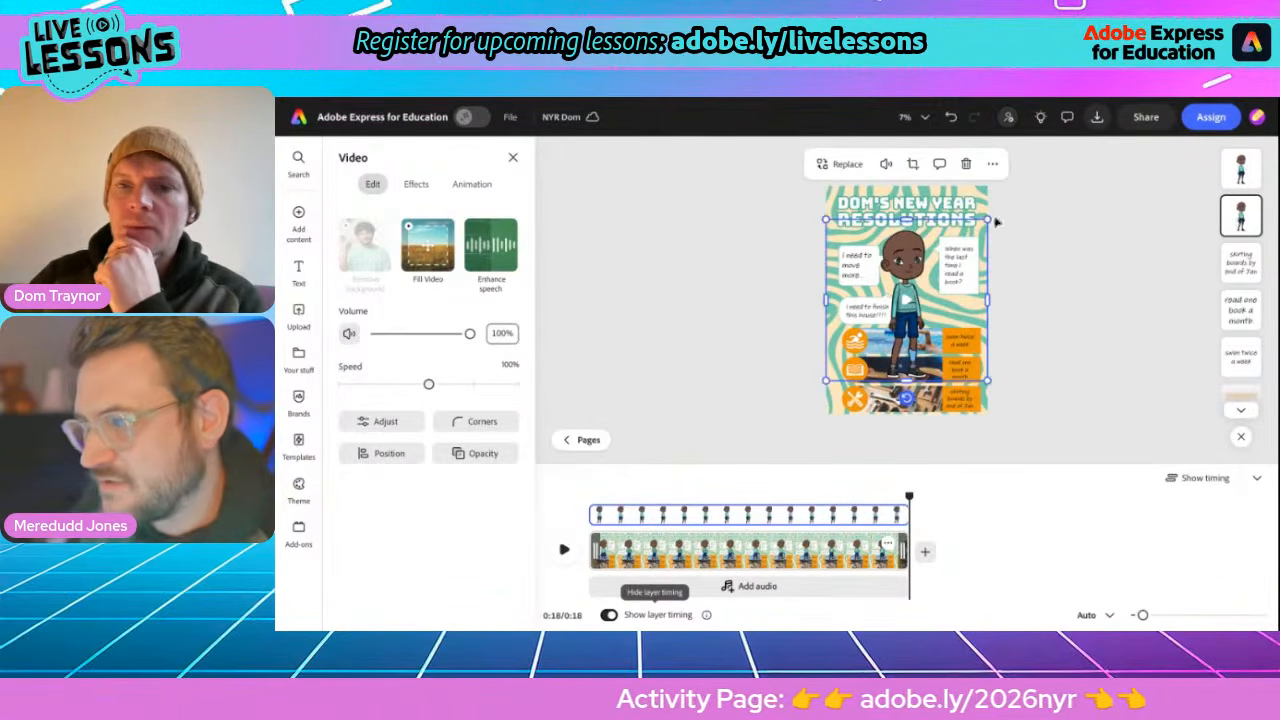
left_click(757, 440)
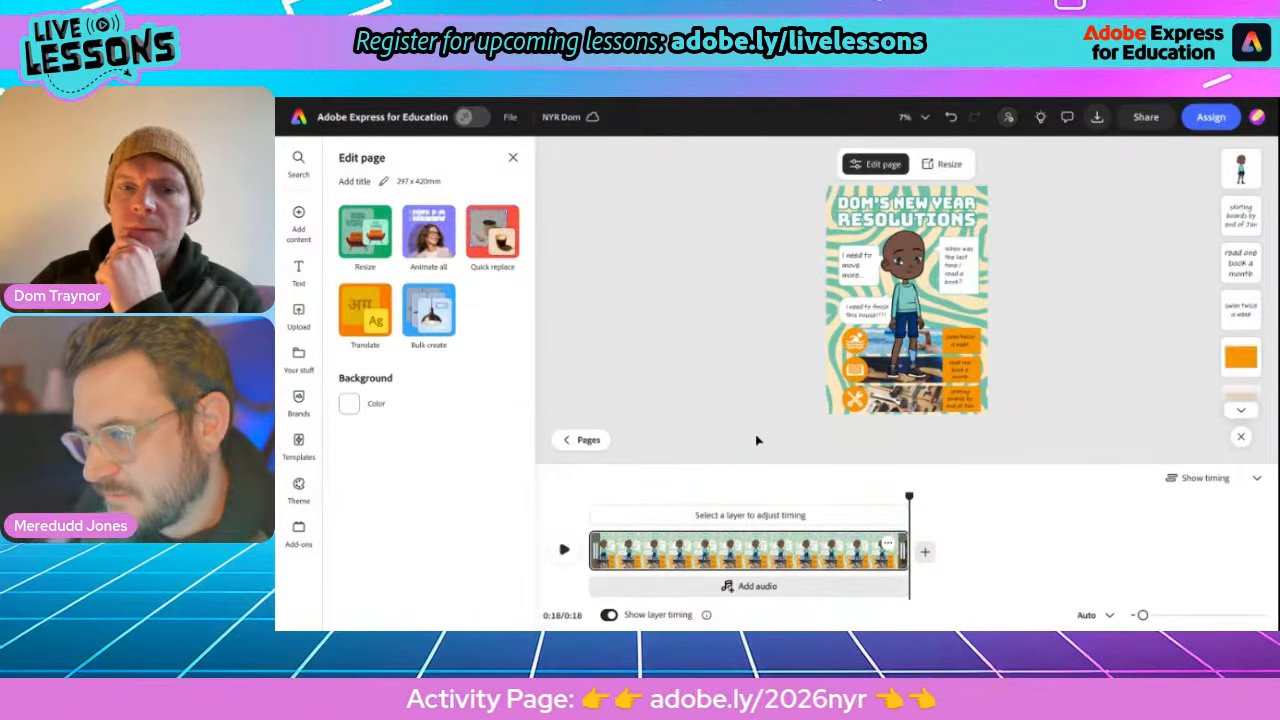
left_click(564, 550)
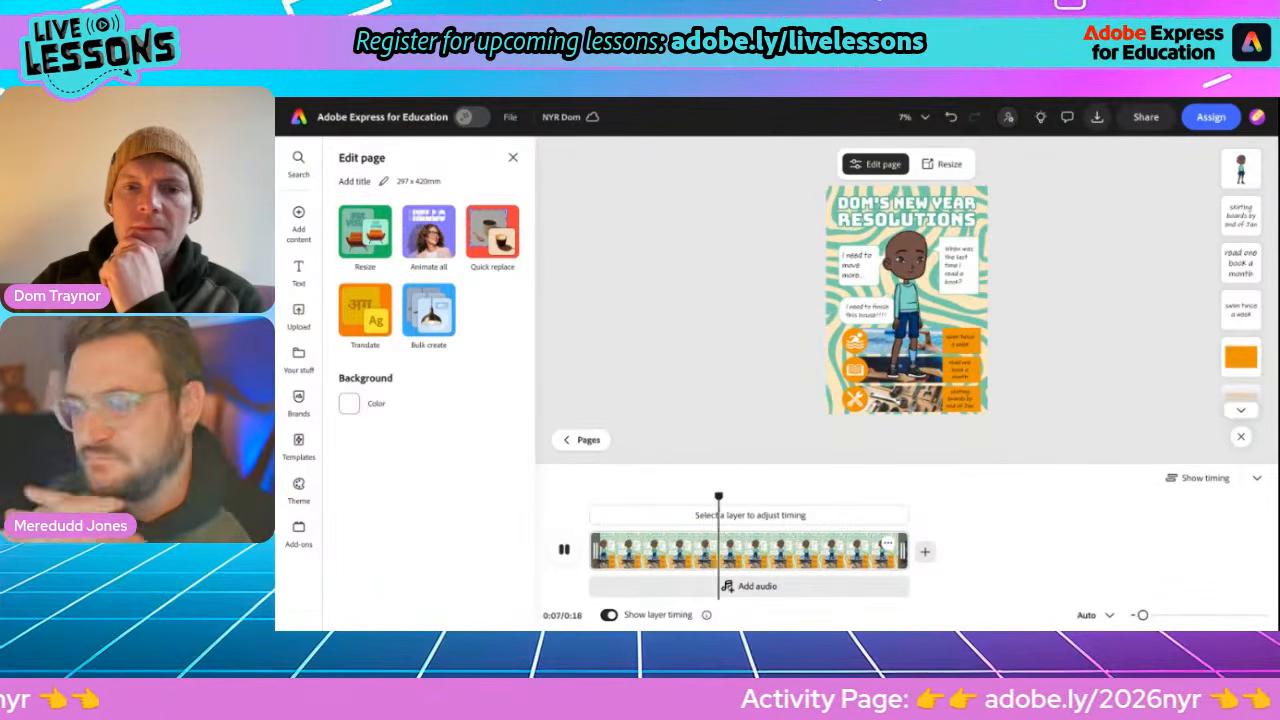
key("space")
scroll(875, 375, "up", 3)
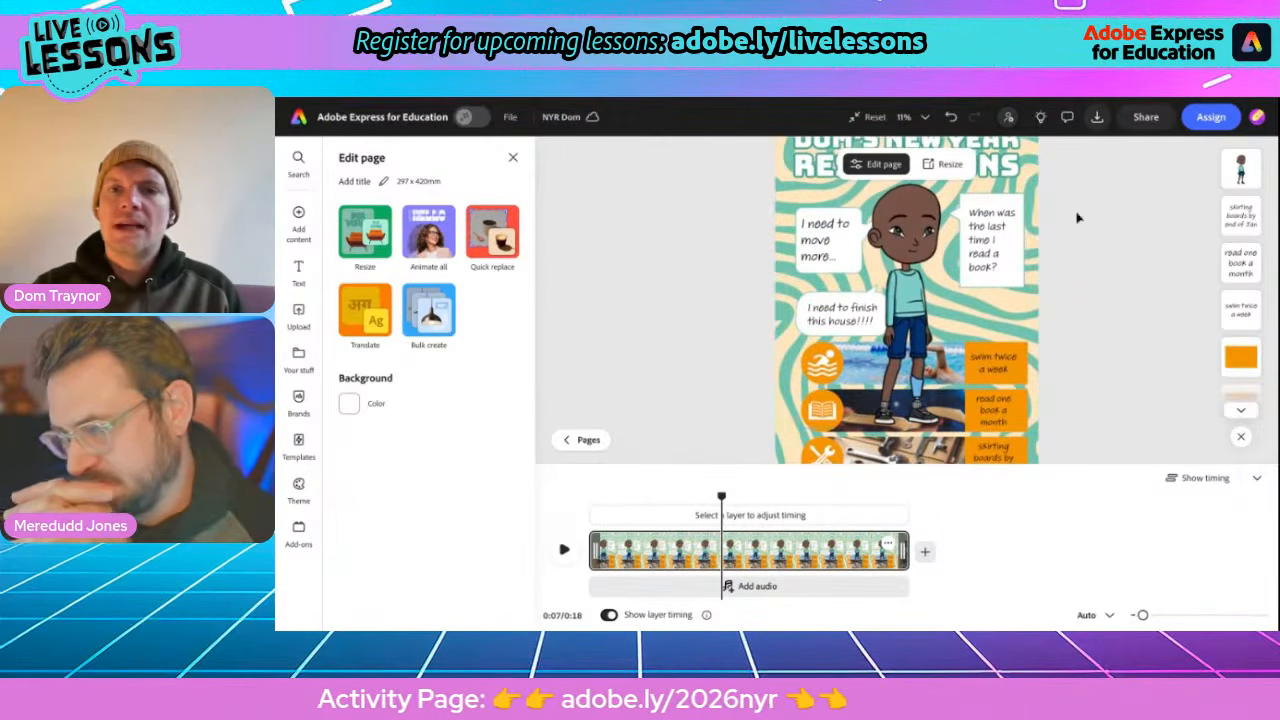
Move the character video layer down the stack to just above the background, behind the speech bubbles and image strips
left_click(1240, 169)
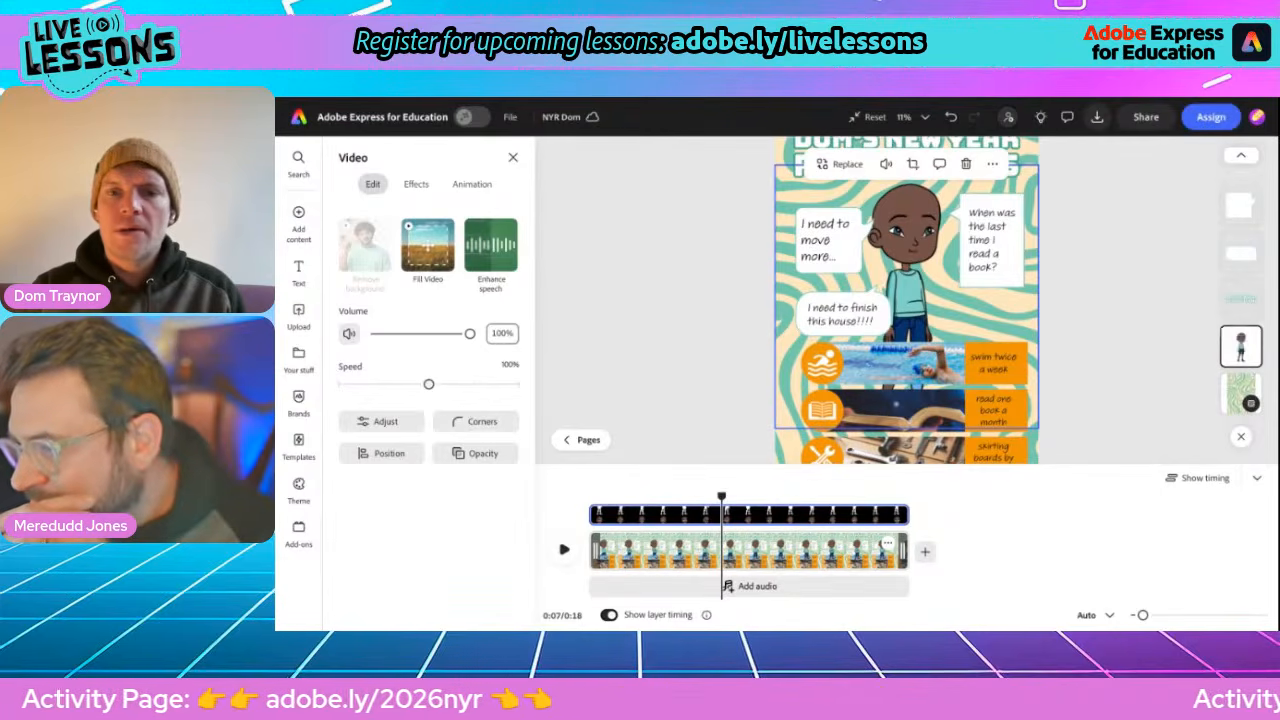
scroll(1136, 285, "down", 4)
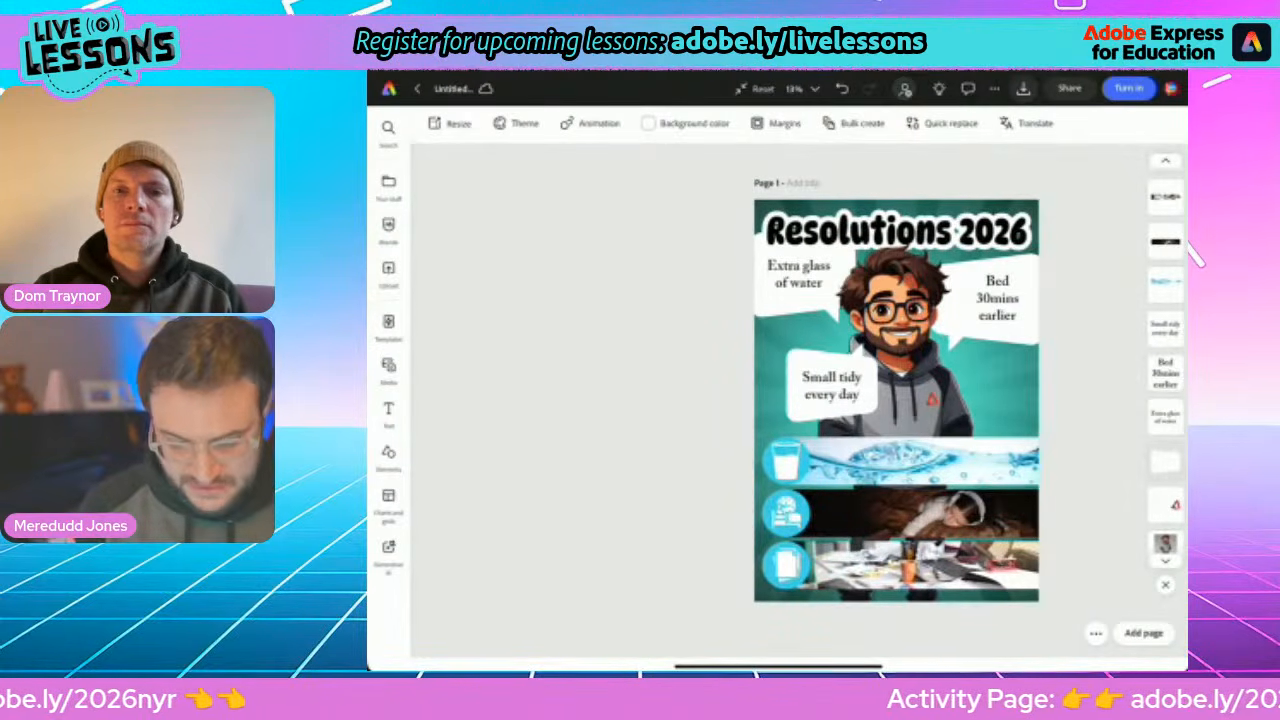
Duplicate the Resolutions 2026 page and delete the cartoon character and its red hoodie logo from the copy
left_click(1096, 633)
left_click(1061, 567)
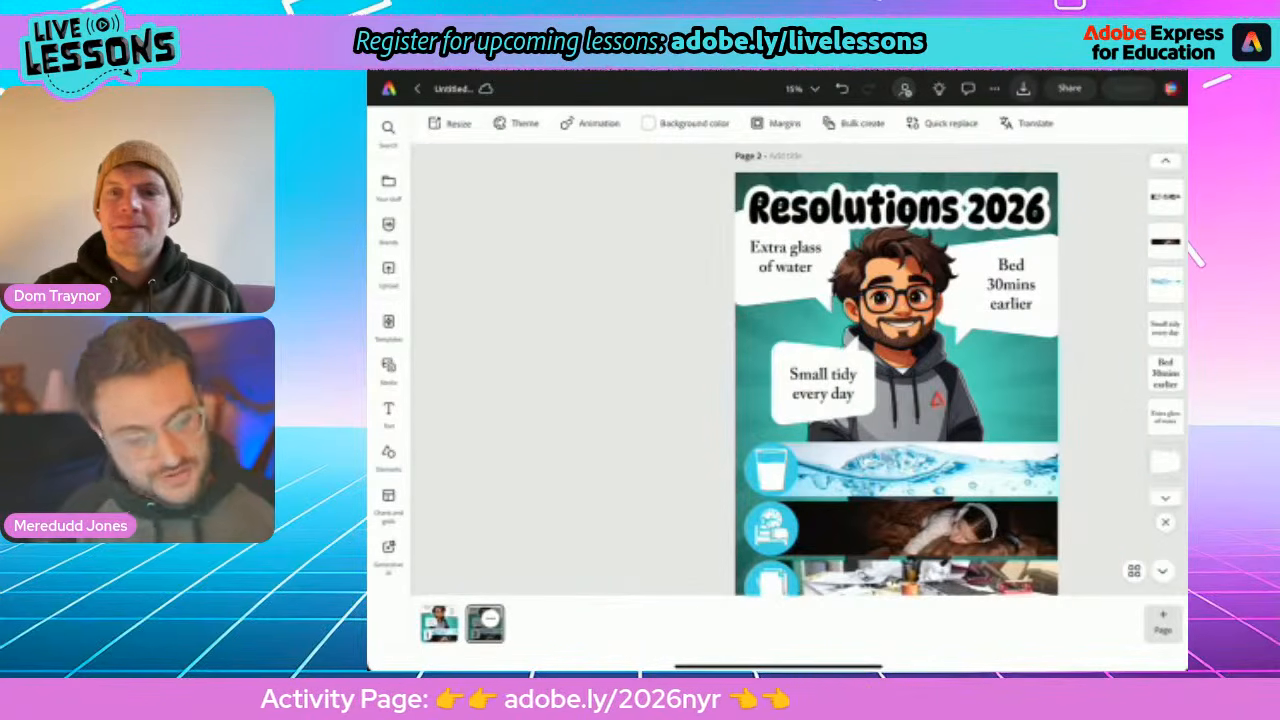
left_click(896, 330)
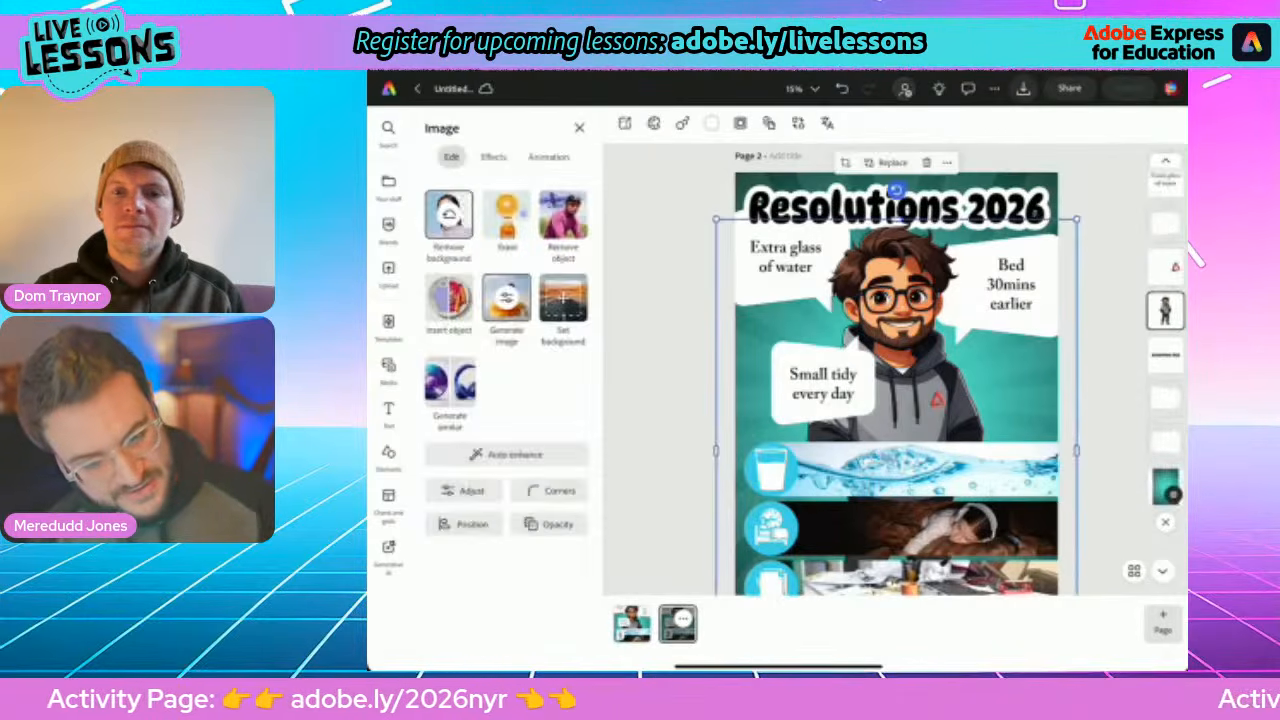
key("Delete")
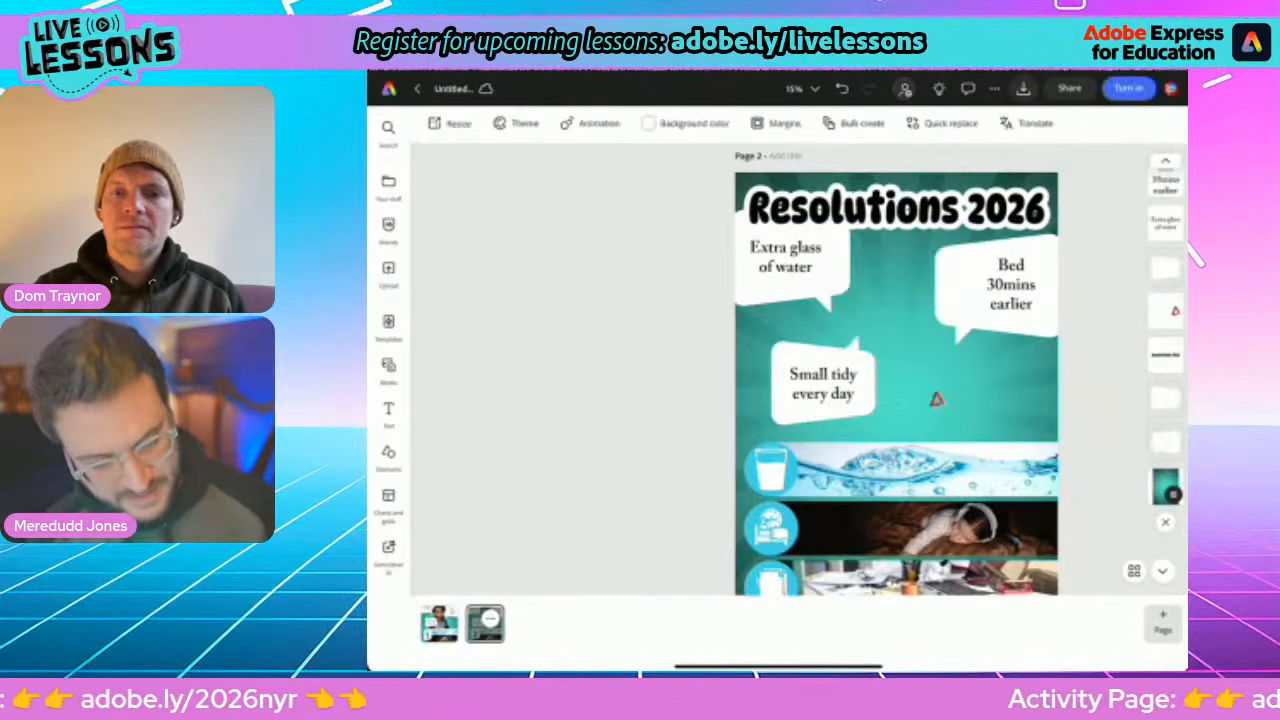
left_click(928, 401)
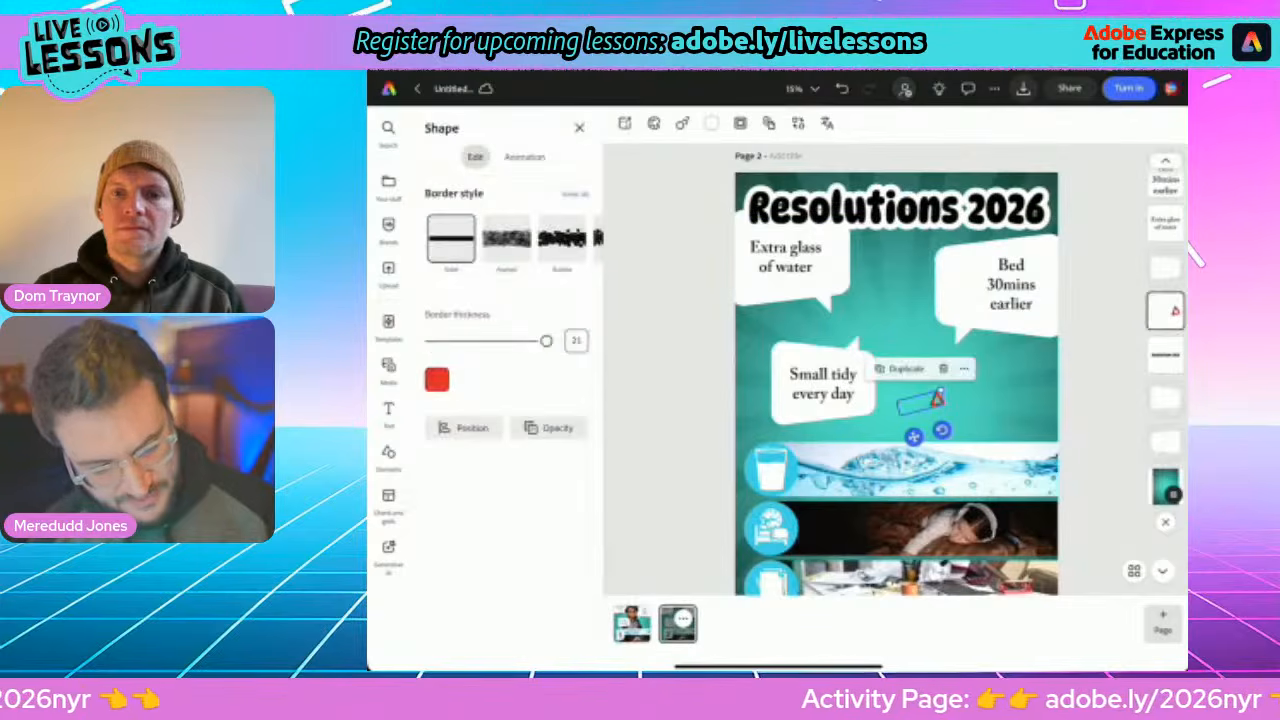
key("Delete")
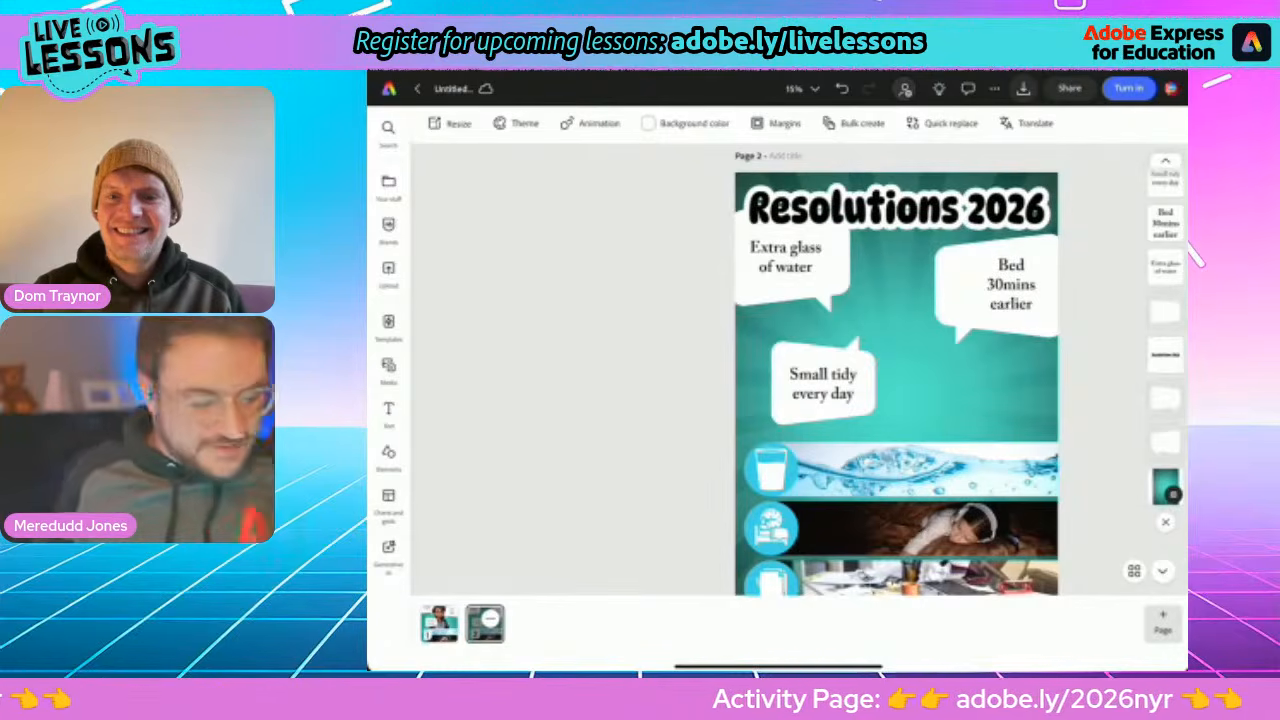
Record a video with Record yourself, allowing camera and microphone access, and save the recording onto the page
left_click(388, 368)
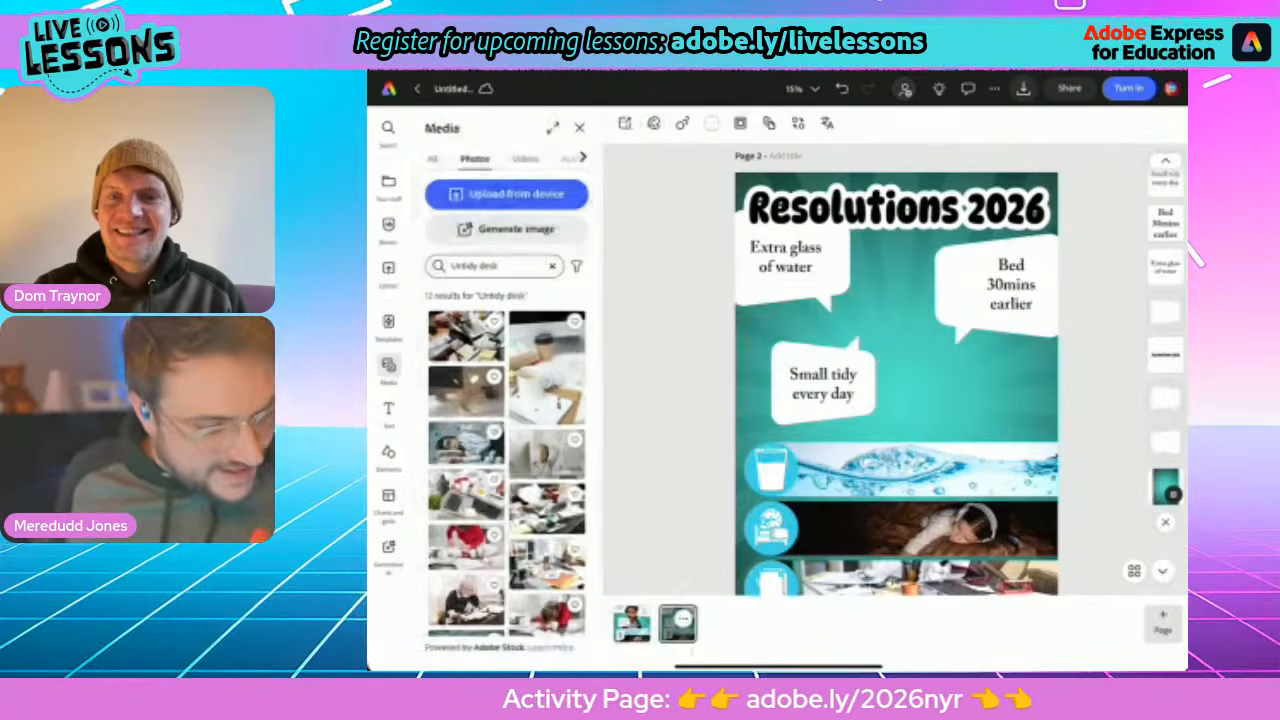
left_click(523, 159)
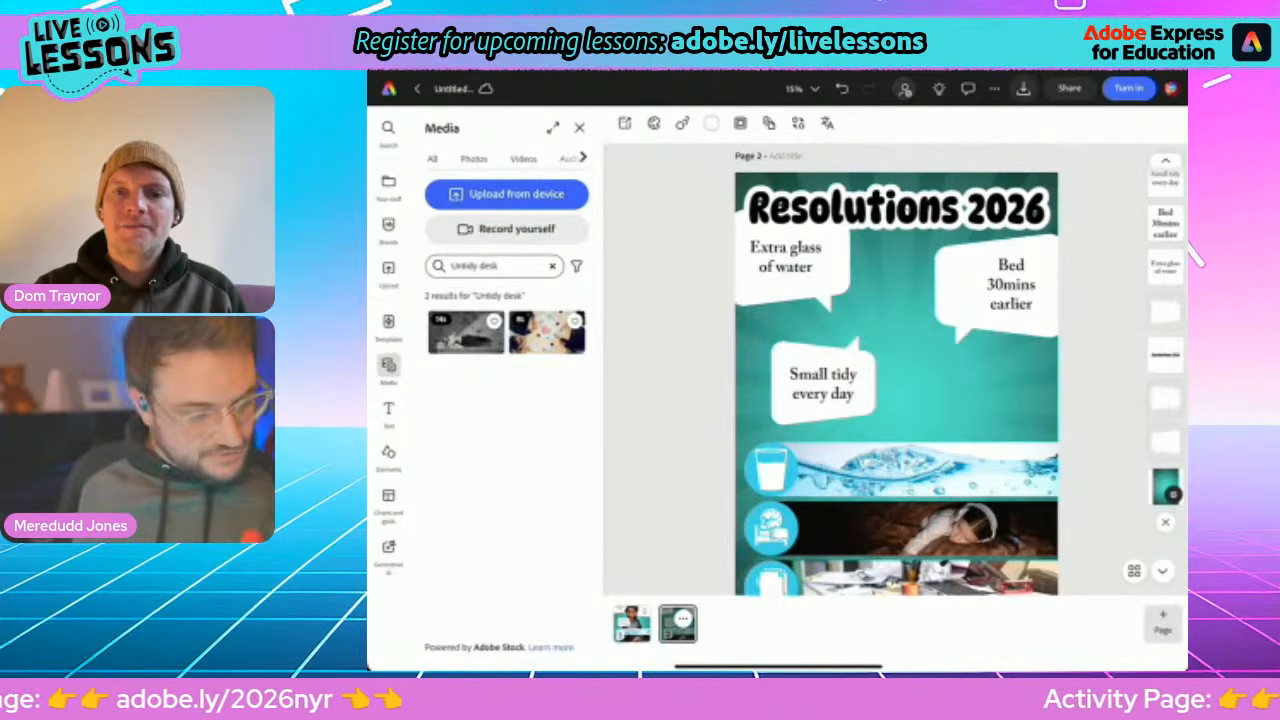
left_click(516, 228)
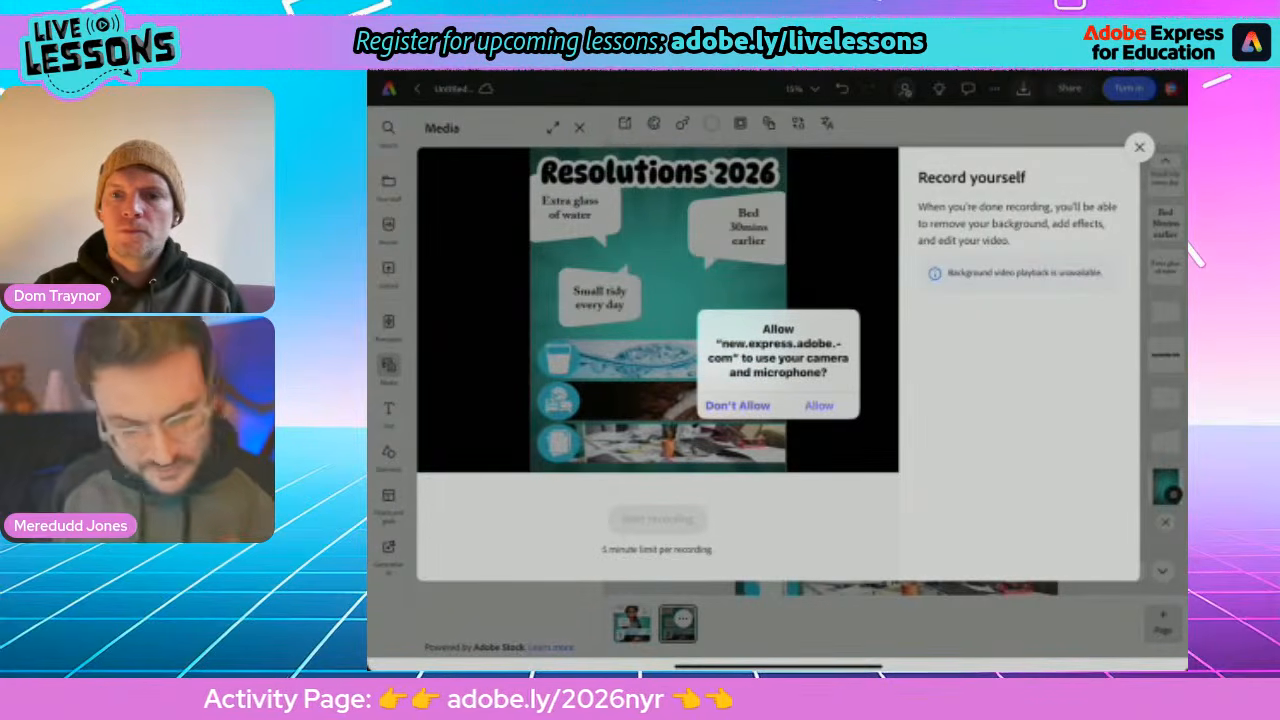
left_click(819, 406)
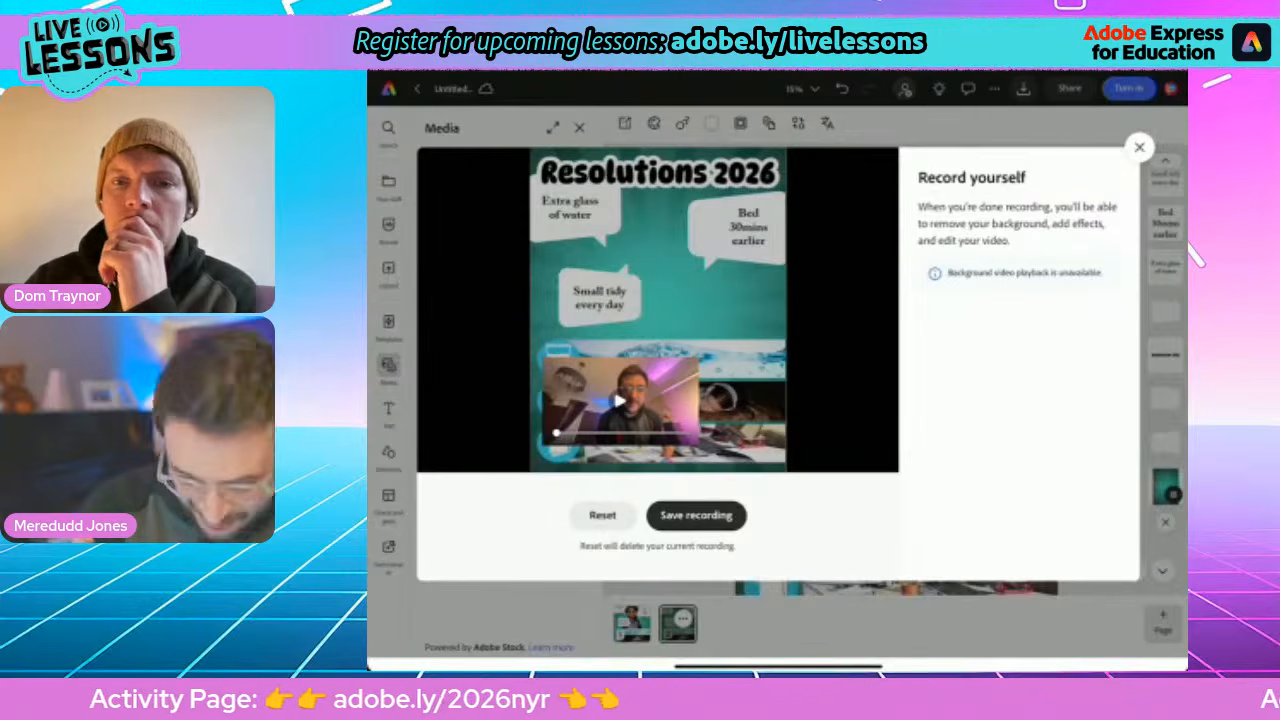
left_click(696, 515)
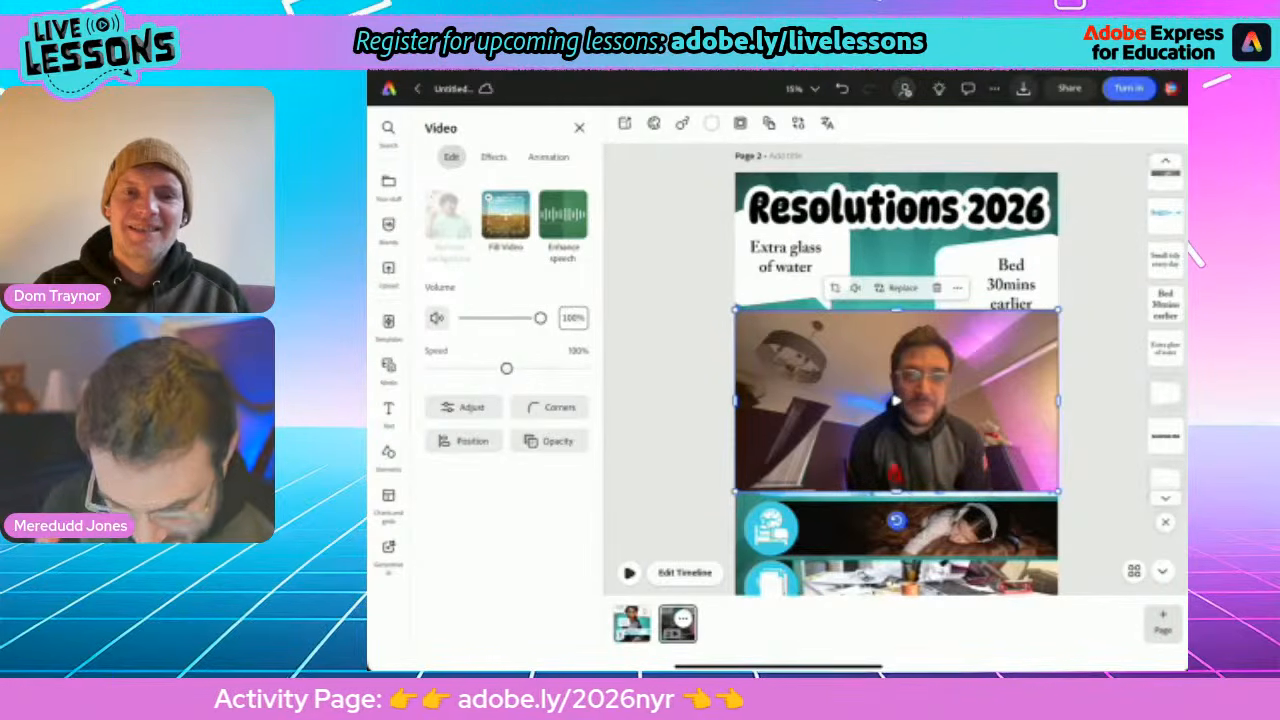
Enlarge and place the recorded video above the water strip, then process it with Remove background and Enhance speech
left_click_drag(896, 400, 905, 351)
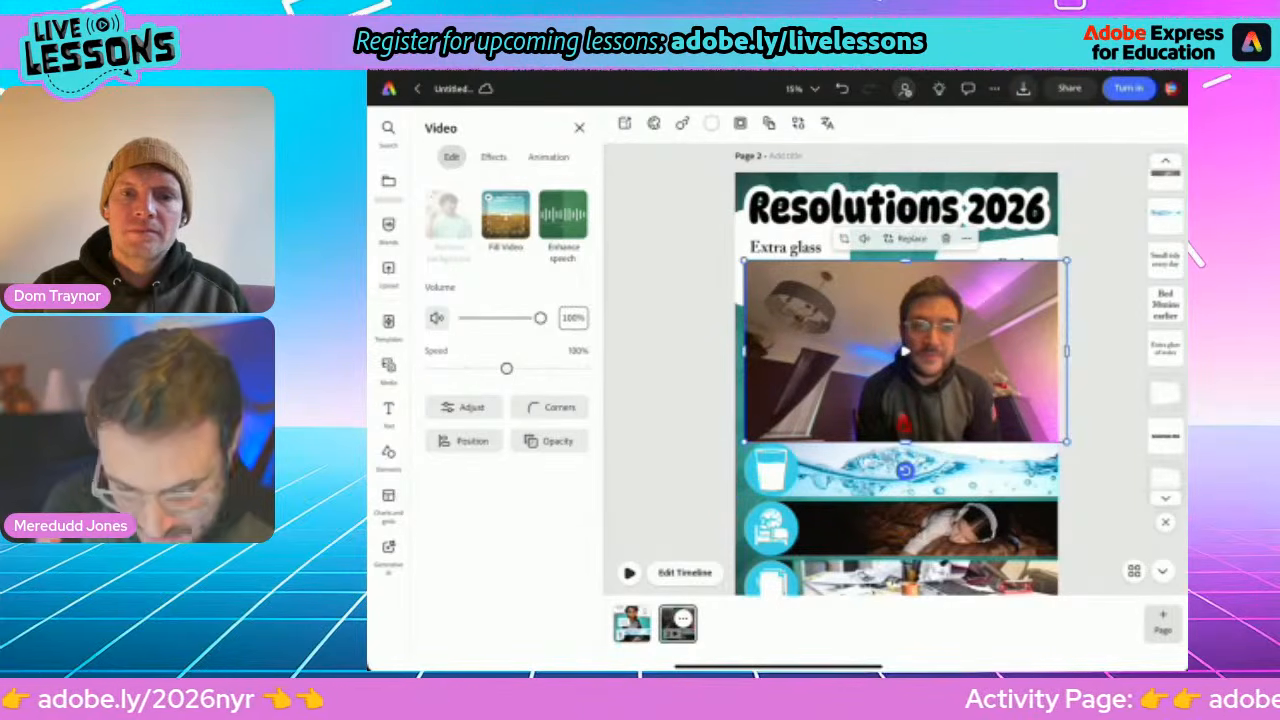
left_click_drag(743, 261, 684, 227)
left_click_drag(1067, 227, 1088, 214)
mouse_move(900, 350)
left_mouse_down()
mouse_move(808, 356)
mouse_move(900, 344)
mouse_move(882, 350)
left_mouse_up()
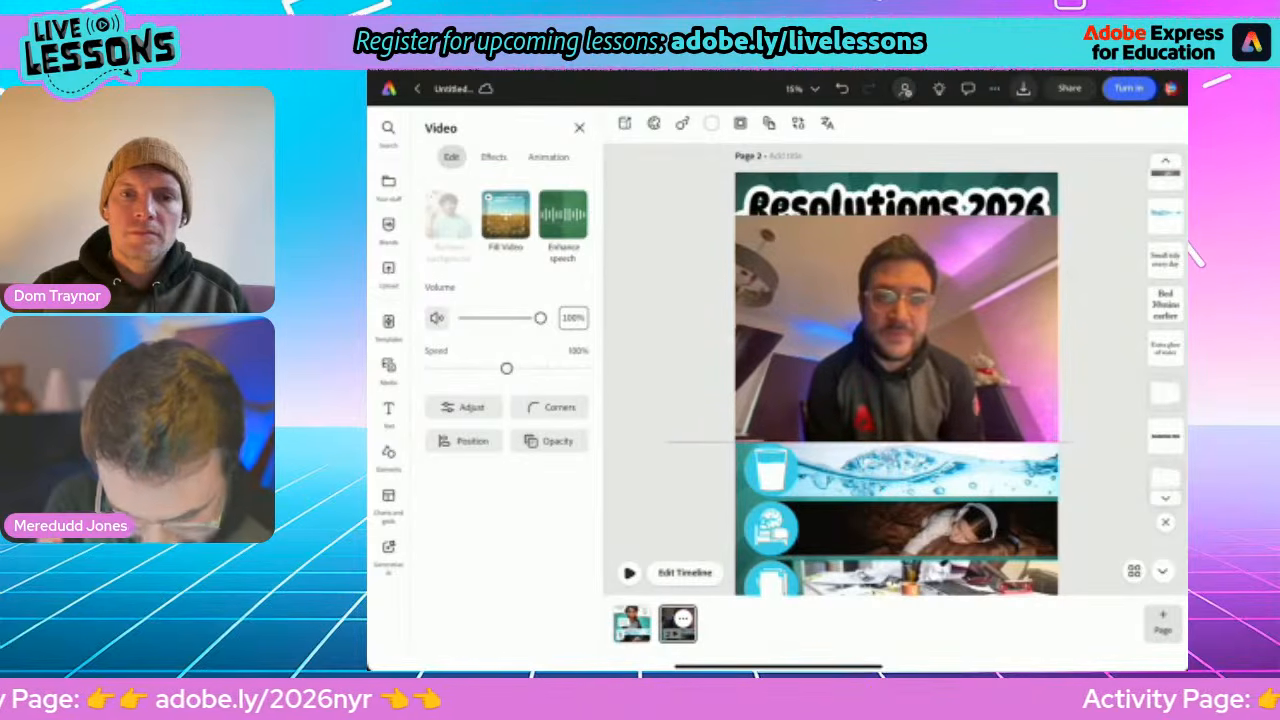
left_click_drag(882, 350, 879, 350)
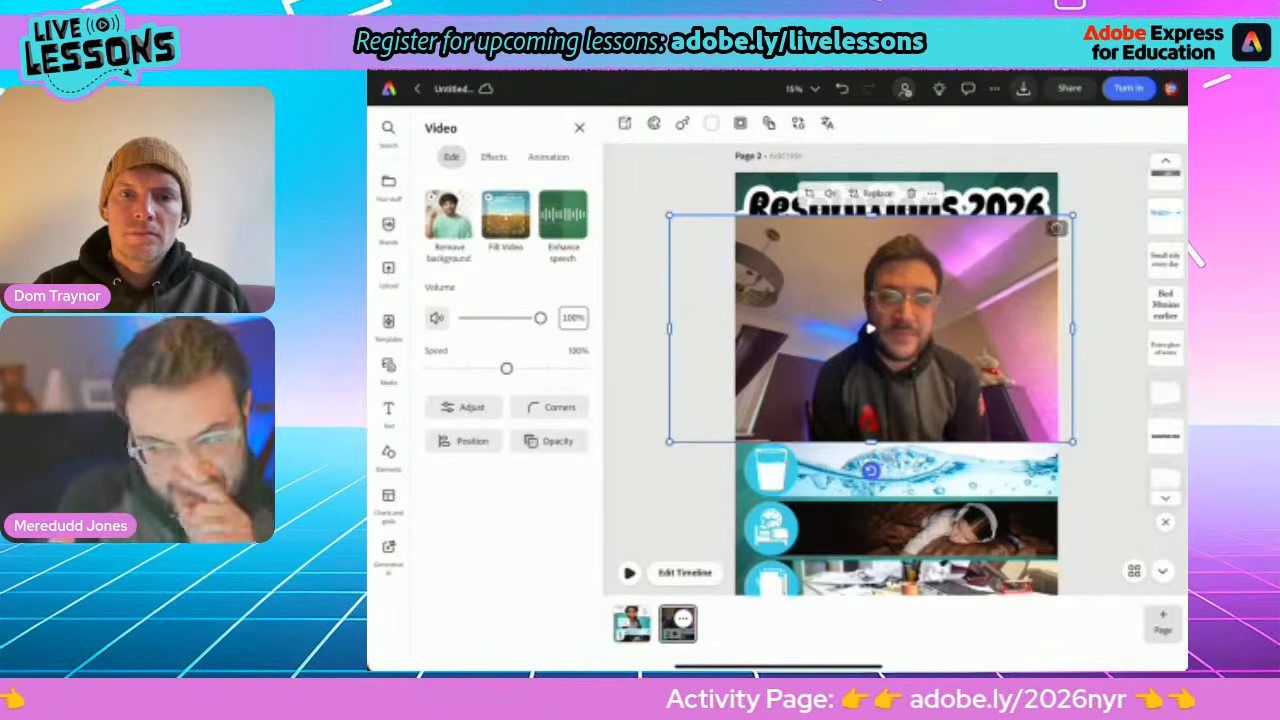
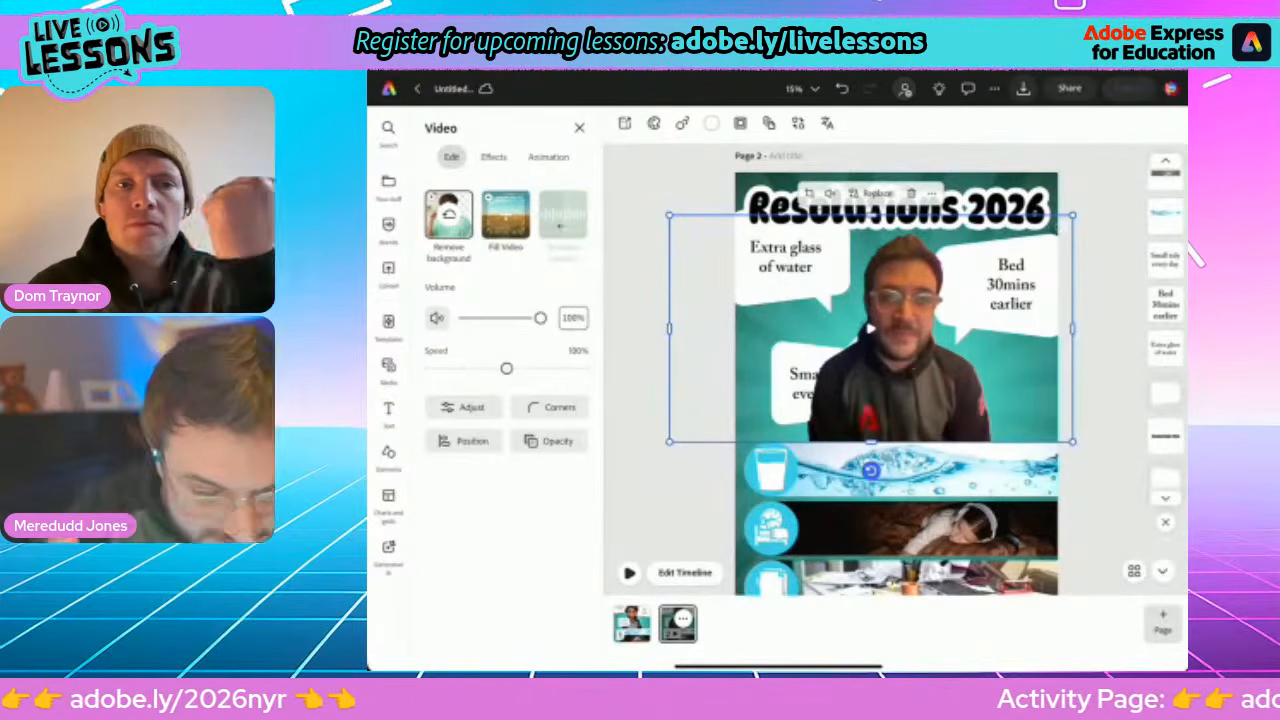
Enlarge the cut-out video slightly and move its layer behind the title and the "Small tidy every day" speech bubble
left_click_drag(1072, 215, 1097, 202)
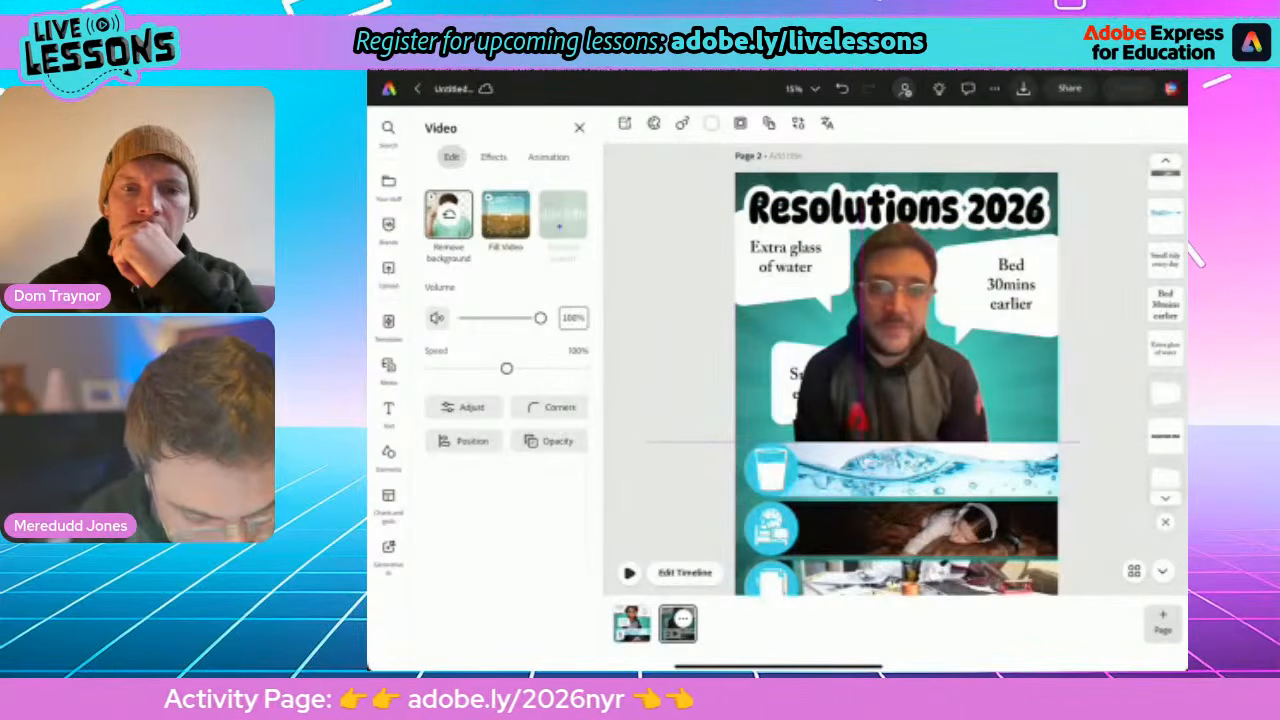
left_click(860, 320)
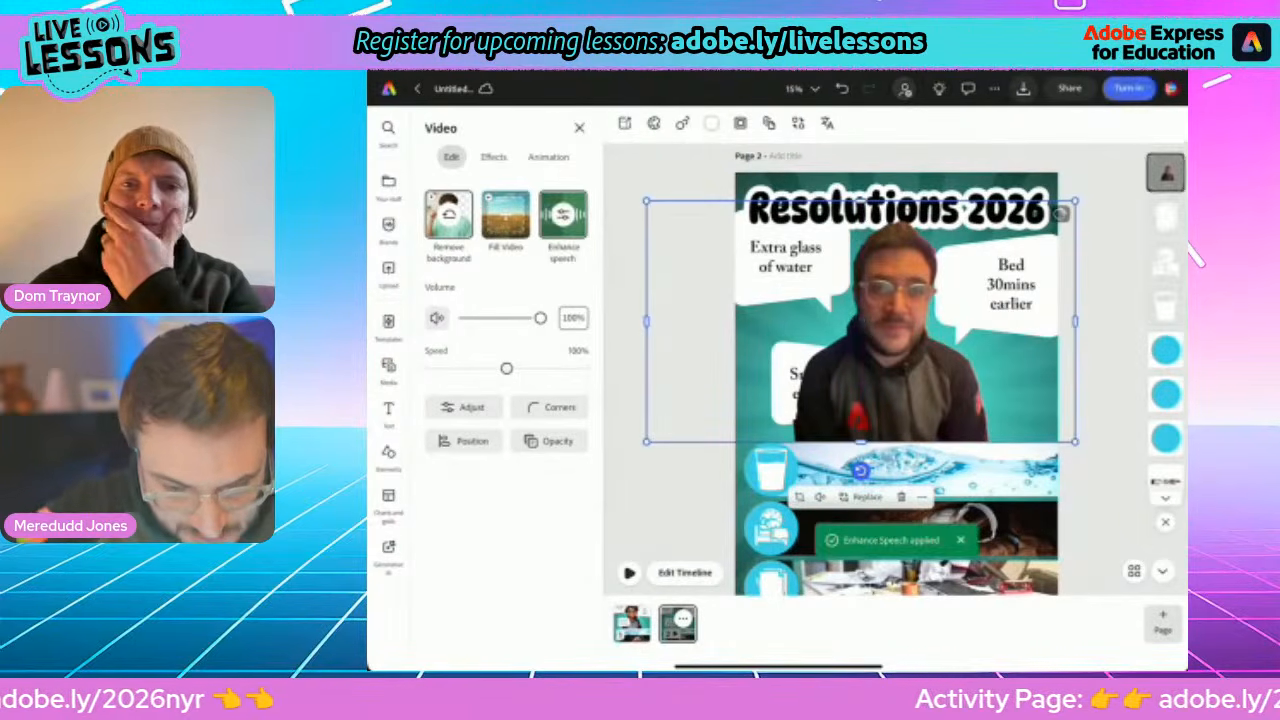
left_click_drag(1166, 177, 1166, 427)
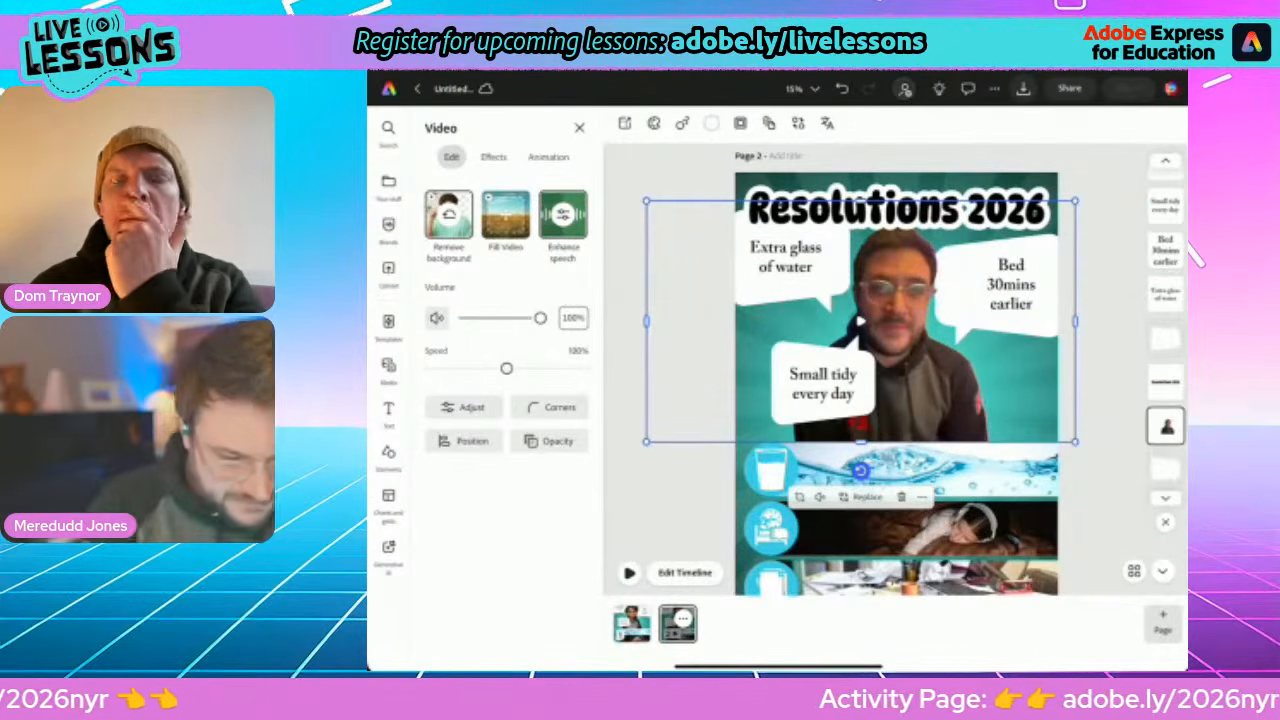
left_click(1104, 450)
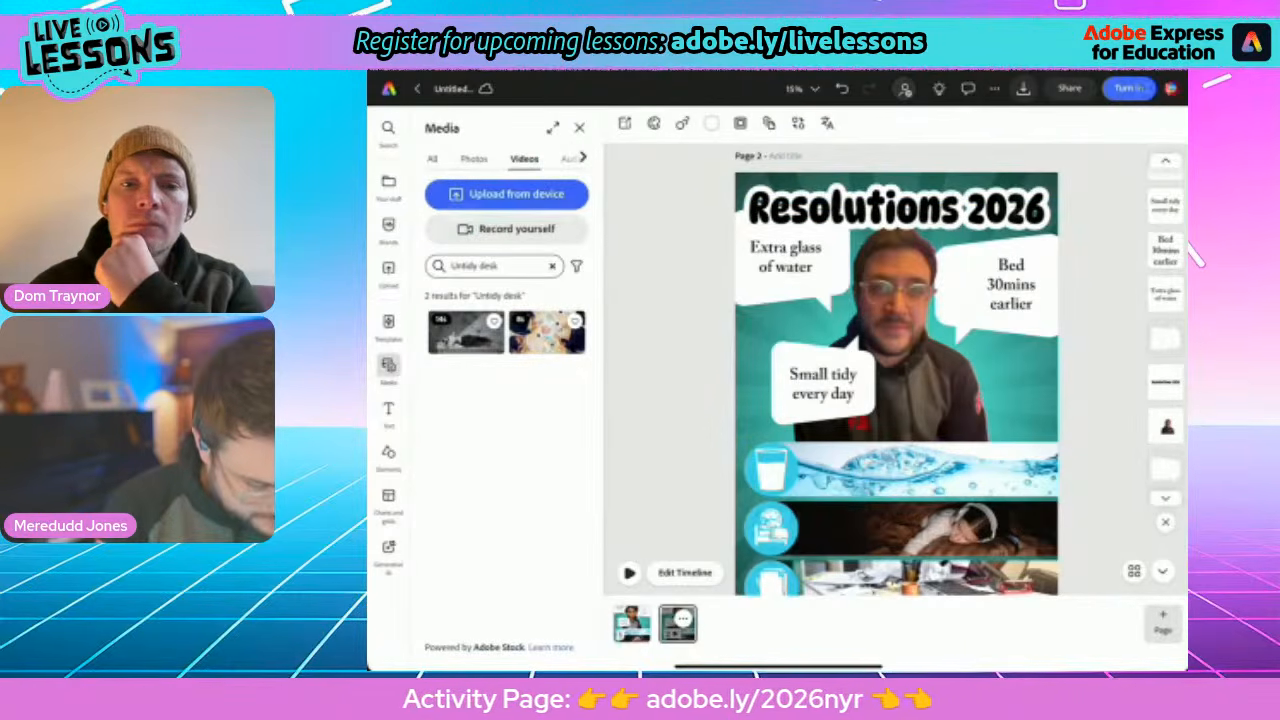
Open the timeline of the Resolutions 2026 page and play back the recorded video
left_click(685, 573)
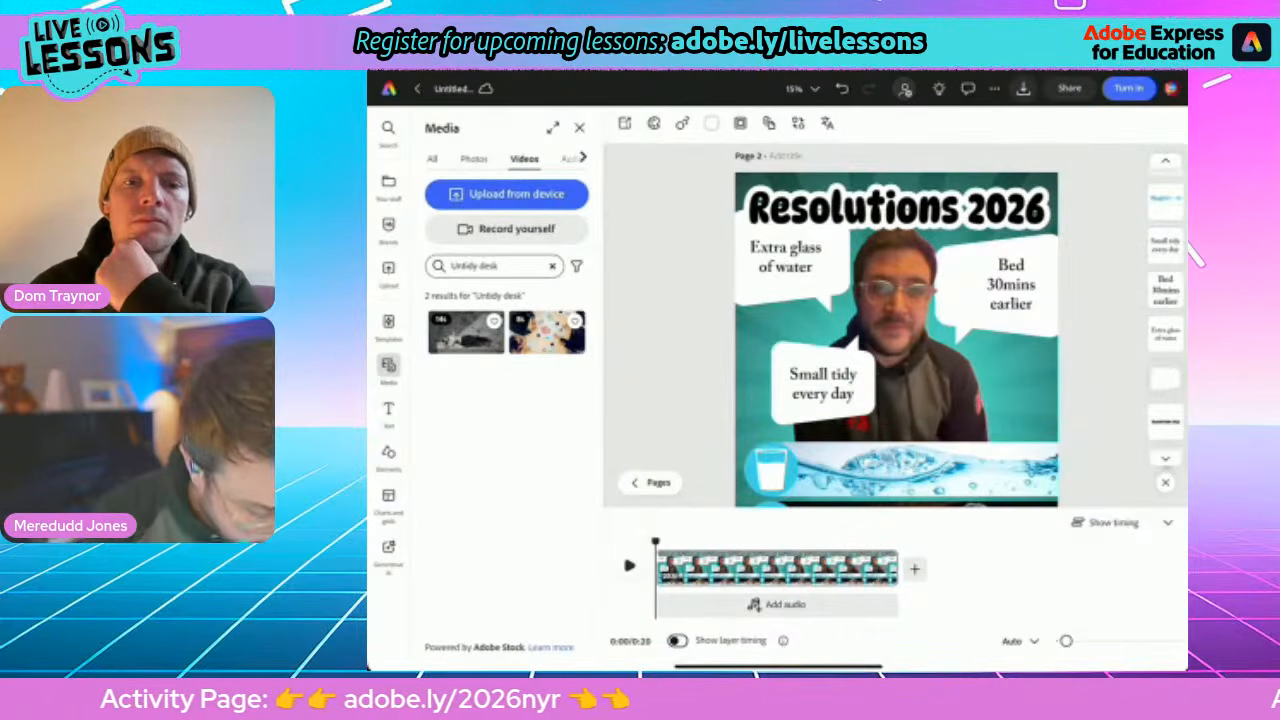
key("space")
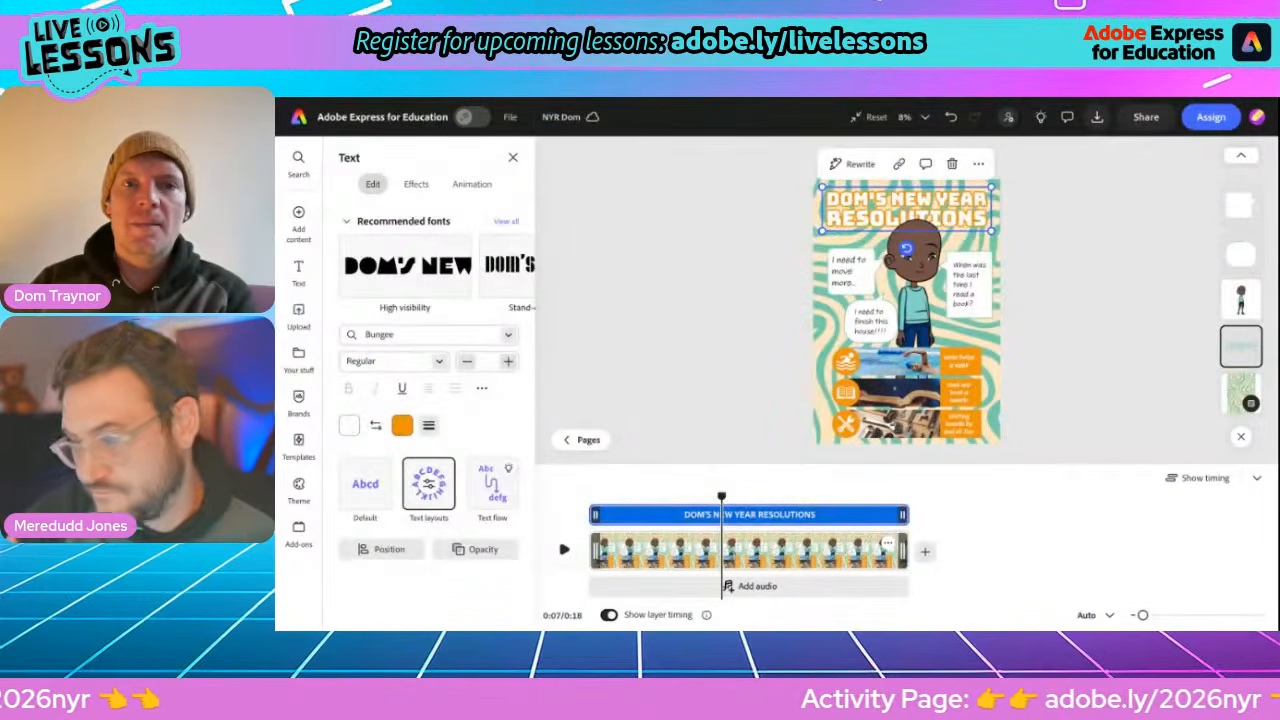
Close the New Year's resolutions poster's timeline and enlarge the character video so its feet reach the poster's bottom edge
left_click(724, 297)
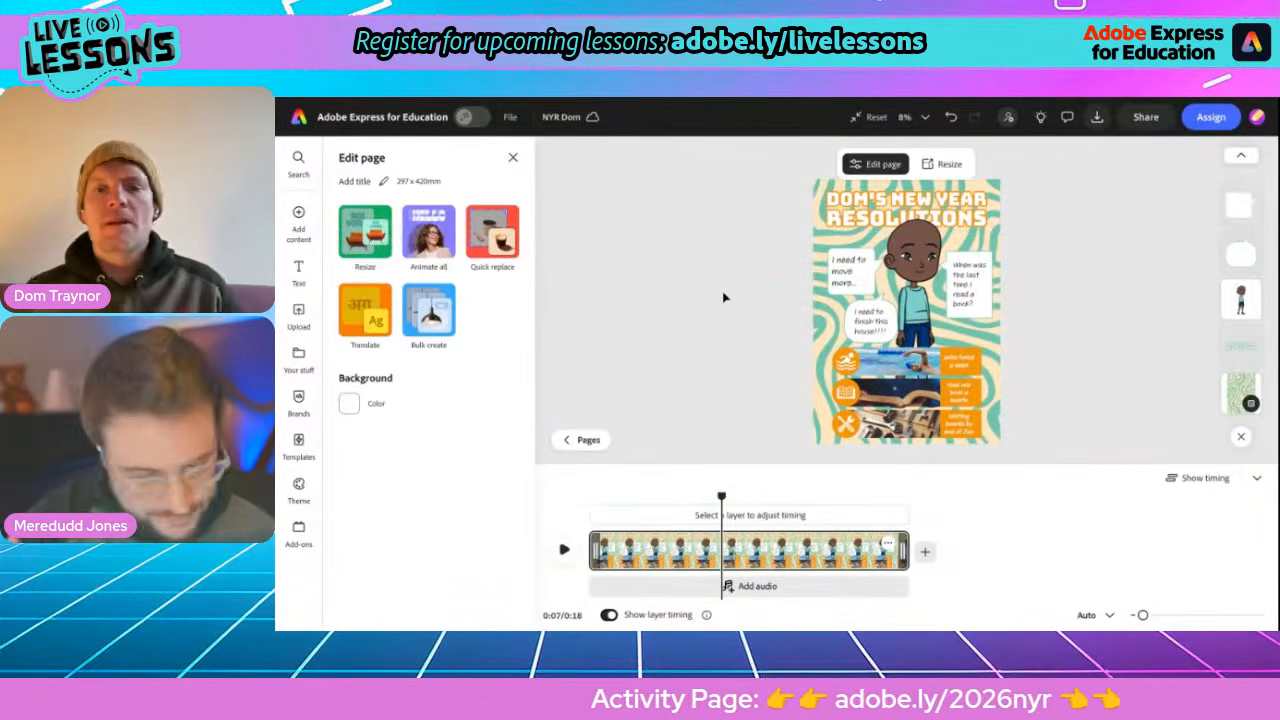
left_click(1250, 478)
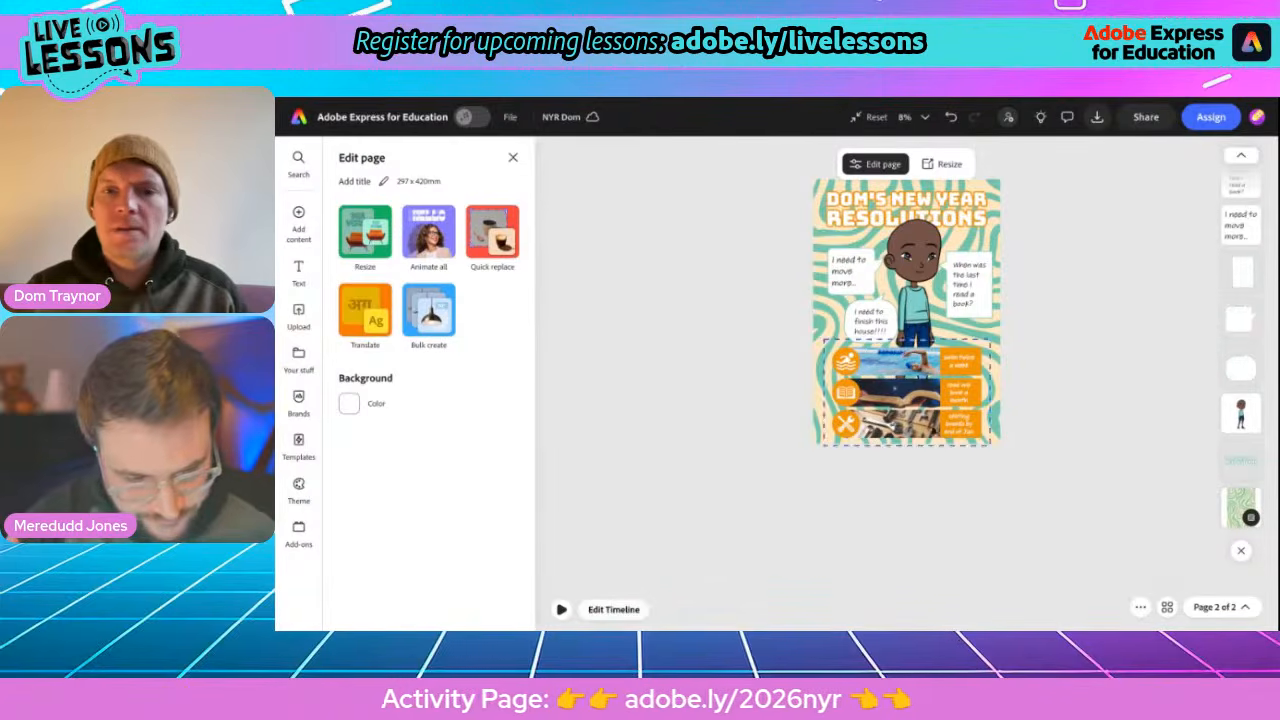
scroll(937, 395, "up", 4)
scroll(937, 395, "down", 3)
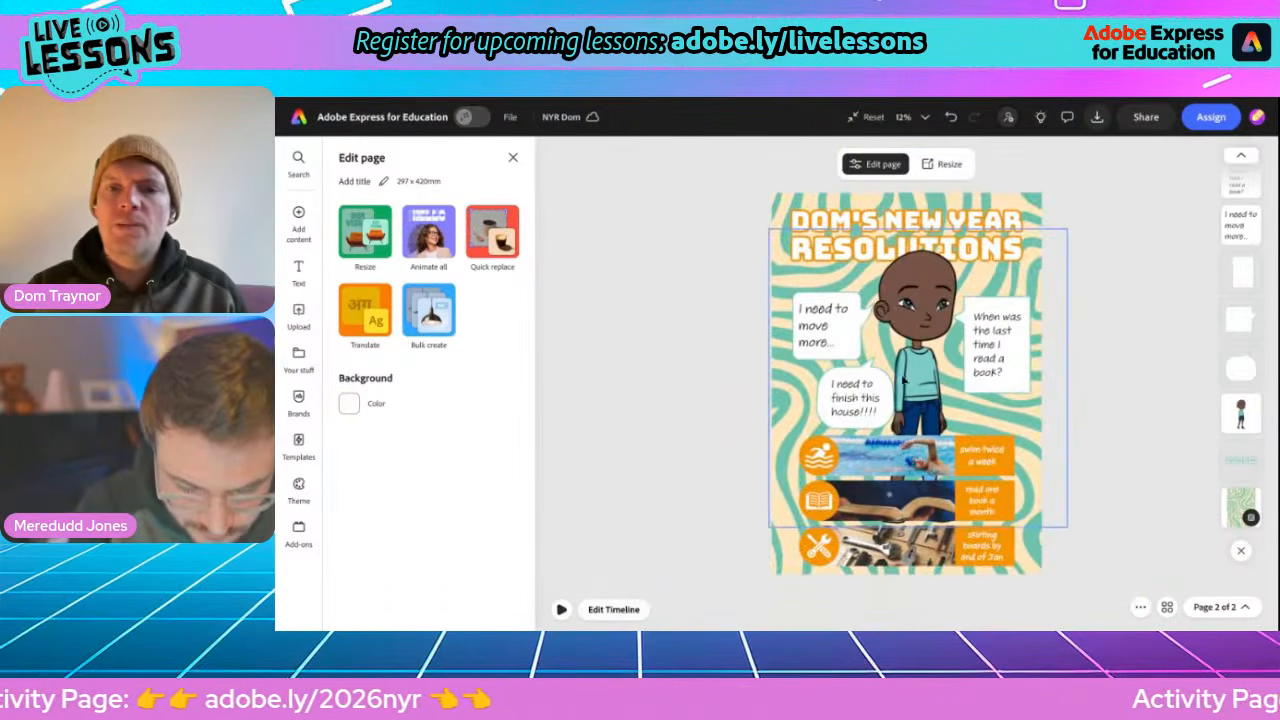
left_click(930, 298)
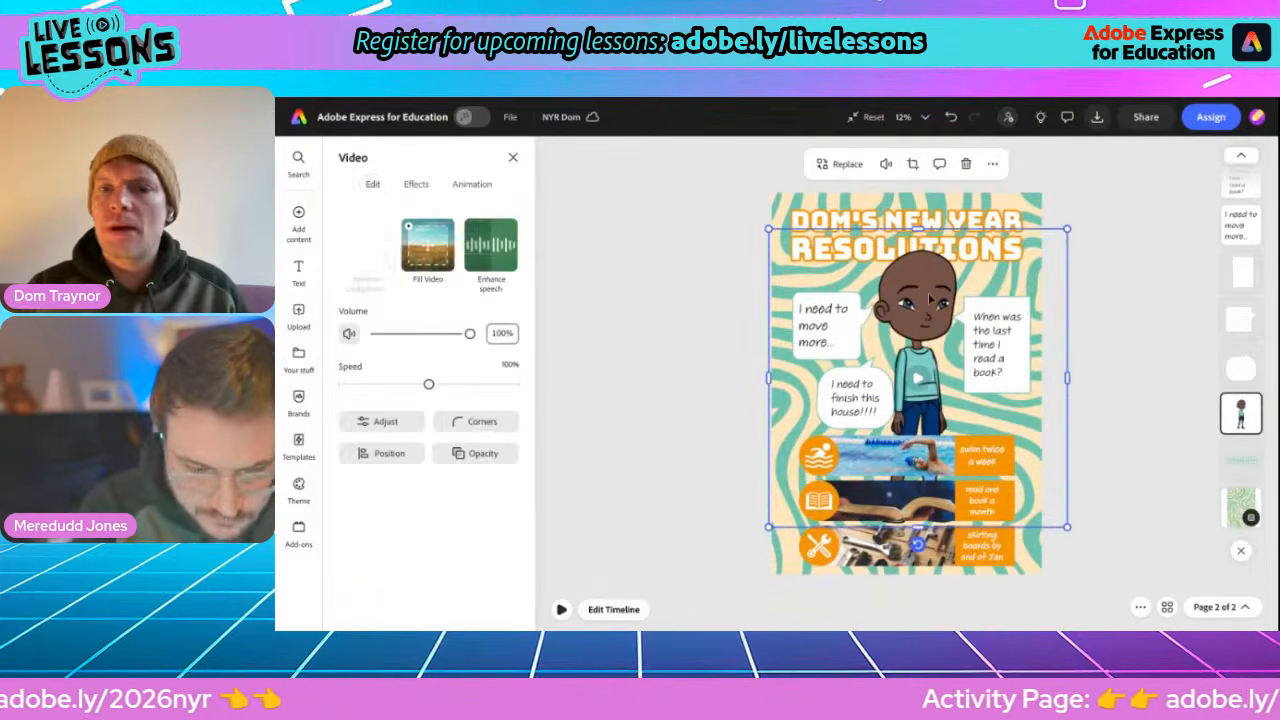
left_click_drag(768, 529, 735, 562)
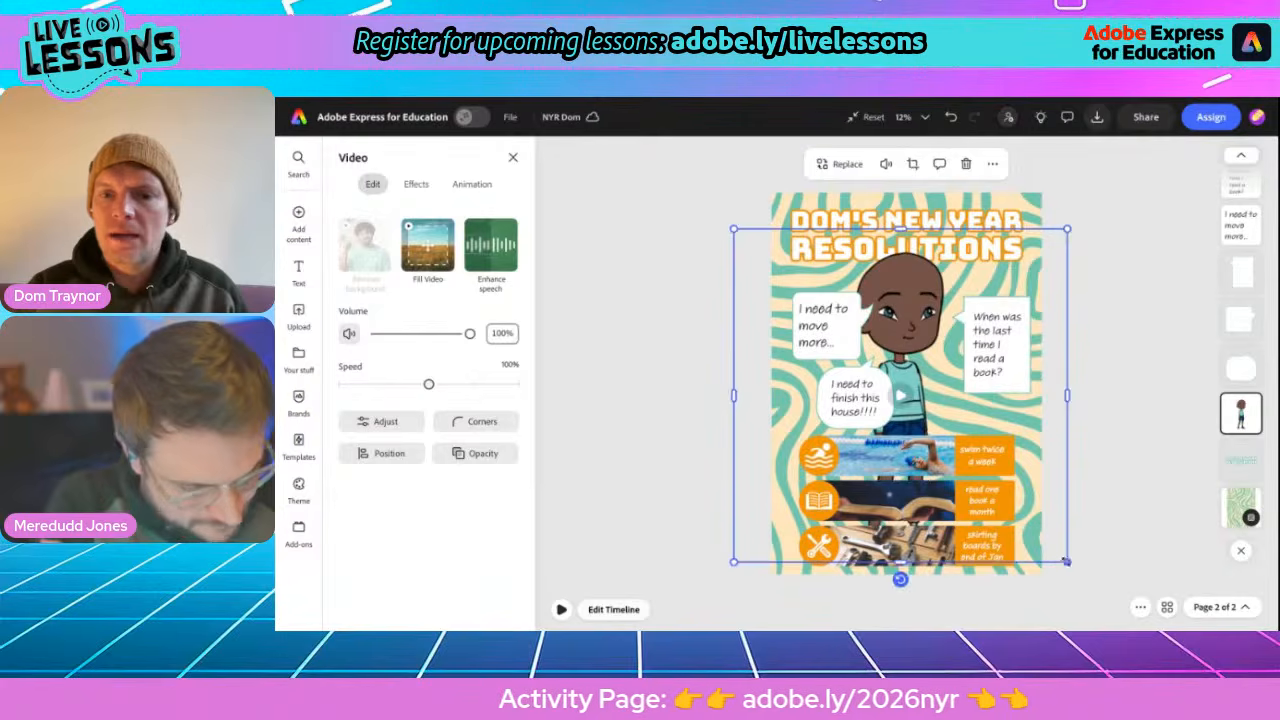
left_click_drag(1066, 562, 1094, 570)
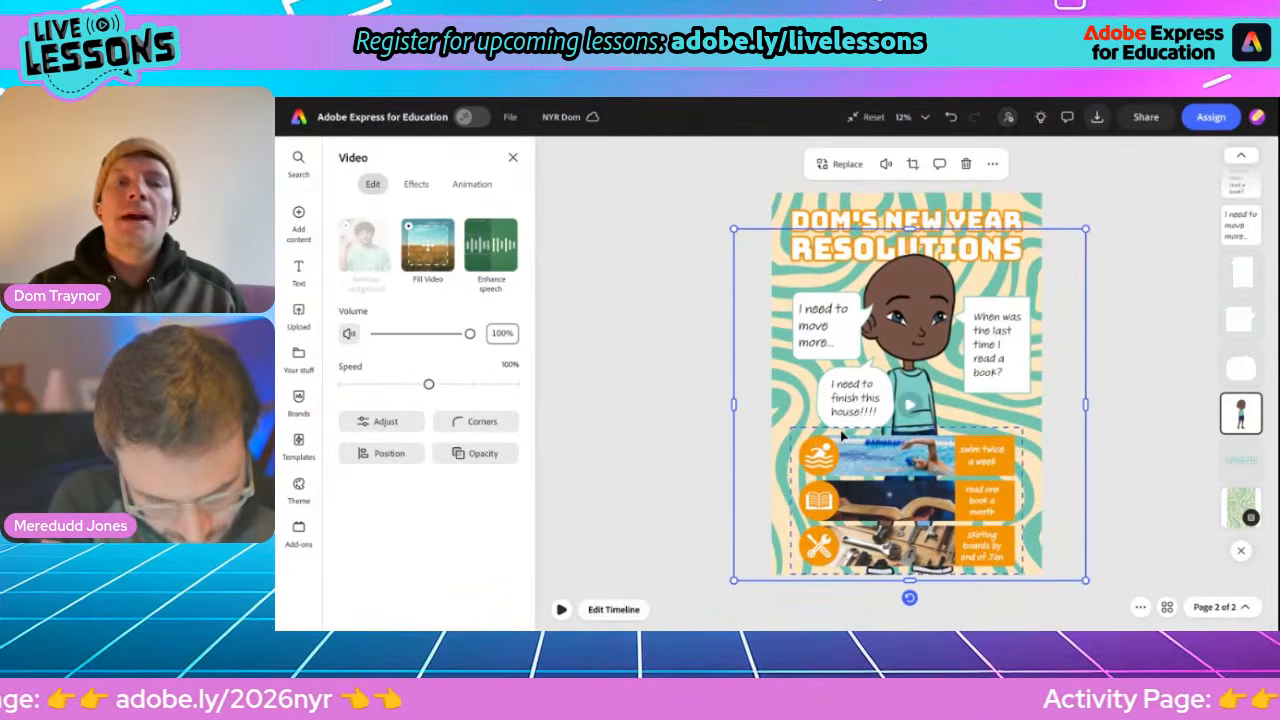
left_click(620, 438)
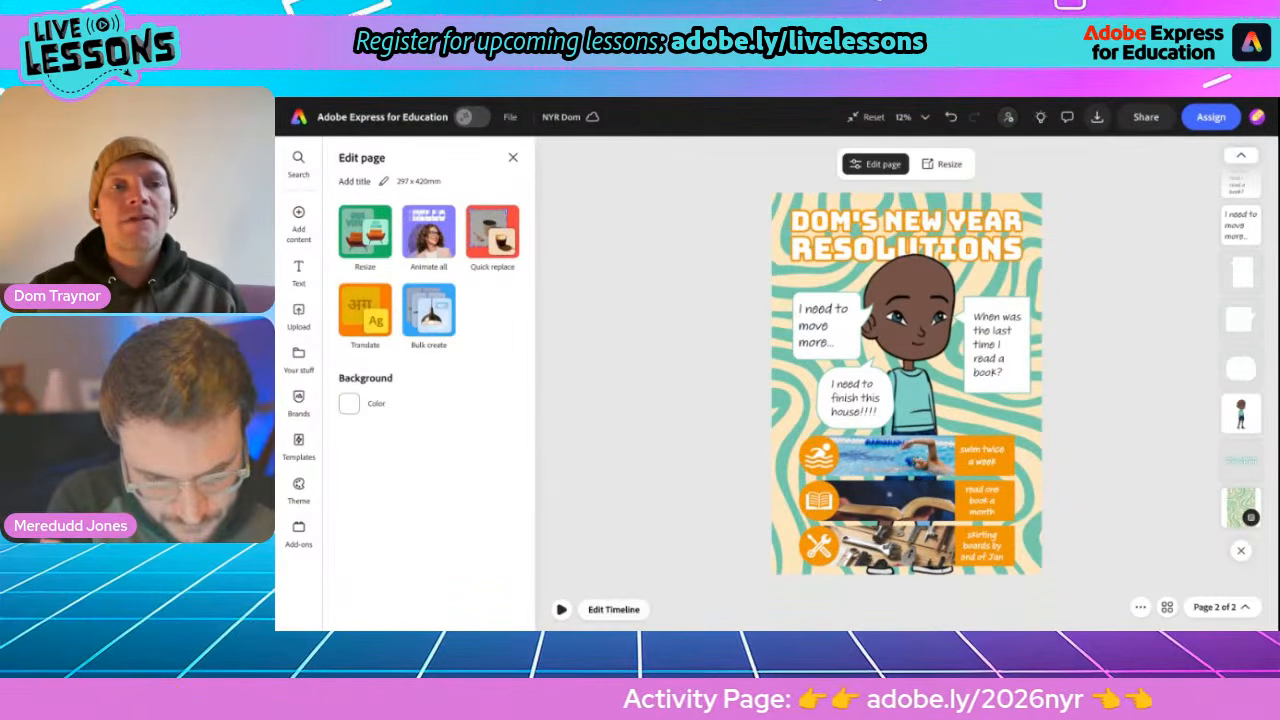
Play back the poster page with the enlarged character and open its timeline
left_click(561, 610)
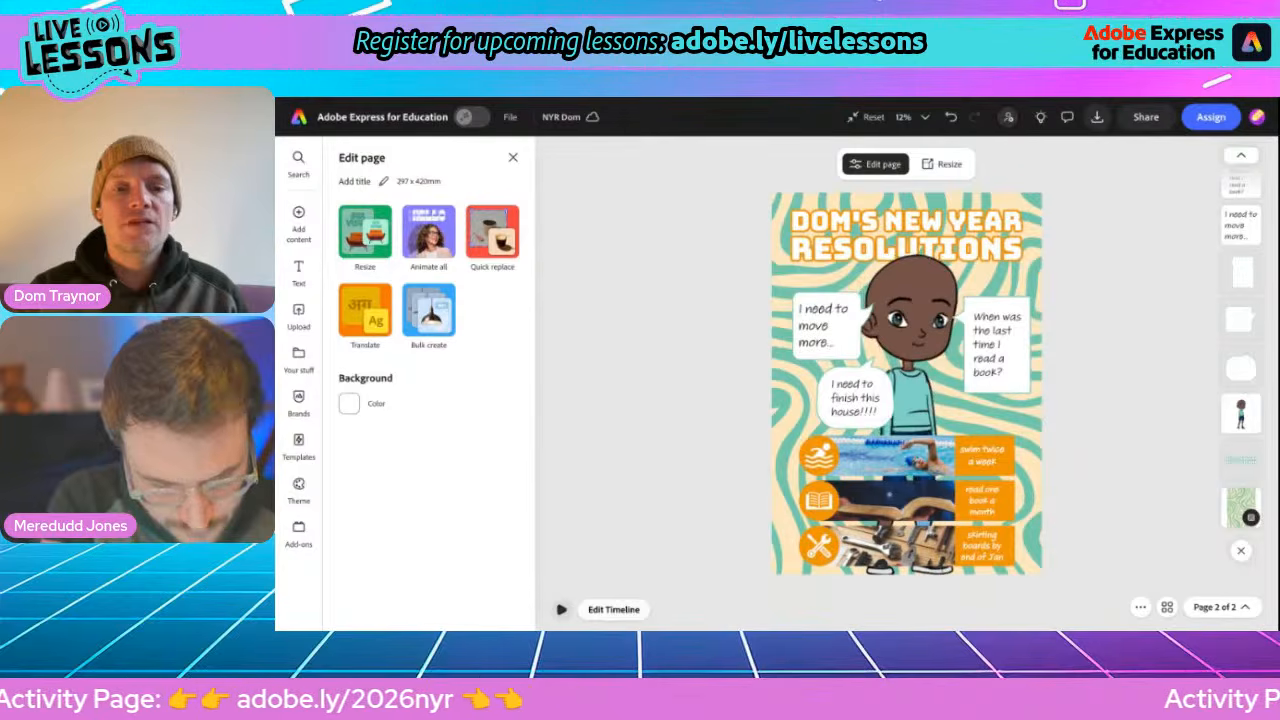
left_click(613, 609)
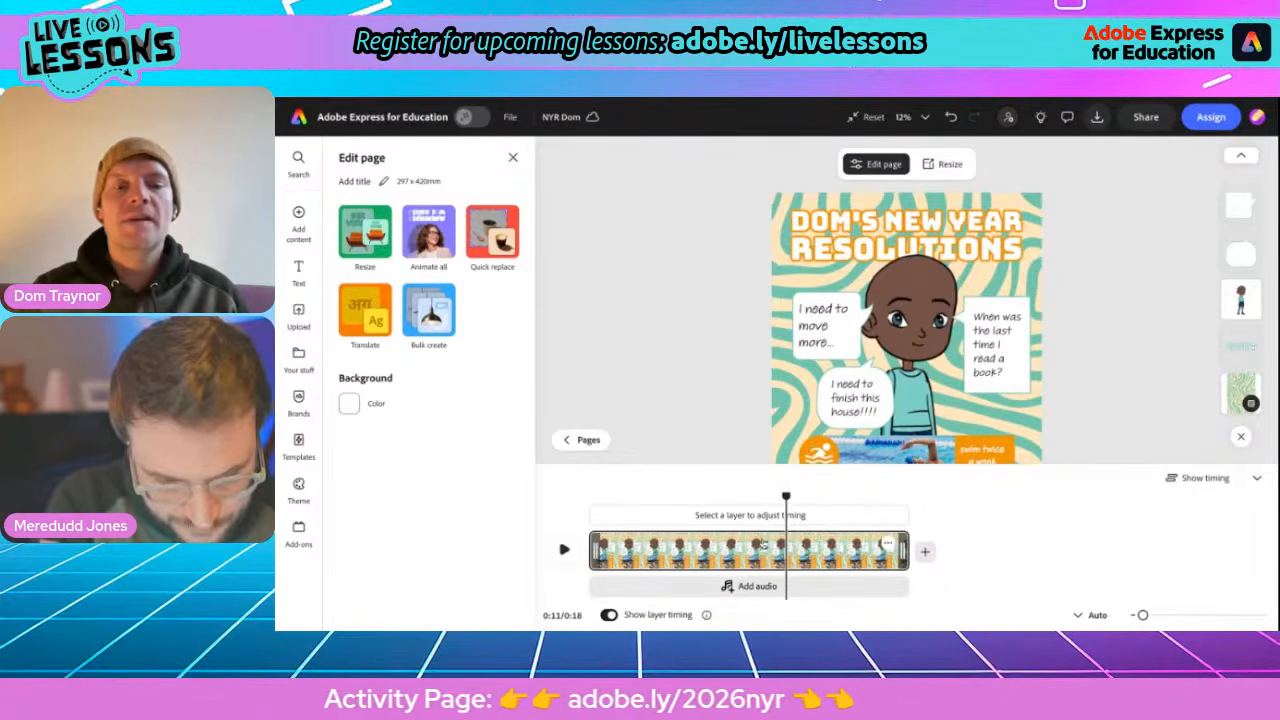
Return the poster's playhead to the start and preview the suggested tracks Easy to love you and Beautiful Travel (loop)
left_click_drag(787, 493, 701, 470)
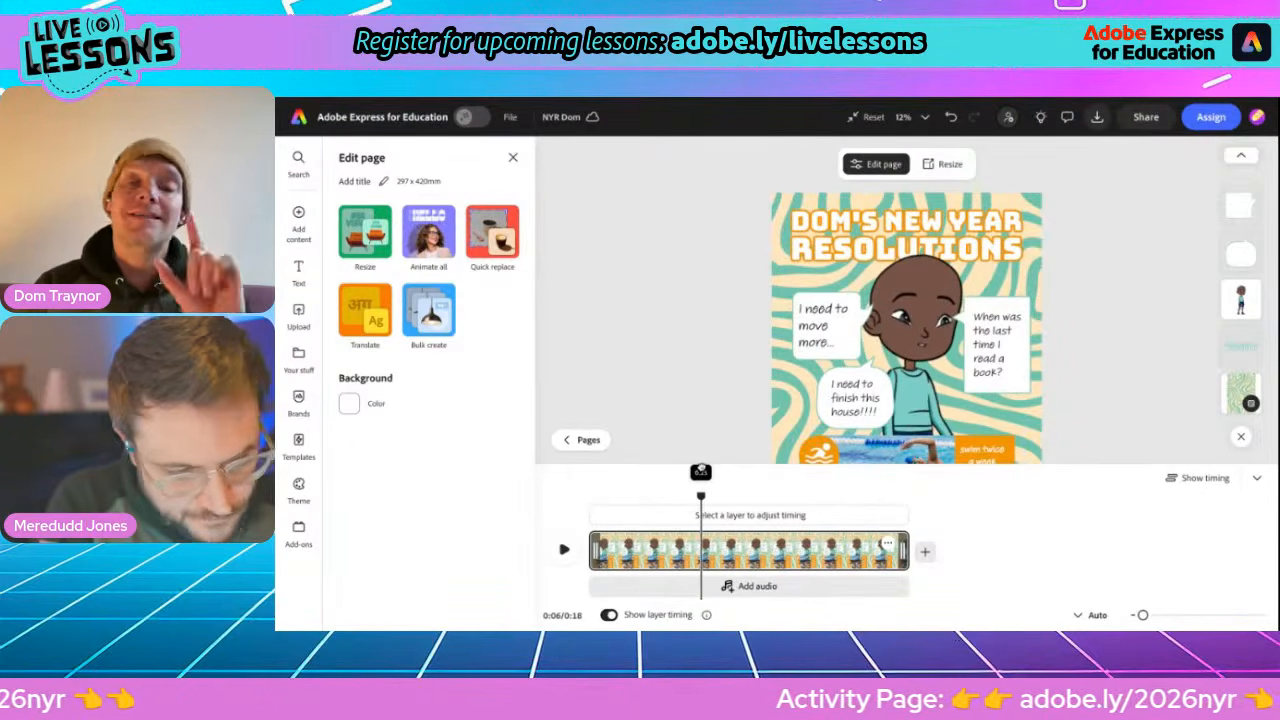
left_click_drag(701, 472, 588, 470)
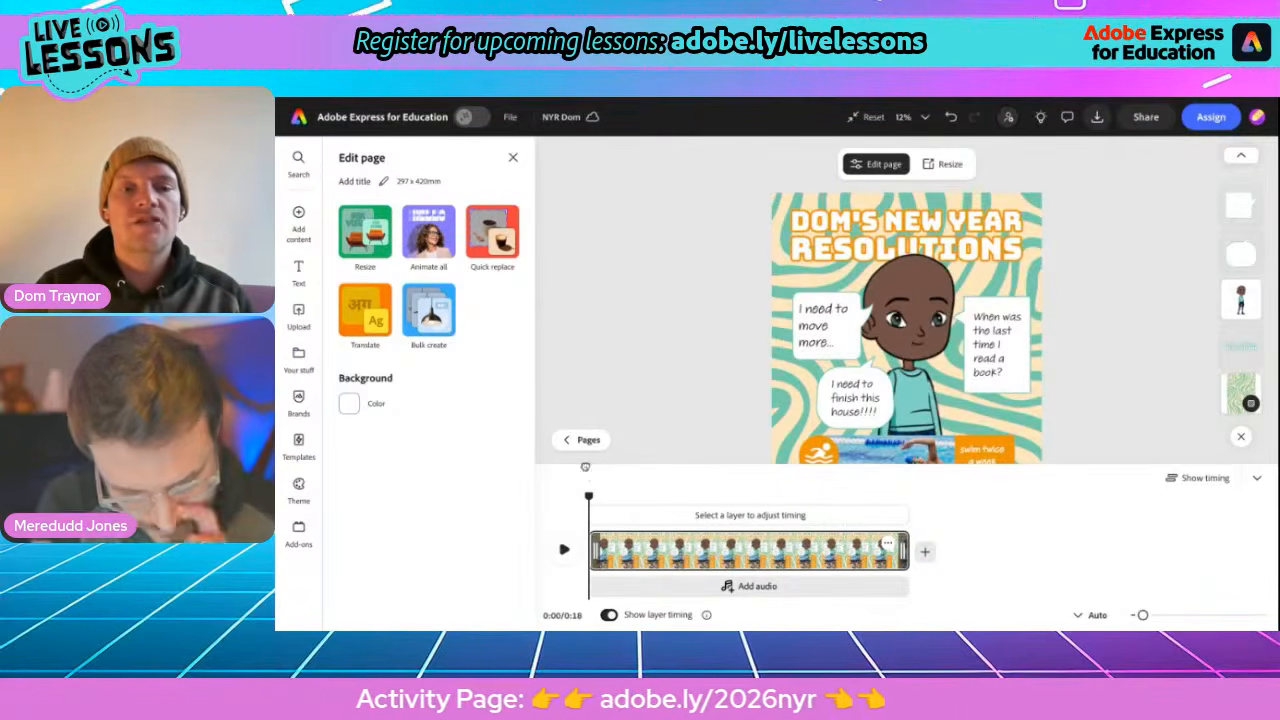
left_click(733, 587)
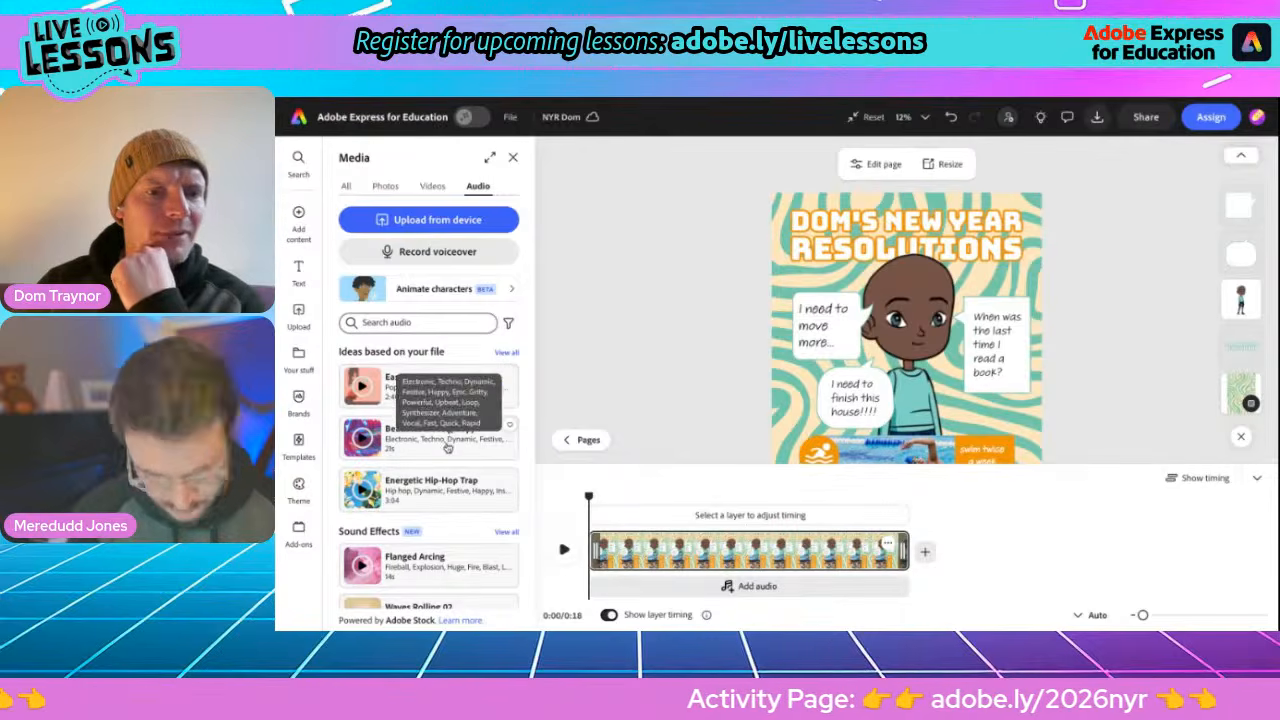
left_click(362, 386)
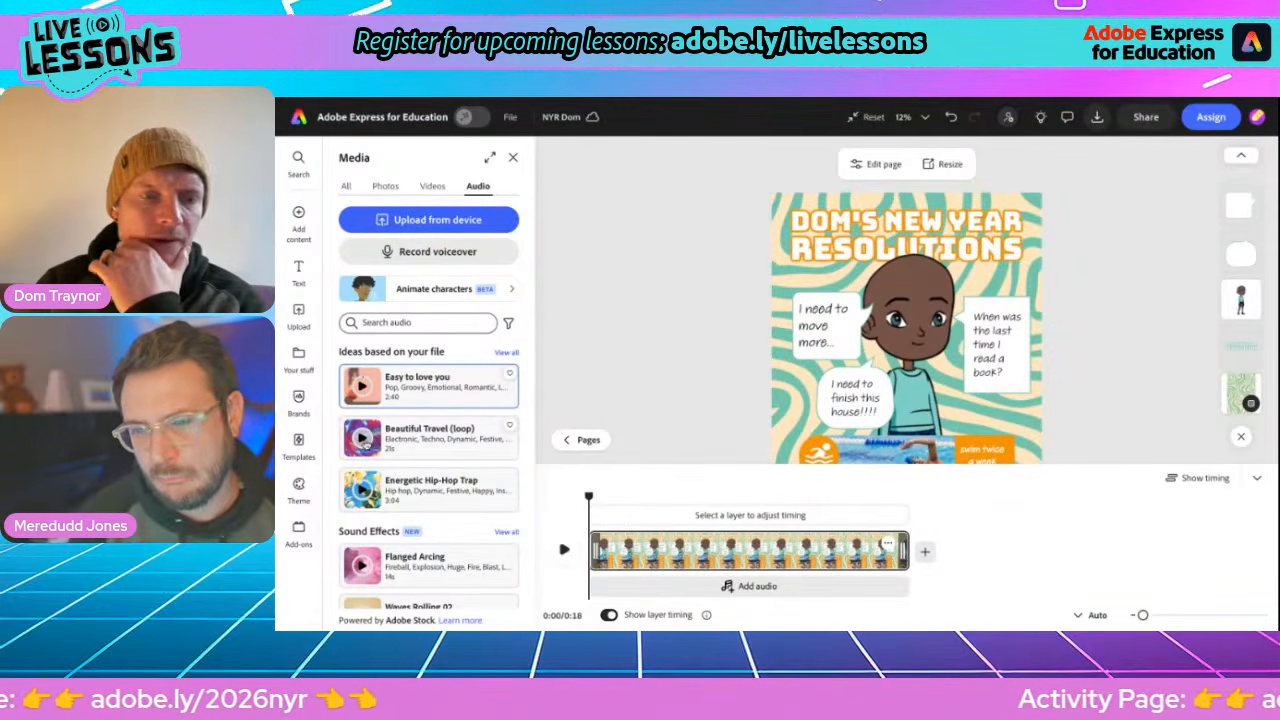
left_click(362, 437)
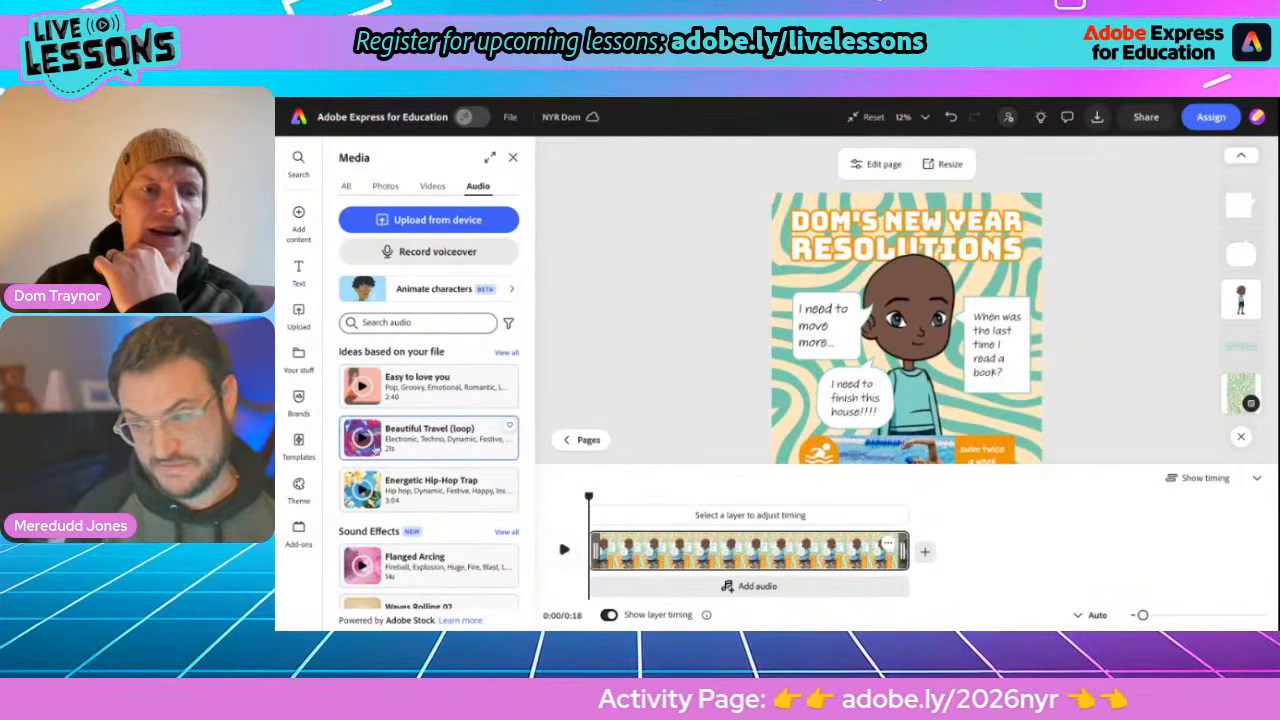
Browse all Background music, preview Summer Beach Upbeat - 30sec and Okay (loop 2), and add Okay (loop 2) to the poster page
scroll(440, 437, "down", 8)
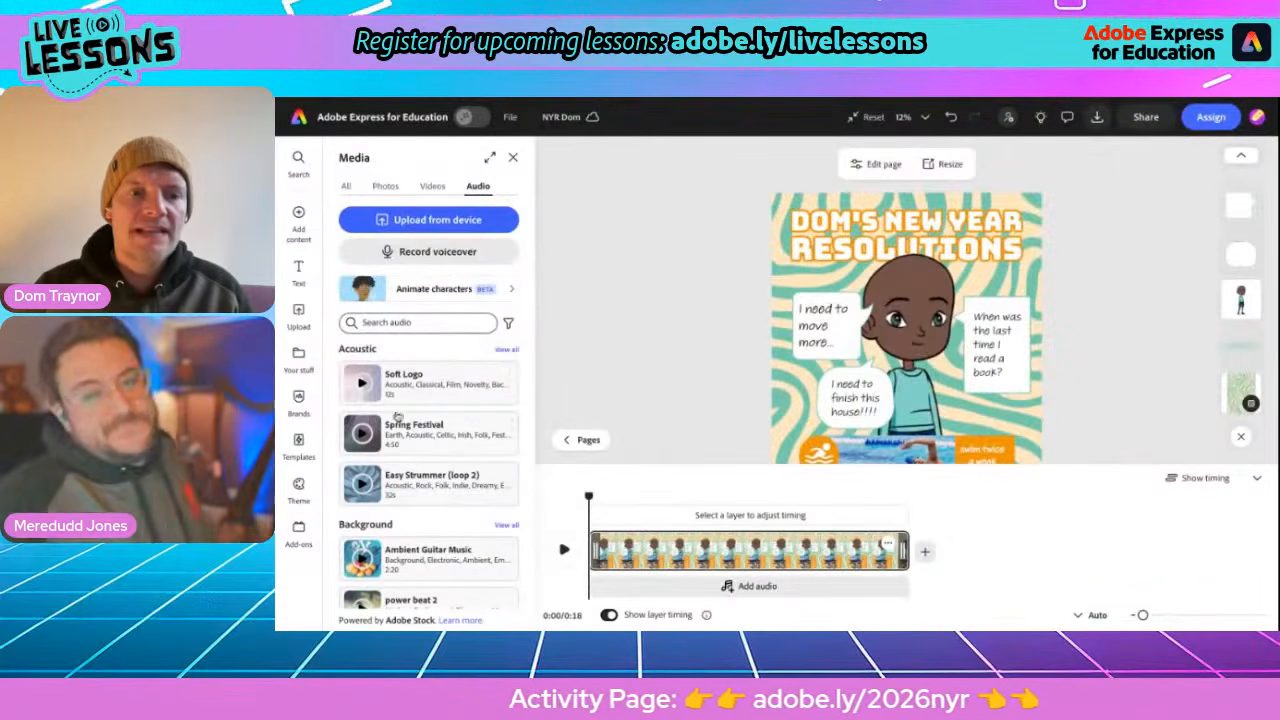
scroll(481, 521, "down", 2)
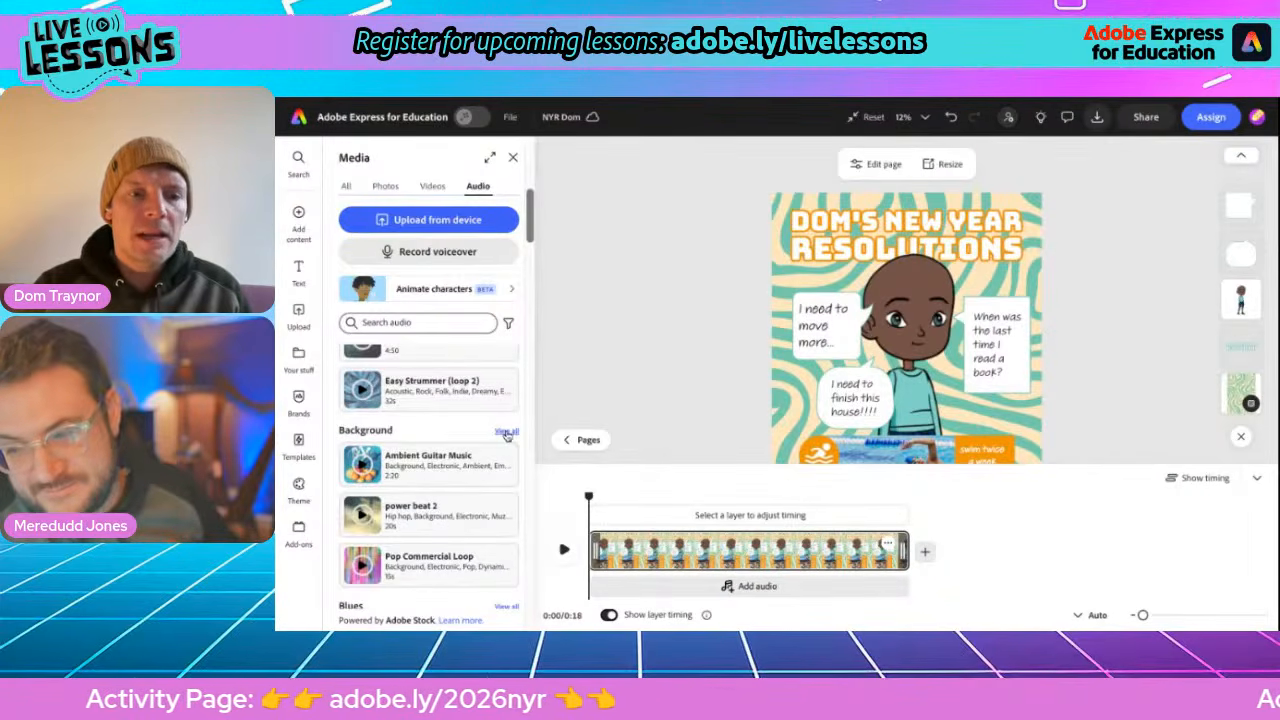
left_click(507, 432)
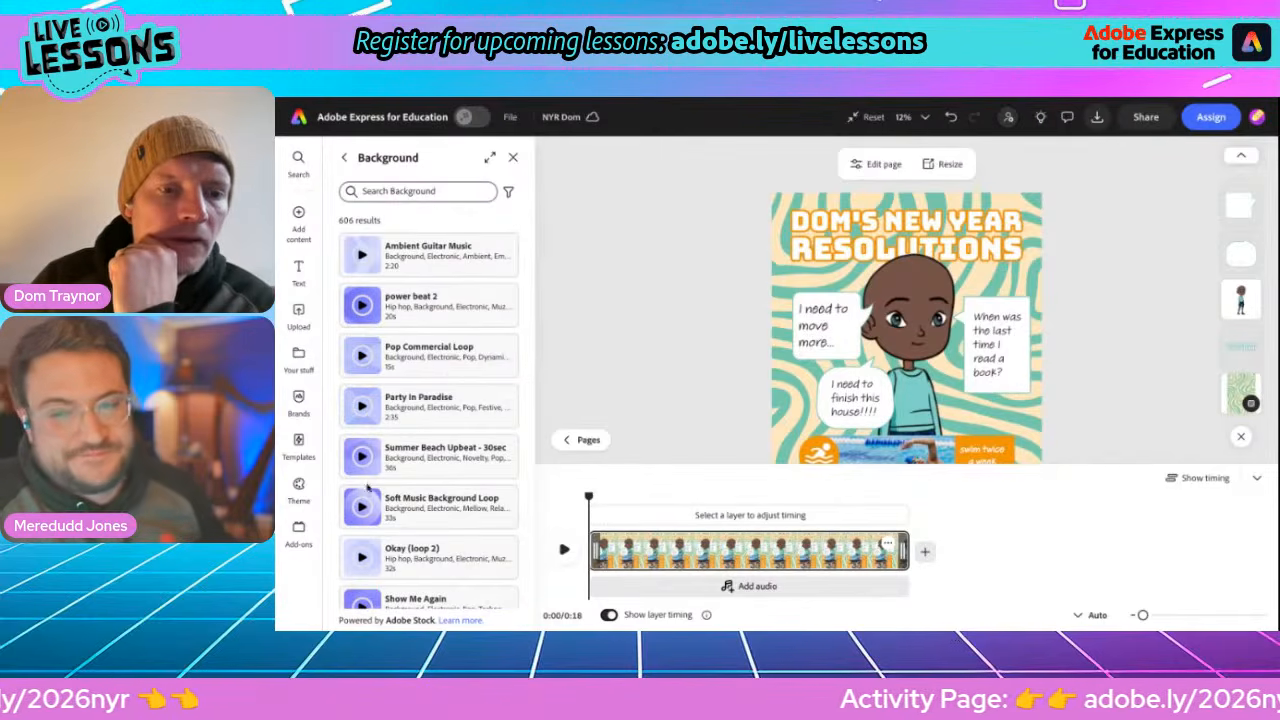
scroll(367, 488, "down", 1)
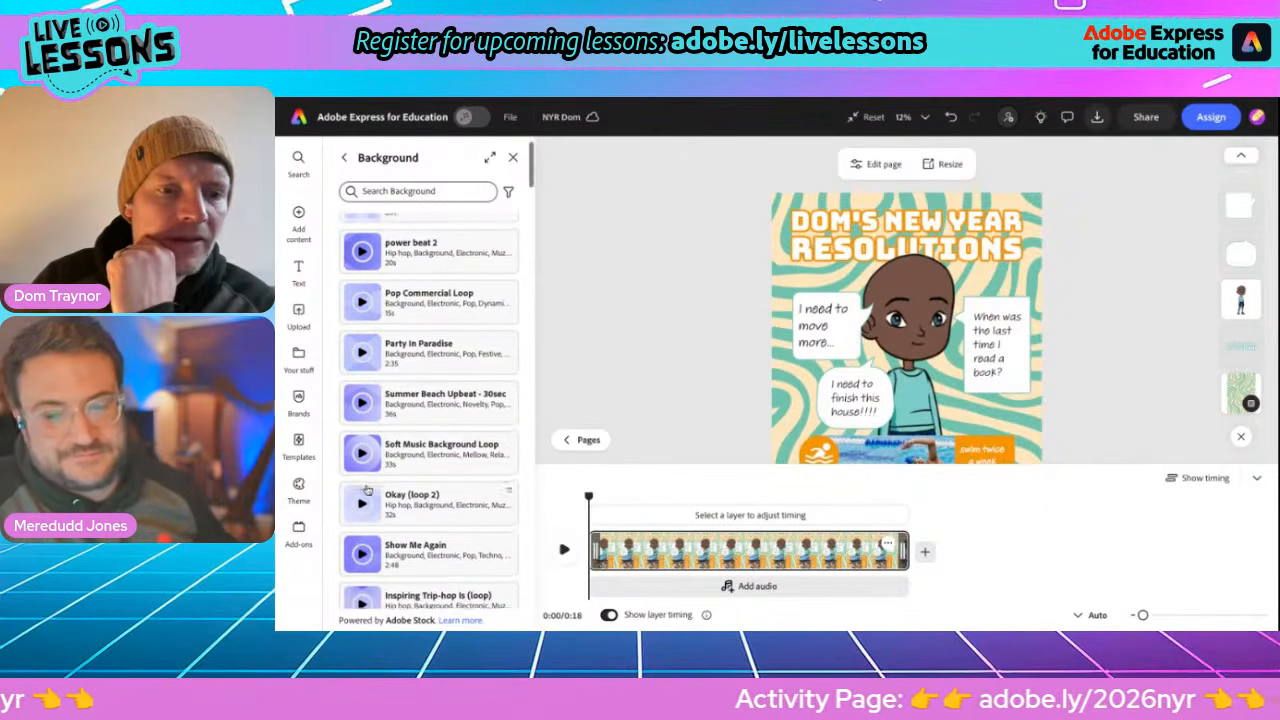
left_click(362, 402)
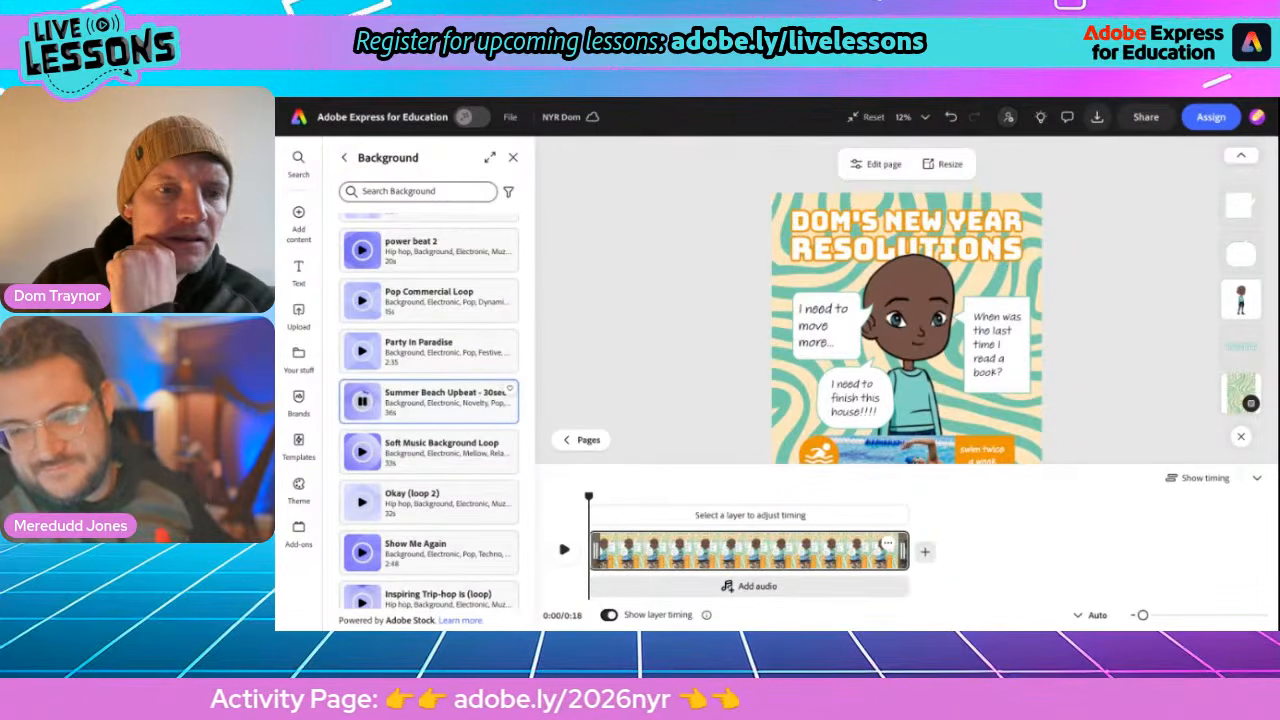
left_click(362, 502)
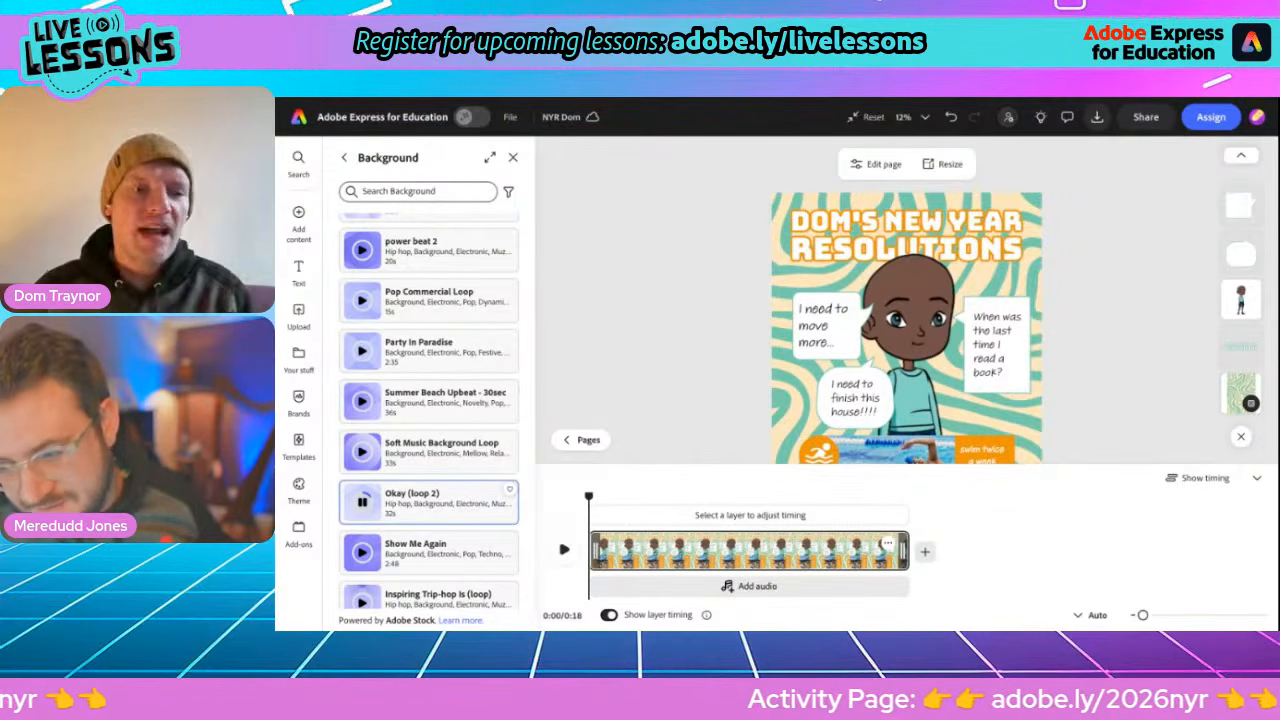
left_click(415, 504)
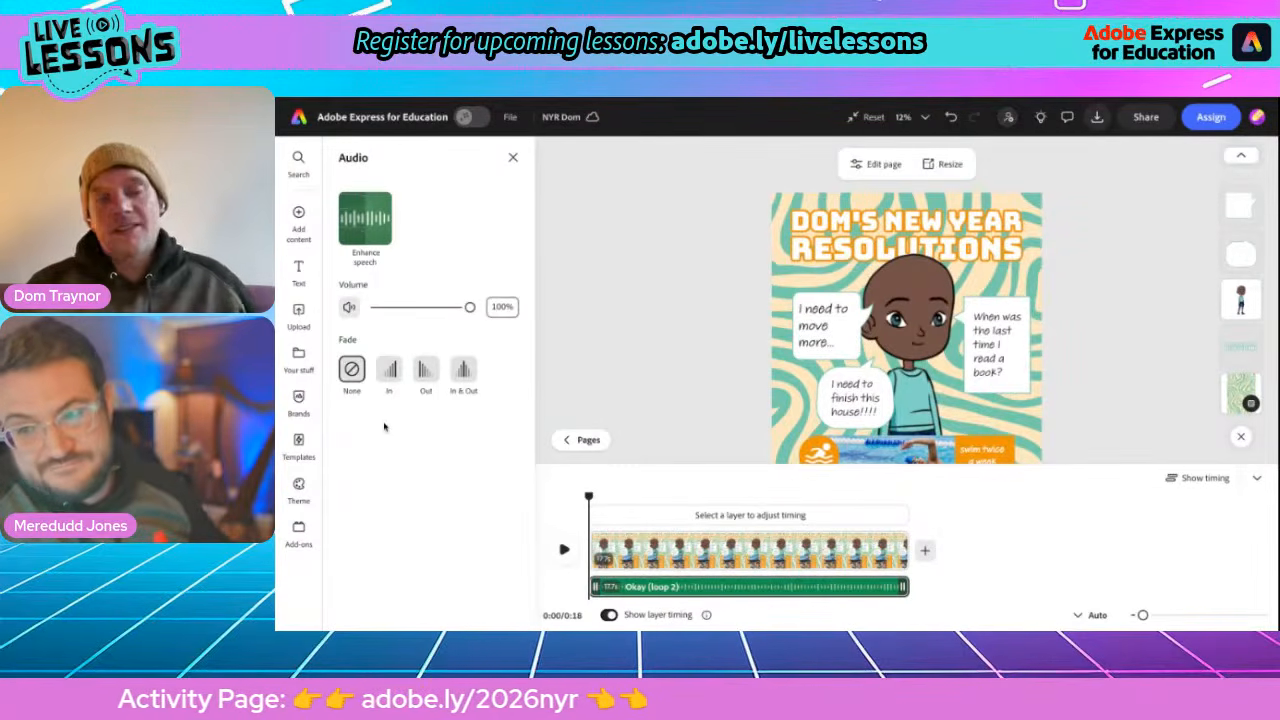
Apply a fade-out to the Okay (loop 2) music track and play back the first seconds of the page
left_click(424, 375)
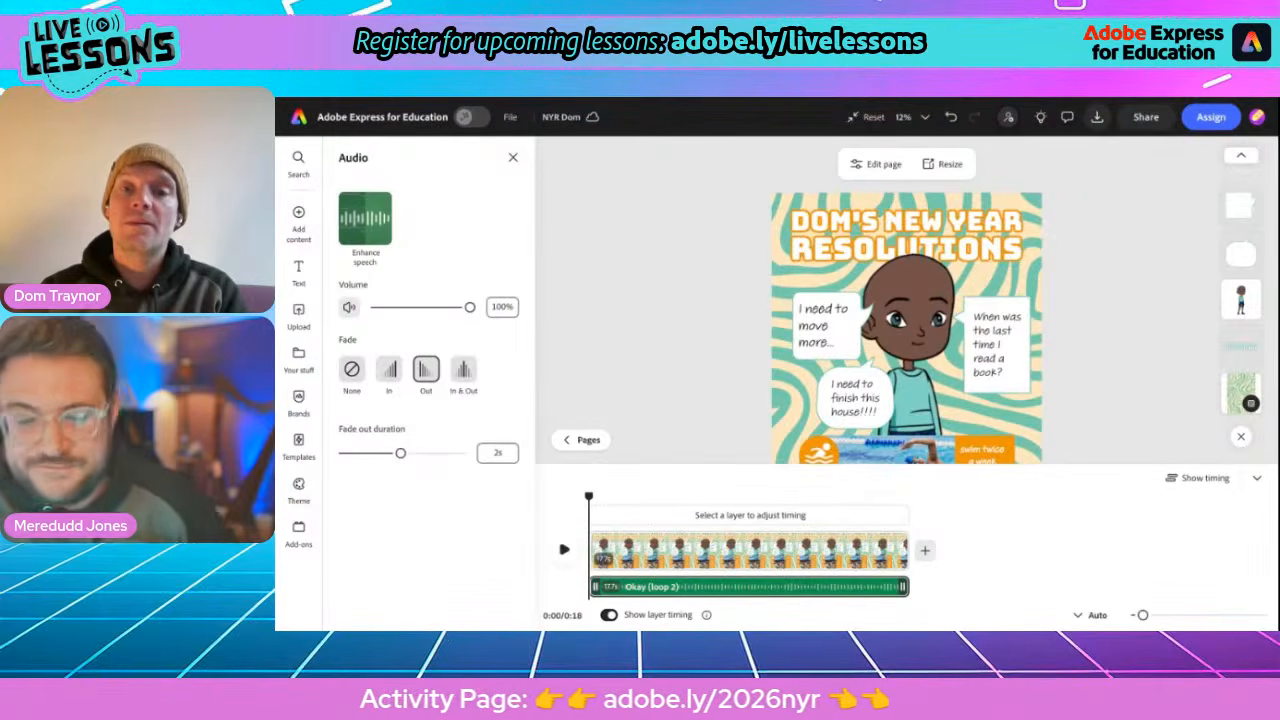
left_click(564, 549)
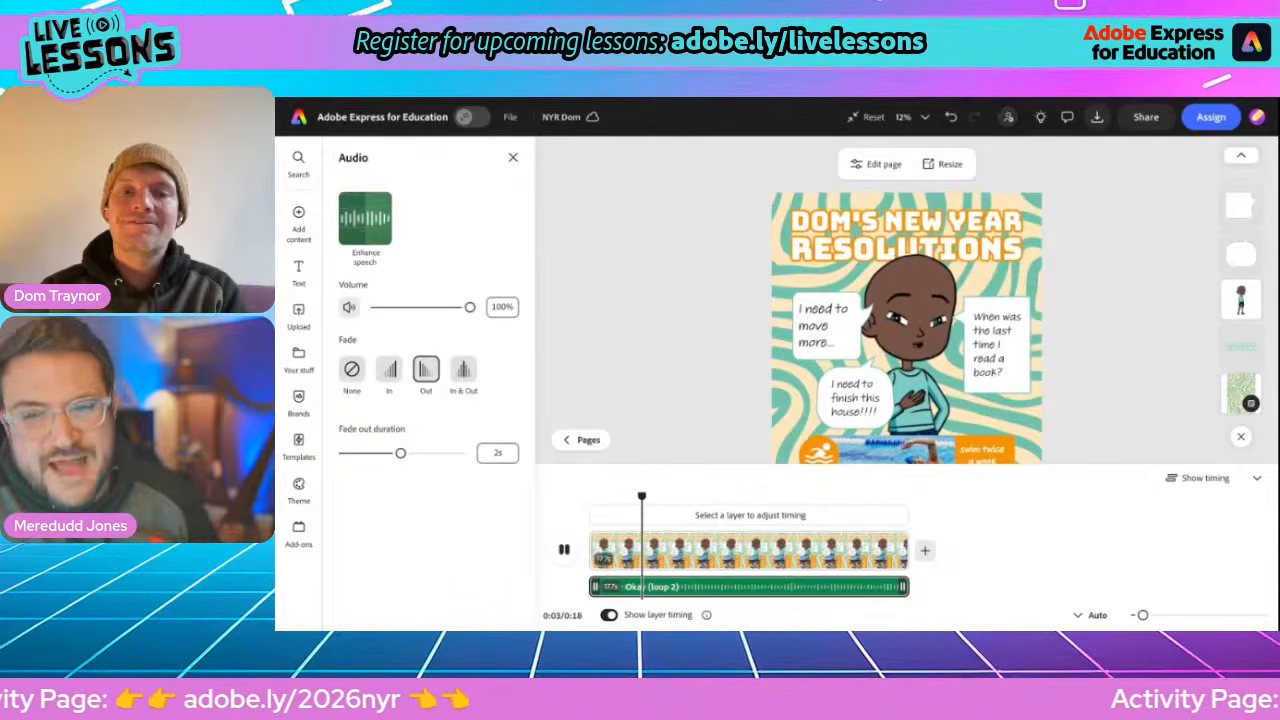
left_click(564, 549)
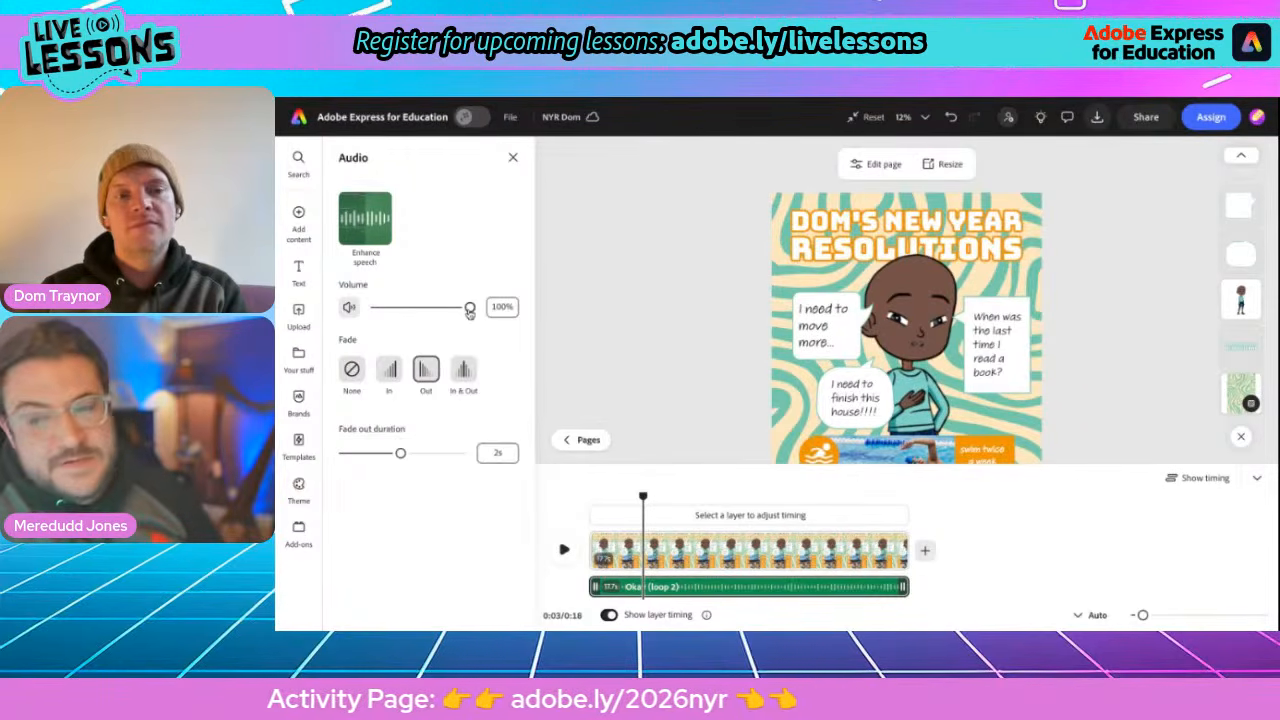
Lower the music track's volume to 10%, check it in playback, raise it to 15% and listen again
left_click_drag(469, 311, 386, 307)
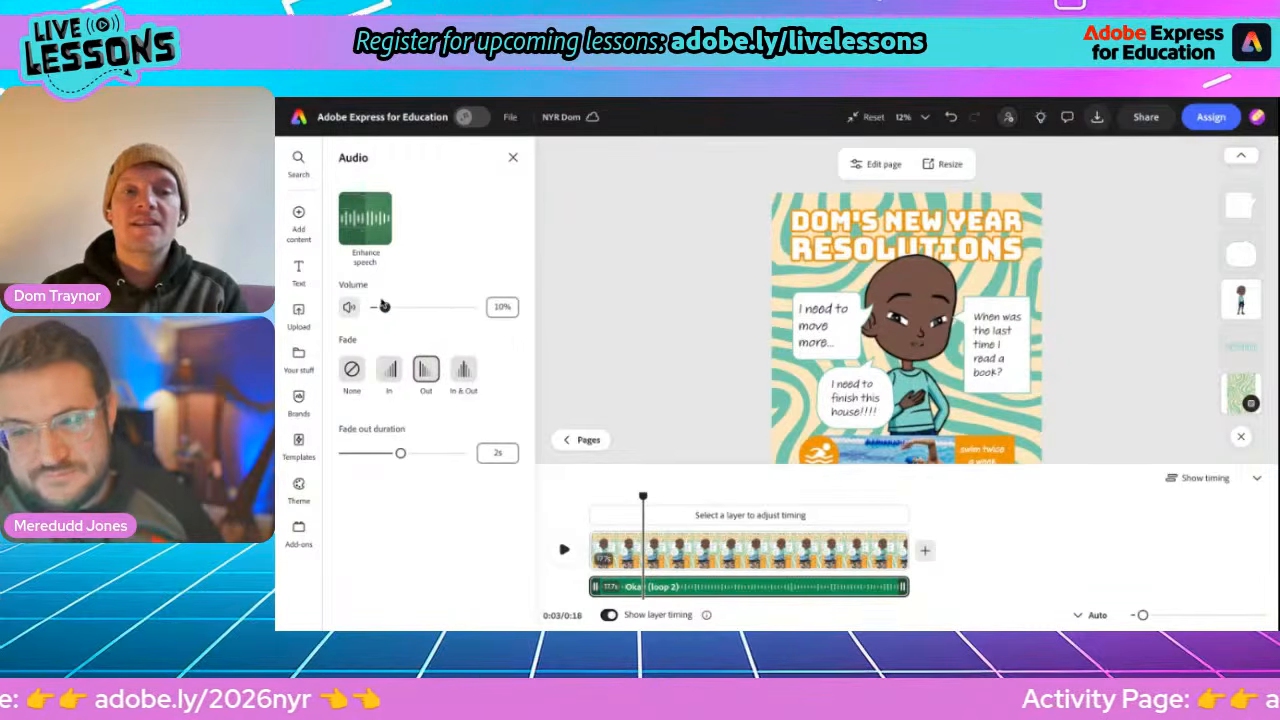
left_click(565, 552)
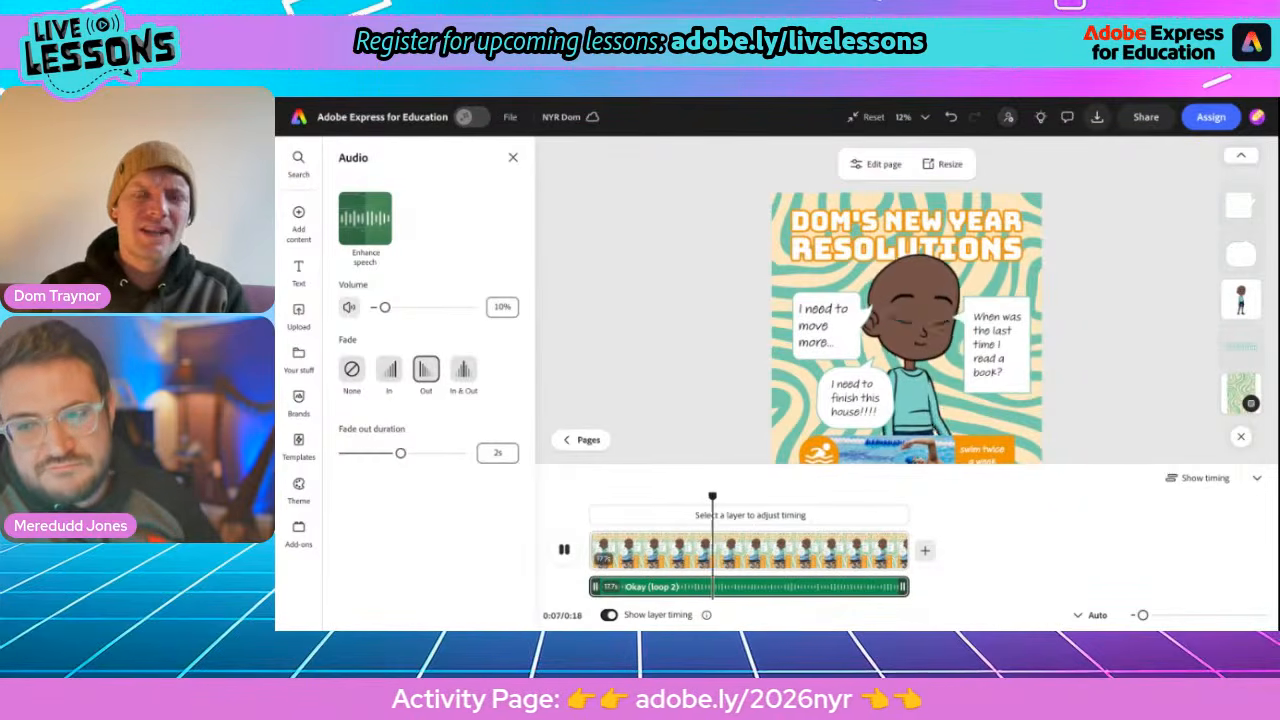
left_click(385, 307)
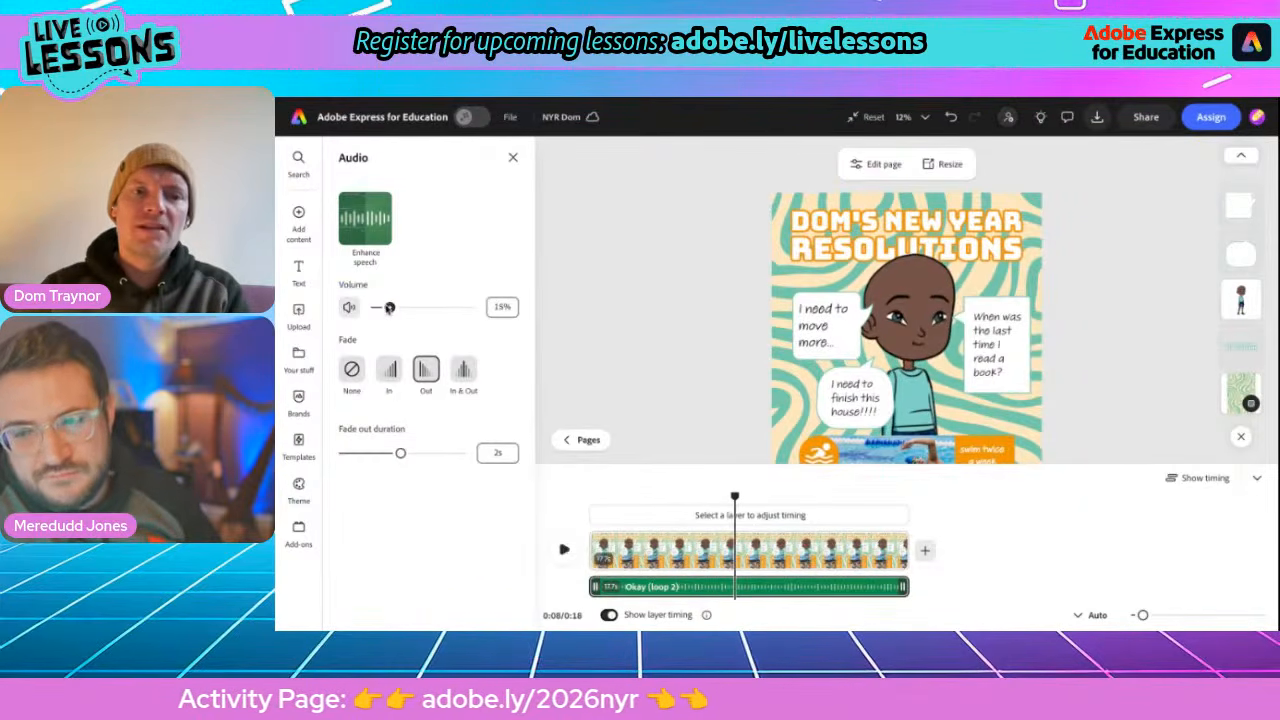
left_click(562, 549)
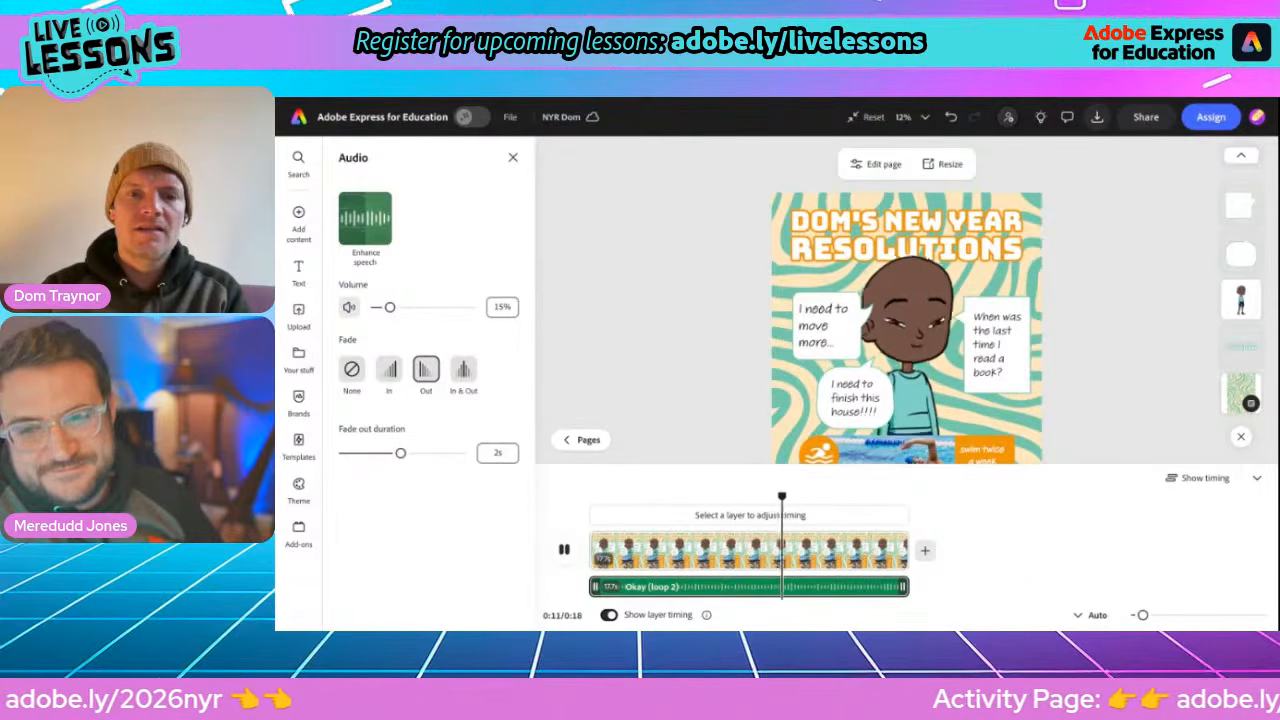
left_click(562, 549)
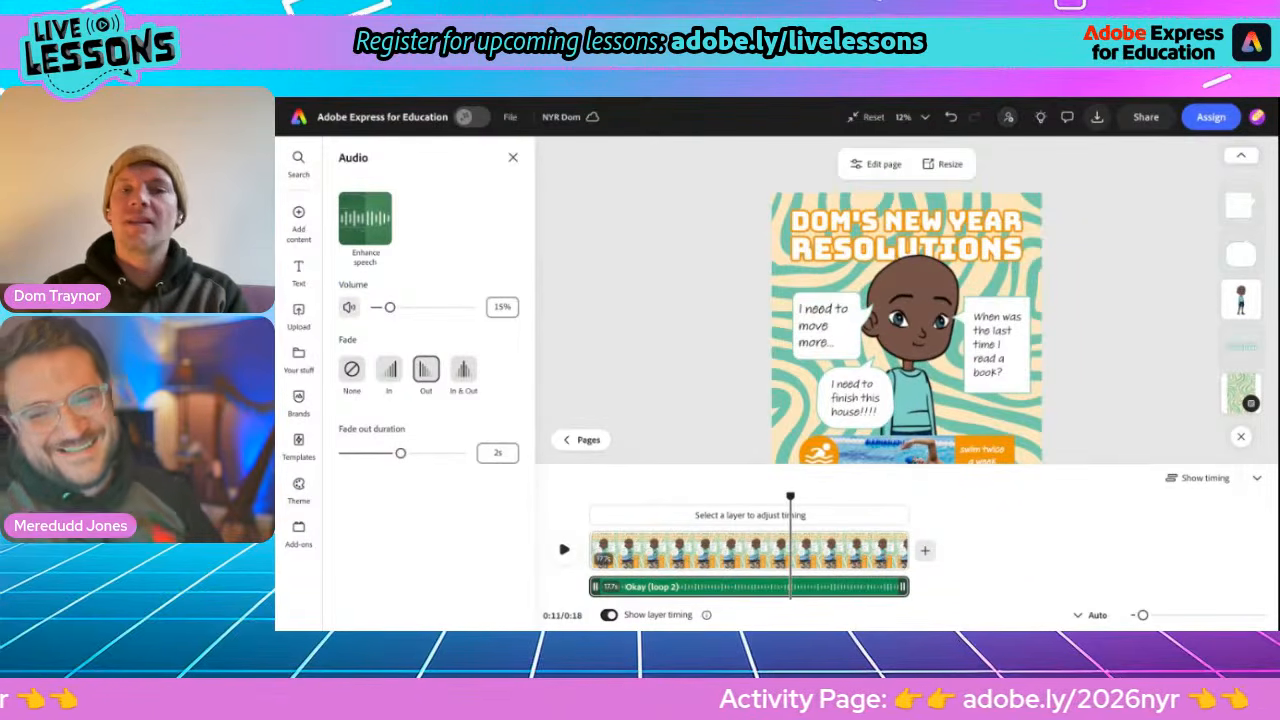
scroll(720, 351, "down", 3)
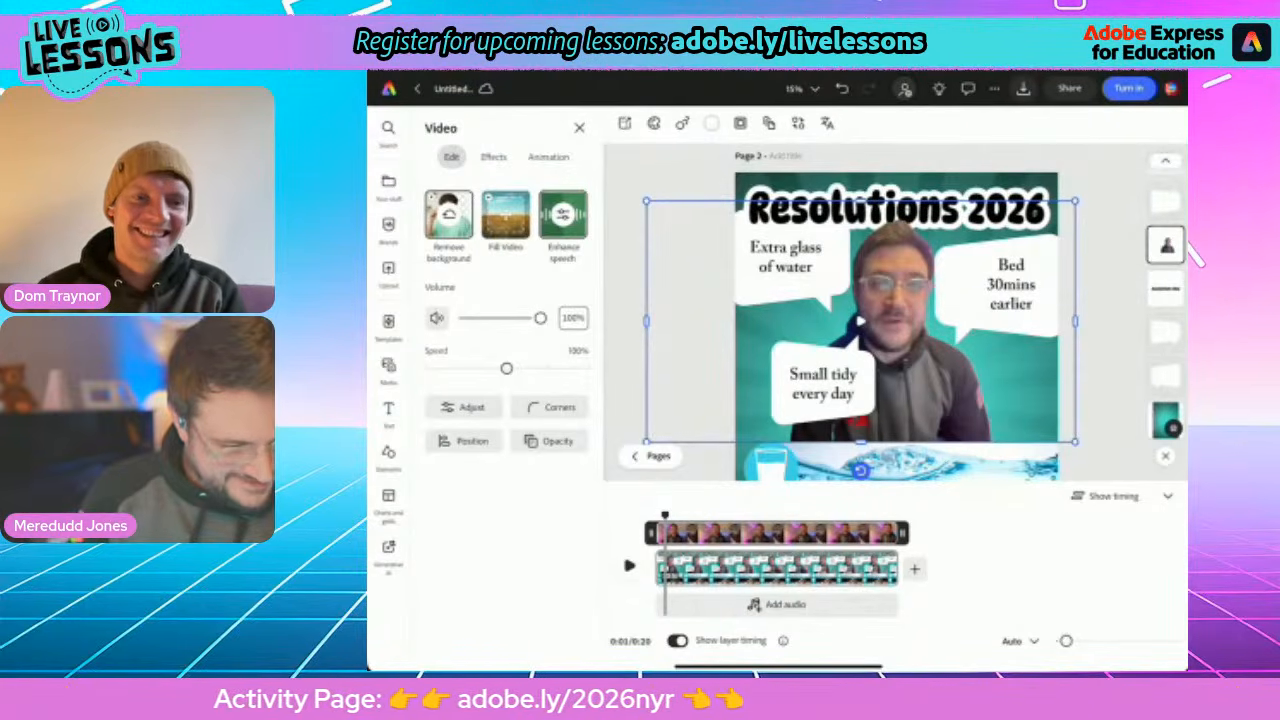
Search the audio library for "Lofi", preview lofi tracks and add Lo Fi Chillout - 30sec to the Resolutions 2026 page at 10% volume
left_click(388, 367)
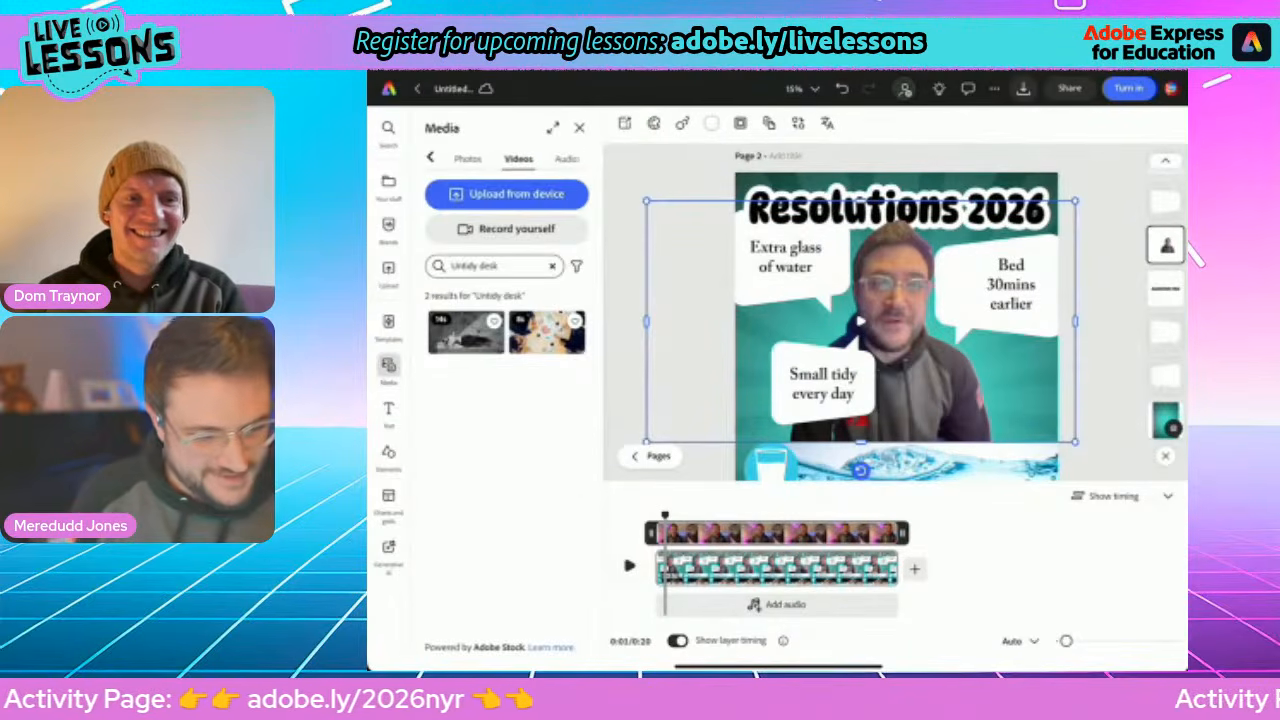
left_click(567, 159)
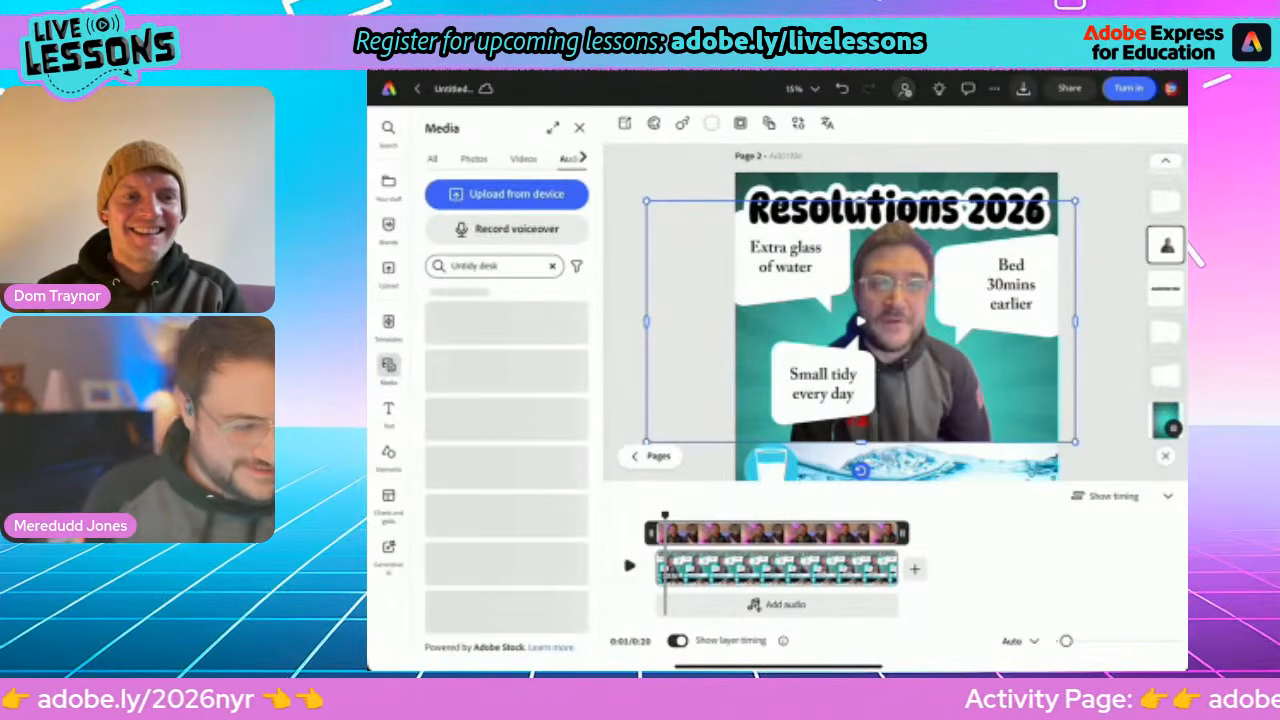
left_click(552, 266)
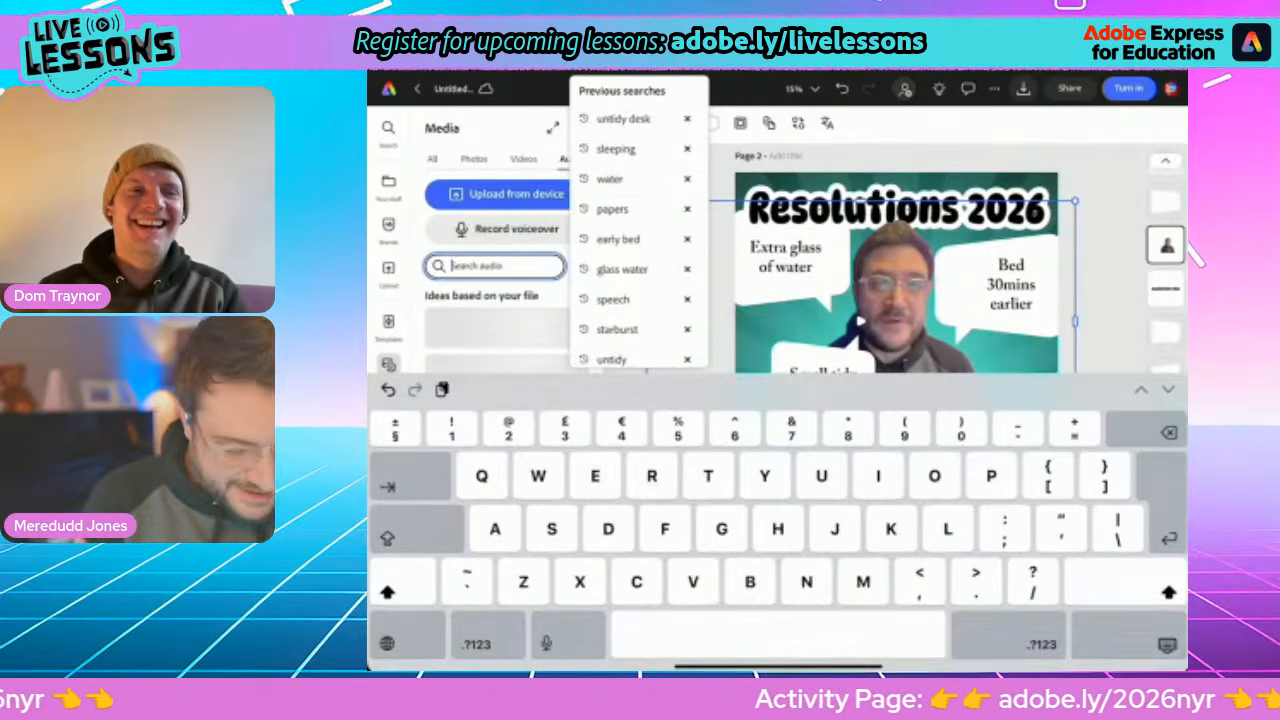
type("Lofi")
key("Return")
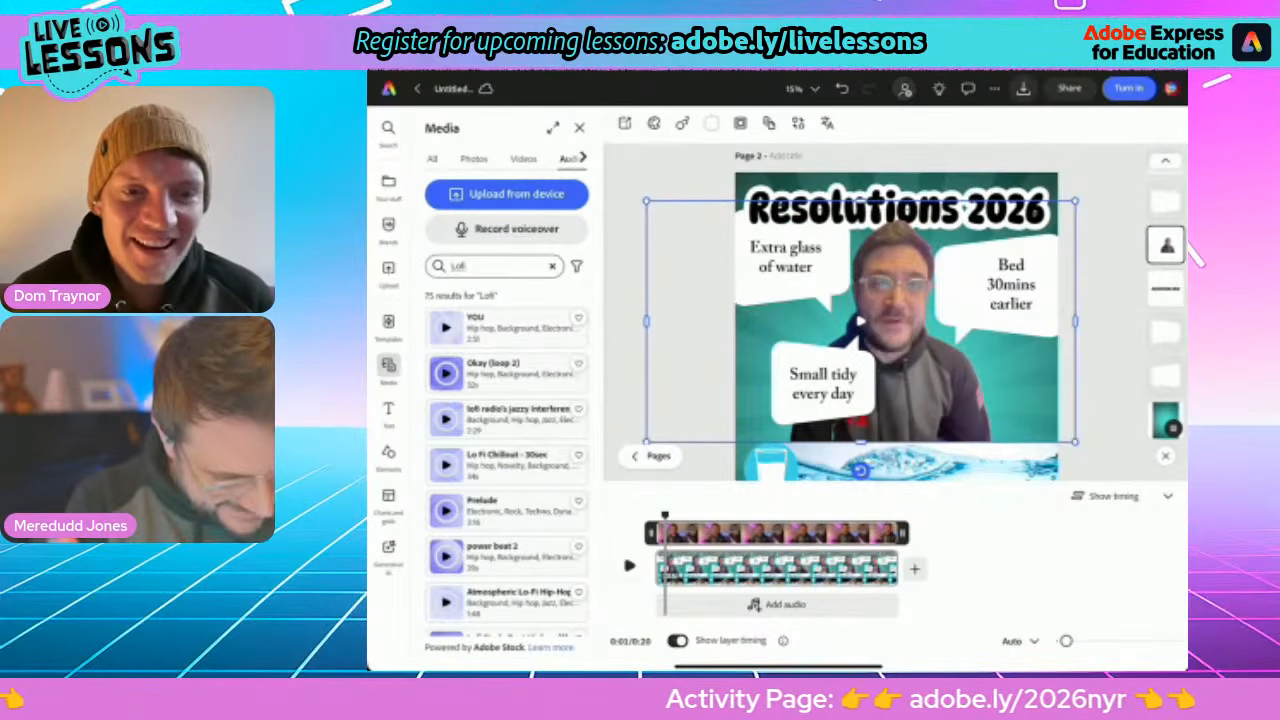
left_click(446, 418)
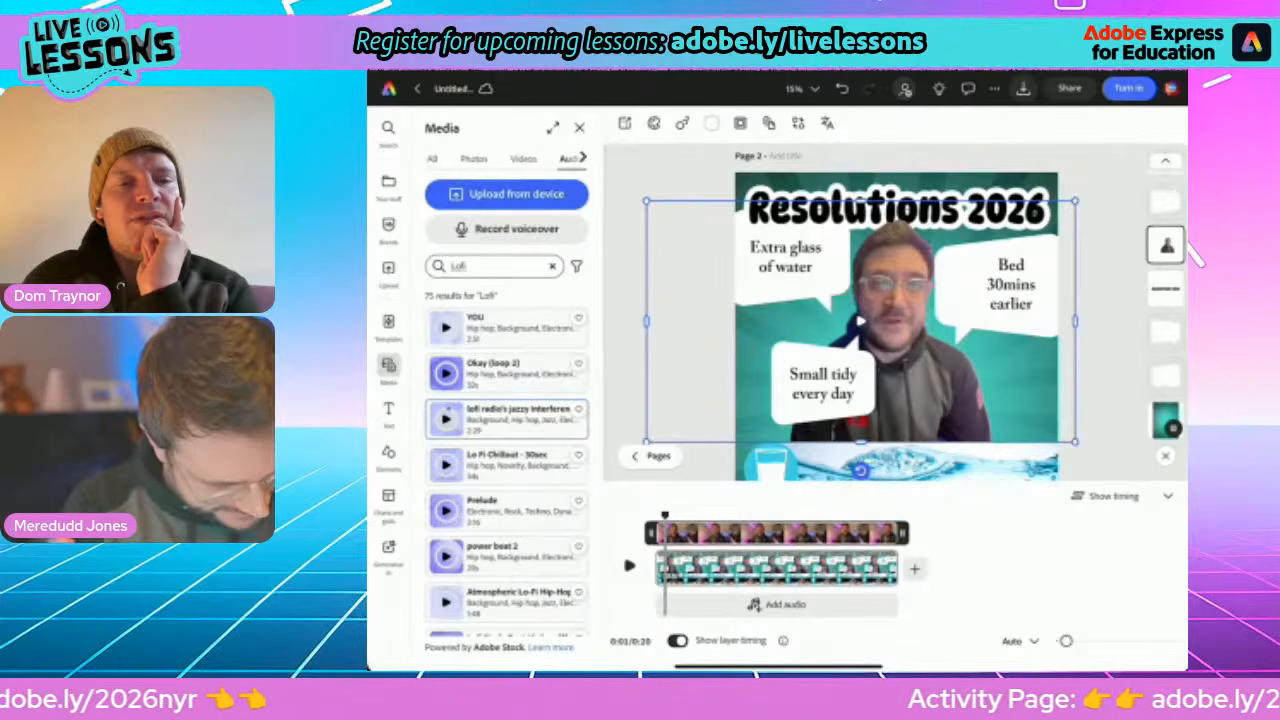
left_click(446, 464)
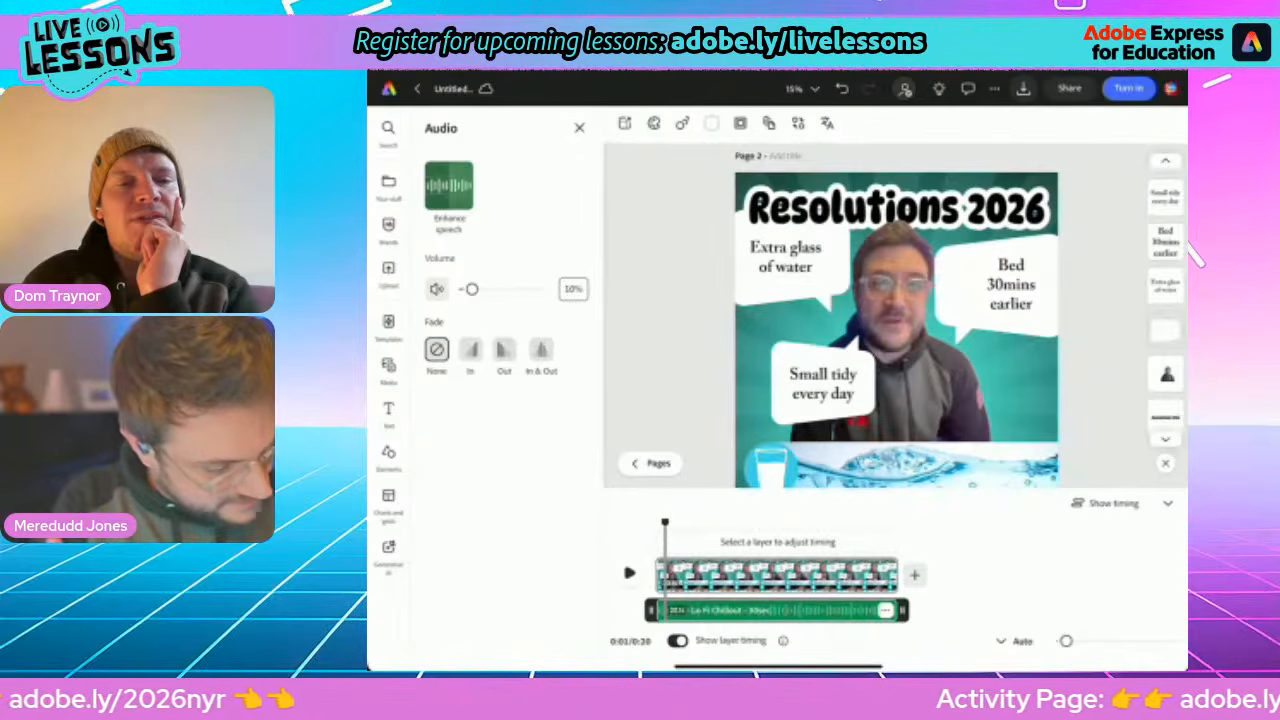
Apply a fade-out to the Lo Fi Chillout track and play back the Resolutions 2026 page
left_click(504, 350)
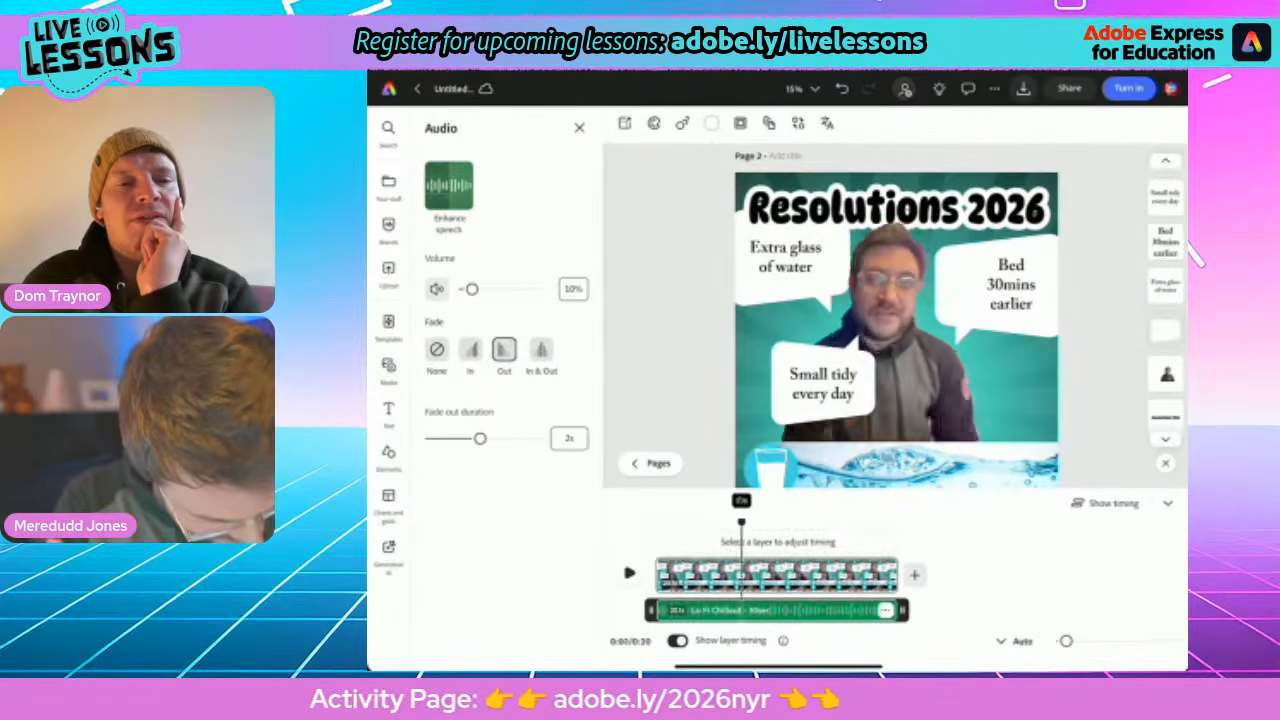
key("space")
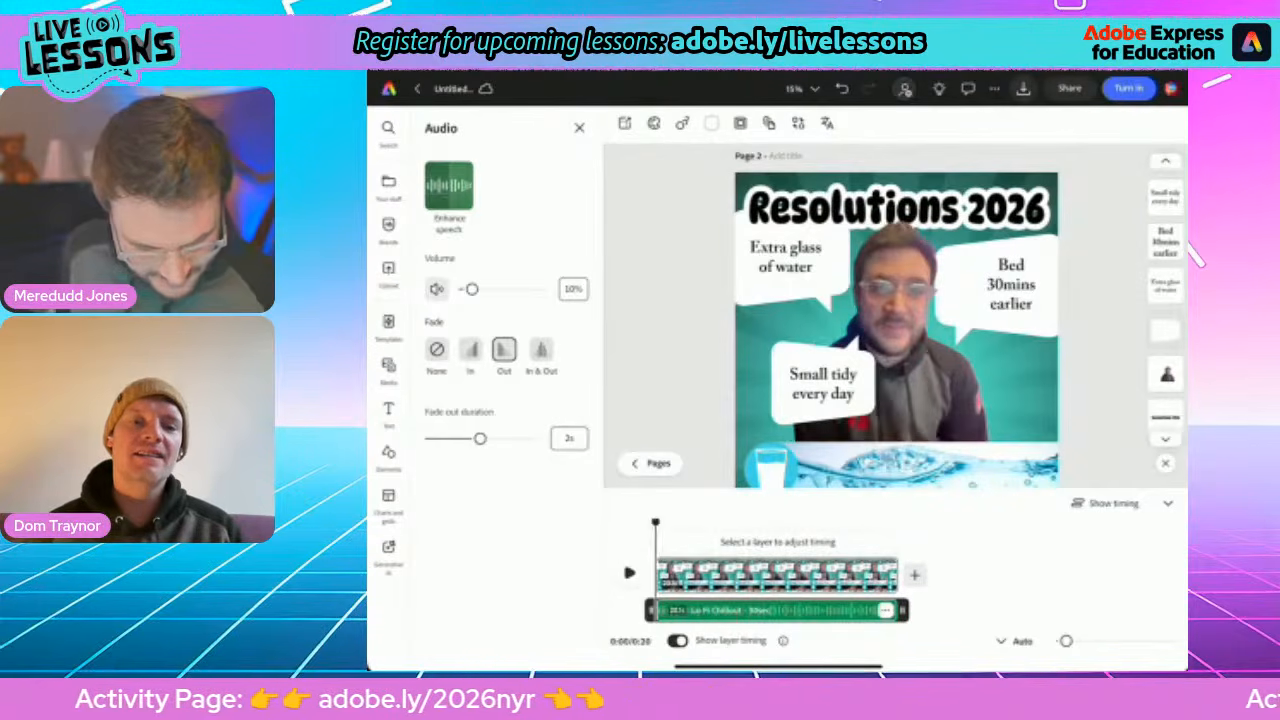
key("space")
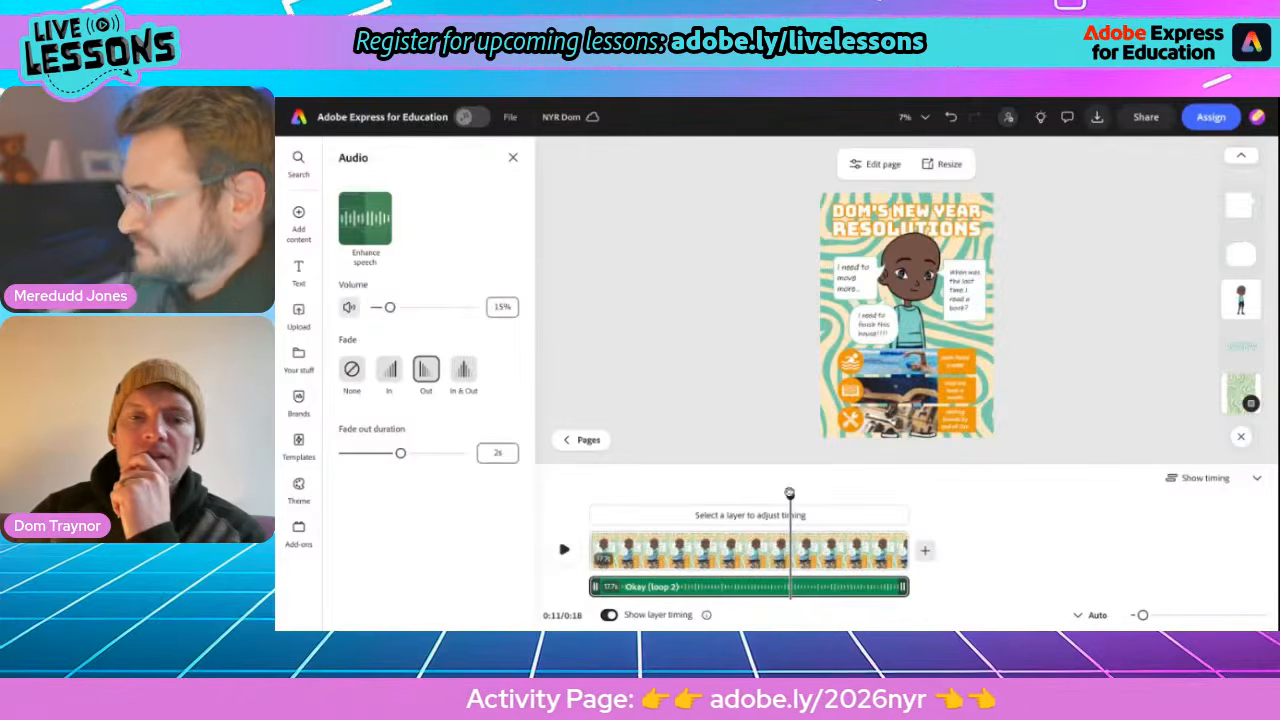
Play the New Year's resolutions poster from the start with its music, pause and return the playhead to the start
left_click_drag(789, 493, 577, 485)
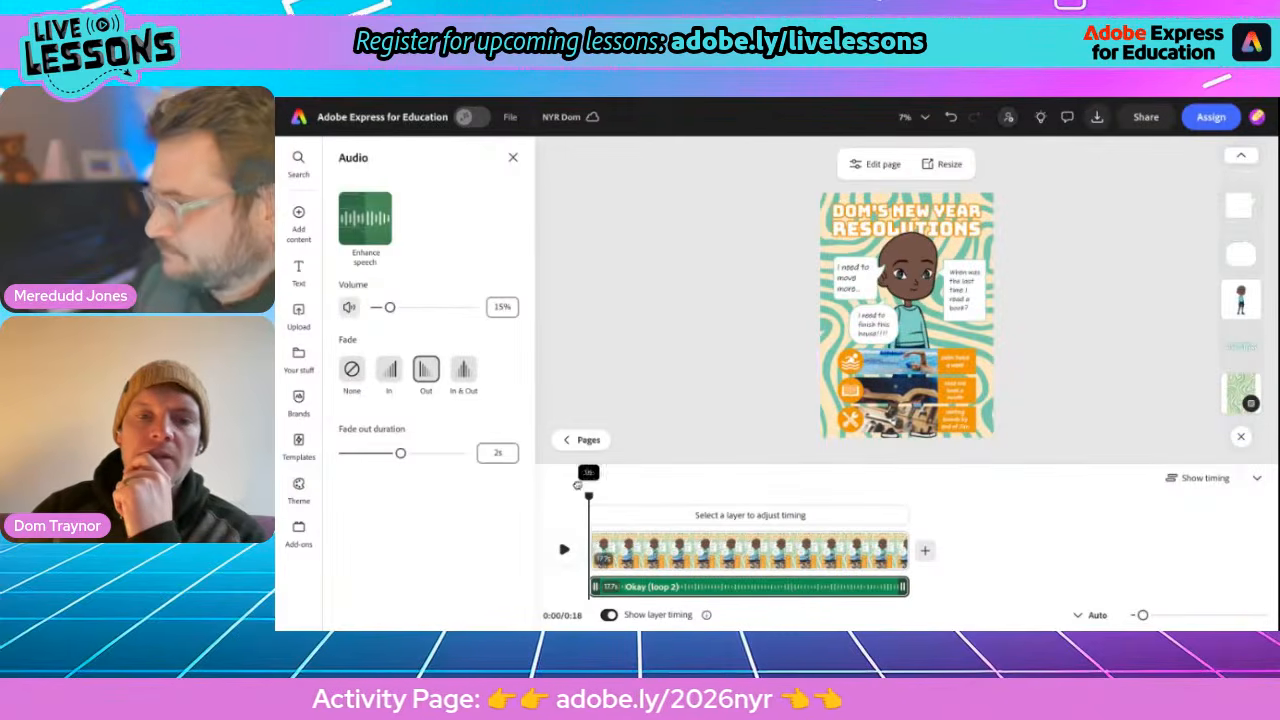
left_click(563, 551)
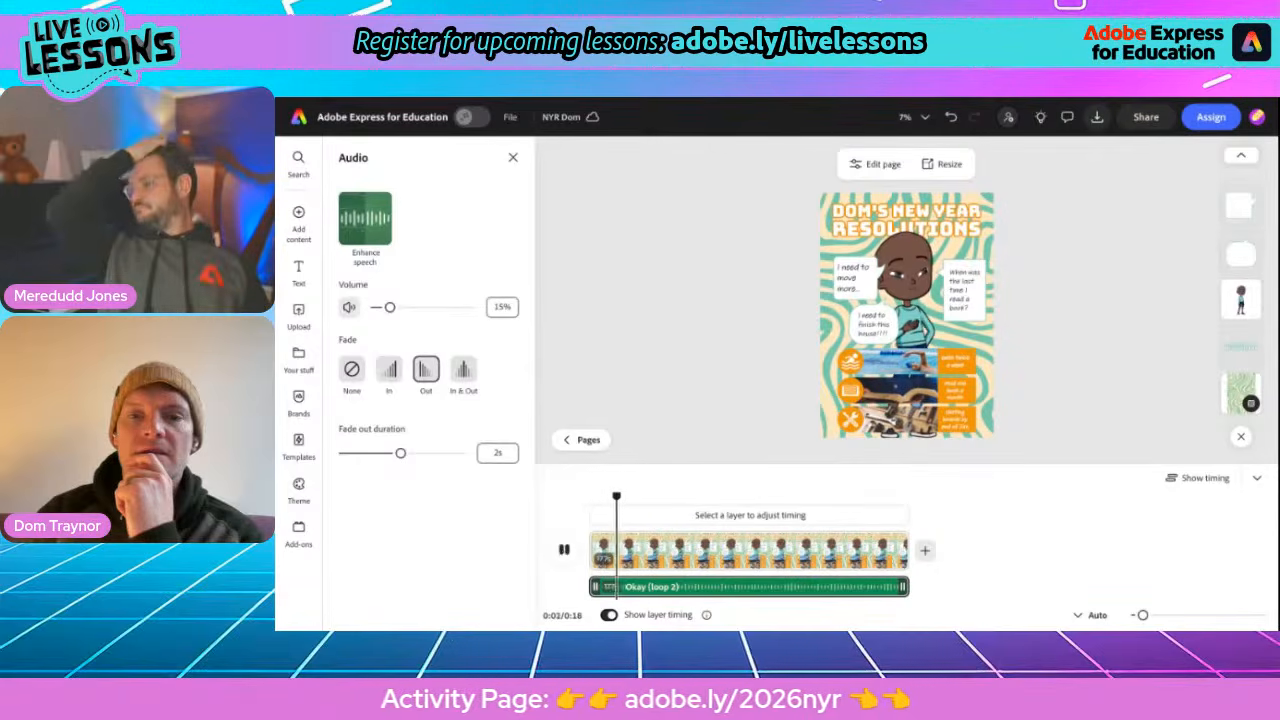
left_click(563, 550)
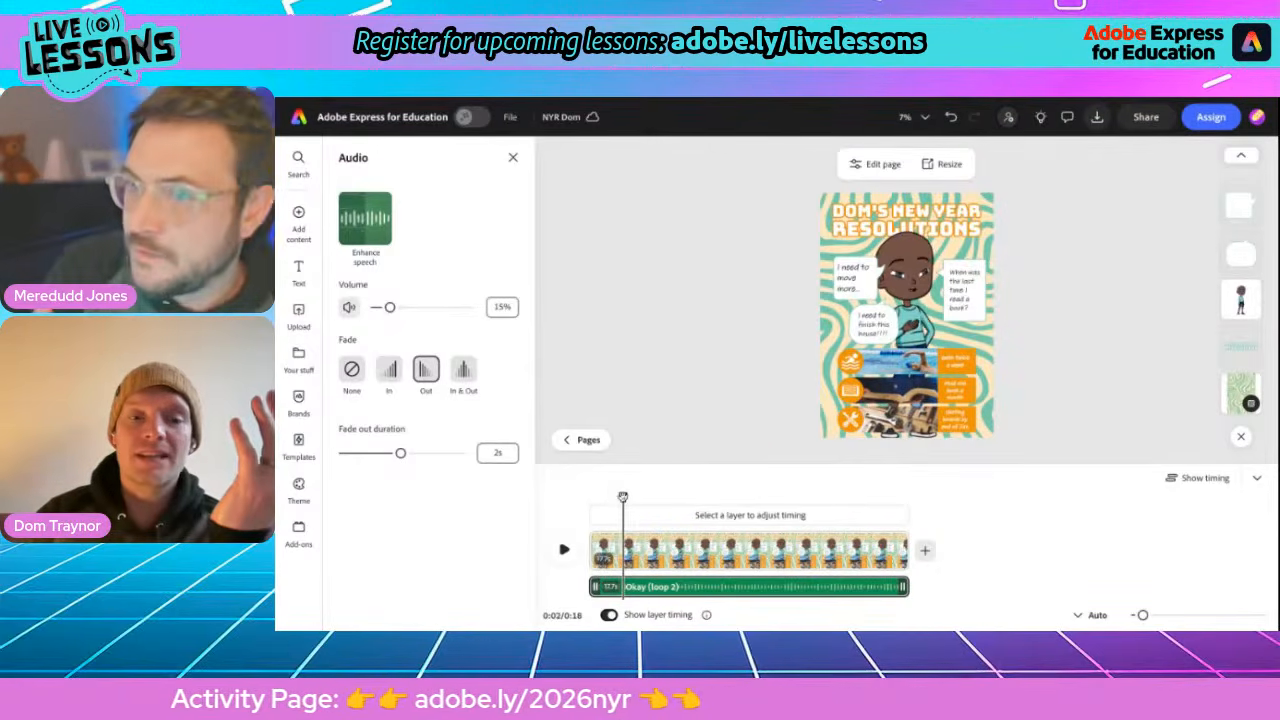
left_click_drag(622, 495, 588, 493)
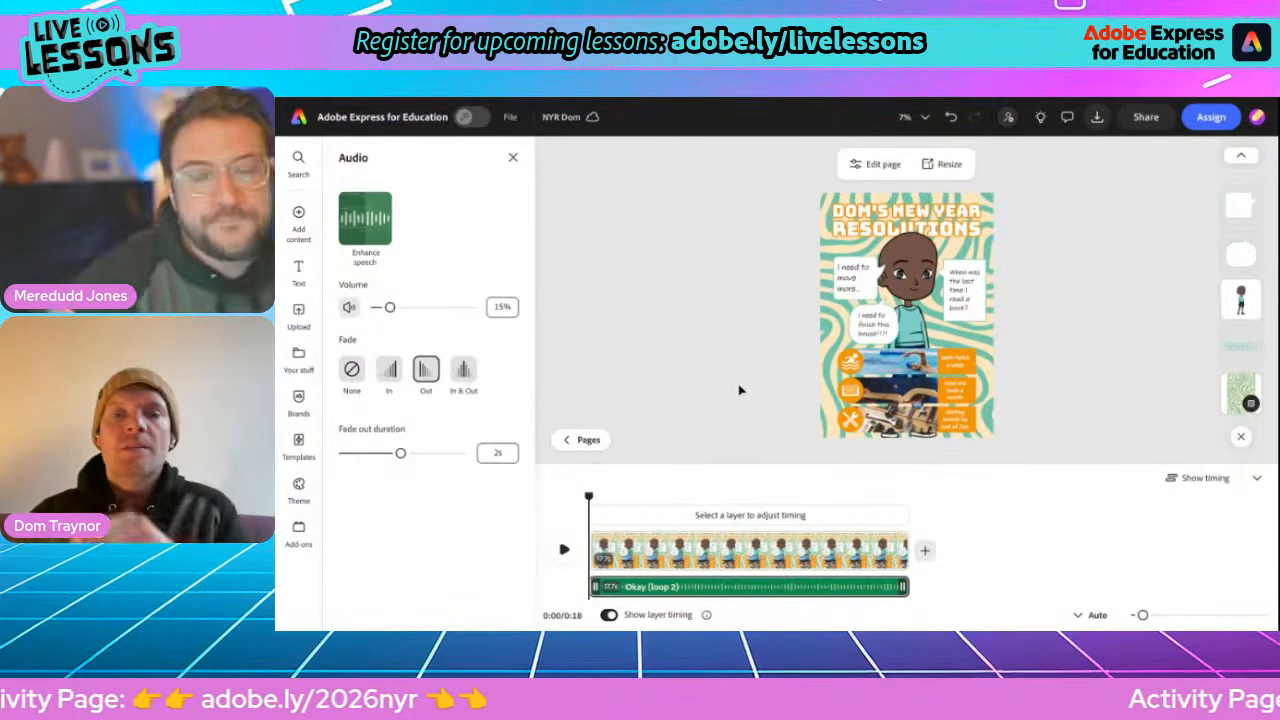
scroll(838, 333, "up", 5)
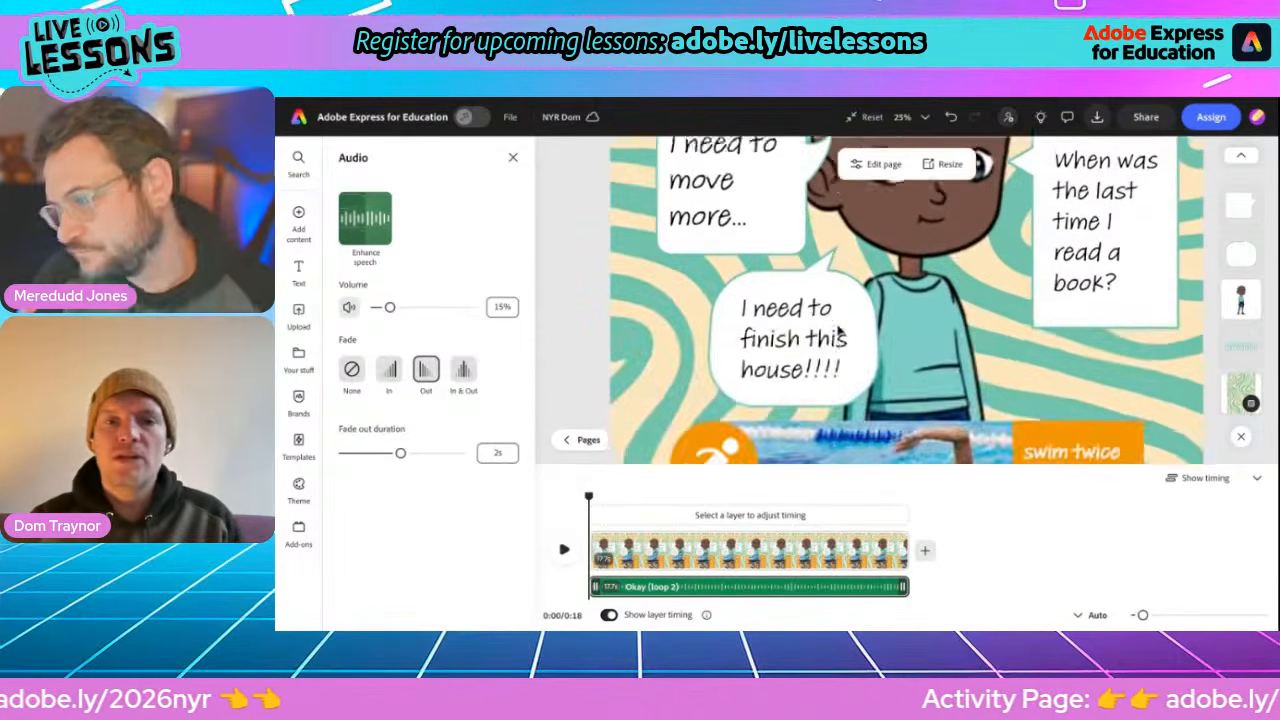
Apply a Fade entrance animation to the "I need to move more..." text together with its speech bubble
scroll(838, 333, "up", 3)
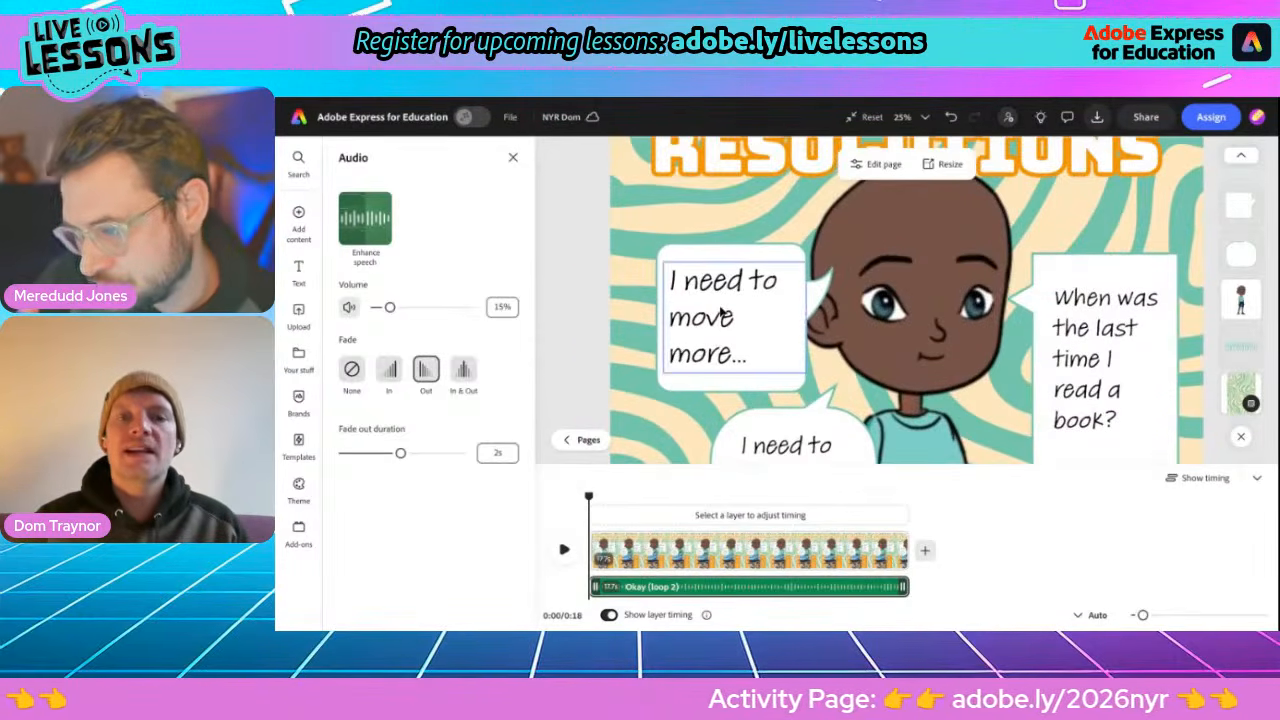
left_click(722, 313)
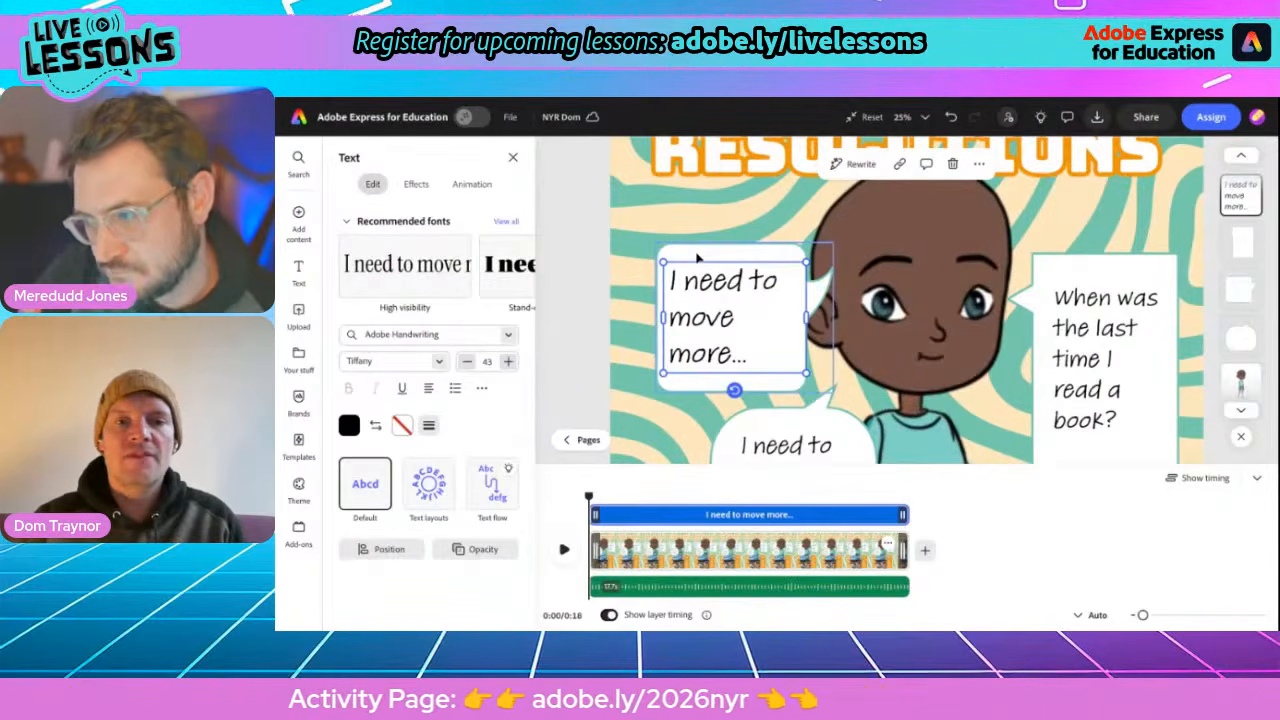
left_click(698, 258, "shift")
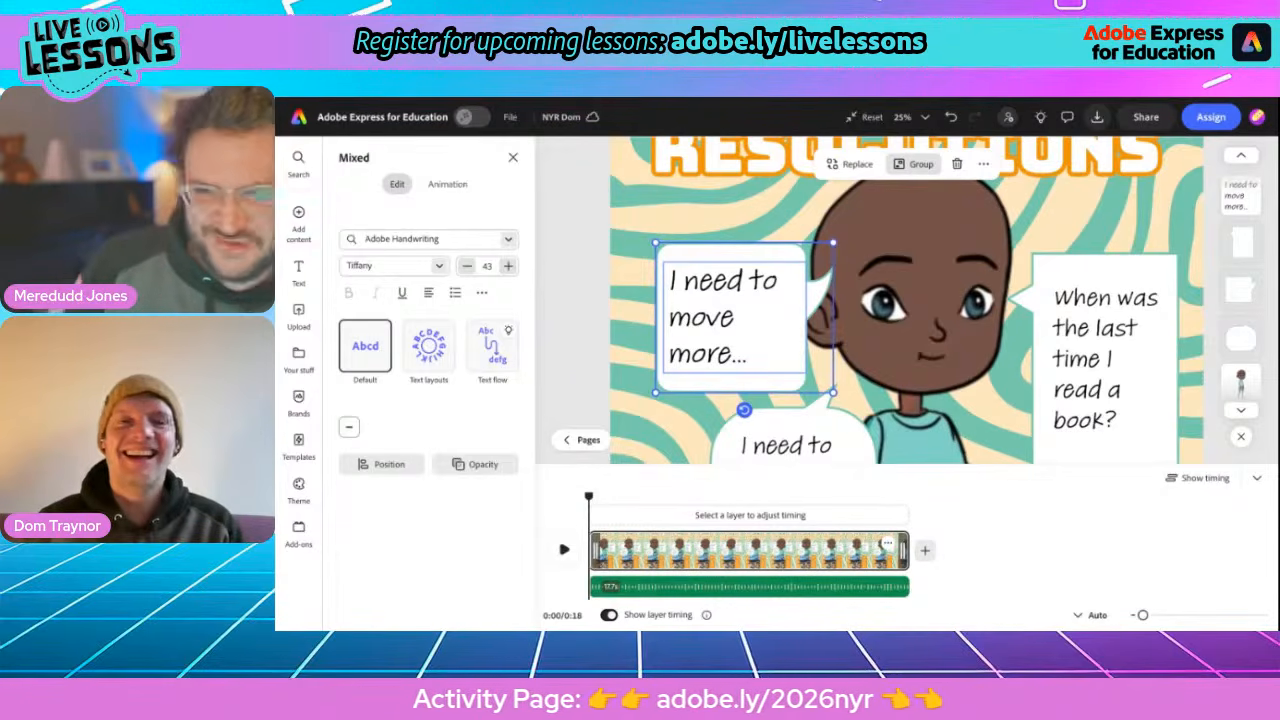
left_click(447, 185)
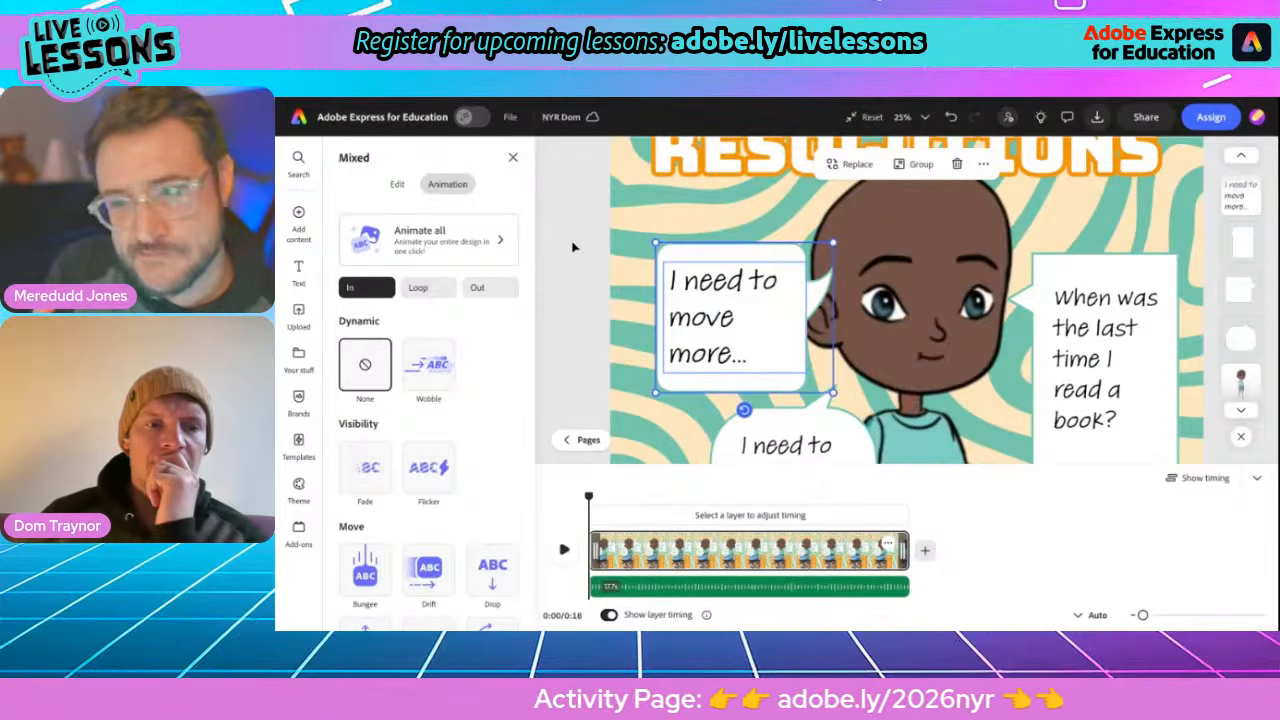
scroll(484, 432, "down", 1)
scroll(484, 432, "down", 1)
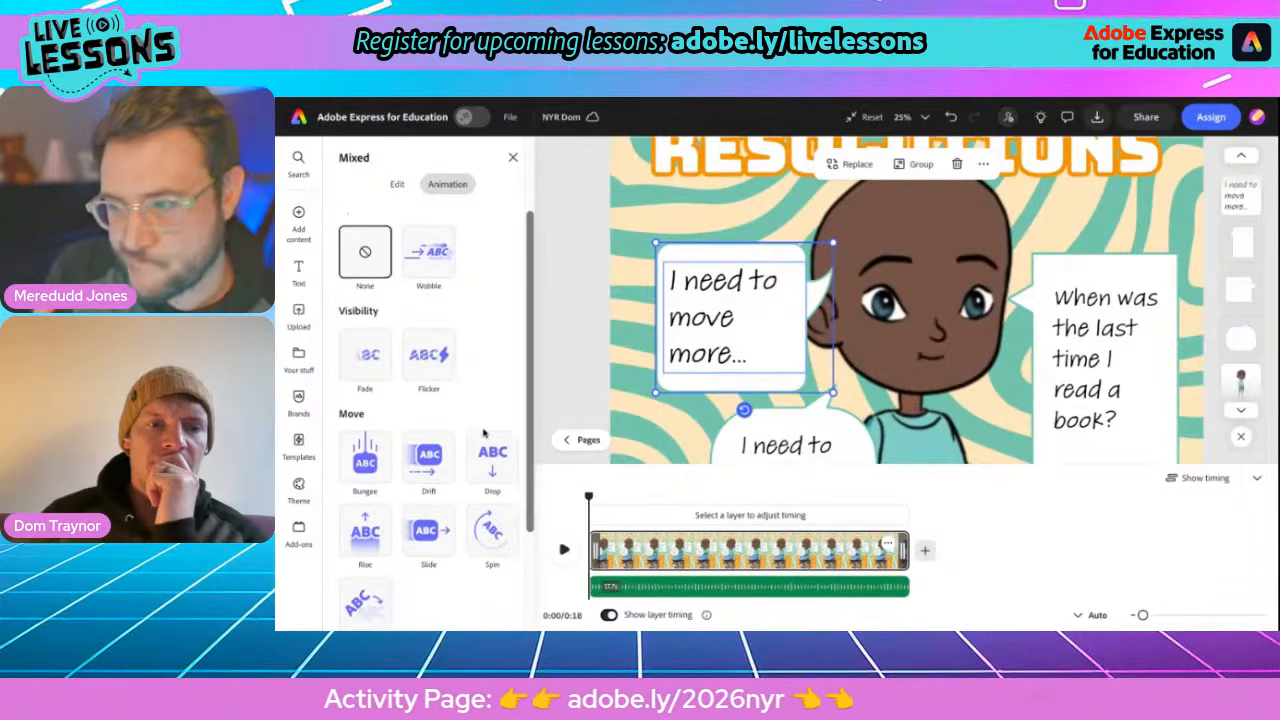
left_click(361, 368)
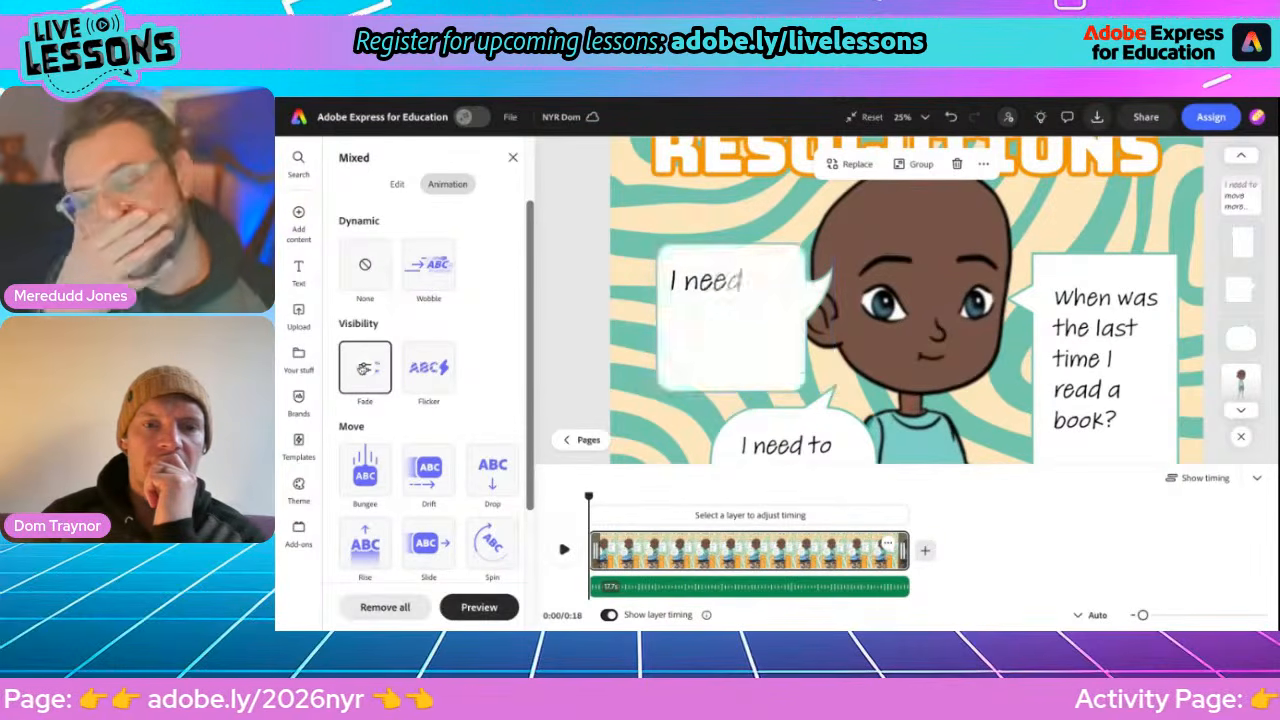
Start the "When was the last time I read a book?" text and its bubble at 0:04 and give both a Fade entrance
left_click(564, 550)
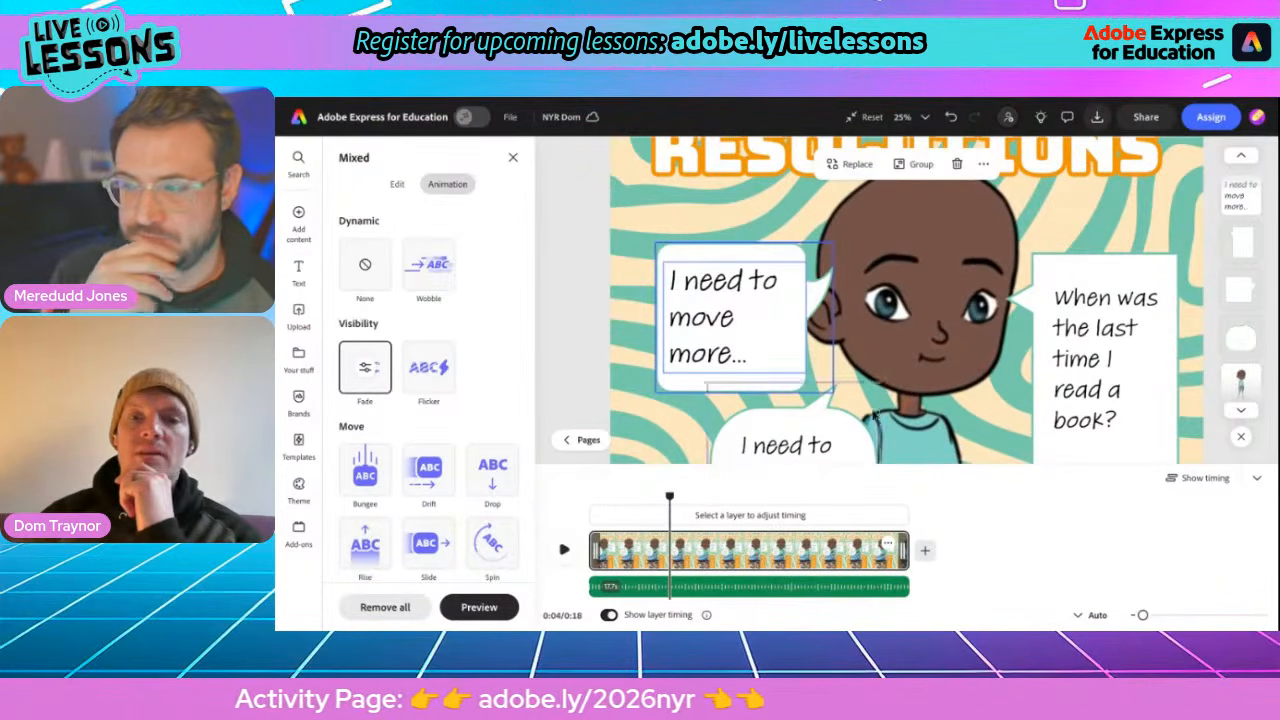
scroll(874, 417, "down", 3)
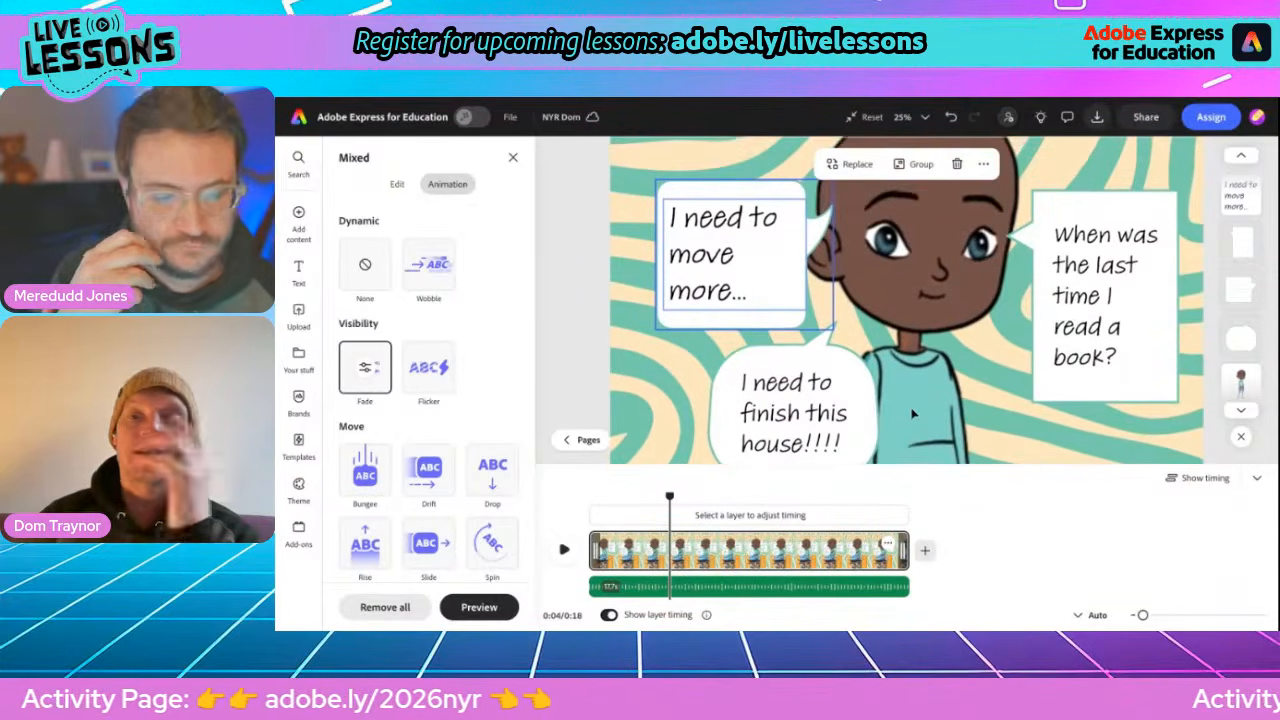
left_click(1068, 334)
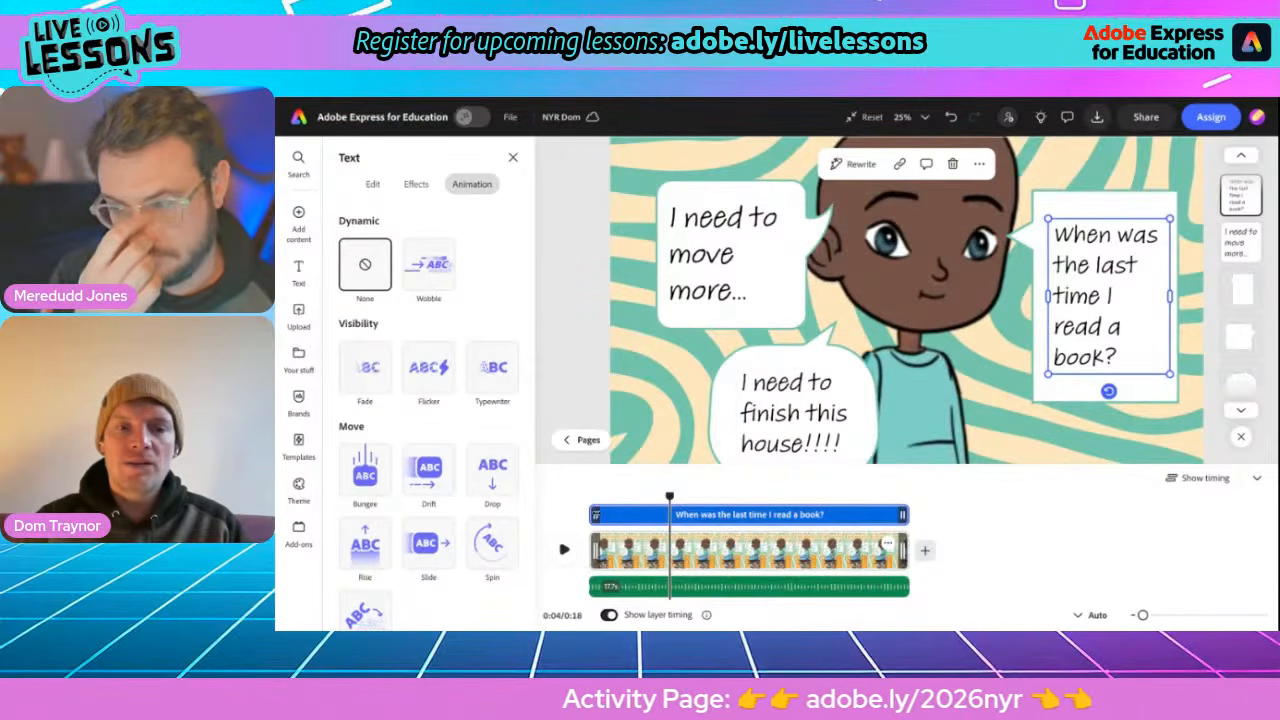
left_click_drag(596, 514, 671, 512)
left_click(1049, 393)
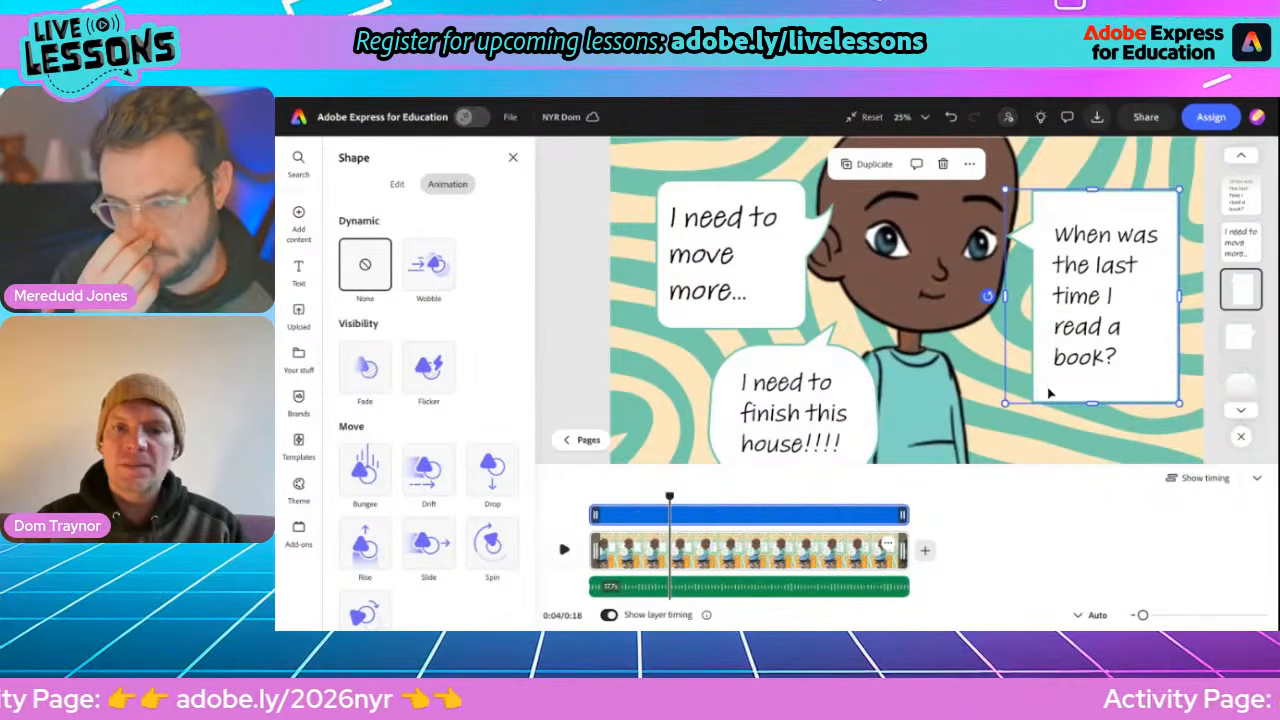
left_click_drag(593, 514, 670, 515)
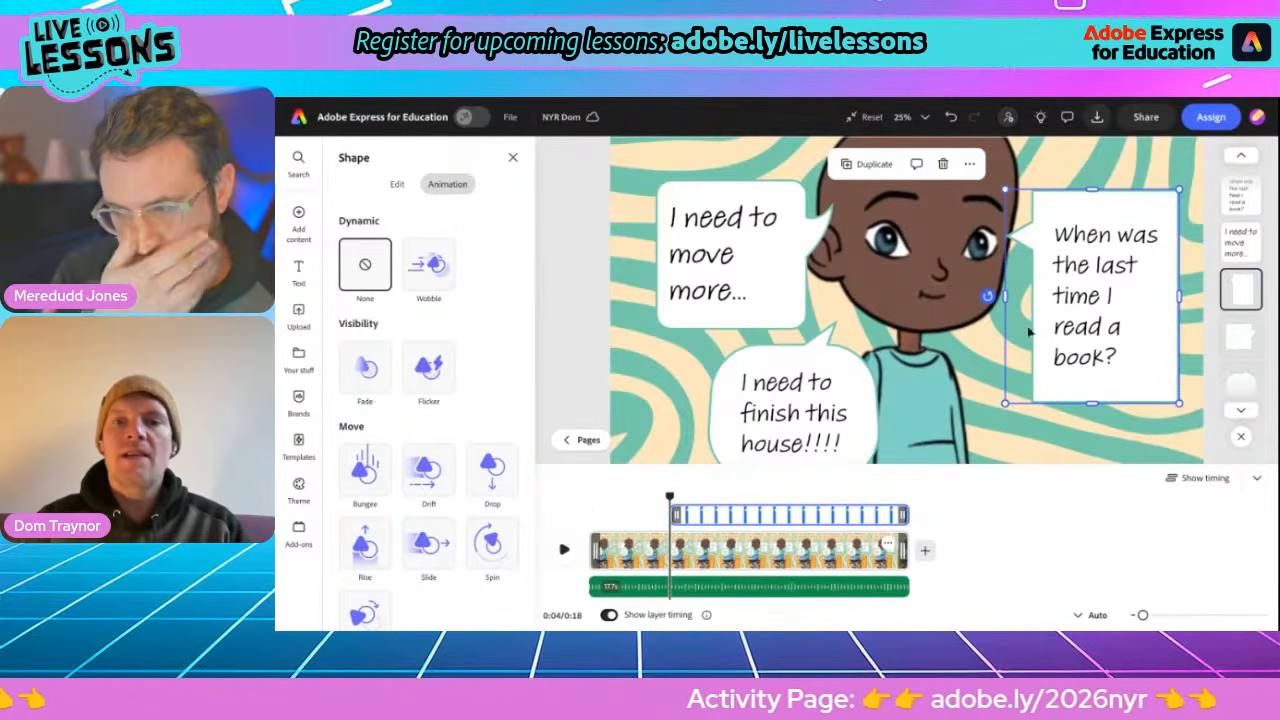
left_click(1108, 296, "shift")
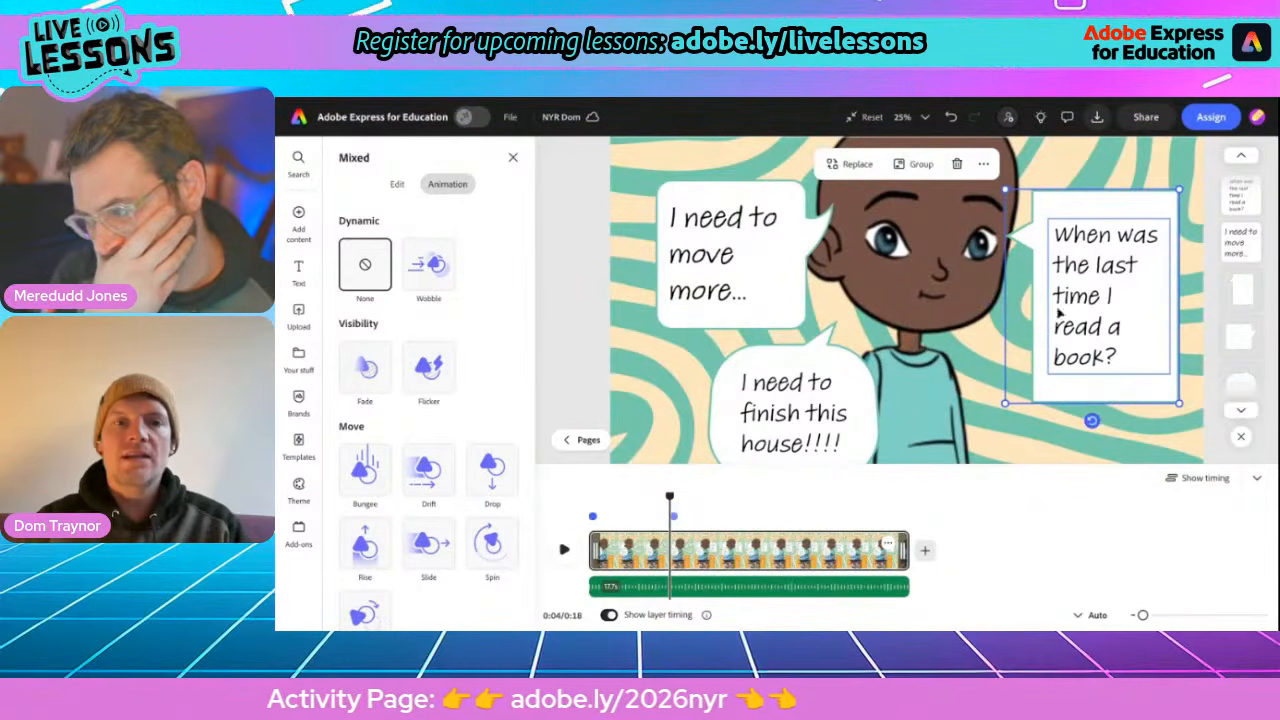
left_click(368, 385)
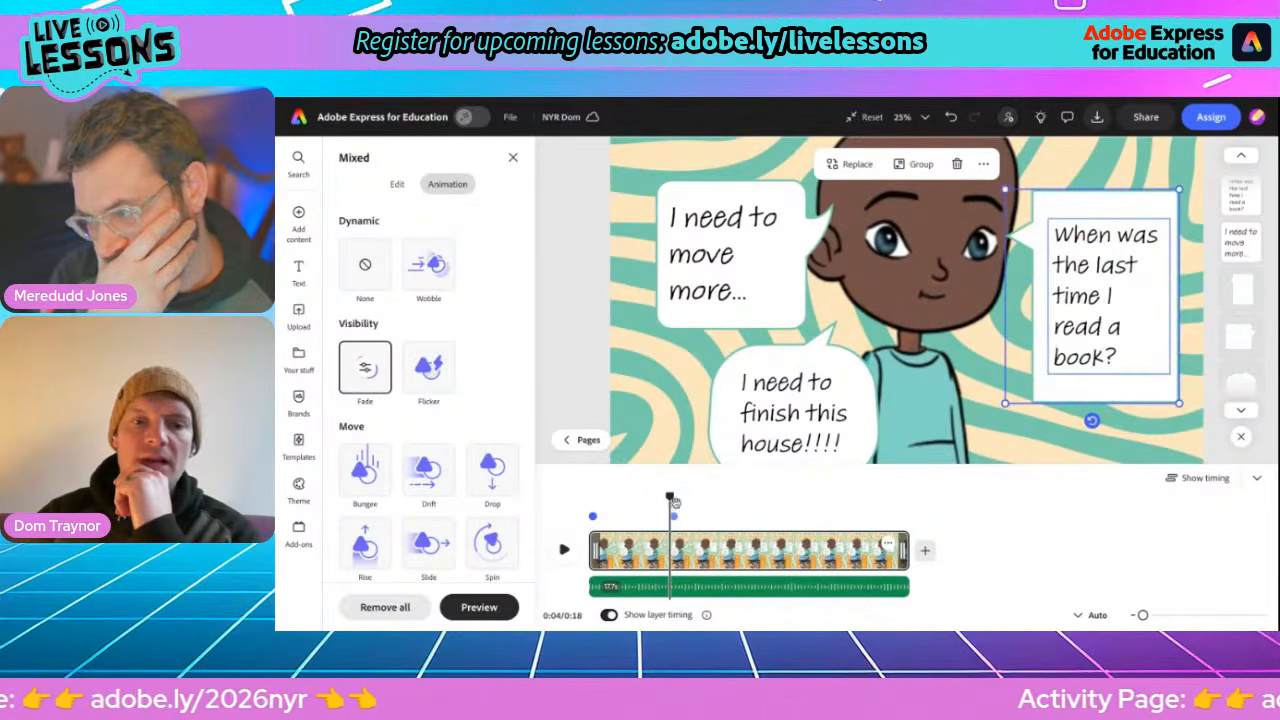
Play the poster from the start to check the speech bubbles' timing and pause at 0:11
left_click_drag(671, 497, 588, 497)
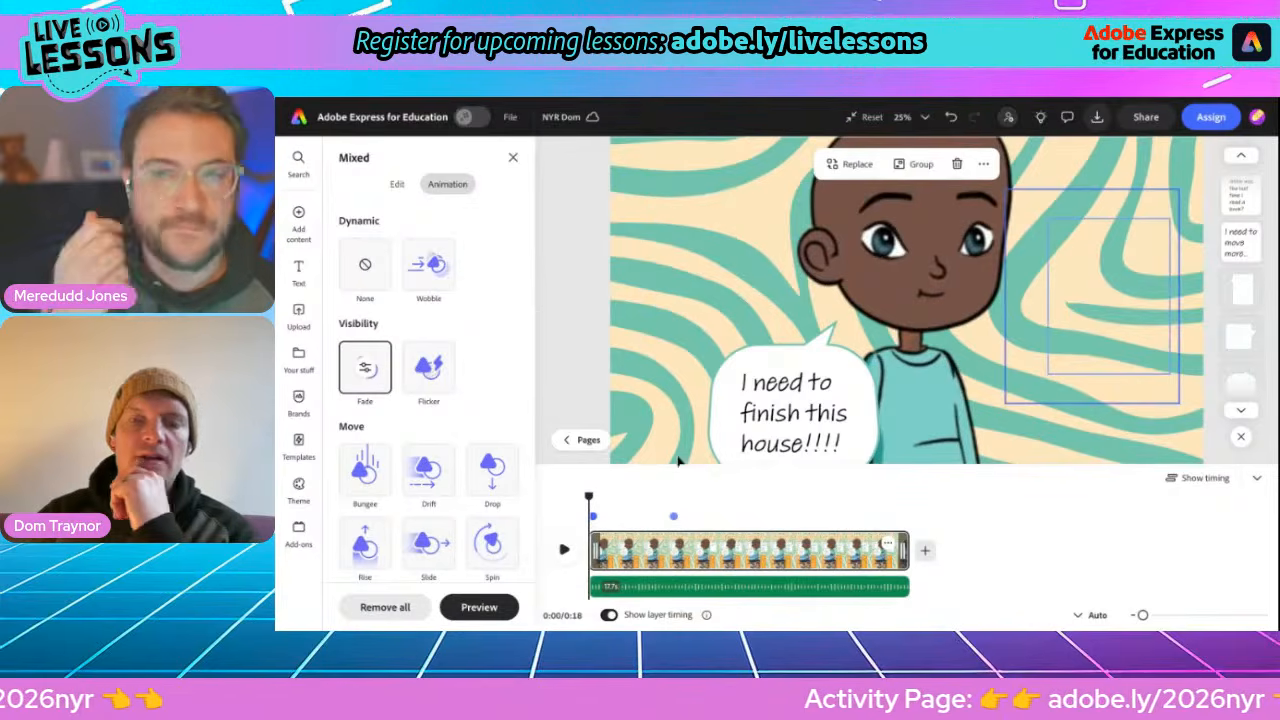
scroll(726, 436, "down", 3)
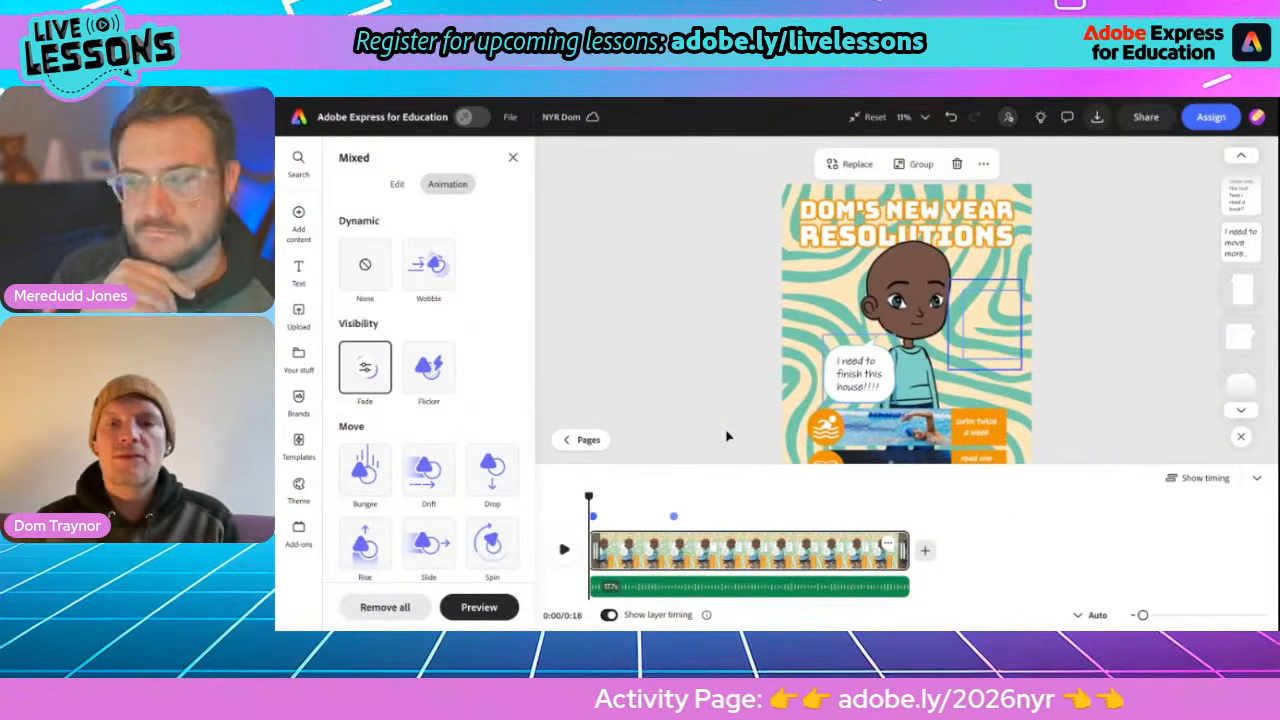
left_click(564, 552)
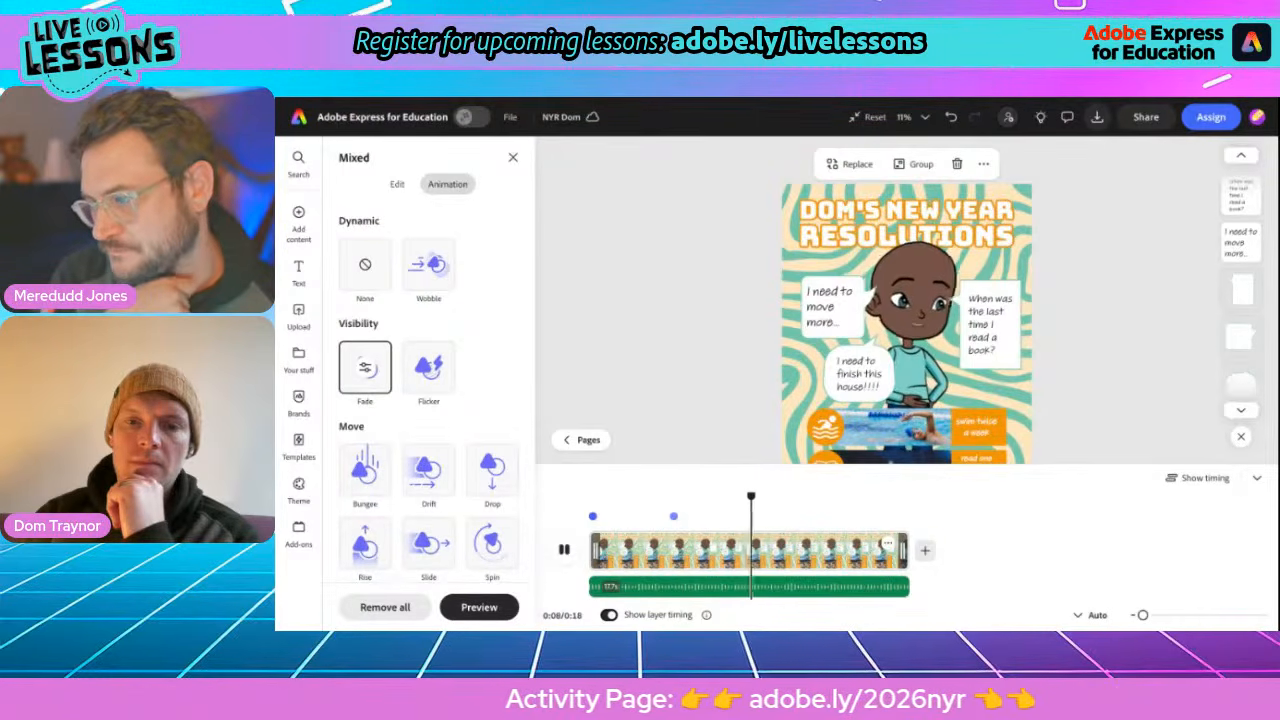
key("space")
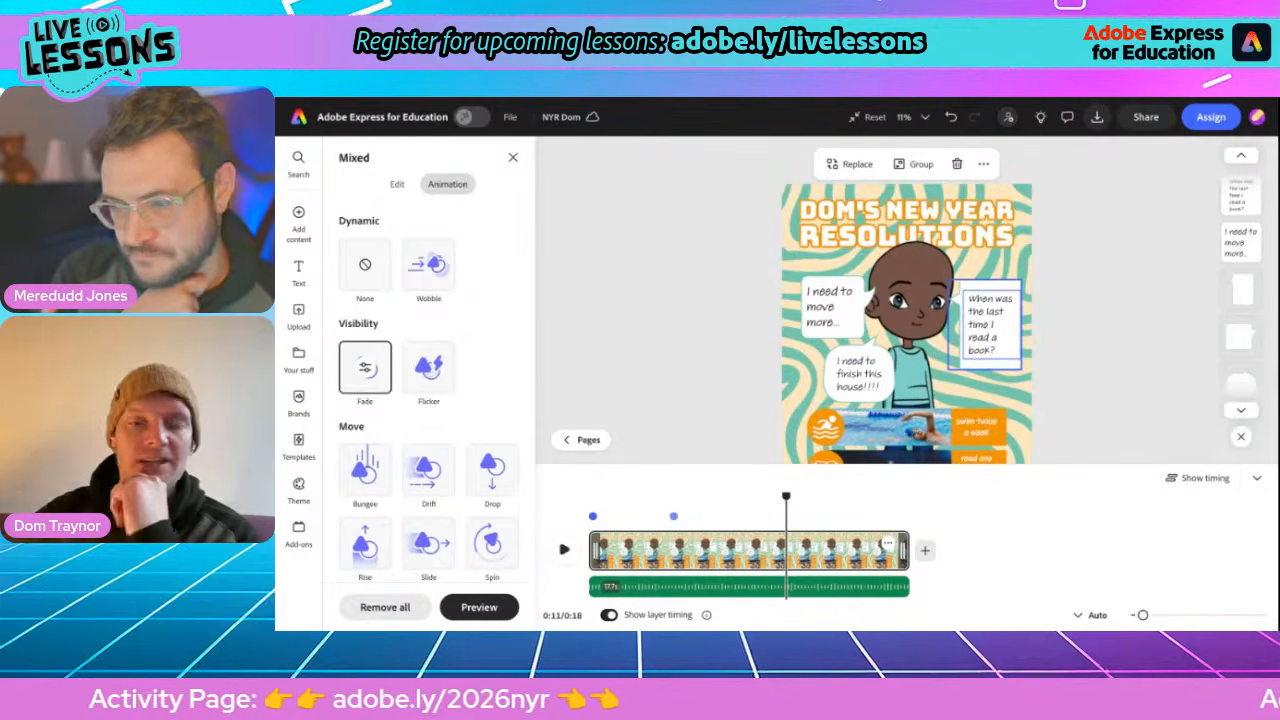
Group the "I need to finish this house!!!!" text with its bubble and make the group appear at 0:11 with a Fade entrance
left_click(853, 377)
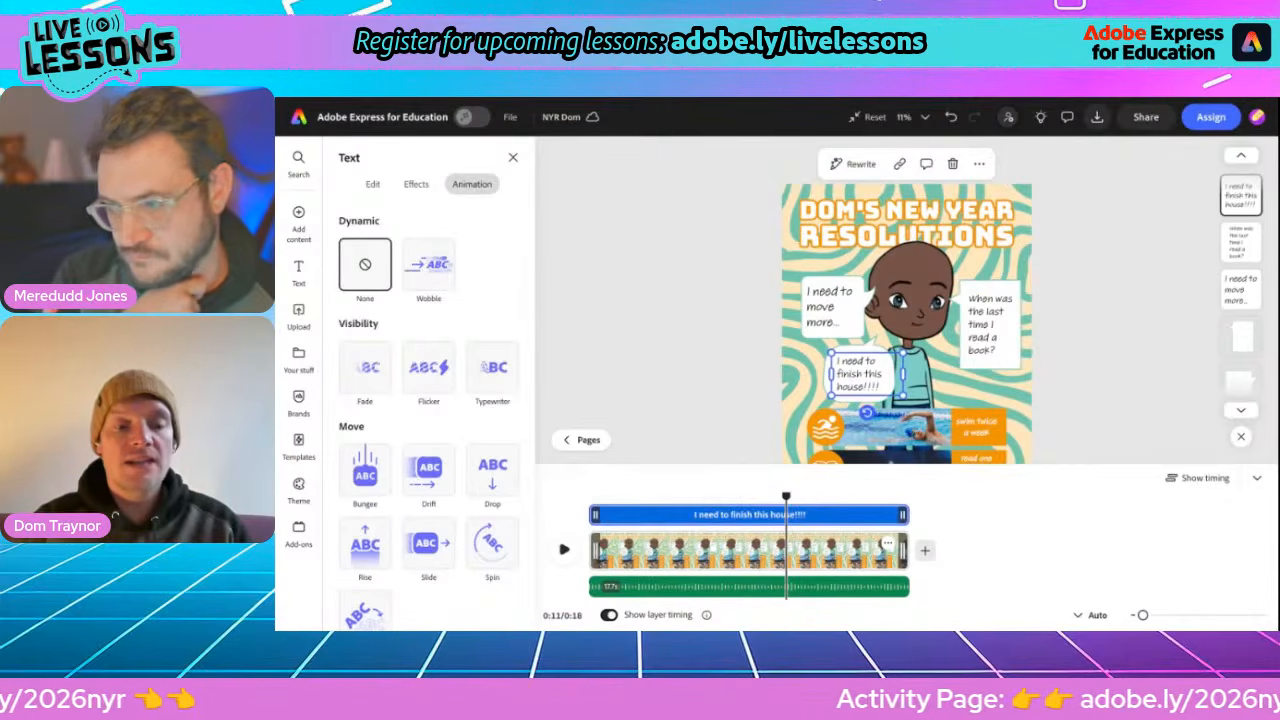
left_click(847, 354, "shift")
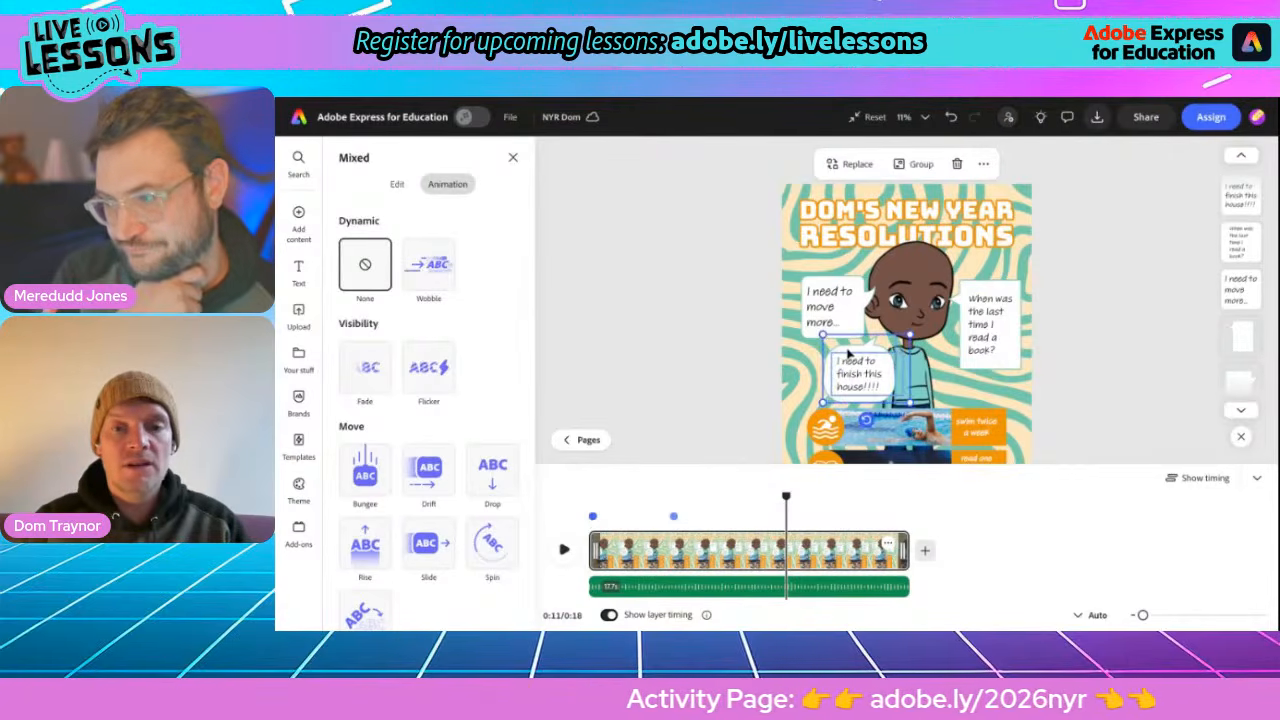
left_click(912, 171)
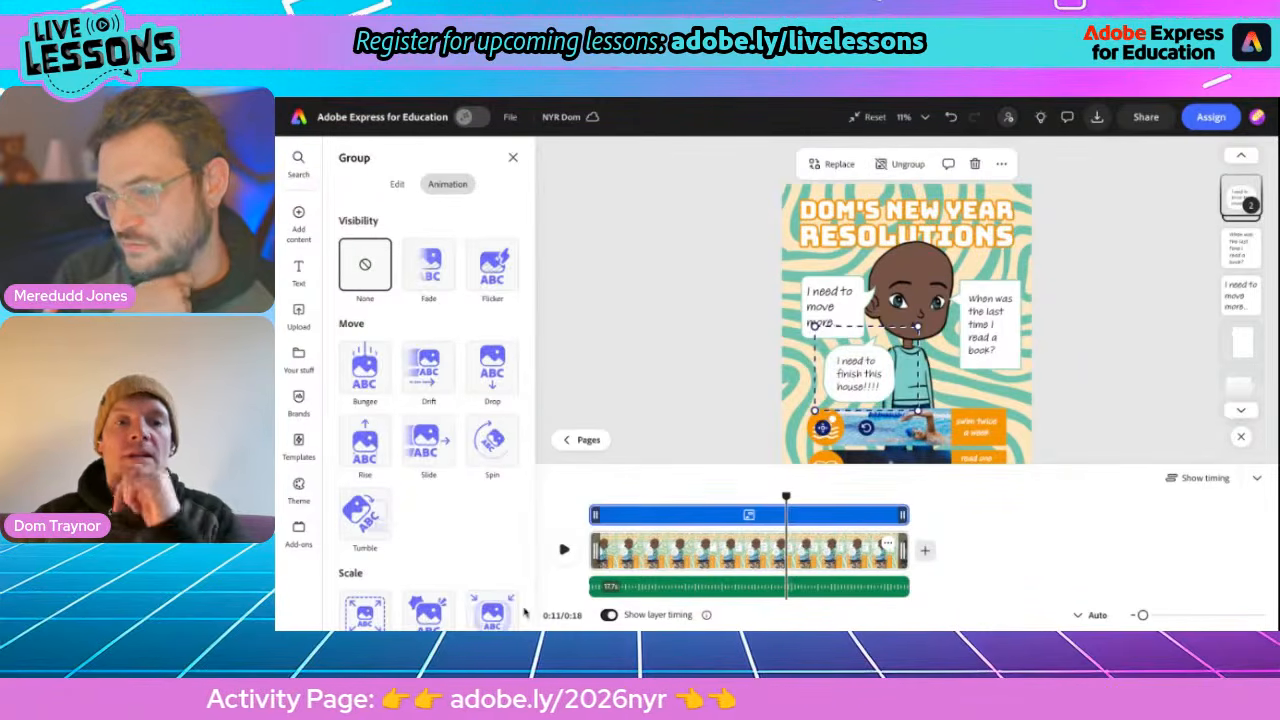
left_click_drag(595, 515, 789, 515)
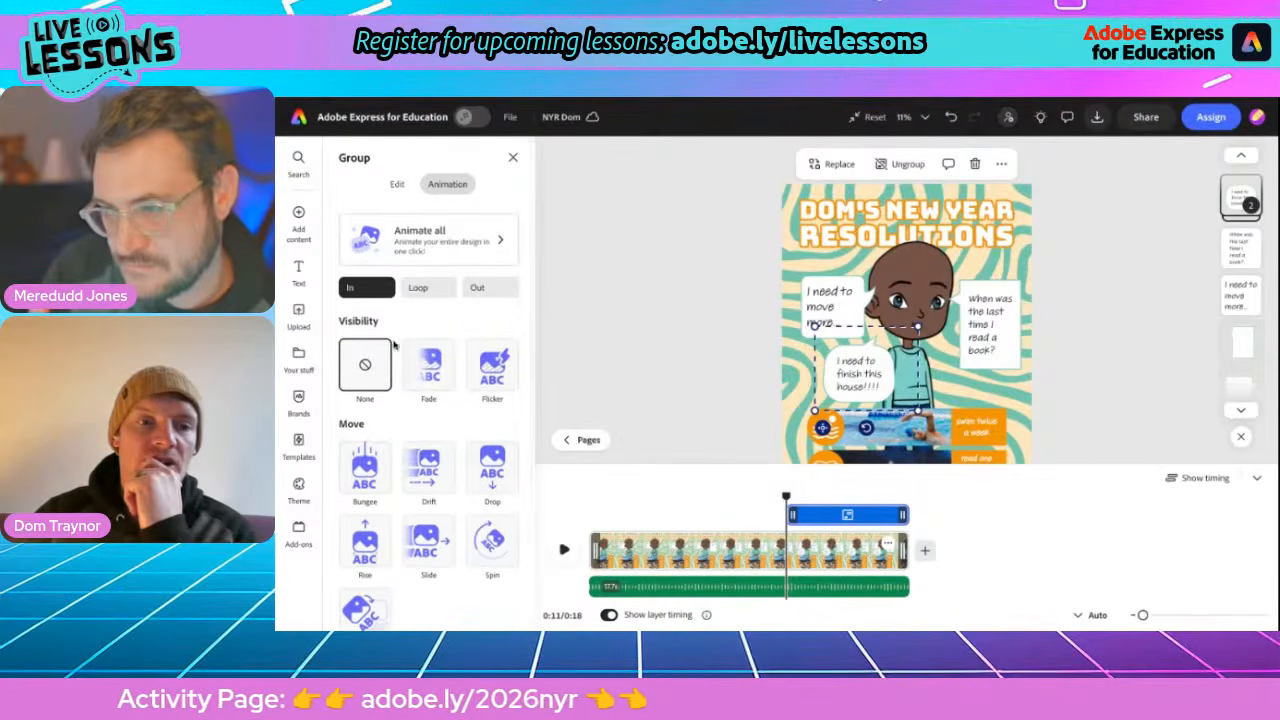
scroll(365, 448, "down", 2)
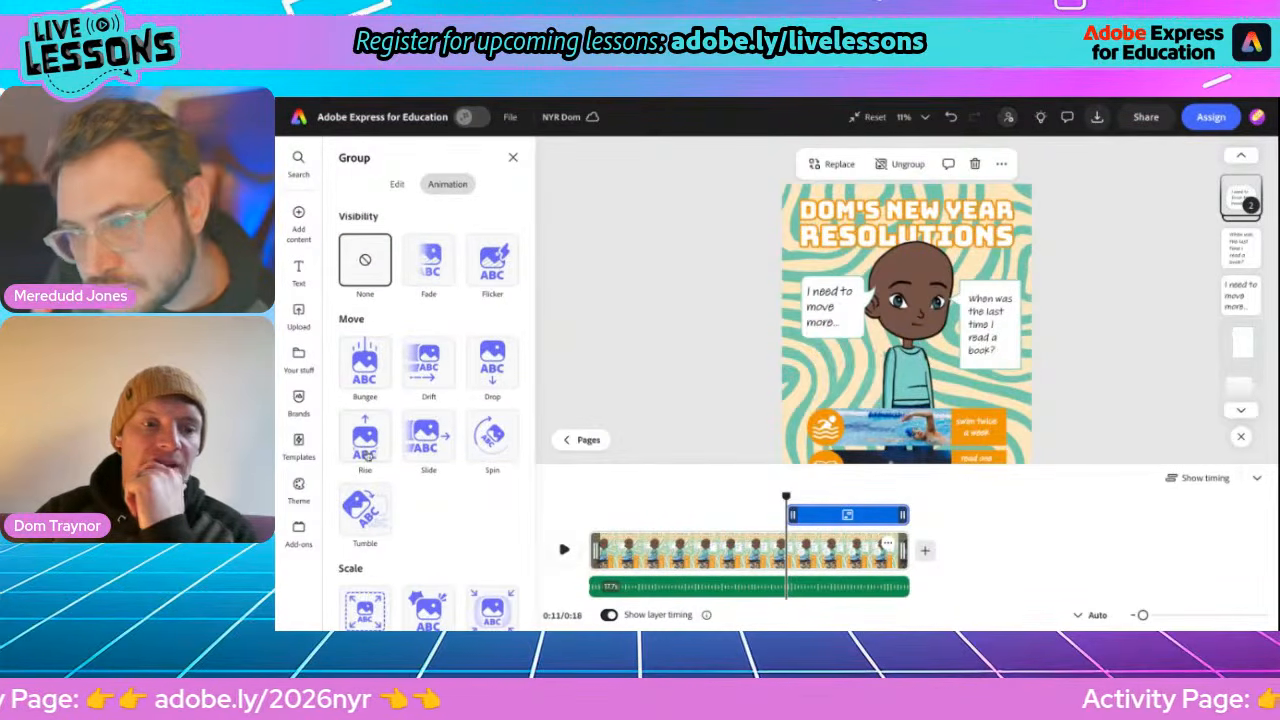
left_click(427, 270)
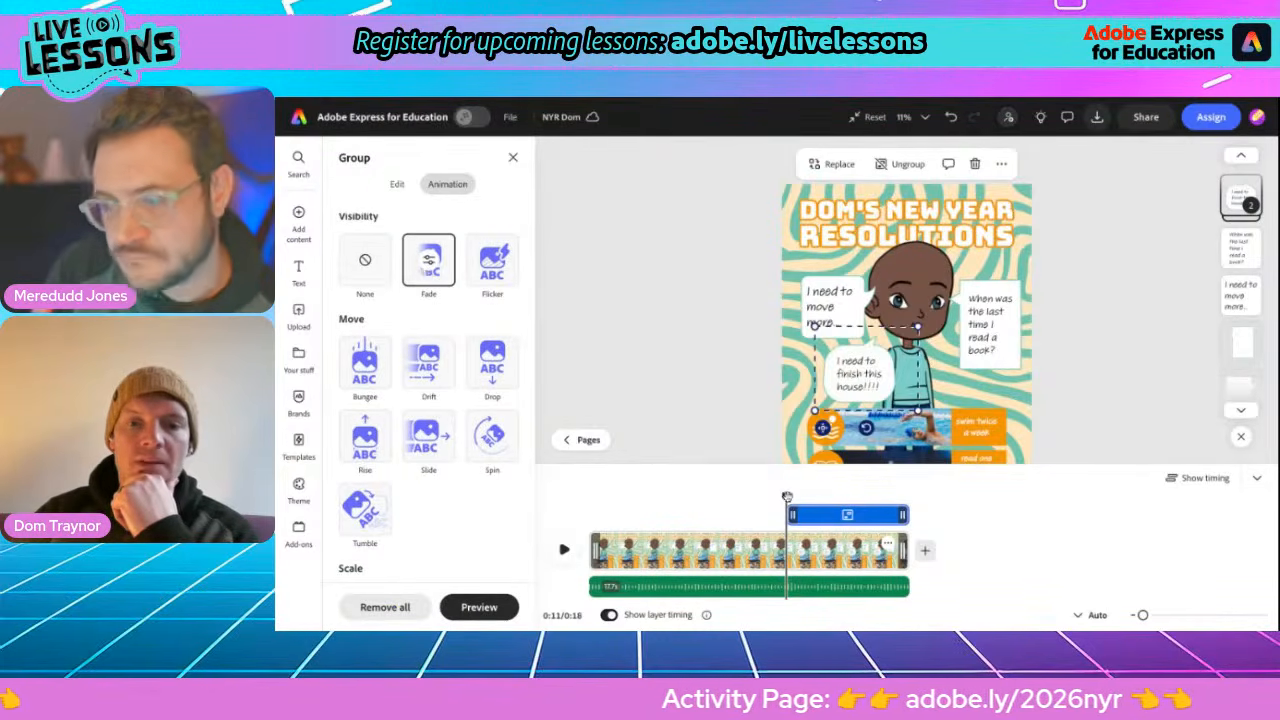
Play the whole poster from the start to review the three speech bubbles' timed entrances
left_click_drag(787, 497, 587, 494)
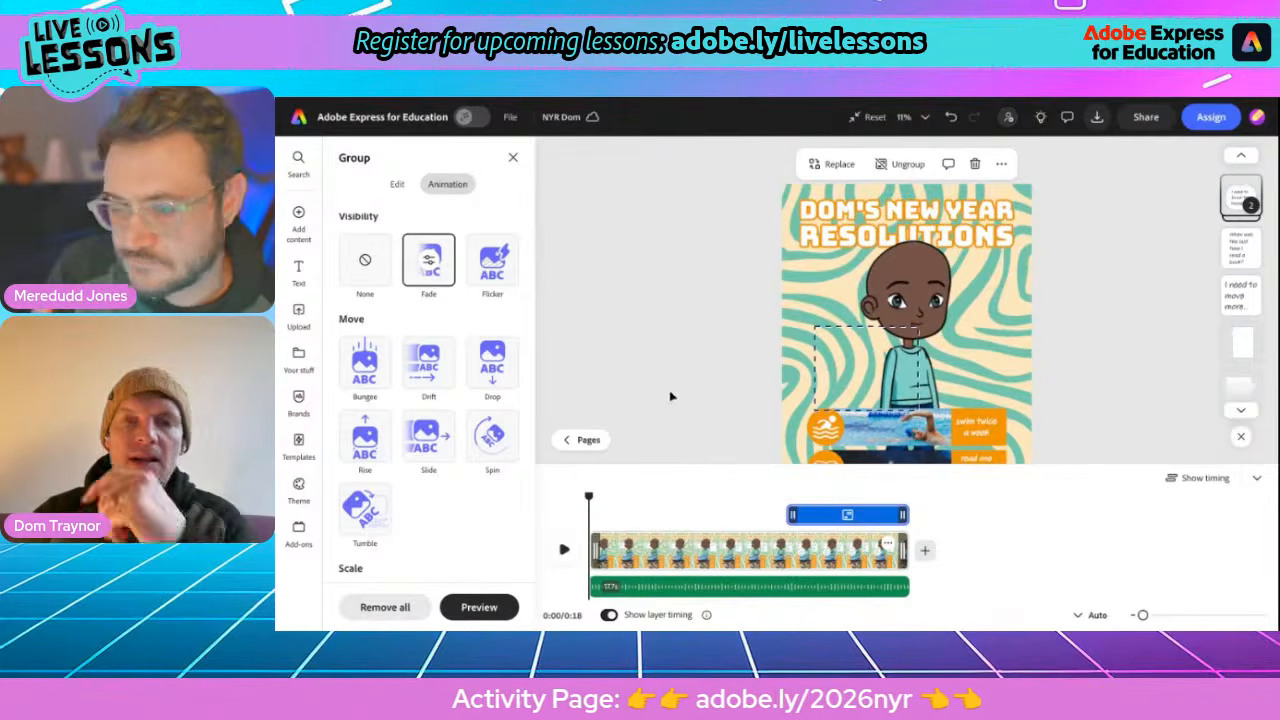
scroll(841, 320, "down", 3)
left_click(757, 370)
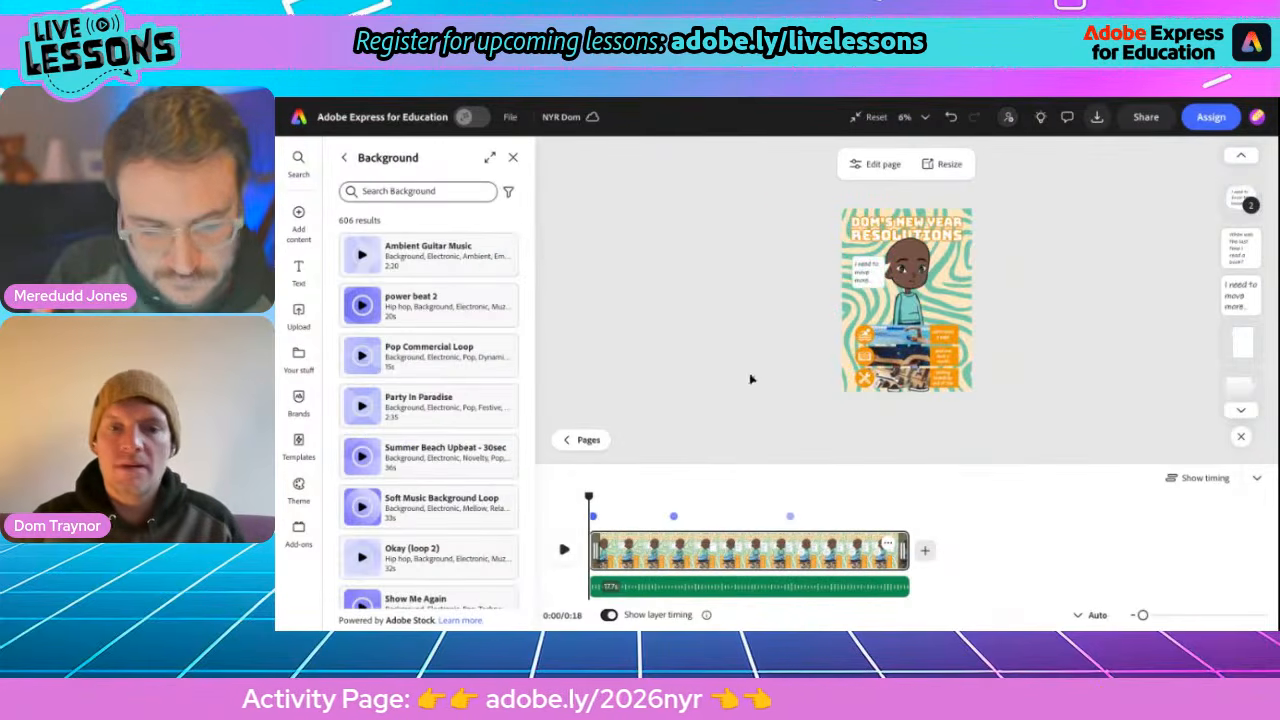
left_click(566, 548)
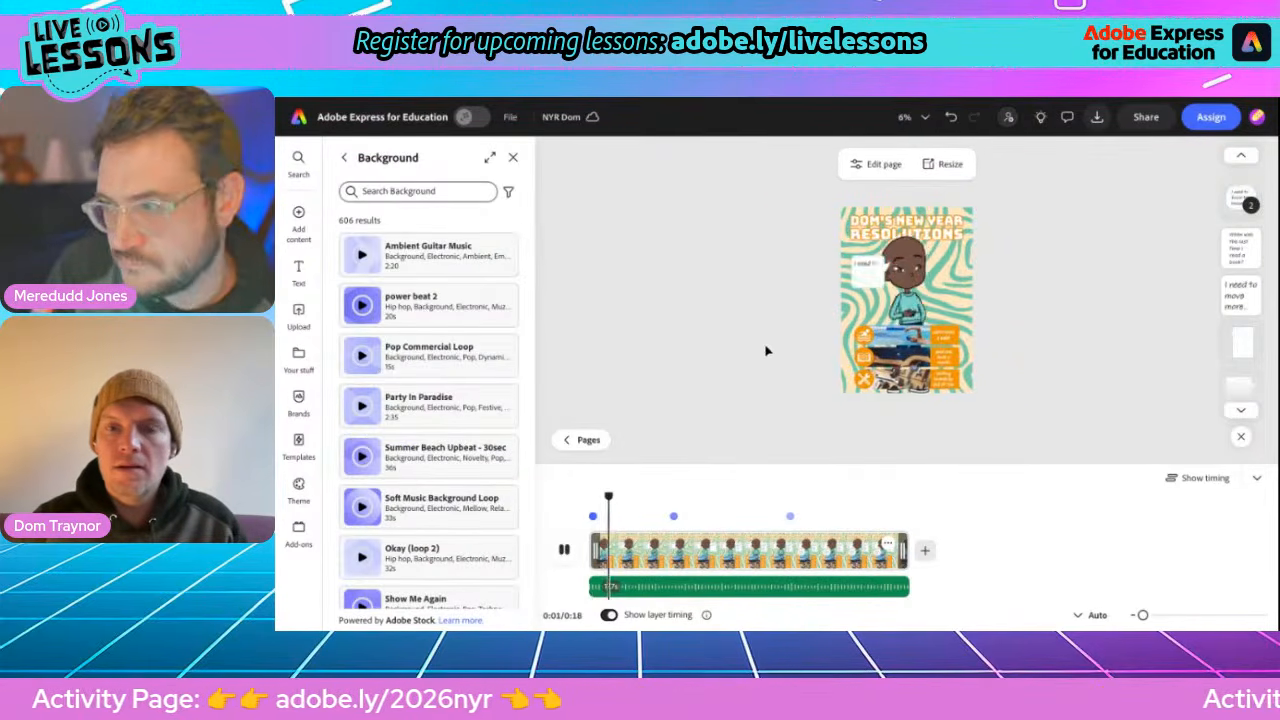
scroll(766, 350, "up", 2)
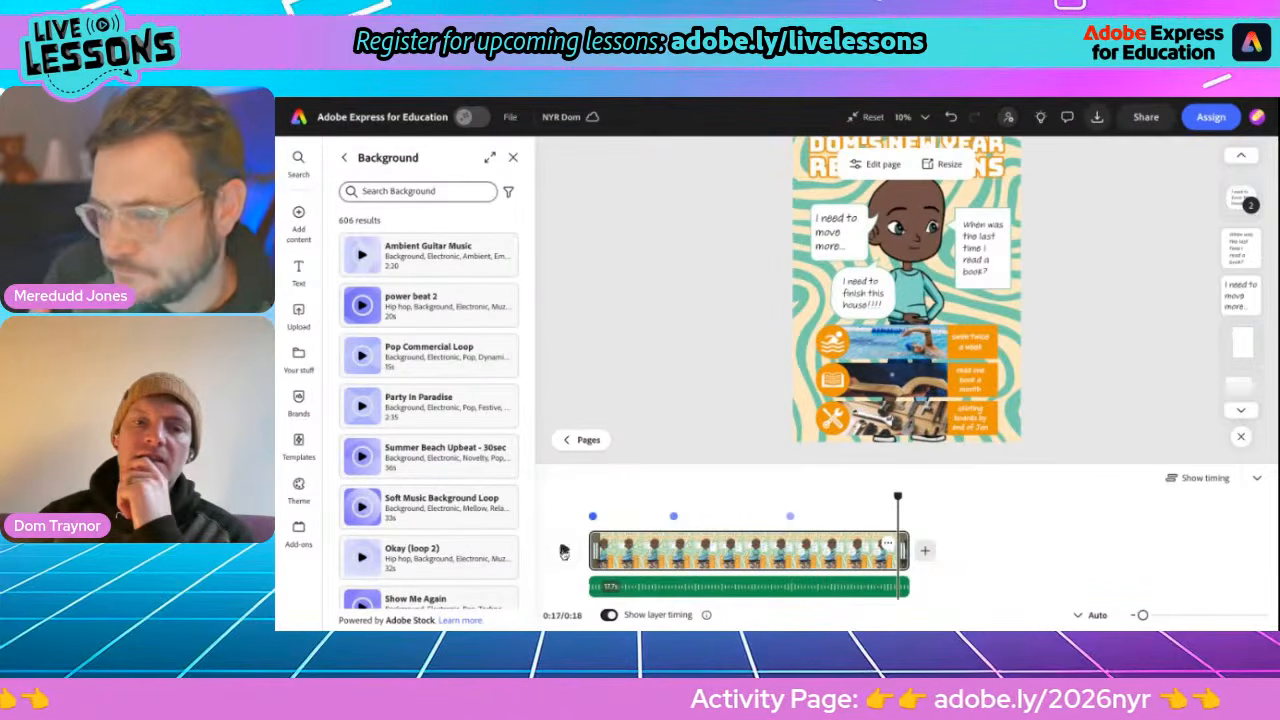
Set the Fade entrance duration of the grouped "I need to finish this house!!!!" bubble to 2.6 seconds
left_click(790, 518)
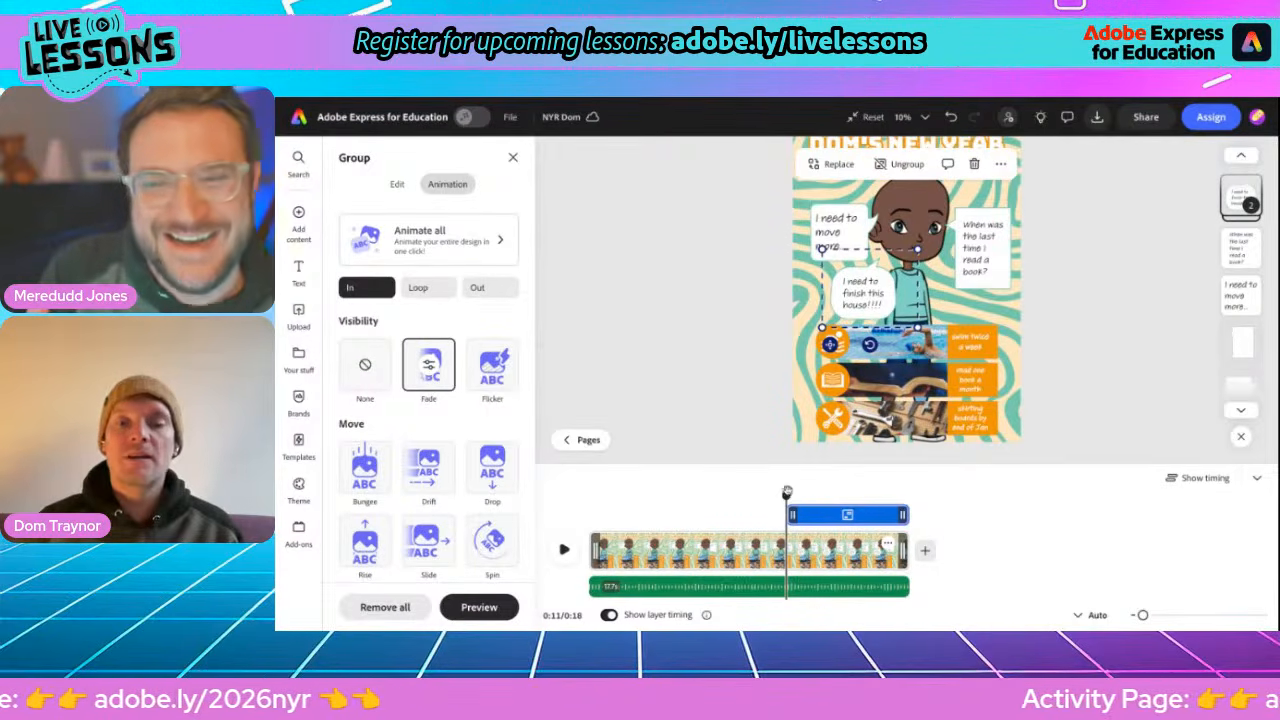
mouse_move(786, 494)
left_mouse_down()
mouse_move(757, 490)
mouse_move(796, 490)
left_mouse_up()
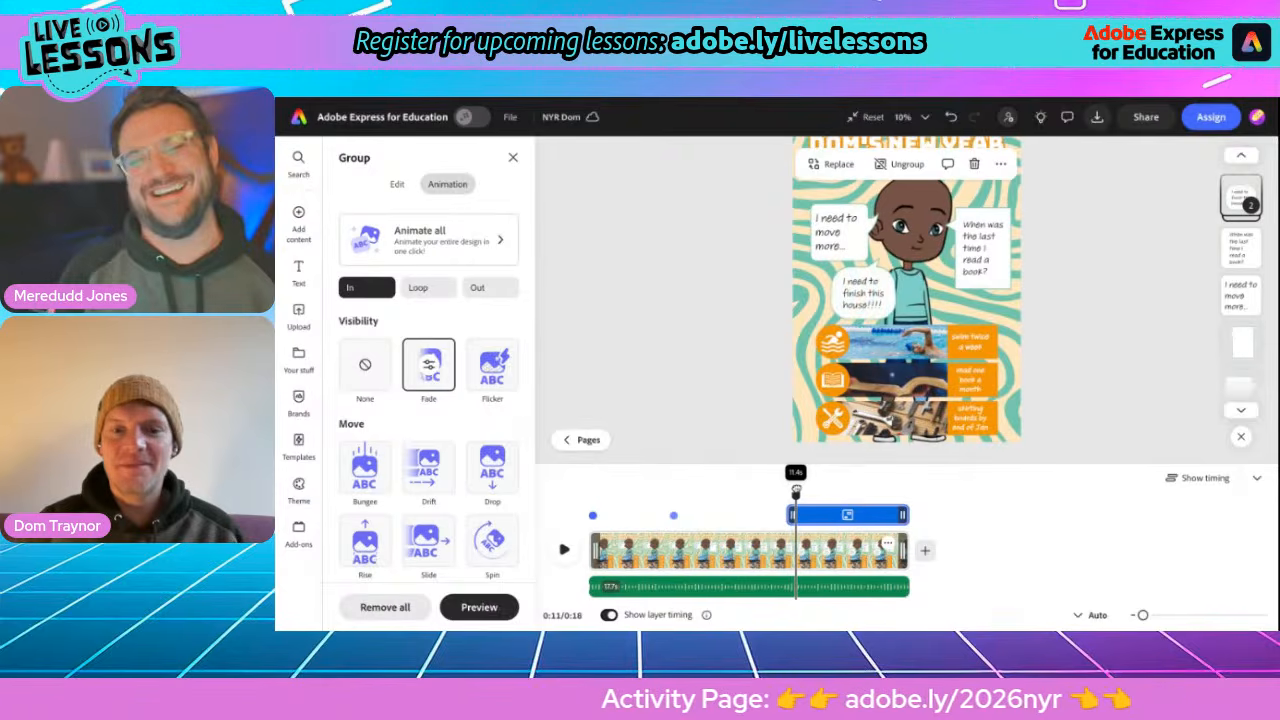
left_click(430, 364)
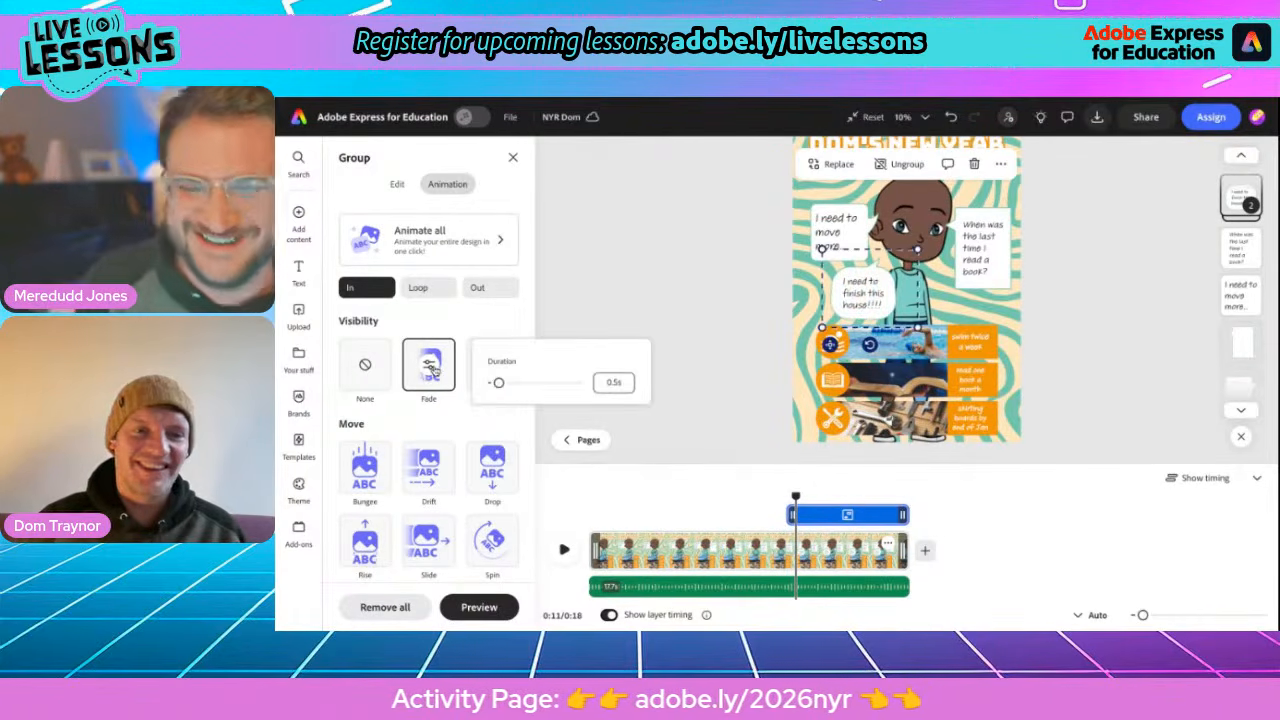
left_click(826, 240)
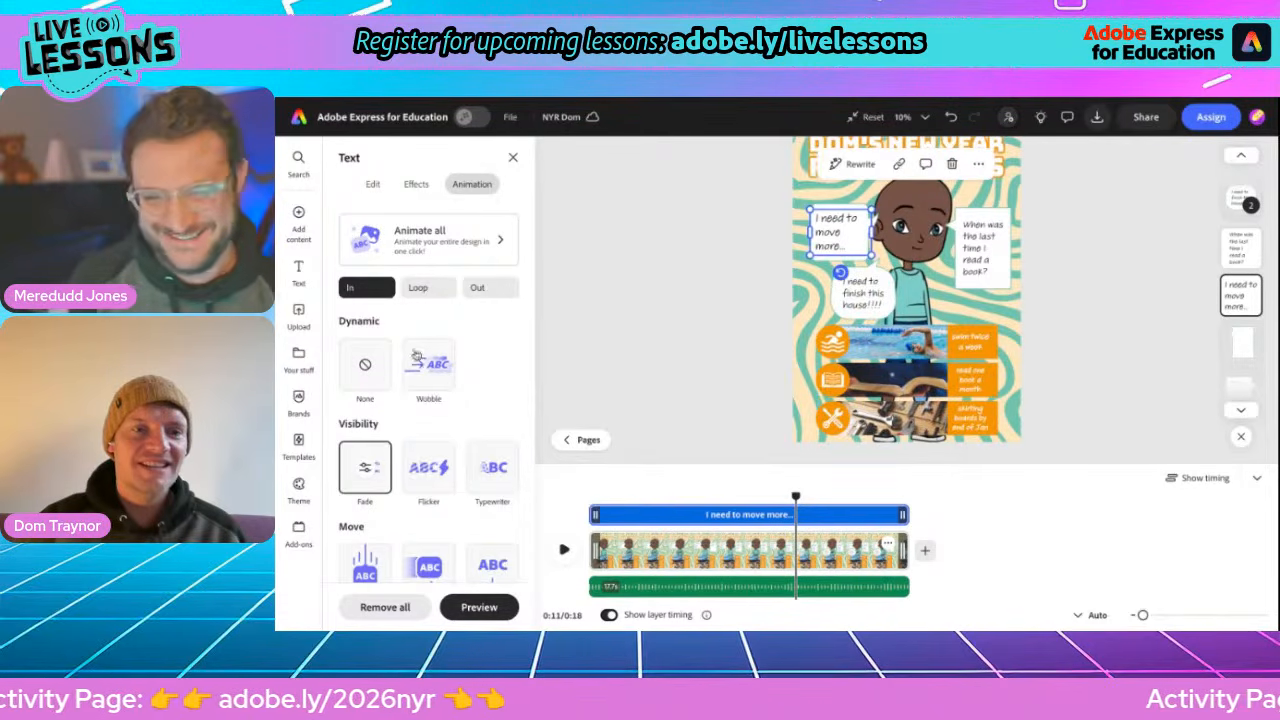
left_click(366, 466)
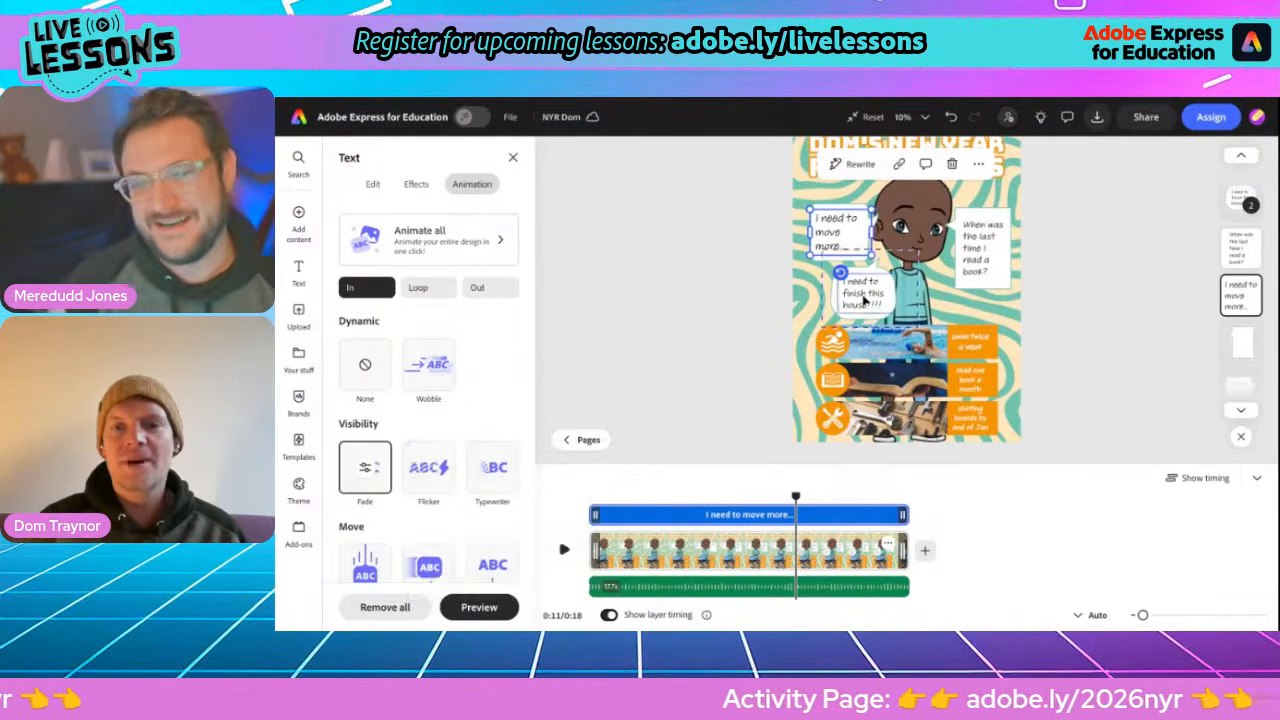
left_click(864, 296)
left_click(841, 343)
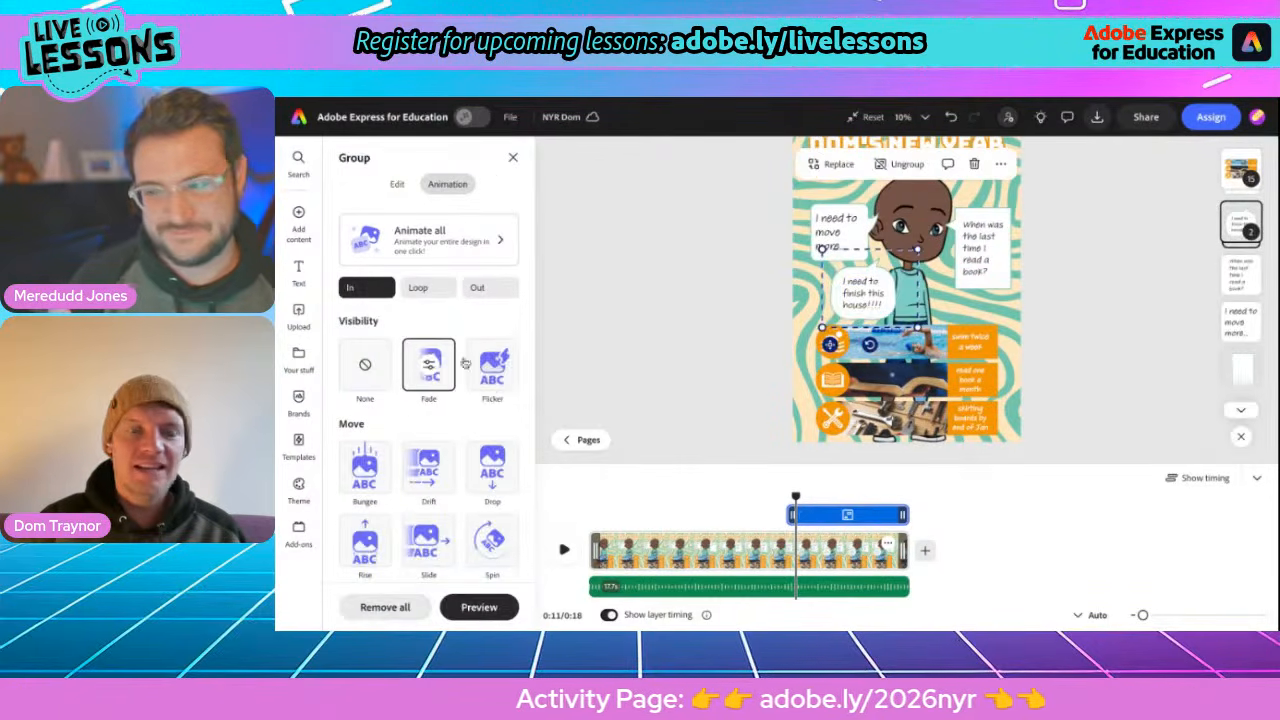
left_click(428, 366)
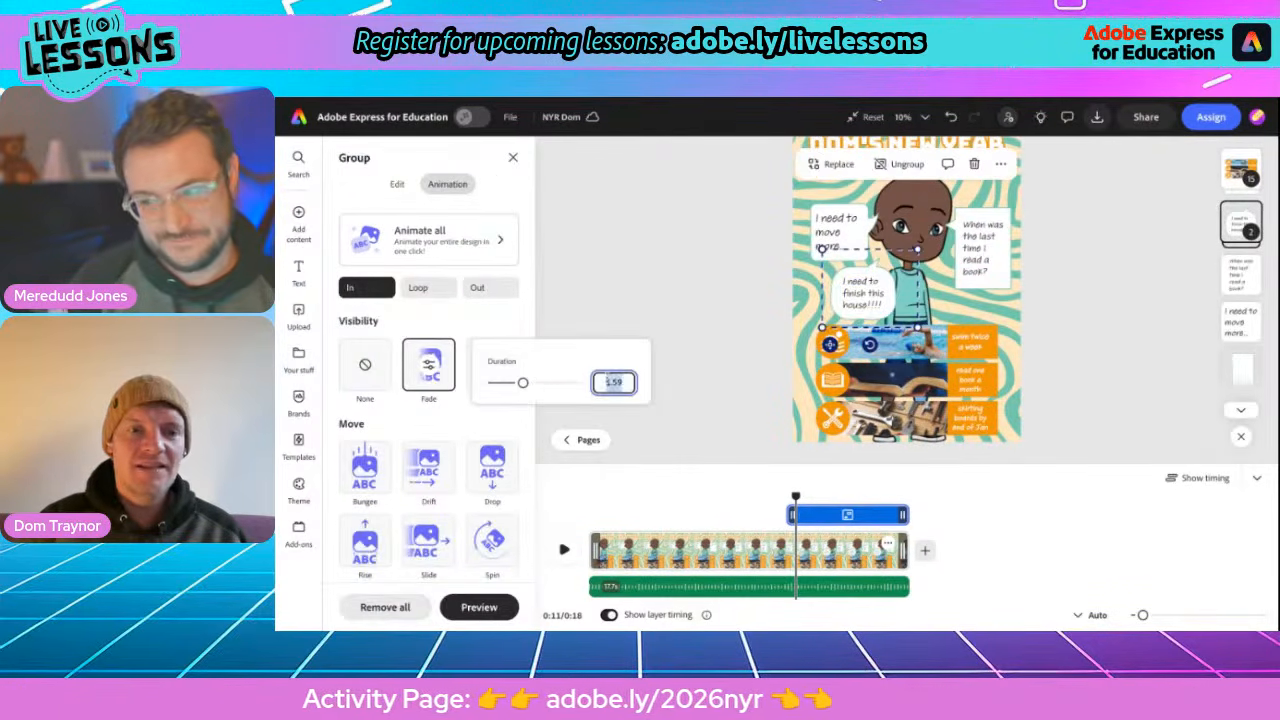
type("2.6")
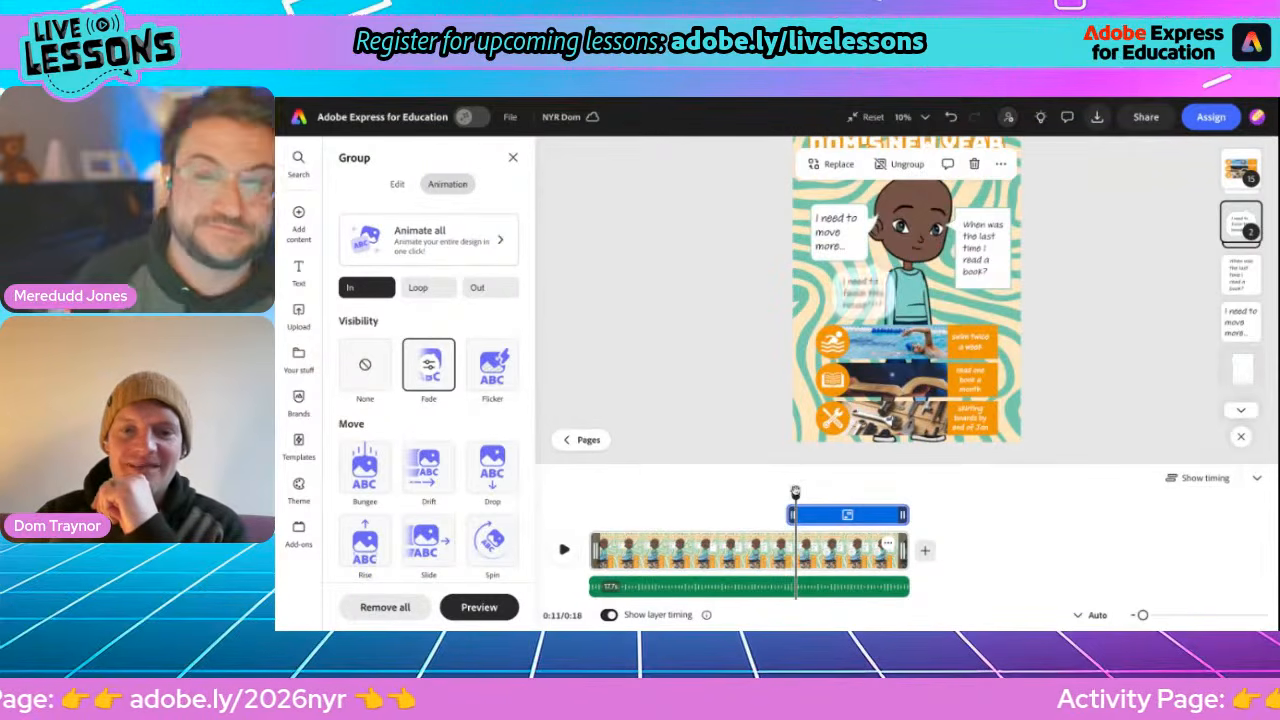
Replay the poster from shortly before the third speech bubble to its end to check the slower Fade entrance
left_click_drag(795, 495, 754, 493)
left_click(565, 552)
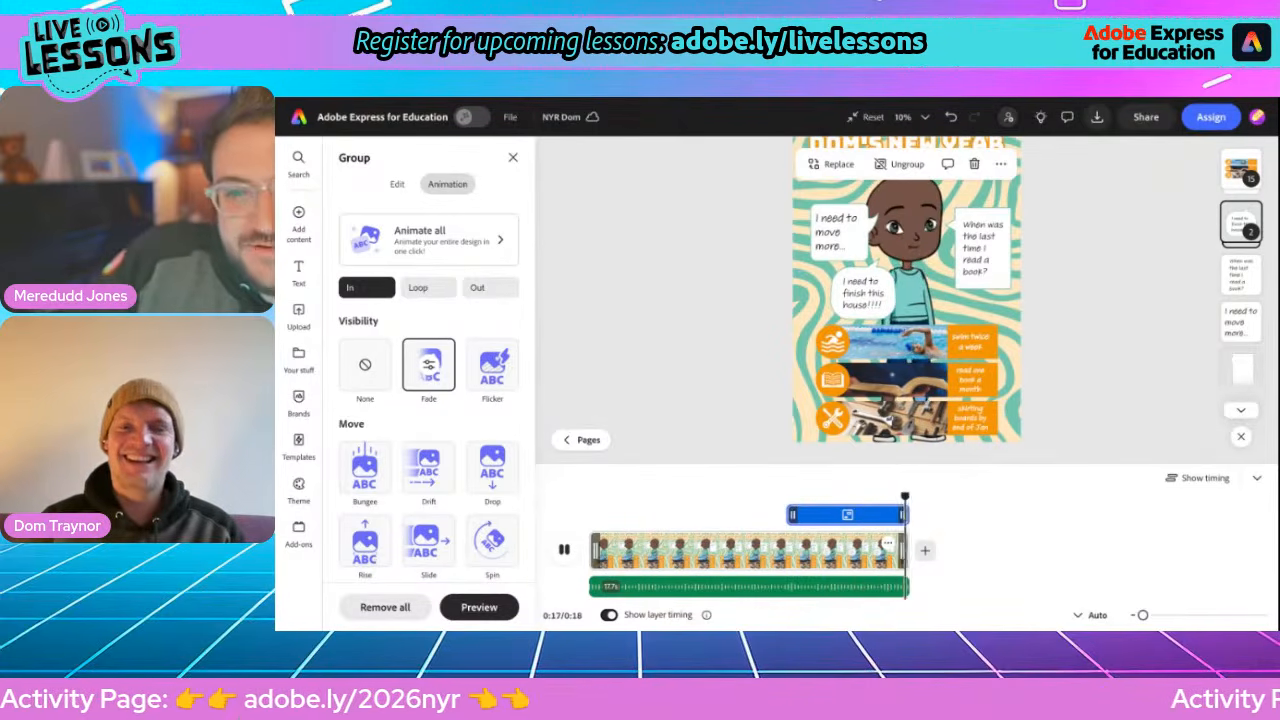
left_click(647, 349)
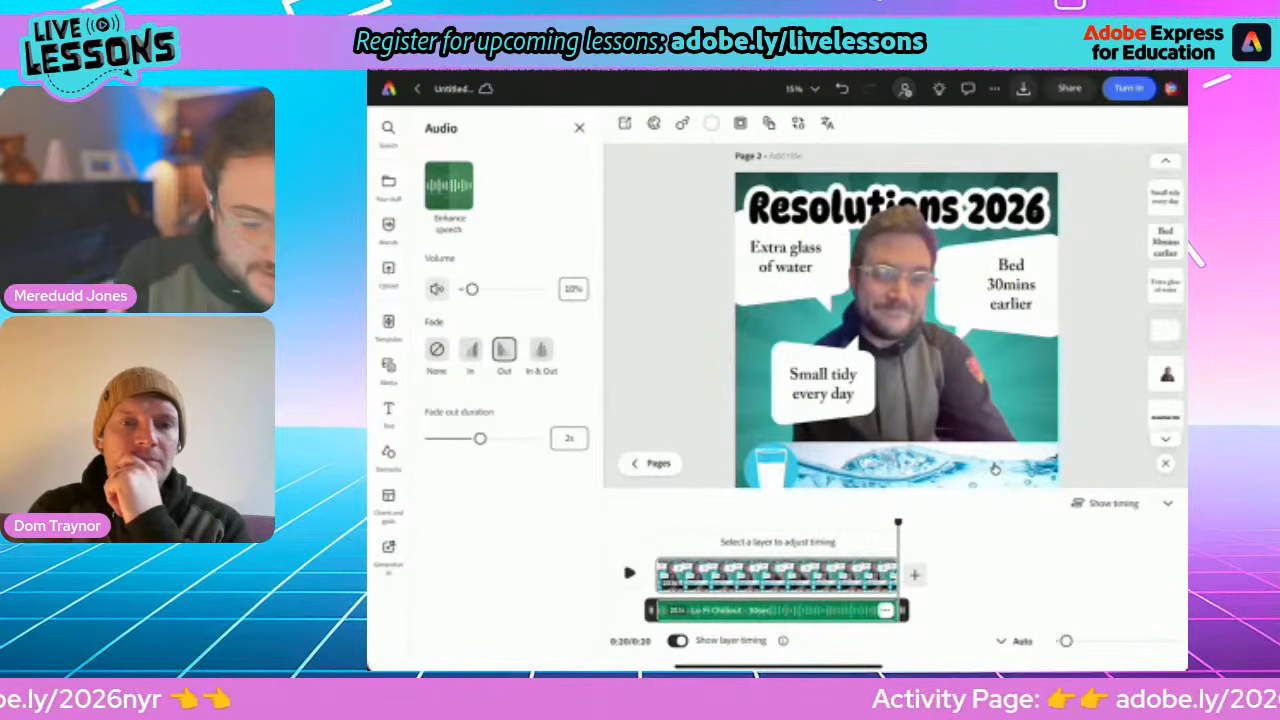
On the "Resolutions 2026" poster, give the "Extra glass of water", "Bed 30mins earlier" and "Small tidy every day" texts a Typewriter entrance
left_click(785, 257)
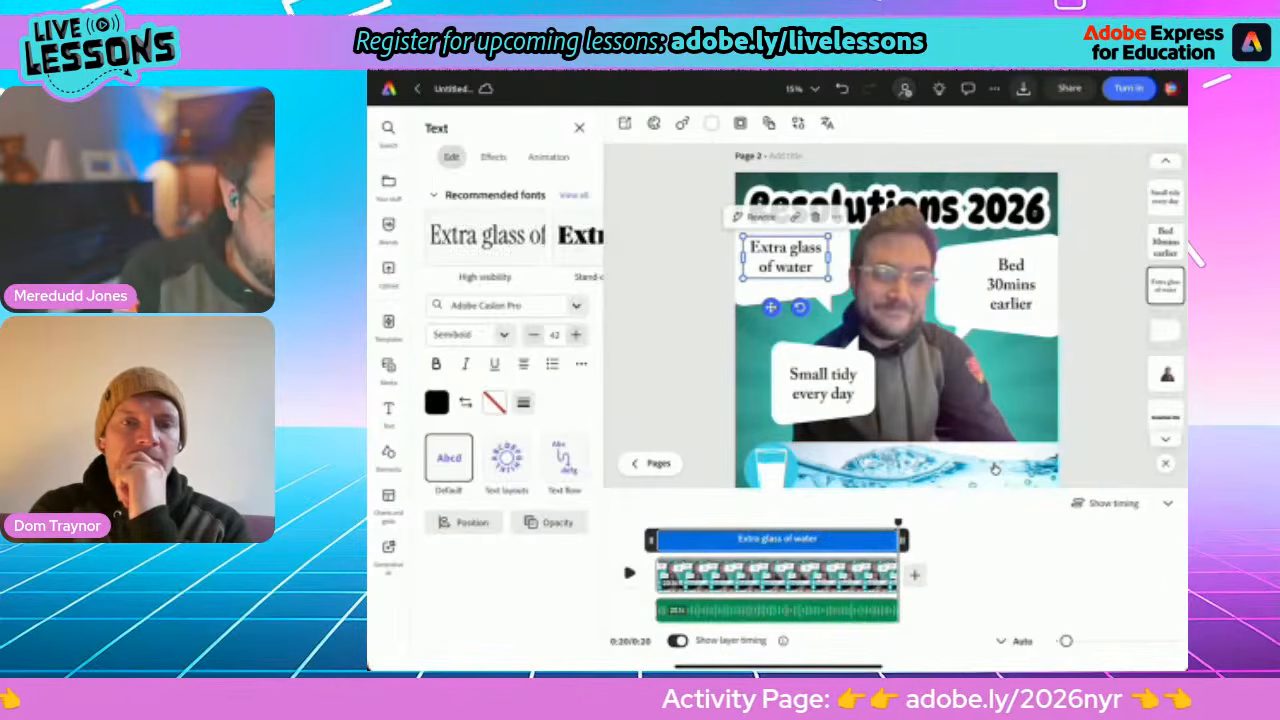
left_click(548, 157)
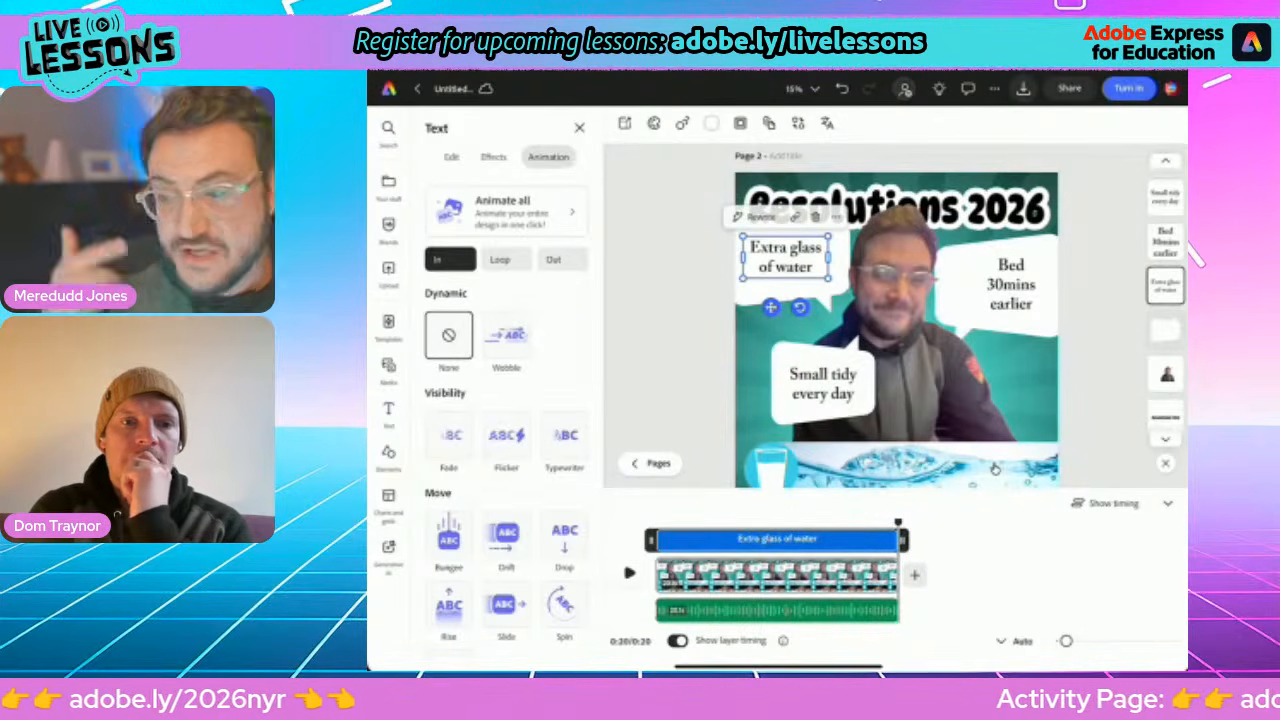
left_click(565, 435)
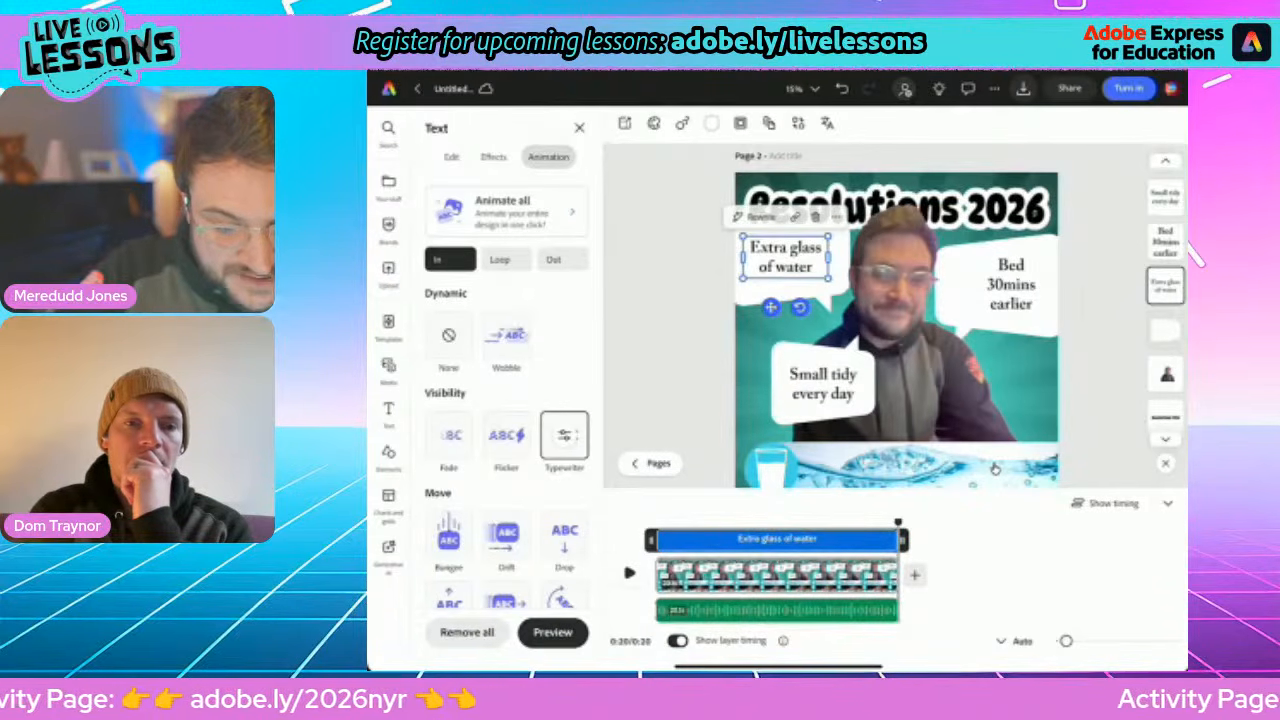
left_click(1011, 285)
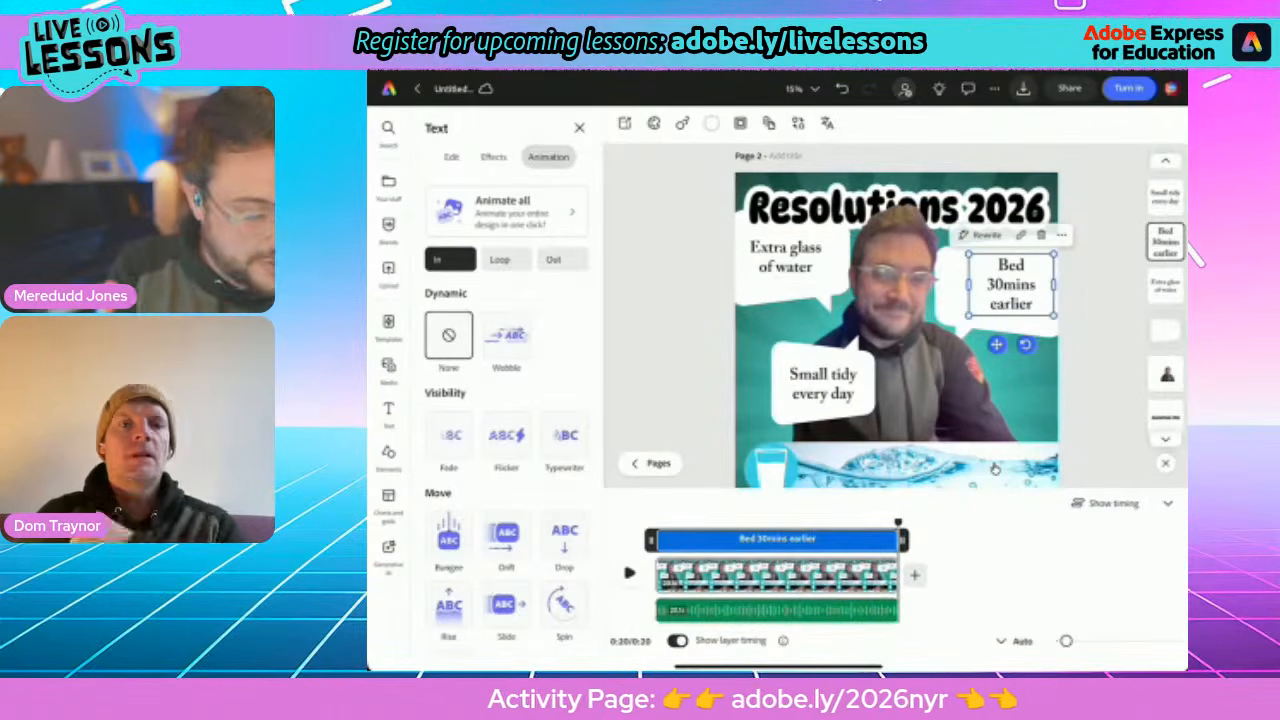
left_click(564, 435)
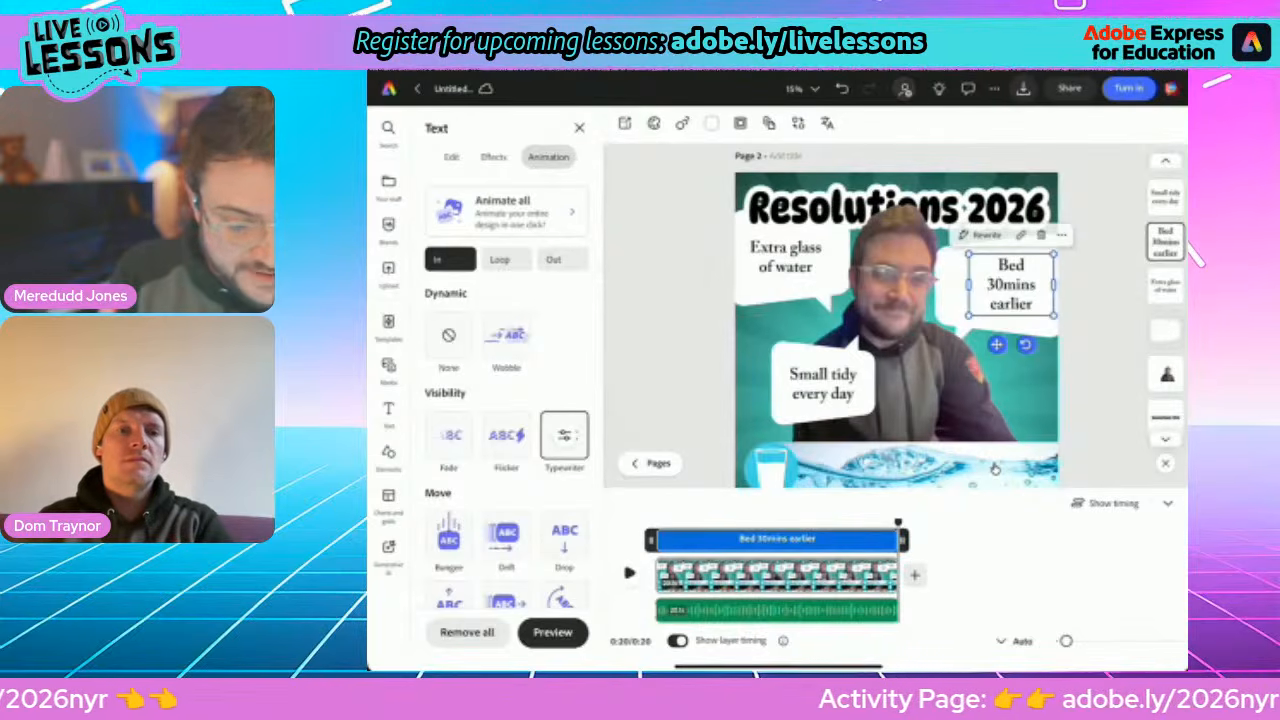
left_click(823, 384)
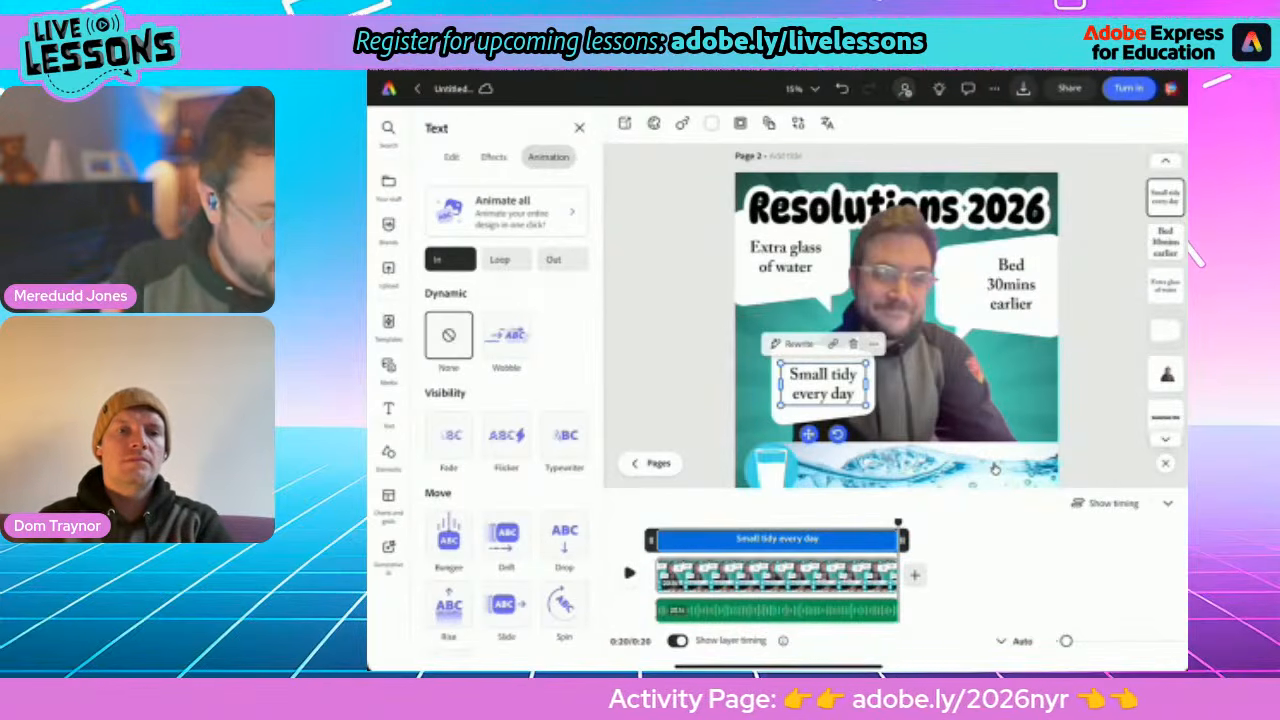
left_click(564, 435)
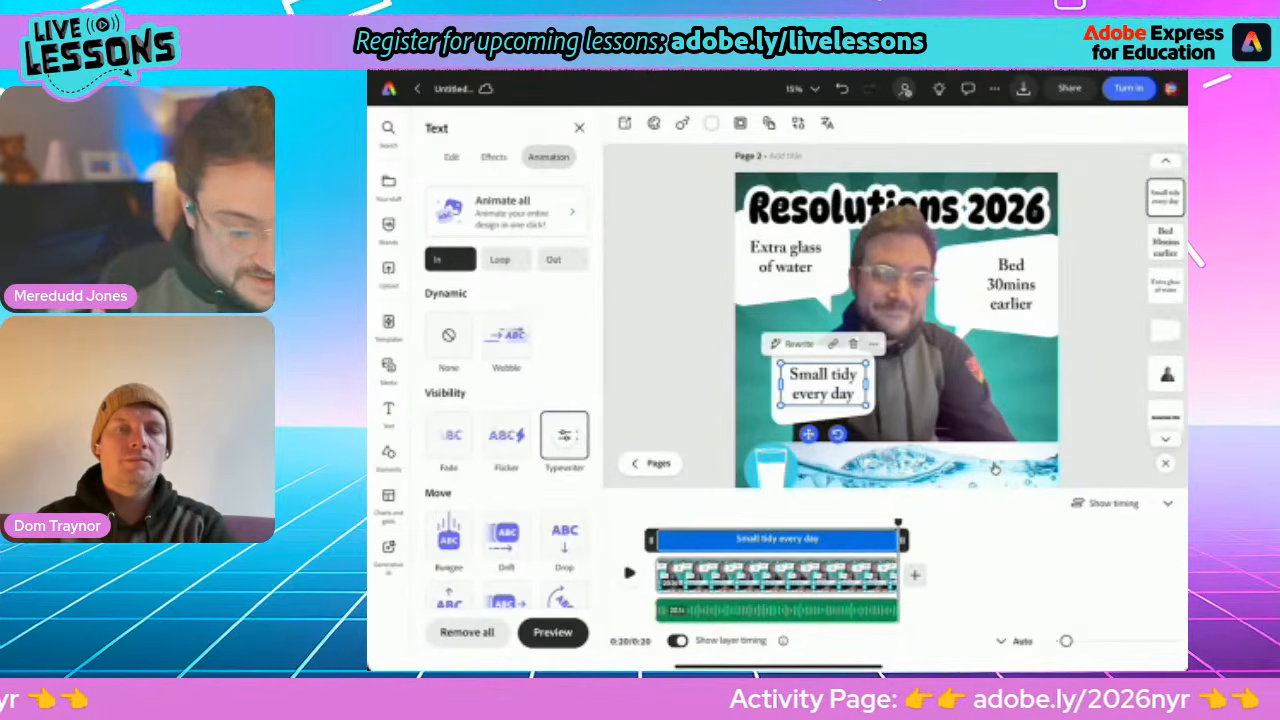
Give the three white speech bubble shapes behind the resolution texts a Fade entrance
left_click(920, 350)
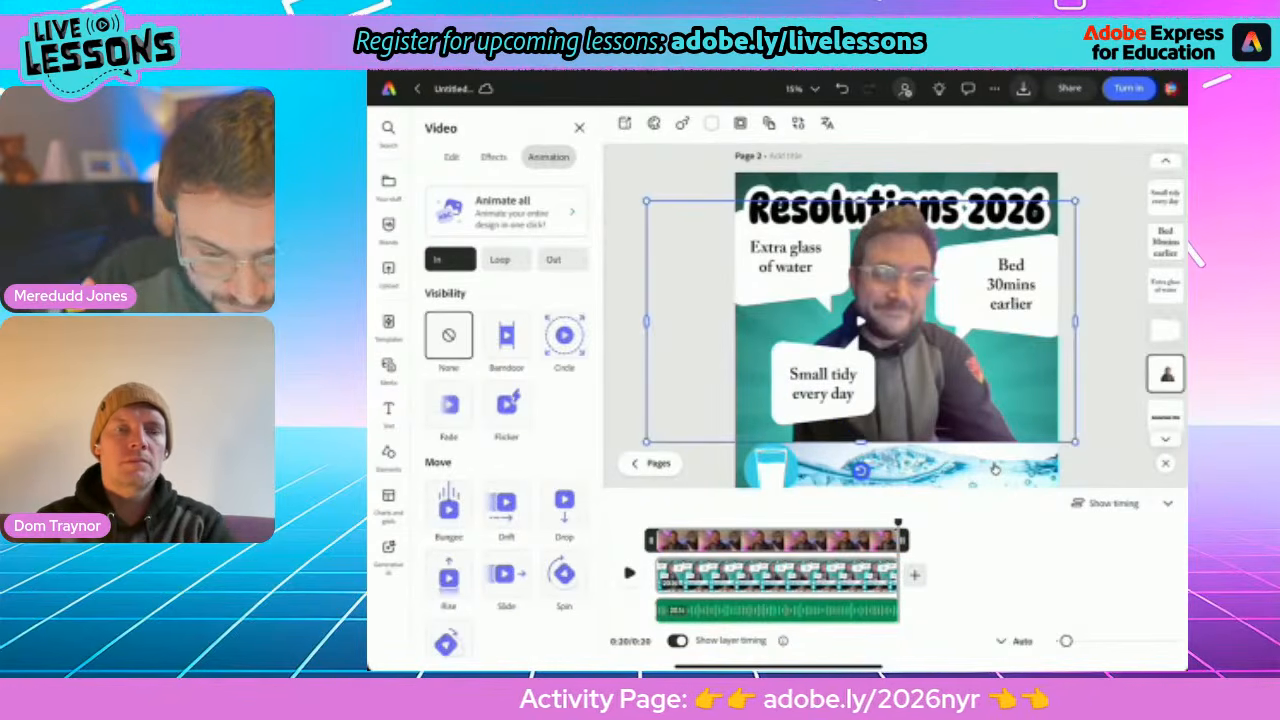
left_click(822, 410)
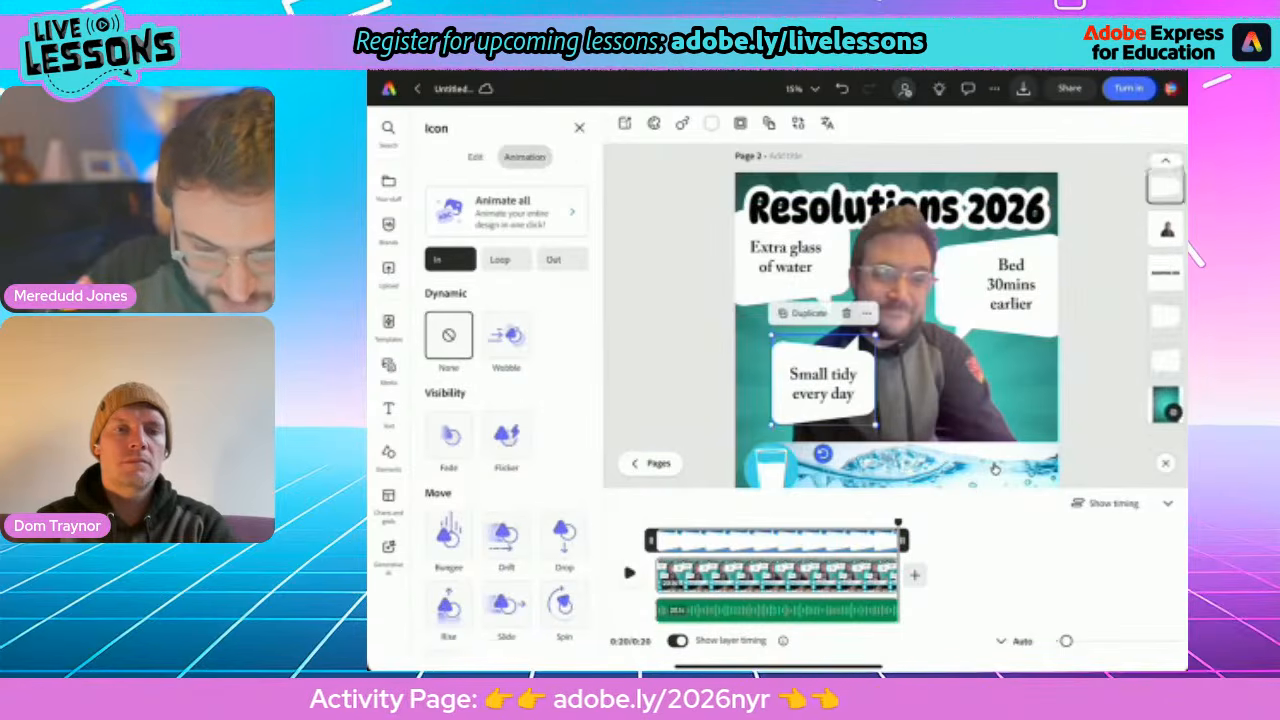
left_click(1000, 300)
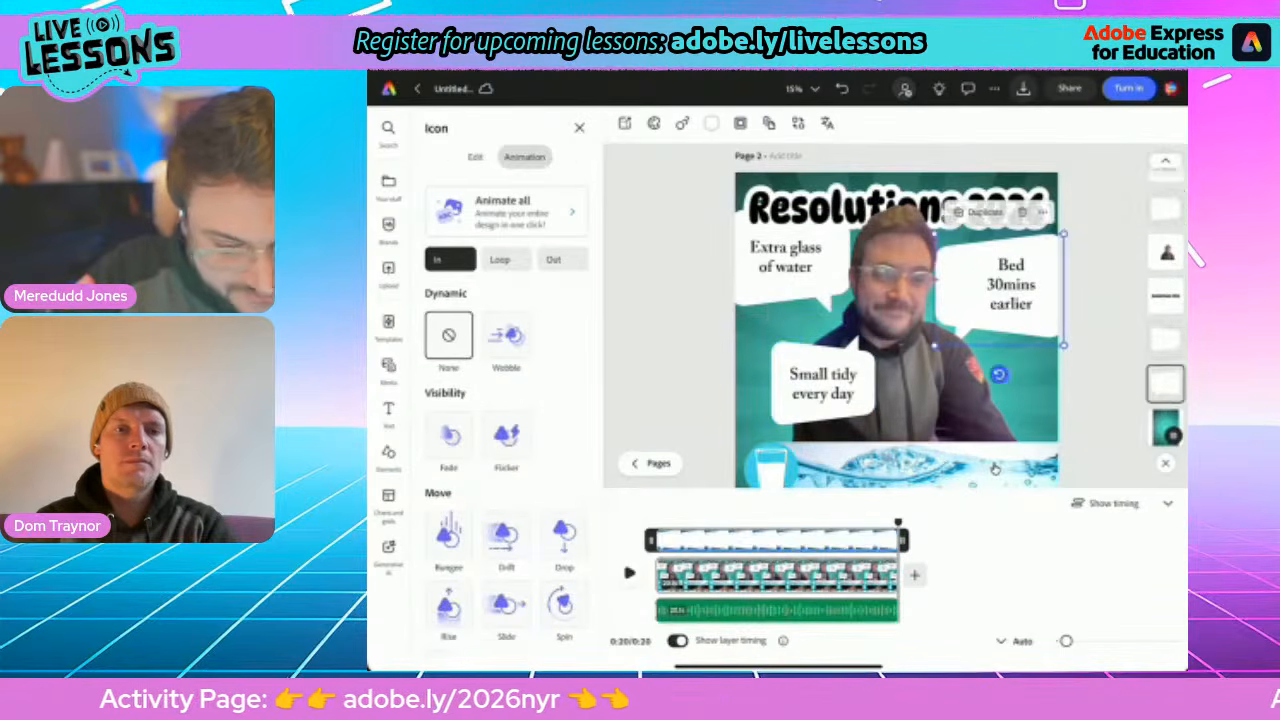
left_click(786, 258)
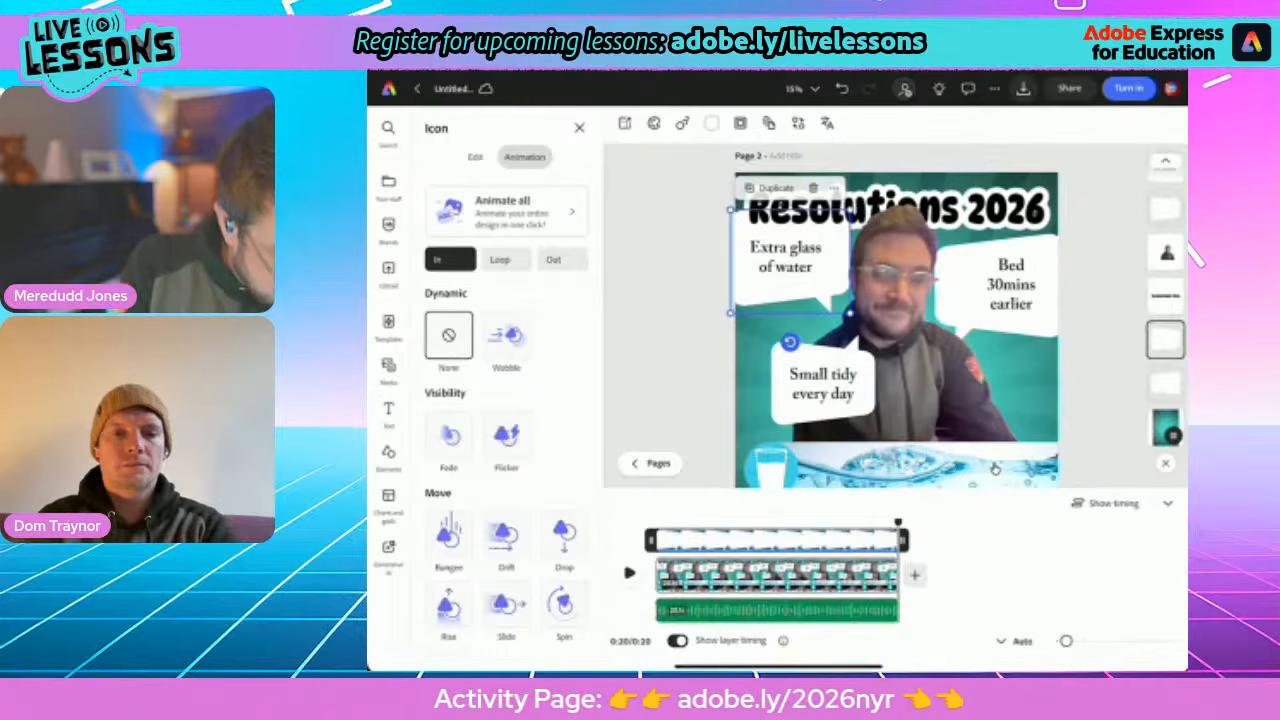
left_click(448, 435)
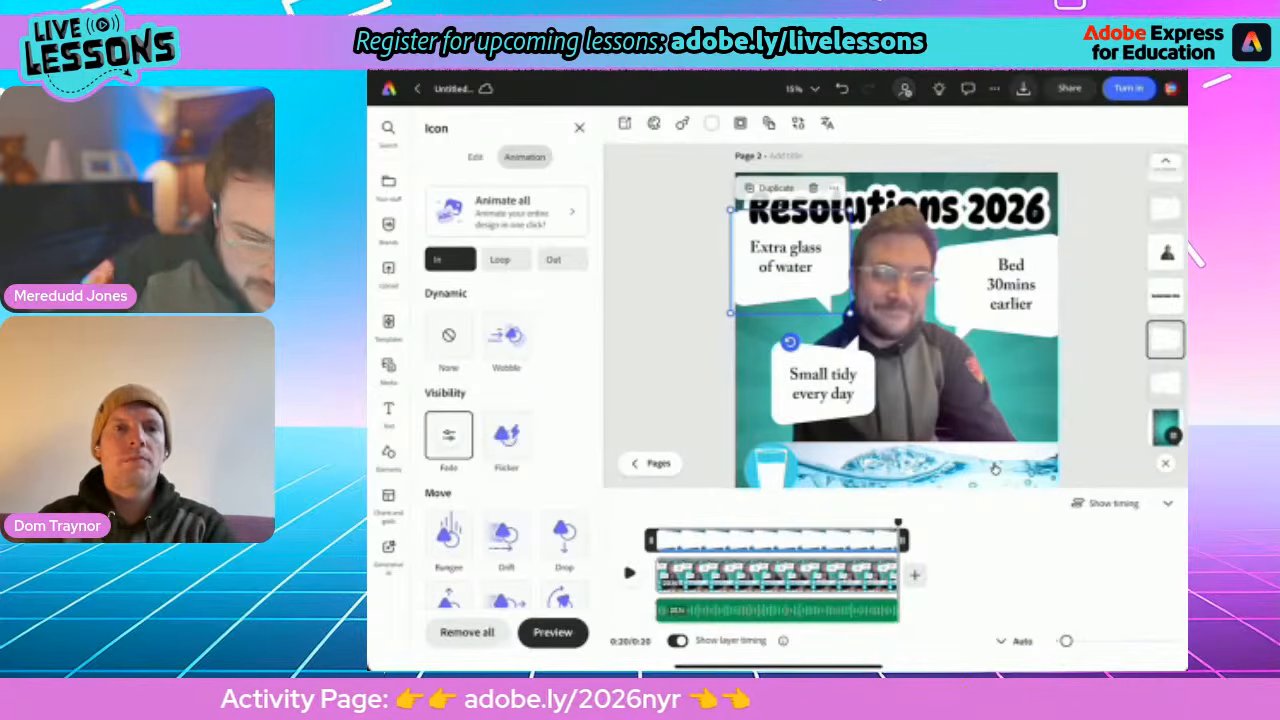
left_click(963, 284)
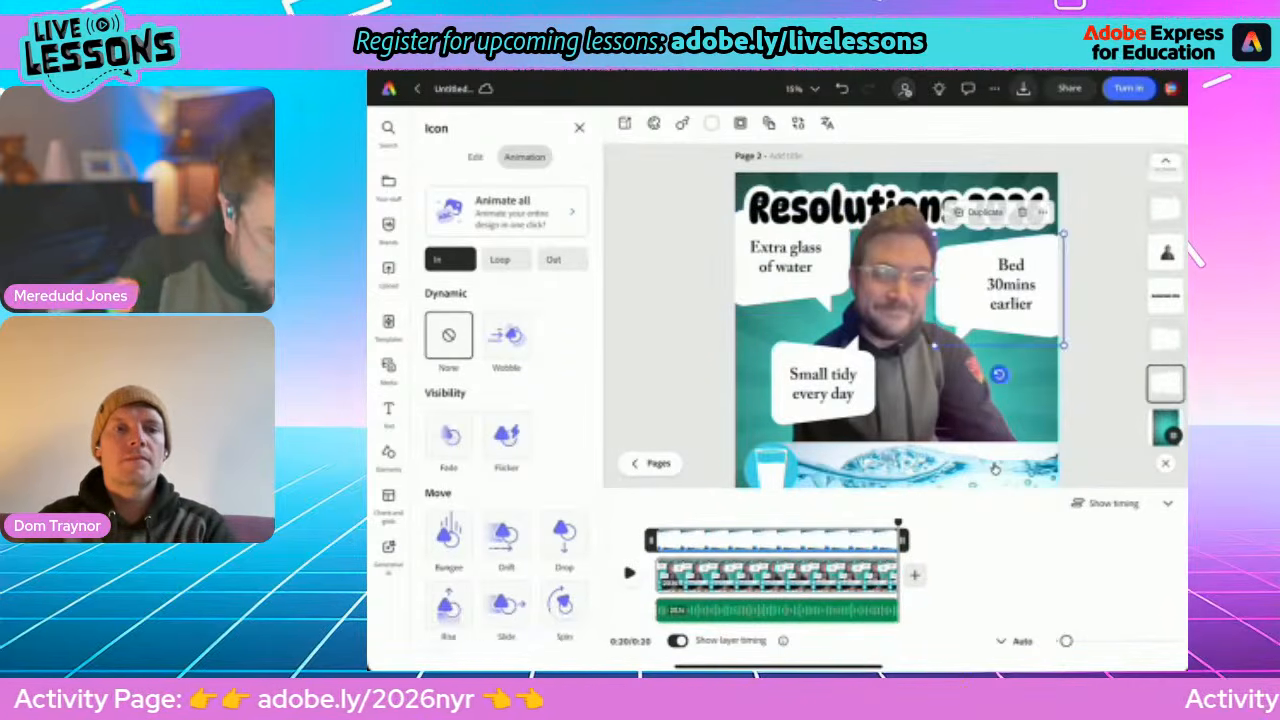
left_click(448, 436)
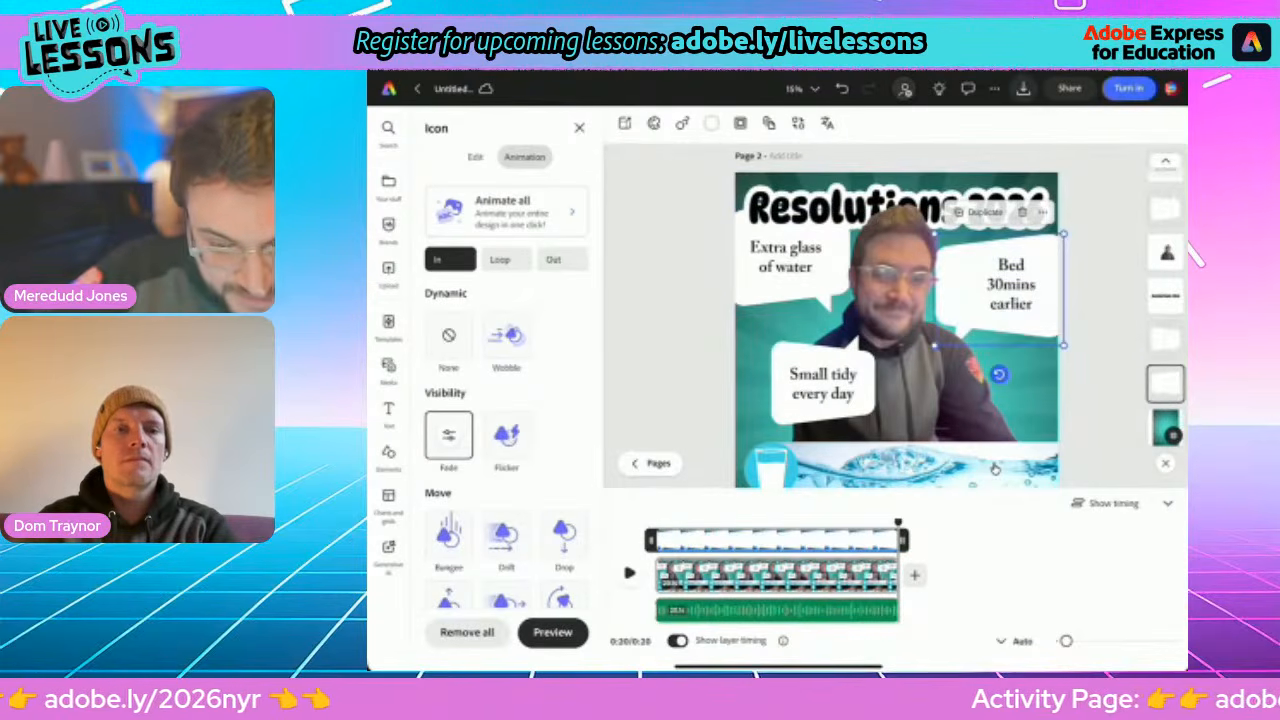
left_click(823, 411)
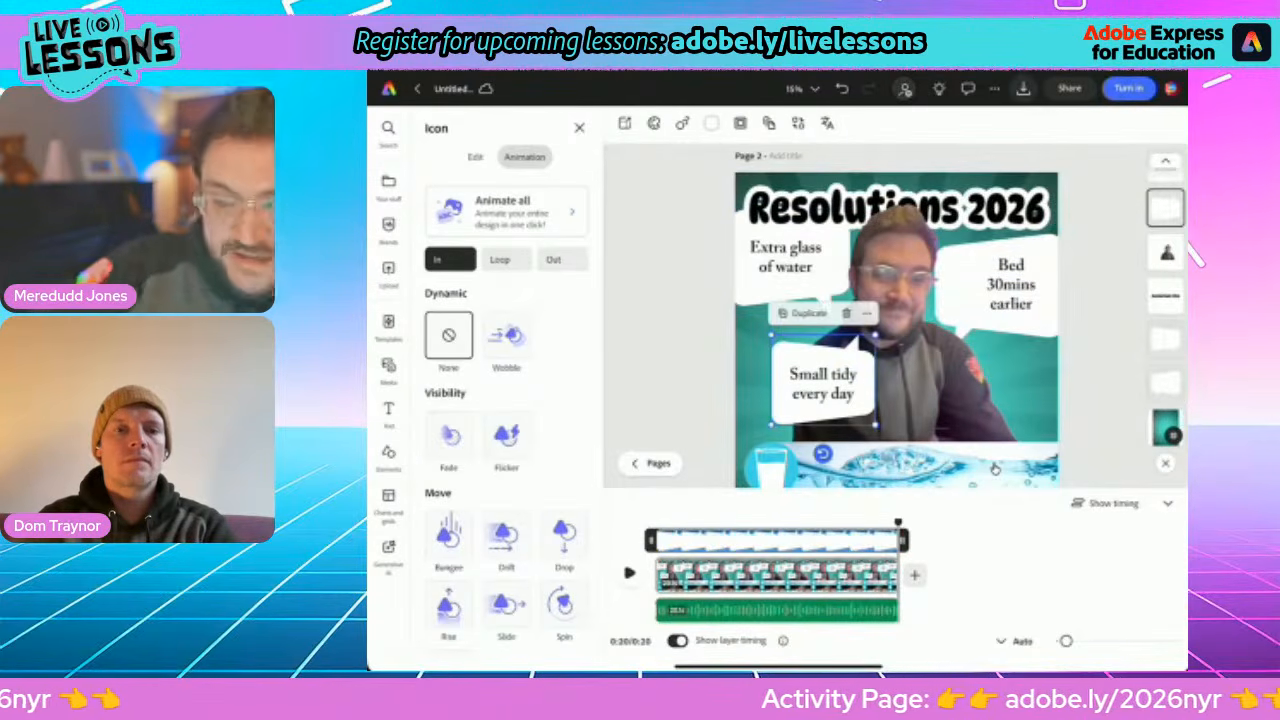
left_click(448, 436)
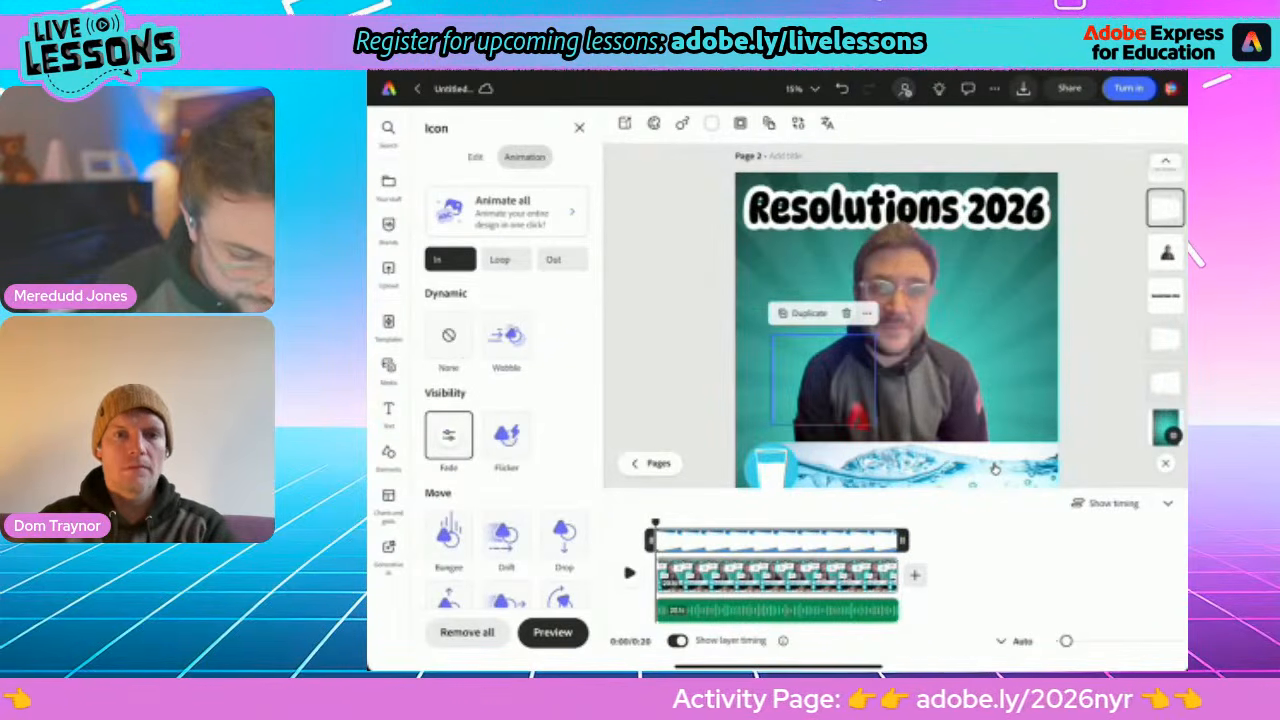
Play the "Resolutions 2026" page from the start and pause at 0:03 for the first resolution's cue
key("space")
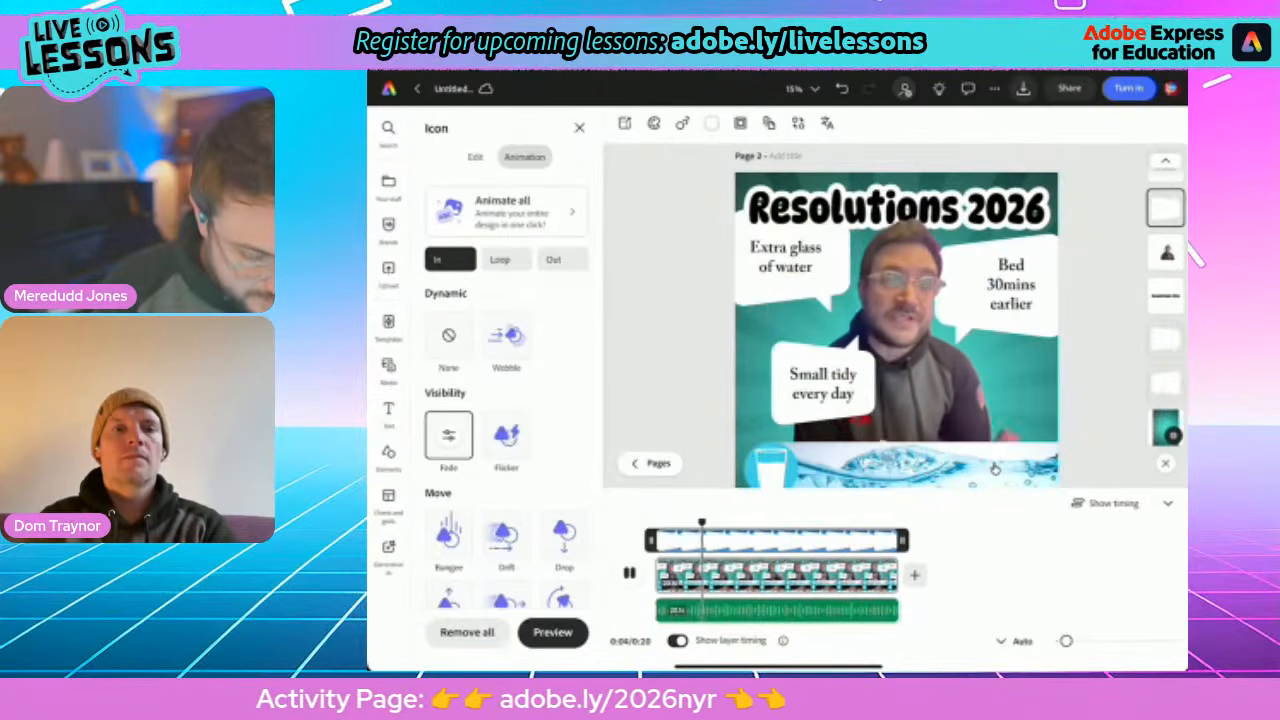
key("space")
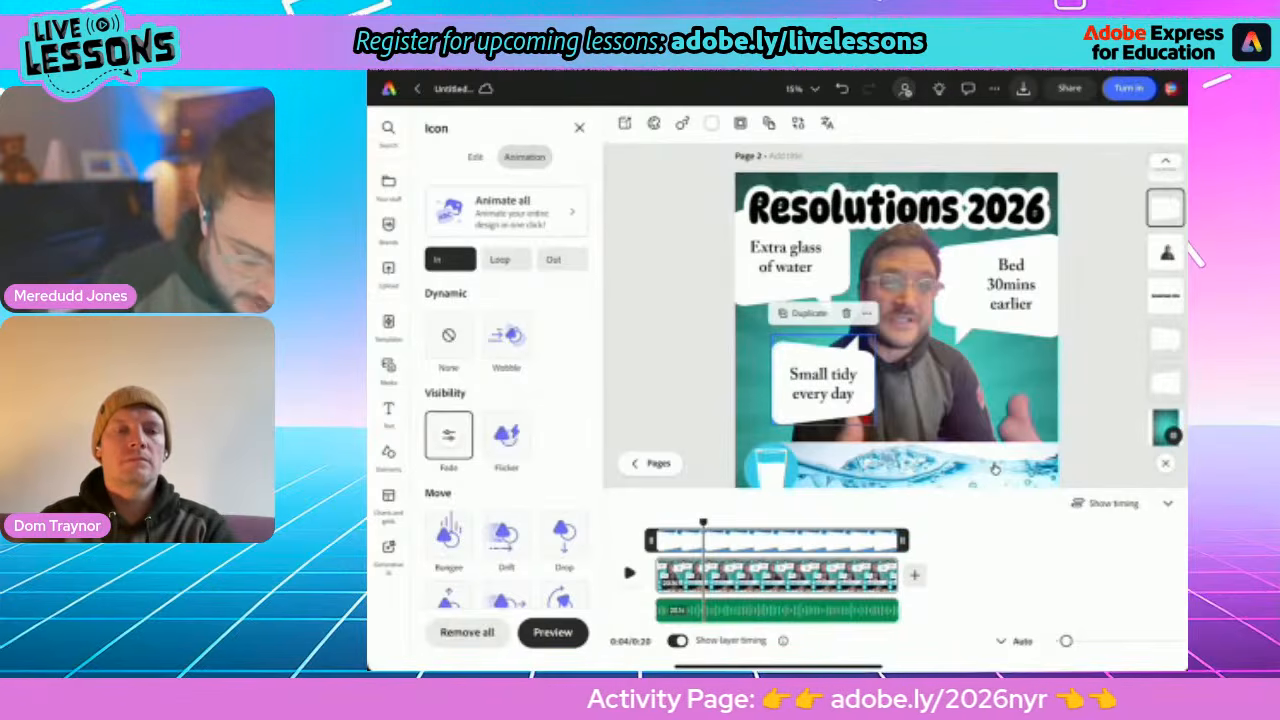
left_click_drag(703, 523, 655, 523)
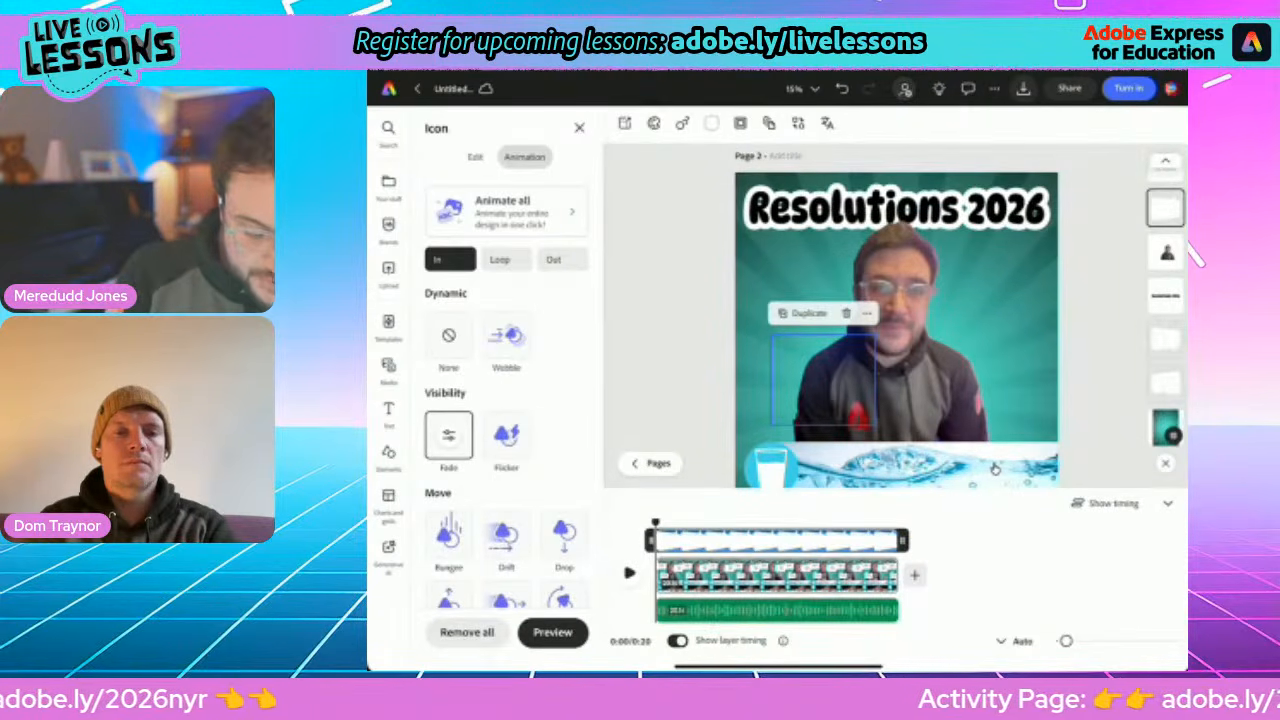
key("space")
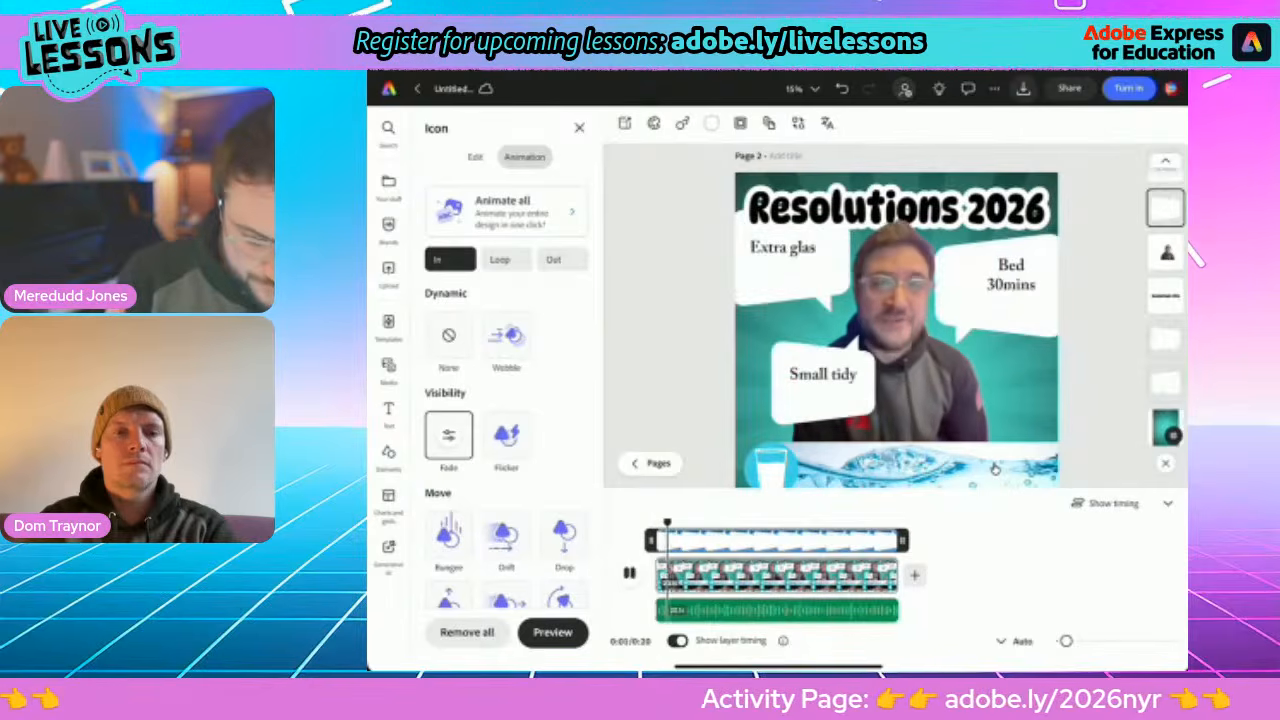
key("space")
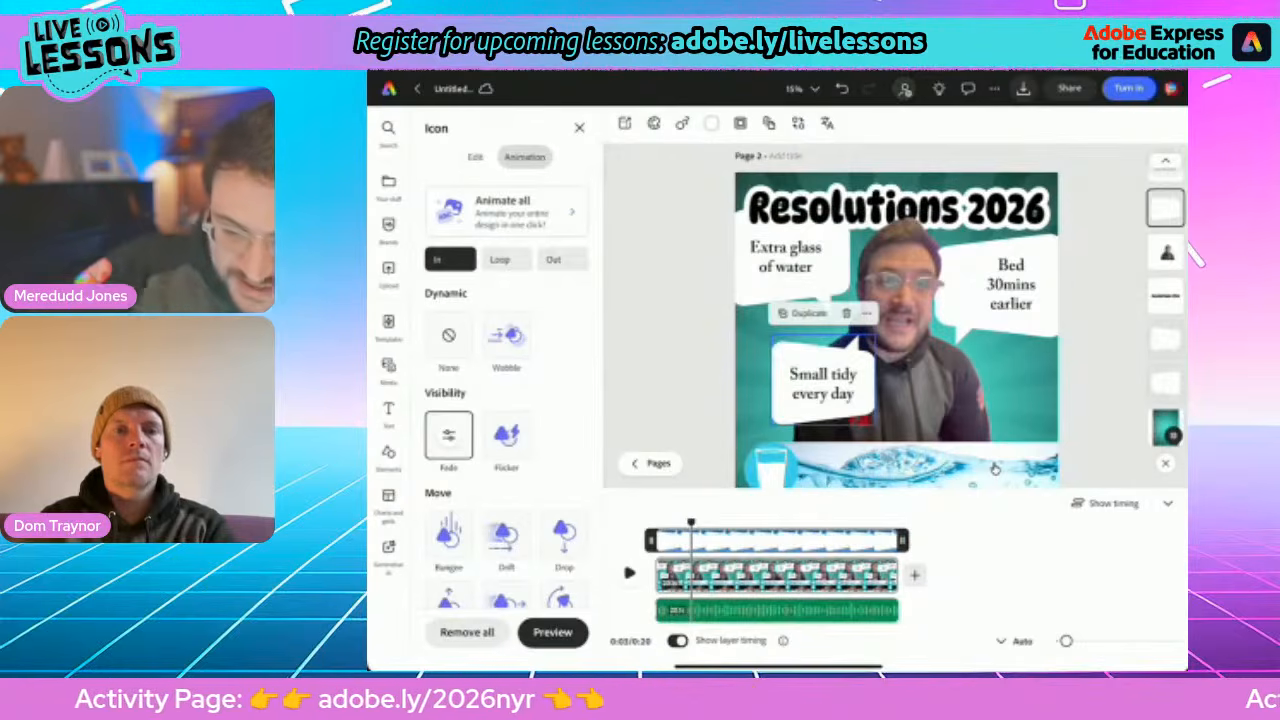
Trim the start of the "Extra glass of water" text and its speech bubble so both appear at 0:03
left_click(785, 257)
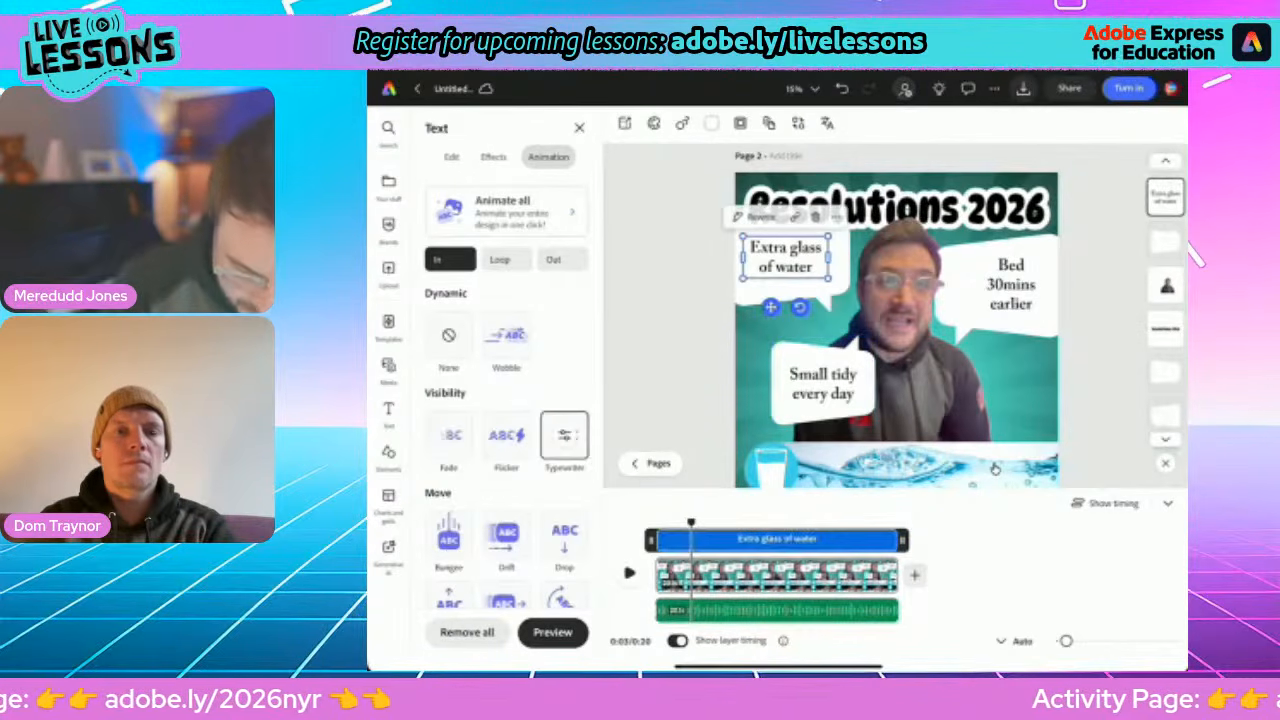
left_click_drag(649, 540, 692, 540)
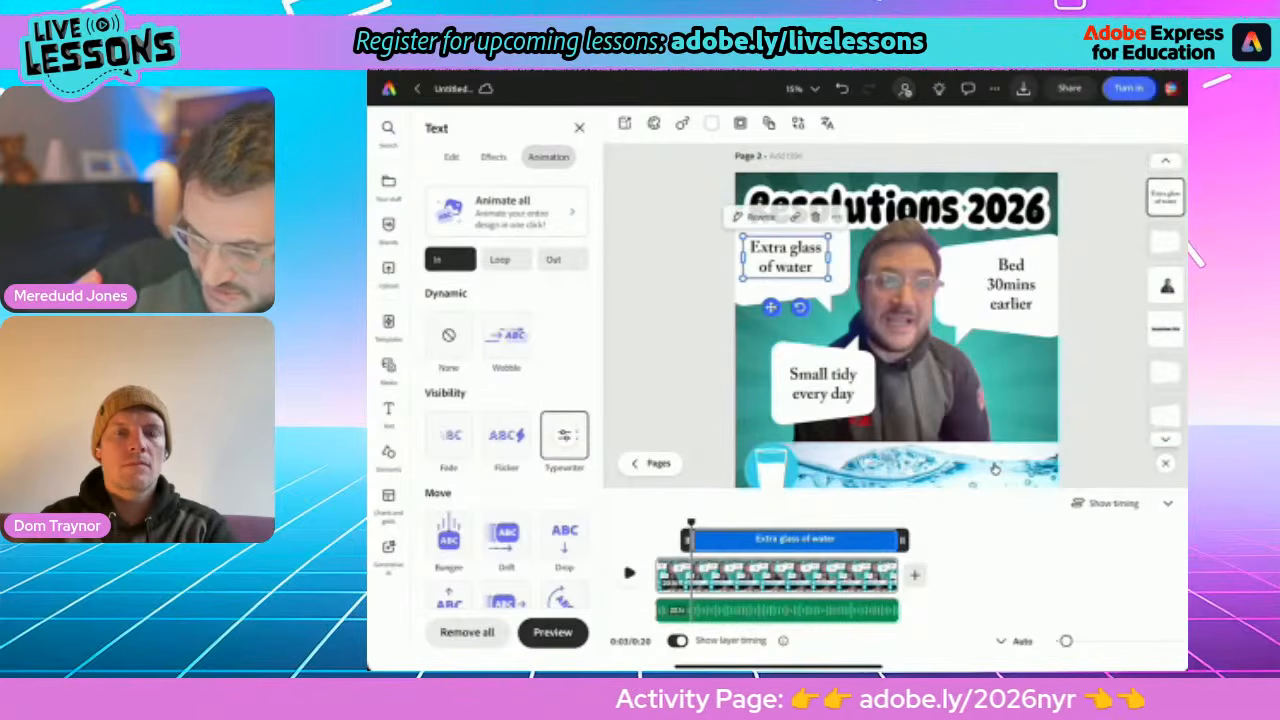
left_click(965, 285)
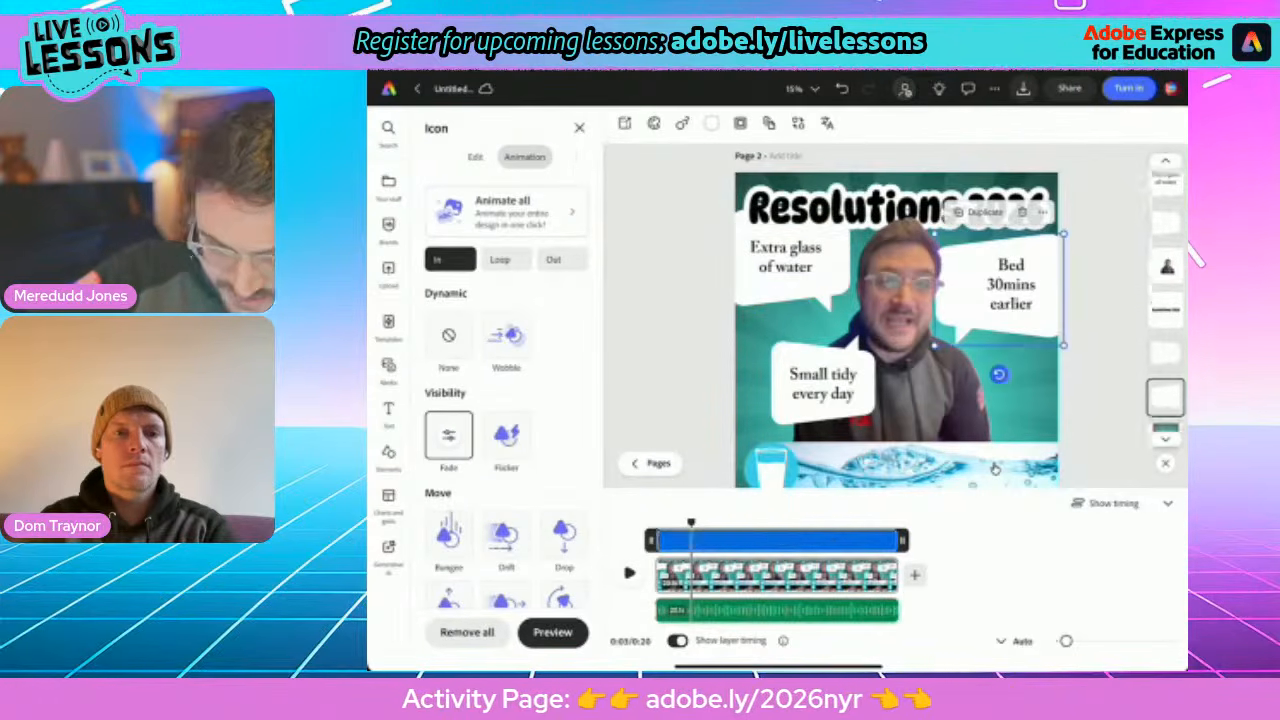
left_click(790, 288)
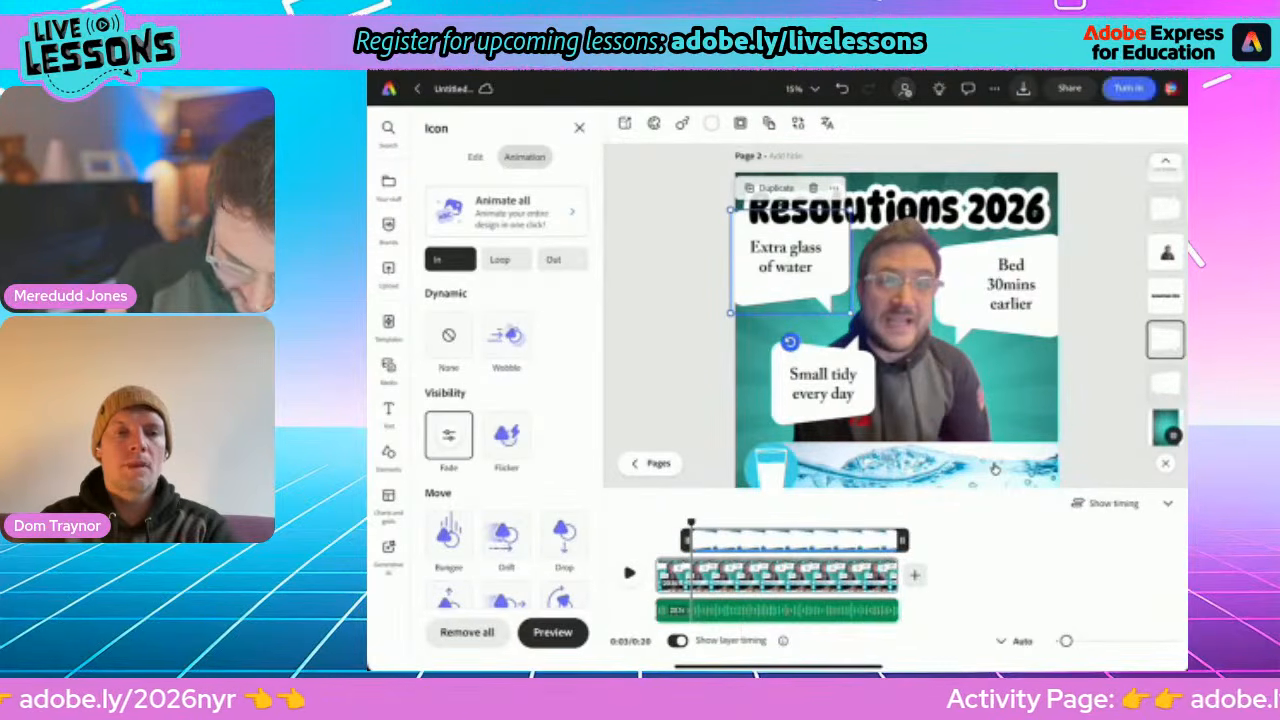
Play on to 0:11 and trim the "Bed 30mins earlier" text and its speech bubble to appear there
key("space")
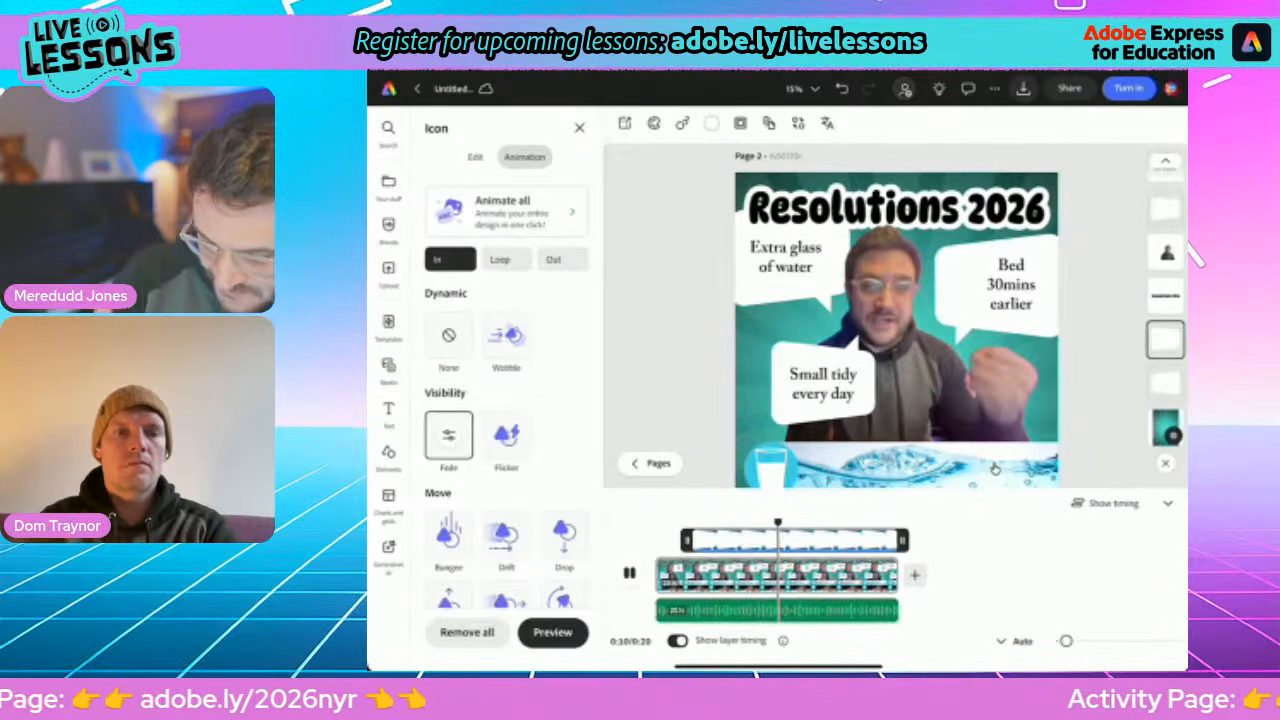
key("space")
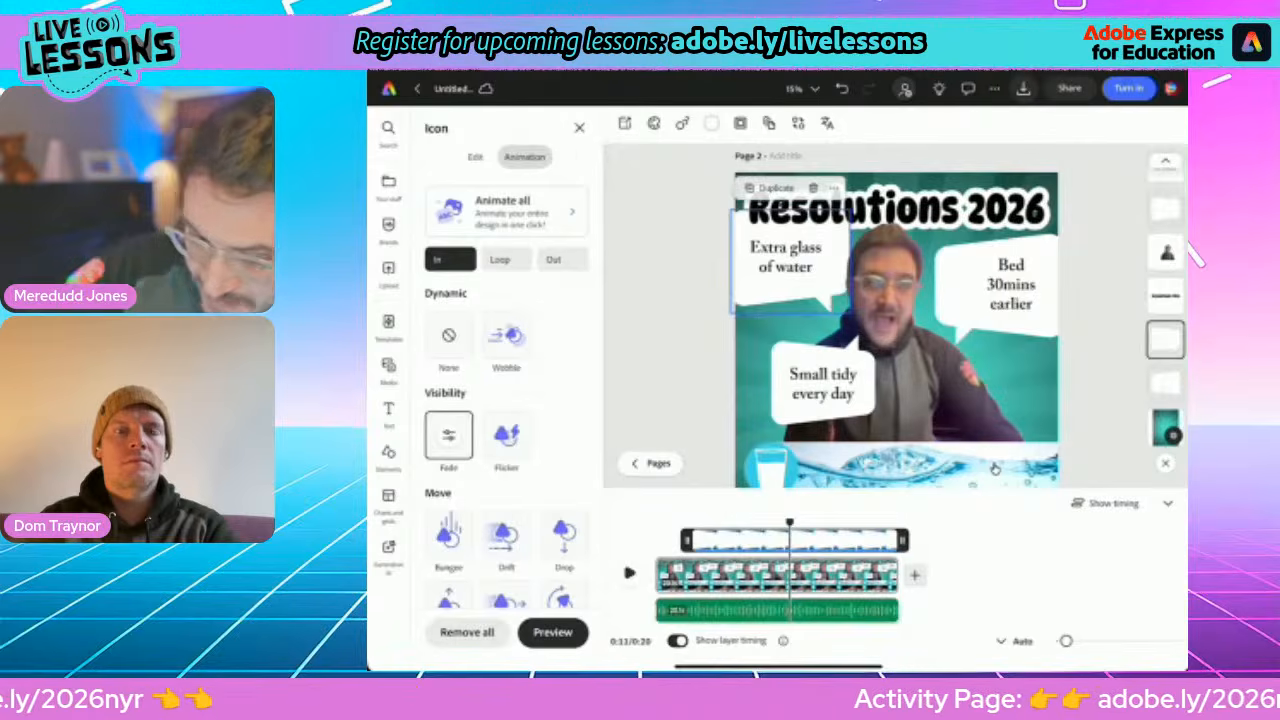
left_click(1011, 285)
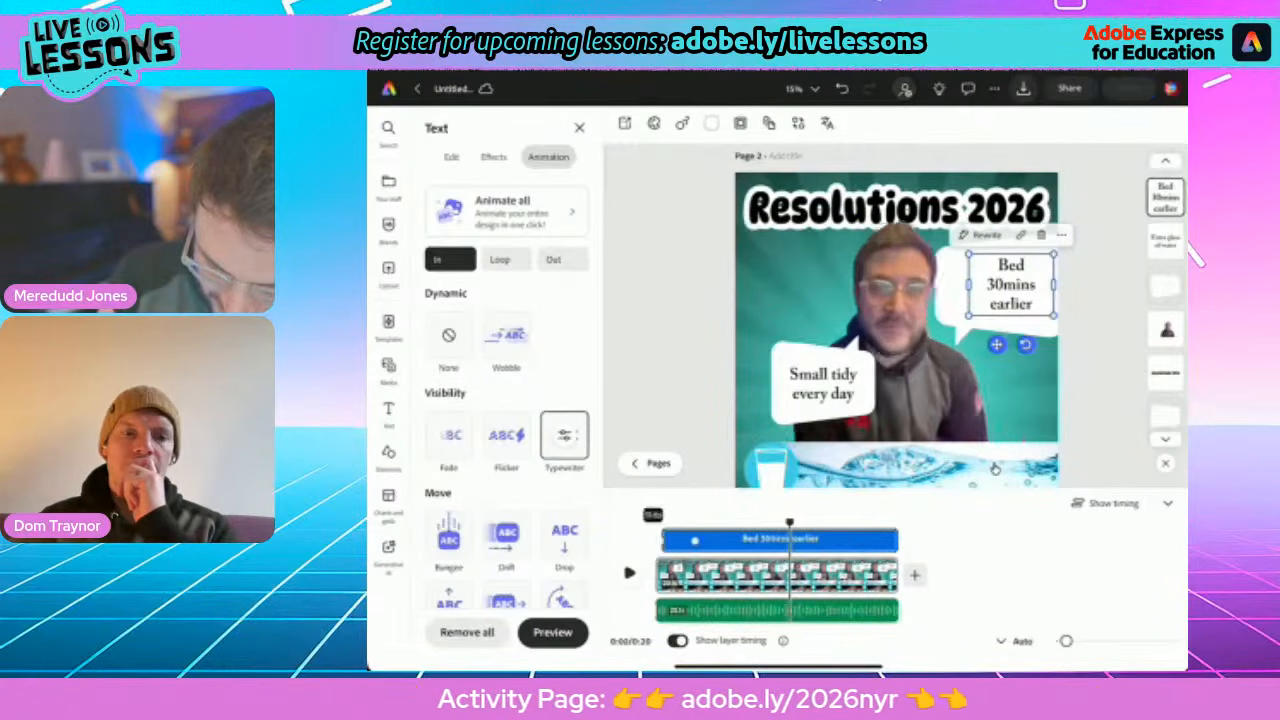
left_click_drag(650, 540, 792, 540)
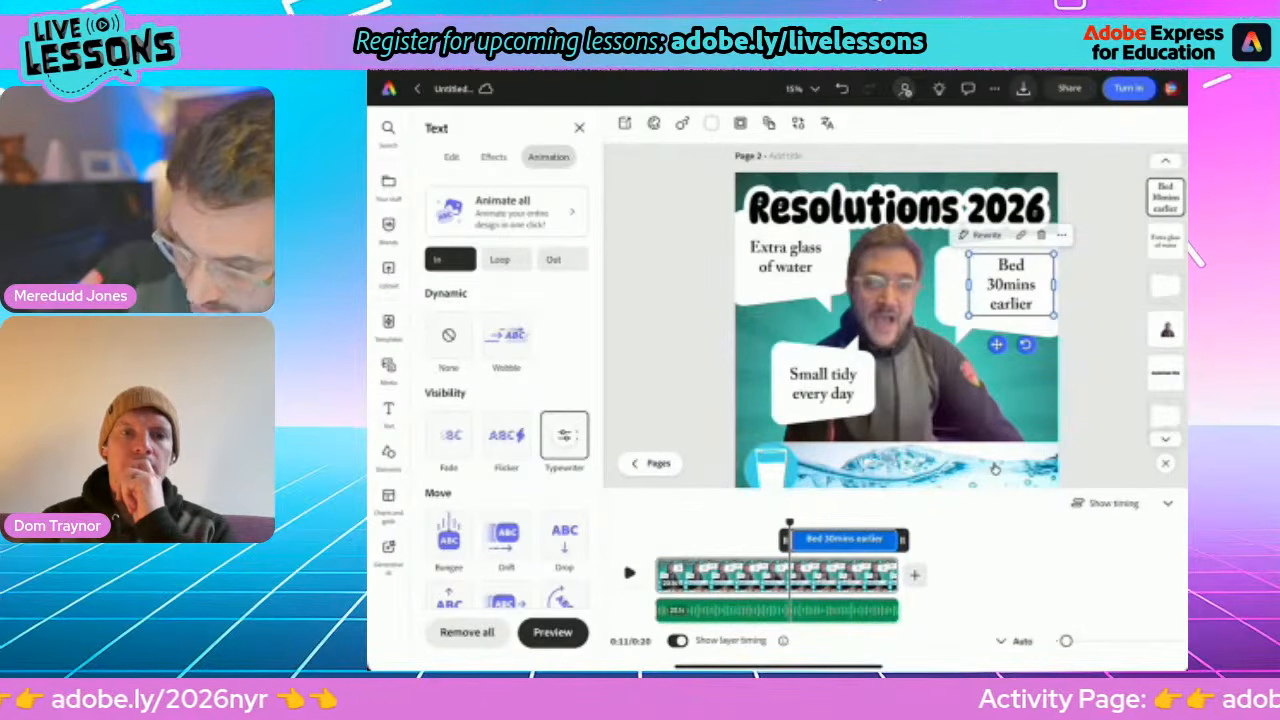
key("Tab")
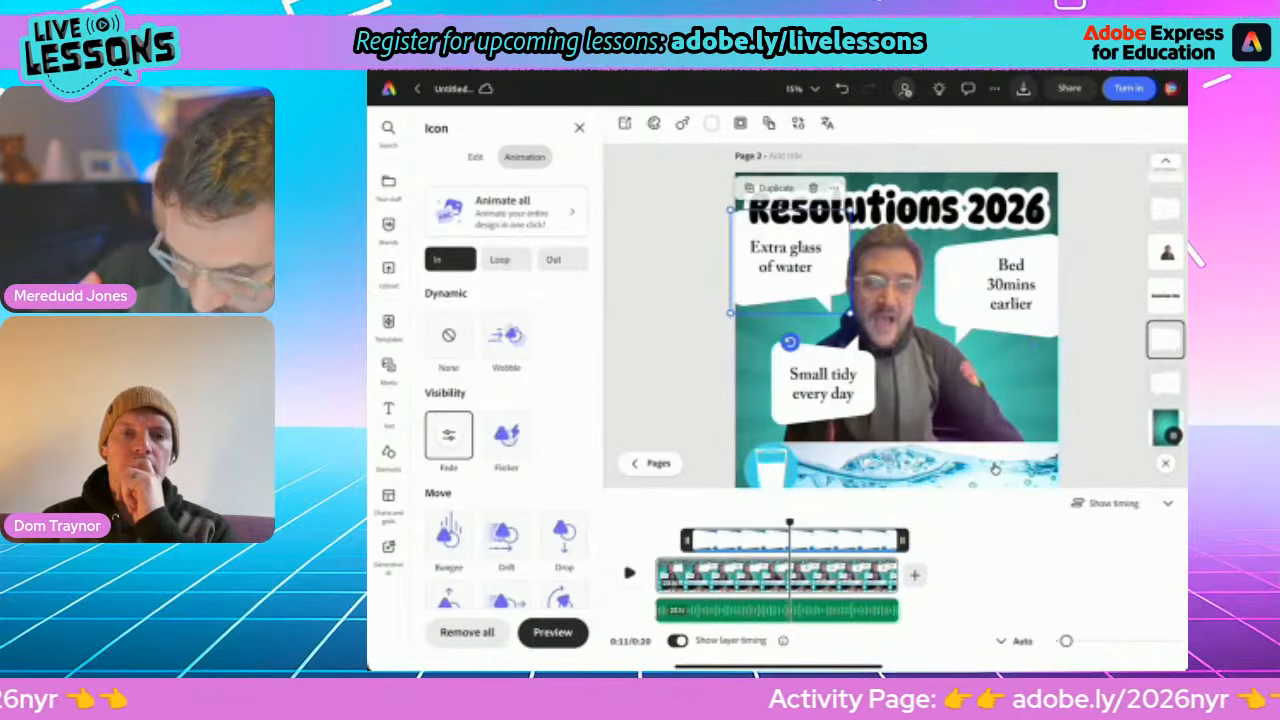
key("Tab")
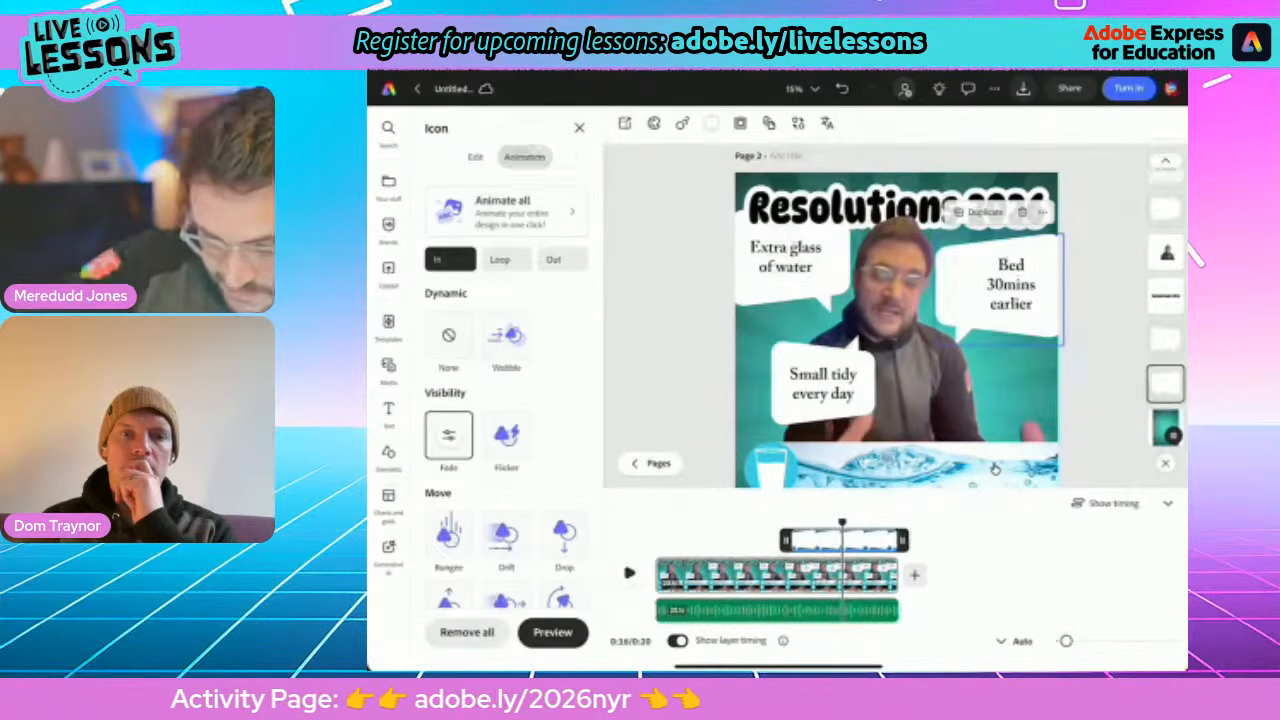
Trim the start of the "Small tidy every day" text and its speech bubble so both appear at 0:16
left_click(823, 384)
left_click_drag(651, 540, 838, 540)
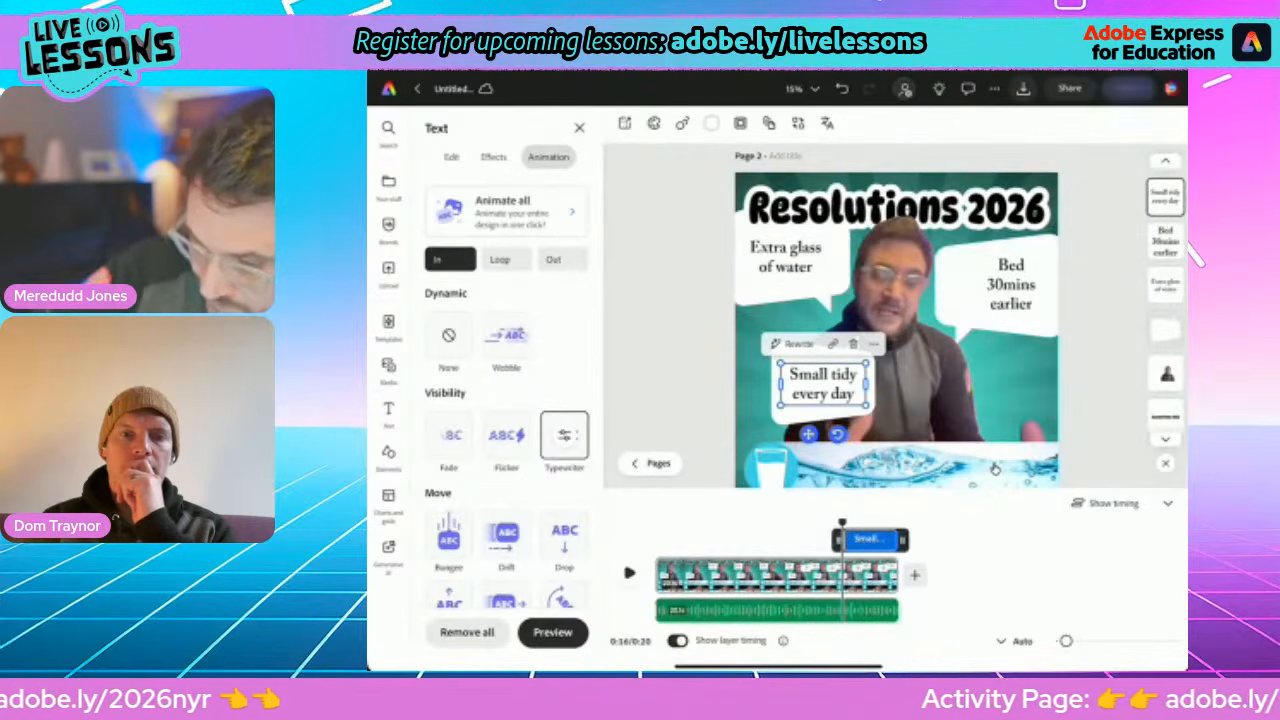
left_click(824, 413)
mouse_move(651, 540)
left_mouse_down()
mouse_move(843, 540)
mouse_move(656, 522)
left_mouse_up()
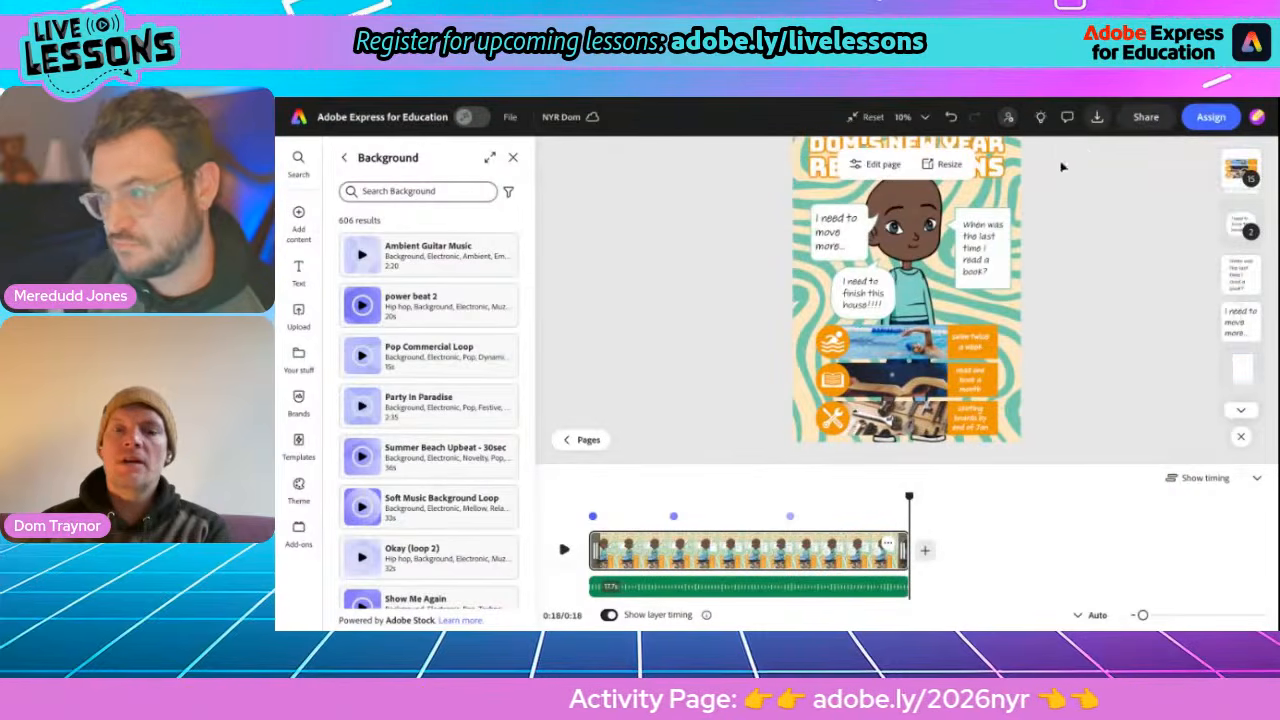
Update the project's view-only link to publish the latest changes and copy the link
left_click(1140, 118)
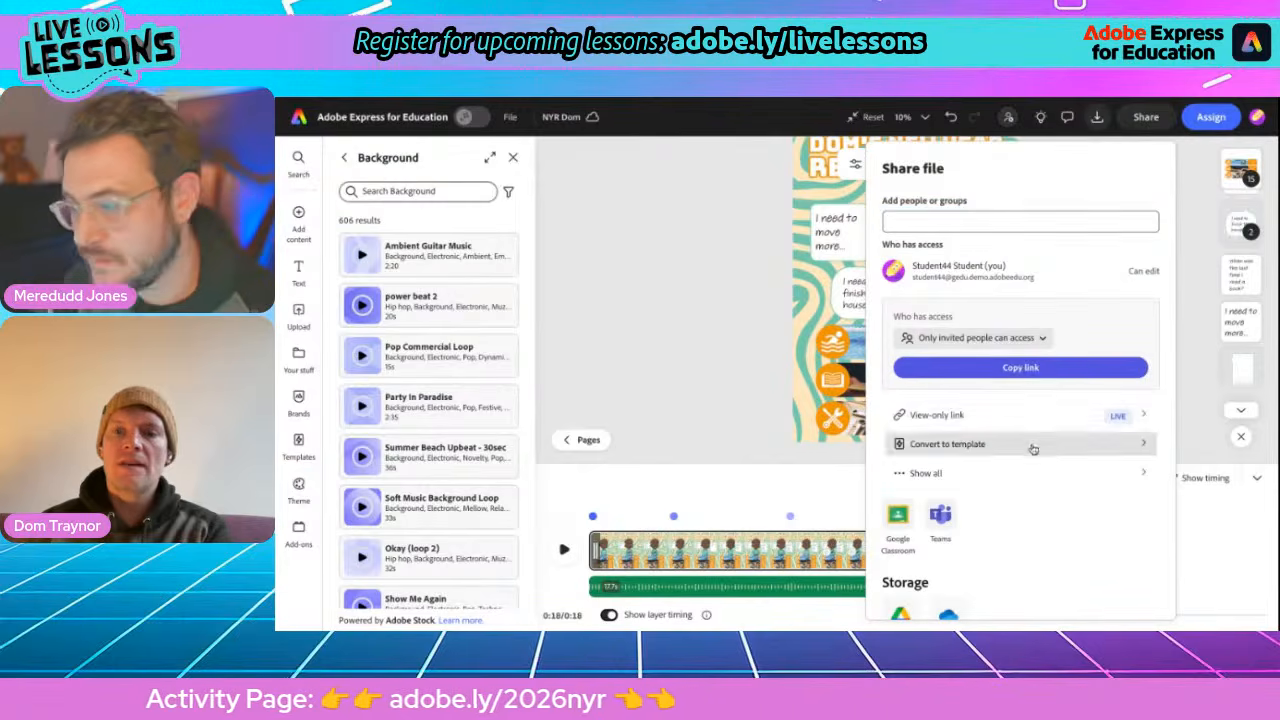
left_click(1052, 422)
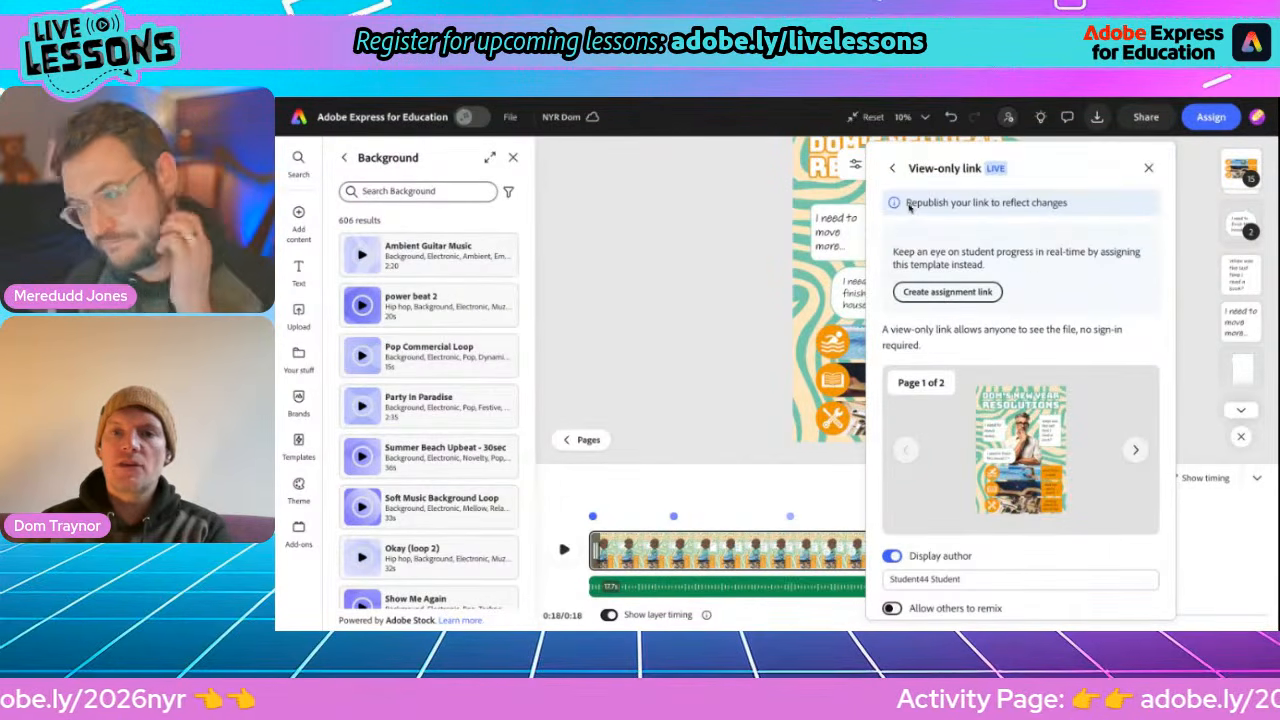
scroll(1030, 400, "down", 3)
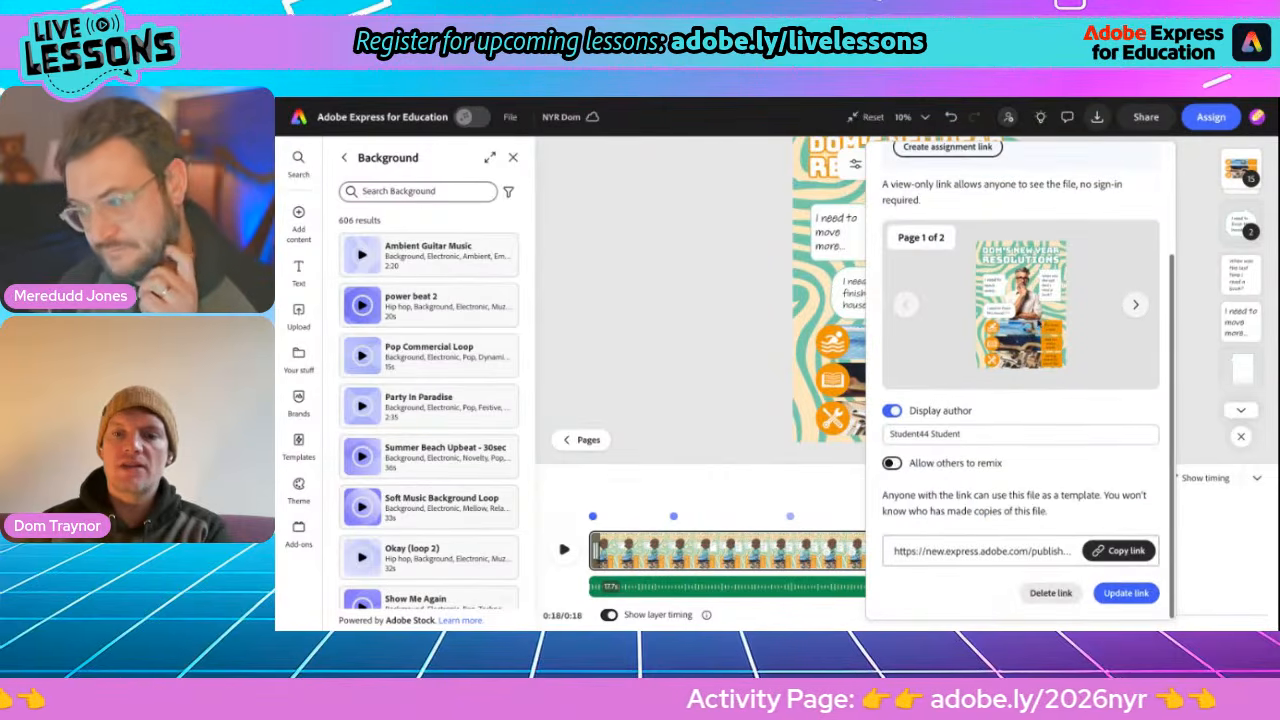
left_click(1125, 594)
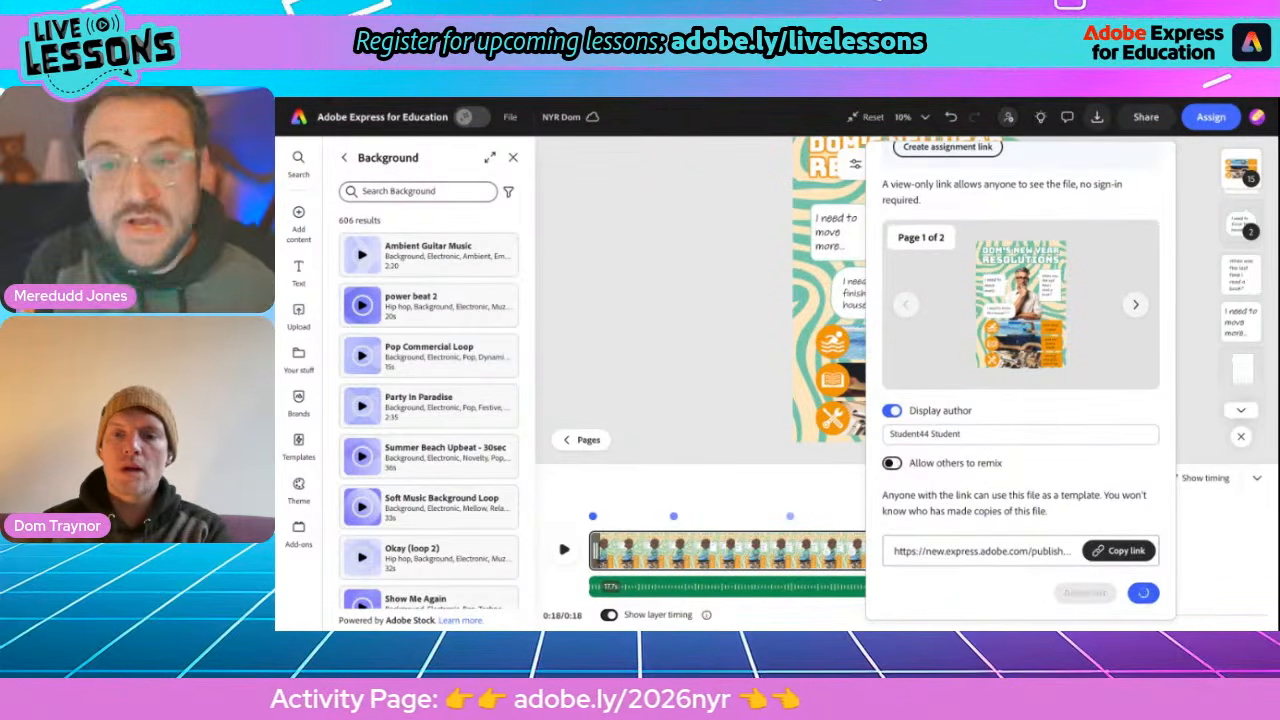
left_click(1097, 553)
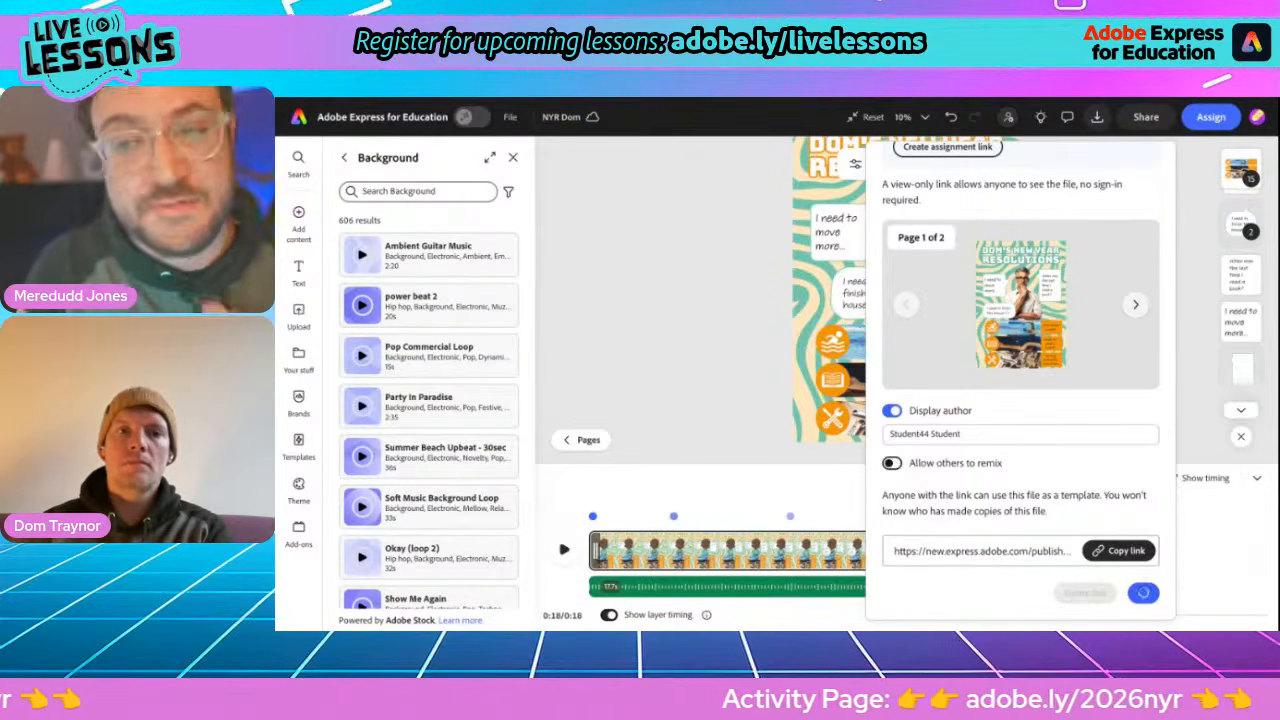
On the activity page, find the Live Lesson Loot pupil form, enter "Your school name" as the school and paste the published project link
scroll(683, 371, "down", 3)
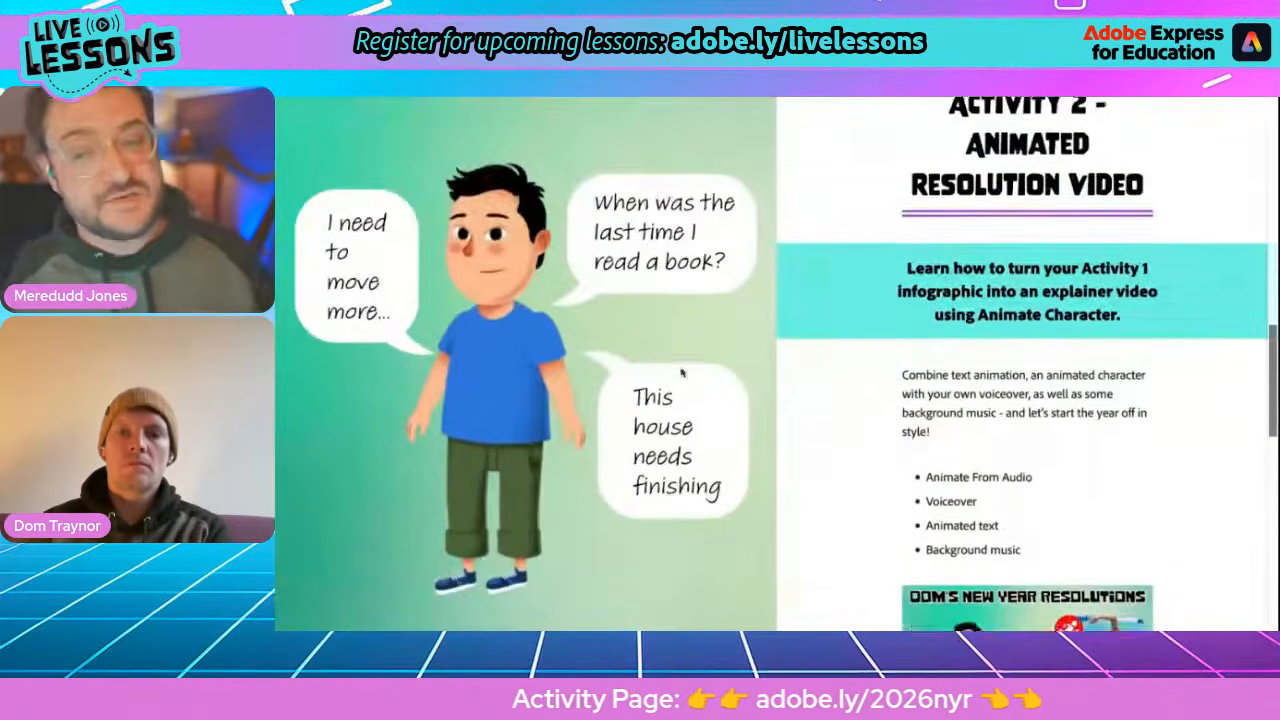
scroll(681, 373, "down", 5)
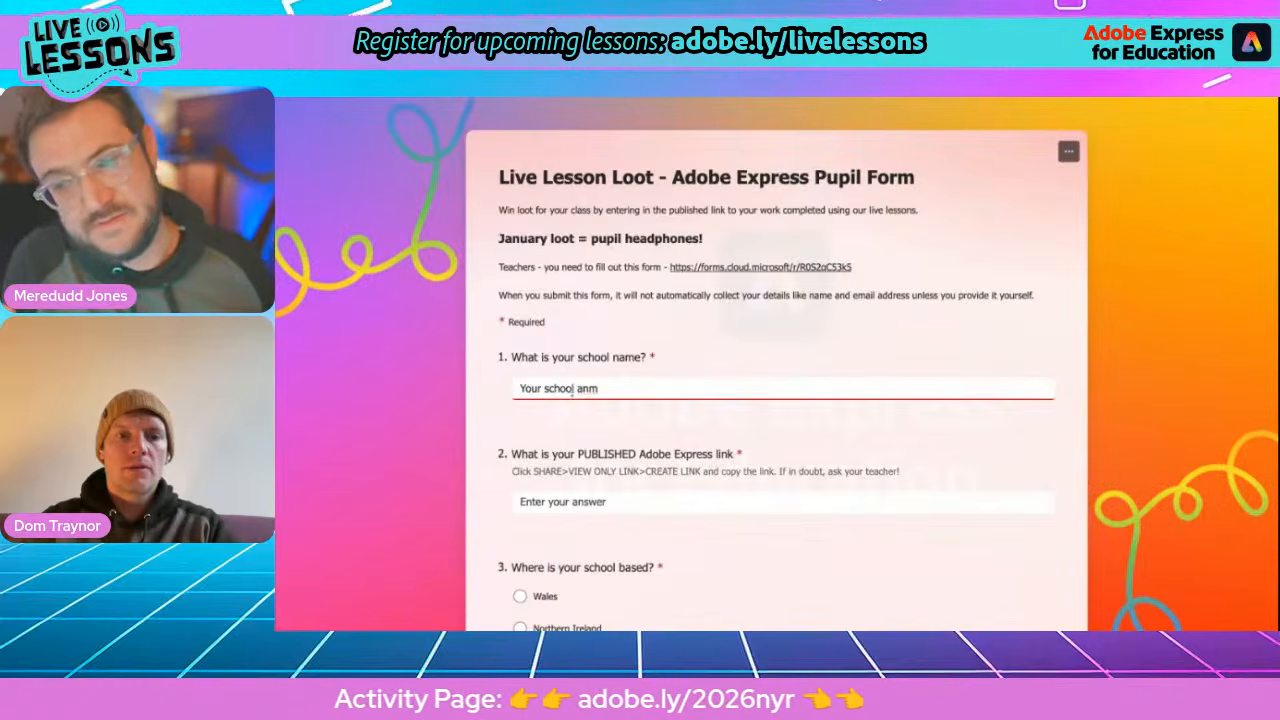
left_click(585, 502)
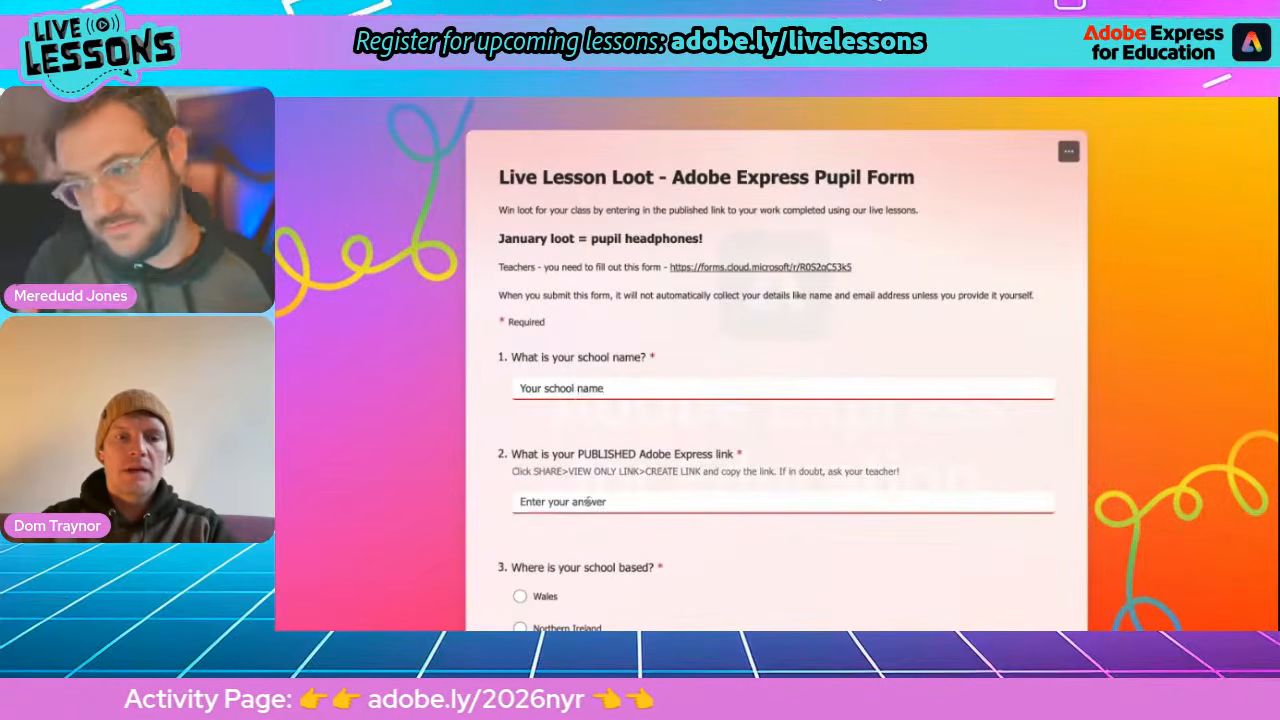
key("ctrl+v")
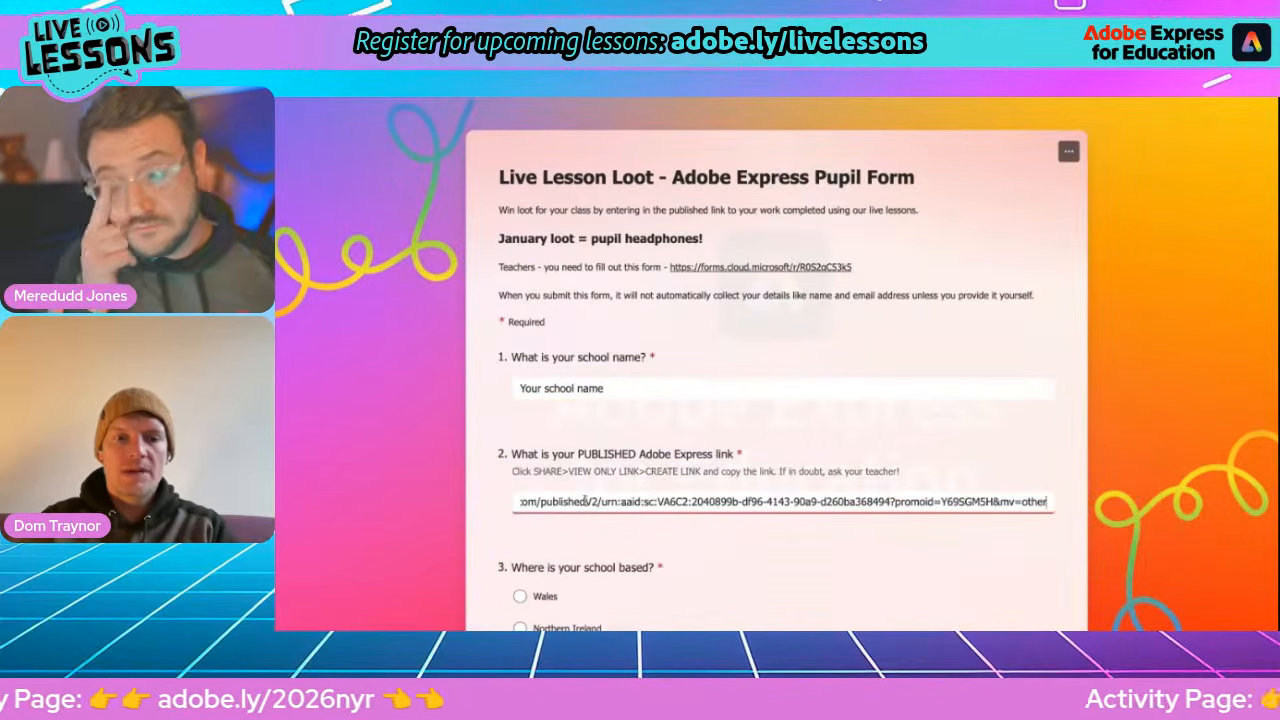
Choose Northern Ireland as the school's location and submit the pupil form
scroll(645, 508, "down", 3)
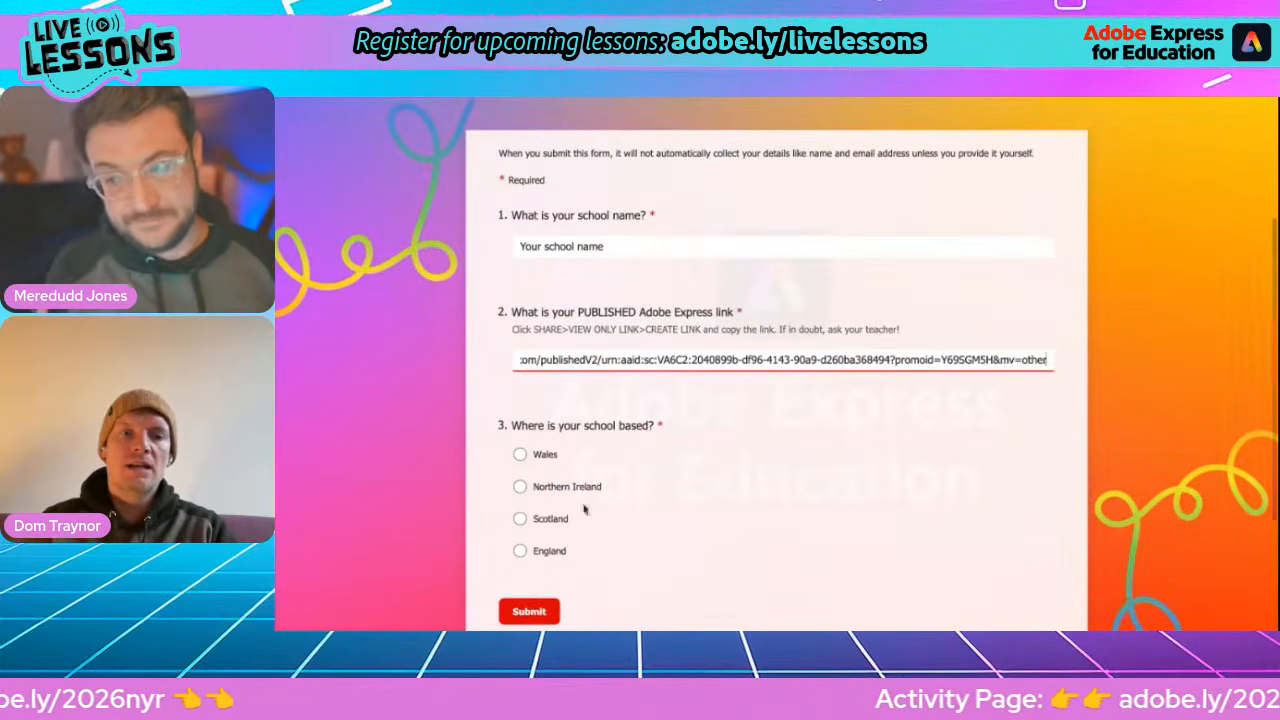
left_click(520, 487)
scroll(760, 495, "down", 2)
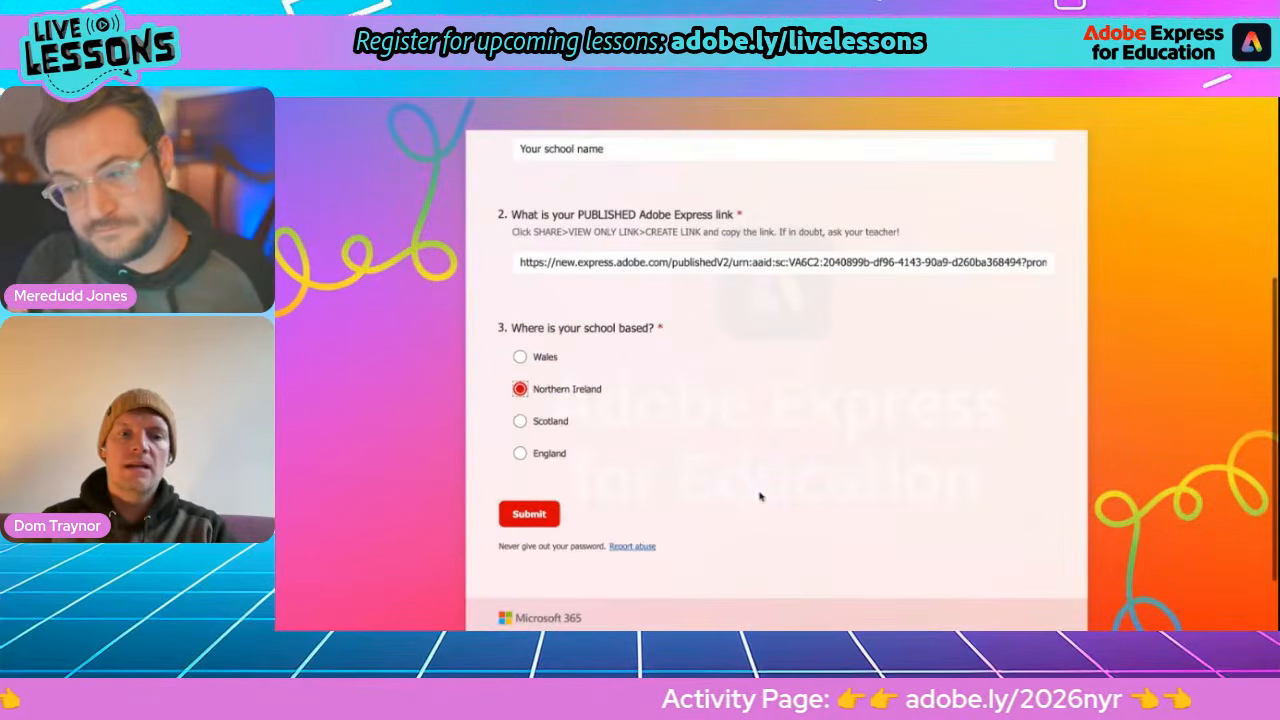
left_click(519, 516)
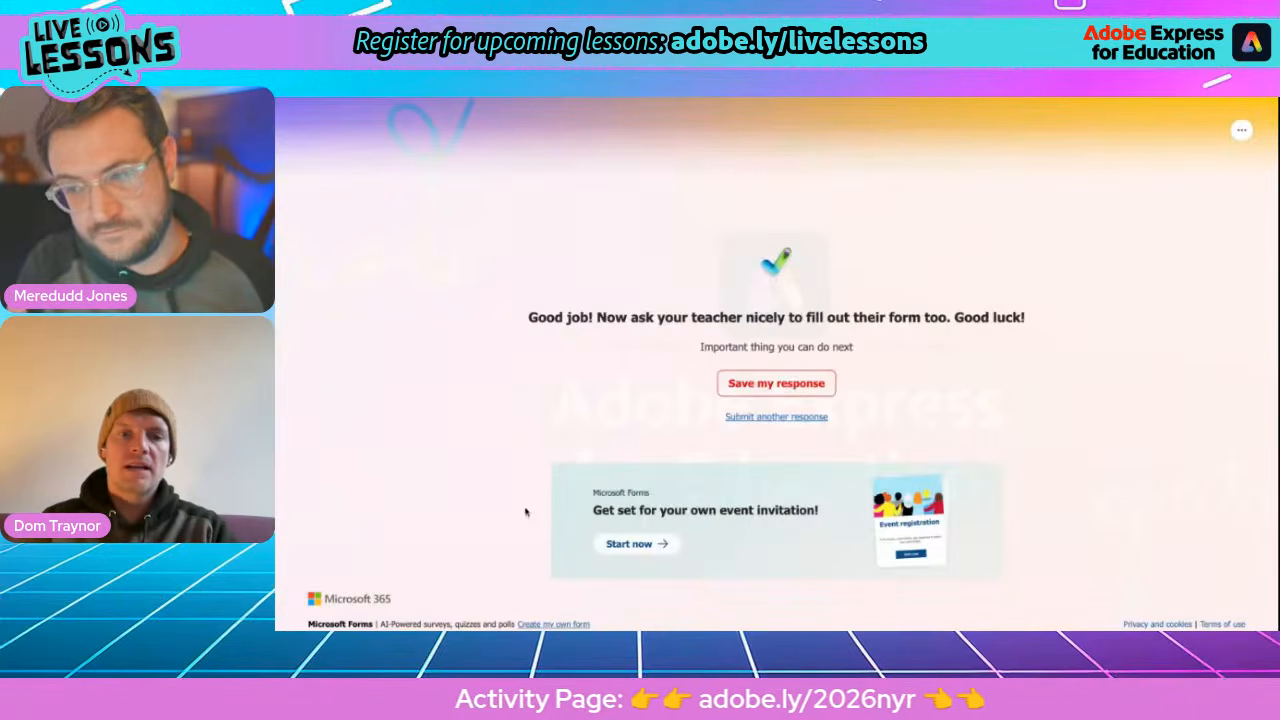